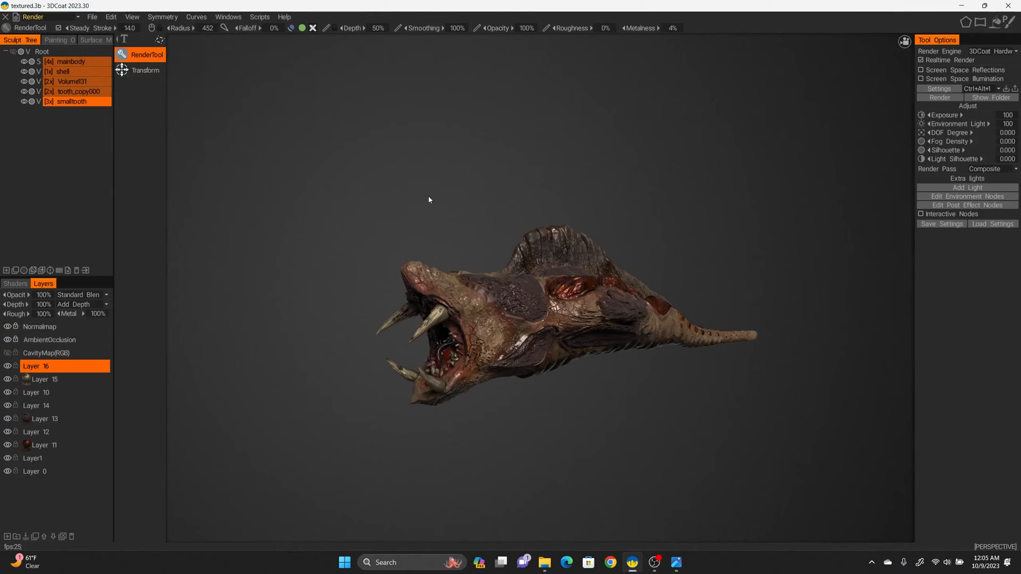
drag(429, 200, 463, 199)
drag(367, 207, 412, 197)
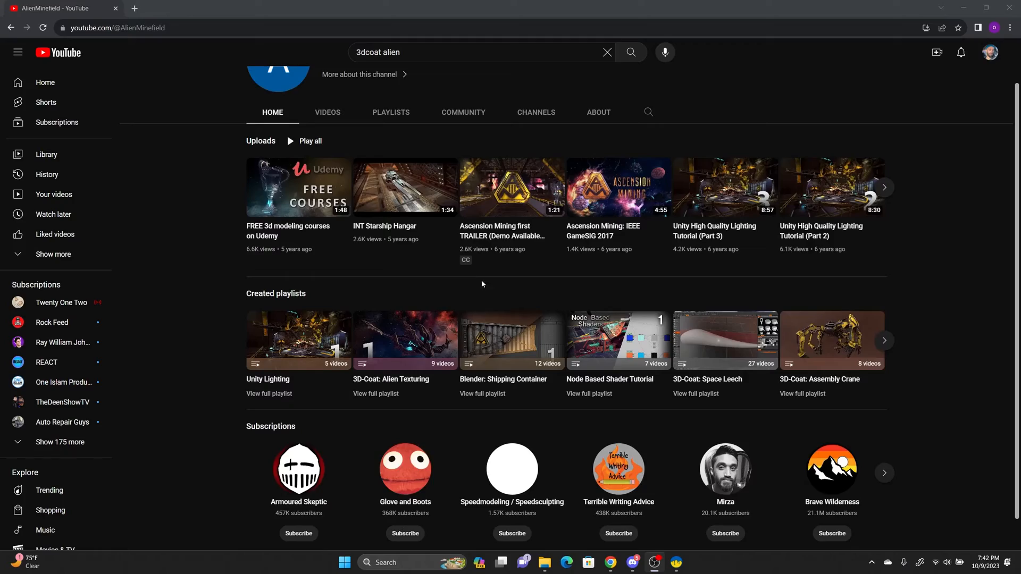
Open the "3D-Coat: Space Leech" playlist on the AlienMinefield channel and look through its list of tutorial parts
scroll(495, 287, up, 1)
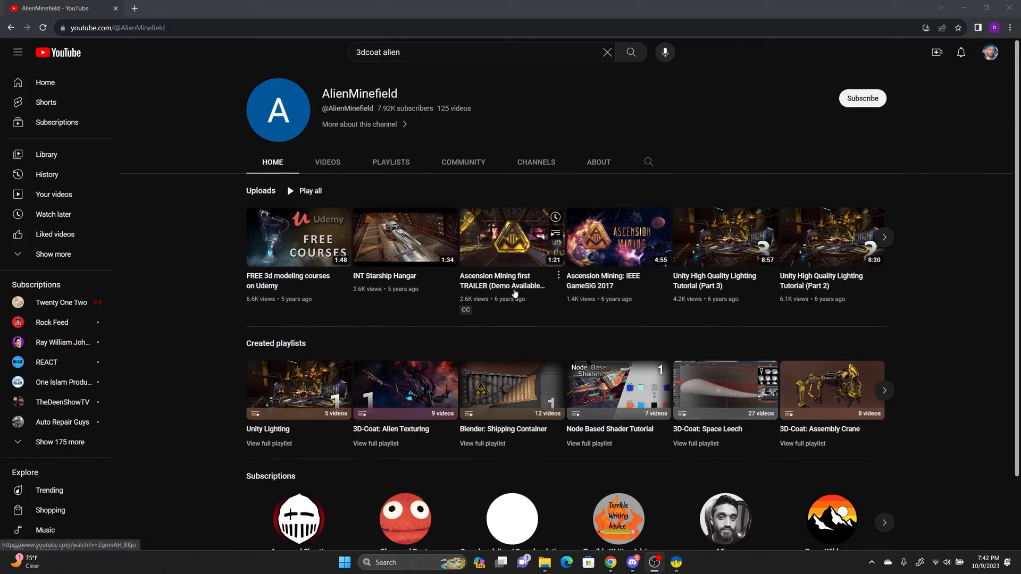
scroll(721, 350, down, 1)
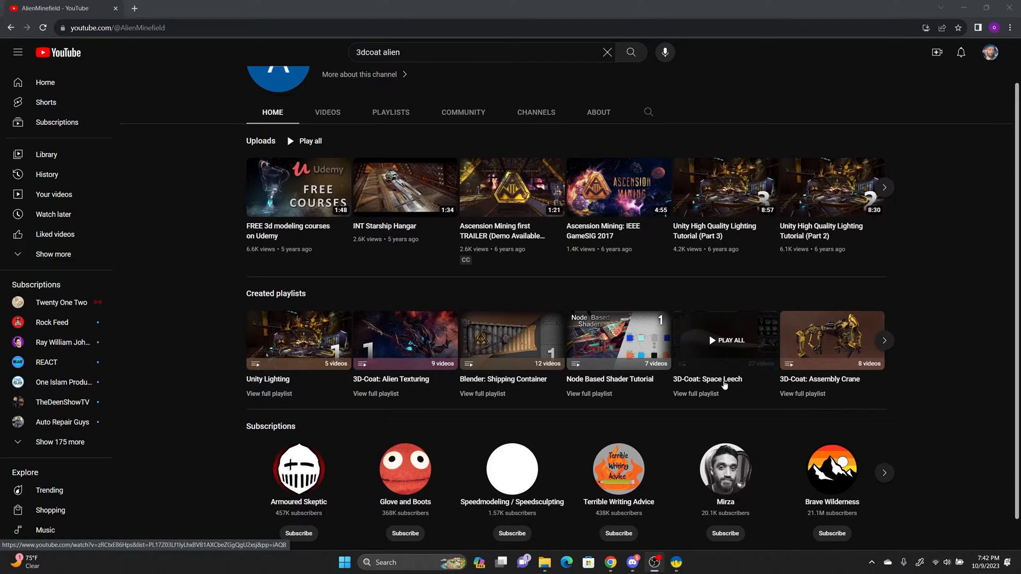
click(723, 381)
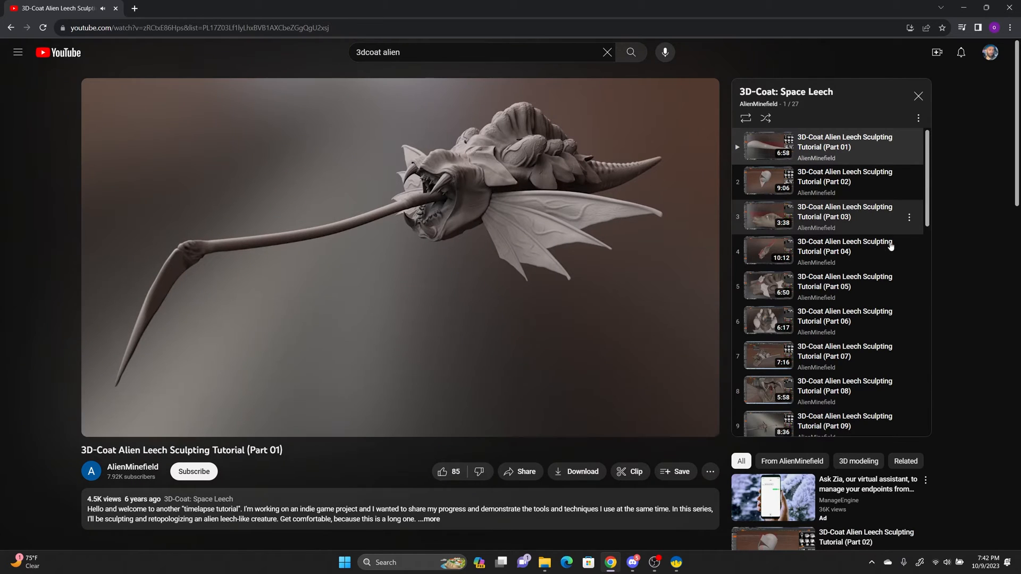
scroll(867, 197, down, 4)
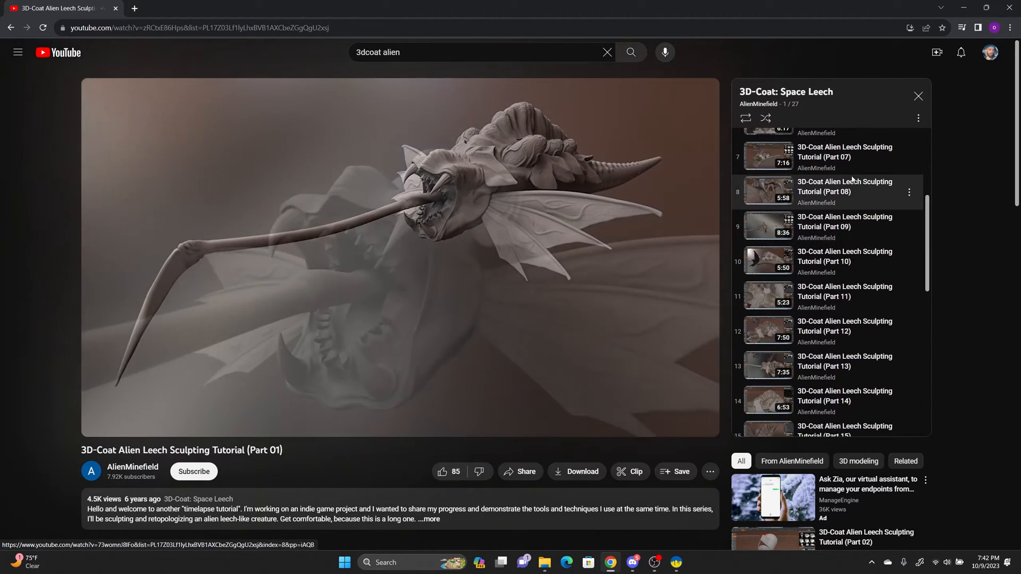
scroll(856, 218, down, 1)
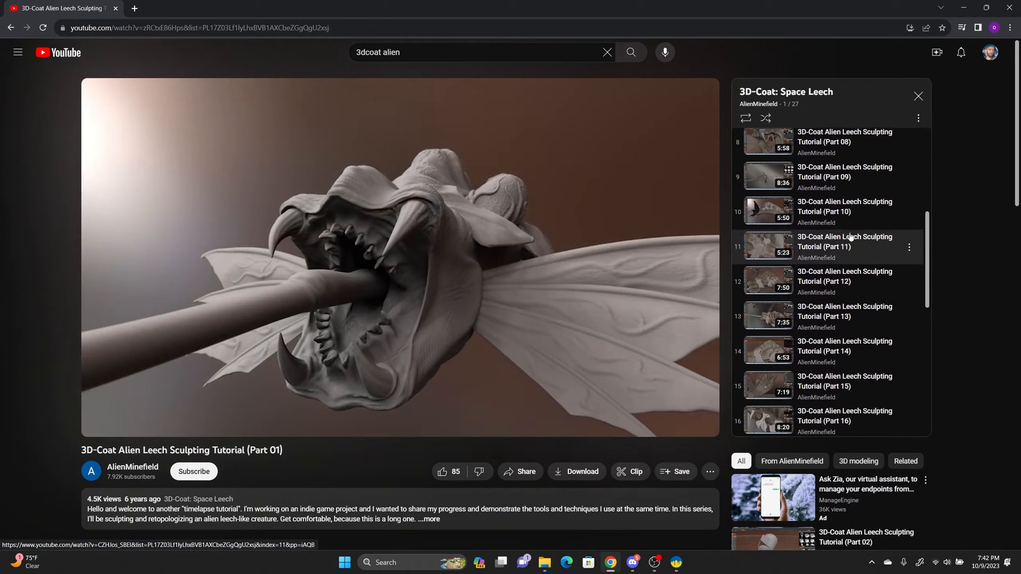
scroll(849, 236, down, 2)
scroll(850, 237, down, 5)
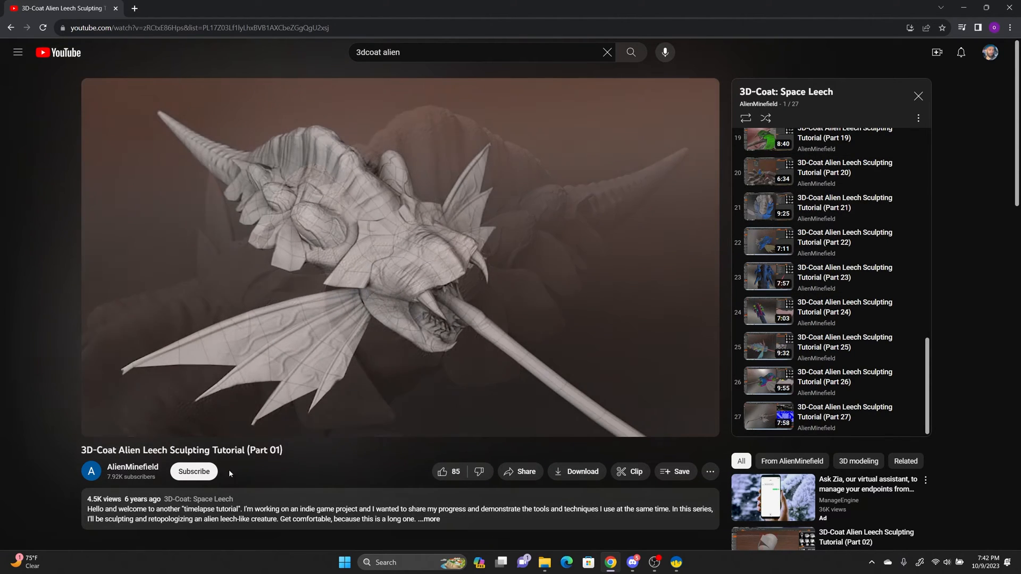
click(210, 472)
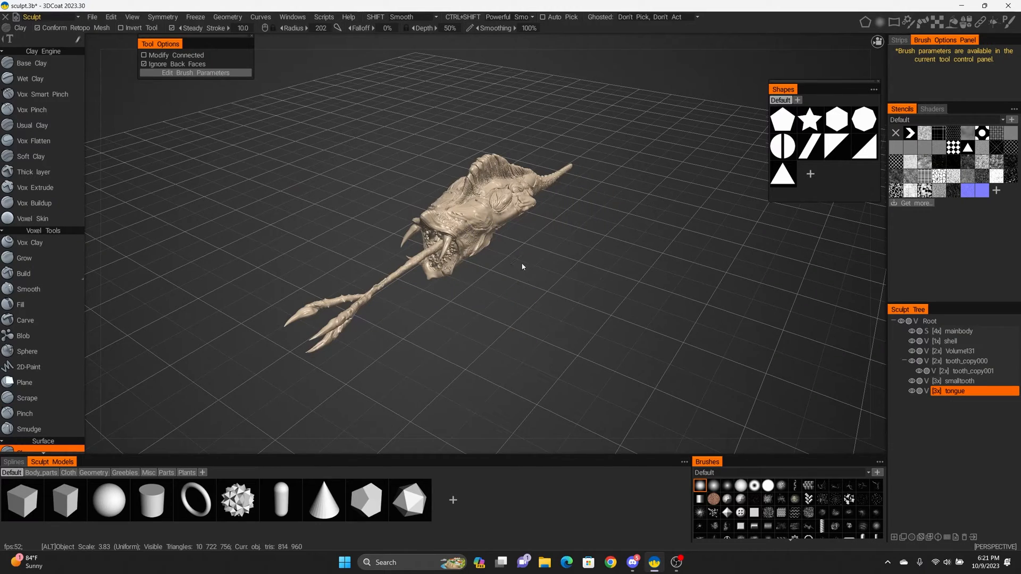
Show the mainbody volume to examine the finished body from the side, and hide it again
mouse_move(522, 267)
mouse_down()
mouse_move(554, 276)
mouse_move(520, 257)
mouse_move(519, 264)
mouse_move(534, 231)
mouse_up()
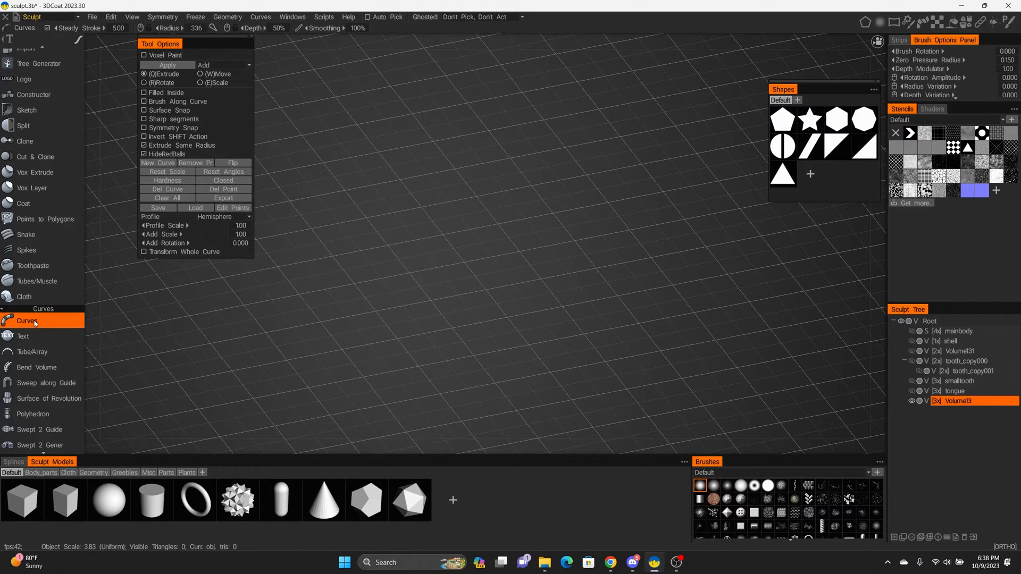
click(912, 331)
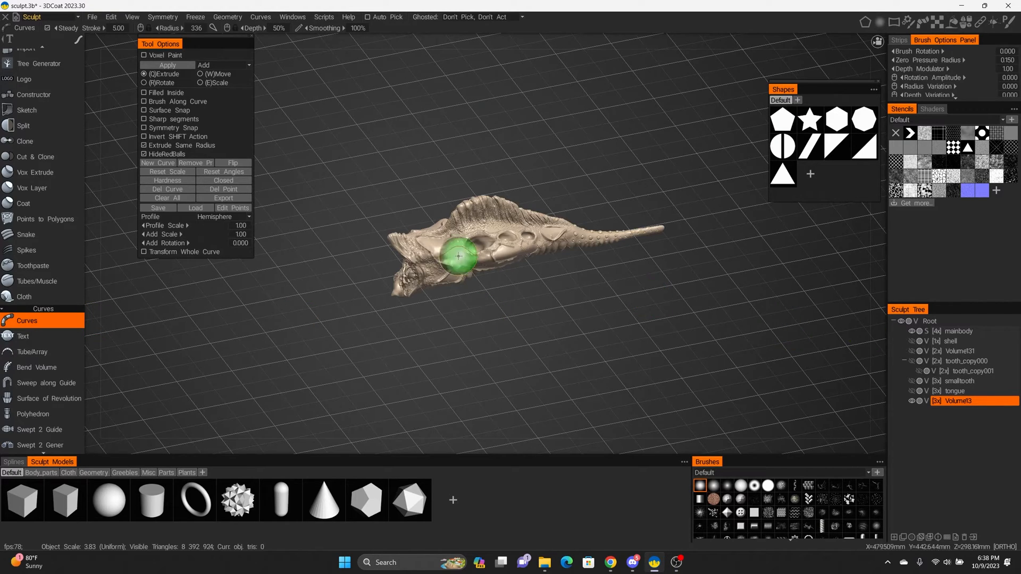
alt+drag(511, 258, 430, 263)
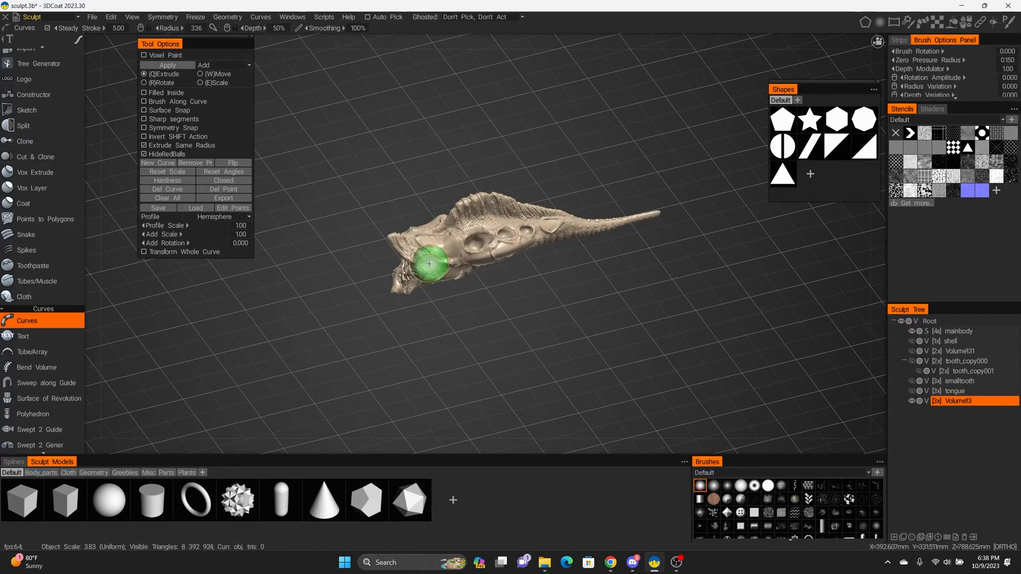
click(912, 331)
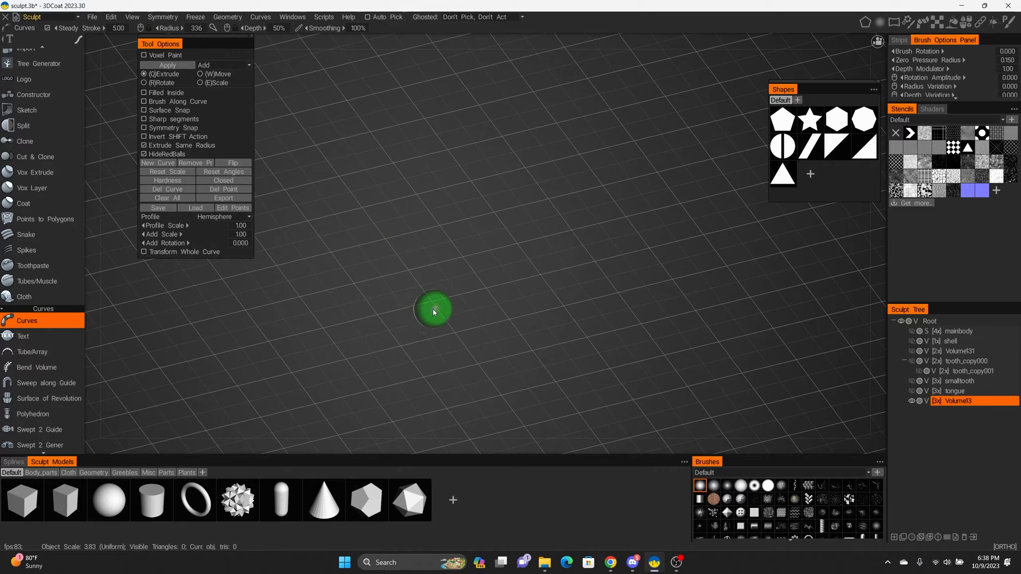
In the straight side view, lay out a horizontal three-point tube with the Curves tool as the base of the body
alt+drag(484, 312, 448, 277)
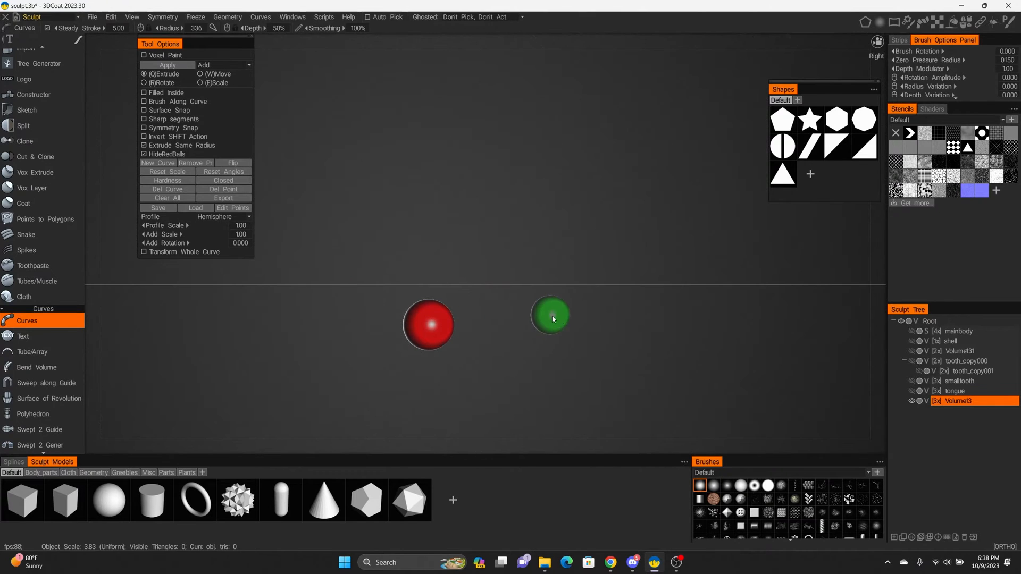
click(560, 321)
click(649, 324)
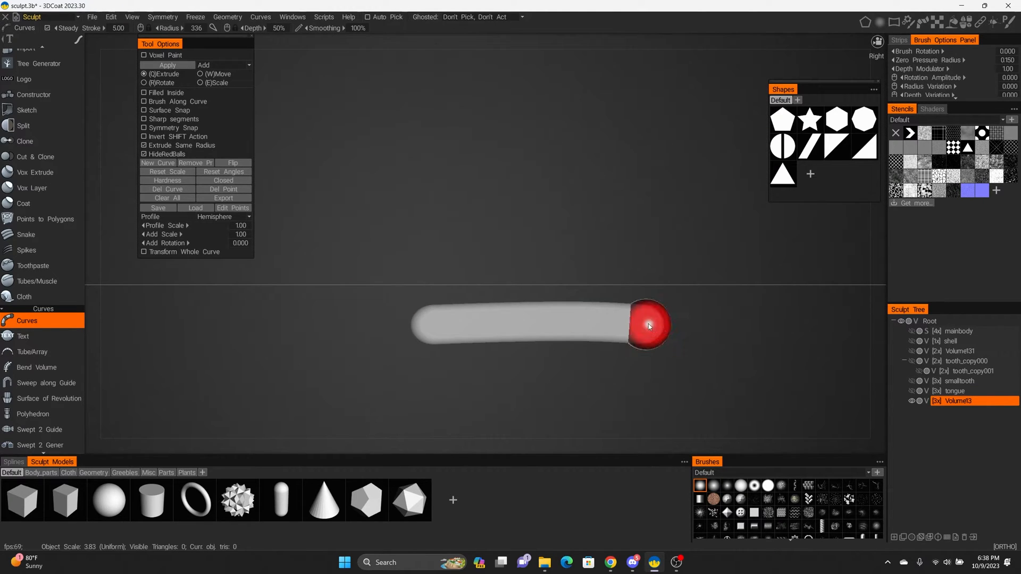
Thin the tube's tail end, pull both ends outward to lengthen it, and add a control point in its front half
mouse_move(648, 323)
right_down()
mouse_move(669, 337)
mouse_move(636, 322)
right_up()
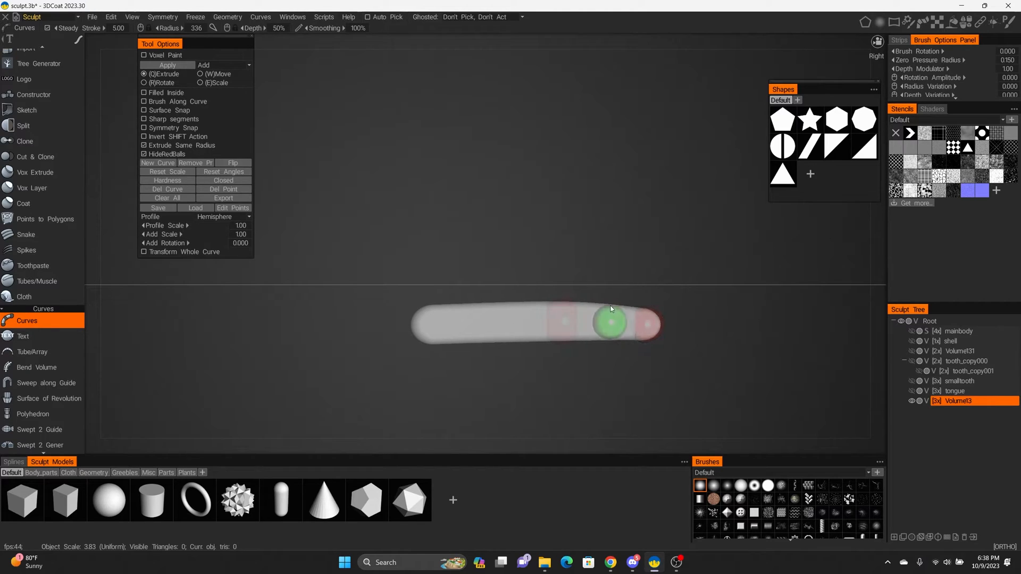
mouse_move(649, 324)
mouse_down()
mouse_move(657, 313)
mouse_move(646, 332)
mouse_move(667, 326)
mouse_up()
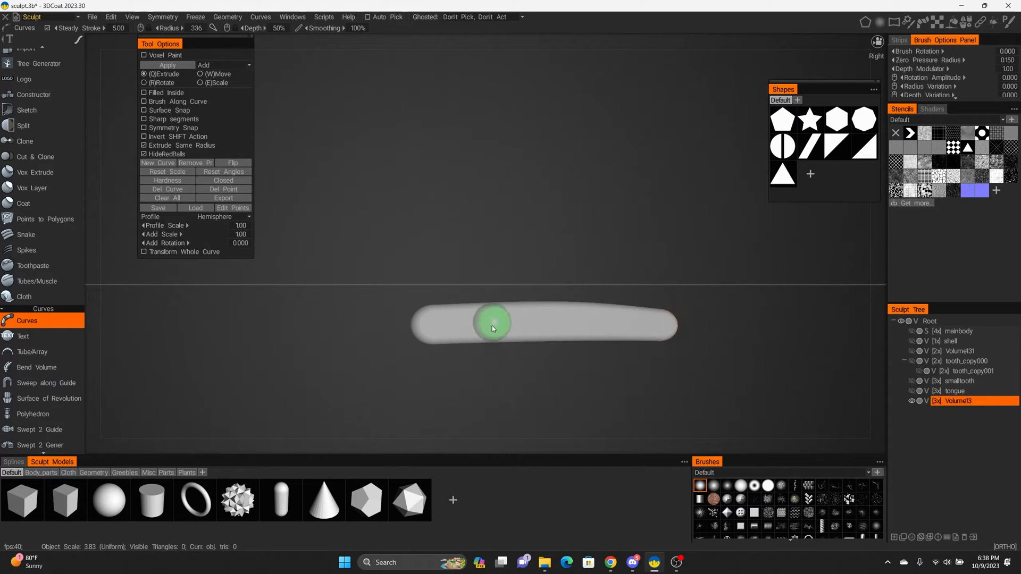
click(488, 323)
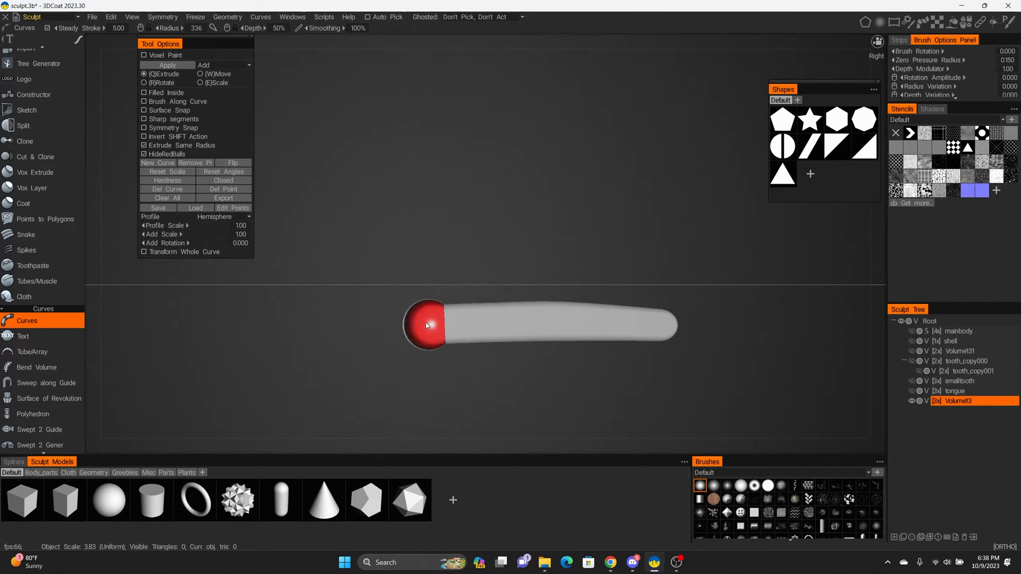
drag(423, 328, 366, 321)
Enlarge the two inner control points and shift them slightly upward so the body bulges in the middle
right_drag(481, 321, 467, 314)
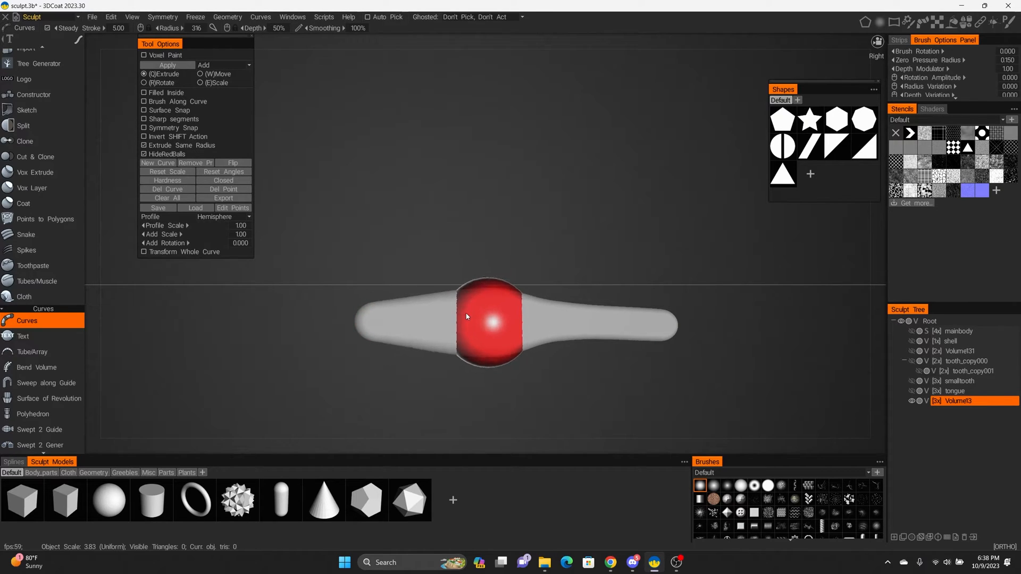
right_drag(569, 326, 579, 334)
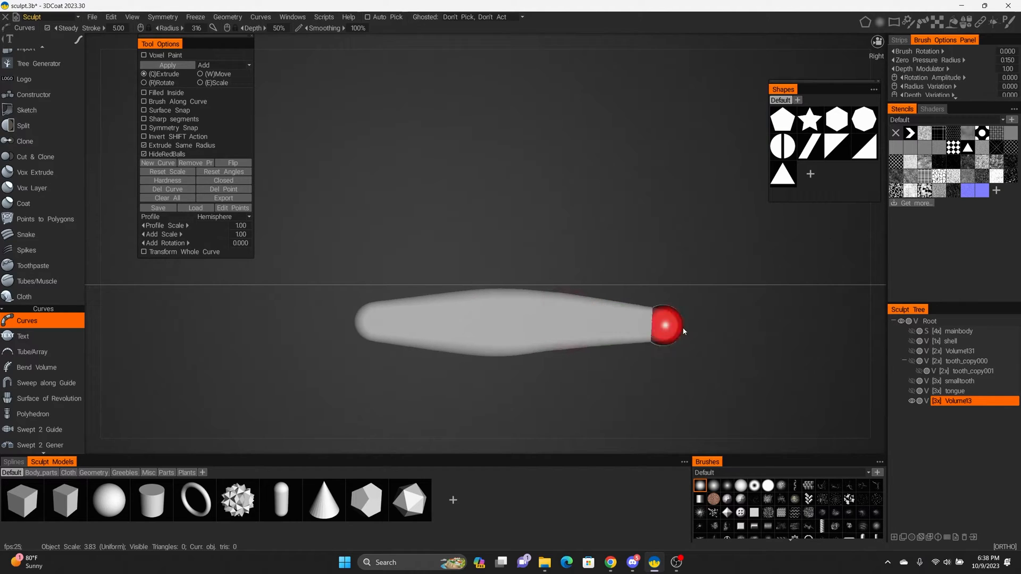
drag(503, 333, 504, 324)
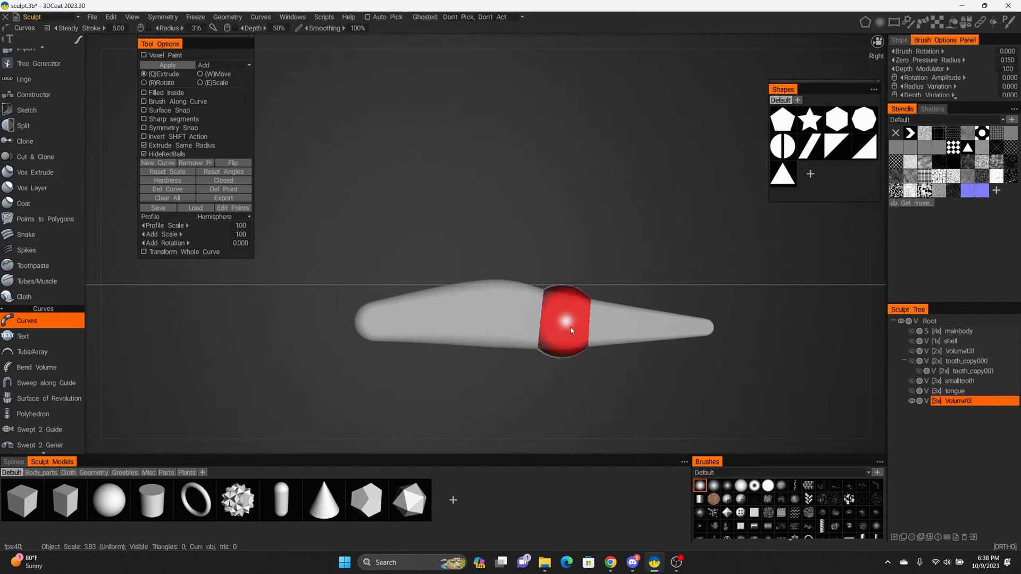
drag(570, 330, 570, 327)
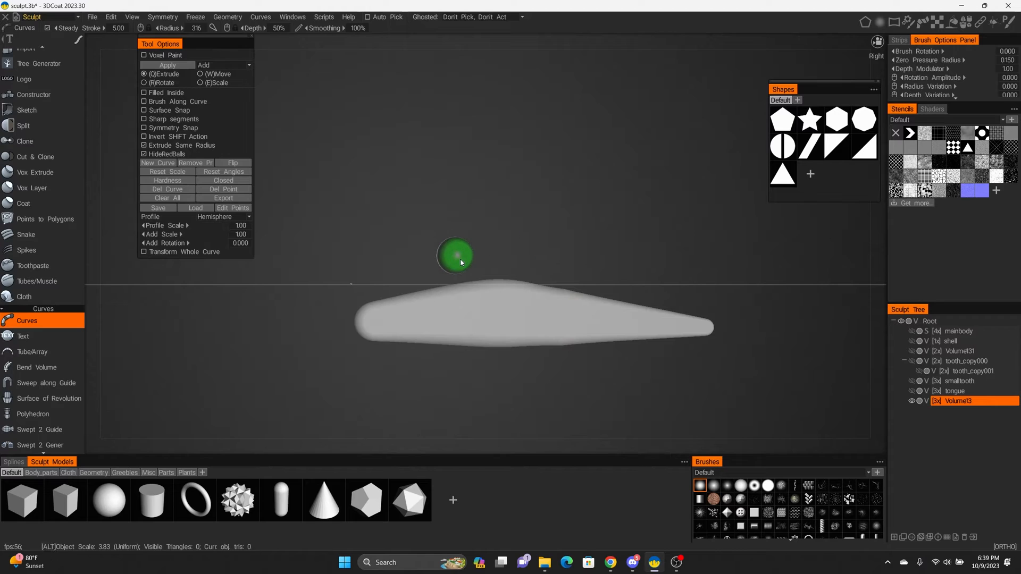
middle_drag(457, 258, 488, 279)
click(487, 276)
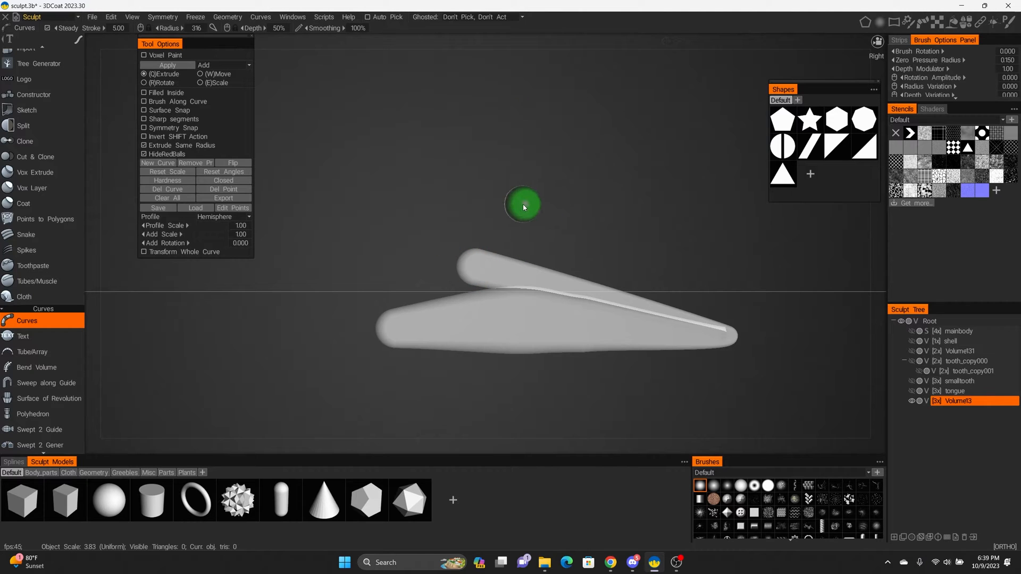
key(ctrl+z)
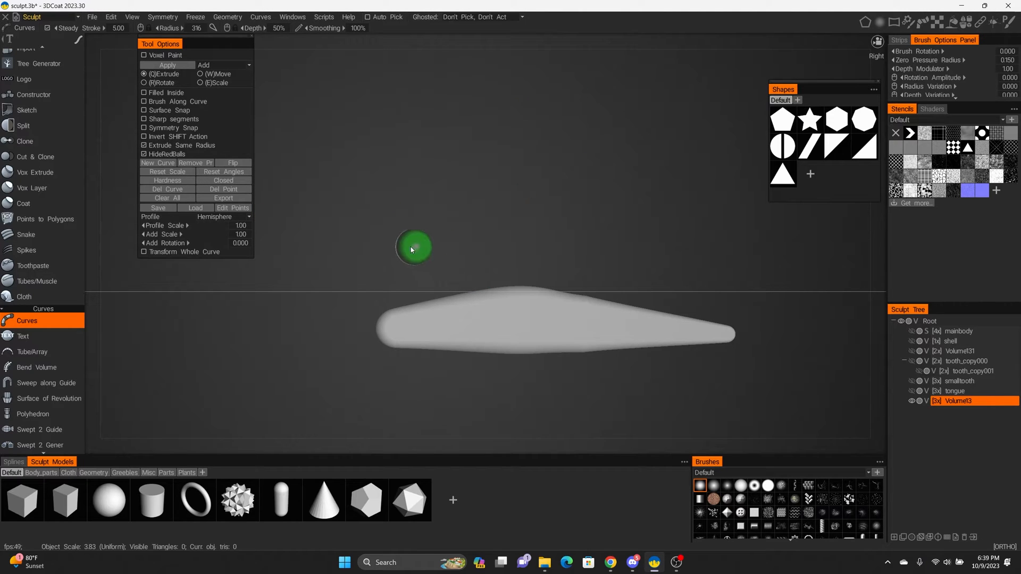
Apply the curve to the volume as a solid body and inspect its shape from an angle
alt+drag(394, 250, 328, 237)
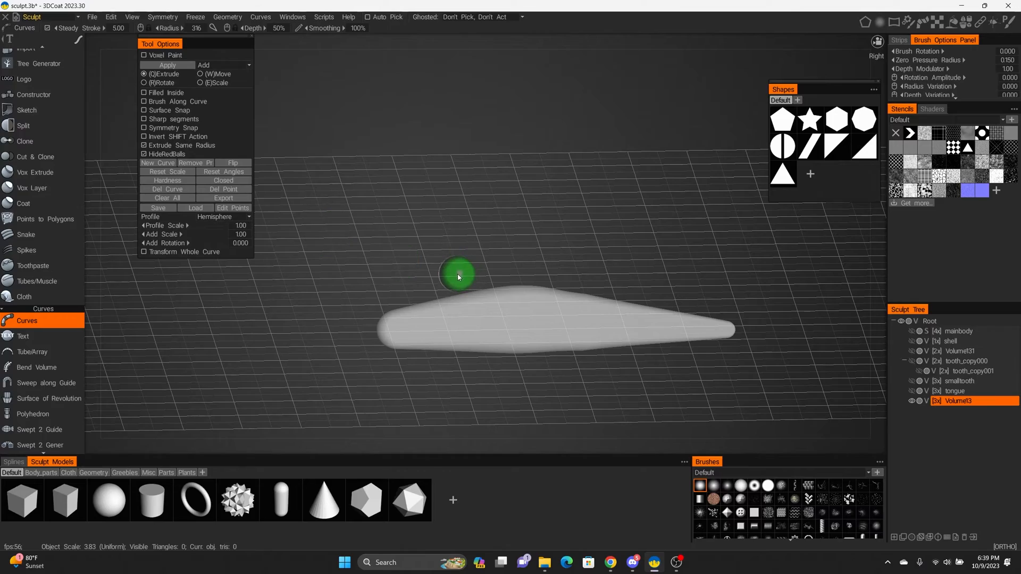
mouse_move(459, 276)
alt+mouse_down()
mouse_move(399, 223)
mouse_move(496, 235)
mouse_move(471, 223)
mouse_move(420, 303)
alt+mouse_up()
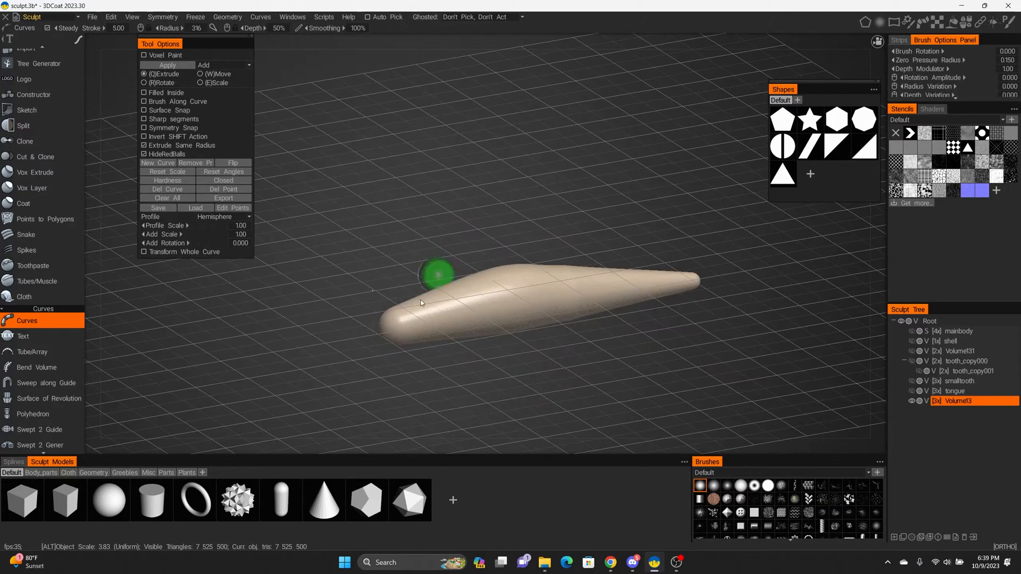
alt+drag(433, 216, 396, 329)
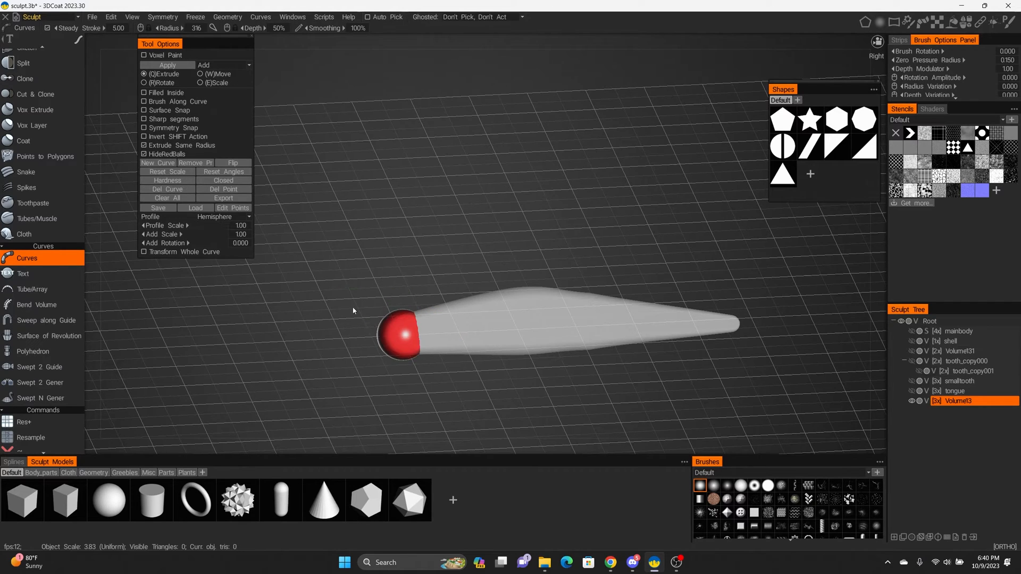
Try the Straight profile on the curve, inspect the flat ends up close, and return to the Hemisphere profile
click(239, 218)
click(224, 228)
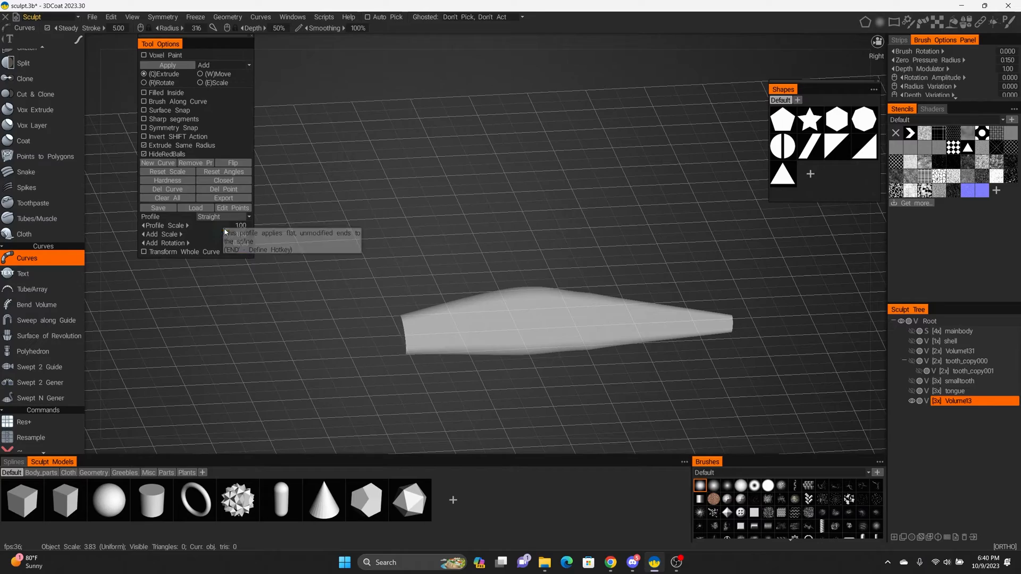
alt+drag(502, 385, 528, 363)
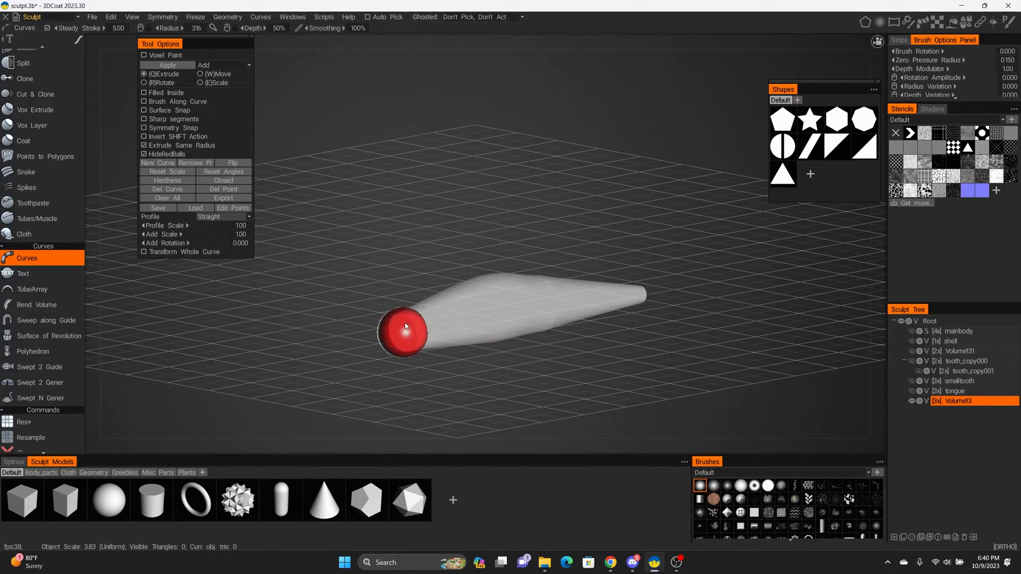
alt+drag(402, 362, 256, 236)
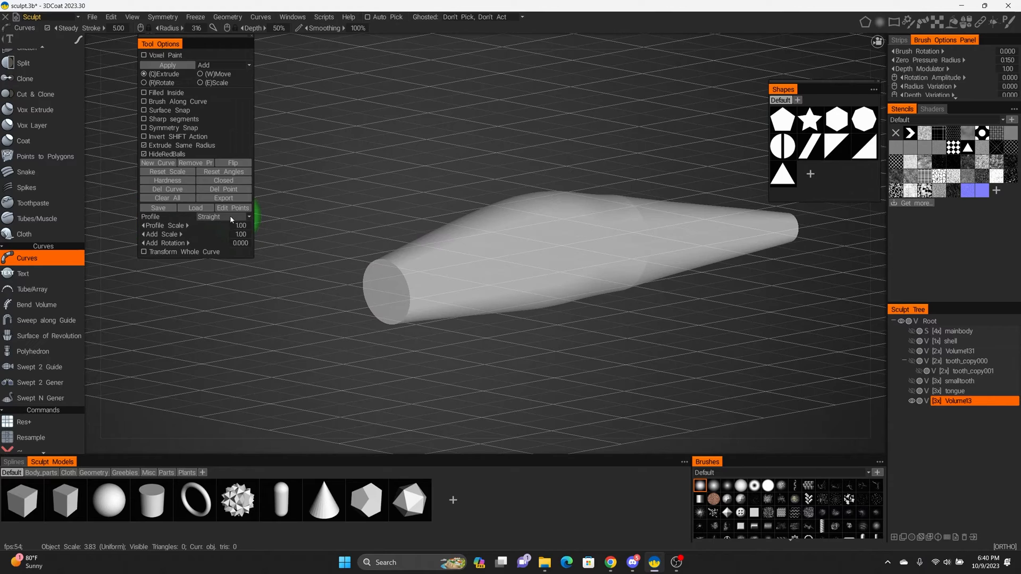
click(231, 217)
click(228, 236)
Try the Spike and Spike Back profiles on the curve, and set it back to Hemisphere
click(231, 218)
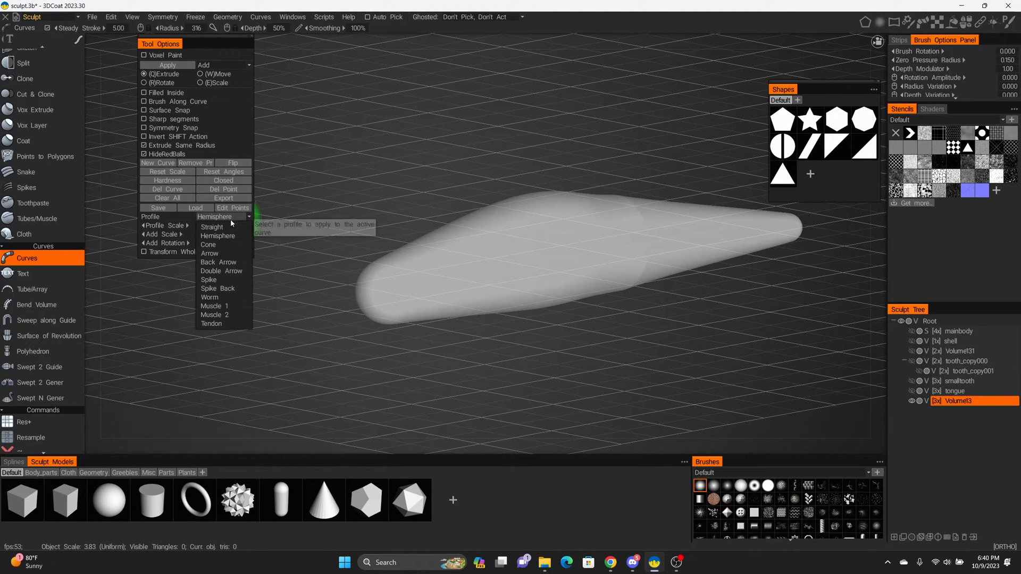
click(228, 280)
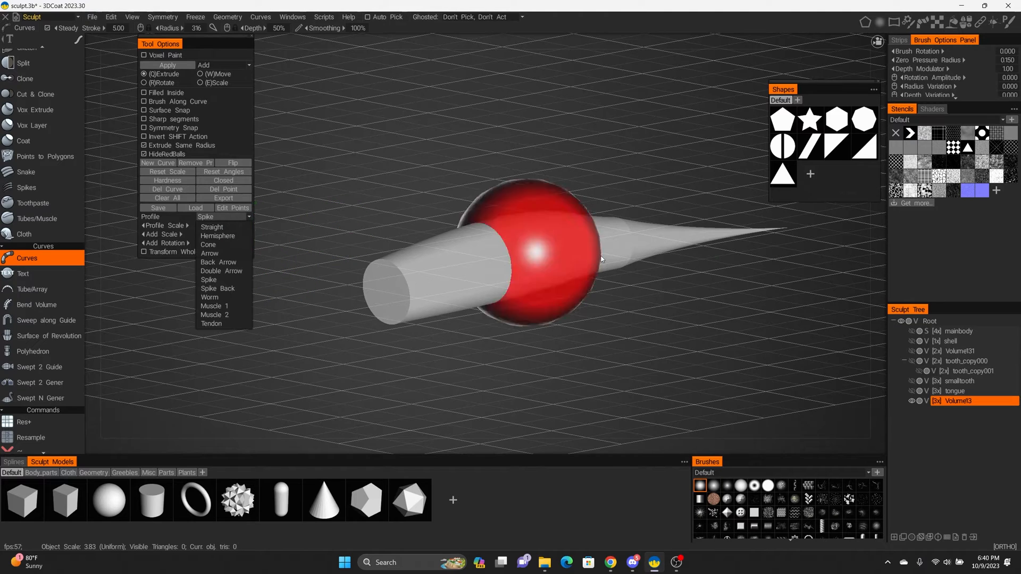
click(229, 215)
click(234, 284)
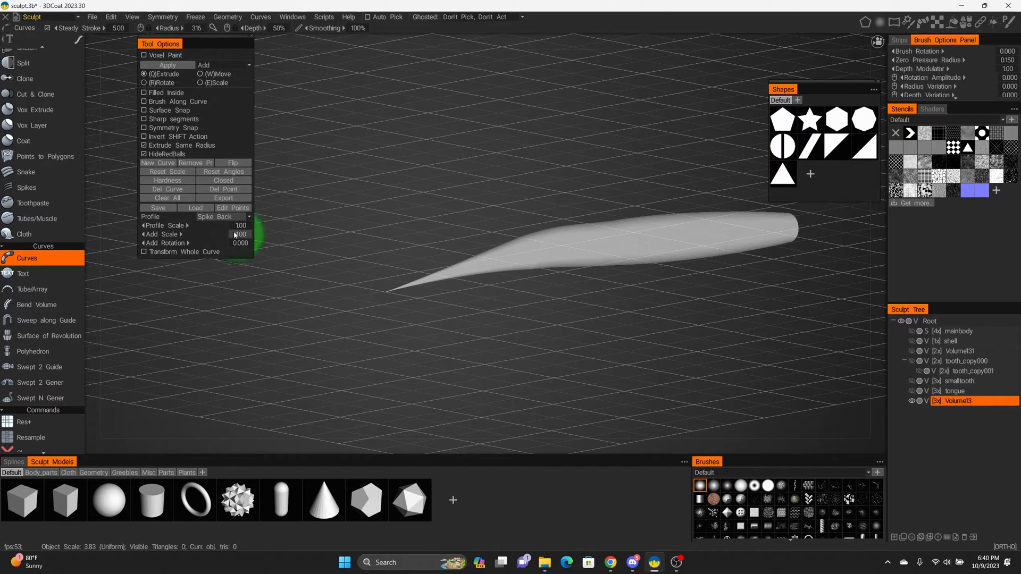
click(226, 218)
click(222, 238)
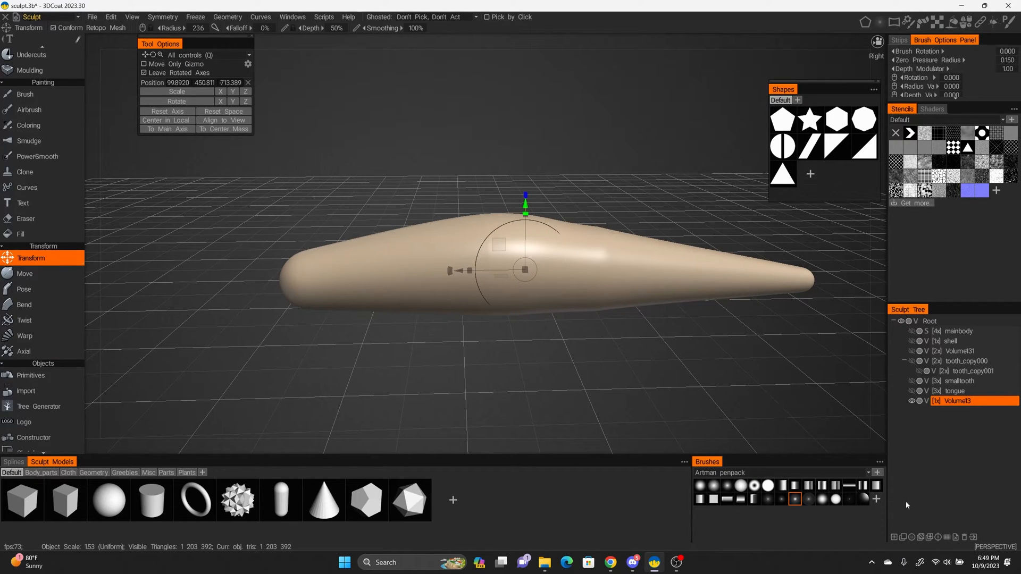
Add a new volume, place the cube model in it, reset the cube's space and enlarge it
click(893, 538)
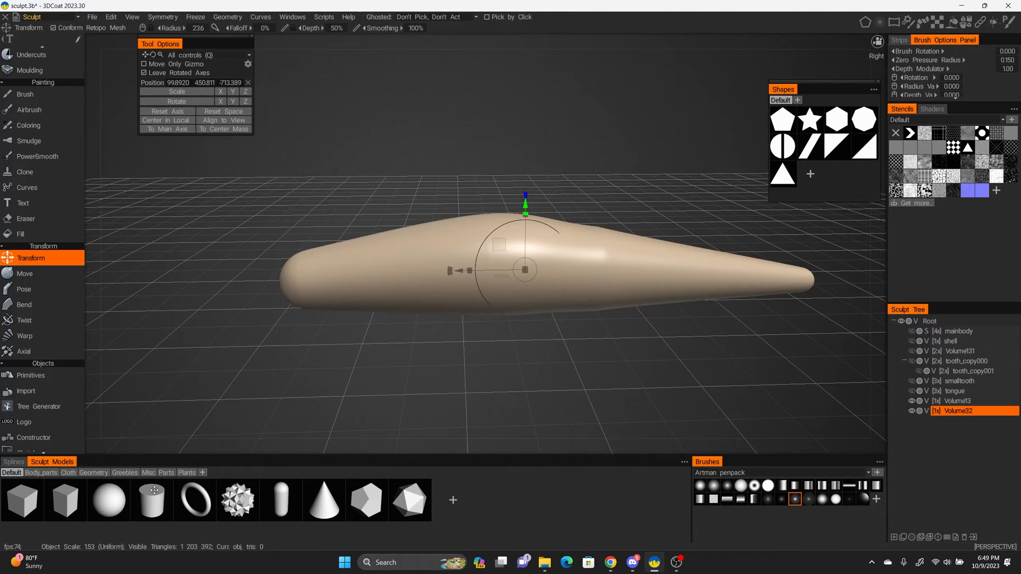
click(20, 511)
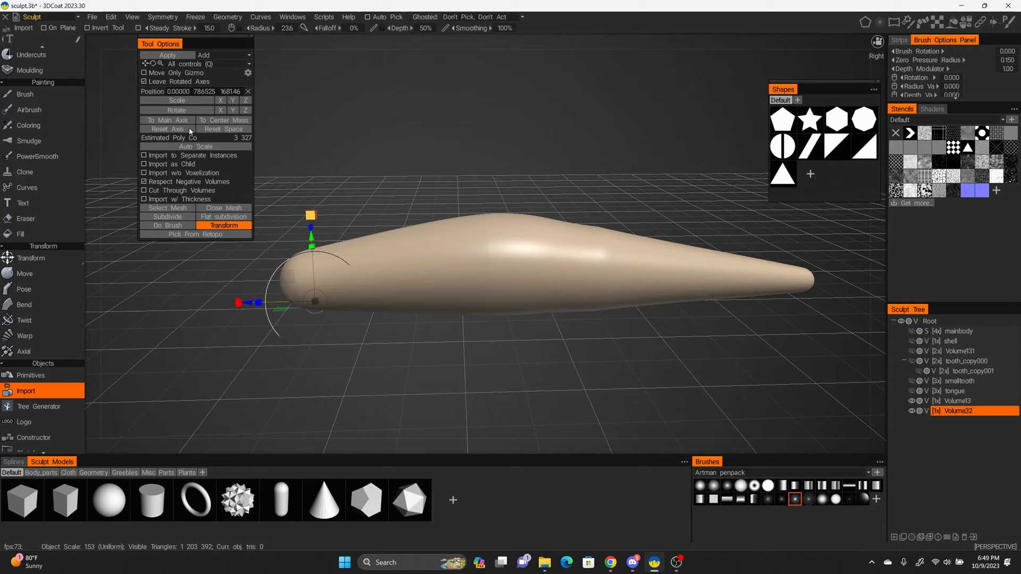
click(234, 129)
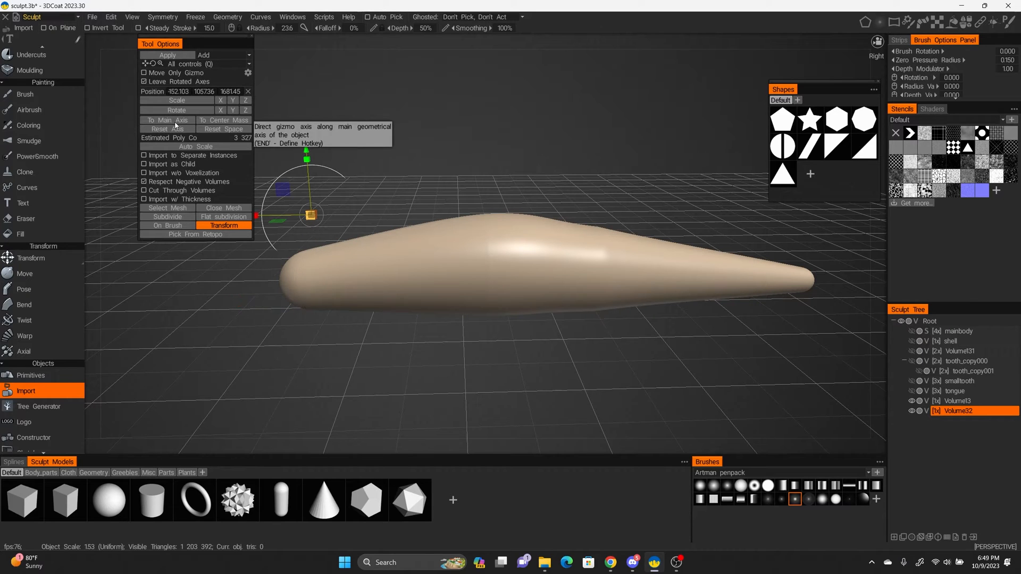
click(234, 129)
drag(351, 200, 362, 204)
Lower the cube so it overlaps the upper front end of the body, and apply it to the new volume
key(KP_2)
drag(454, 235, 463, 309)
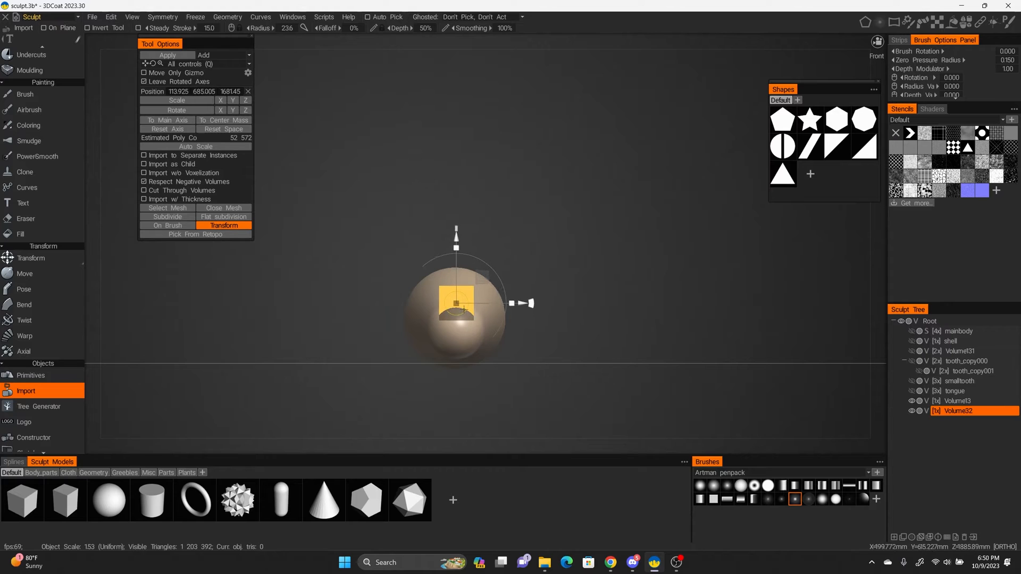
alt+drag(579, 290, 469, 272)
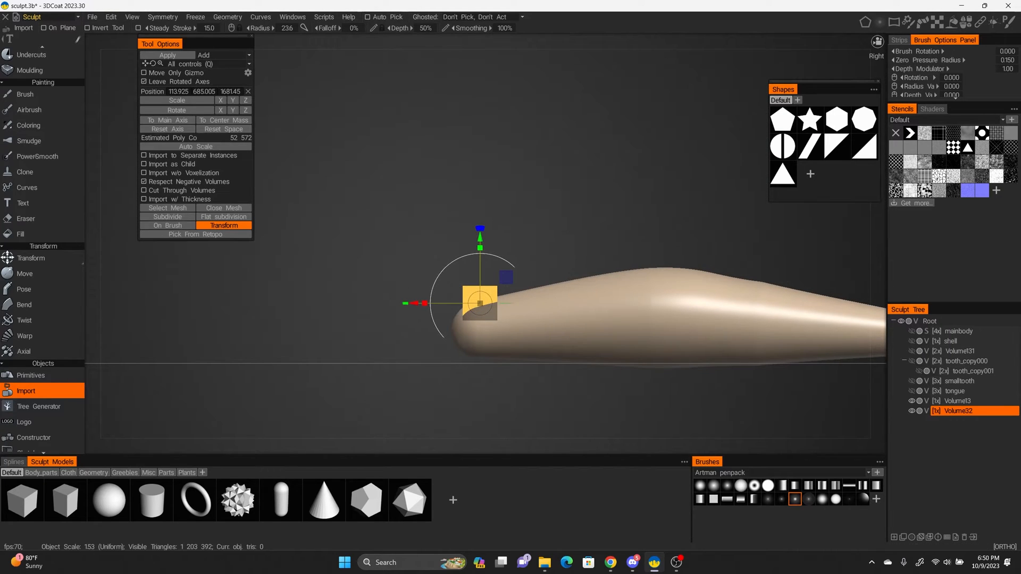
alt+drag(600, 232, 616, 257)
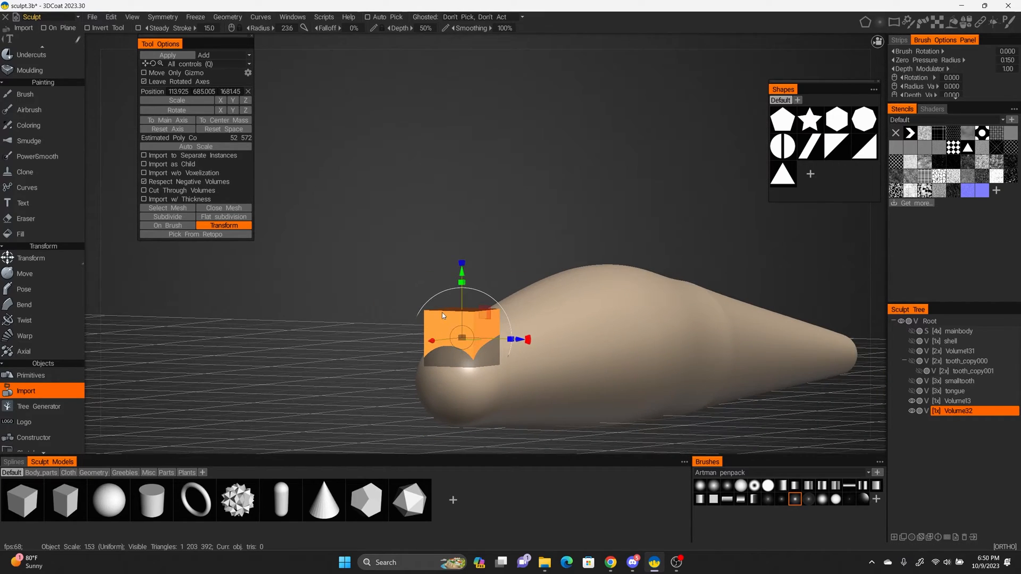
alt+drag(476, 235, 471, 246)
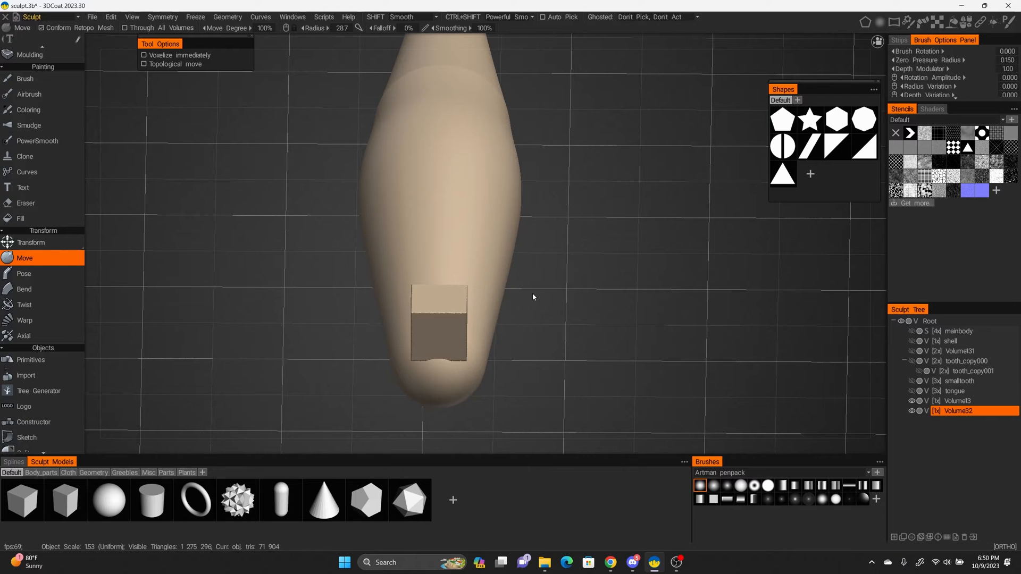
Show the X-axis symmetry plane and centre it on the cube using its bounding box
alt+drag(533, 297, 489, 274)
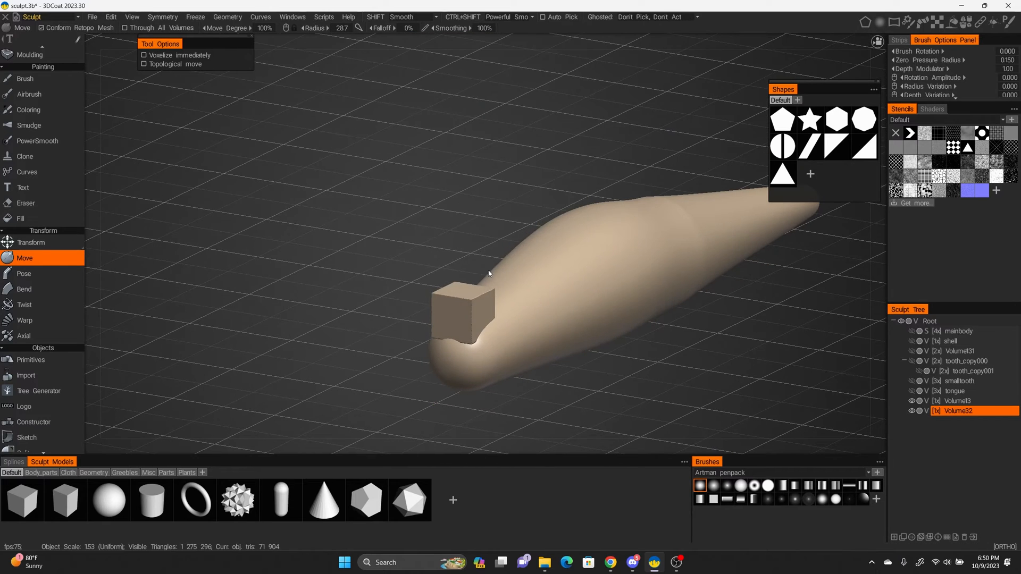
key(s)
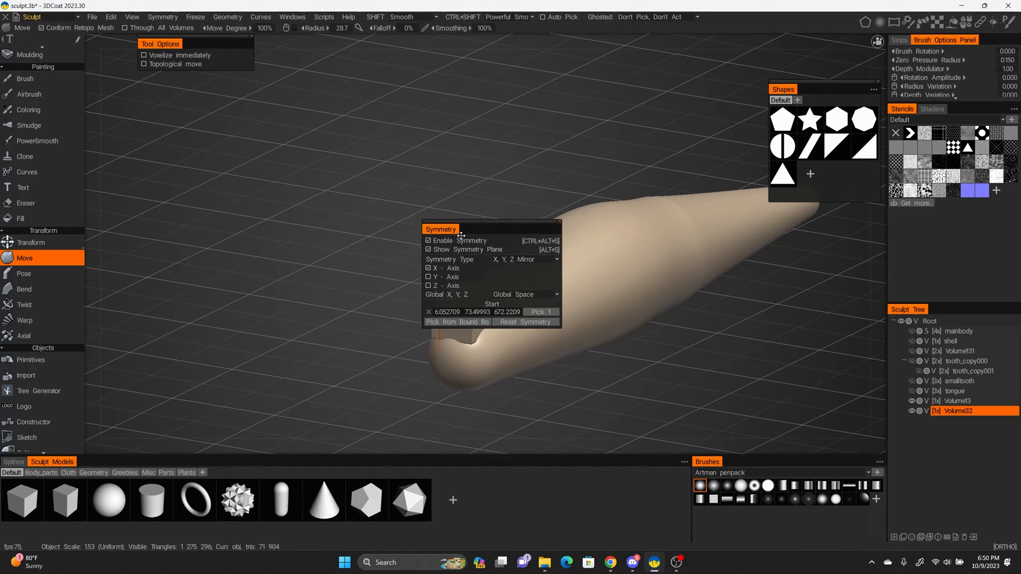
drag(443, 224, 624, 223)
key(s)
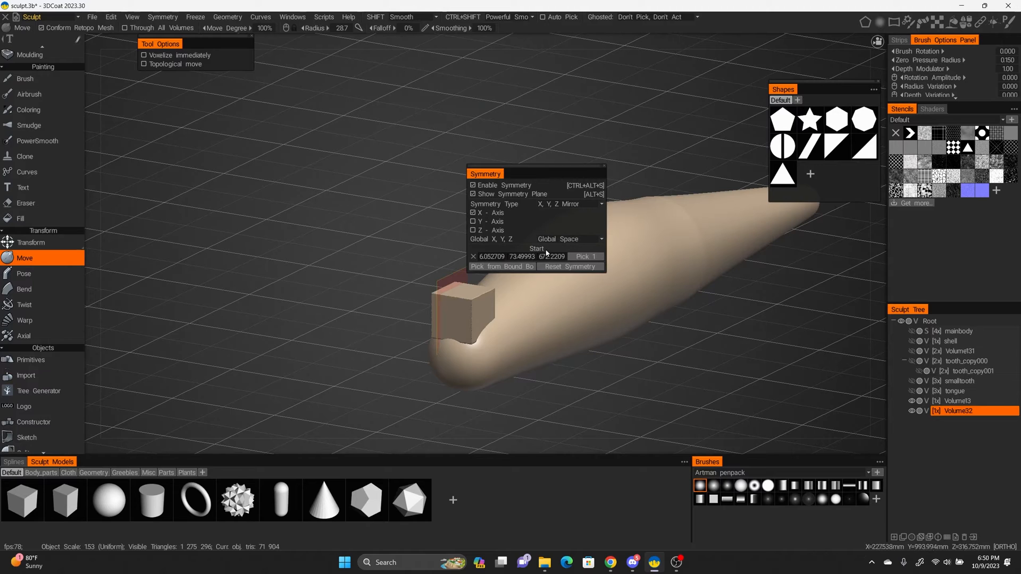
click(501, 268)
drag(488, 172, 636, 198)
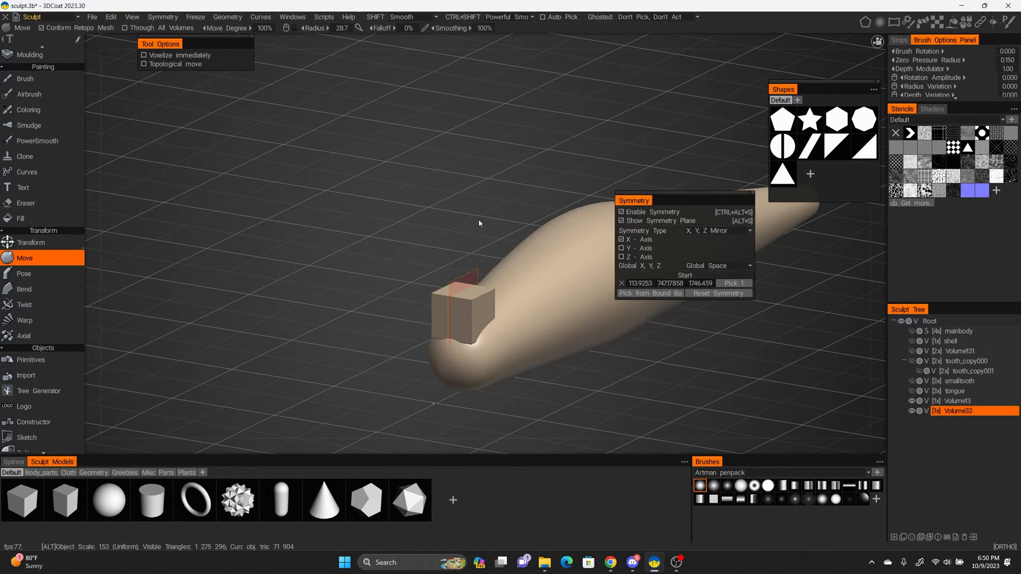
Reshape the cube with a larger Move brush, narrowing its top and spreading its lower corners around the body's front end
alt+drag(479, 221, 515, 327)
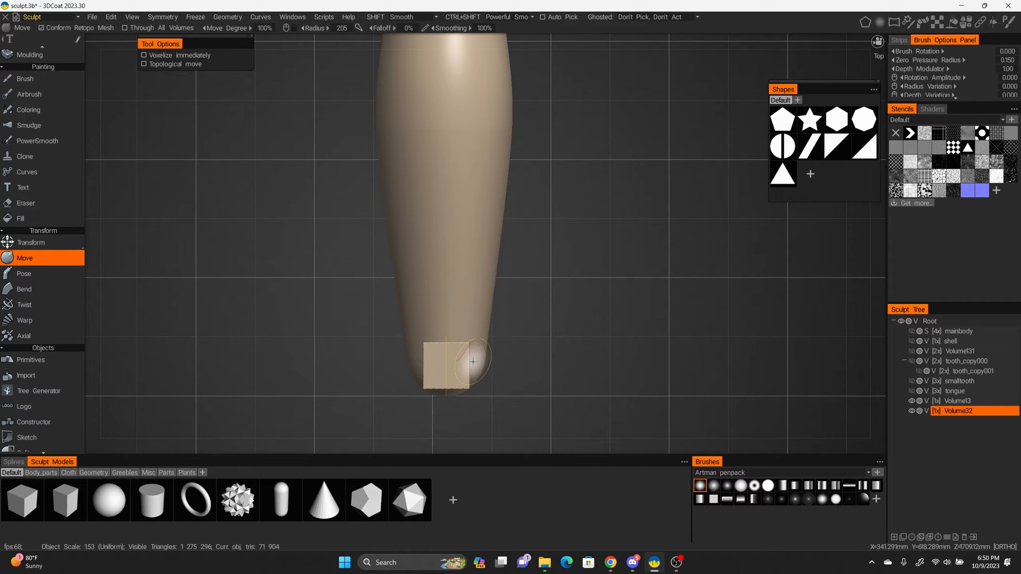
scroll(474, 361, up, 5)
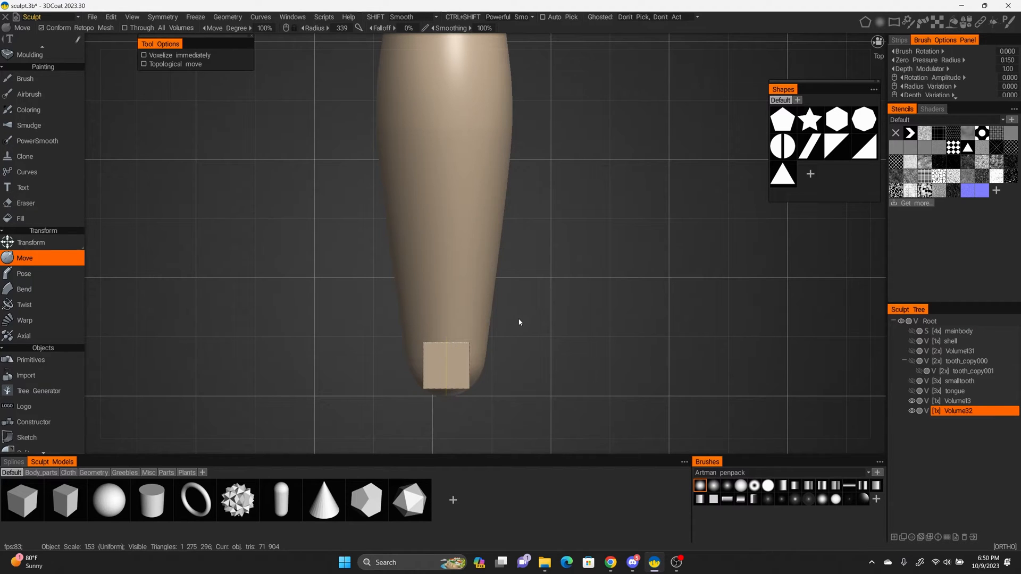
alt+drag(519, 322, 512, 247)
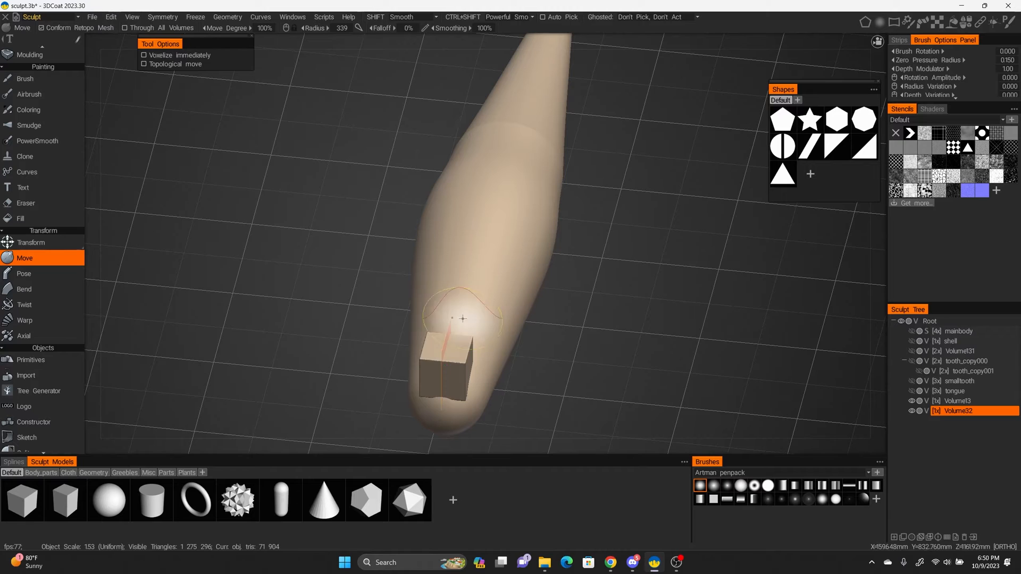
scroll(464, 333, down, 4)
mouse_move(468, 351)
mouse_down()
mouse_move(457, 352)
mouse_move(492, 360)
mouse_move(452, 380)
mouse_move(402, 337)
mouse_up()
key(KP_6)
key(KP_2)
key(KP_7)
scroll(464, 375, up, 5)
key(KP_6)
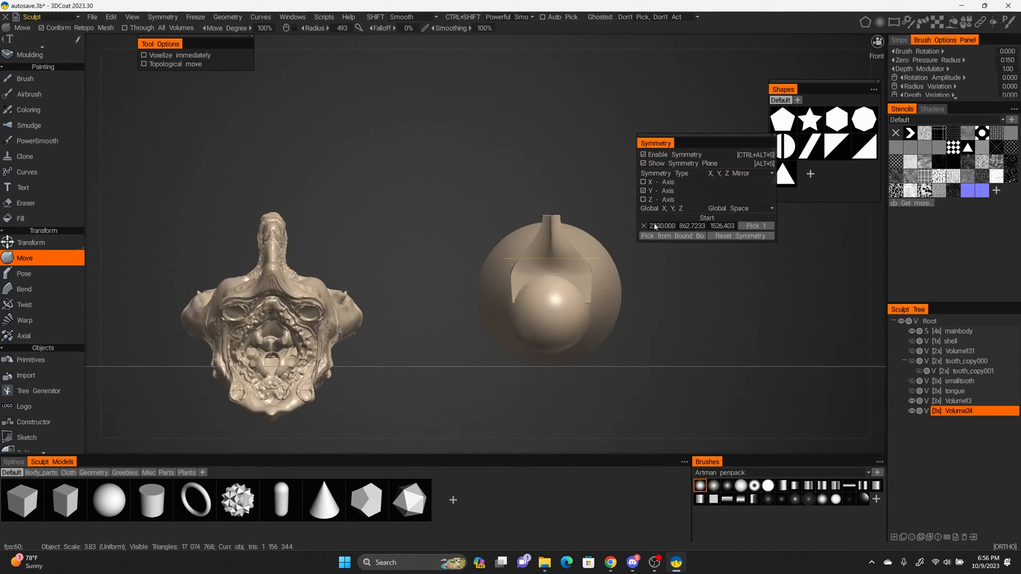
Pick the middle of the body's front end as the Y-axis symmetry start and mirror the head piece onto the underside
mouse_move(555, 340)
mouse_down()
mouse_move(553, 319)
mouse_move(559, 350)
mouse_up()
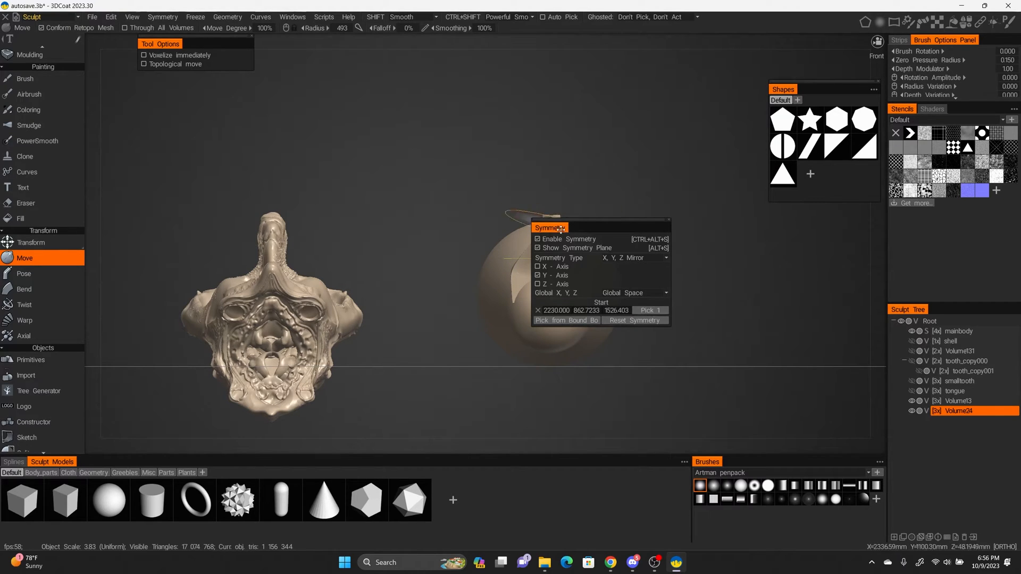
drag(561, 229, 658, 202)
click(750, 284)
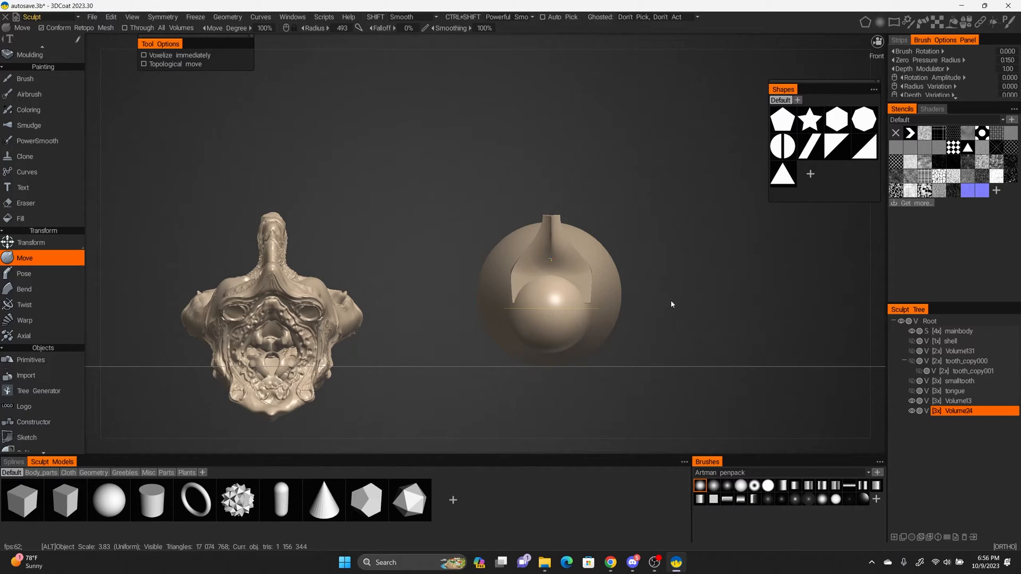
key(alt+s)
mouse_move(659, 302)
alt+mouse_down()
mouse_move(611, 347)
mouse_move(554, 333)
mouse_move(563, 317)
mouse_move(666, 324)
mouse_move(654, 319)
alt+mouse_up()
Turn off symmetry and line up a side view of the two mirrored head pieces
key(s)
click(573, 271)
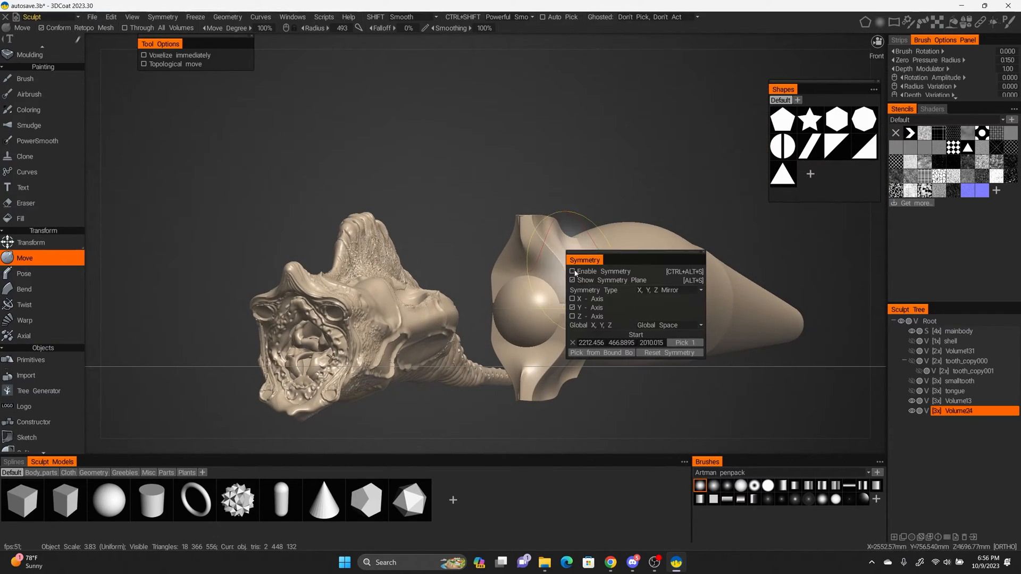
drag(586, 252, 672, 112)
alt+drag(660, 319, 604, 355)
mouse_move(604, 357)
alt+right_down()
mouse_move(555, 332)
mouse_move(570, 333)
alt+right_up()
Select the lower head piece with a Pose lasso and scale it down slightly
key(p)
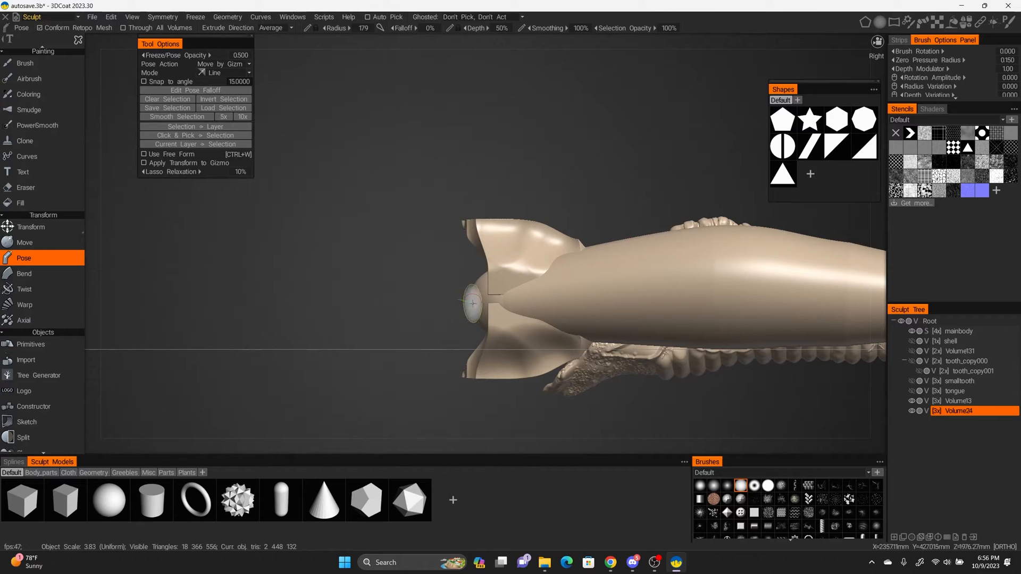
mouse_move(494, 302)
mouse_down()
mouse_move(560, 305)
mouse_move(554, 419)
mouse_up()
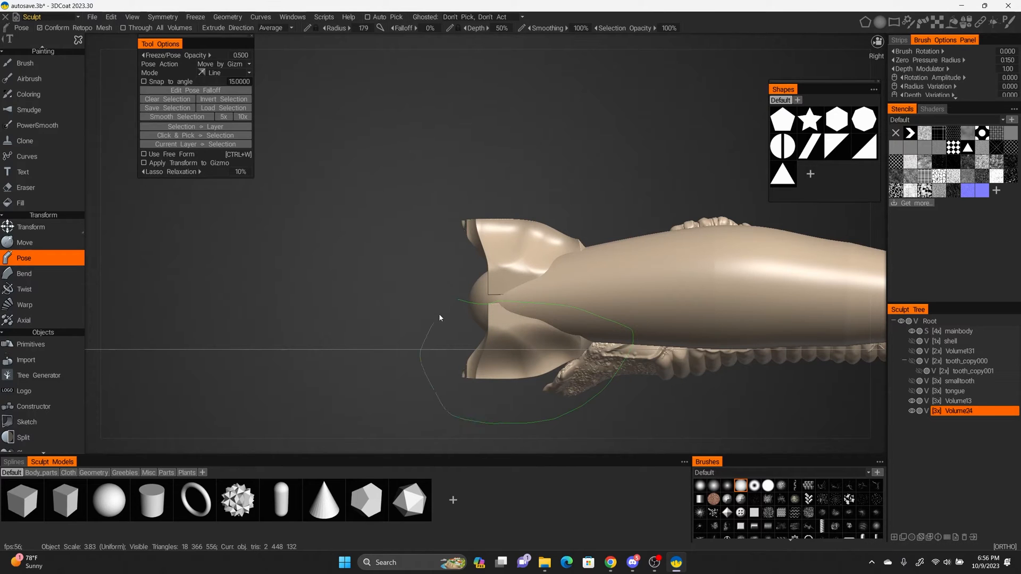
drag(459, 302, 457, 301)
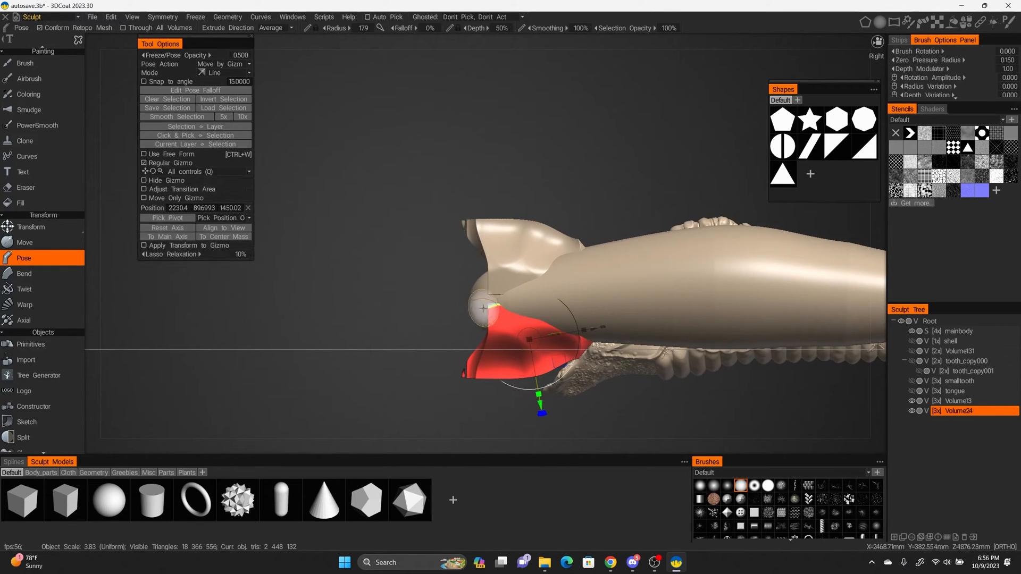
drag(529, 341, 524, 334)
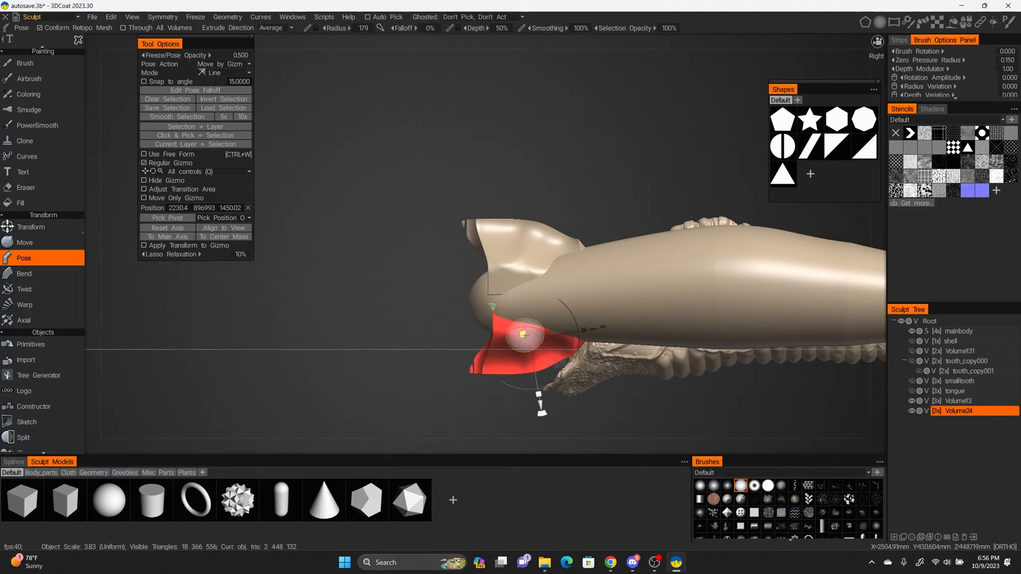
mouse_move(542, 373)
alt+mouse_down()
mouse_move(417, 317)
mouse_move(661, 324)
mouse_move(557, 290)
mouse_move(537, 297)
mouse_move(566, 276)
mouse_move(500, 304)
mouse_move(498, 289)
alt+mouse_up()
Add the X axis to the Y-axis mirror and enable symmetry for the head pieces
key(s)
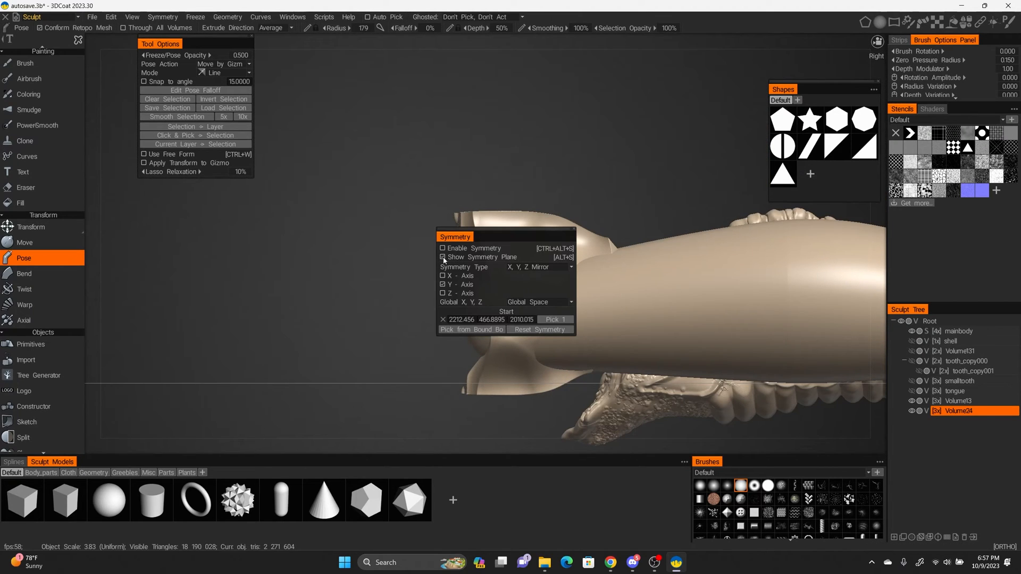
drag(452, 238, 293, 149)
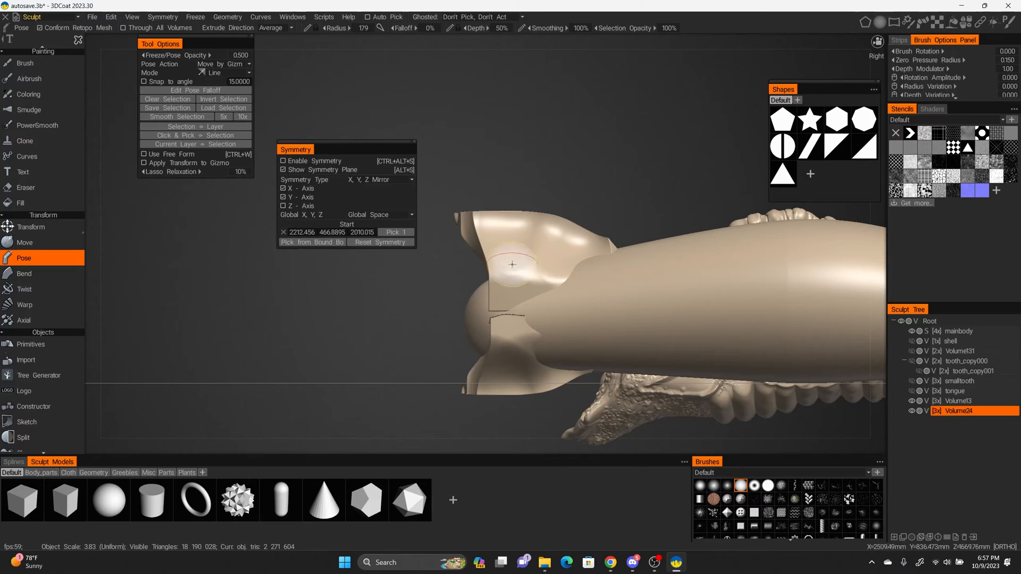
mouse_move(513, 267)
alt+mouse_down()
mouse_move(540, 265)
mouse_move(505, 253)
alt+mouse_up()
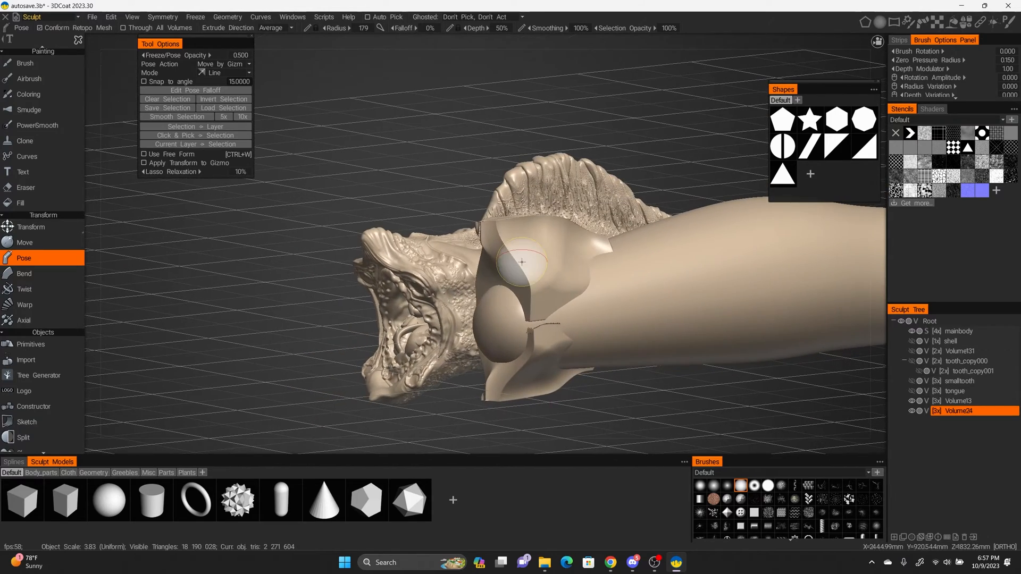
key(s)
click(460, 228)
drag(471, 215, 623, 140)
alt+drag(537, 228, 493, 231)
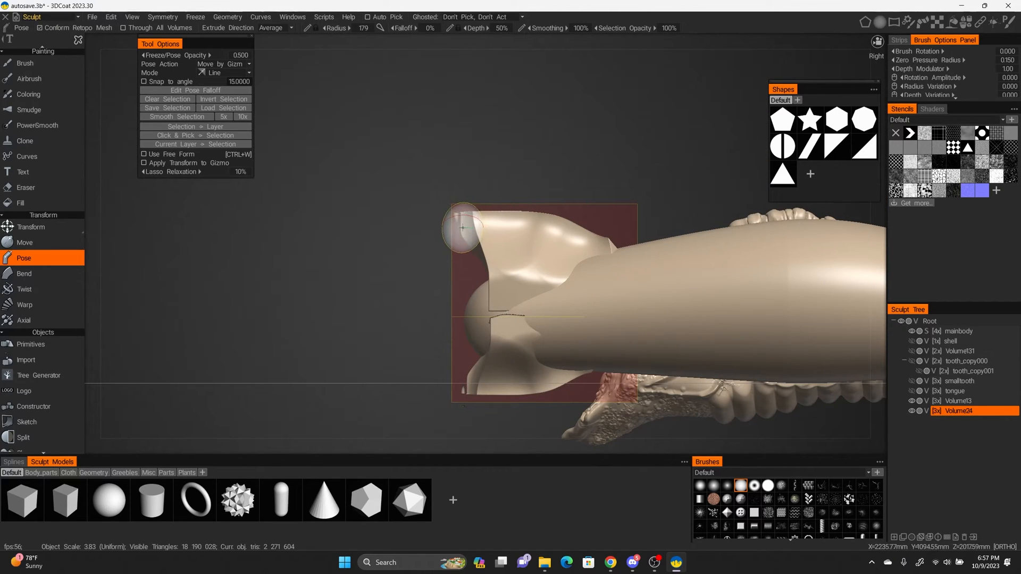
Pull the front tips of the head pieces forward and their side corners outward with the Move brush
key(m)
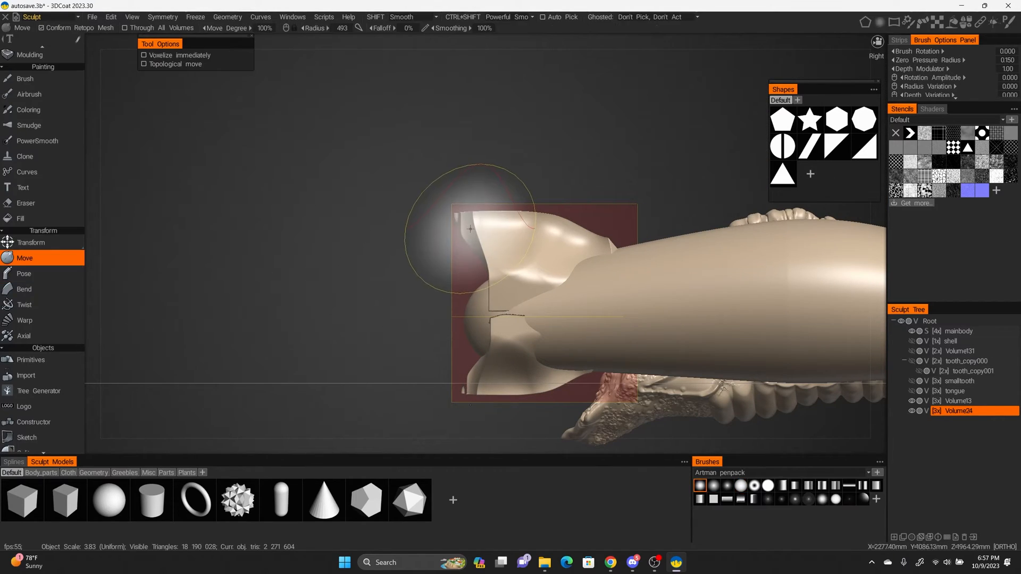
drag(472, 230, 461, 231)
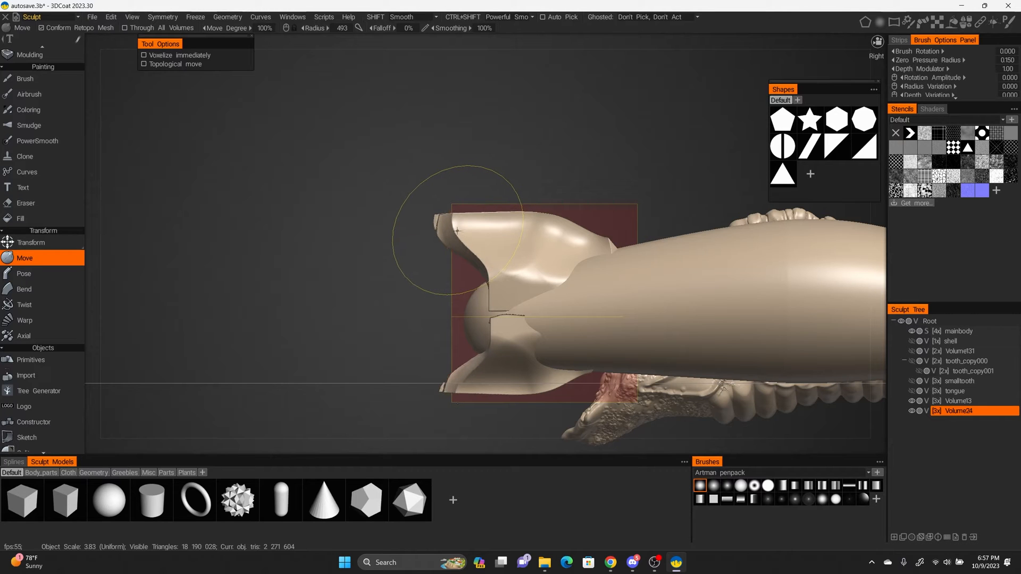
alt+drag(557, 300, 664, 303)
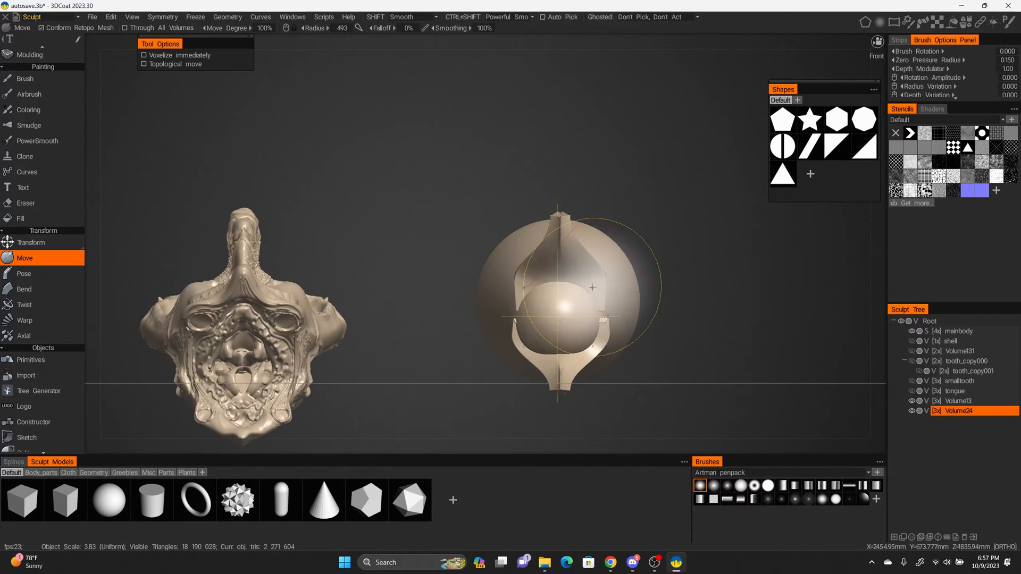
drag(604, 311, 610, 318)
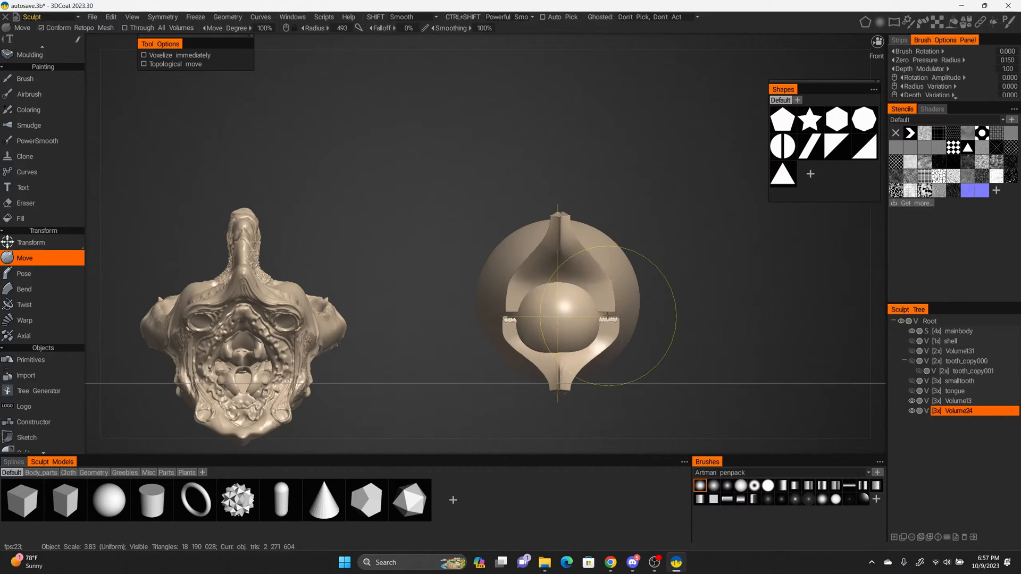
mouse_move(479, 264)
alt+mouse_down()
mouse_move(598, 283)
mouse_move(362, 273)
mouse_move(494, 297)
mouse_move(477, 280)
mouse_move(499, 275)
mouse_move(564, 300)
alt+mouse_up()
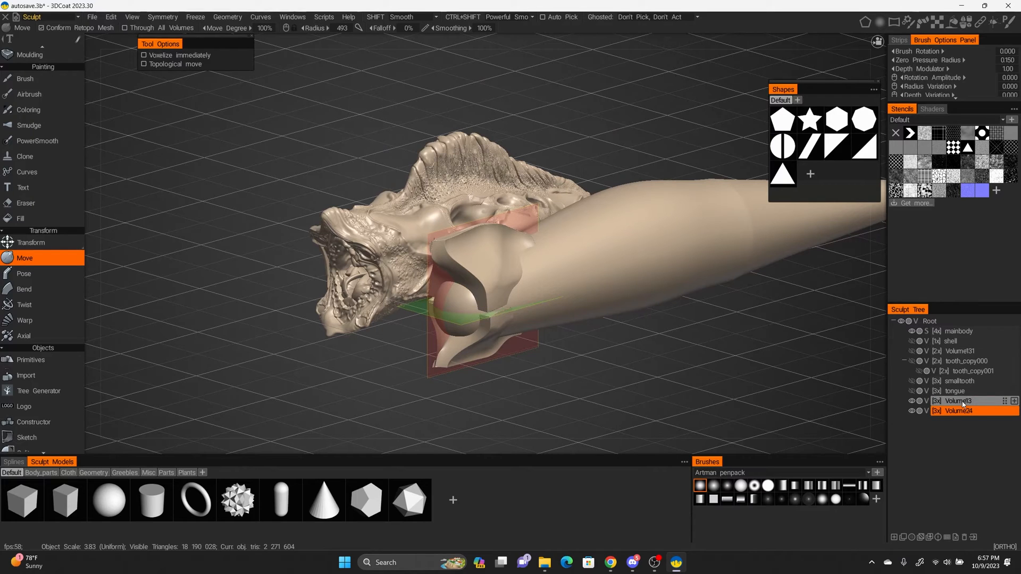
Rename Volume13 as body and merge Volume24 into it
click(969, 412)
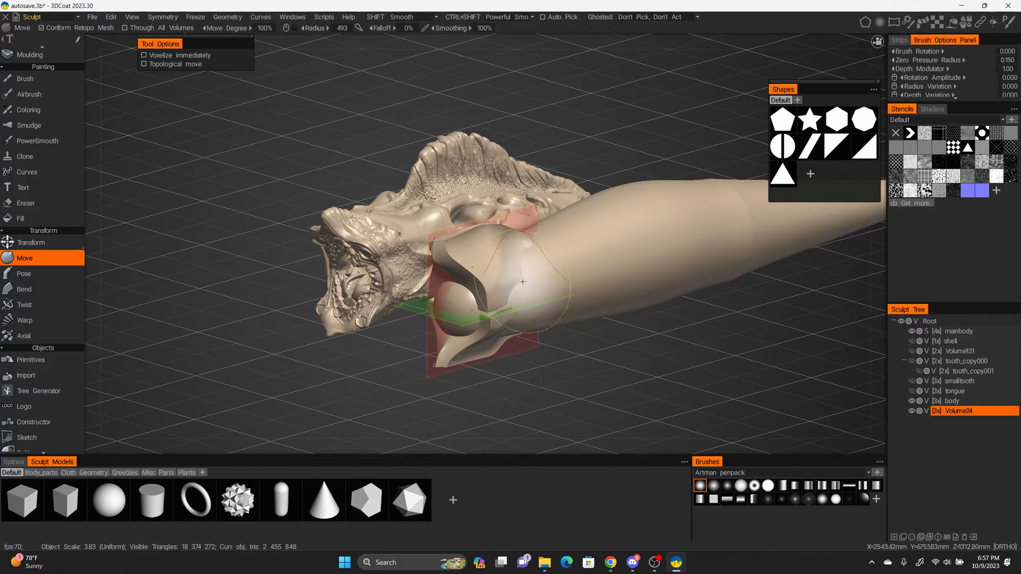
right_click(968, 412)
mouse_move(943, 521)
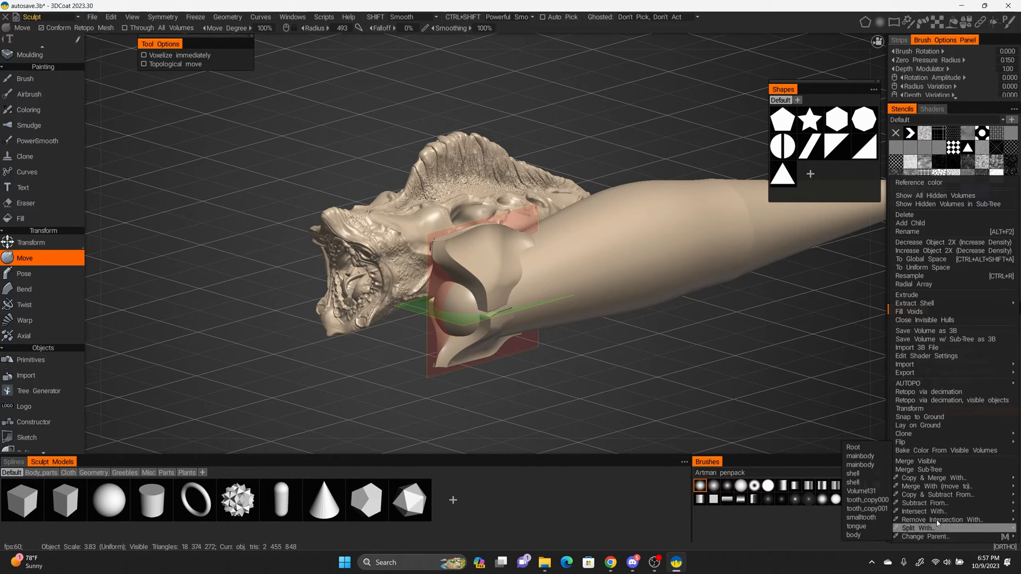
mouse_move(944, 492)
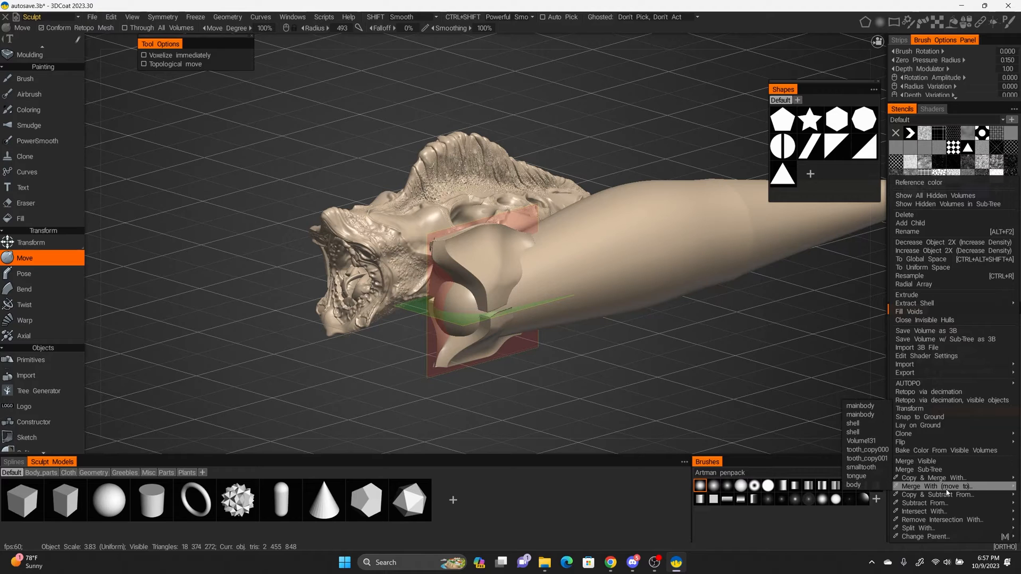
click(861, 485)
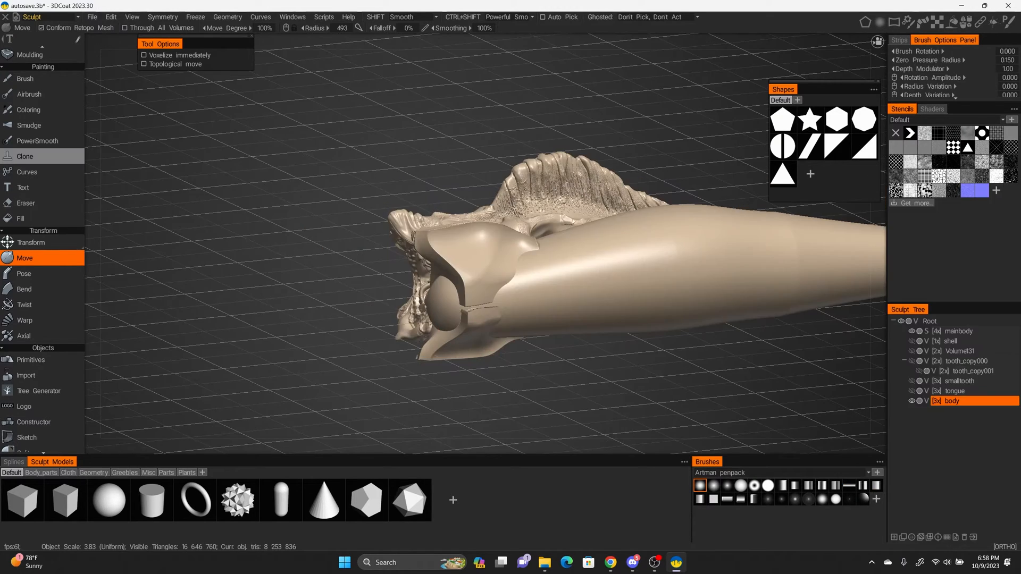
Switch to the surface Fill brush and blend the seam where the head pieces meet the body on all sides
scroll(24, 223, up, 10)
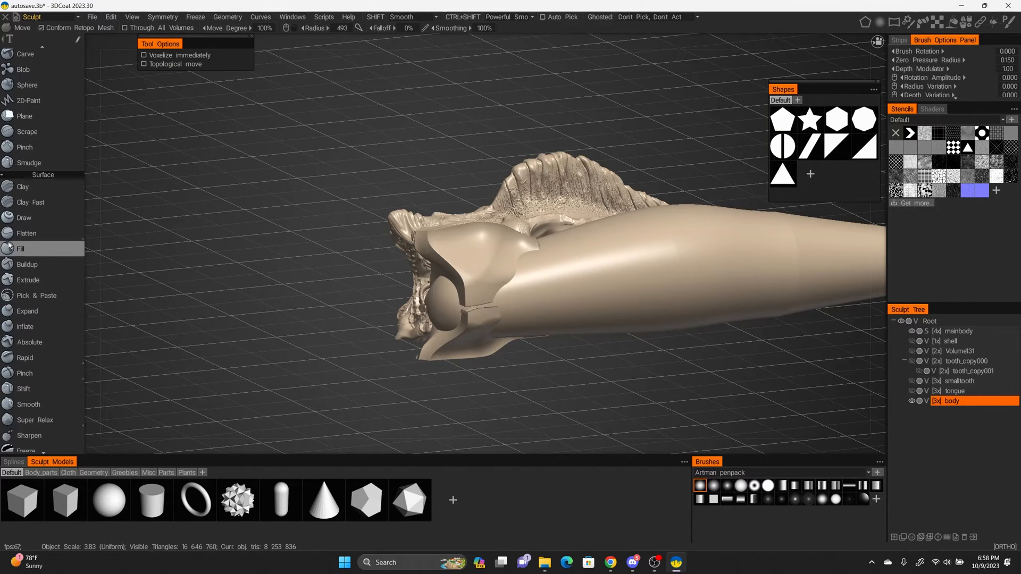
click(21, 248)
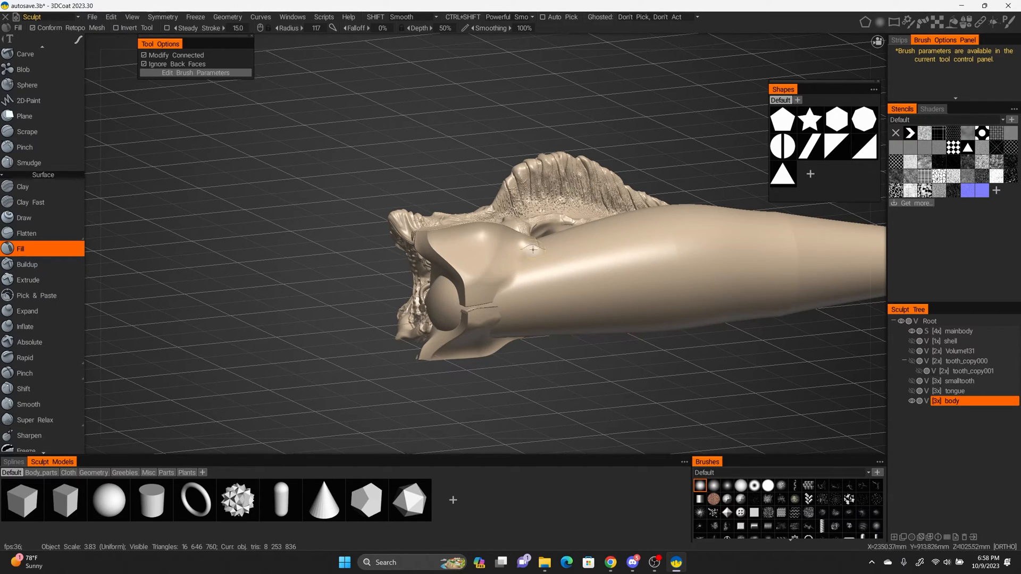
alt+drag(509, 284, 574, 276)
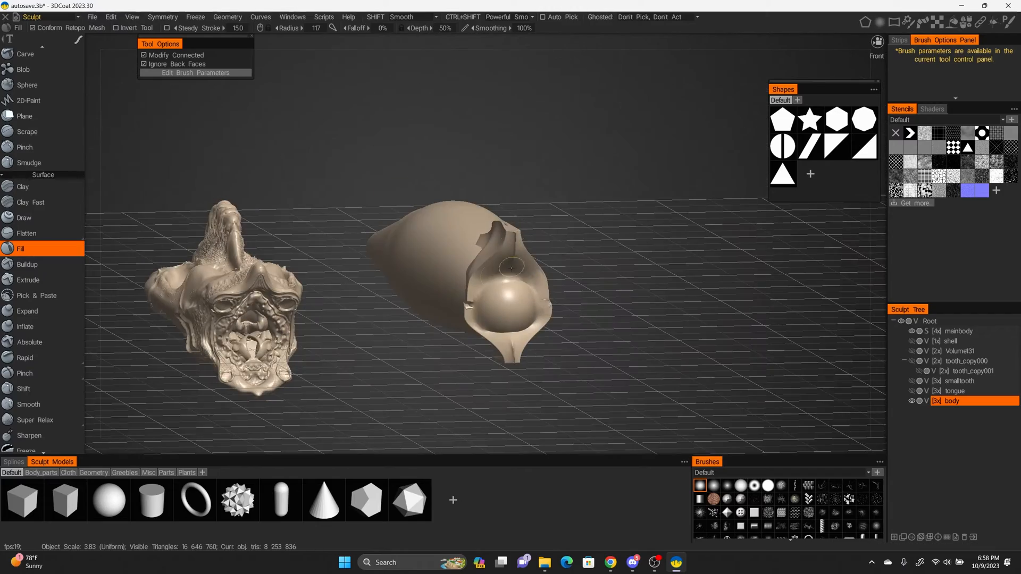
alt+drag(425, 276, 483, 312)
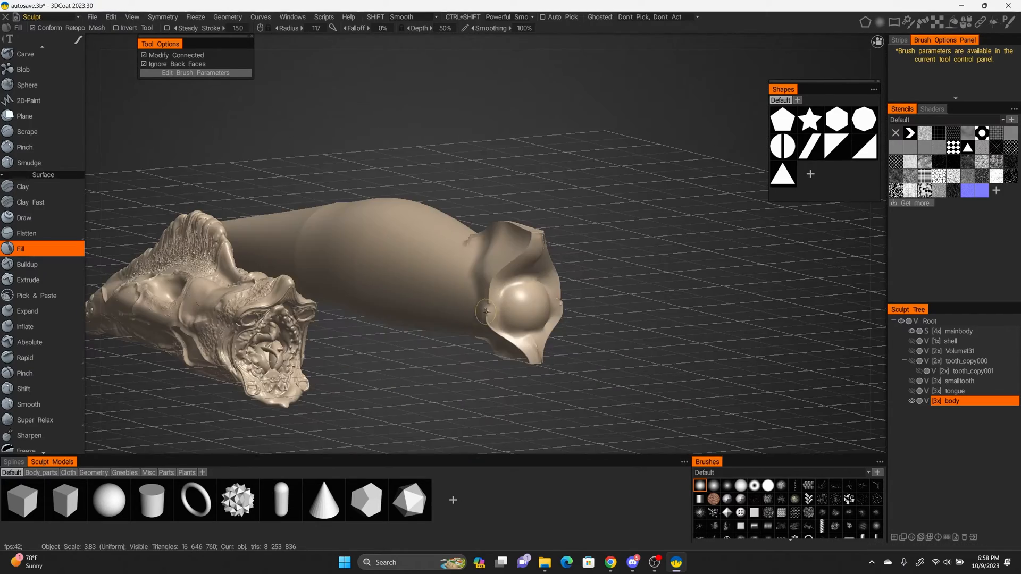
alt+drag(545, 351, 493, 253)
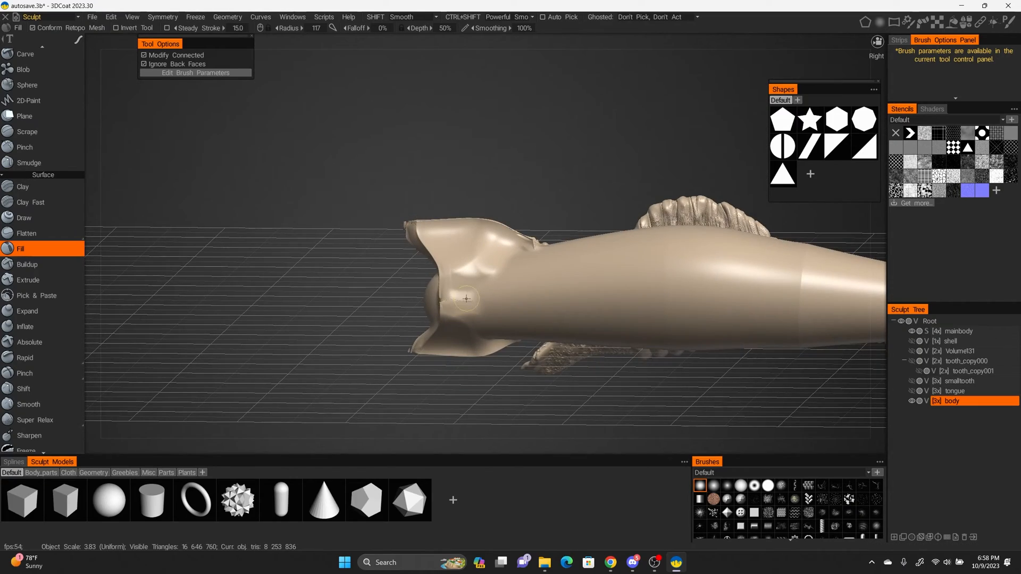
alt+drag(466, 299, 509, 241)
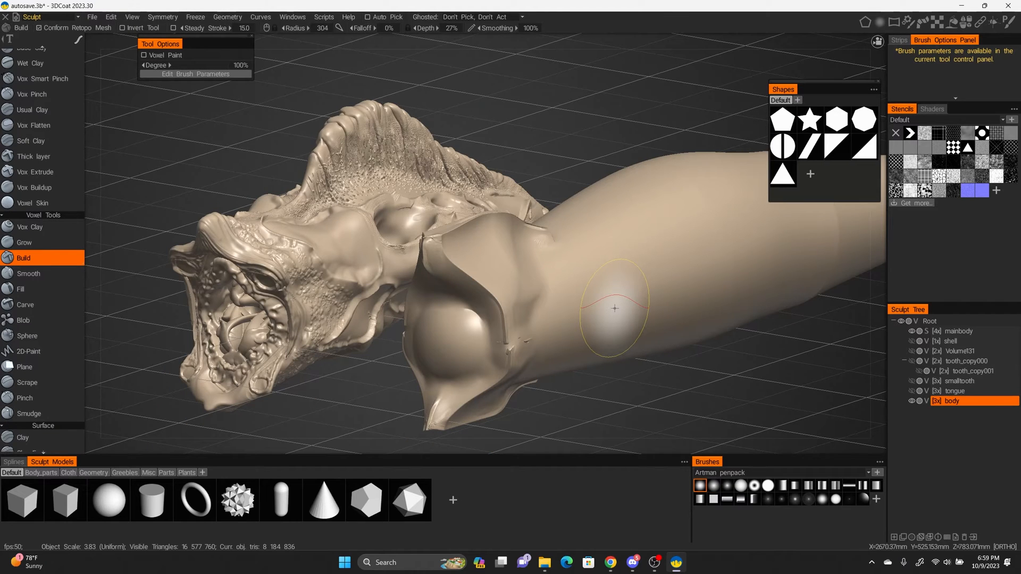
Resample the body to a lower polygon count at Good quality and smooth the remaining crease behind the head
key(ctrl+r)
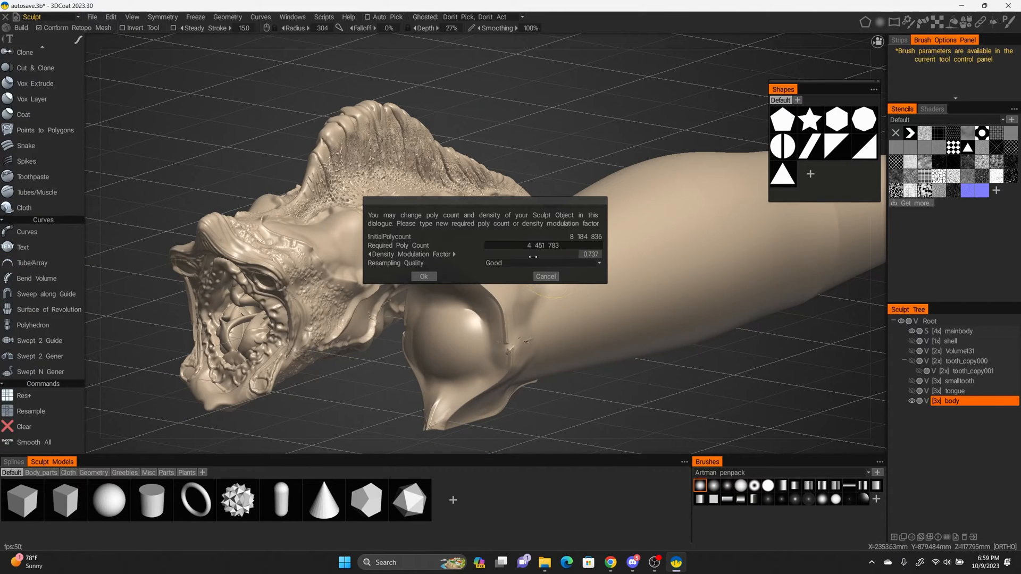
drag(533, 257, 531, 257)
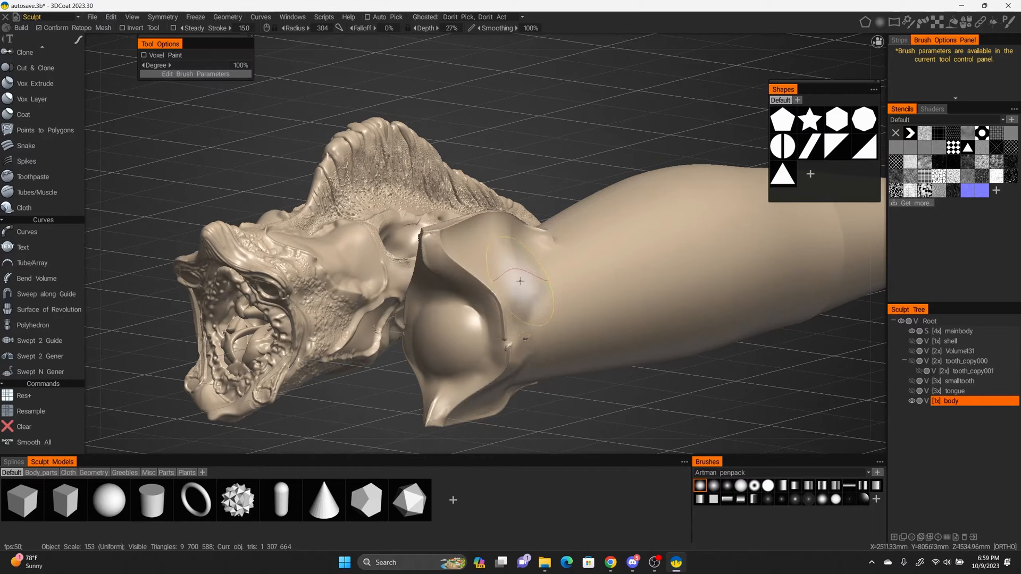
shift+drag(518, 346, 531, 290)
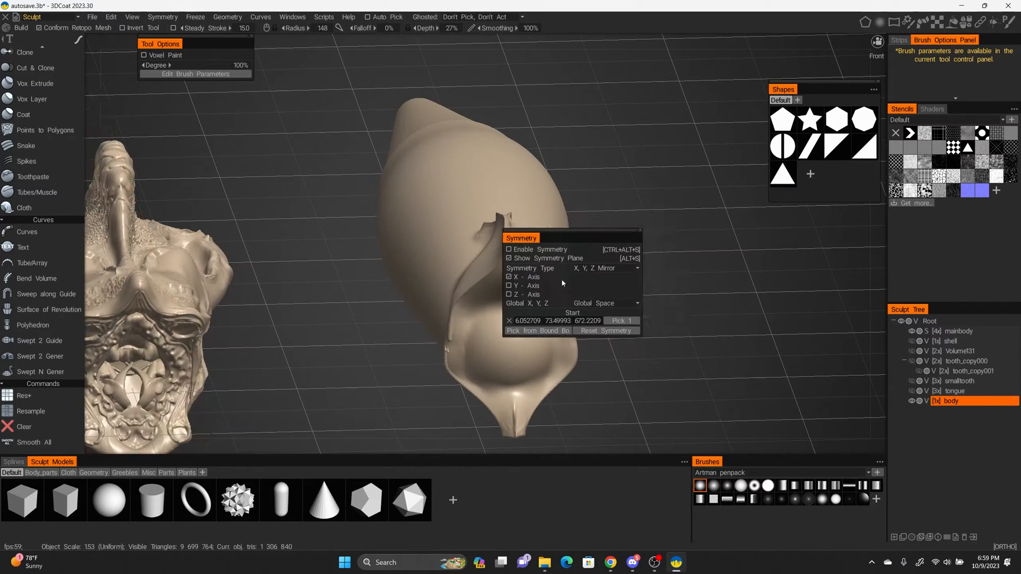
Enable X-axis mirror symmetry for the body and align the symmetry plane with the centre of the head
click(518, 278)
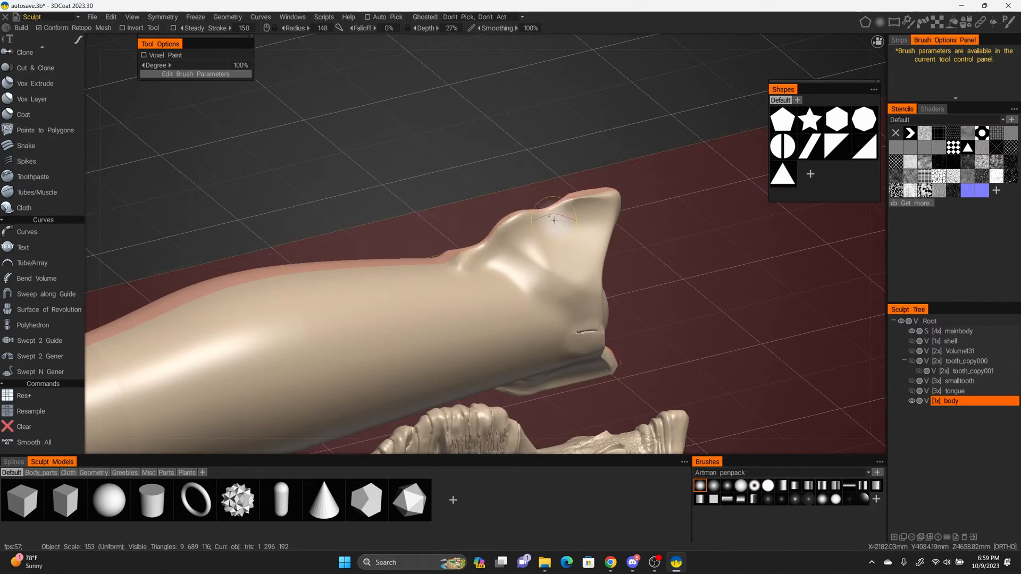
right_drag(597, 326, 496, 237)
key(s)
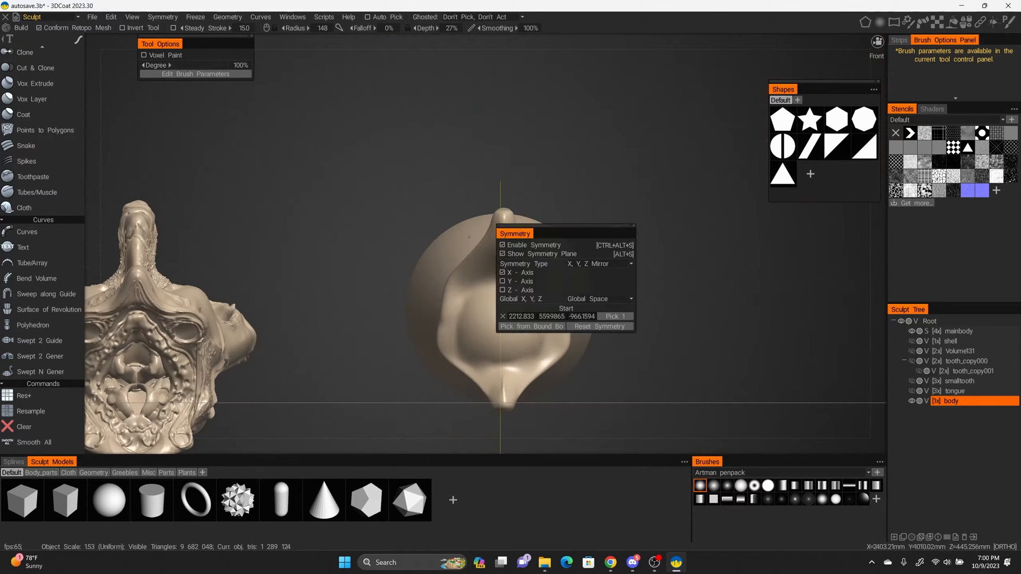
key(s)
Pull the upper side edges of the head outward into mirrored points with a Move brush of radius 226
key(m)
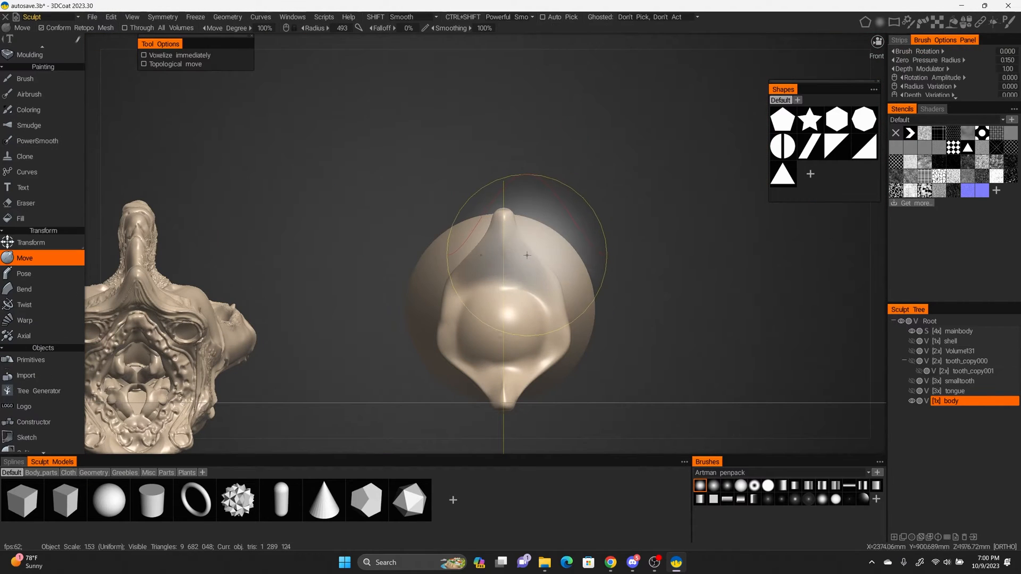
right_drag(529, 255, 525, 253)
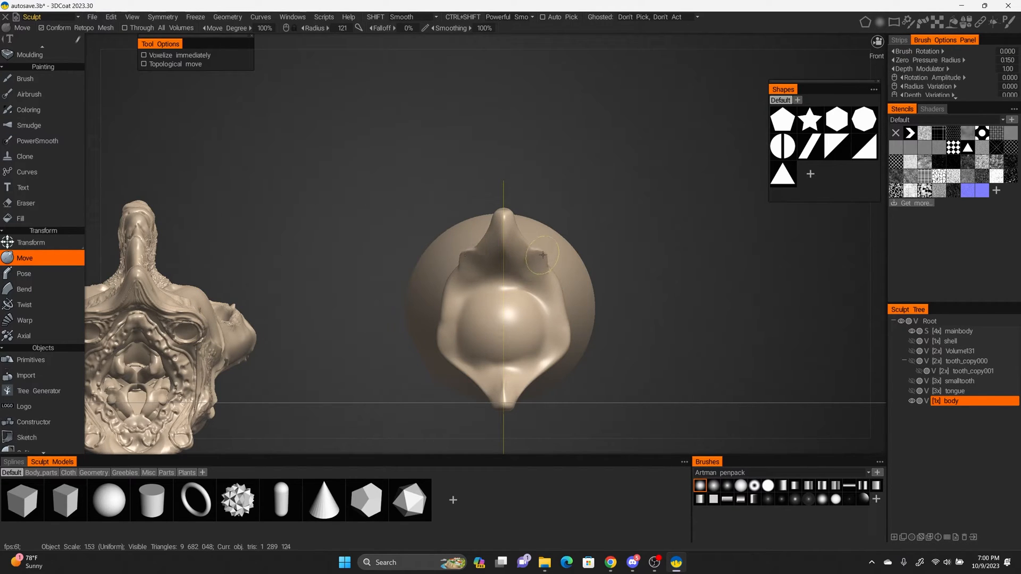
key(bracketright)
key(bracketright)
key(bracketright)
key(bracketright)
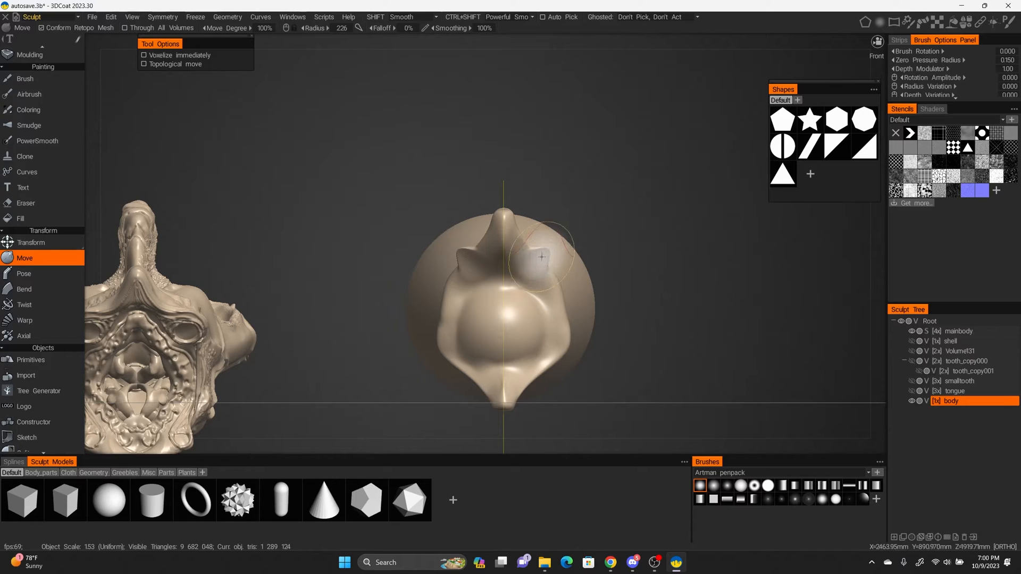
mouse_move(542, 257)
mouse_down()
mouse_move(608, 297)
mouse_move(690, 287)
mouse_move(696, 268)
mouse_up()
alt+right_click(696, 268)
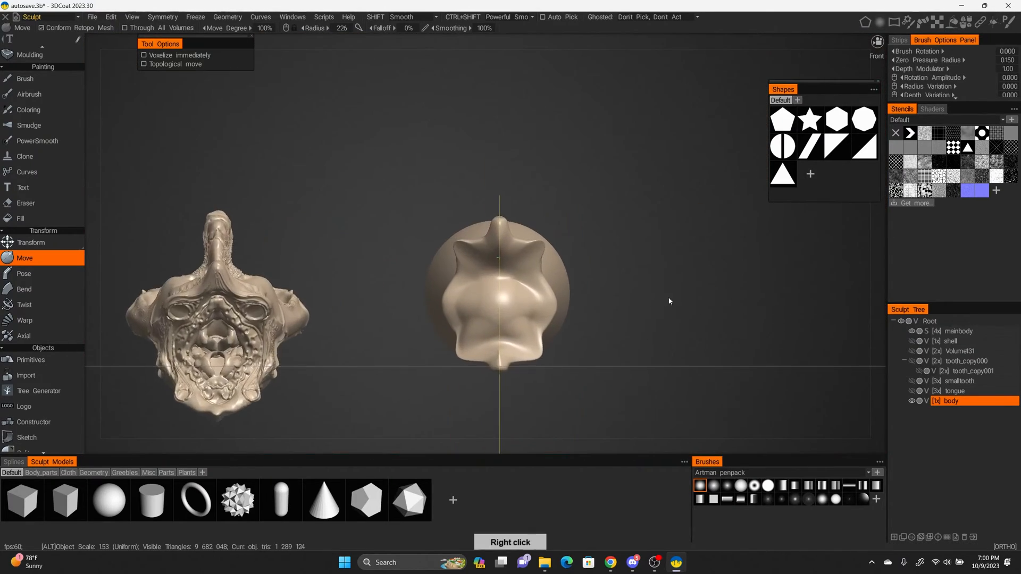
Enlarge the Move brush to radius 339 and flare the head's upper and lower corners further outward
mouse_move(615, 276)
alt+mouse_down()
mouse_move(593, 290)
mouse_move(613, 277)
alt+mouse_up()
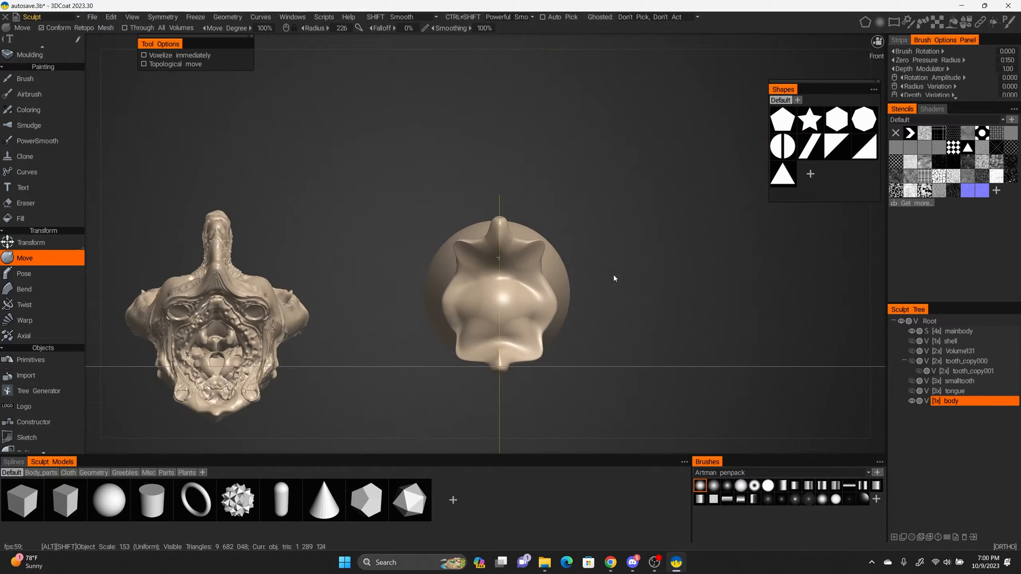
key(])
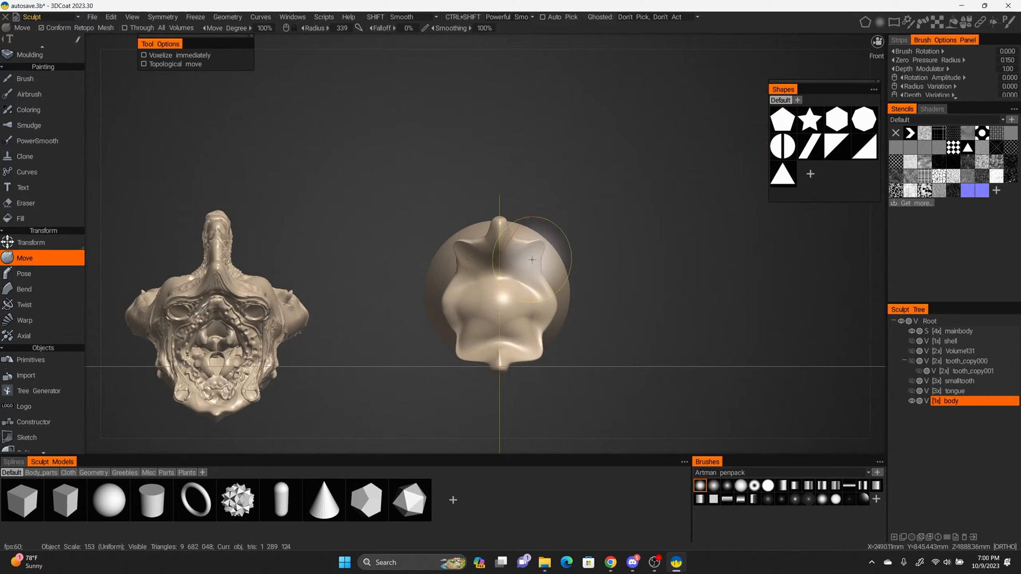
drag(533, 257, 569, 232)
drag(547, 343, 552, 361)
mouse_move(547, 304)
alt+mouse_down()
mouse_move(556, 281)
mouse_move(521, 291)
mouse_move(536, 256)
alt+mouse_up()
key(Return)
alt+drag(636, 275, 565, 266)
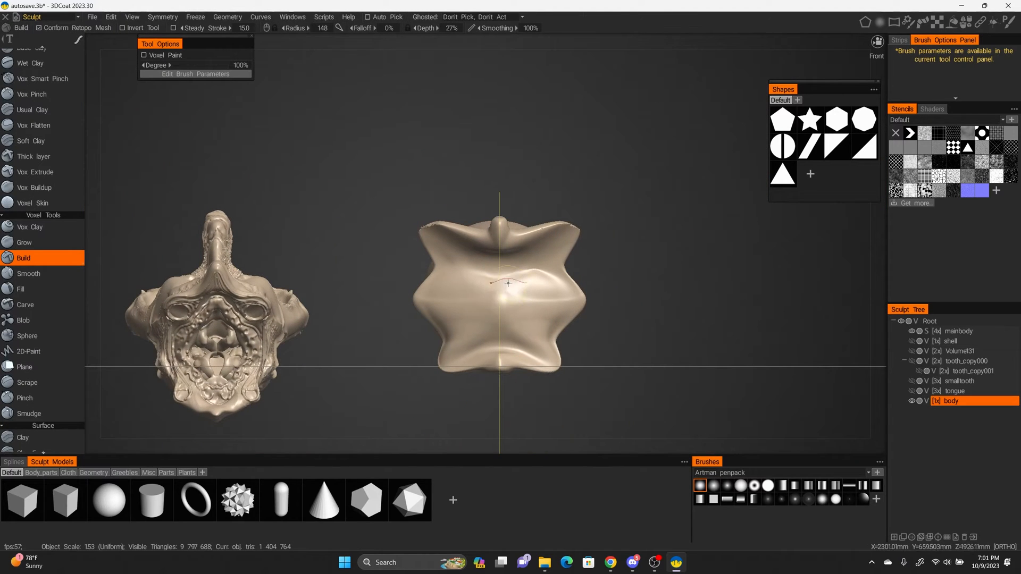
Carve a deep mouth cavity into the front of the head with the inverted voxel Build brush
mouse_move(496, 296)
ctrl+mouse_down()
mouse_move(483, 286)
mouse_move(505, 276)
mouse_move(484, 324)
mouse_move(492, 275)
ctrl+mouse_up()
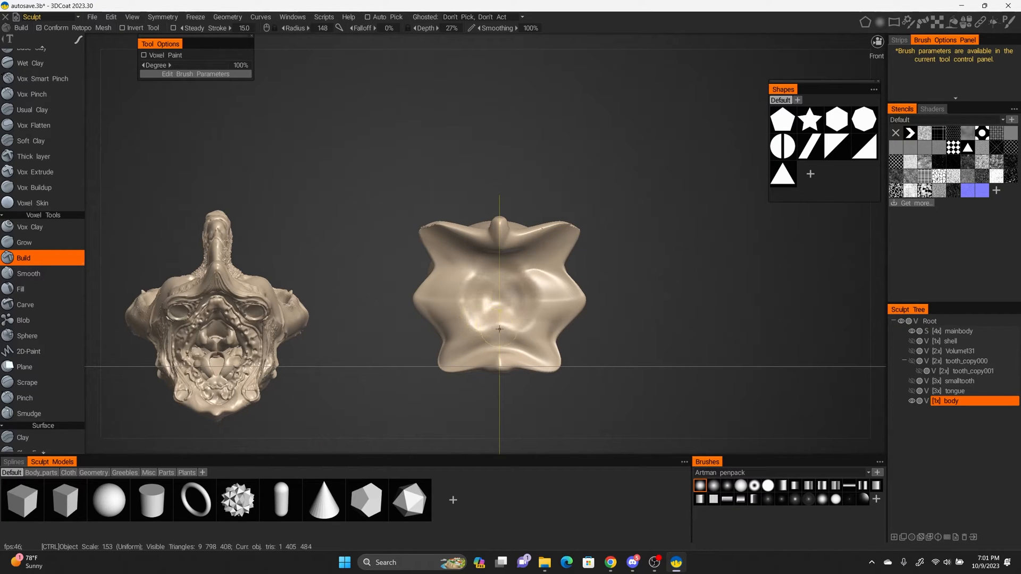
mouse_move(499, 329)
ctrl+mouse_down()
mouse_move(505, 301)
mouse_move(521, 309)
mouse_move(513, 297)
mouse_move(488, 334)
mouse_move(478, 278)
ctrl+mouse_up()
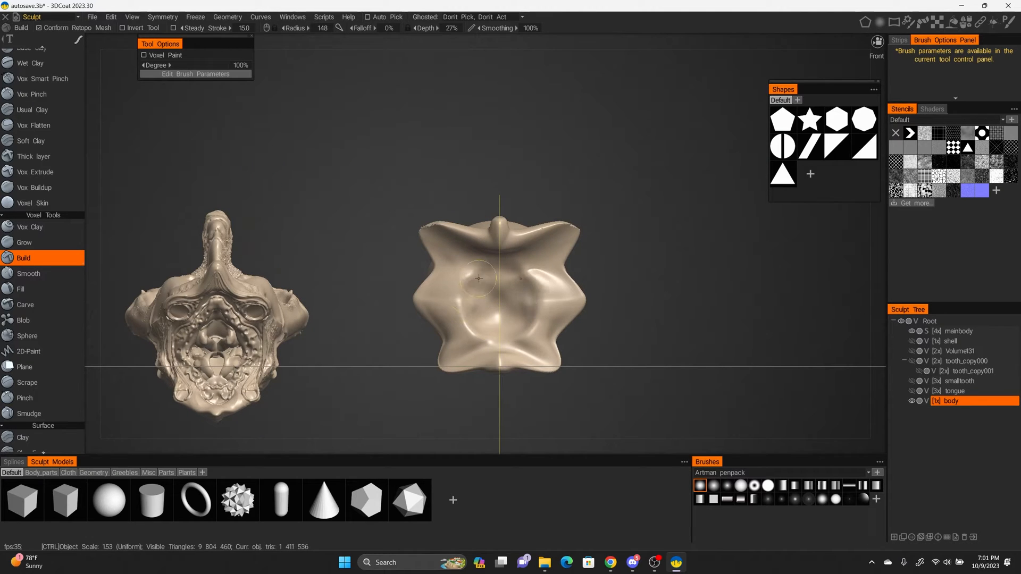
mouse_move(504, 338)
ctrl+mouse_down()
mouse_move(494, 290)
mouse_move(497, 315)
mouse_move(479, 335)
mouse_move(611, 303)
mouse_move(540, 292)
mouse_move(573, 280)
ctrl+mouse_up()
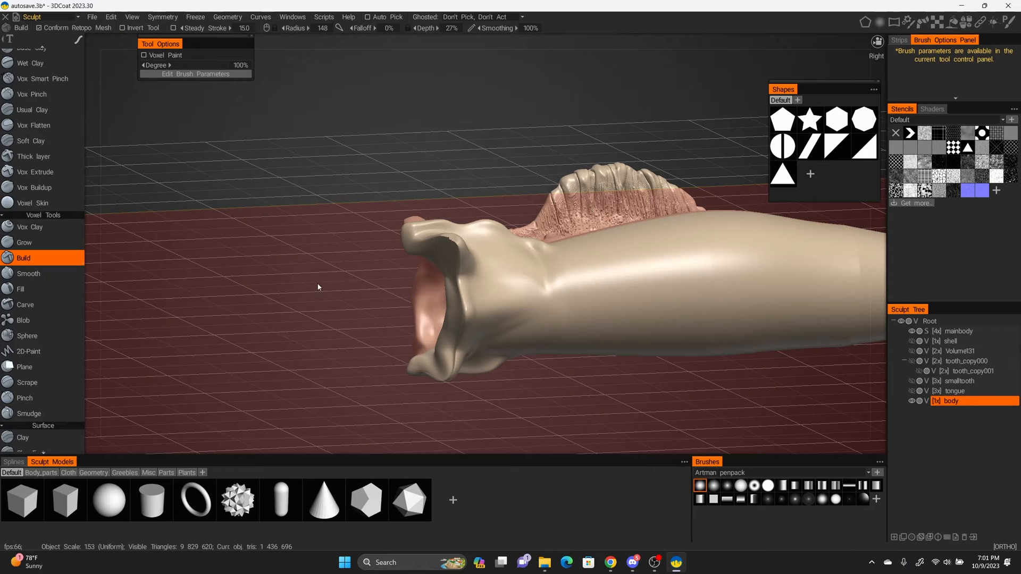
Hide the symmetry plane while keeping X-axis symmetry enabled
key(s)
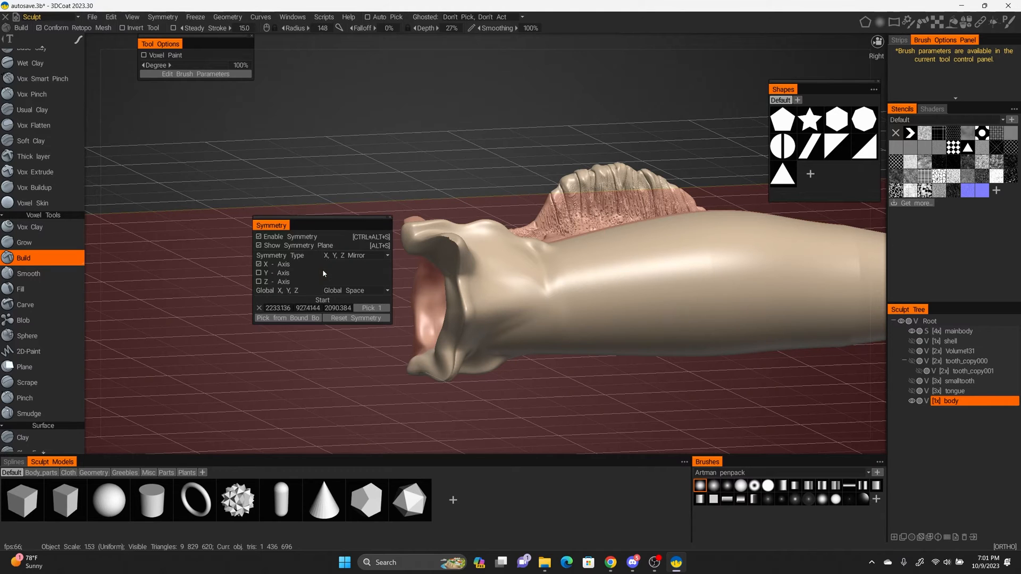
click(259, 245)
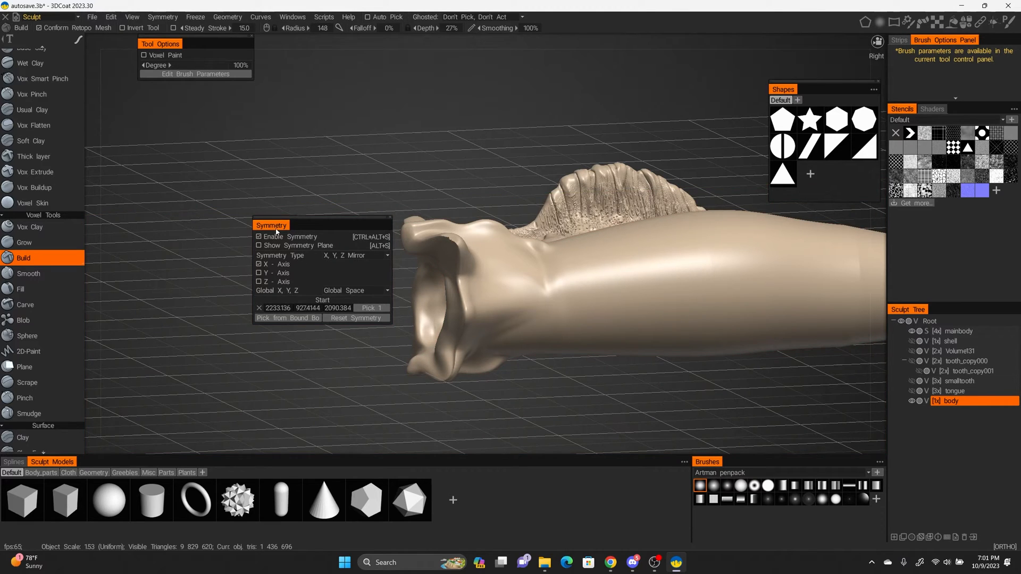
key(Escape)
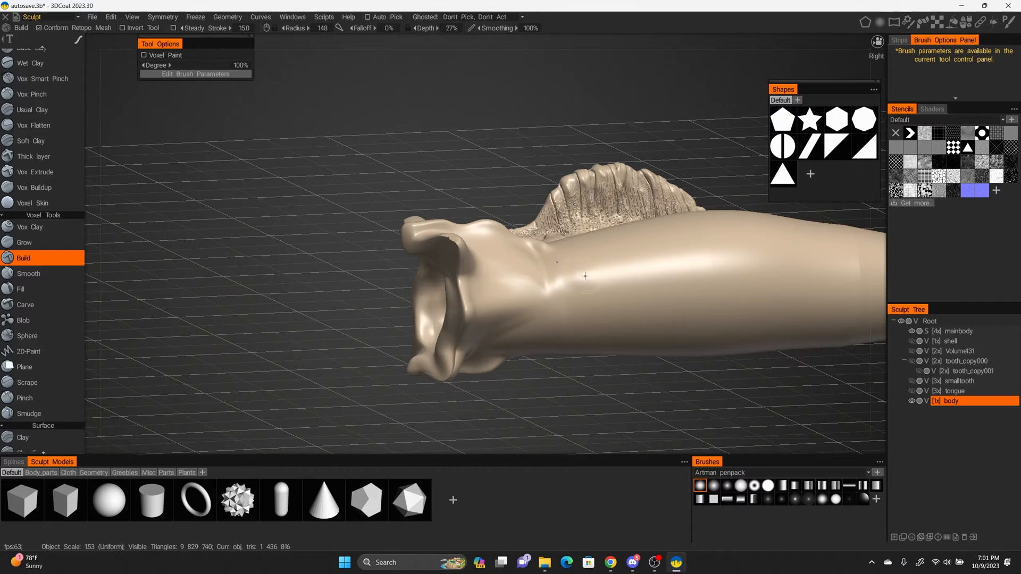
Switch to the Tubes/Muscle tool, try a stroke on the body behind the head, and undo it
mouse_move(601, 287)
alt+mouse_down()
mouse_move(611, 297)
mouse_move(593, 293)
mouse_move(624, 282)
mouse_move(557, 262)
mouse_move(586, 315)
alt+mouse_up()
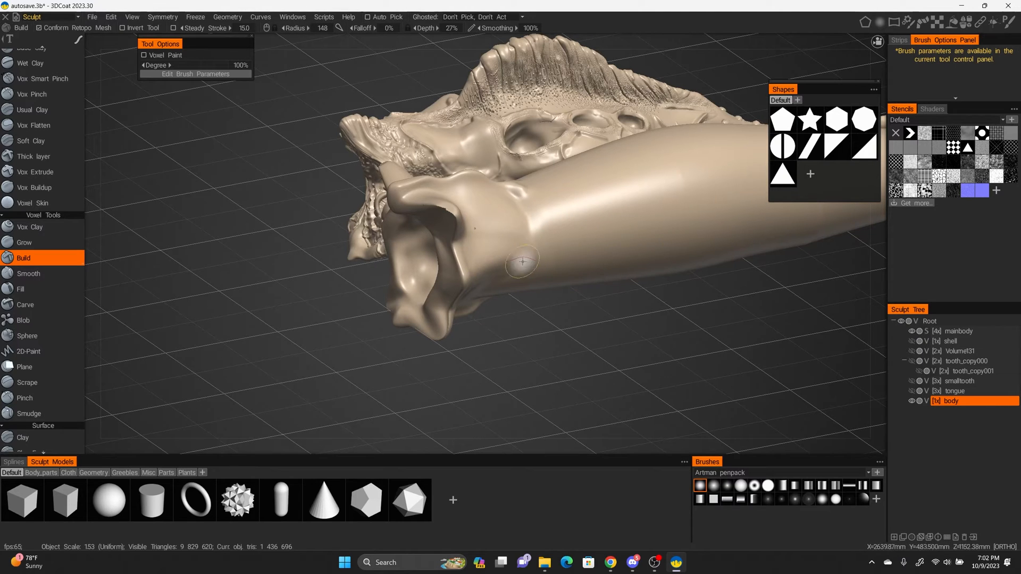
alt+middle_drag(521, 264, 469, 296)
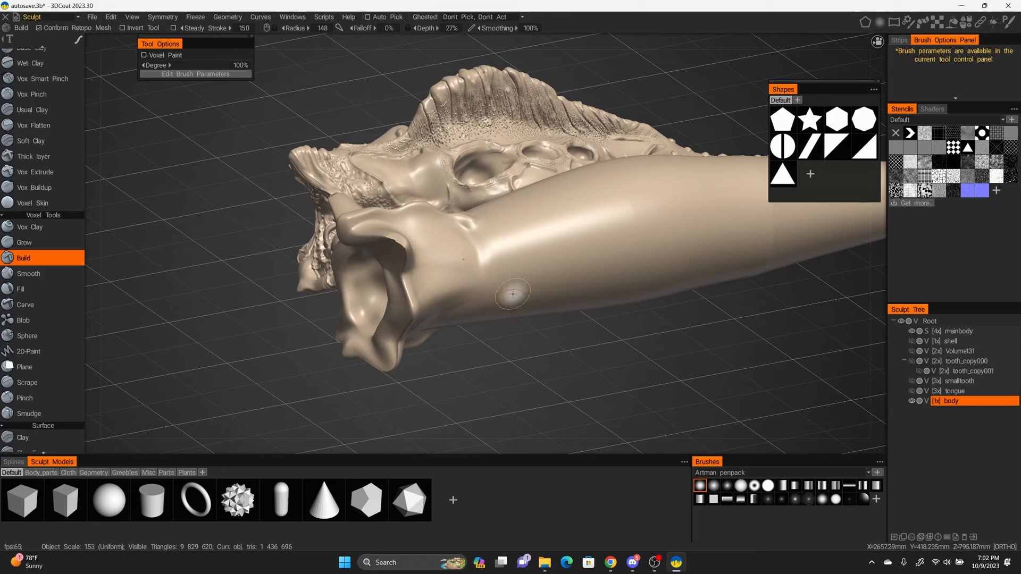
scroll(34, 308, down, 4)
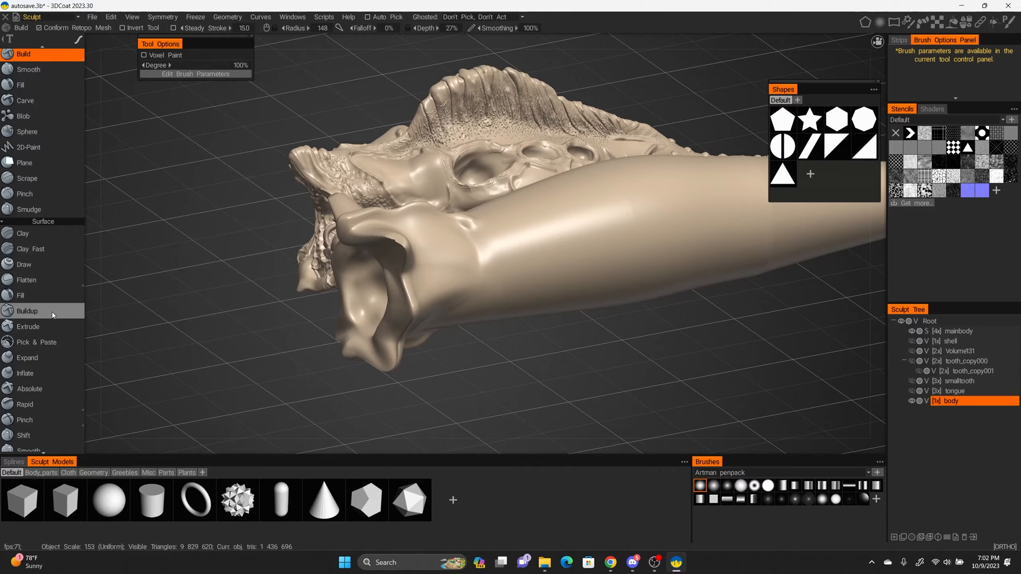
scroll(43, 311, down, 5)
scroll(50, 310, down, 8)
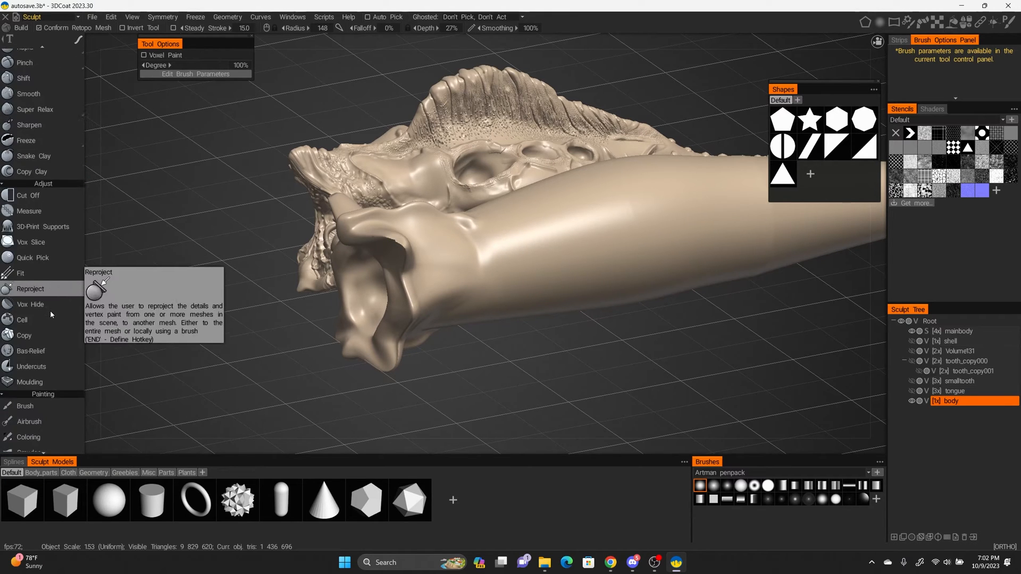
scroll(49, 315, down, 5)
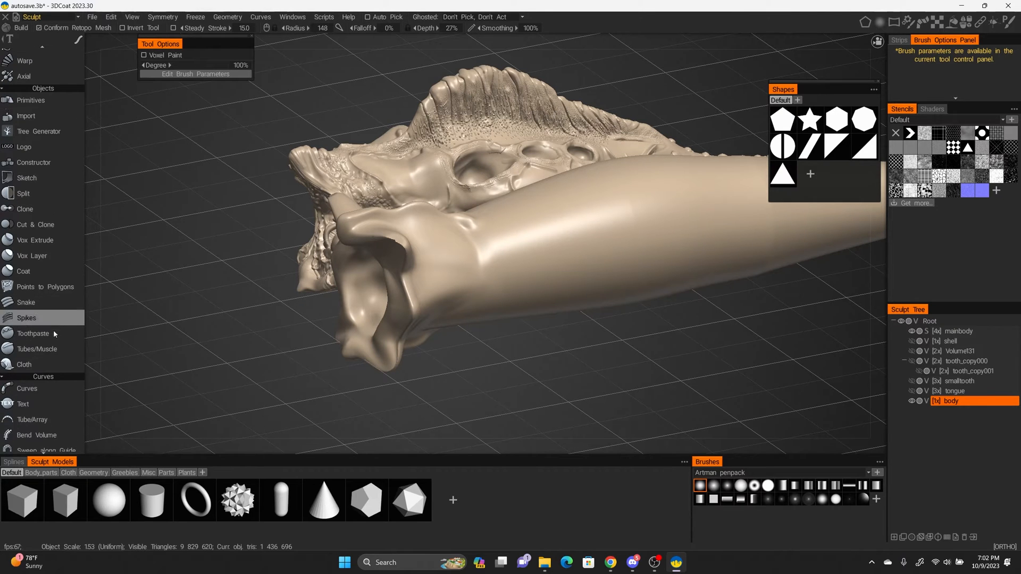
click(37, 349)
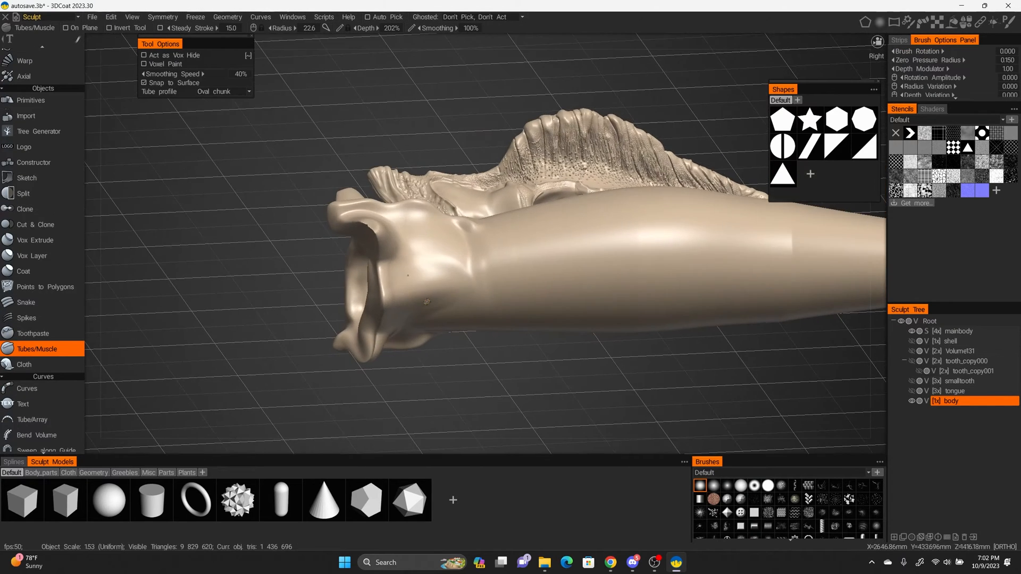
mouse_move(489, 274)
mouse_down()
mouse_move(515, 303)
mouse_move(573, 312)
mouse_move(525, 325)
mouse_up()
key(ctrl+z)
Draw overlapping lengthwise muscle strands along the side of the neck with a Tubes/Muscle brush of radius 127
alt+drag(491, 288, 473, 276)
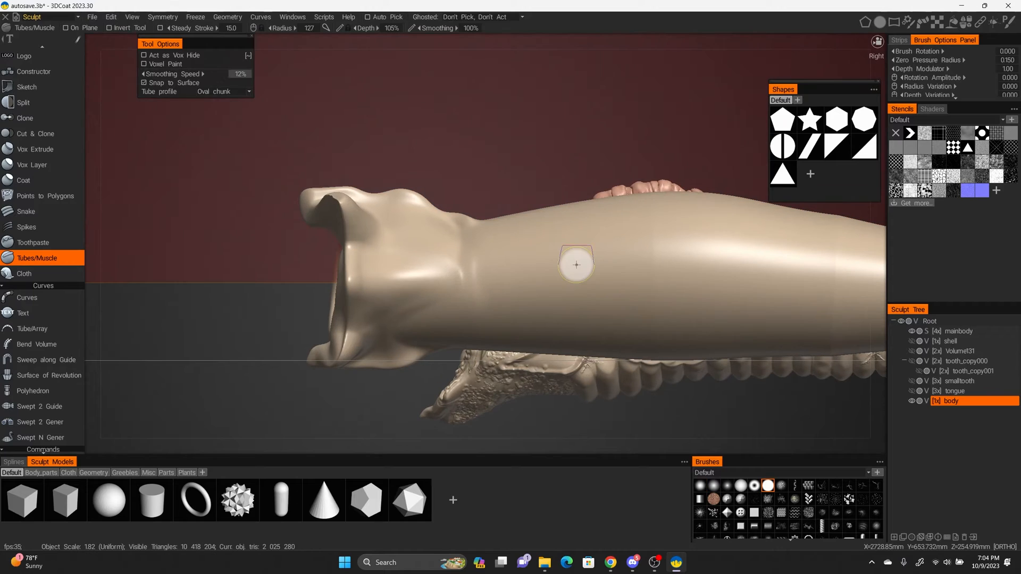
drag(404, 252, 581, 259)
drag(420, 270, 592, 275)
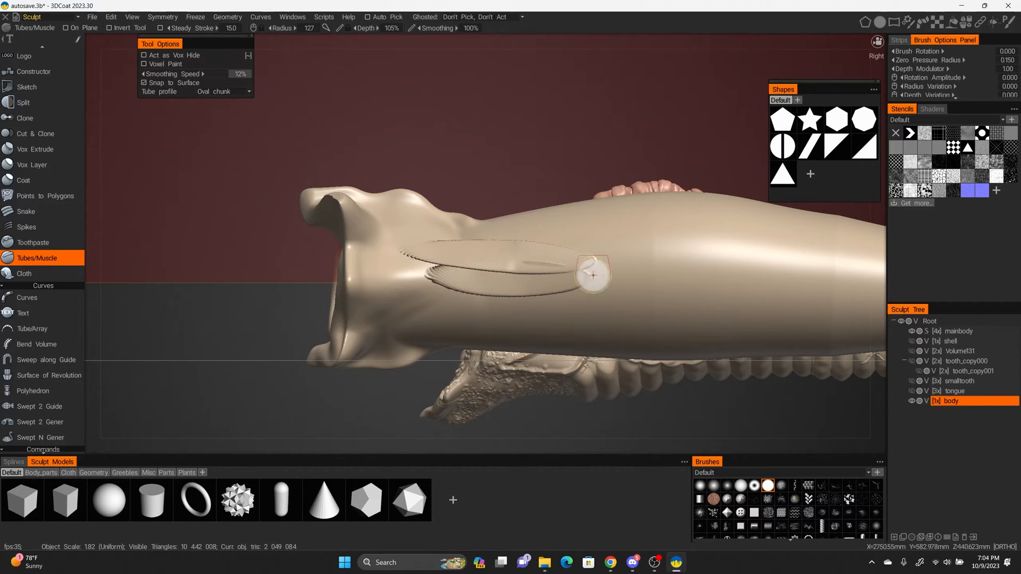
drag(428, 290, 532, 290)
Add more lengthwise muscle strands around the rest of the neck, running from the body to the head flares
mouse_move(418, 233)
alt+mouse_down()
mouse_move(522, 285)
mouse_move(510, 271)
alt+mouse_up()
mouse_move(451, 234)
mouse_down()
mouse_move(548, 209)
mouse_move(670, 227)
mouse_move(672, 207)
mouse_up()
drag(335, 246, 446, 244)
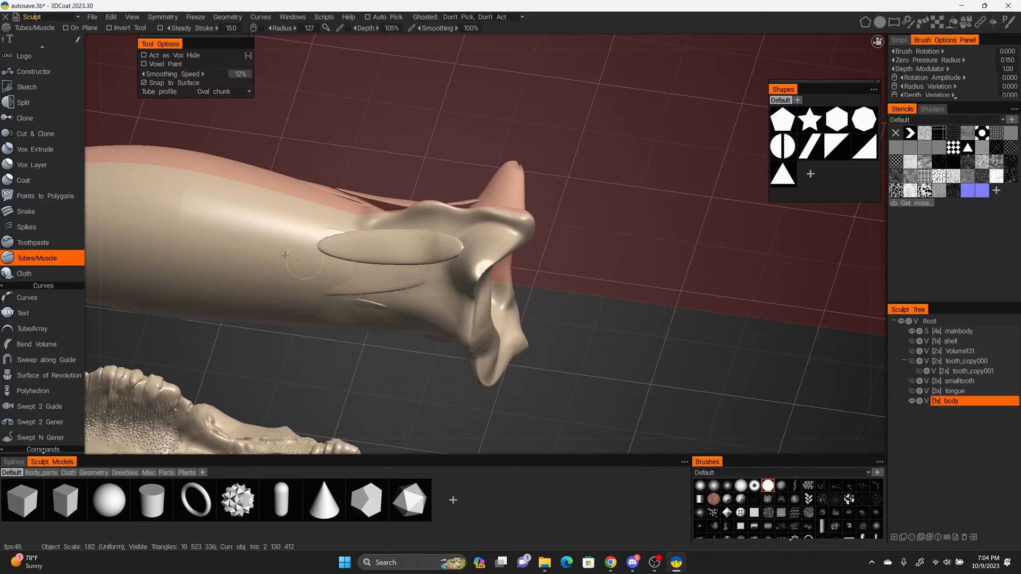
drag(319, 262, 388, 262)
drag(319, 291, 358, 291)
Add muscle strands from the head's lower corner back toward the body and smooth the area between them
mouse_move(598, 257)
alt+mouse_down()
mouse_move(487, 212)
mouse_move(524, 221)
mouse_move(571, 289)
mouse_move(452, 303)
alt+mouse_up()
alt+drag(452, 303, 446, 234)
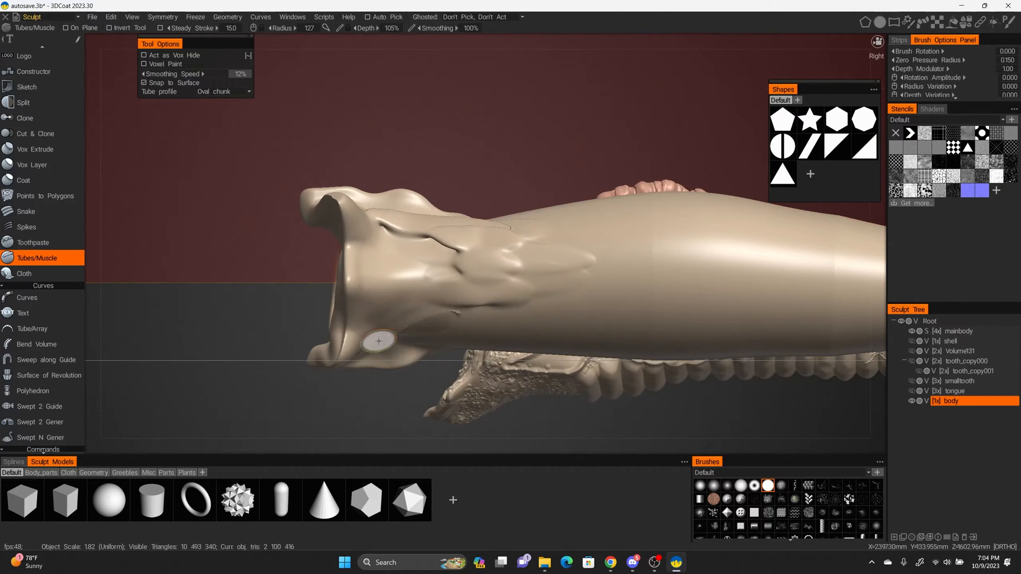
drag(381, 342, 449, 338)
drag(383, 308, 451, 301)
shift+drag(386, 327, 459, 322)
Soften the creases between the neck's muscle strands with the voxel Fill brush
alt+drag(426, 229, 439, 279)
scroll(42, 232, up, 10)
click(32, 231)
drag(399, 237, 470, 261)
mouse_move(470, 262)
alt+mouse_down()
mouse_move(462, 186)
mouse_move(510, 240)
alt+mouse_up()
mouse_move(564, 220)
mouse_down()
mouse_move(483, 205)
mouse_move(429, 221)
mouse_move(396, 249)
mouse_up()
mouse_move(396, 250)
alt+mouse_down()
mouse_move(467, 239)
mouse_move(535, 271)
alt+mouse_up()
right_drag(535, 271, 535, 240)
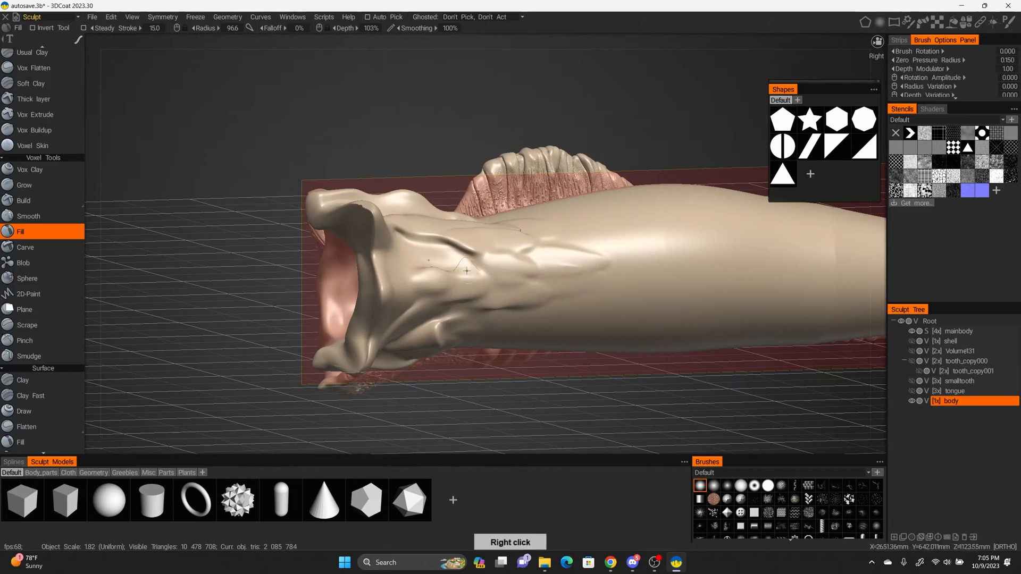
Smooth the remaining creases on the side of the neck behind the head flares with the voxel Fill brush
drag(482, 248, 423, 247)
drag(462, 293, 449, 307)
mouse_move(449, 307)
alt+mouse_down()
mouse_move(463, 237)
mouse_move(433, 268)
mouse_move(392, 237)
mouse_move(380, 191)
alt+mouse_up()
scroll(37, 258, up, 2)
Choose the Tubes/Muscle tool for work on the body's back, seen from straight above
click(32, 258)
alt+drag(391, 202, 606, 244)
alt+drag(564, 290, 543, 297)
scroll(542, 297, down, 3)
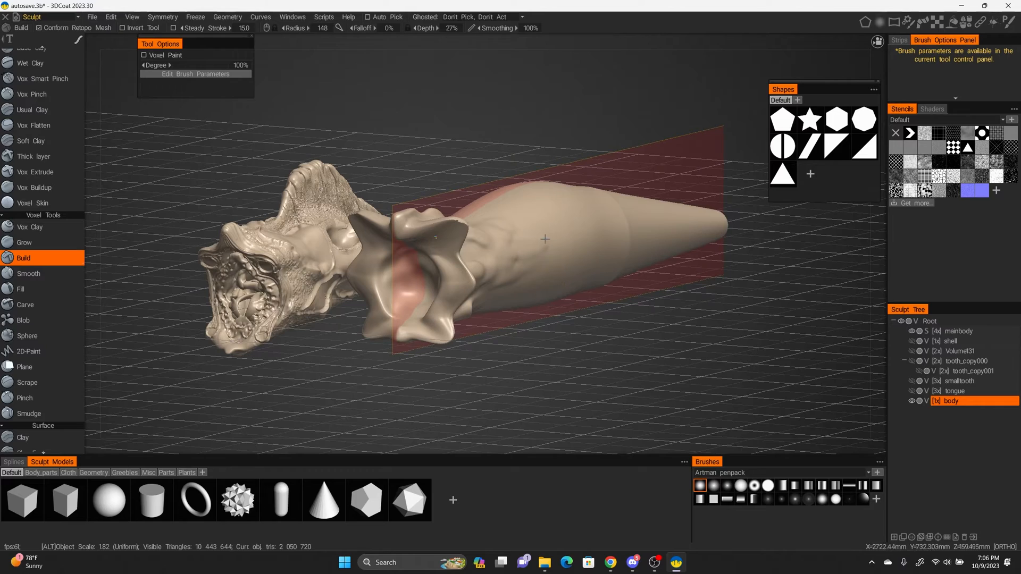
alt+drag(553, 276, 510, 249)
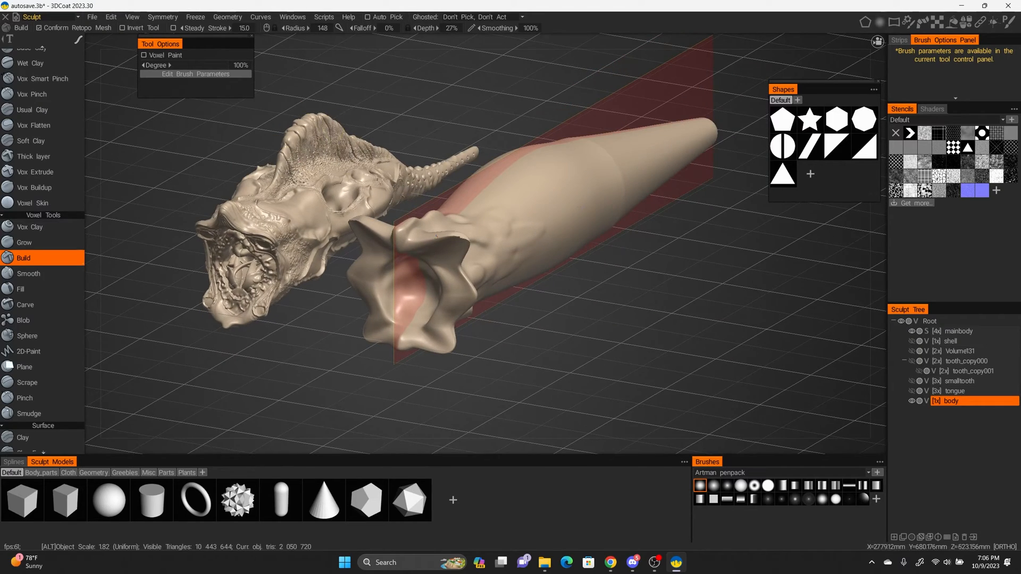
alt+drag(579, 223, 627, 334)
scroll(460, 281, down, 2)
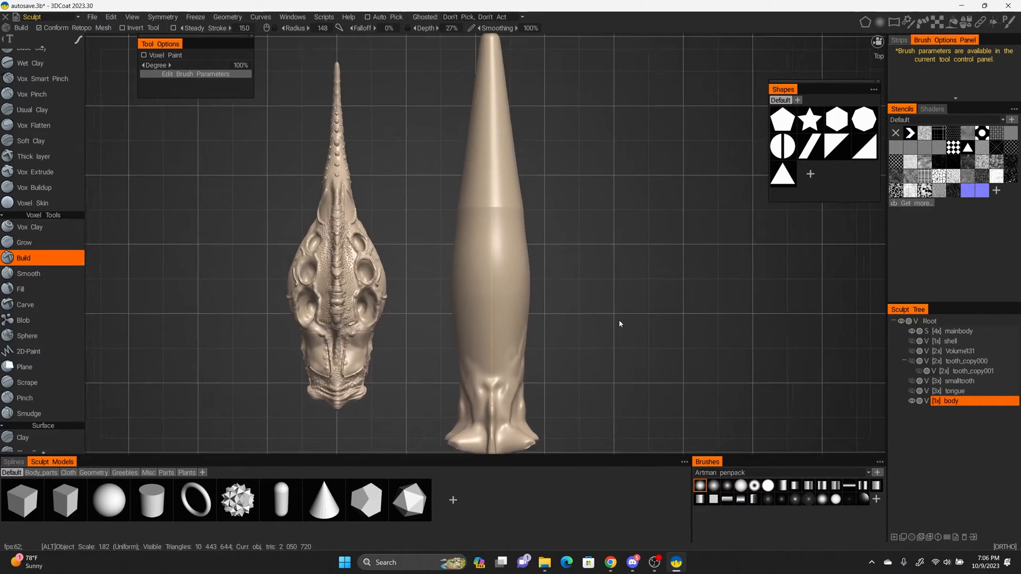
scroll(44, 360, down, 7)
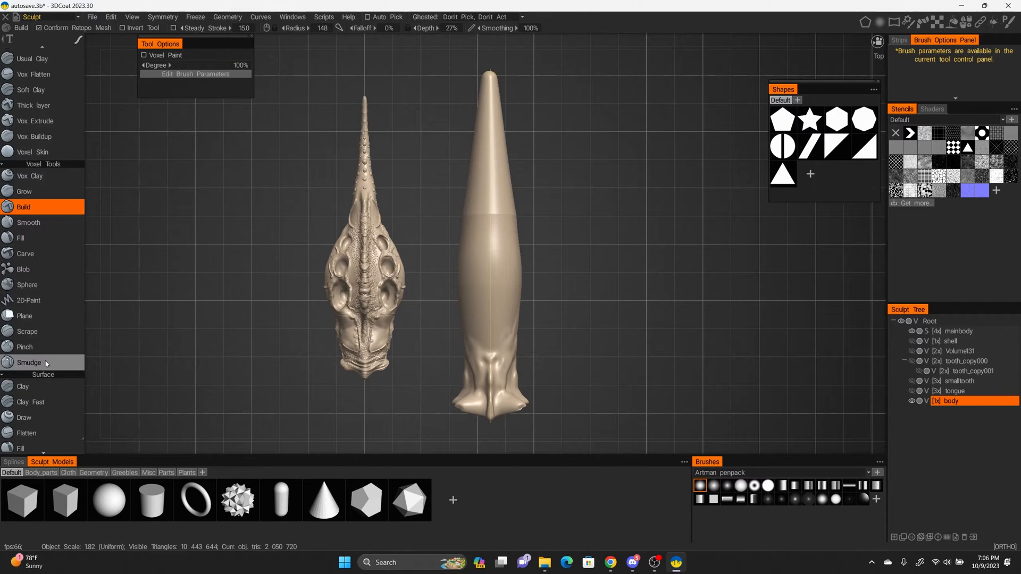
mouse_move(42, 347)
scroll(42, 343, down, 10)
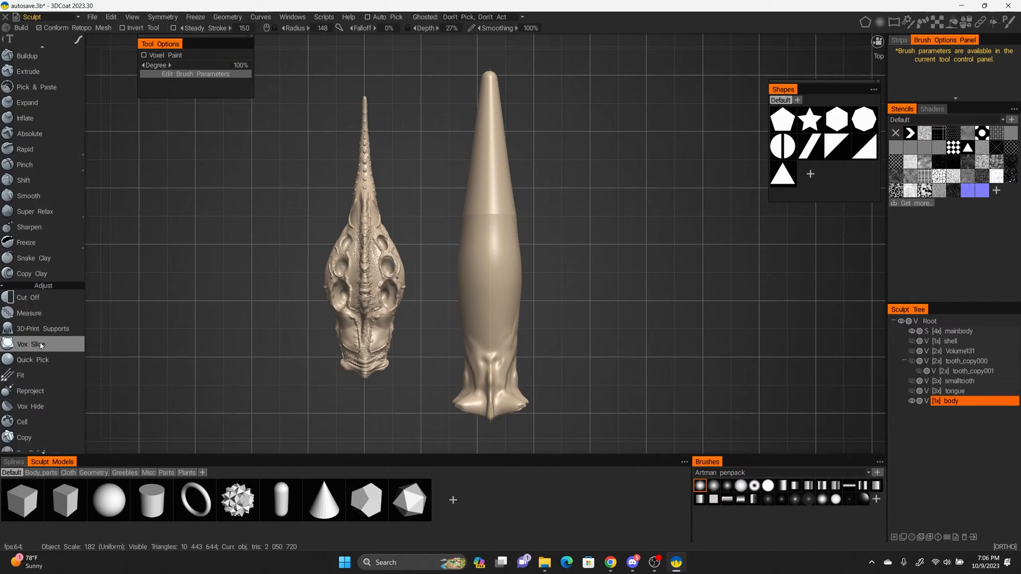
scroll(44, 317, down, 8)
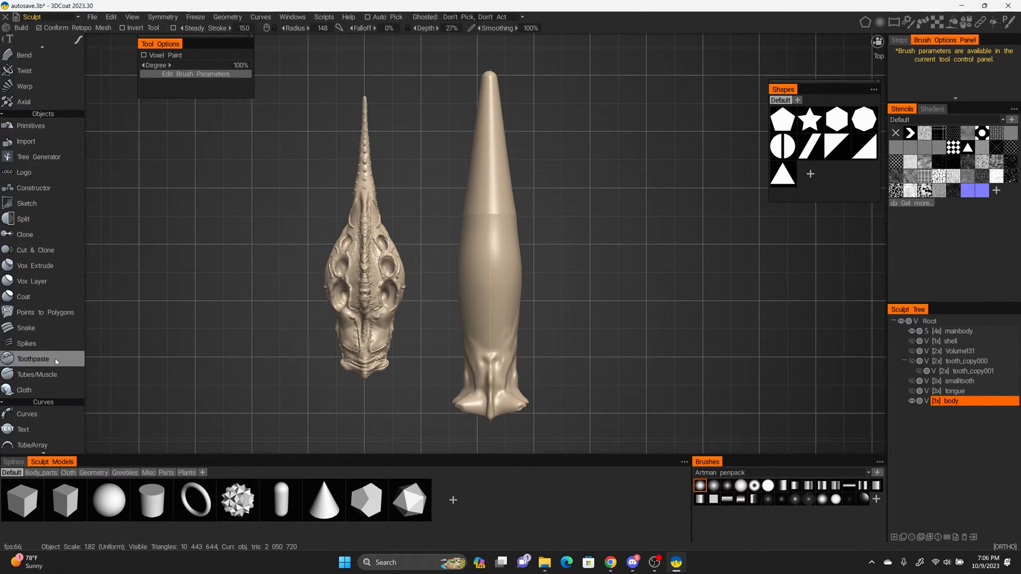
click(37, 375)
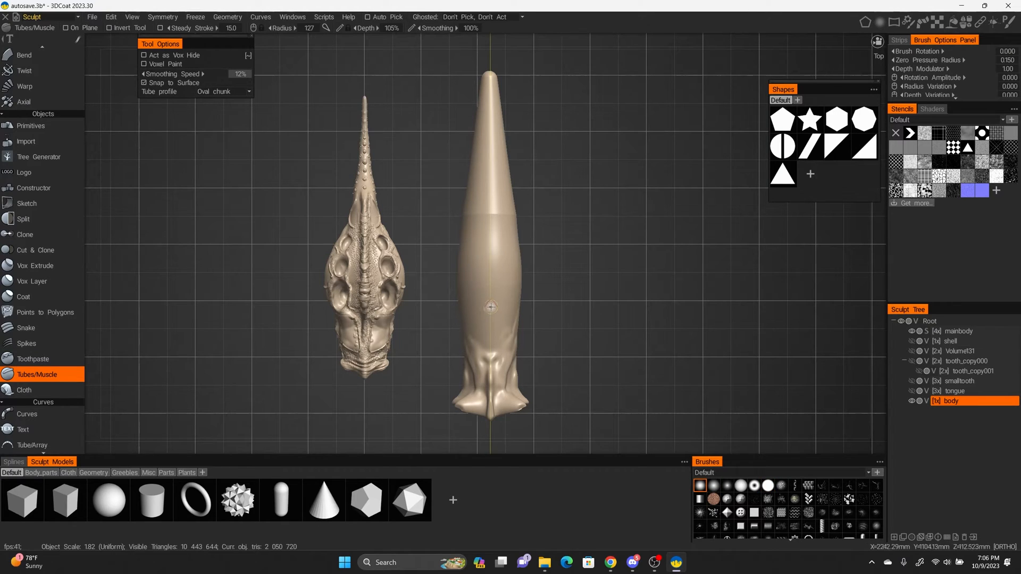
right_click(496, 307)
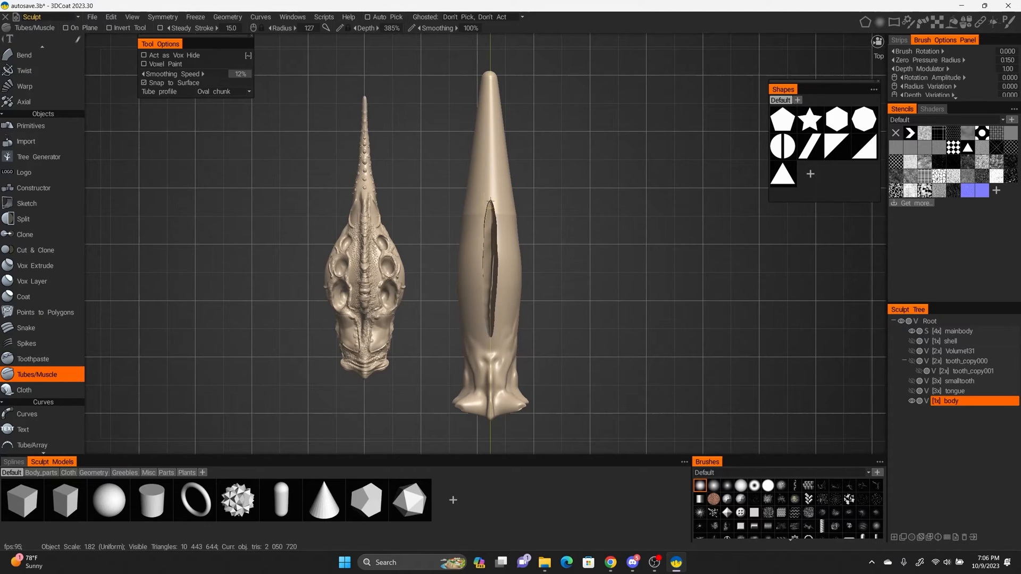
alt+drag(593, 266, 496, 288)
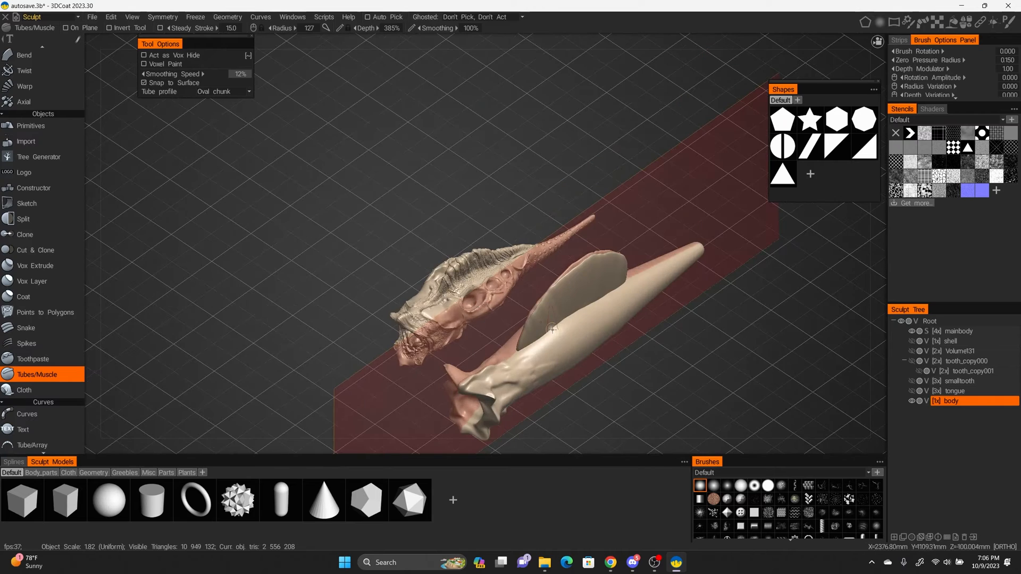
alt+right_drag(680, 352, 649, 308)
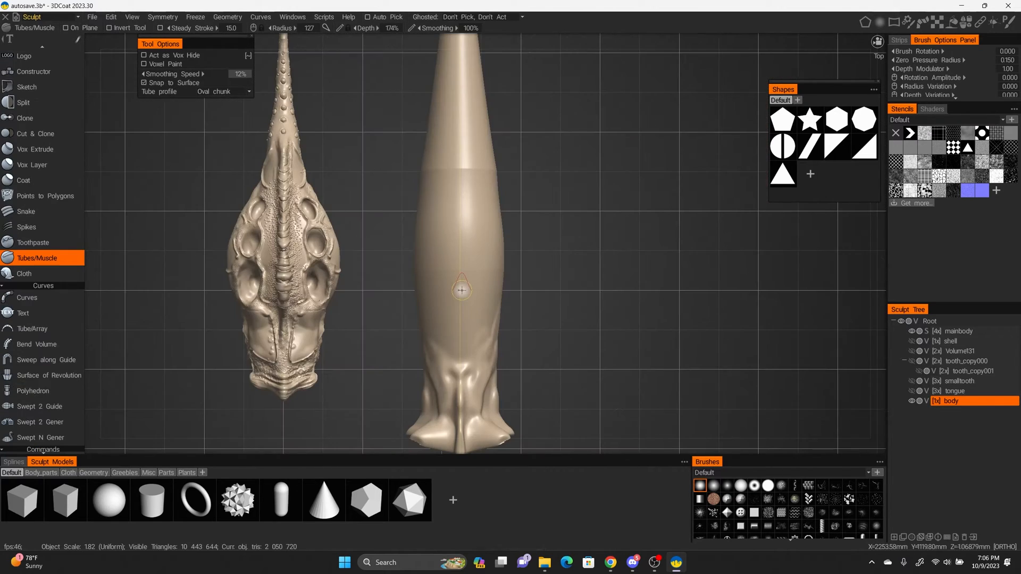
Draw a raised fin lengthwise along the middle of the back with Tubes/Muscle at radius 127 and depth 233%
right_drag(462, 290, 463, 287)
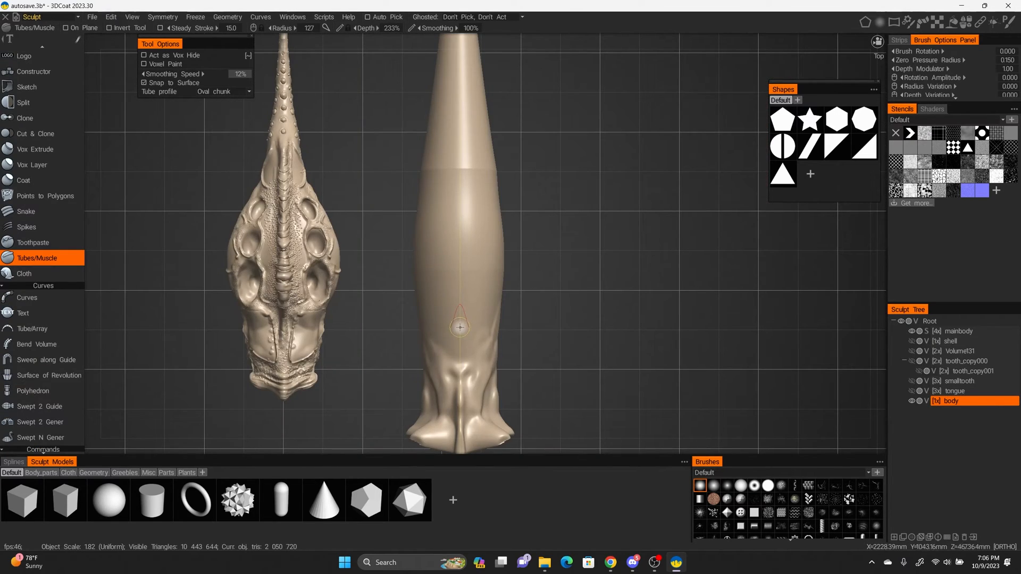
drag(460, 322, 463, 147)
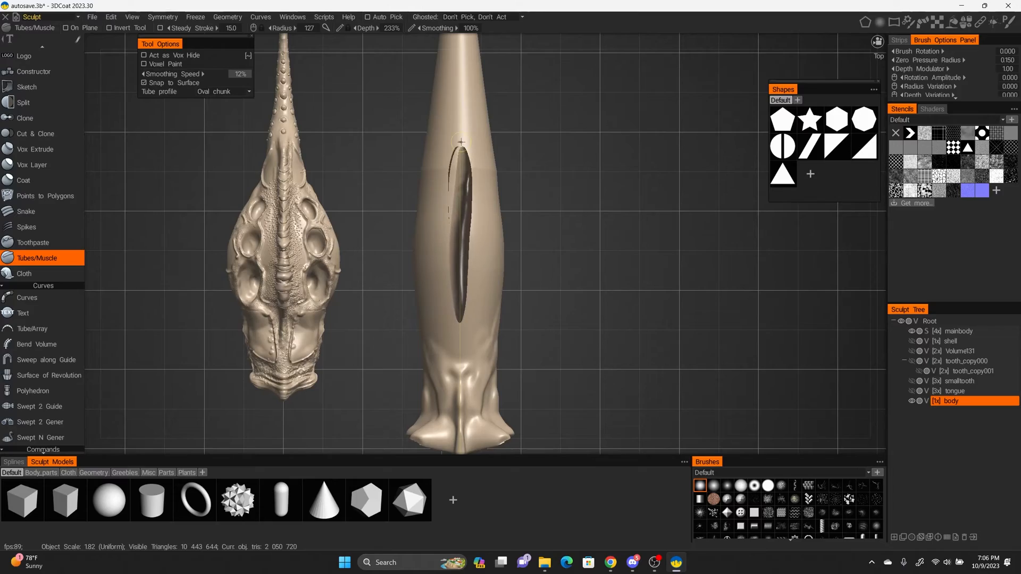
mouse_move(604, 246)
alt+mouse_down()
mouse_move(569, 153)
mouse_move(578, 186)
mouse_move(629, 189)
mouse_move(640, 223)
mouse_move(593, 207)
mouse_move(608, 221)
mouse_move(578, 216)
mouse_move(584, 203)
alt+mouse_up()
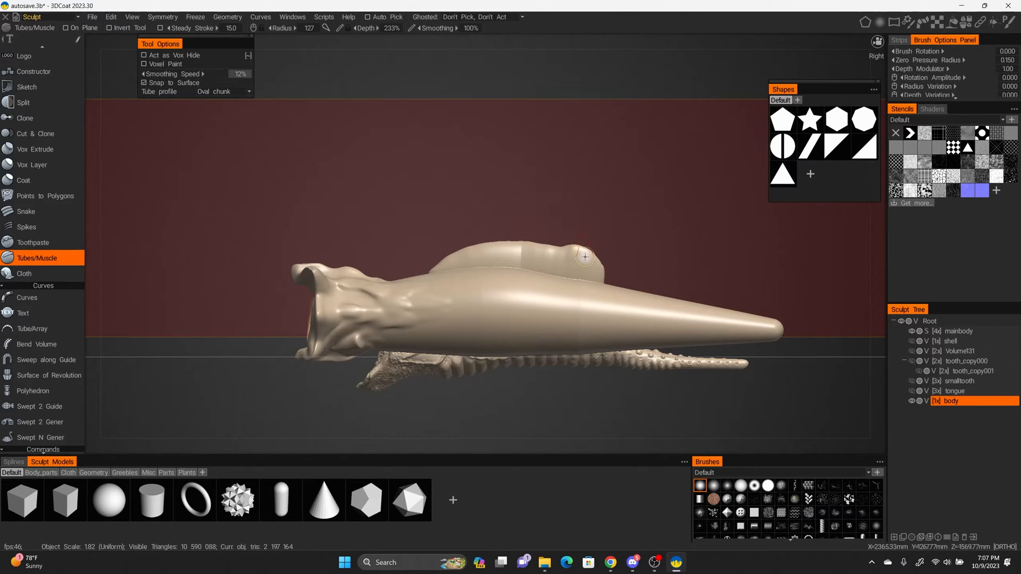
Reshape the fin's upper outline with the Move brush, pulling up uneven peaks and sloping the rear end down to the body
key(m)
drag(546, 251, 547, 240)
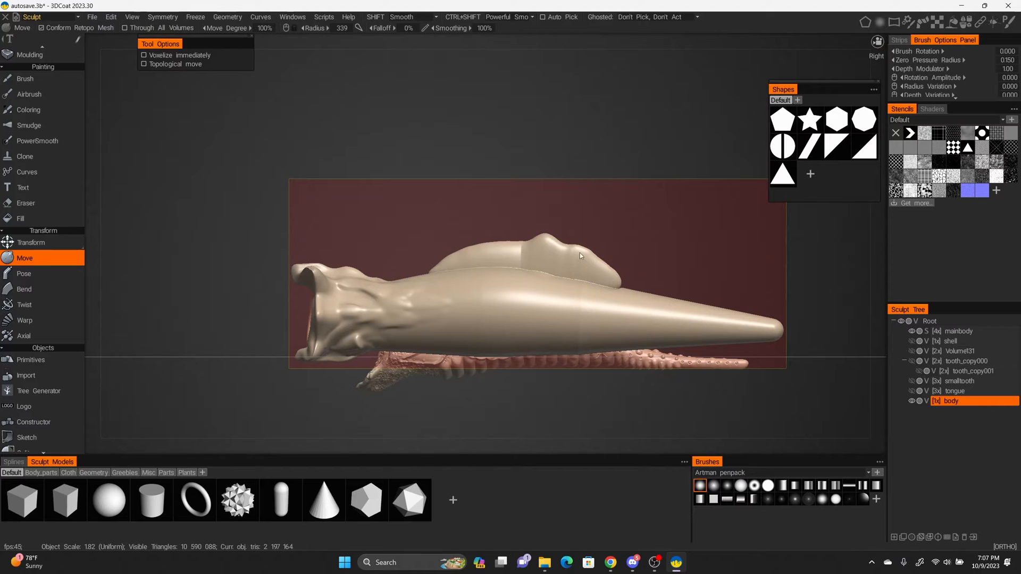
right_drag(422, 292, 449, 291)
mouse_move(523, 252)
mouse_down()
mouse_move(519, 237)
mouse_move(654, 257)
mouse_move(734, 221)
mouse_up()
Blend the base of the fin into the back with the surface Fill brush enlarged to radius 278
scroll(59, 266, up, 10)
scroll(59, 276, down, 2)
click(63, 344)
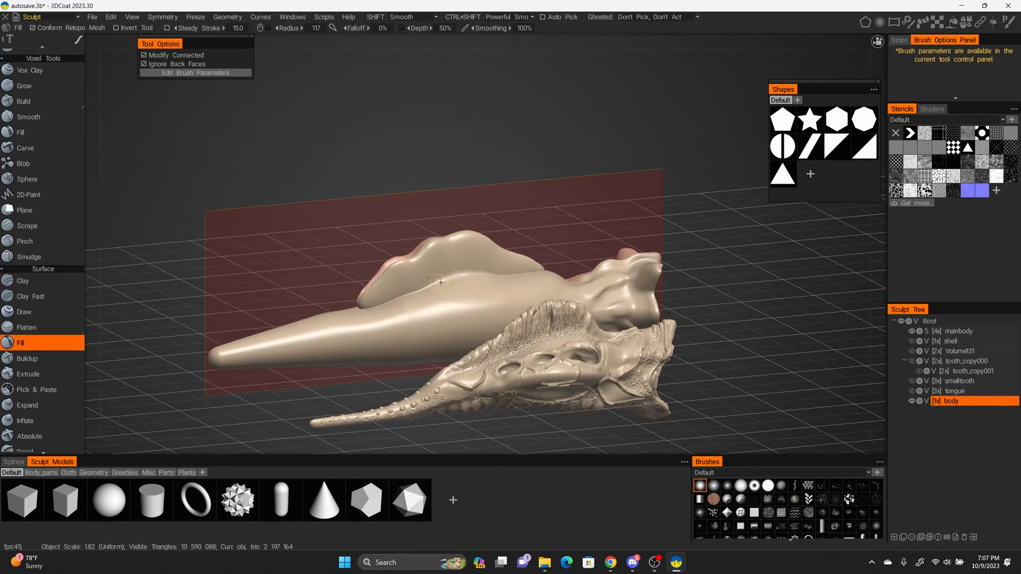
drag(440, 283, 366, 306)
mouse_move(489, 290)
mouse_down()
mouse_move(569, 335)
mouse_move(659, 297)
mouse_up()
right_drag(451, 262, 486, 282)
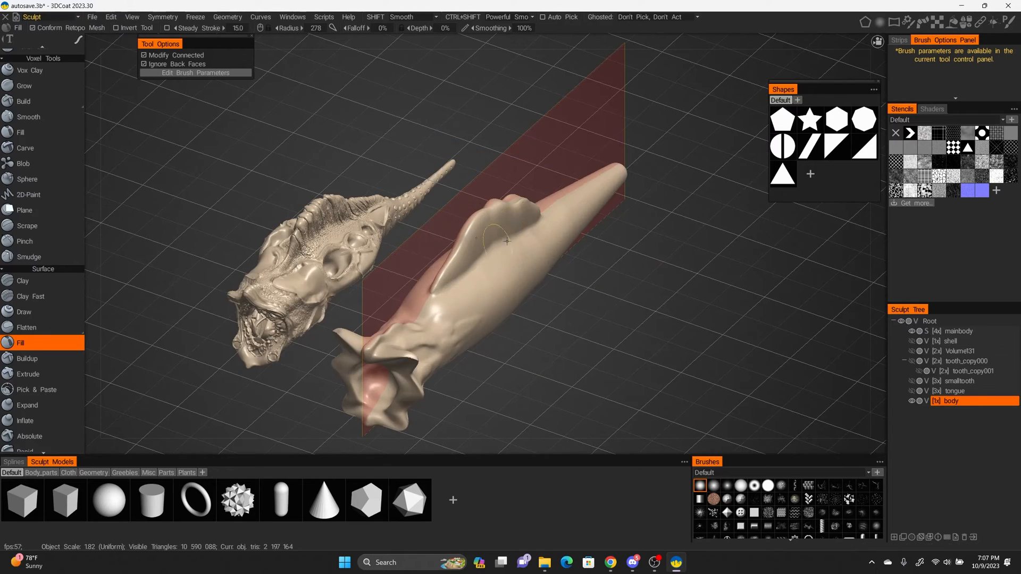
alt+drag(507, 242, 511, 282)
Add vertical ridges on the front part of the fin with the voxel Build brush at radius 43.7 and depth 120%
scroll(55, 261, up, 5)
click(53, 258)
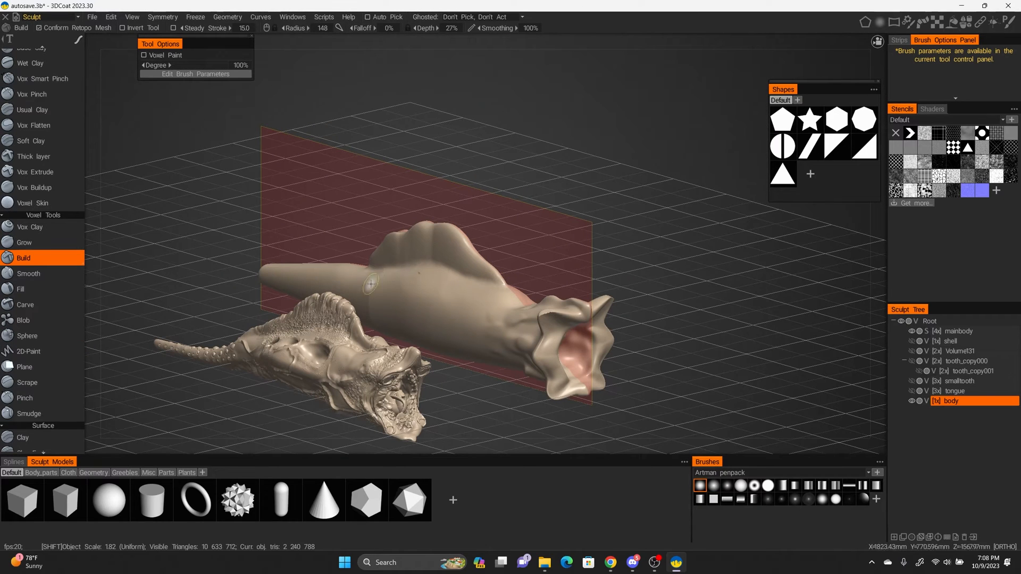
alt+drag(389, 269, 456, 319)
alt+drag(548, 298, 496, 255)
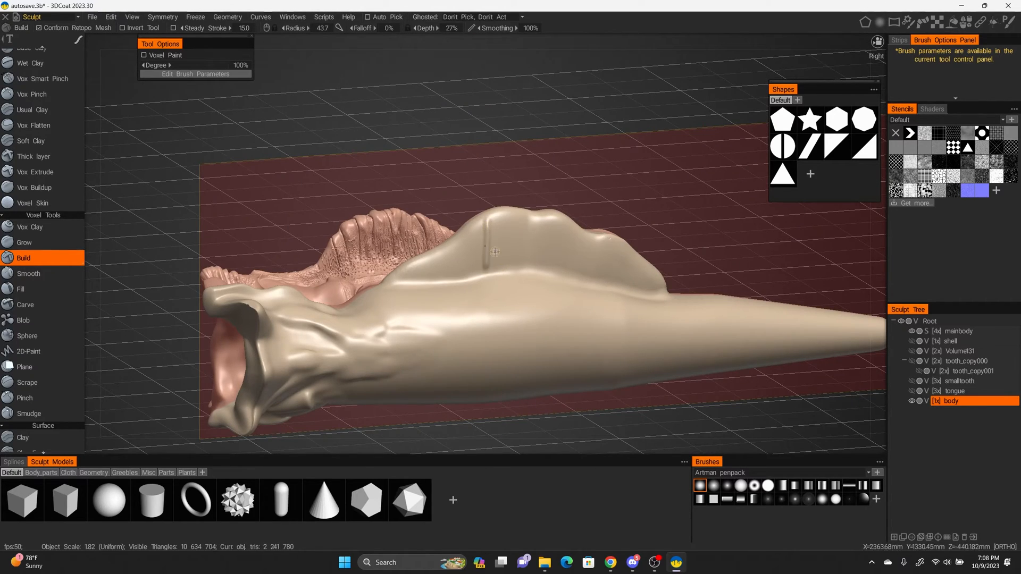
alt+drag(495, 252, 496, 223)
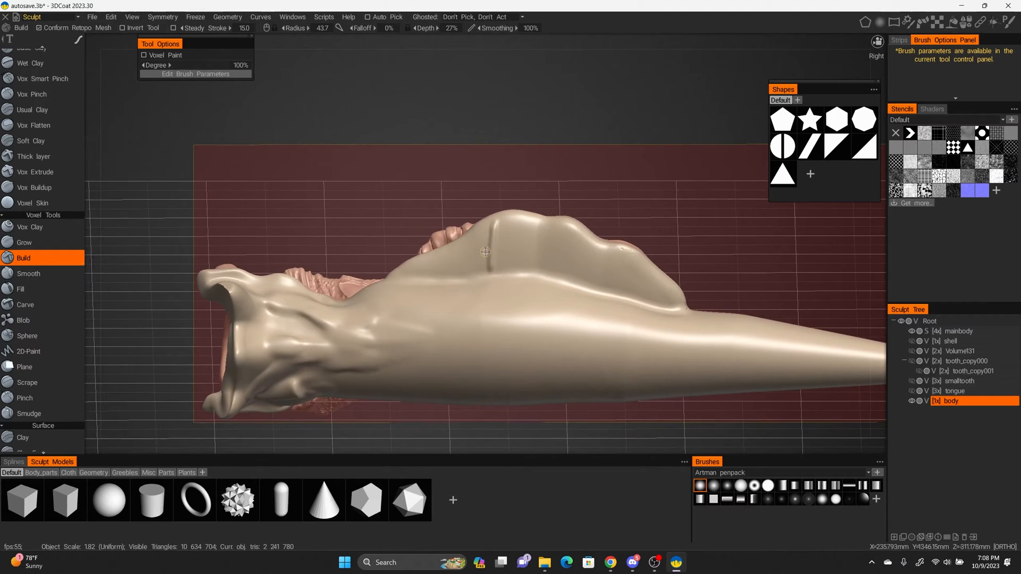
right_drag(485, 251, 486, 246)
drag(482, 271, 481, 230)
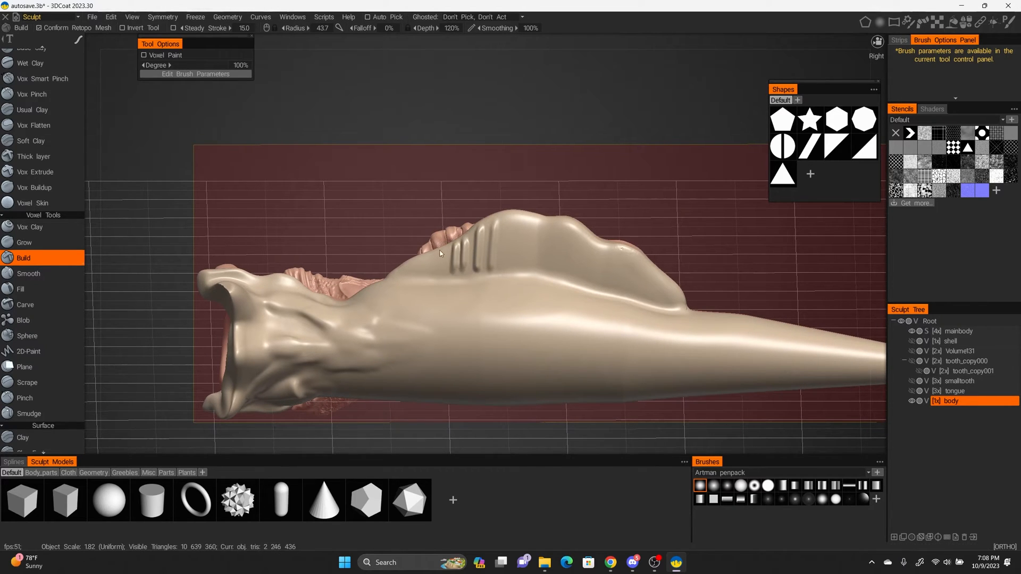
Carve grooves between the ridges and notches across the fin's front crest with the inverted Build brush
key(ctrl)
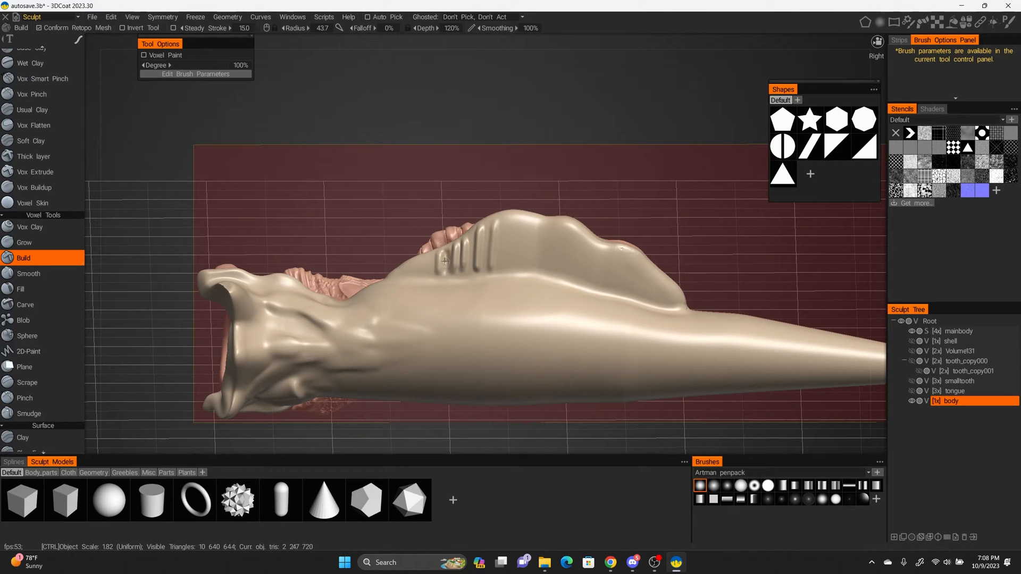
alt+drag(418, 261, 428, 280)
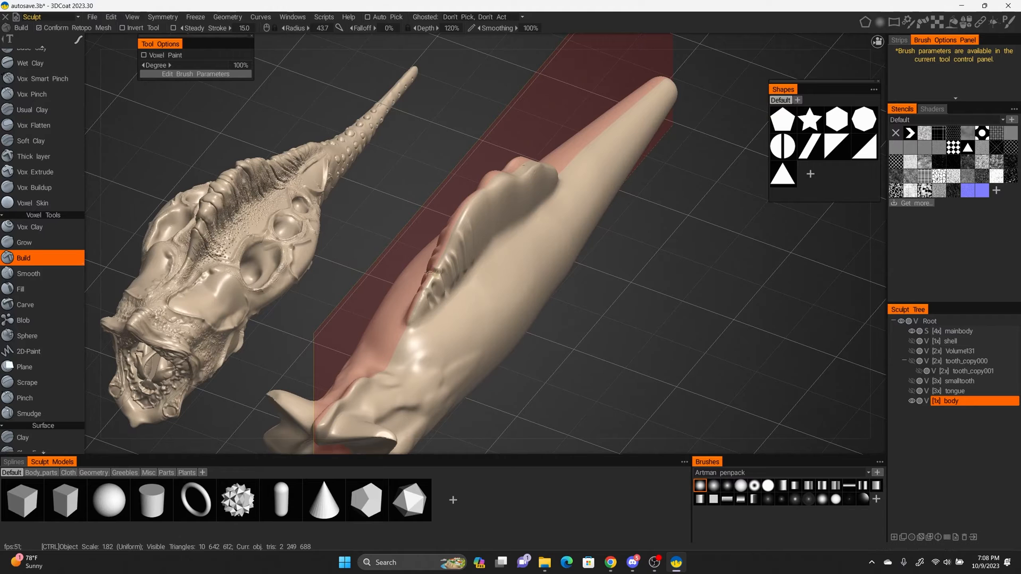
ctrl+drag(442, 238, 445, 241)
alt+drag(444, 241, 499, 260)
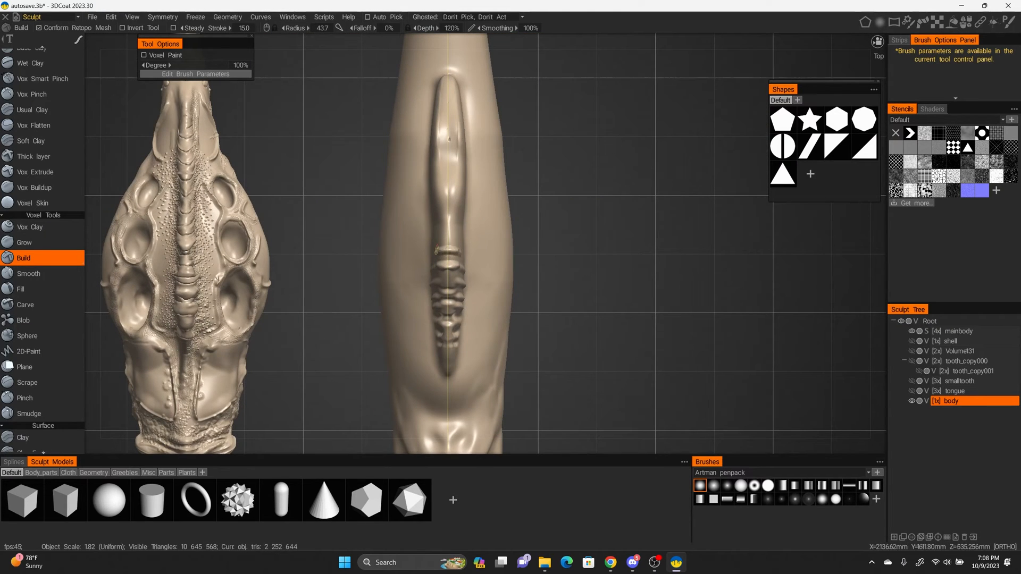
Continue the vertical ridges over the rest of the fin with a Build brush of radius 30, undoing the last stroke
mouse_move(436, 250)
alt+mouse_down()
mouse_move(513, 229)
mouse_move(524, 248)
mouse_move(564, 232)
mouse_move(565, 282)
alt+mouse_up()
alt+drag(583, 274, 601, 298)
drag(617, 224, 632, 266)
mouse_move(641, 234)
mouse_down()
mouse_move(654, 260)
mouse_move(503, 228)
mouse_up()
key(ctrl+z)
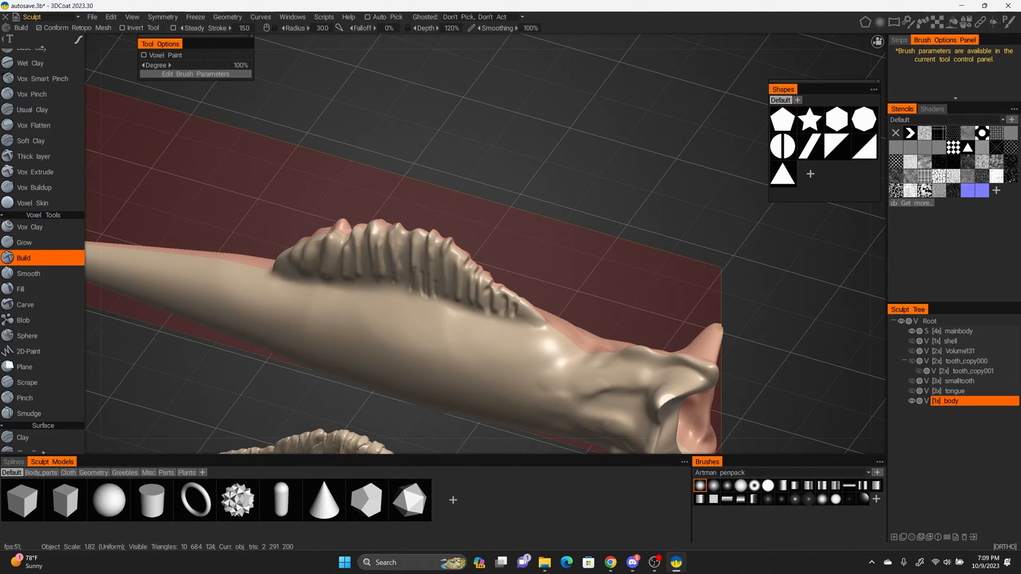
Sharpen the fin's vertical ridges from front to rear with the voxel Pinch brush at radius 72.9 and depth 50%
click(36, 399)
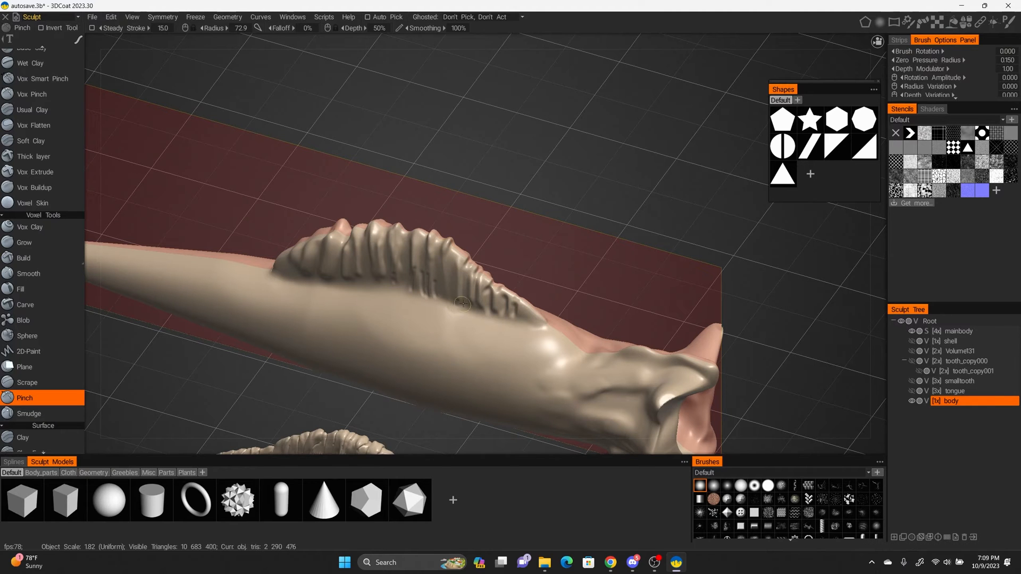
mouse_move(497, 260)
alt+right_down()
mouse_move(568, 270)
mouse_move(500, 322)
alt+right_up()
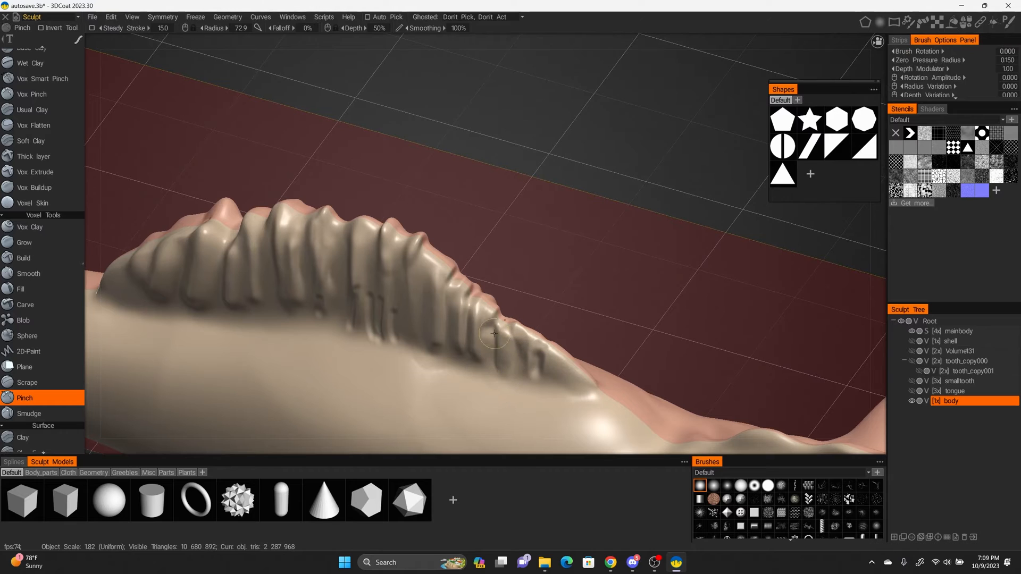
drag(484, 325, 474, 372)
drag(460, 306, 459, 360)
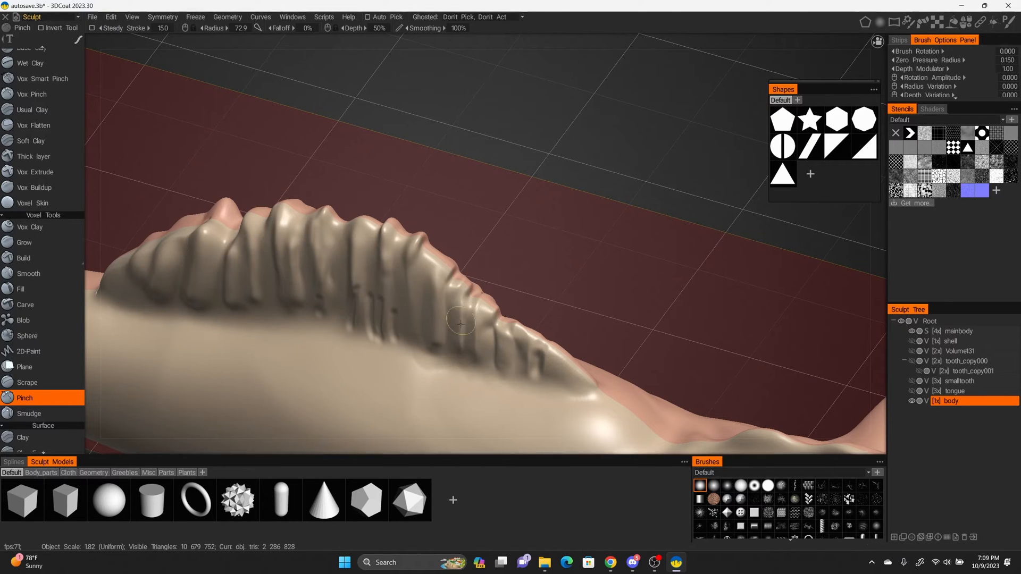
drag(455, 321, 460, 364)
drag(397, 297, 394, 341)
drag(377, 295, 379, 336)
drag(347, 267, 349, 331)
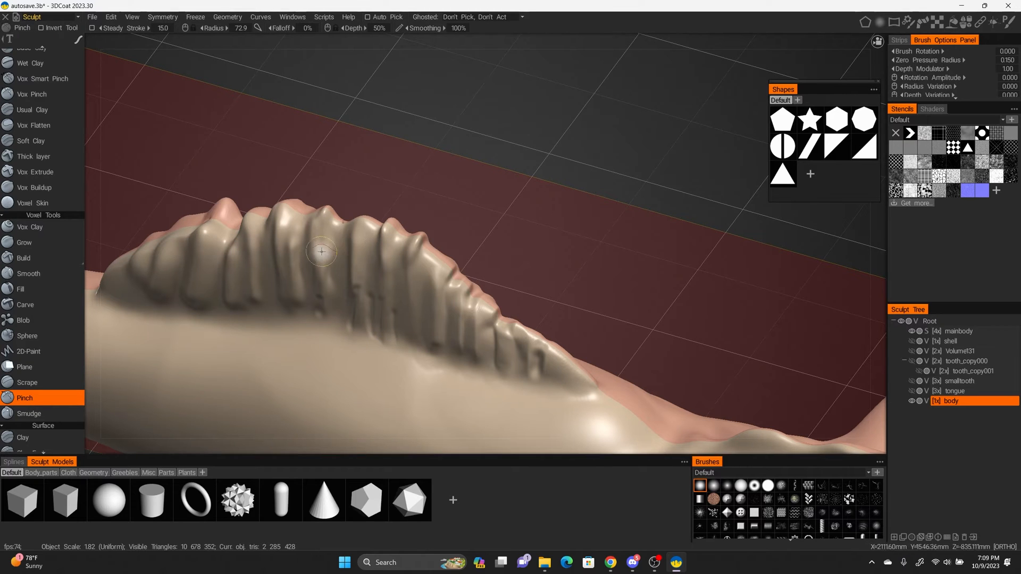
drag(322, 254, 315, 293)
drag(274, 234, 286, 333)
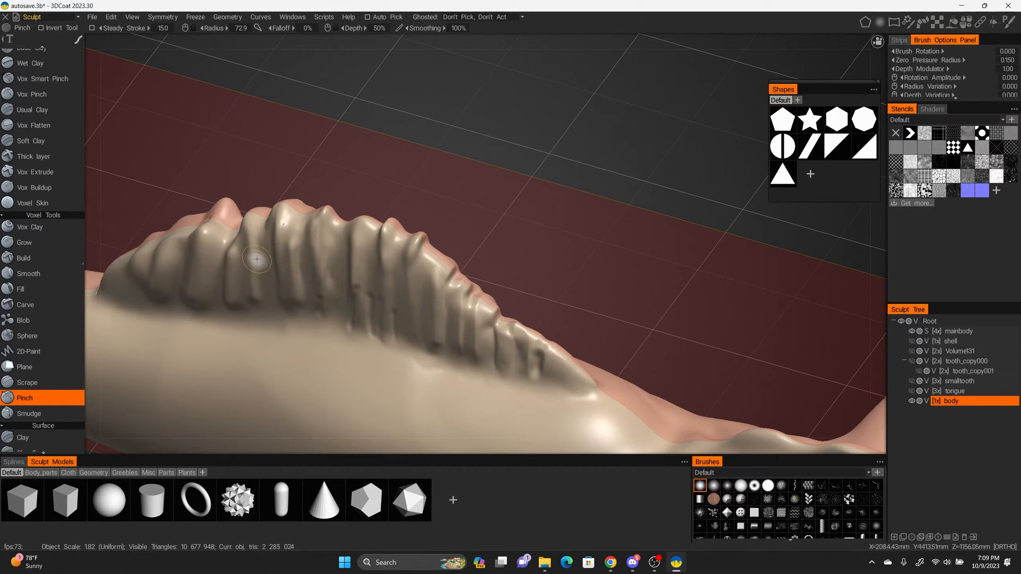
mouse_move(226, 246)
mouse_down()
mouse_move(183, 314)
mouse_move(140, 320)
mouse_up()
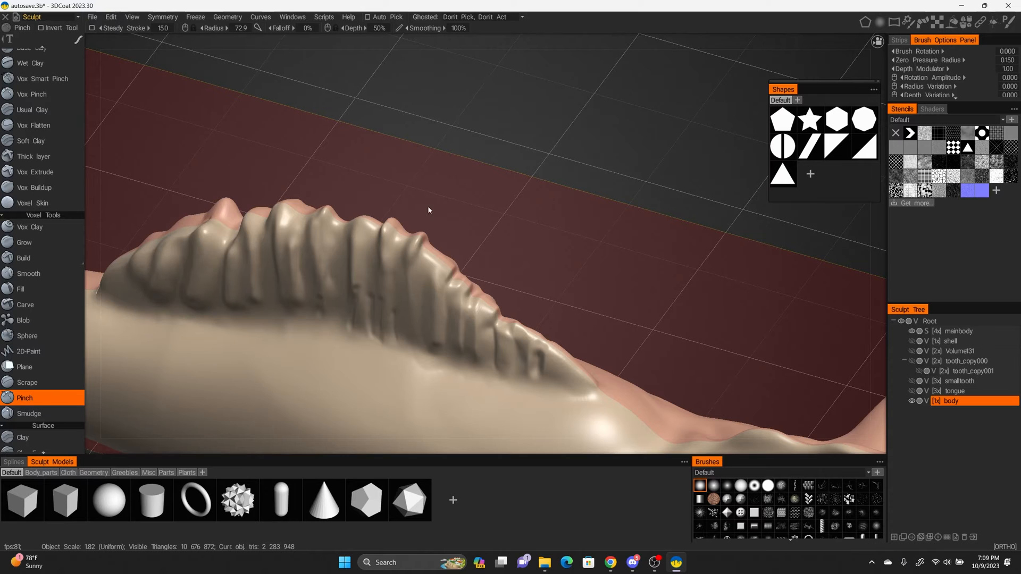
Pinch the fin's ridges from the opposite side, covering both the front end and the rear section
mouse_move(428, 206)
mouse_down()
mouse_move(482, 257)
mouse_move(483, 241)
mouse_move(505, 235)
mouse_move(506, 296)
mouse_move(511, 290)
mouse_up()
drag(541, 228, 545, 266)
drag(356, 282, 348, 284)
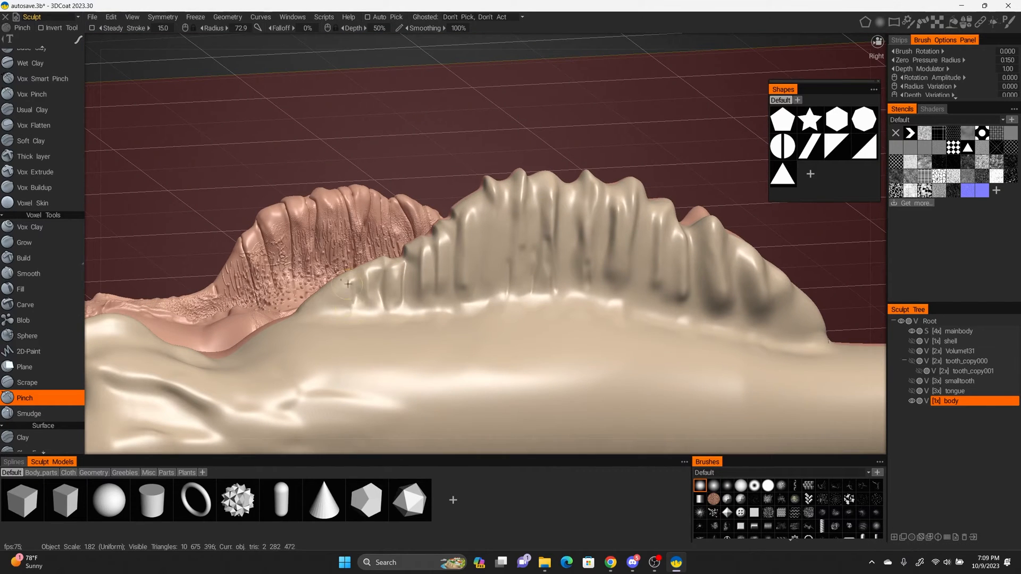
drag(658, 294, 616, 211)
drag(678, 268, 684, 233)
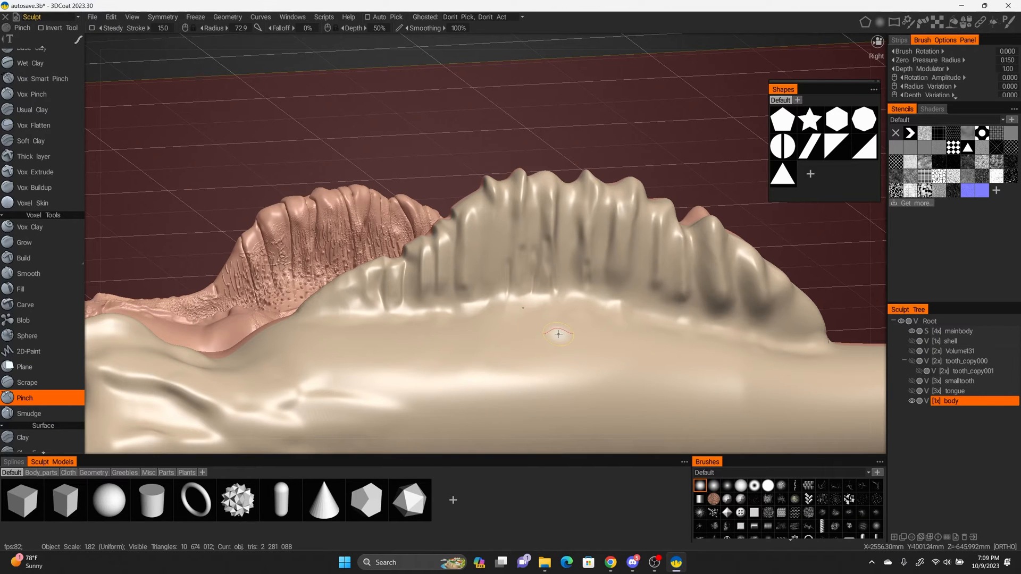
Make the tooth_copy000 layer visible to show the finished creature's large teeth
alt+drag(558, 335, 651, 293)
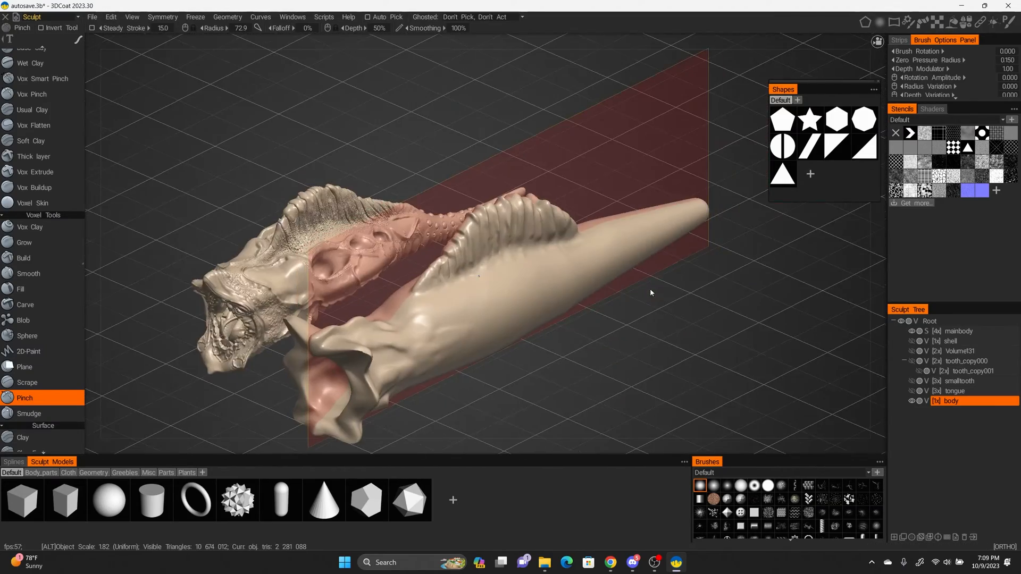
mouse_move(580, 287)
alt+mouse_down()
mouse_move(597, 289)
mouse_move(577, 285)
alt+mouse_up()
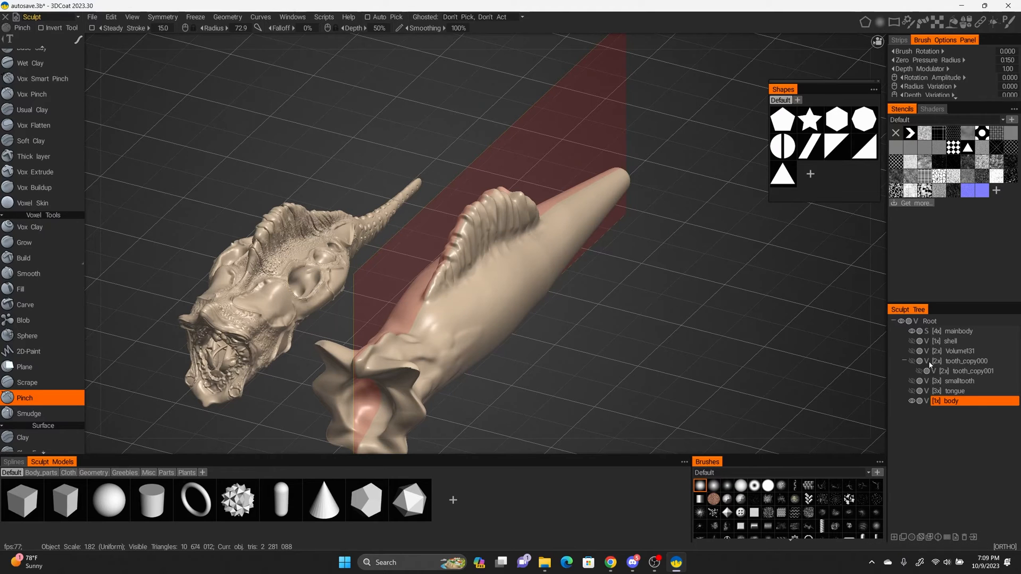
click(912, 361)
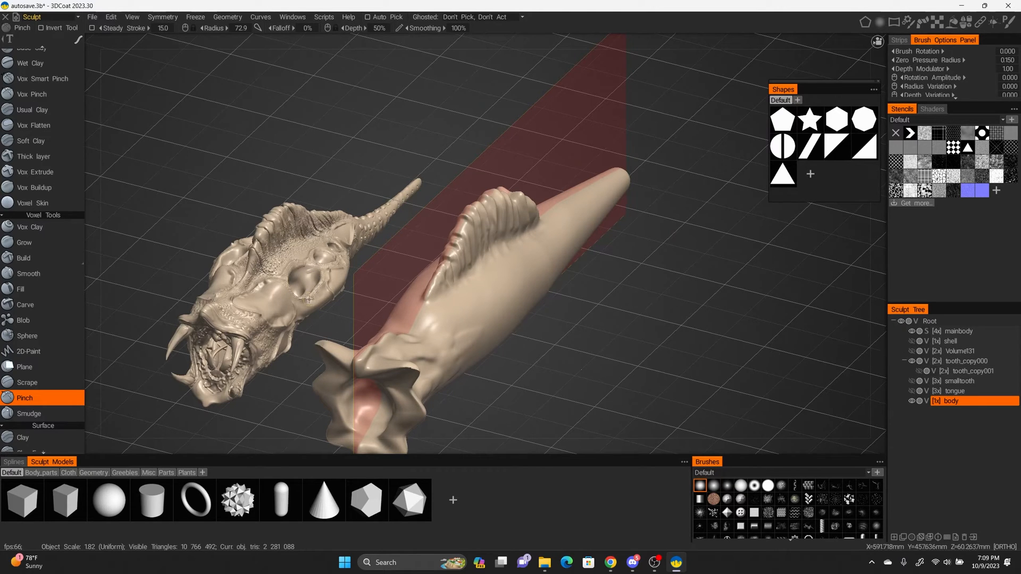
click(911, 351)
click(911, 351)
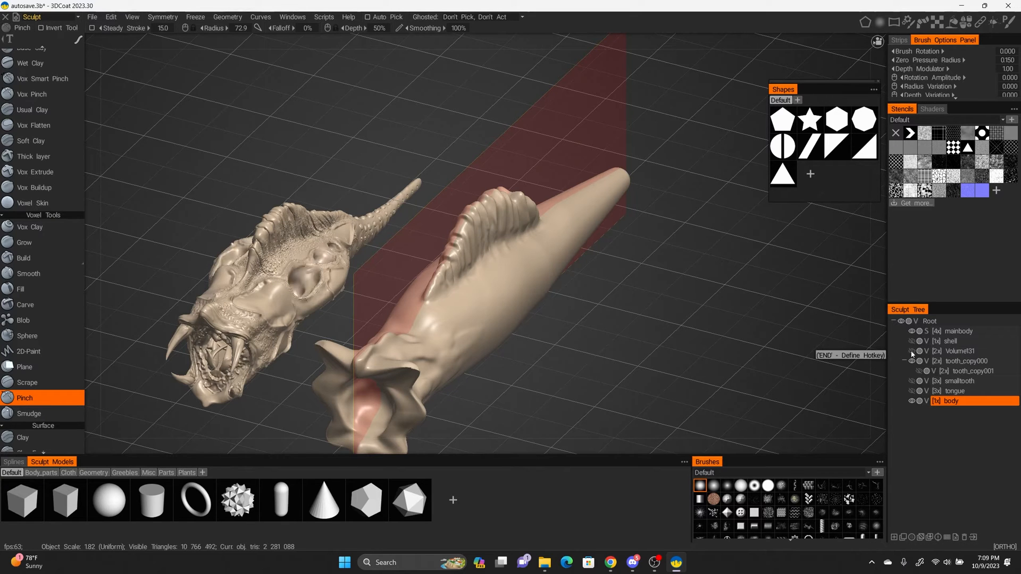
Widen the body symmetrically on both sides of the dorsal fin with the Move brush at radius 815
alt+drag(551, 343, 511, 306)
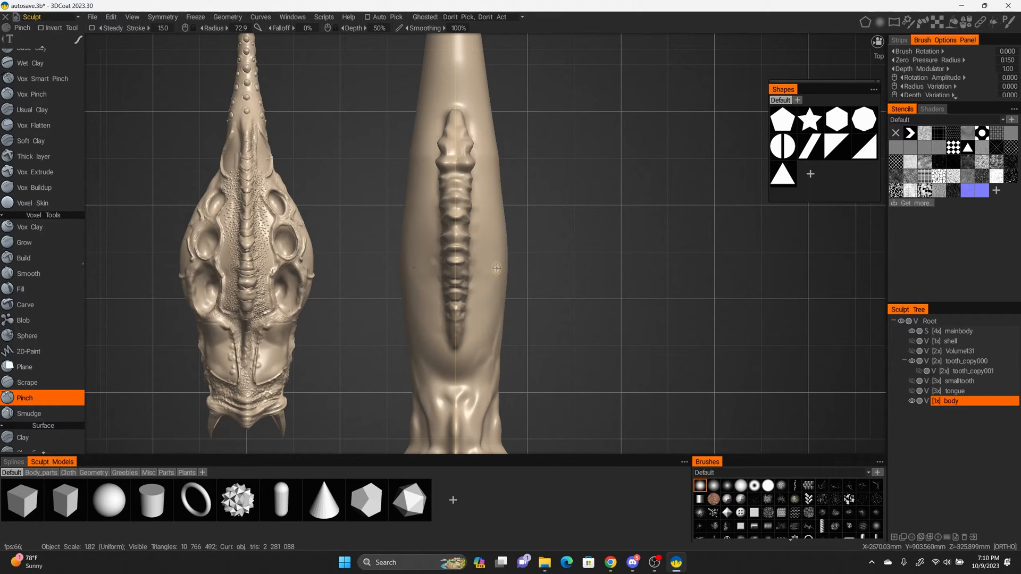
key(m)
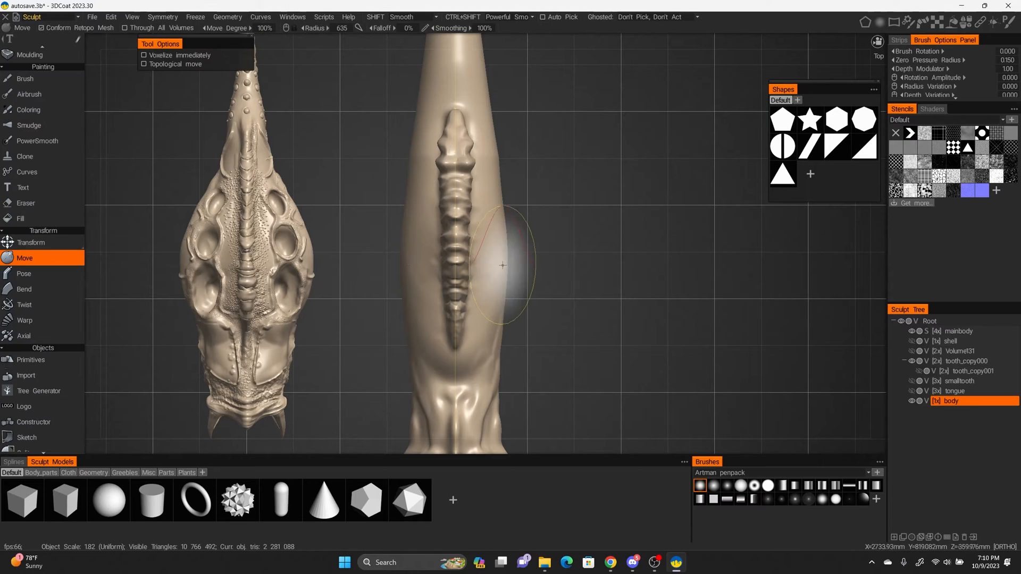
right_drag(499, 256, 507, 259)
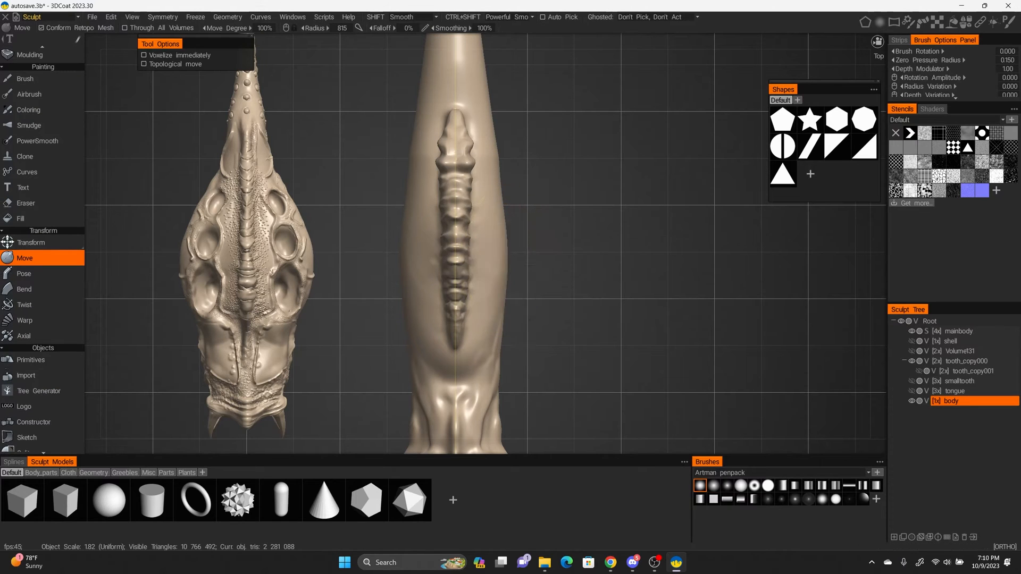
drag(504, 259, 525, 260)
drag(507, 201, 521, 197)
drag(507, 322, 513, 320)
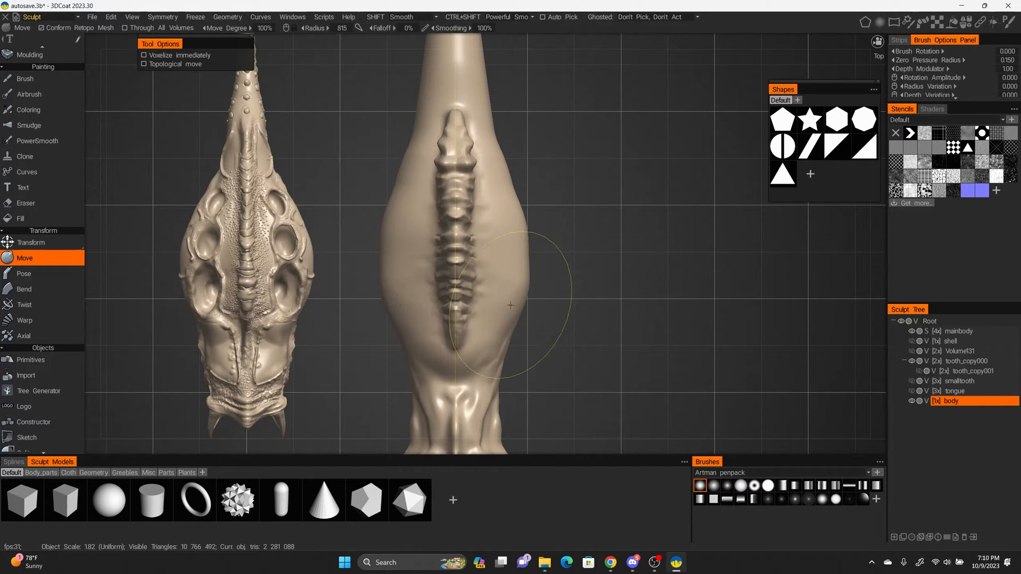
drag(506, 196, 520, 193)
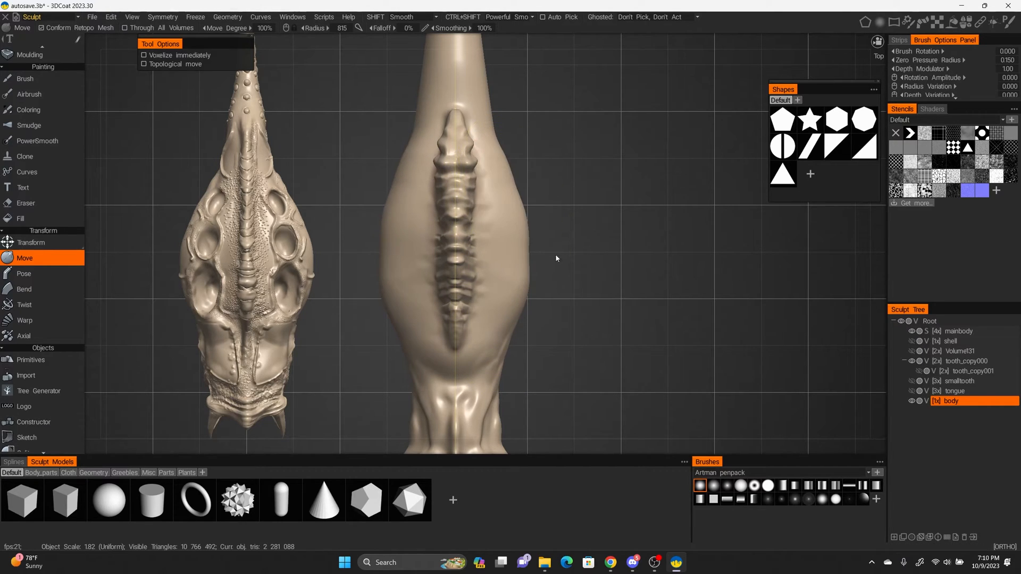
Place a mirrored ellipsoid primitive on the side of the head below the fin's front, tilted and sized 460.36 × 460.36 × 834.621
right_drag(555, 258, 661, 274)
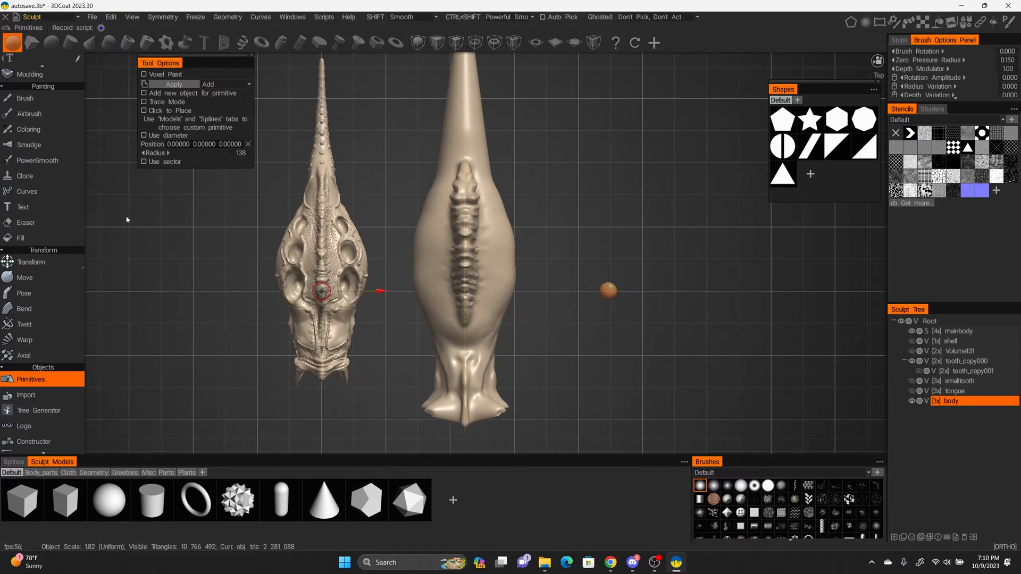
click(51, 43)
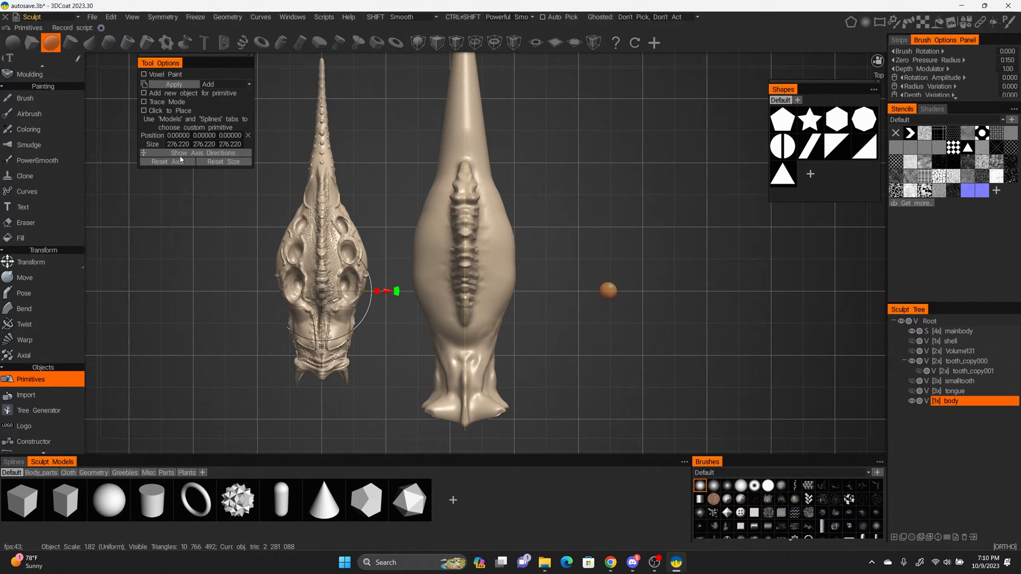
click(233, 165)
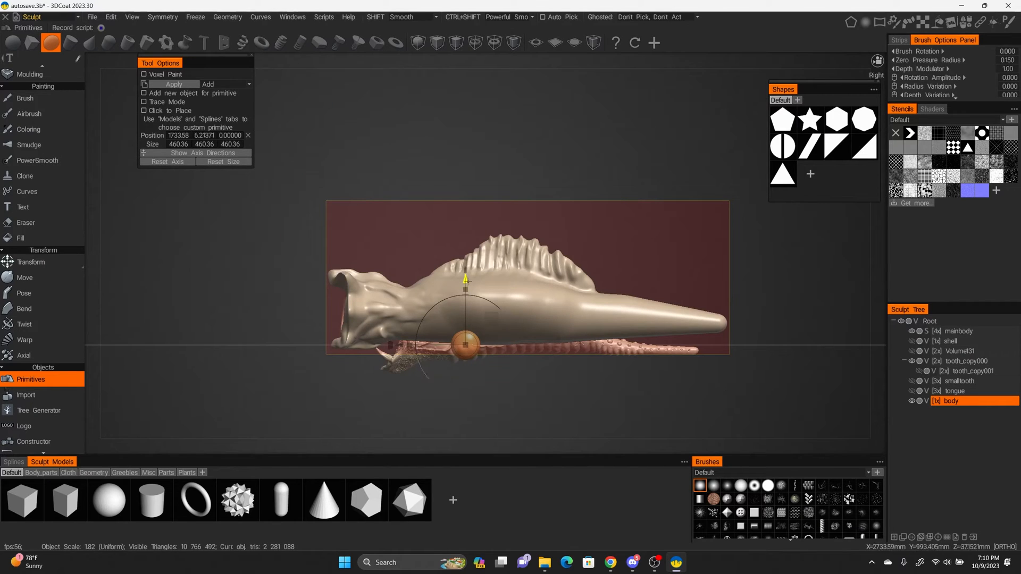
drag(466, 281, 456, 225)
drag(411, 285, 391, 285)
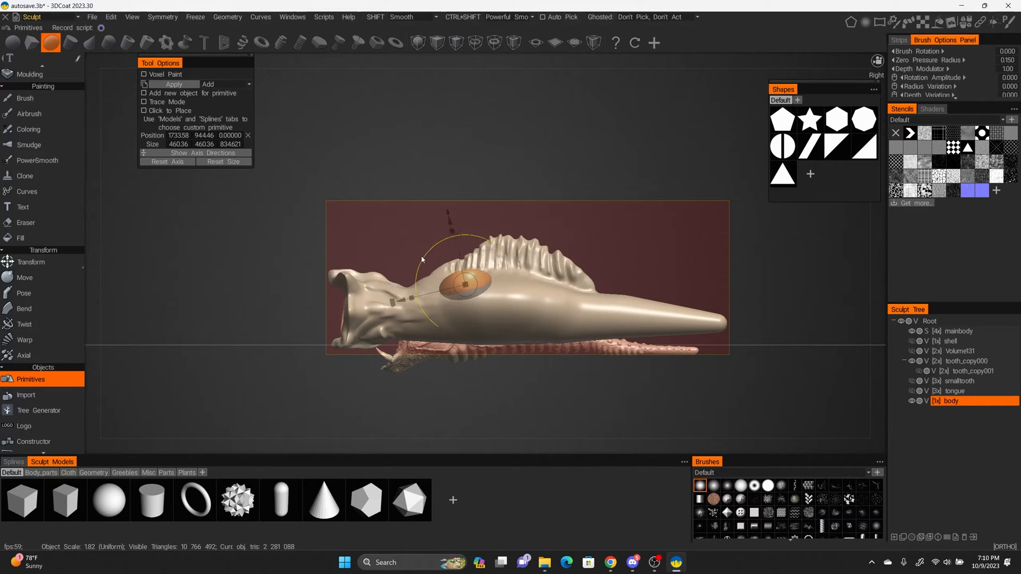
Slim the mirrored ellipsoids to 375.339 × 420.743 × 762.786 and angle them to follow the head's outline
alt+drag(387, 228, 494, 283)
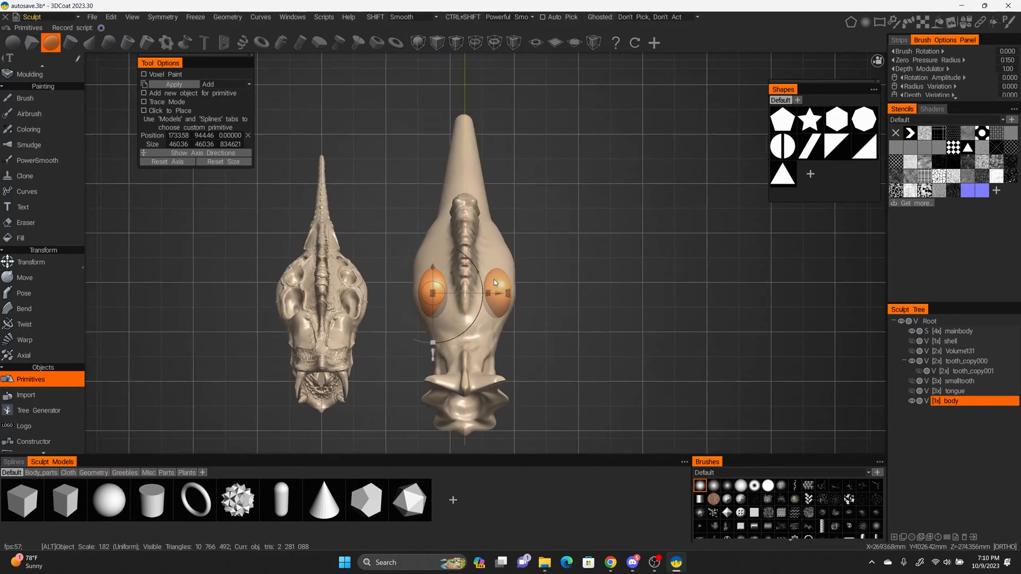
scroll(494, 283, up, 3)
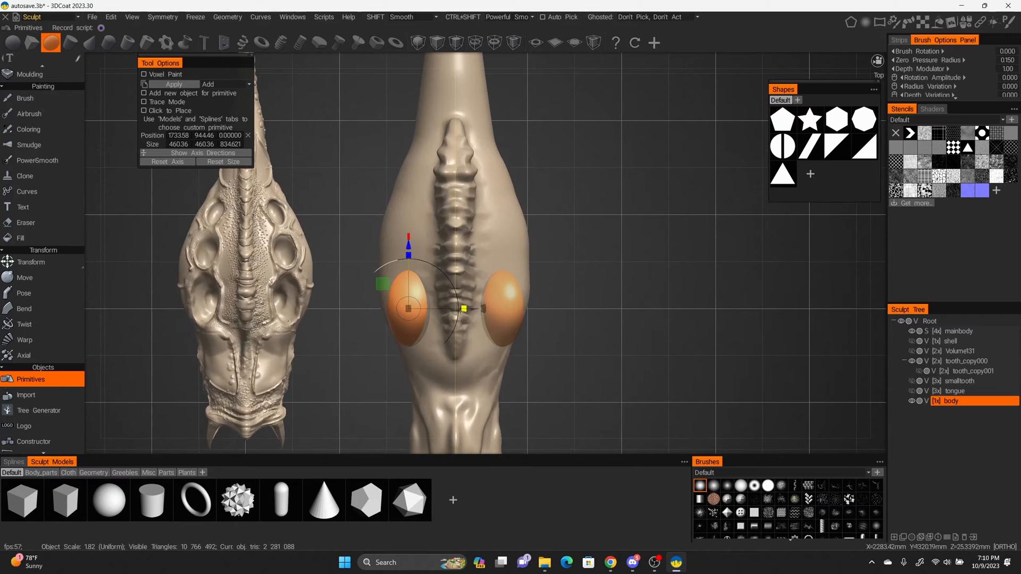
drag(464, 308, 458, 309)
drag(406, 310, 402, 312)
drag(443, 272, 432, 268)
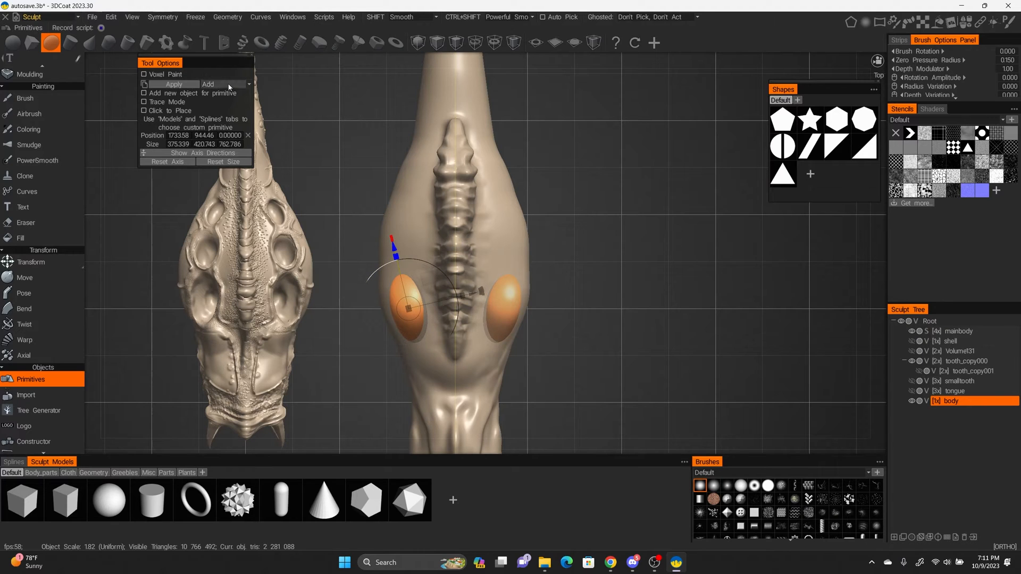
Subtract the mirrored ellipsoids from the body to cut the eye sockets, and leave the primitive tool
click(218, 103)
key(Return)
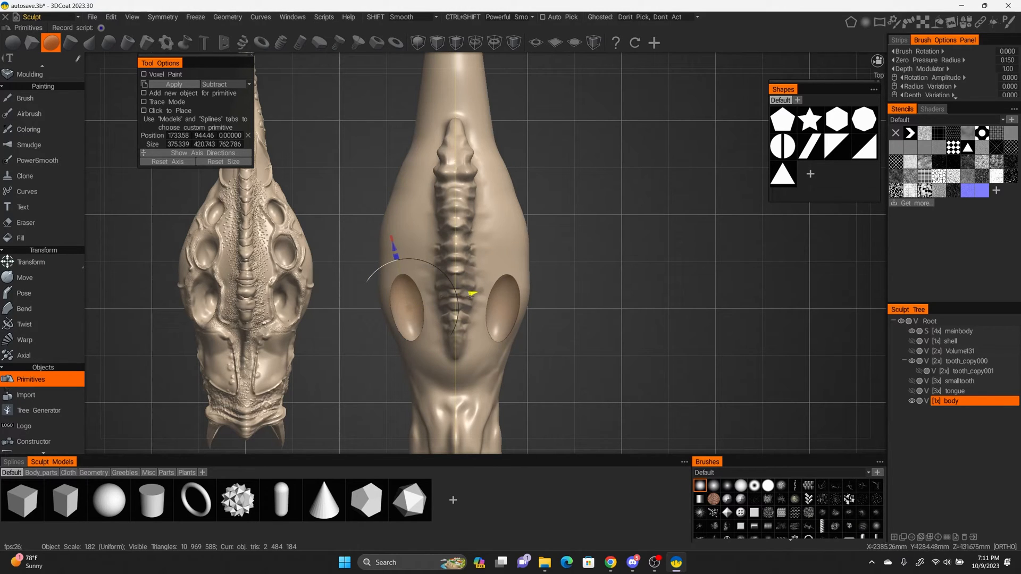
drag(470, 294, 397, 311)
alt+drag(591, 312, 531, 318)
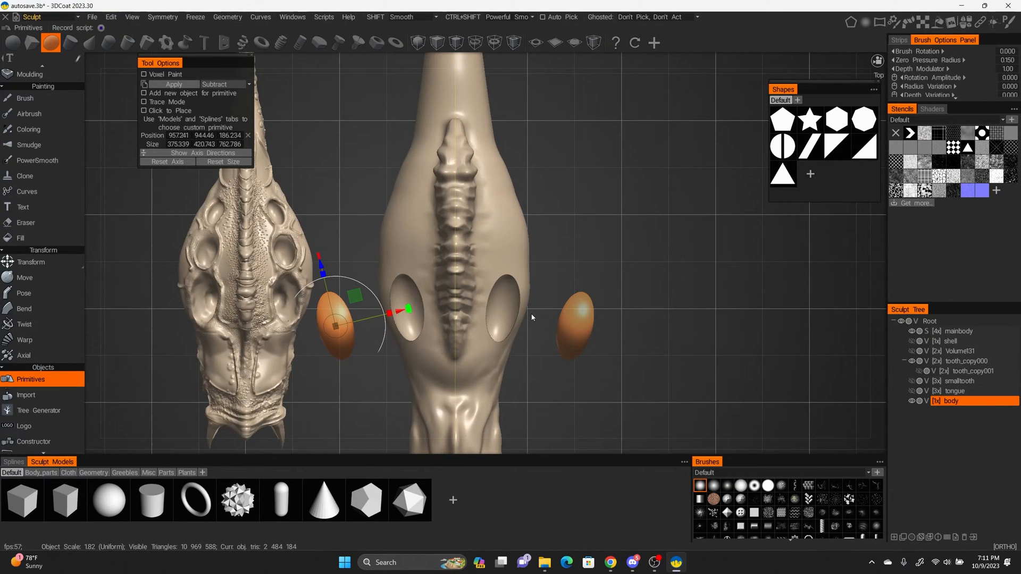
key(Escape)
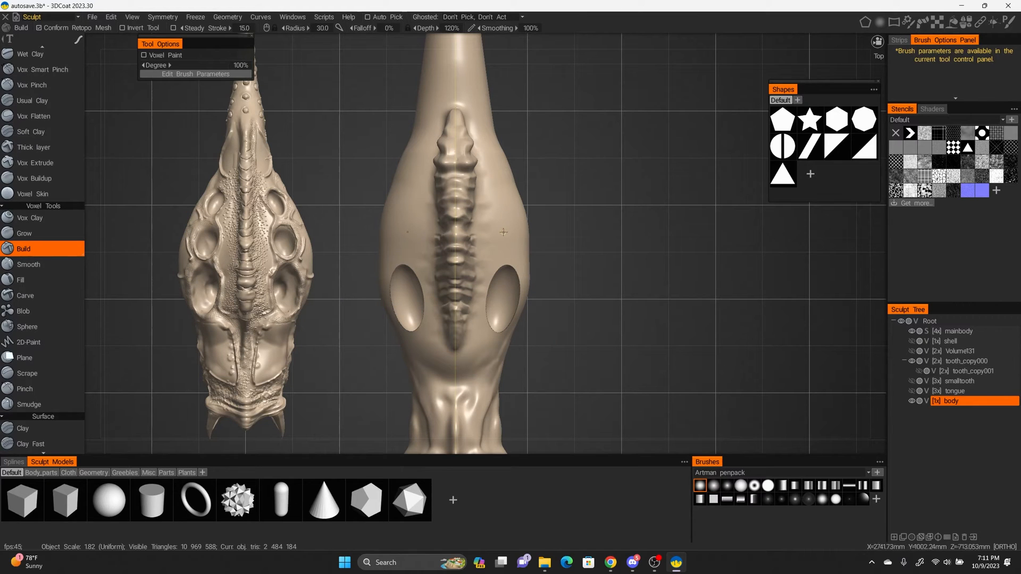
Try to carve a second pair of round hollows behind the eye sockets with the Build brush at radius 184
key(bracketright)
mouse_move(499, 218)
ctrl+mouse_down()
mouse_move(508, 235)
mouse_move(535, 175)
mouse_move(499, 248)
mouse_move(603, 264)
mouse_move(540, 248)
mouse_move(549, 276)
ctrl+mouse_up()
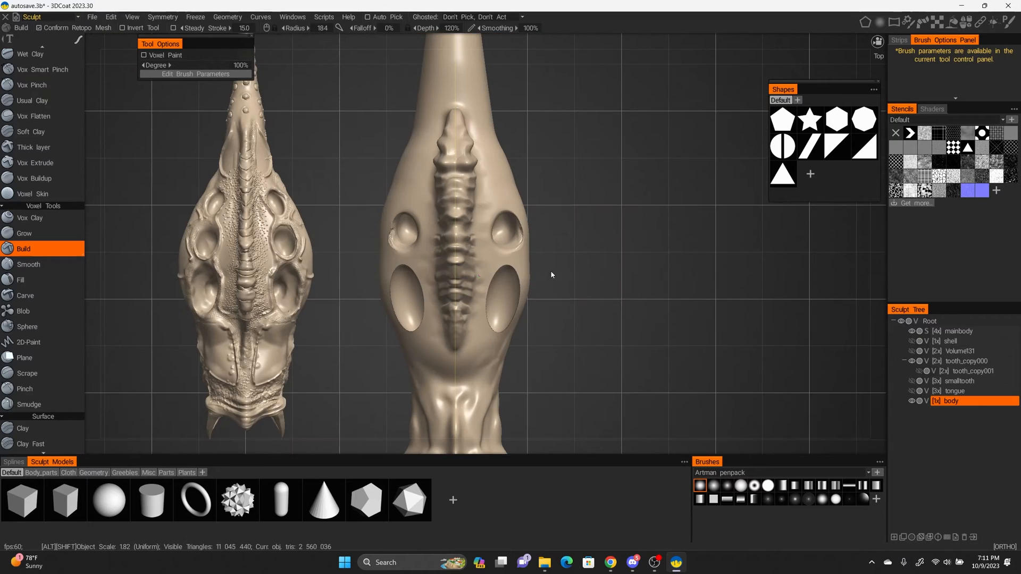
key(ctrl+z)
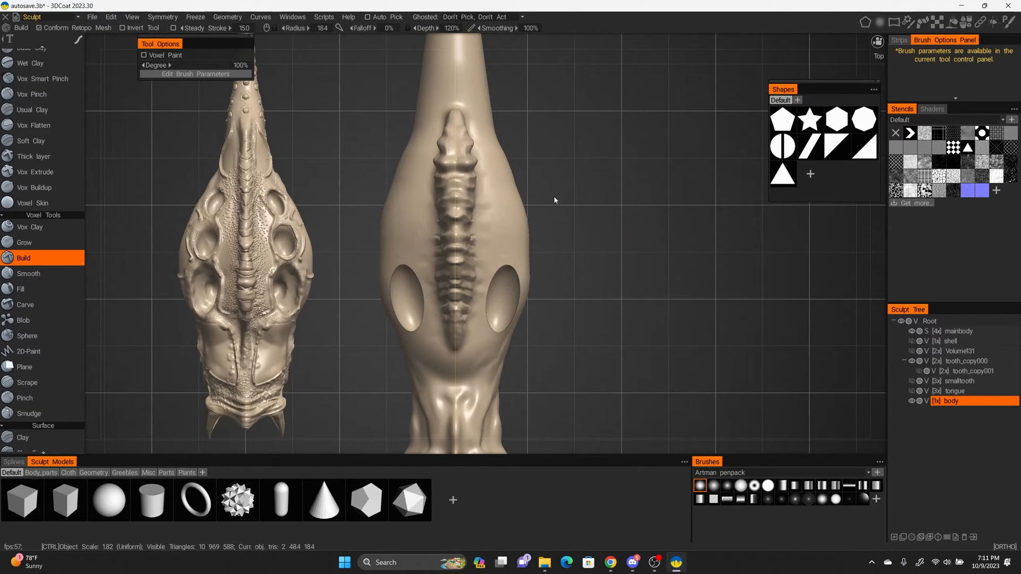
Soften and shape the rims of the eye sockets using the Build brush at radius 101 and depth 65%
mouse_move(554, 200)
alt+mouse_down()
mouse_move(536, 264)
mouse_move(462, 308)
alt+mouse_up()
right_drag(460, 296, 461, 306)
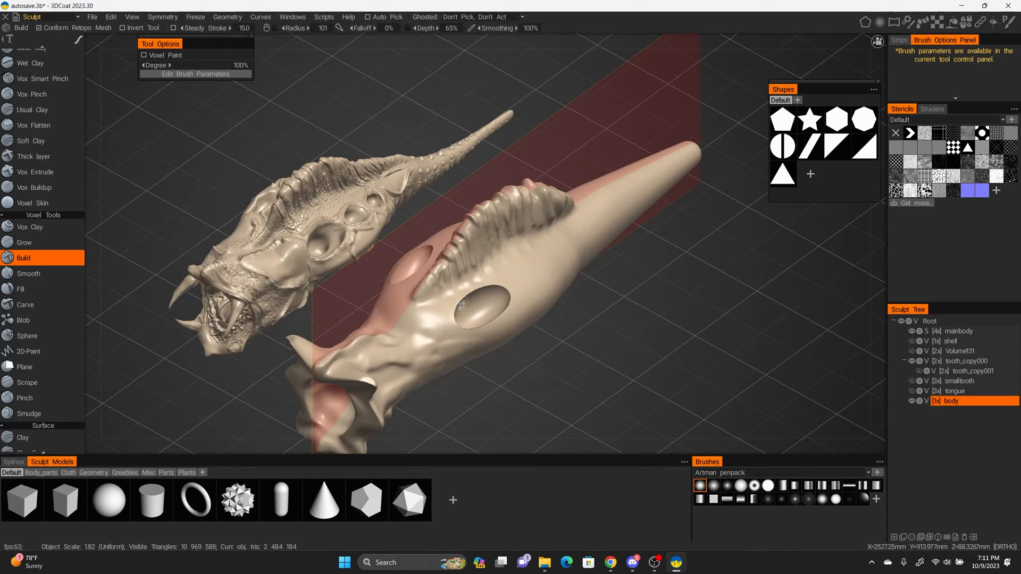
mouse_move(458, 309)
mouse_down()
mouse_move(465, 293)
mouse_move(481, 297)
mouse_move(457, 327)
mouse_move(500, 295)
mouse_move(688, 276)
mouse_move(475, 231)
mouse_up()
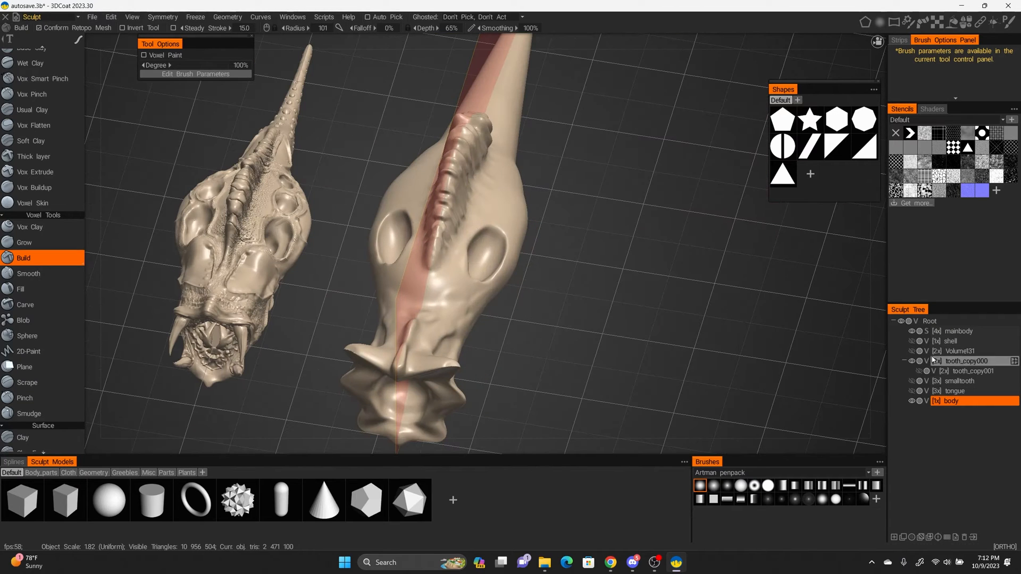
Add a new volume for the eyes and bring in the default sphere model
click(894, 536)
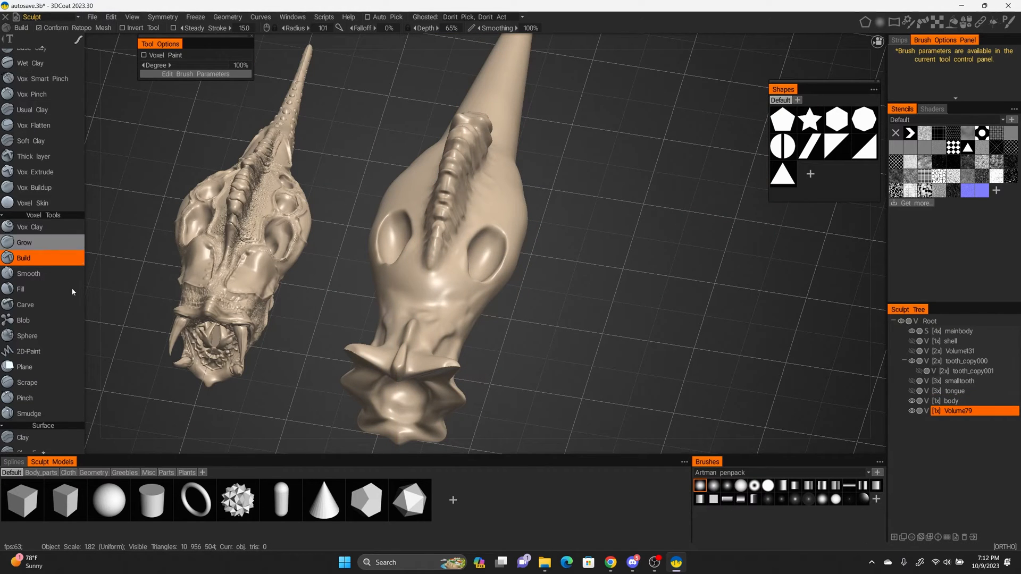
scroll(31, 335, down, 3)
scroll(31, 340, down, 15)
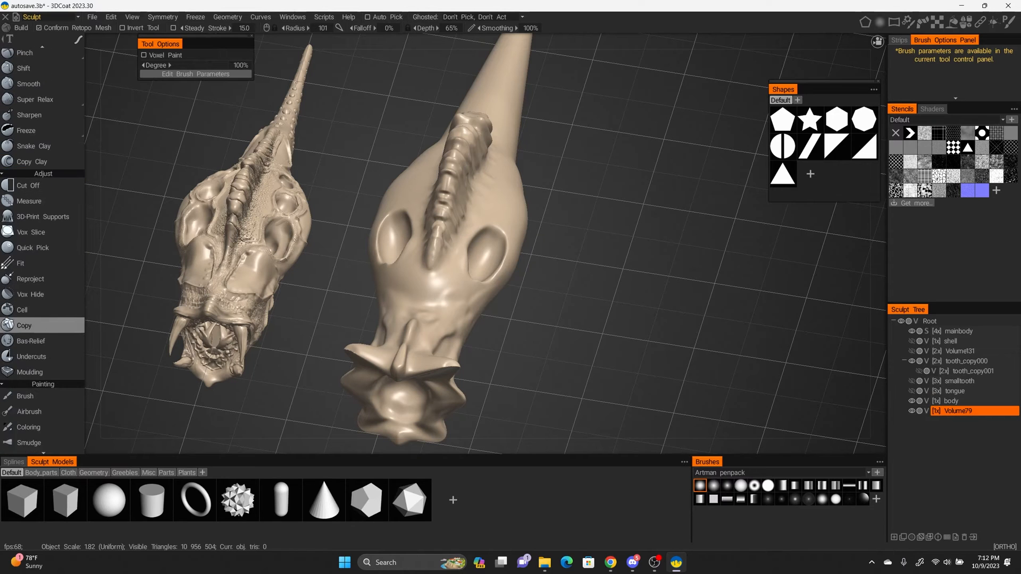
click(111, 503)
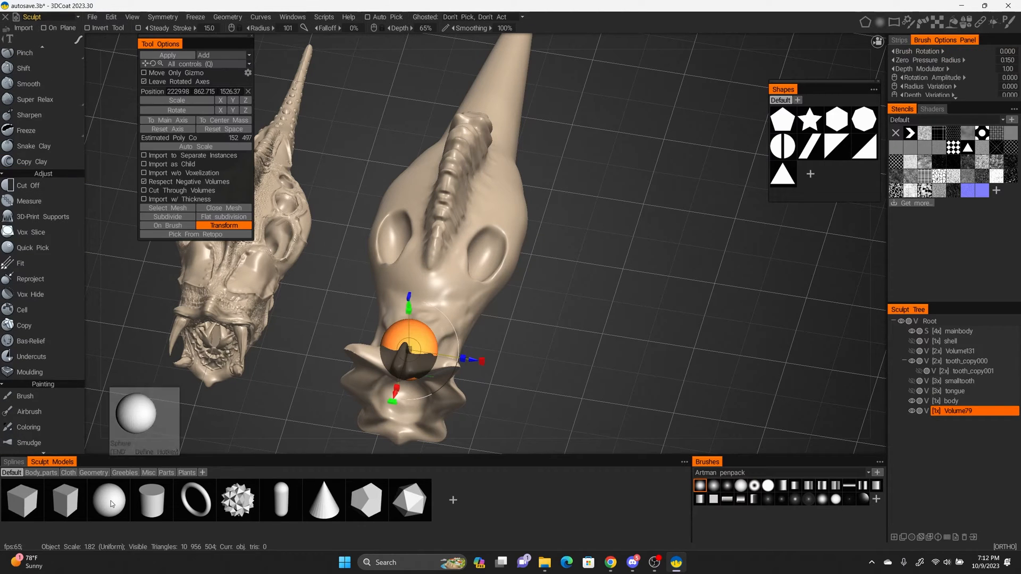
Fit the sphere into the eye socket as an elongated, mirrored eyeball, positioning, scaling and rotating it from the top and side
drag(590, 346, 425, 247)
key(KP_7)
drag(311, 245, 557, 251)
key(KP_6)
drag(417, 184, 428, 204)
drag(407, 196, 419, 187)
drag(449, 234, 456, 242)
key(KP_7)
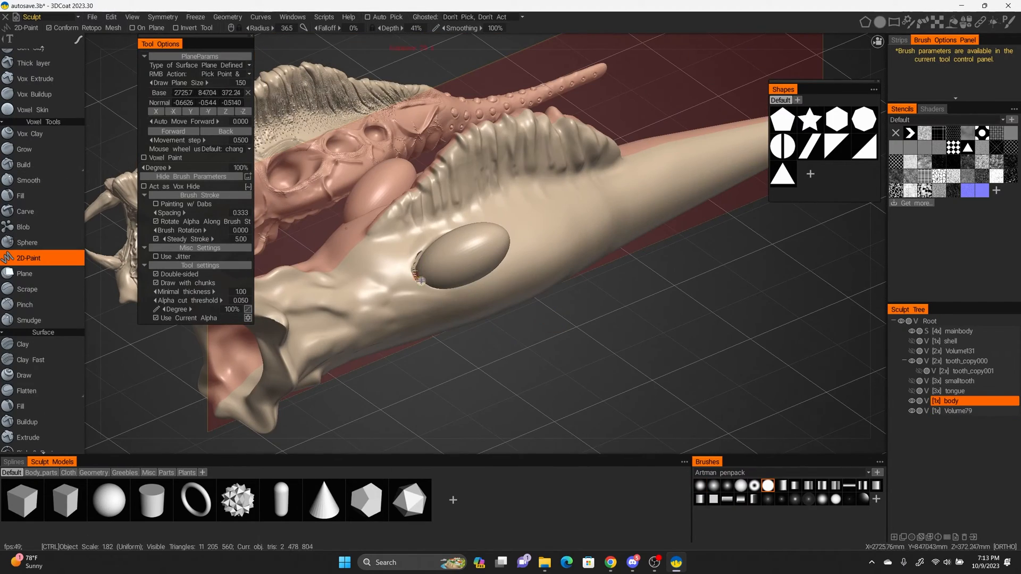
Refine the body around the eyeballs, shaping the socket rim with 2D-Paint and the surrounding skin with a Build brush of radius 101
mouse_move(420, 280)
mouse_down()
mouse_move(478, 260)
mouse_move(447, 292)
mouse_up()
key(2)
mouse_move(590, 361)
alt+mouse_down()
mouse_move(664, 394)
mouse_move(591, 361)
alt+mouse_up()
key(KP_7)
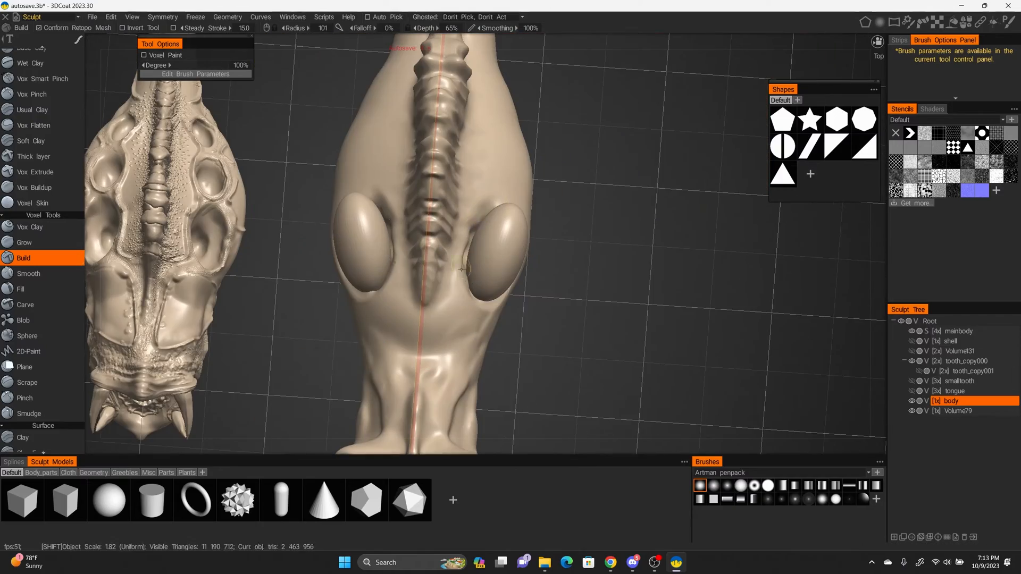
mouse_move(478, 256)
mouse_down()
mouse_move(464, 305)
mouse_move(556, 256)
mouse_up()
key(KP_7)
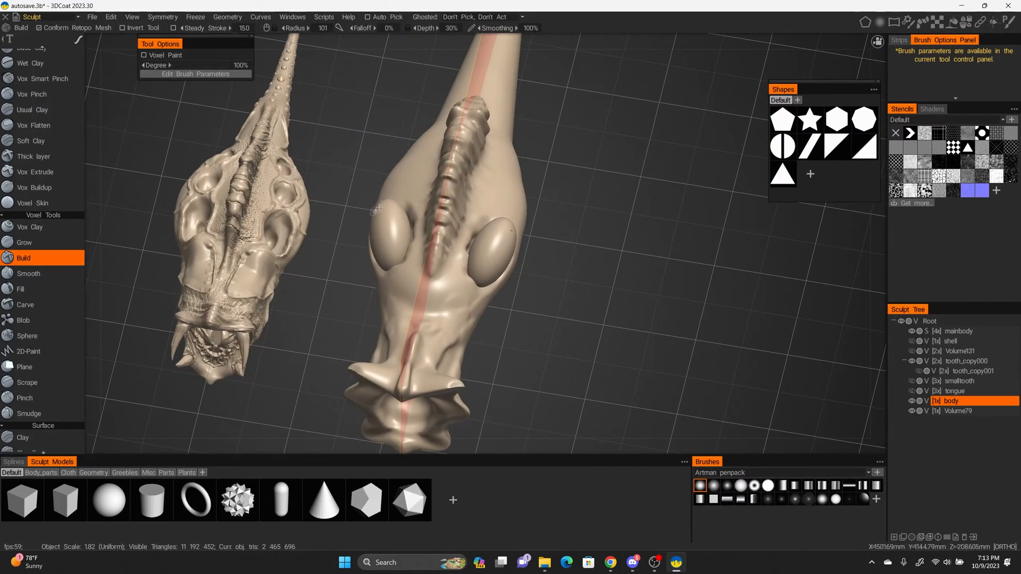
Compare the sculpt's head, eyes and fin with the finished creature from the front, top and sides
alt+drag(560, 219, 623, 181)
key(KP_1)
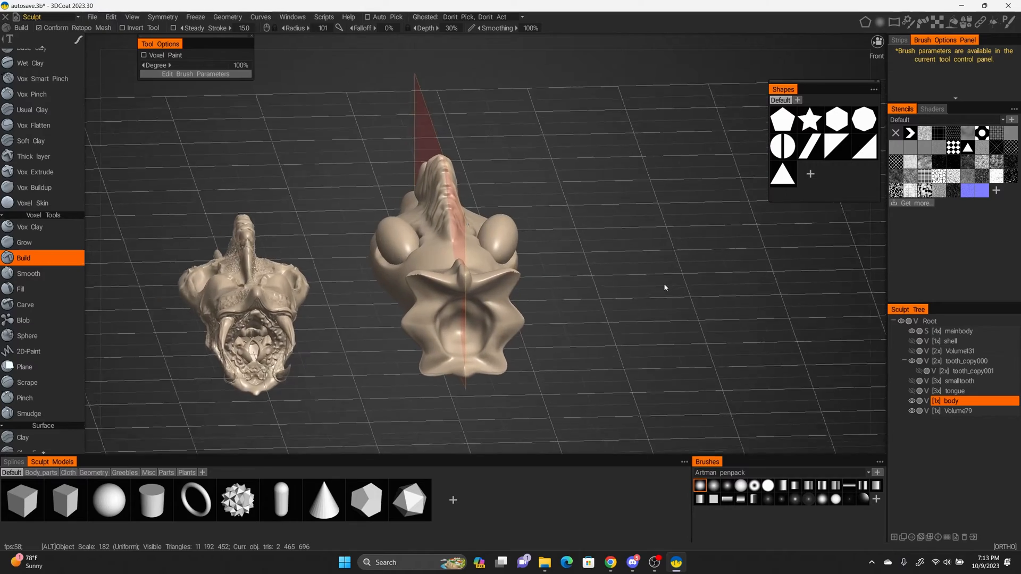
alt+drag(663, 282, 613, 285)
alt+middle_drag(613, 285, 661, 267)
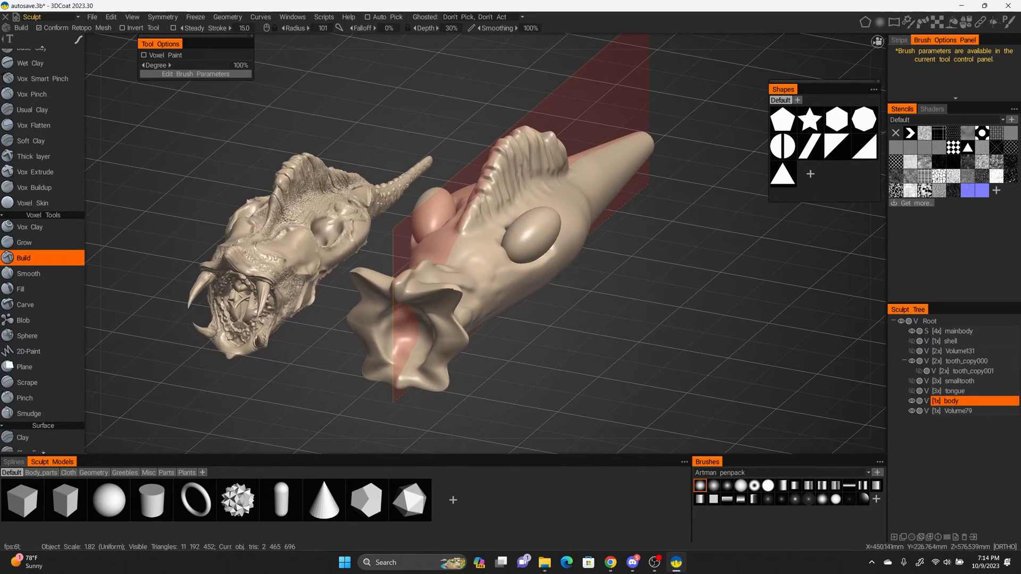
alt+drag(284, 243, 311, 276)
alt+right_drag(311, 277, 246, 252)
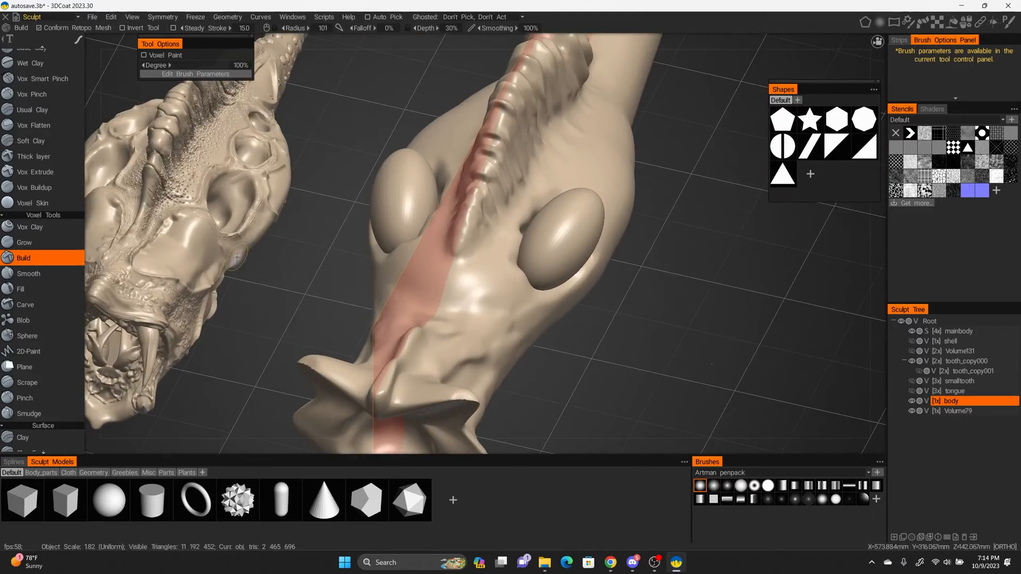
alt+middle_drag(246, 252, 380, 264)
mouse_move(379, 260)
alt+mouse_down()
mouse_move(395, 205)
mouse_move(403, 218)
alt+mouse_up()
alt+right_drag(587, 333, 592, 299)
mouse_move(592, 299)
alt+mouse_down()
mouse_move(654, 321)
mouse_move(671, 341)
alt+mouse_up()
Make the shell layer visible and examine the finished creature's shell plates from the side and top
click(912, 341)
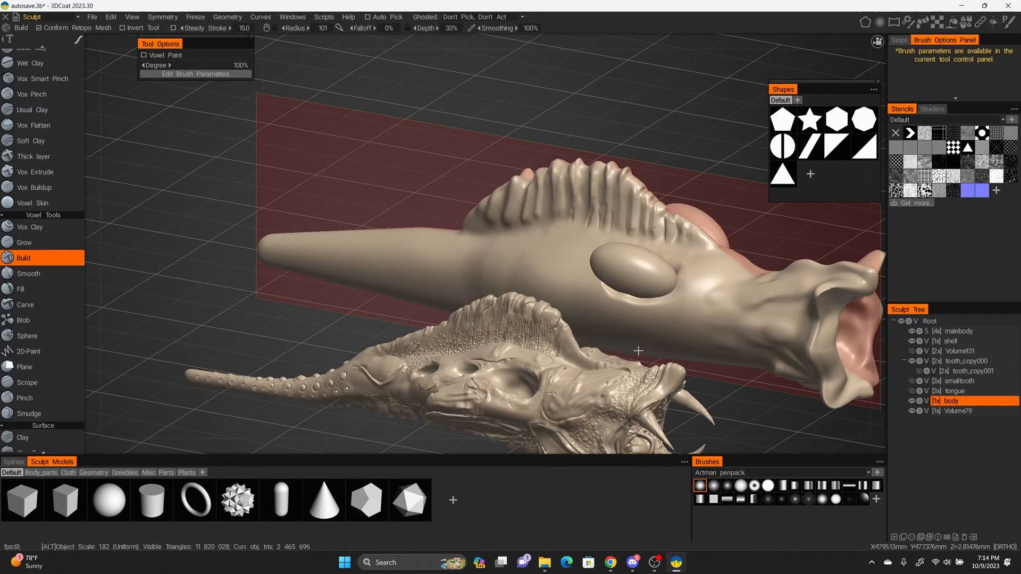
alt+middle_drag(640, 351, 617, 267)
alt+drag(577, 255, 512, 305)
alt+middle_drag(514, 276, 398, 351)
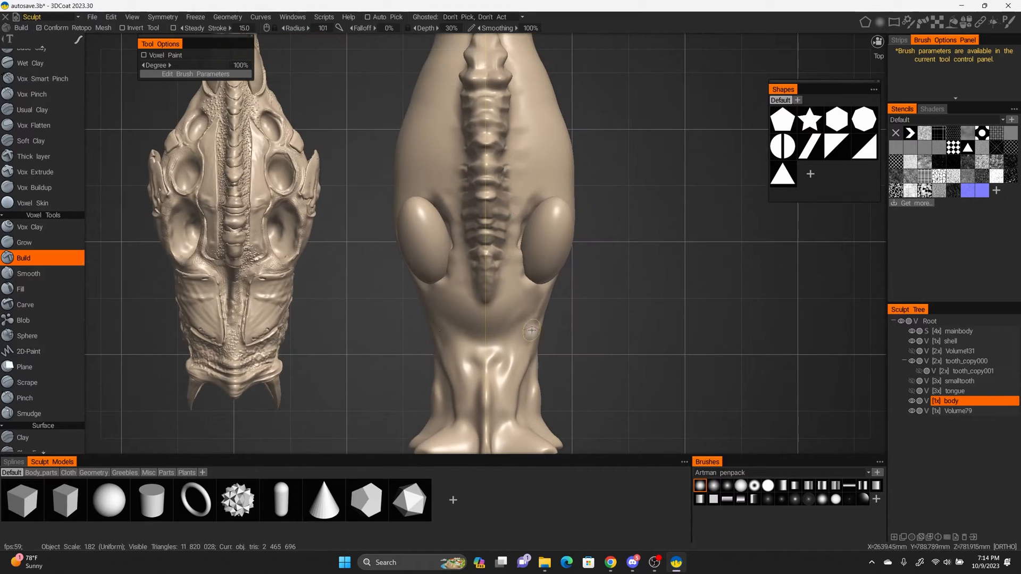
alt+right_drag(552, 329, 504, 285)
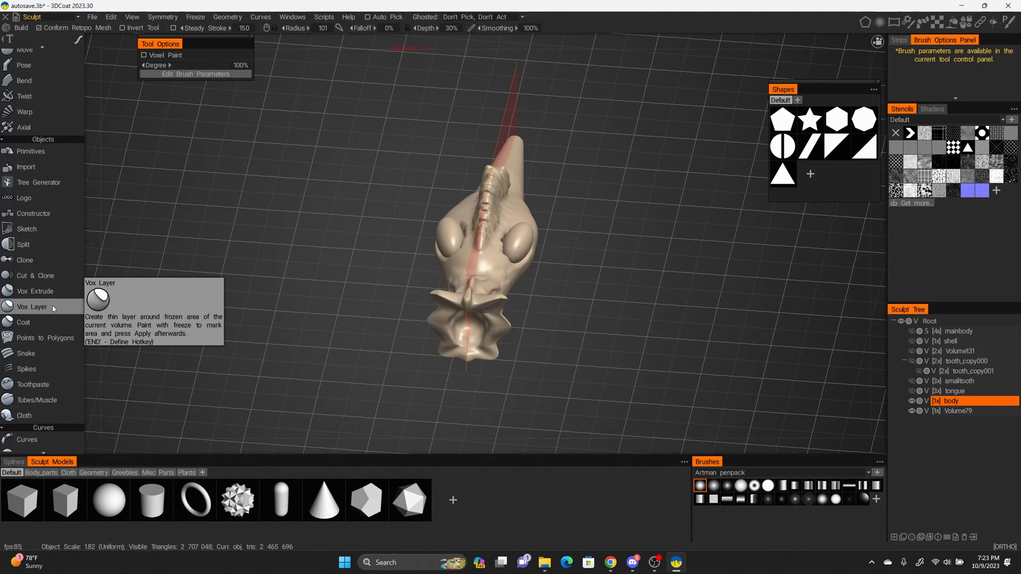
Mark a mirrored pair of rounded areas on the head between the eyes for Vox Layer at radius 72.1
click(52, 307)
alt+right_drag(541, 284, 588, 302)
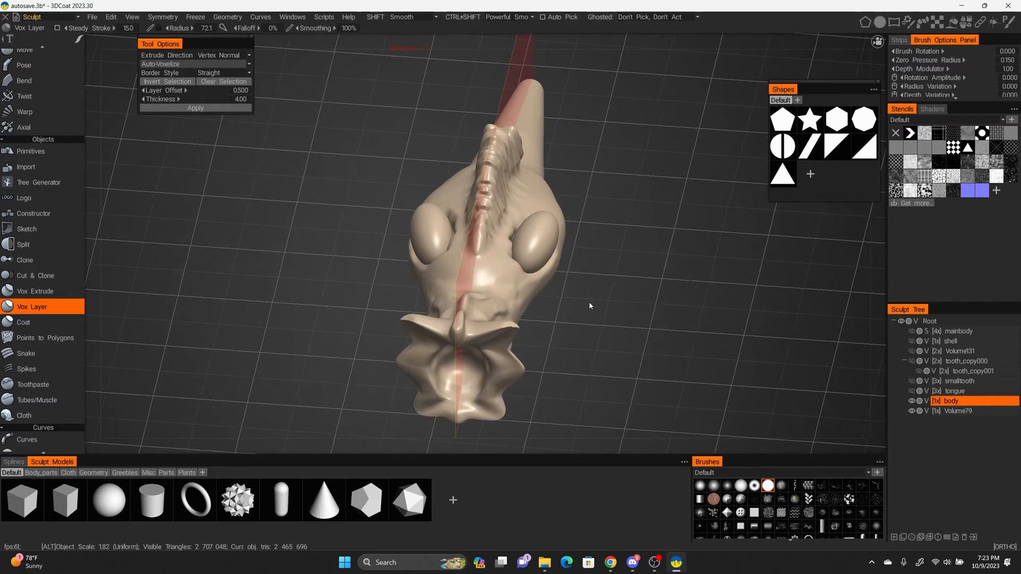
alt+middle_drag(562, 277, 513, 259)
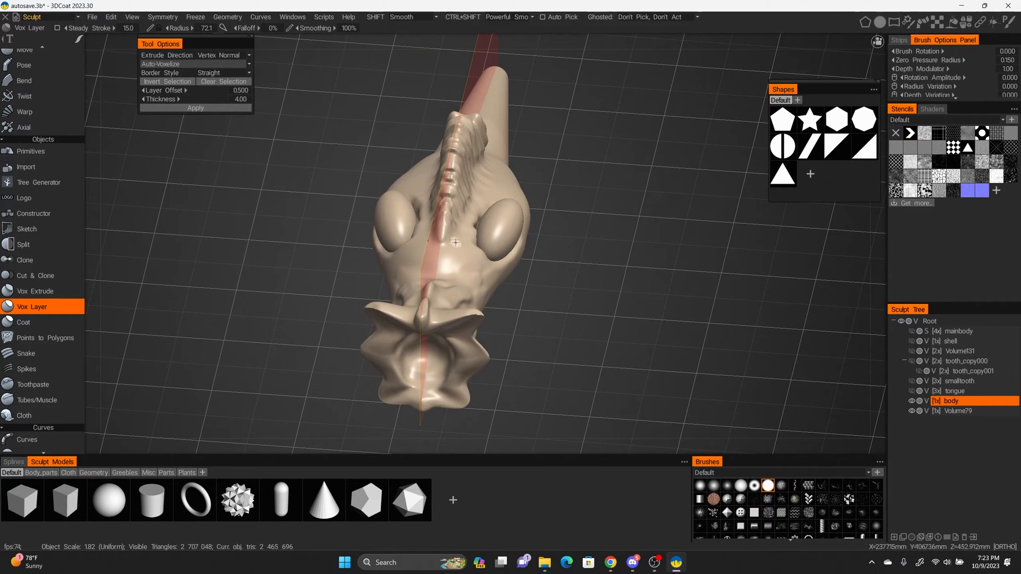
drag(460, 245, 461, 249)
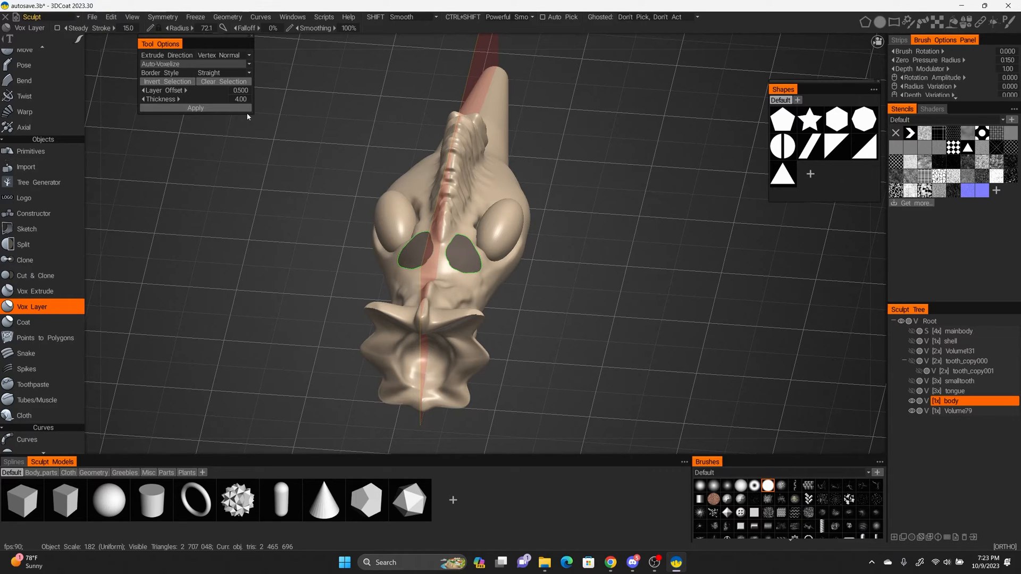
Try extracting the marked head areas with Vox Layer at offset 0.5 and thickness 4, inspect the plate edges, and undo it
click(195, 108)
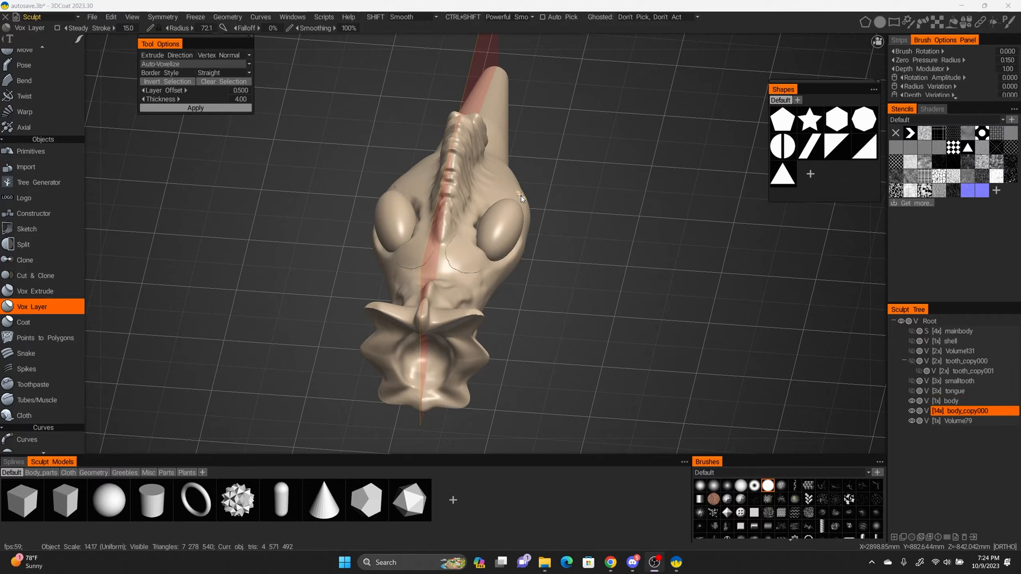
alt+drag(462, 279, 472, 282)
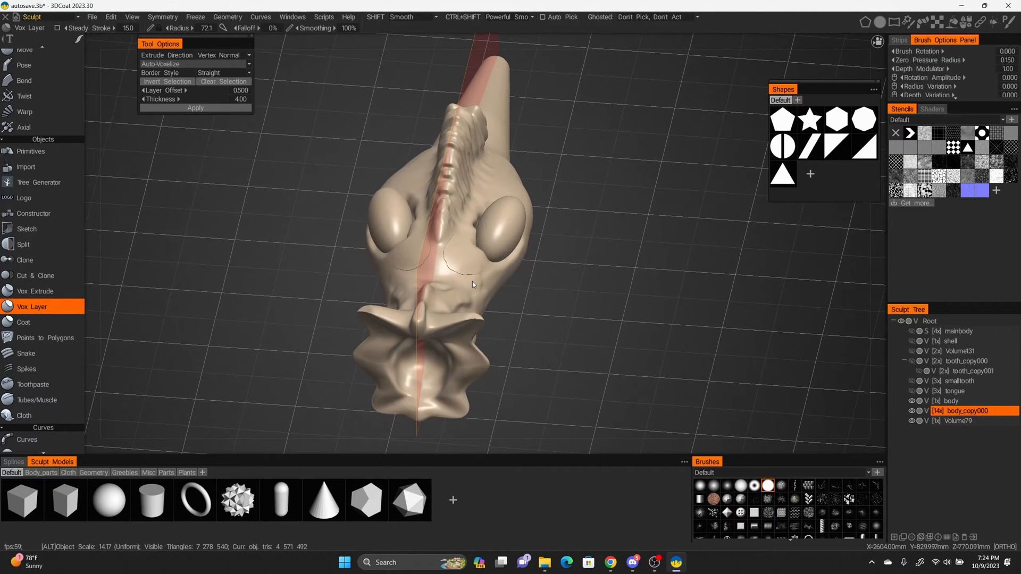
alt+right_drag(472, 282, 671, 336)
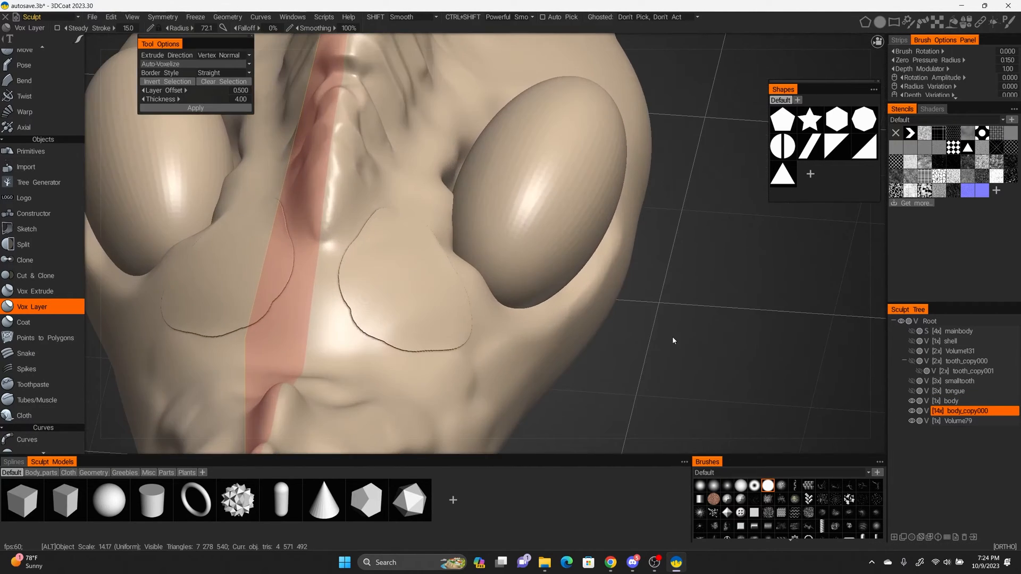
mouse_move(473, 315)
alt+mouse_down()
mouse_move(455, 288)
mouse_move(413, 276)
mouse_move(454, 282)
alt+mouse_up()
alt+middle_drag(454, 282, 478, 281)
alt+right_drag(425, 285, 553, 313)
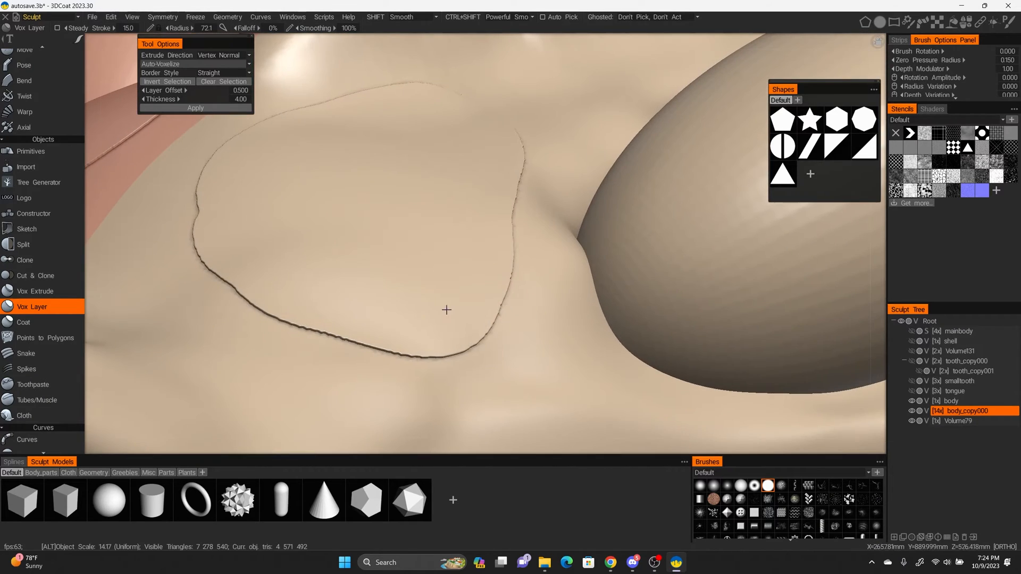
alt+middle_drag(371, 288, 417, 303)
mouse_move(417, 306)
alt+mouse_down()
mouse_move(496, 302)
mouse_move(477, 298)
alt+mouse_up()
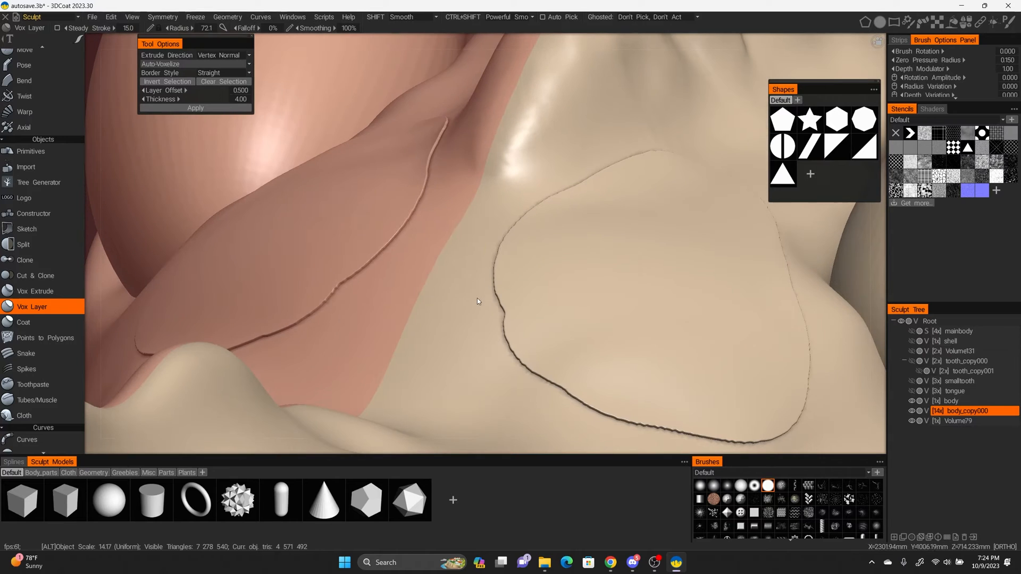
alt+drag(565, 218, 443, 203)
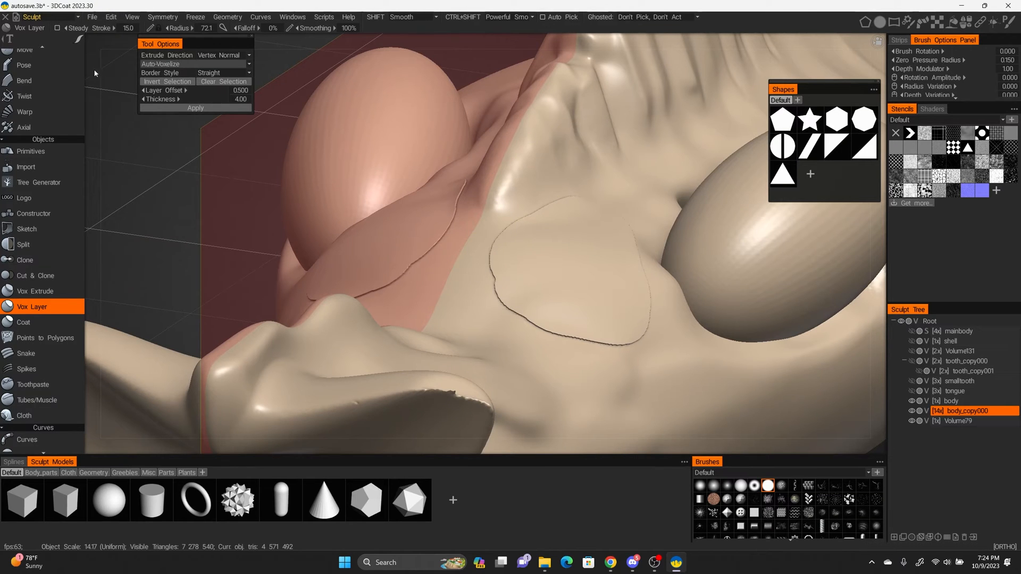
scroll(558, 274, down, 6)
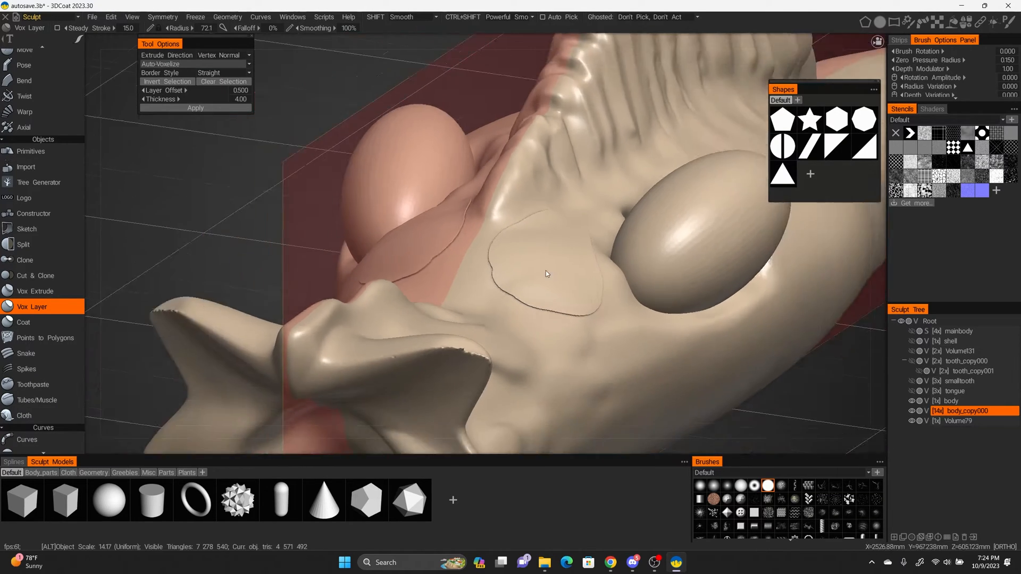
key(ctrl+z)
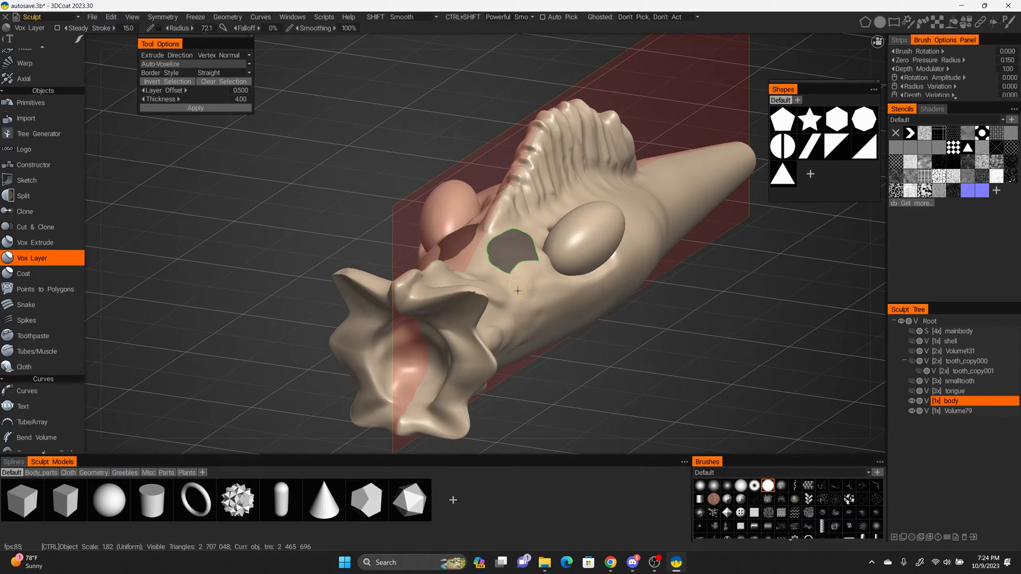
Outline a mirrored pair of notched shell areas on the body beside the fin, just behind the eyes, with a closed point-by-point selection shape
click(80, 39)
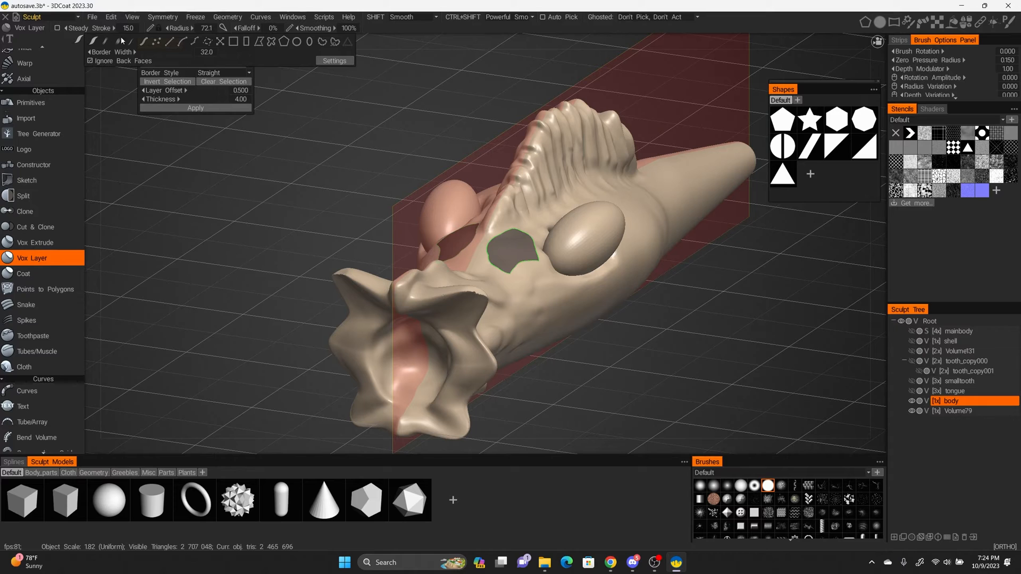
click(78, 40)
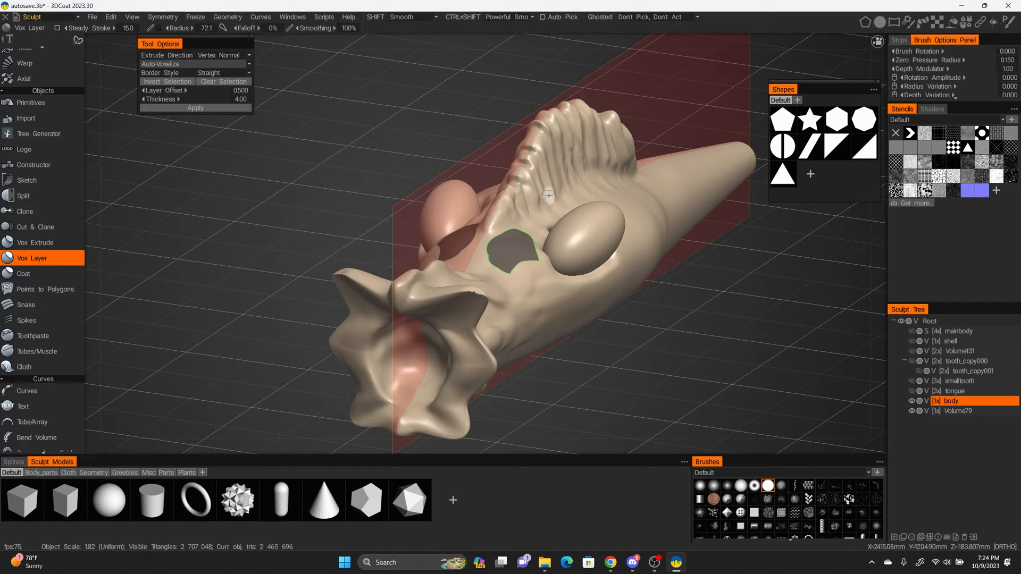
alt+drag(552, 232, 511, 261)
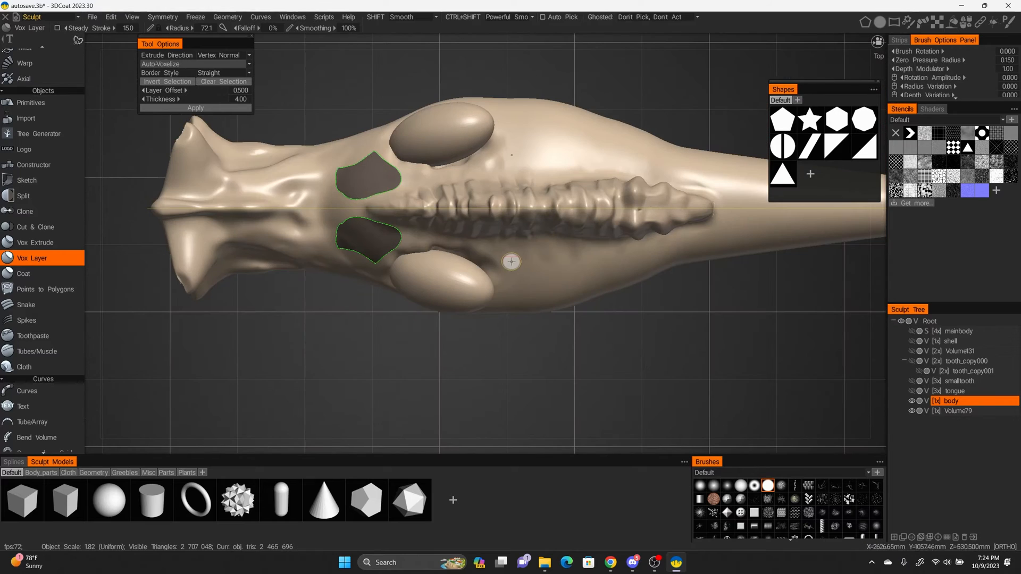
click(523, 278)
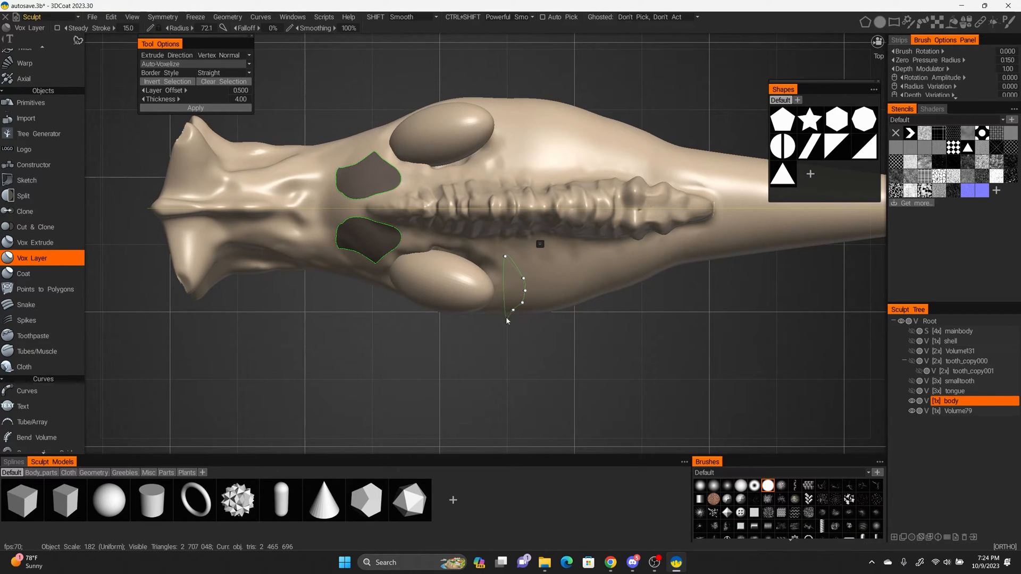
click(568, 306)
click(578, 297)
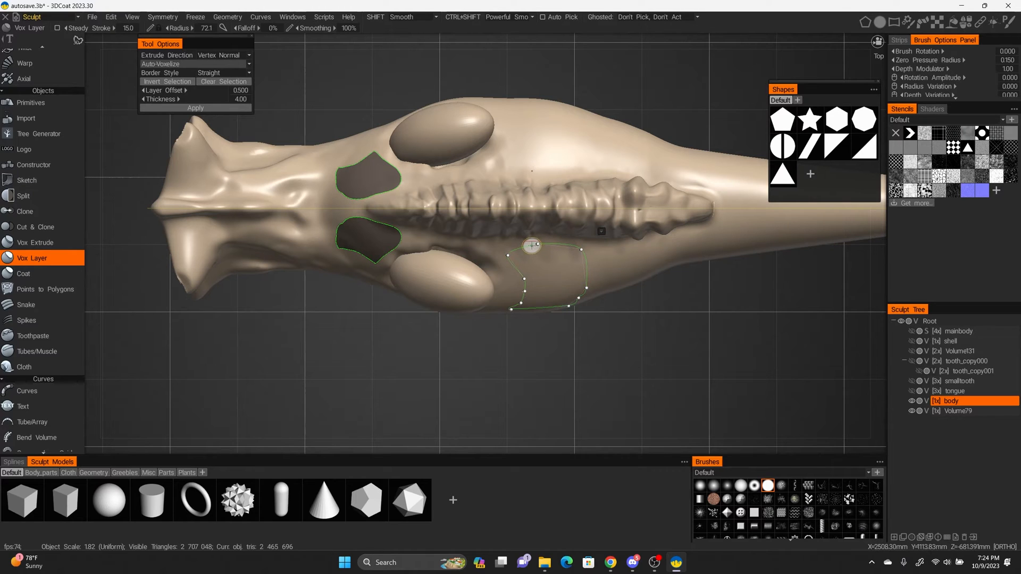
click(531, 245)
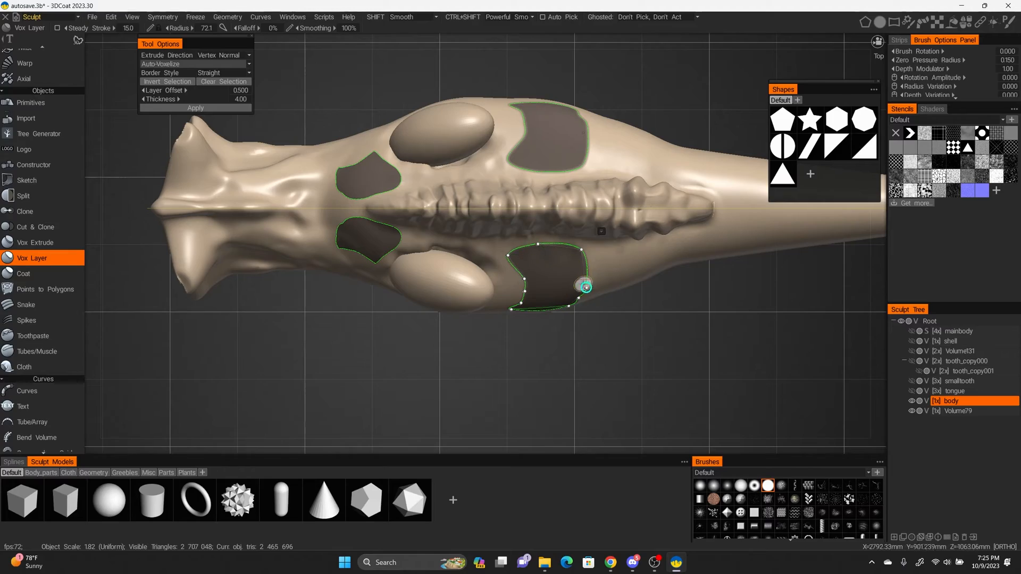
alt+drag(584, 284, 587, 222)
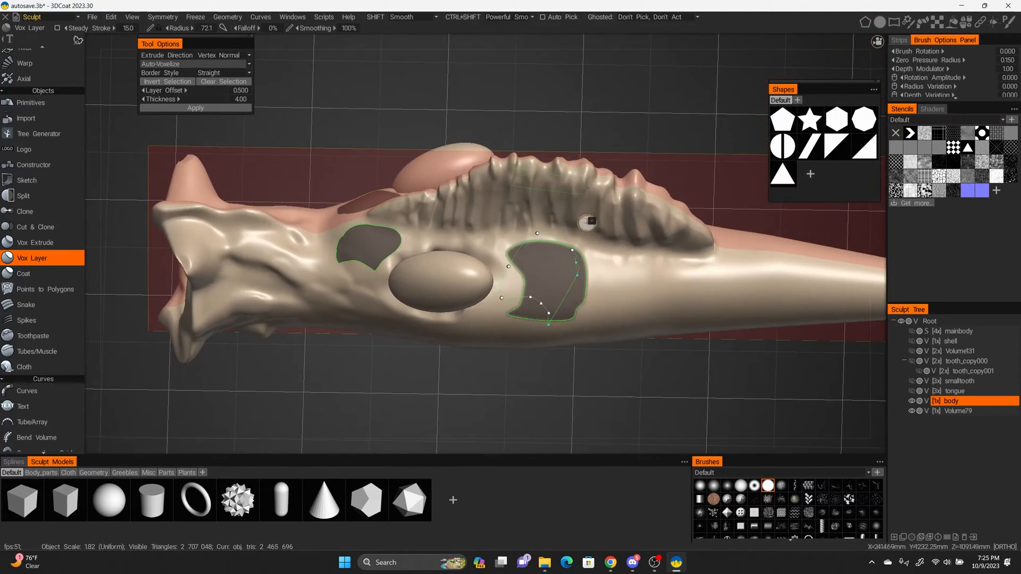
alt+drag(490, 267, 500, 187)
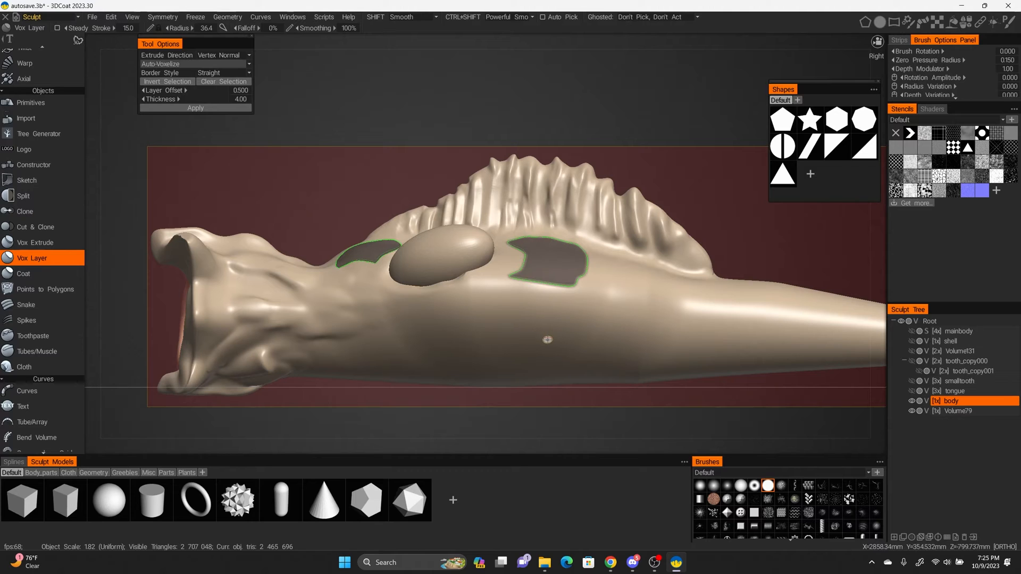
alt+drag(610, 288, 596, 266)
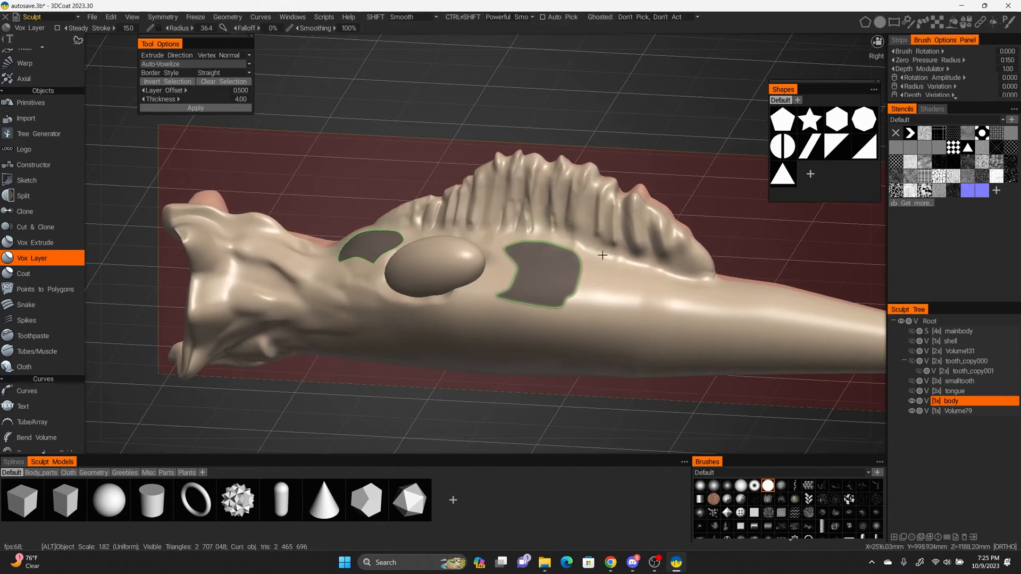
key(shift)
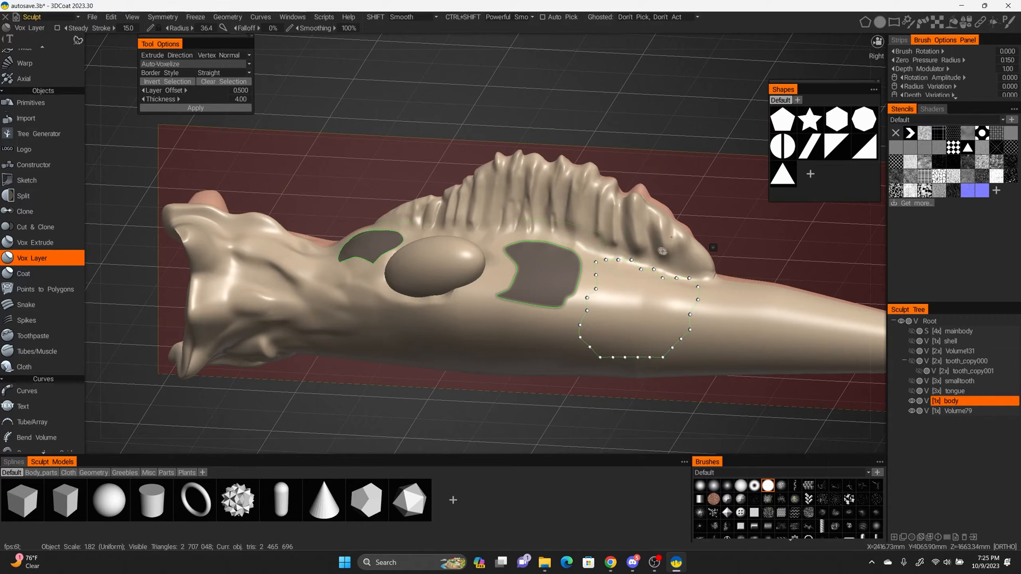
click(713, 247)
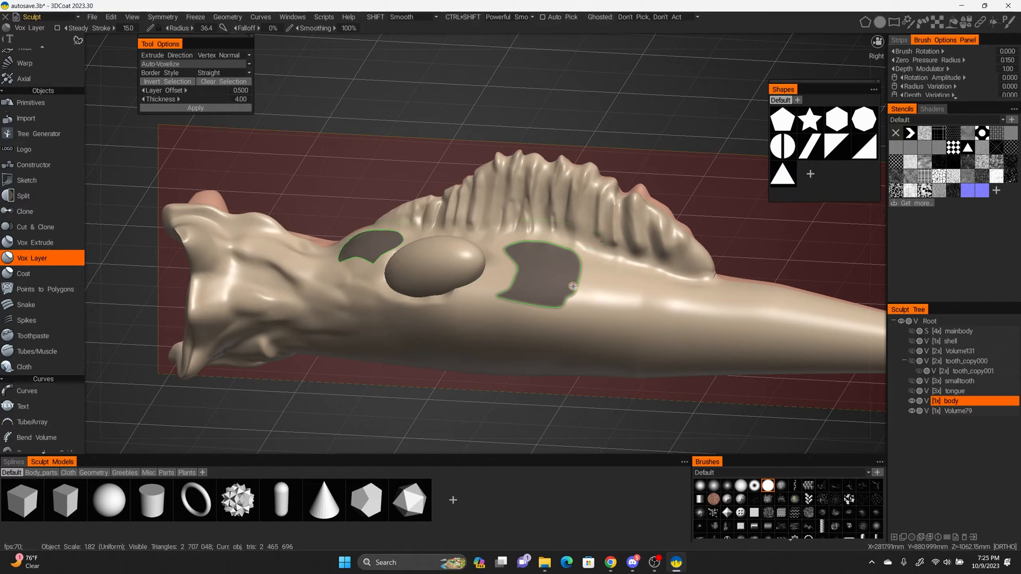
Brush in mirrored long tapered areas beside the rear of the fin and further areas on the lower flanks for the shell layer
mouse_move(78, 43)
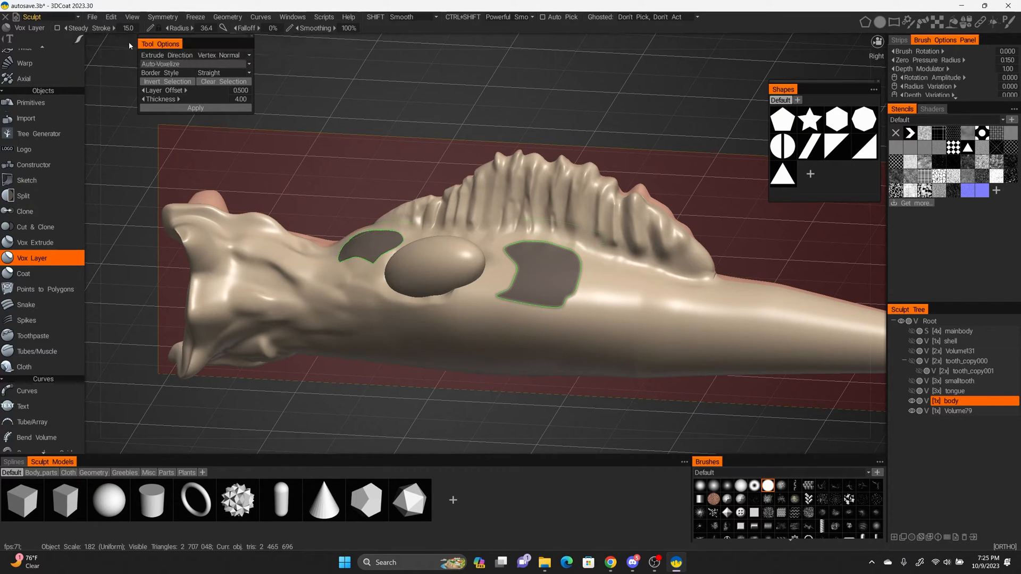
drag(522, 218, 531, 308)
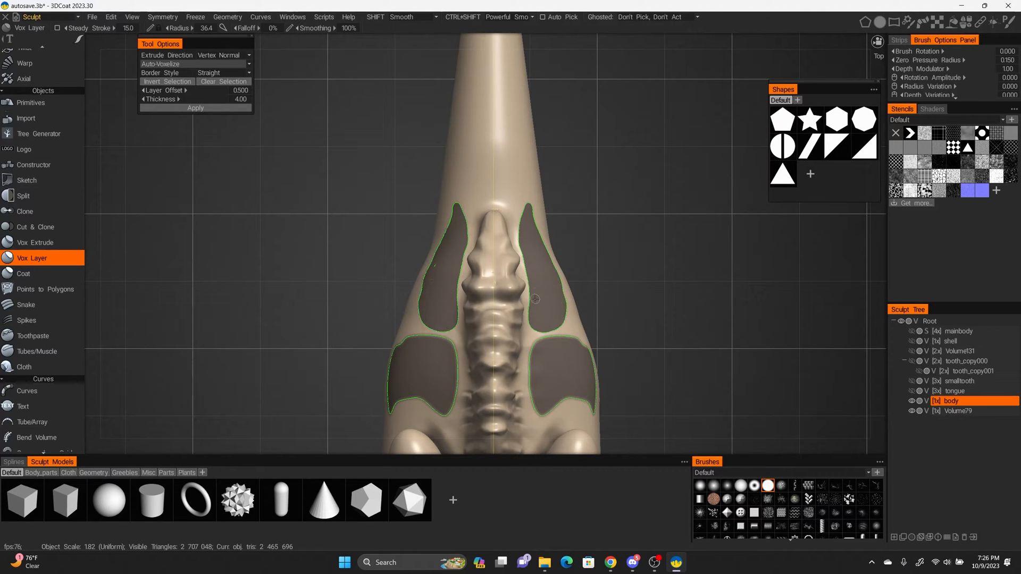
alt+drag(534, 253, 628, 191)
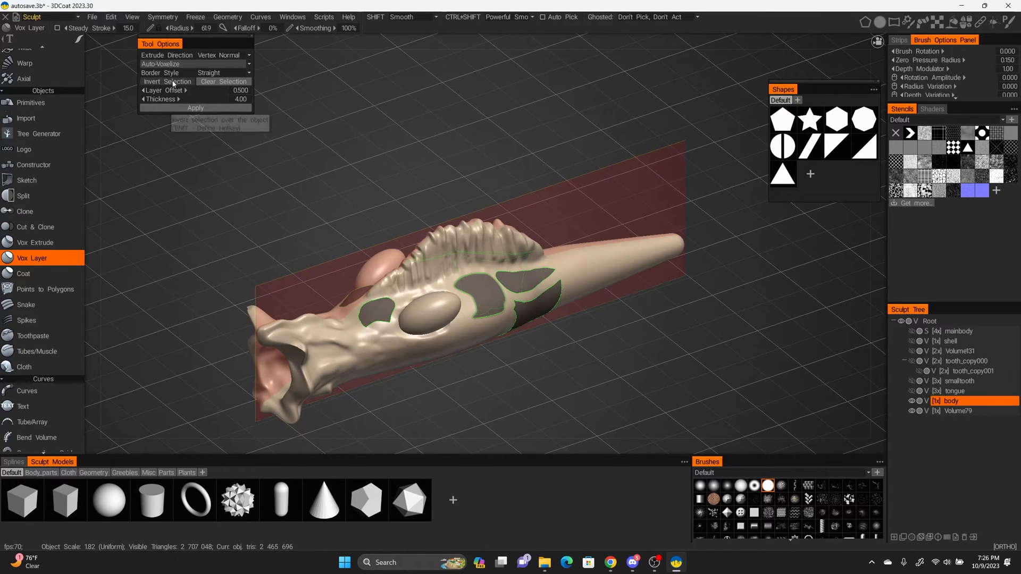
Extract the marked areas as shell plates with Vox Layer, using a layer offset of 1.10 and a thickness of 10
click(173, 82)
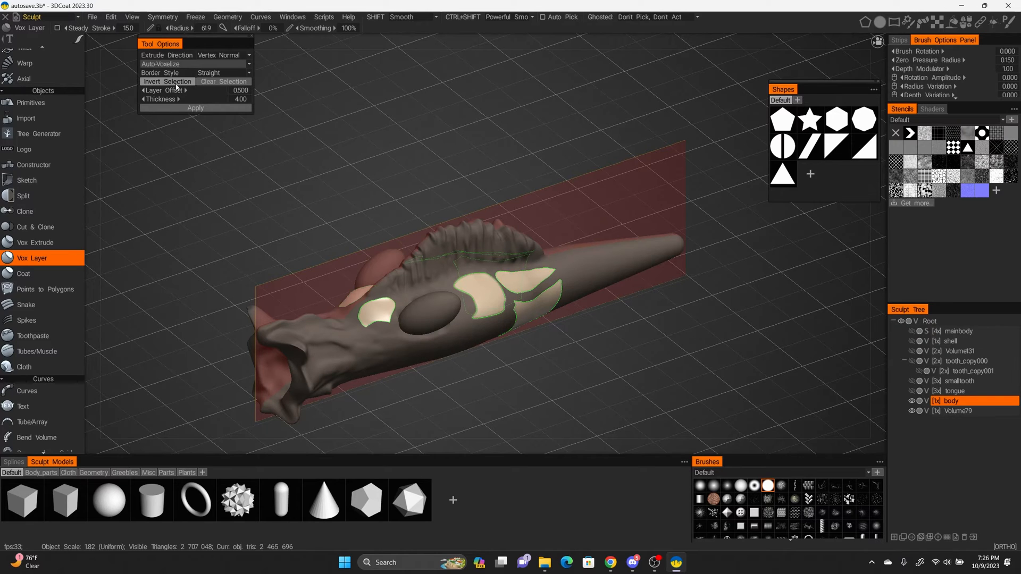
click(177, 82)
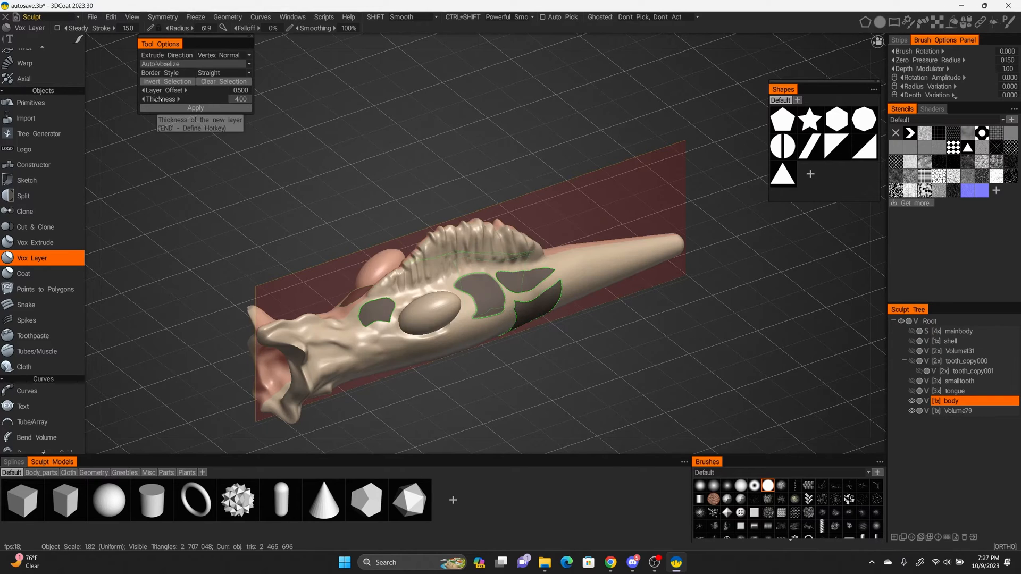
drag(158, 99, 168, 100)
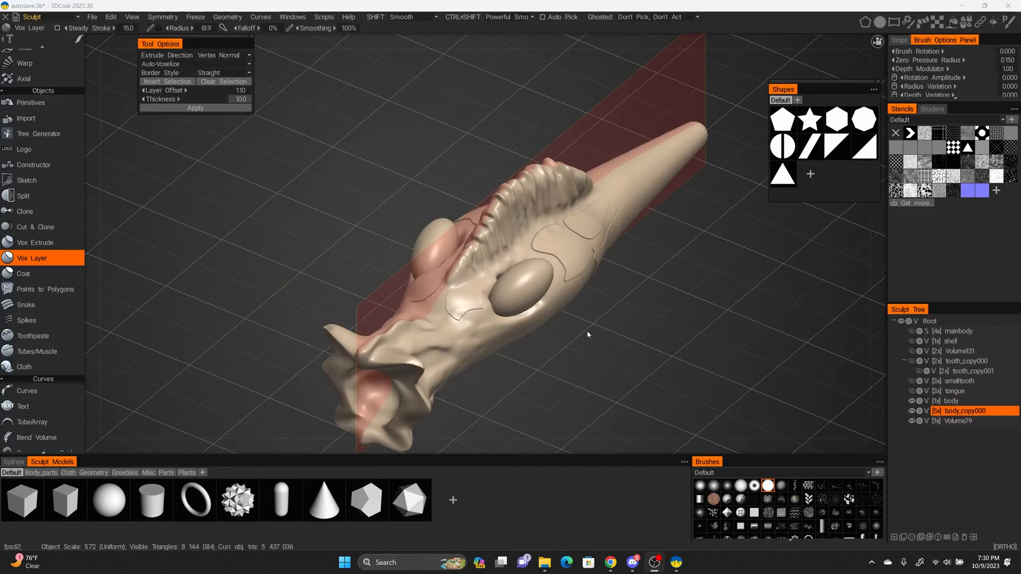
alt+drag(587, 334, 567, 301)
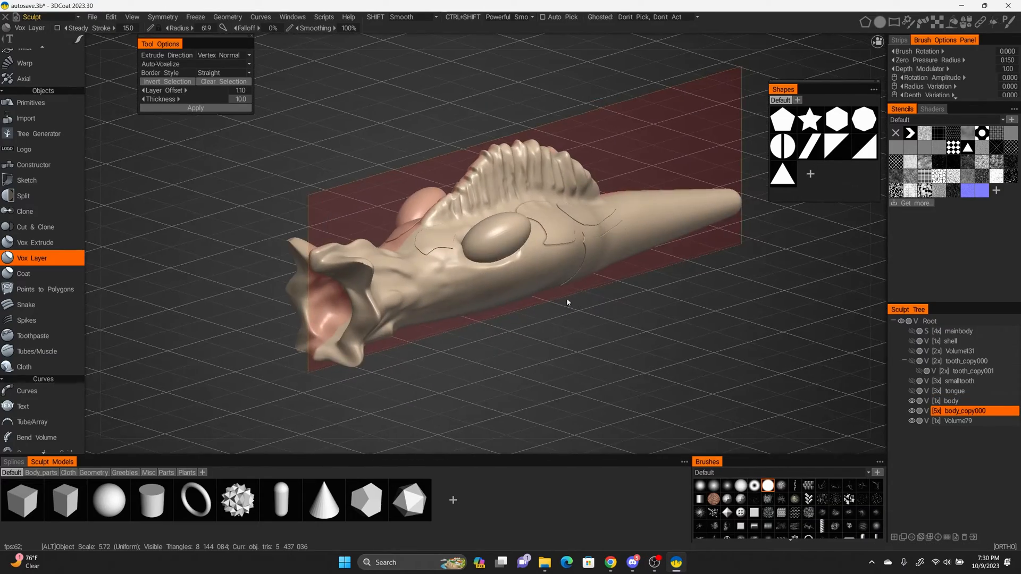
Select the mirrored plates between the eyes with Pose in Line mode, tilt them against the head surface, and clear the selection
alt+right_drag(568, 301, 715, 351)
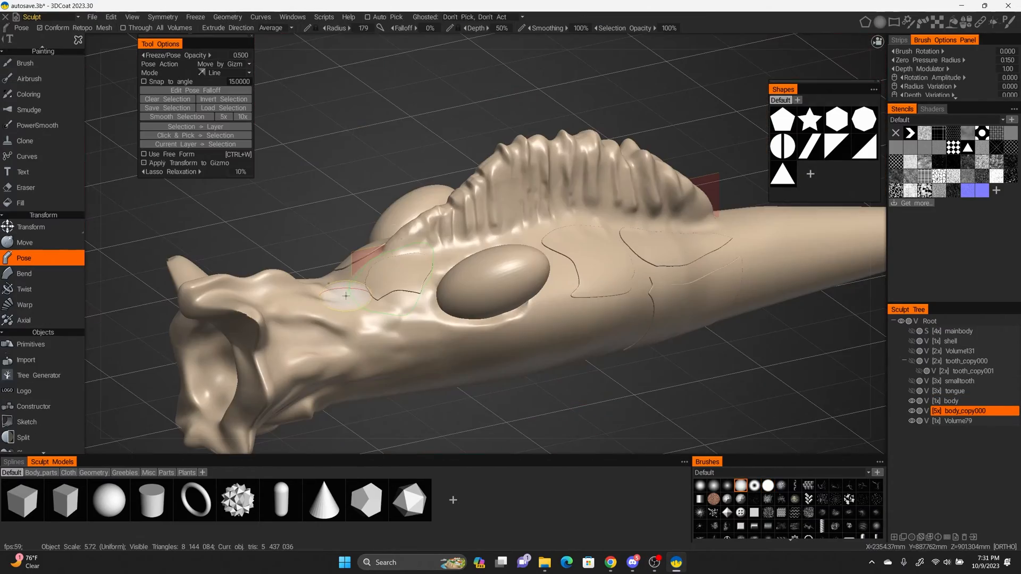
drag(346, 296, 435, 266)
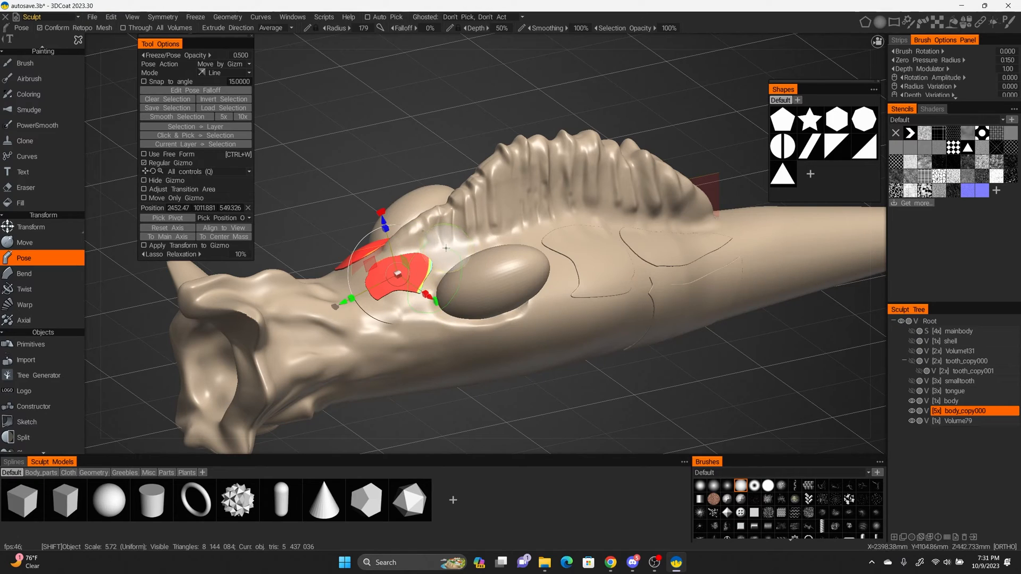
alt+drag(446, 248, 502, 285)
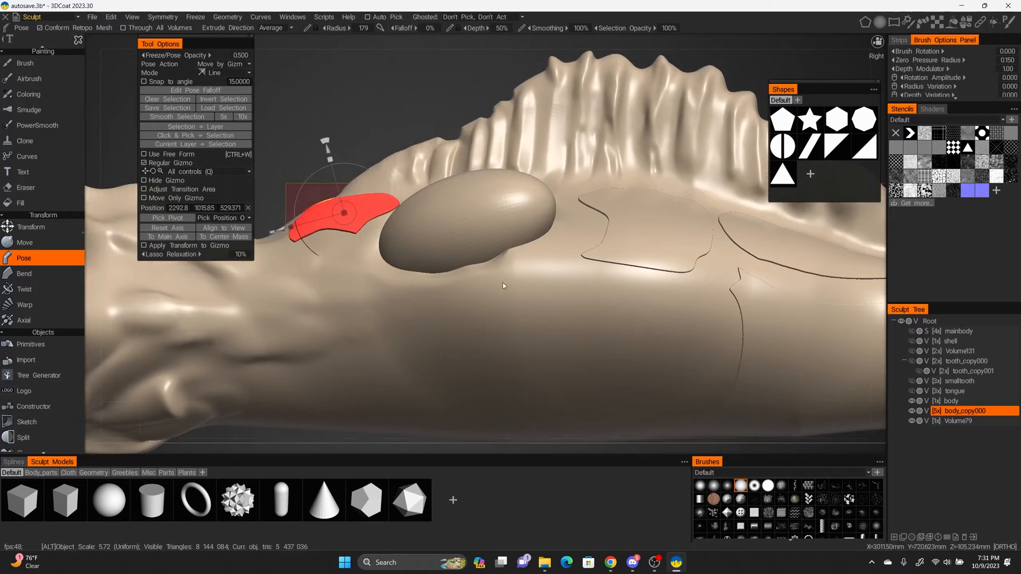
alt+middle_drag(503, 283, 654, 314)
alt+right_drag(654, 314, 654, 336)
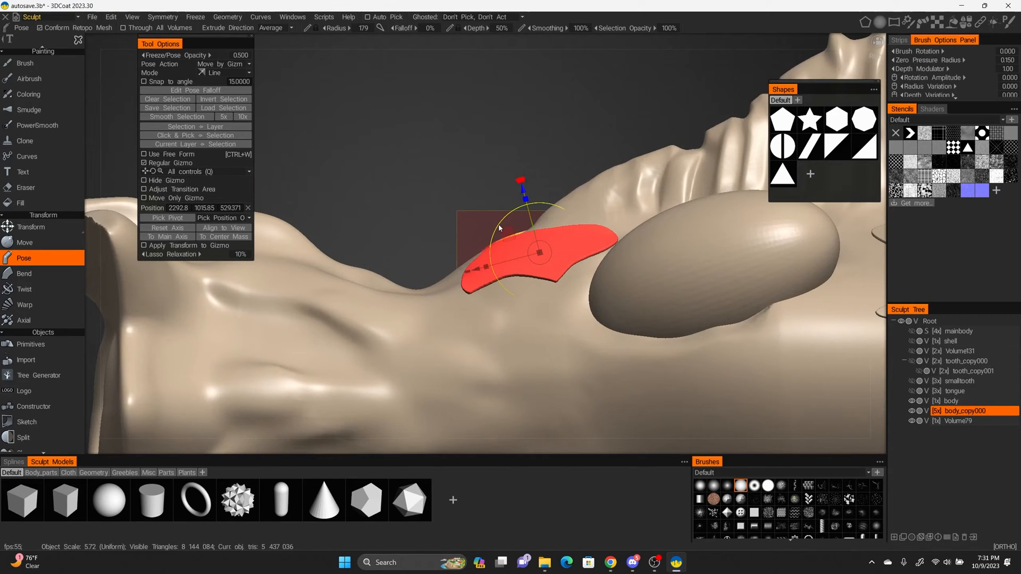
drag(495, 233, 585, 213)
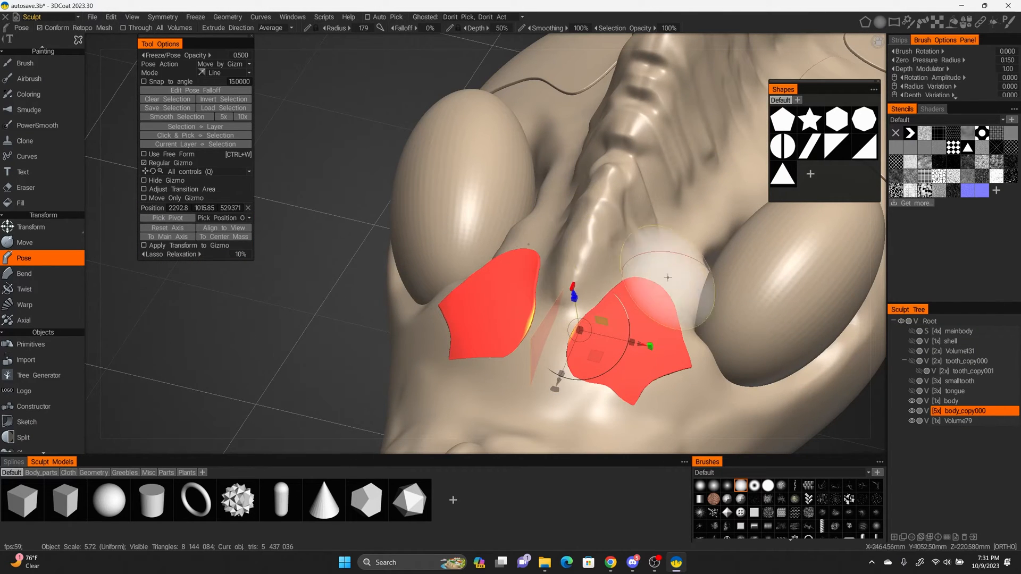
alt+right_drag(667, 277, 733, 325)
alt+middle_drag(733, 324, 656, 327)
alt+right_drag(656, 327, 649, 333)
alt+middle_drag(649, 333, 630, 337)
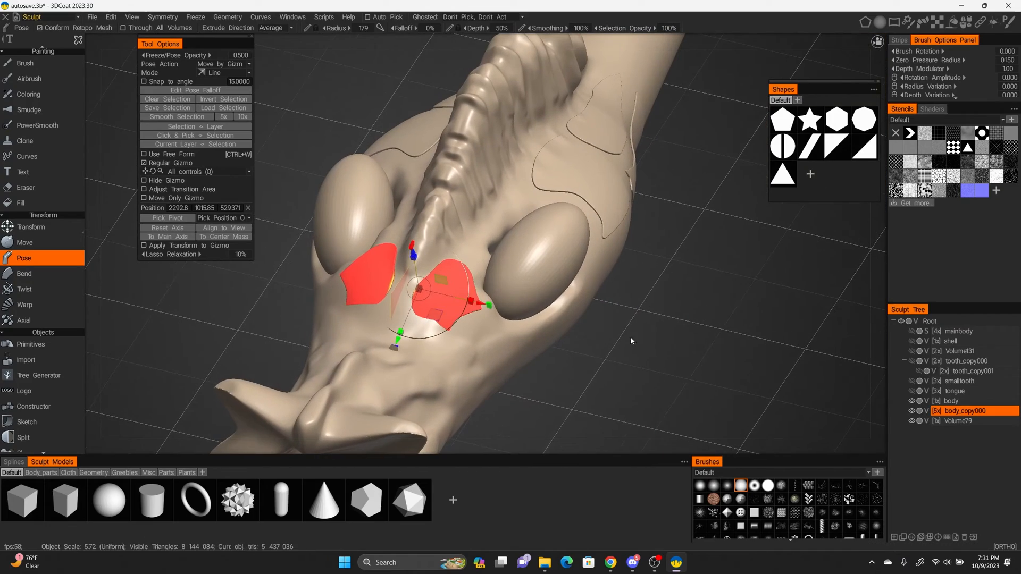
key(ctrl+d)
Select the shell plates behind the eyes with Pose, flare them outward from the body, and clear the selection
mouse_move(608, 350)
alt+mouse_down()
mouse_move(583, 355)
mouse_move(488, 332)
mouse_move(592, 340)
mouse_move(590, 244)
mouse_move(621, 266)
mouse_move(548, 250)
alt+mouse_up()
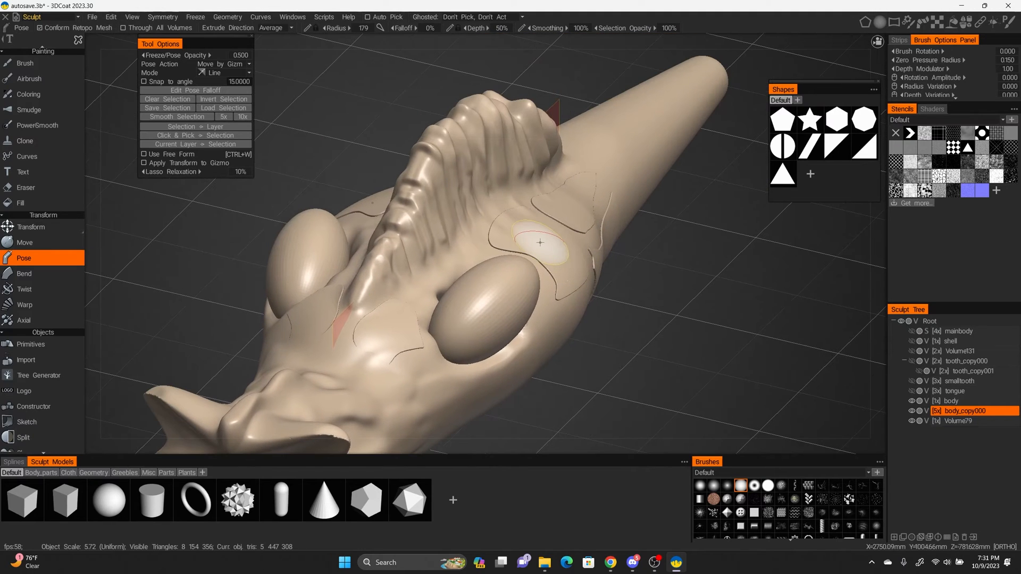
mouse_move(77, 42)
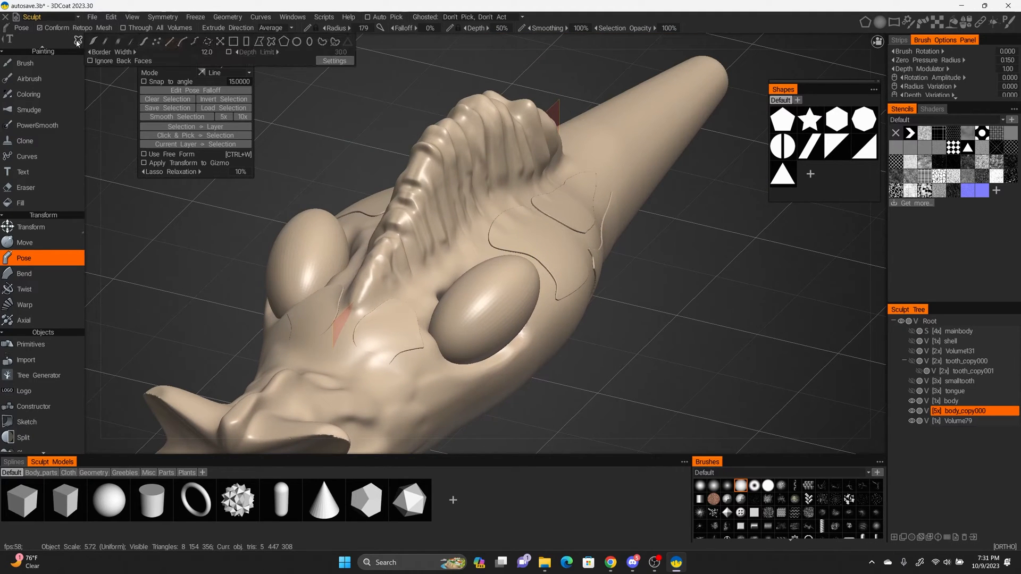
click(149, 47)
mouse_move(511, 206)
mouse_down()
mouse_move(506, 232)
mouse_move(564, 284)
mouse_move(652, 300)
mouse_move(420, 260)
mouse_move(422, 274)
mouse_up()
key(ctrl+z)
alt+drag(423, 274, 396, 289)
key(ctrl+d)
alt+drag(396, 290, 593, 310)
key(ctrl+d)
scroll(592, 310, down, 5)
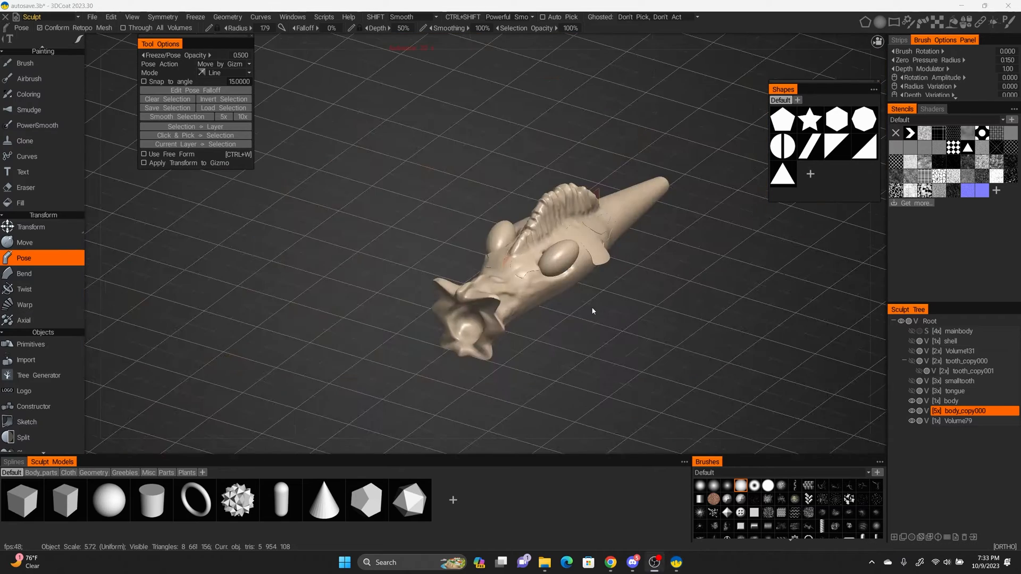
Scrape a notch into the front edge of the mirrored plates between the eyes, using Scrape with Soft Scrape off
scroll(592, 310, up, 8)
scroll(37, 164, up, 12)
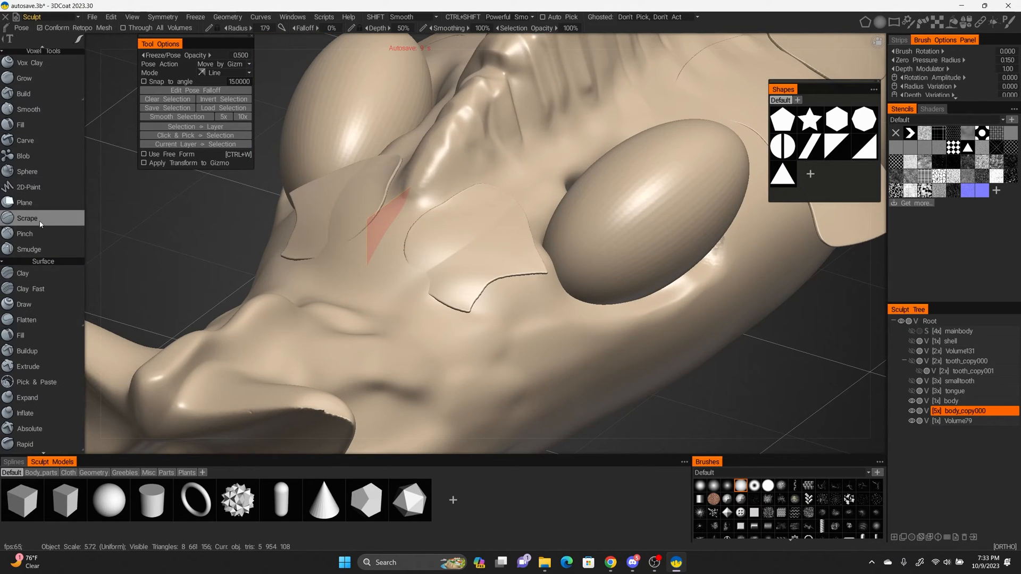
click(49, 213)
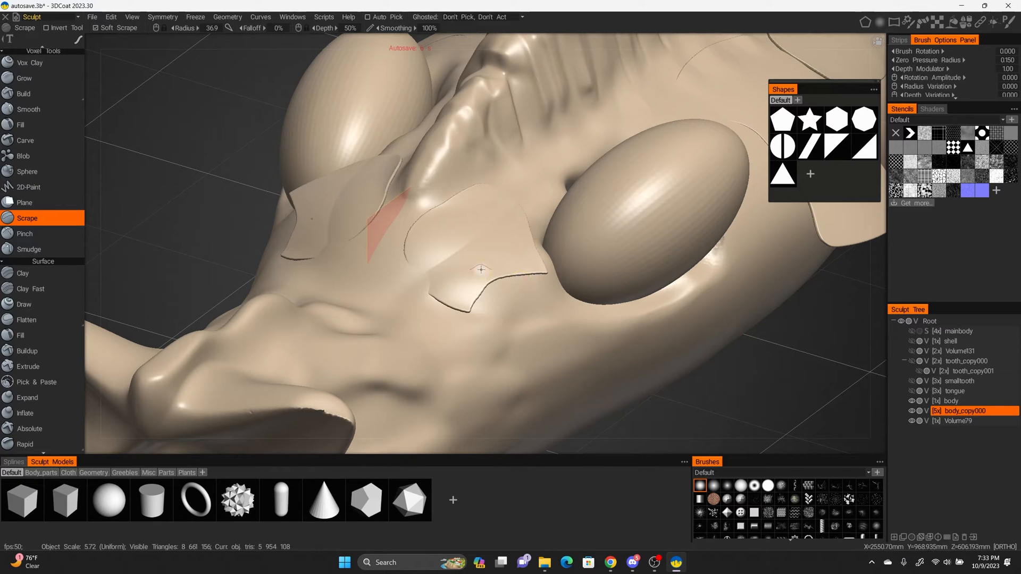
drag(471, 301, 509, 268)
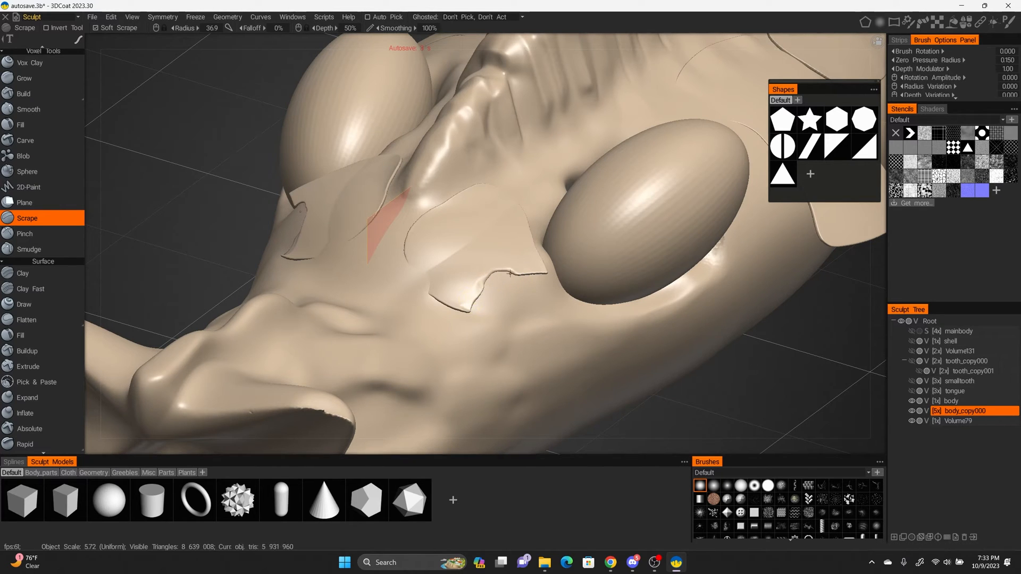
key(ctrl+z)
key(ctrl+z)
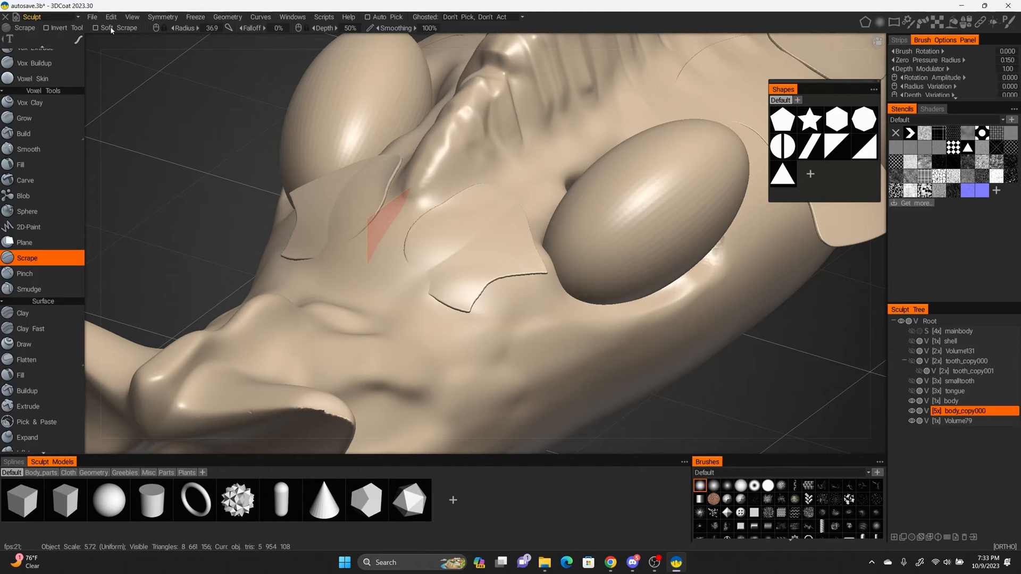
drag(490, 286, 476, 299)
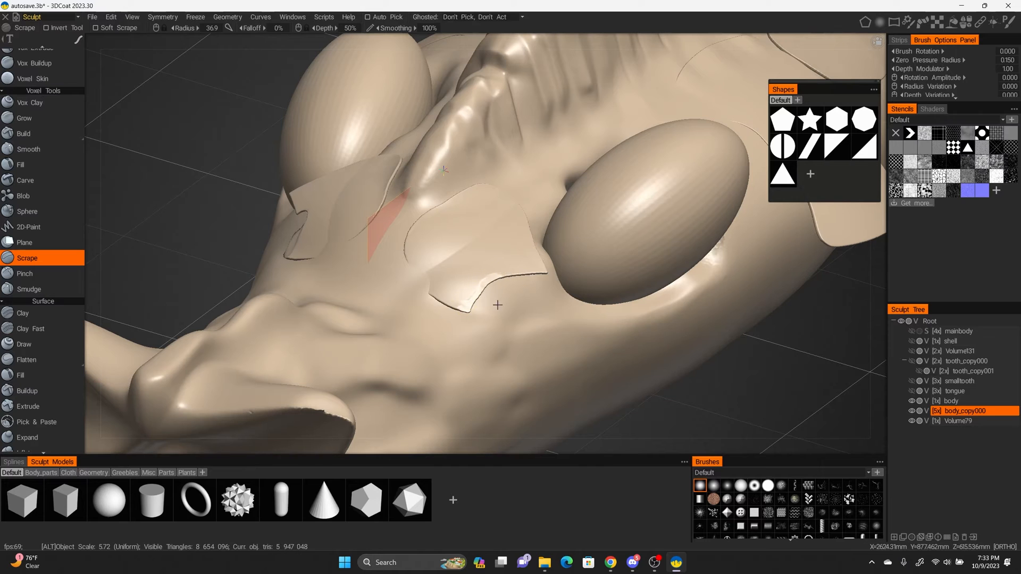
Try scraping the front and eye-side edges of the plates between the eyes, enlarging the brush radius to 80.5
alt+right_drag(510, 307, 562, 314)
mouse_move(562, 314)
alt+mouse_down()
mouse_move(621, 309)
mouse_move(372, 264)
mouse_move(401, 319)
mouse_move(442, 322)
mouse_move(415, 325)
mouse_move(406, 316)
mouse_move(439, 344)
mouse_move(425, 329)
mouse_move(463, 323)
mouse_move(473, 298)
mouse_move(503, 276)
alt+mouse_up()
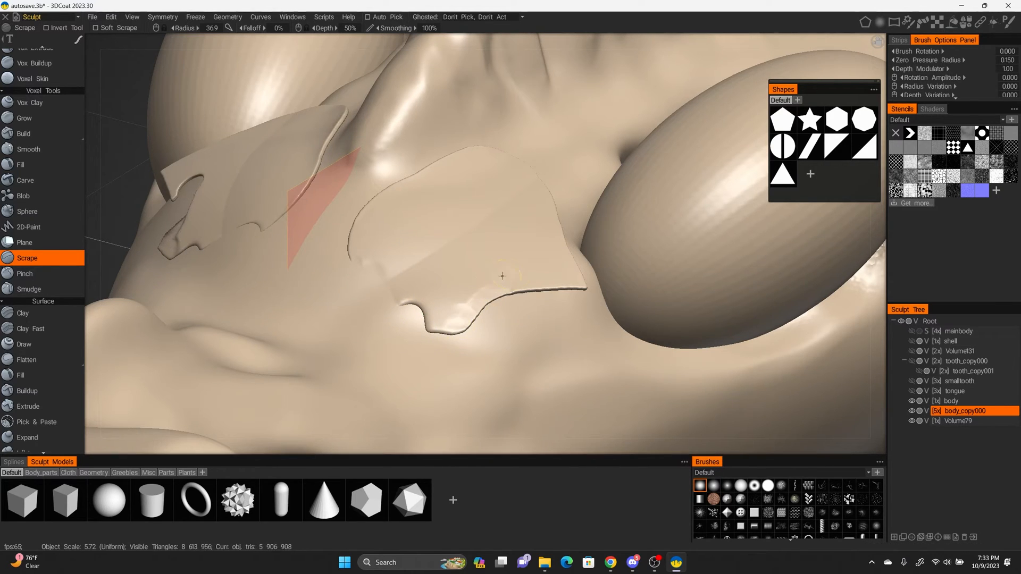
mouse_move(457, 307)
mouse_down()
mouse_move(517, 273)
mouse_move(520, 287)
mouse_move(570, 292)
mouse_move(496, 241)
mouse_up()
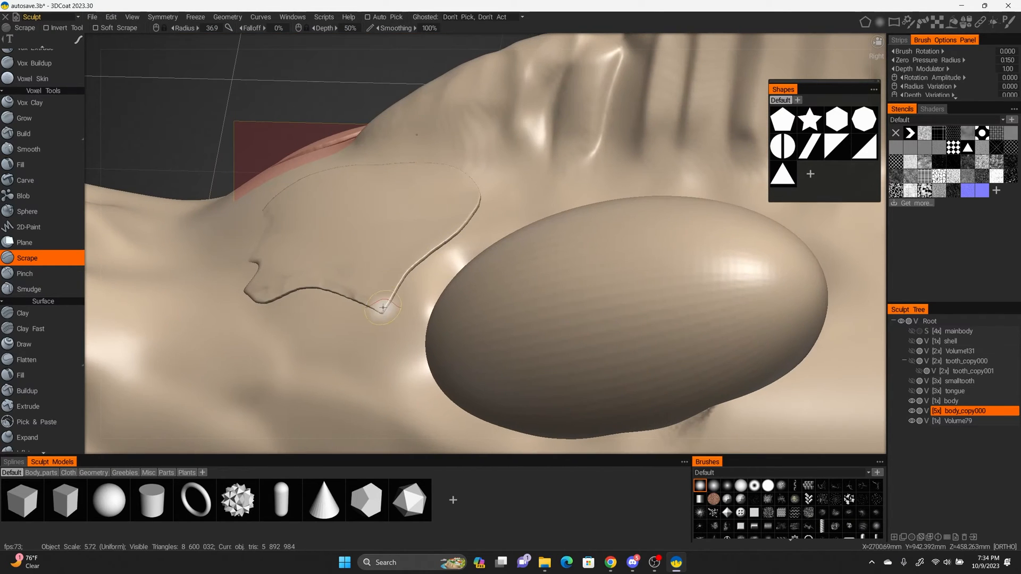
drag(382, 307, 413, 261)
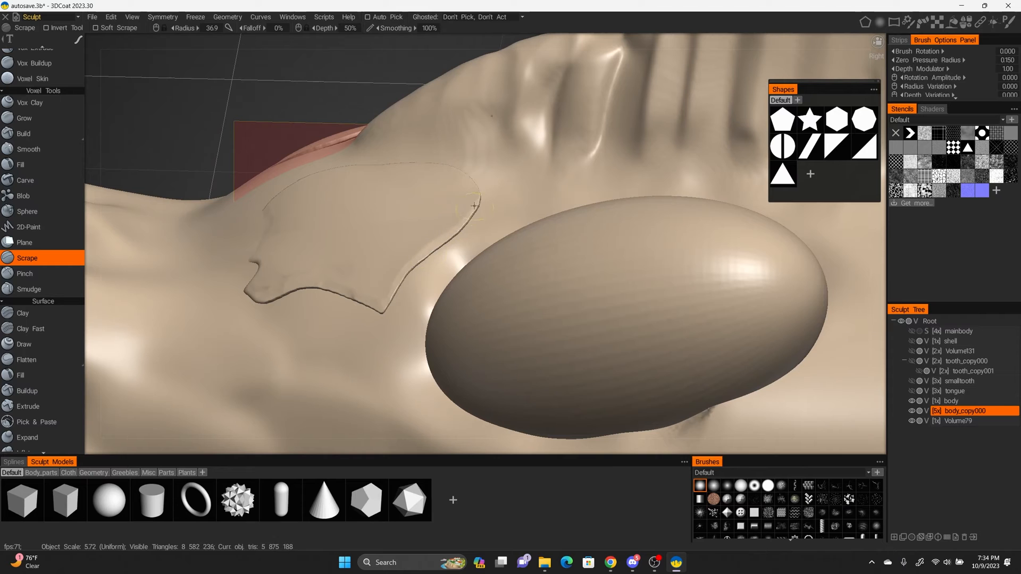
mouse_move(474, 206)
mouse_down()
mouse_move(455, 227)
mouse_move(461, 209)
mouse_up()
drag(408, 250, 404, 256)
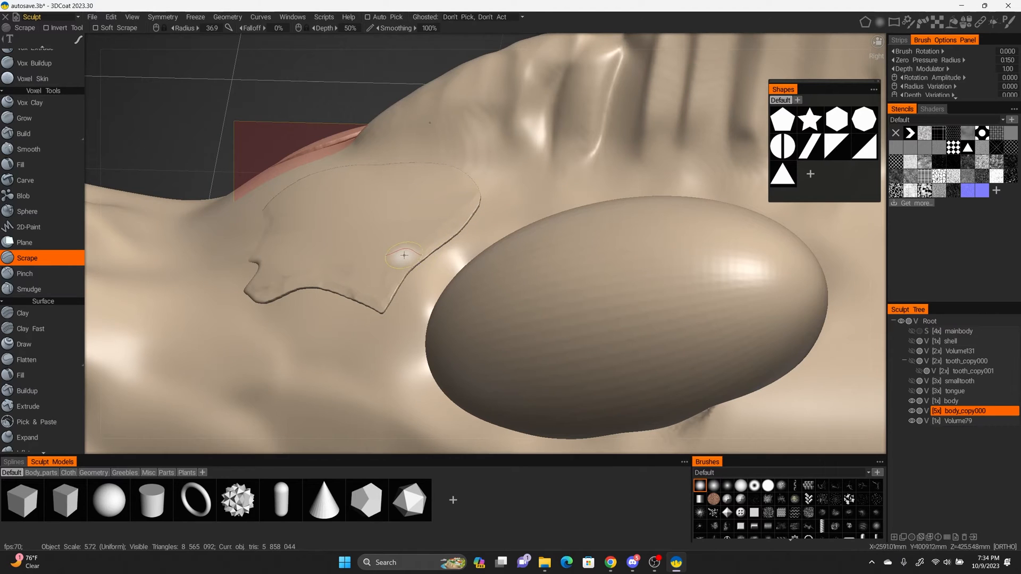
right_drag(401, 237, 405, 240)
drag(405, 241, 405, 251)
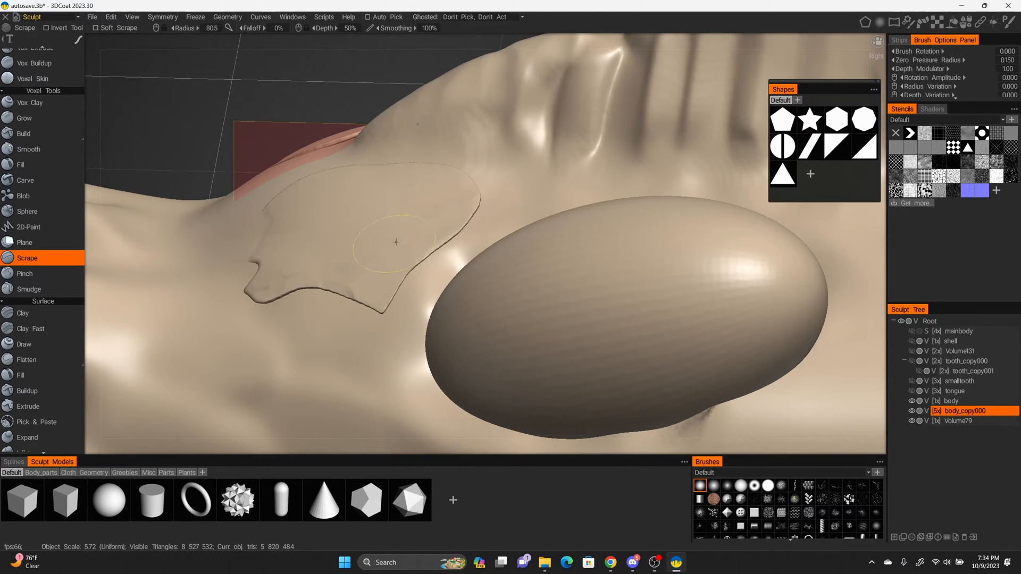
alt+drag(426, 208, 597, 189)
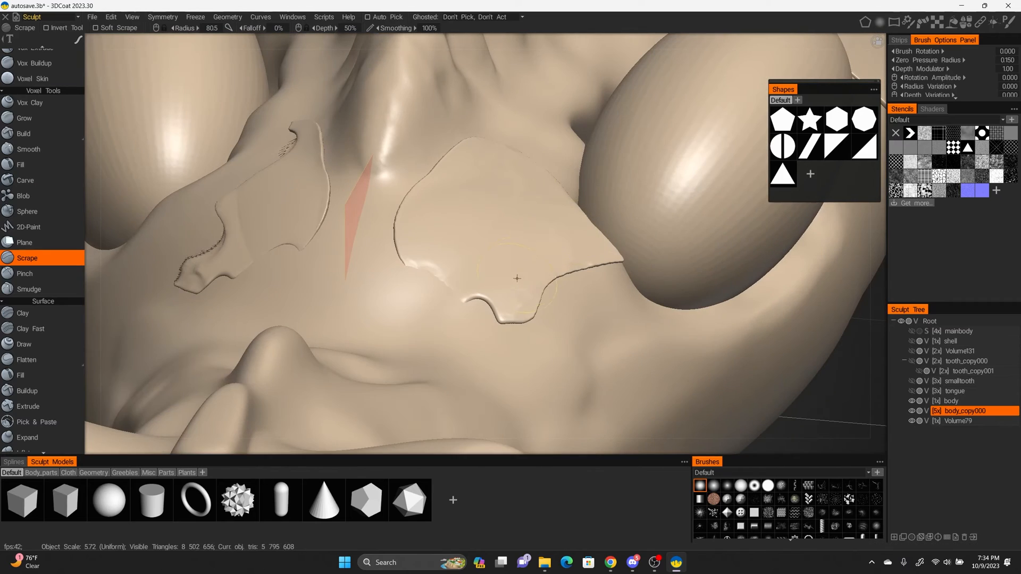
alt+drag(661, 166, 709, 210)
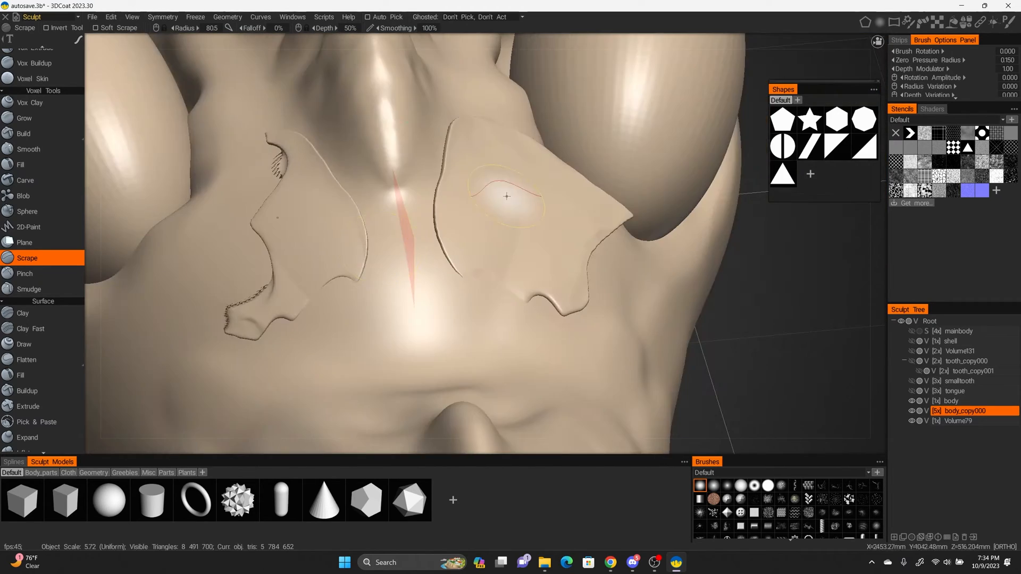
Undo the recent edge scrapes on the plates between the eyes, keeping only the first front notch
key(ctrl+z)
key(ctrl+z)
key(s)
alt+drag(556, 196, 649, 257)
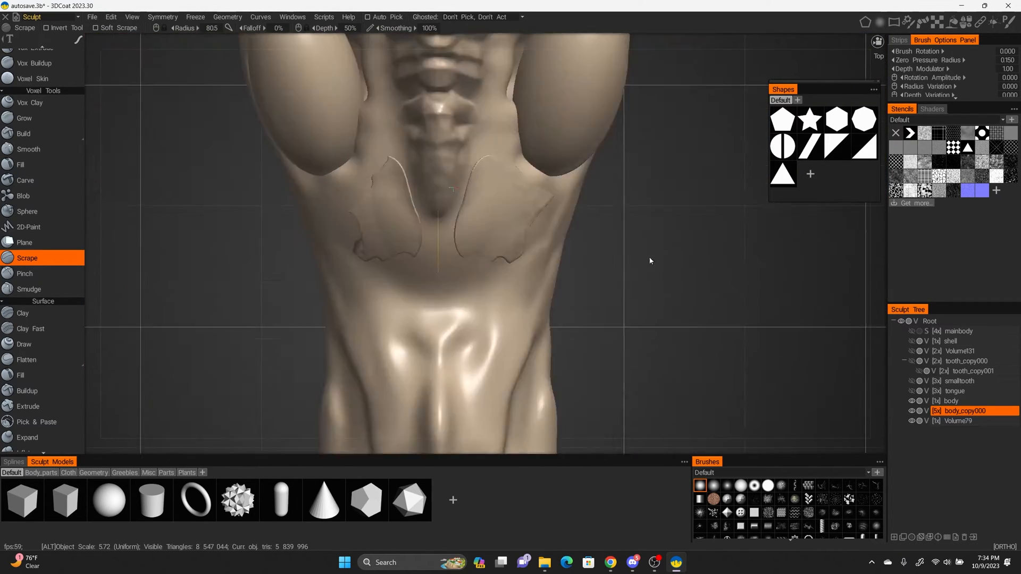
alt+right_drag(649, 258, 627, 255)
key(ctrl+z)
key(ctrl+z)
key(ctrl+z)
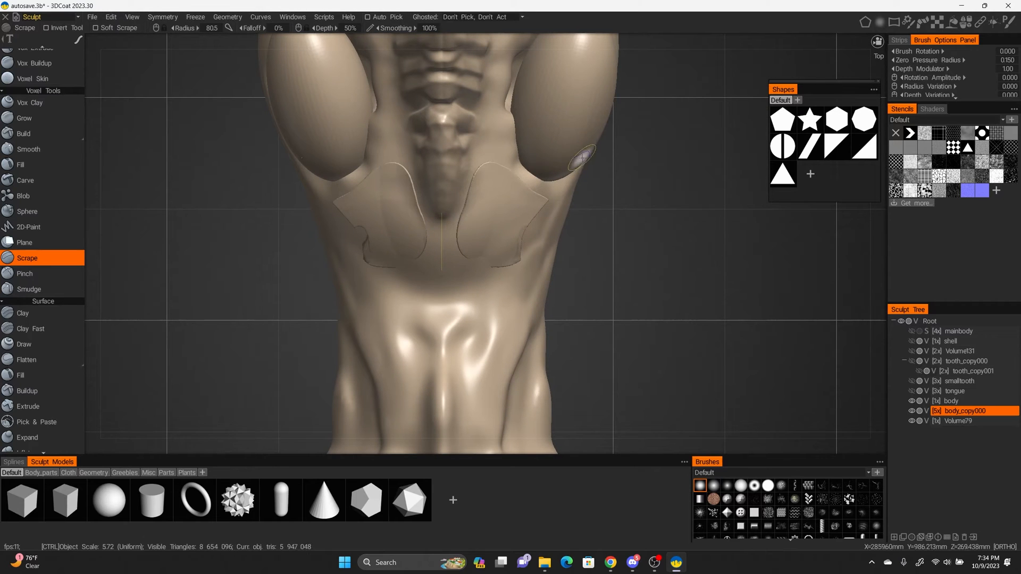
Roughen the eye-side edges of the plates between the eyes with Scrape
drag(546, 195, 525, 182)
alt+drag(600, 250, 500, 187)
alt+right_drag(494, 228, 457, 197)
alt+drag(426, 189, 470, 234)
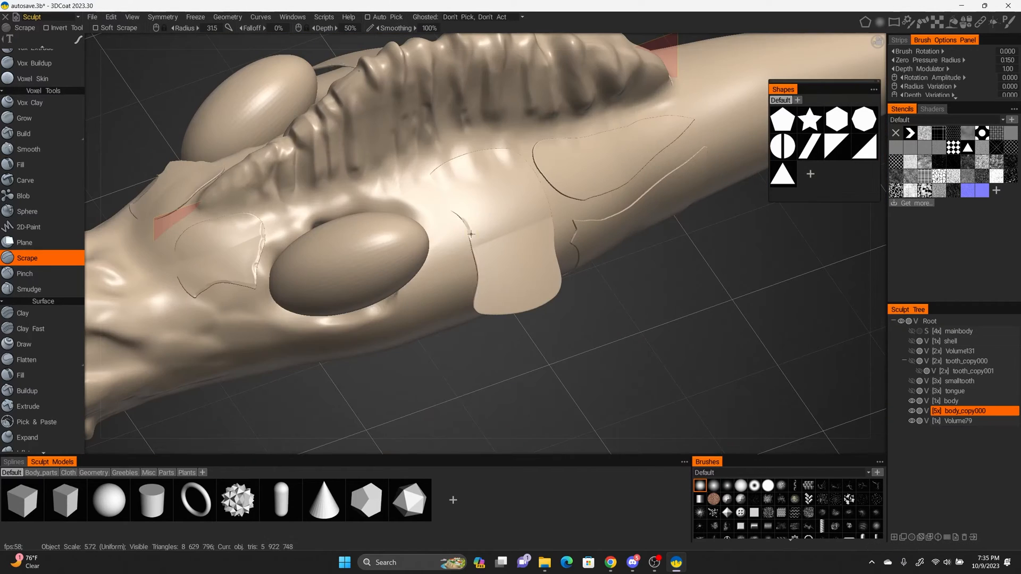
Scrape the edges of the shell plates behind the eyes and along the flanks into broken, ragged outlines
alt+drag(483, 314, 524, 380)
key(c)
mouse_move(431, 355)
mouse_down()
mouse_move(448, 386)
mouse_move(753, 187)
mouse_move(737, 194)
mouse_up()
key(p)
alt+drag(502, 205, 595, 250)
drag(414, 261, 467, 263)
drag(456, 204, 469, 190)
drag(495, 239, 486, 245)
alt+drag(574, 224, 658, 296)
key(ctrl+d)
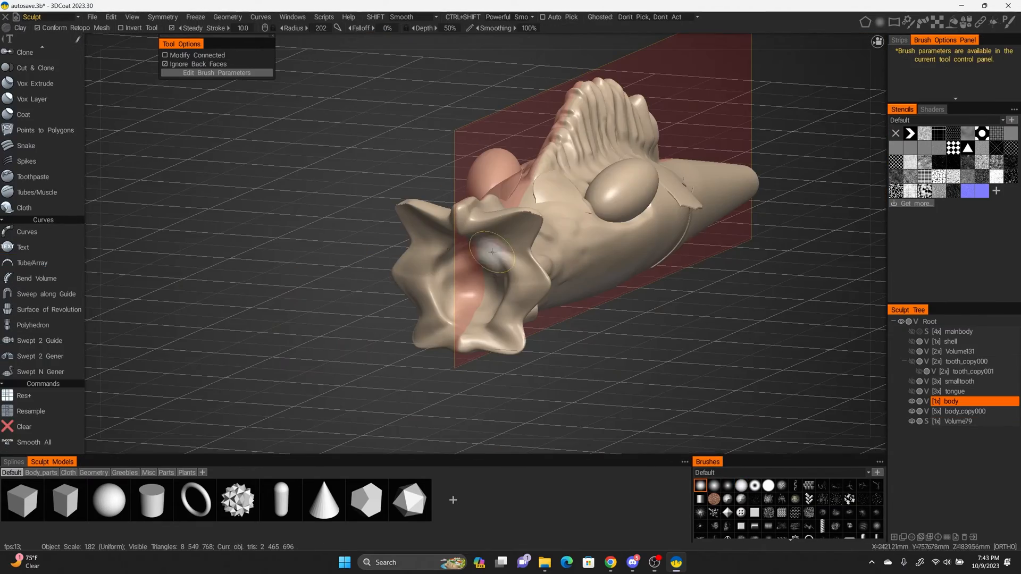
Draw a mirrored Hemisphere-profile curve on the body around the mouth opening, from its upper centre to its lower centre
click(29, 232)
alt+drag(563, 244, 408, 289)
alt+right_drag(455, 281, 574, 315)
alt+middle_drag(574, 314, 552, 245)
scroll(520, 201, down, 15)
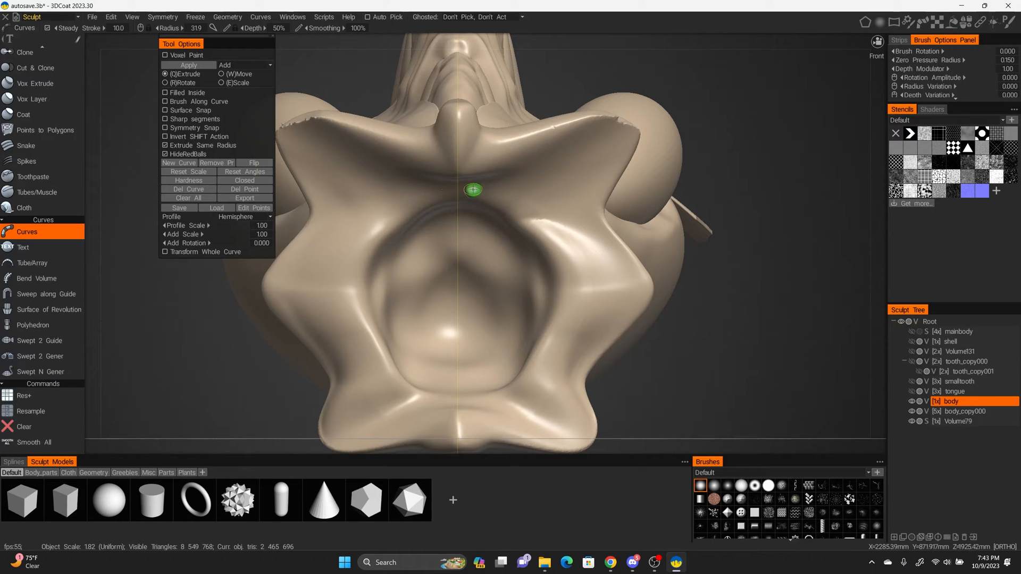
click(518, 204)
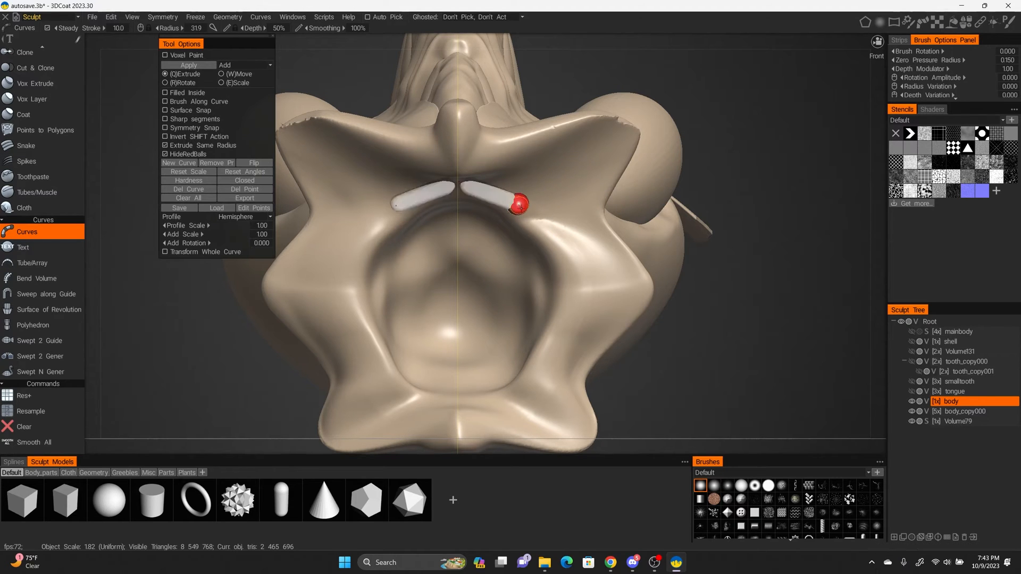
click(547, 236)
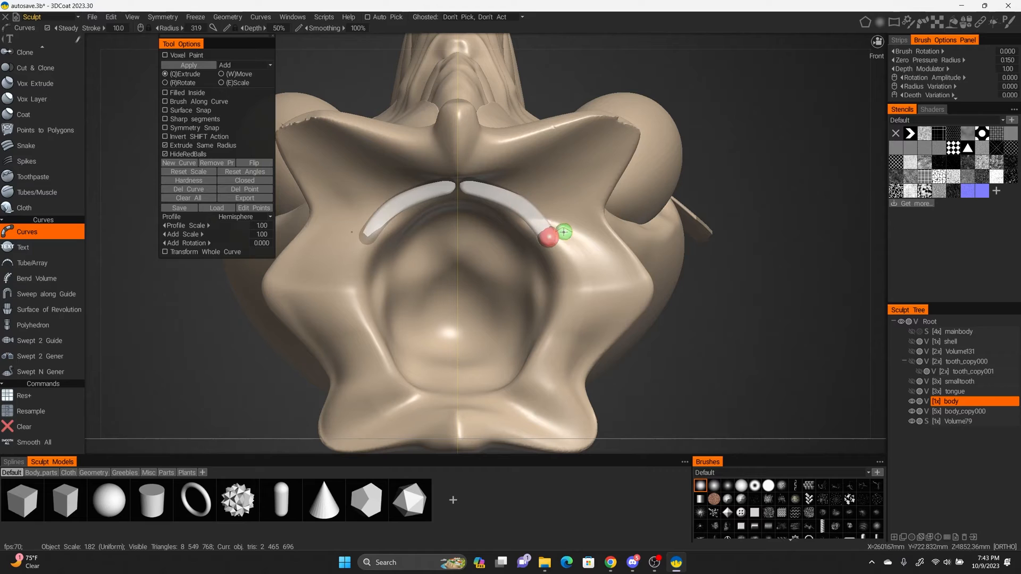
click(568, 287)
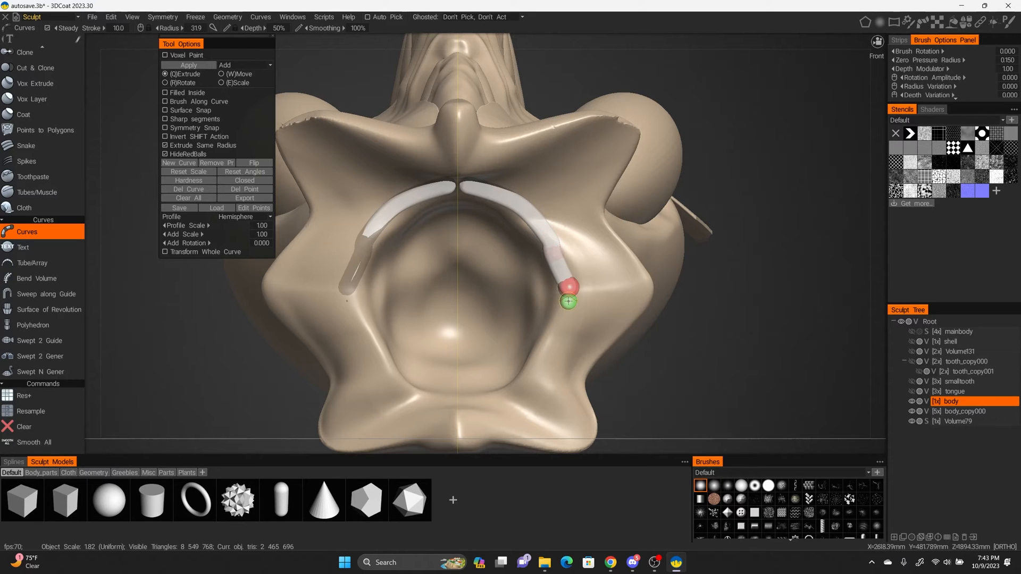
click(568, 314)
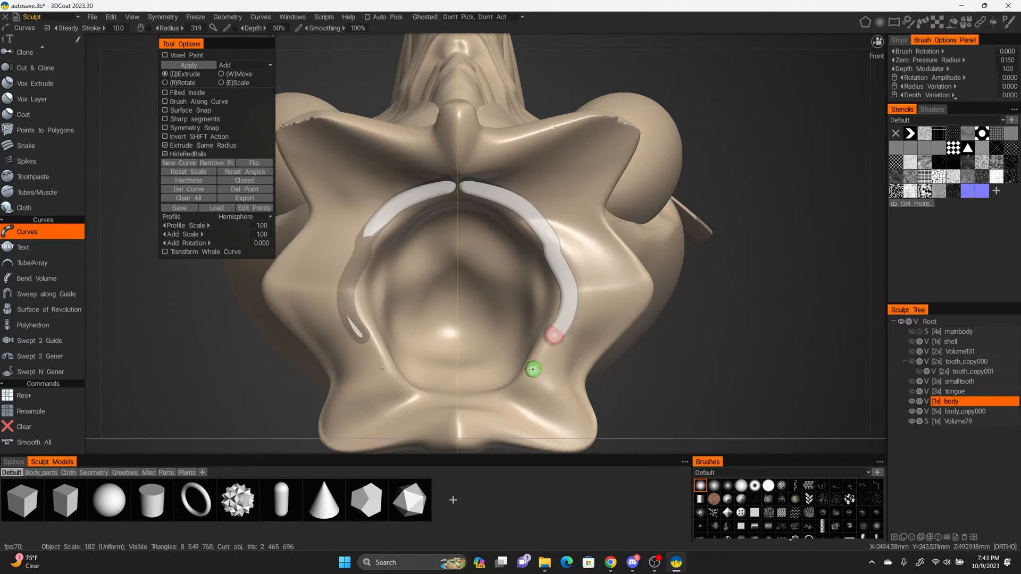
click(534, 368)
click(501, 393)
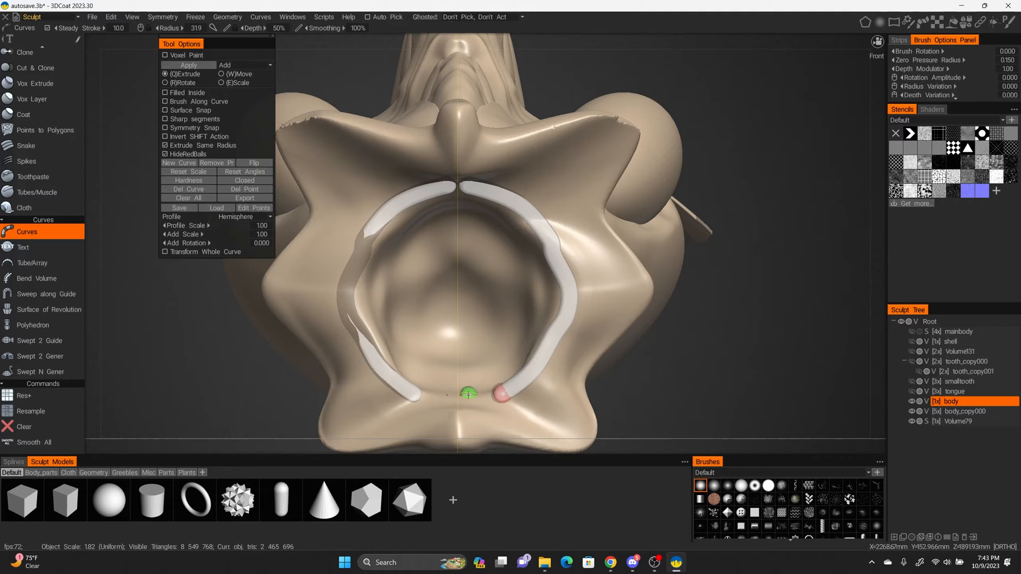
click(457, 401)
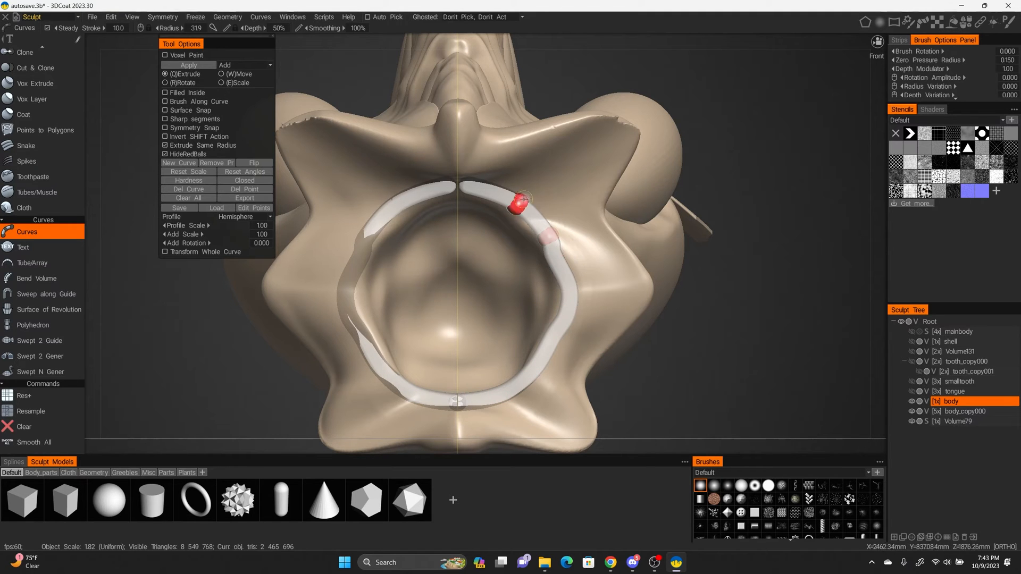
Apply the mouth curve to the body as a raised ring, and undo it
alt+drag(594, 248, 594, 222)
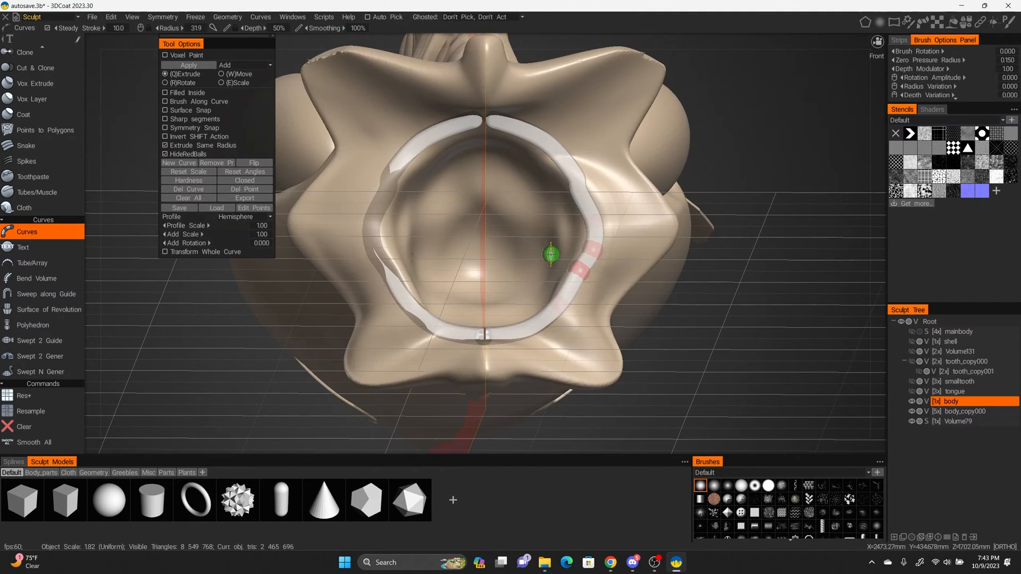
right_drag(663, 210, 652, 231)
mouse_move(652, 231)
alt+mouse_down()
mouse_move(679, 234)
mouse_move(667, 236)
alt+mouse_up()
key(Return)
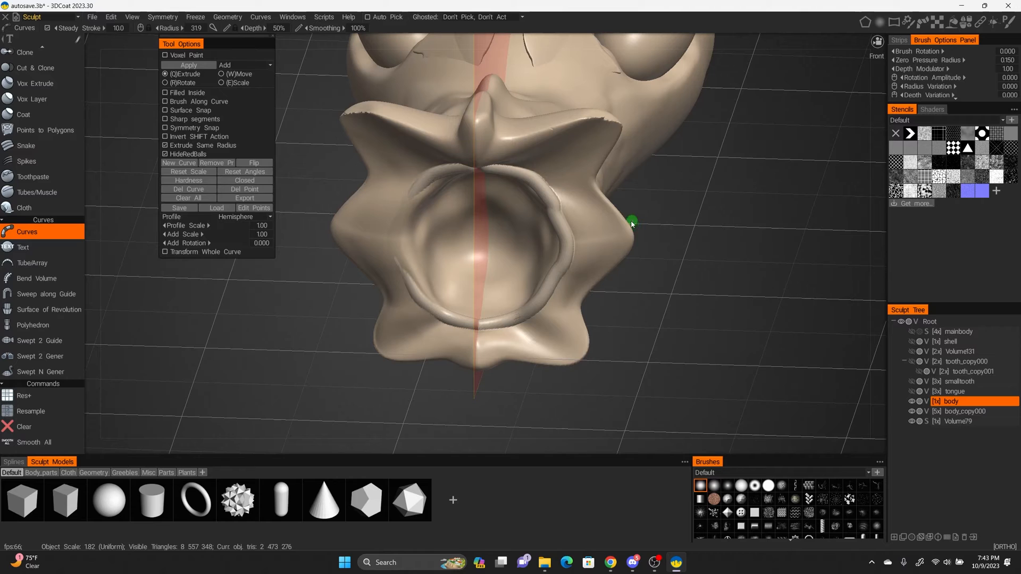
mouse_move(632, 223)
right_down()
mouse_move(681, 223)
mouse_move(733, 200)
mouse_move(695, 201)
right_up()
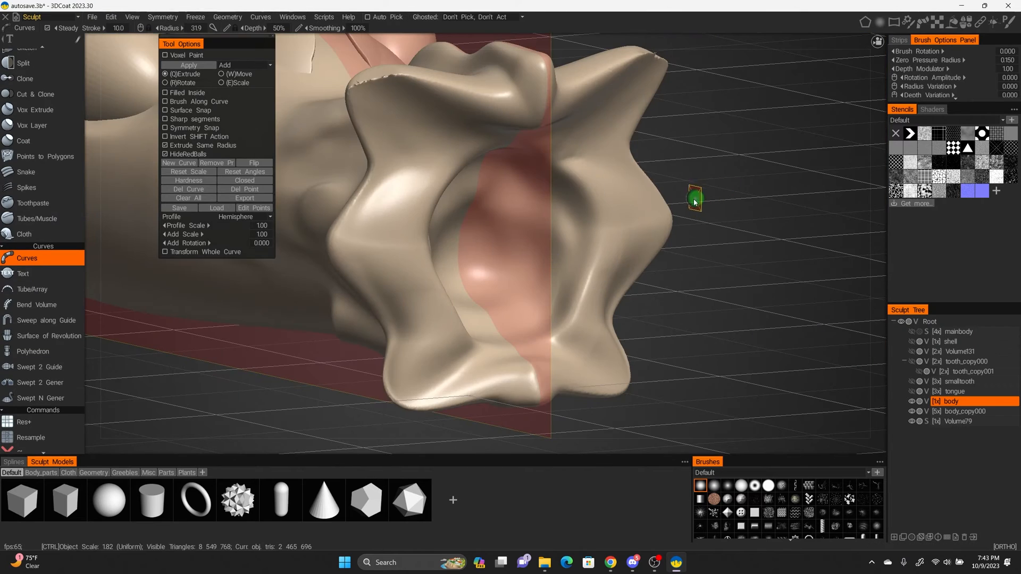
Set X-axis mirror symmetry for the body layer, picking the symmetry plane's position from the bound box
right_click(951, 401)
click(960, 400)
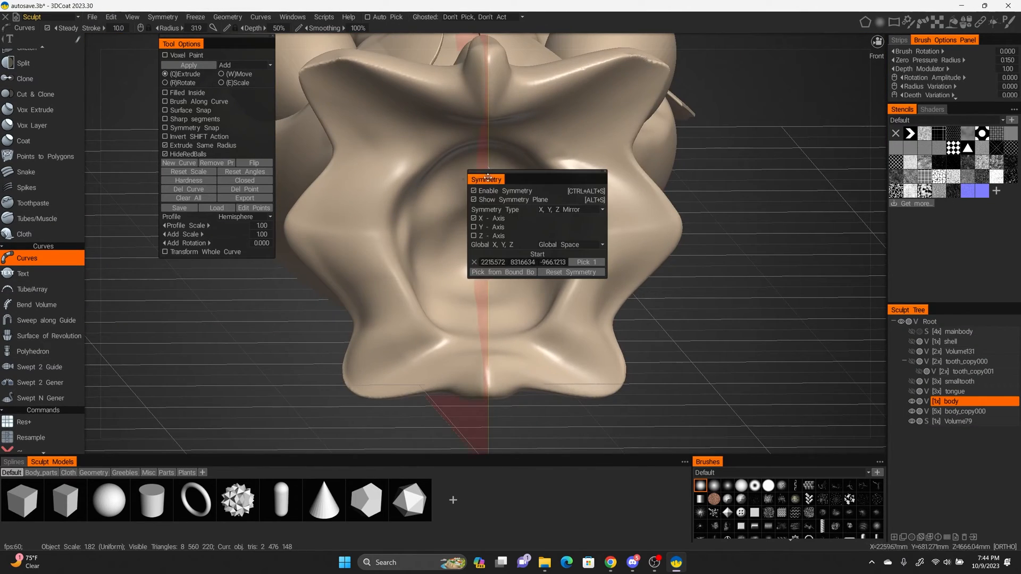
right_drag(665, 228, 660, 332)
key(s)
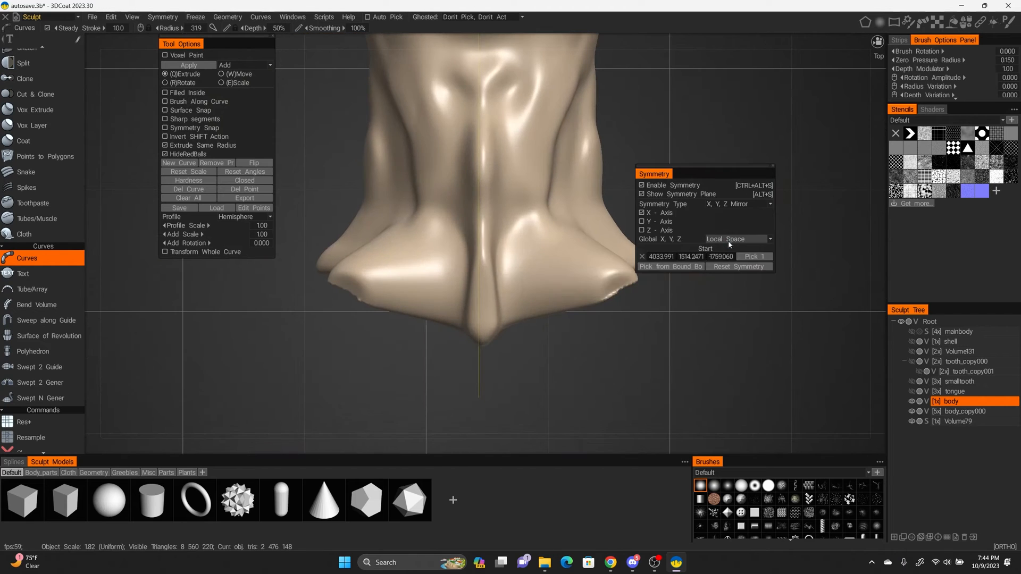
click(689, 268)
key(s)
right_drag(506, 278, 486, 145)
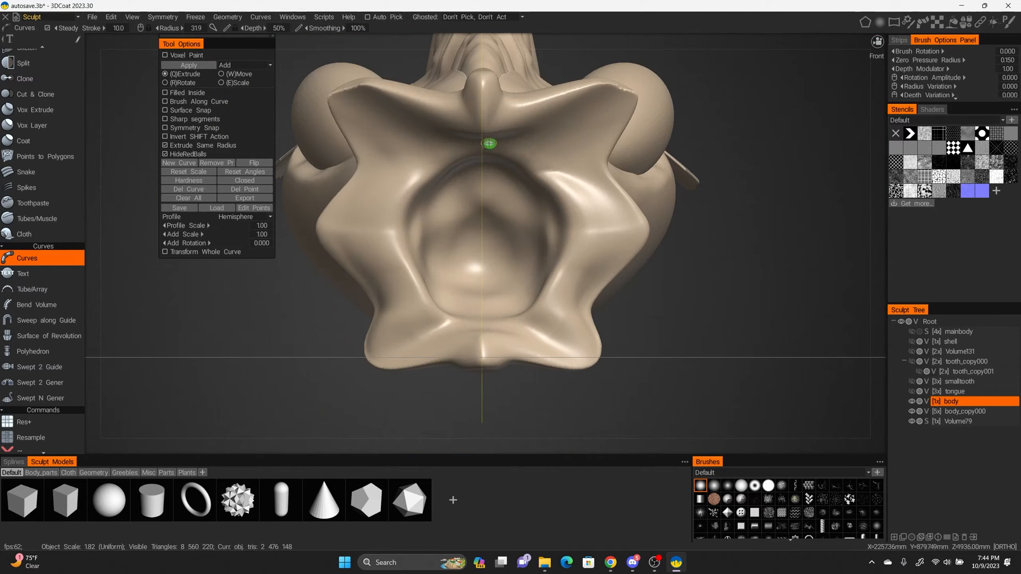
Redraw the mirrored curve around the mouth opening and apply symmetry to it so each half can be edited separately
mouse_move(485, 145)
mouse_down()
mouse_move(572, 246)
mouse_move(485, 317)
mouse_up()
key(s)
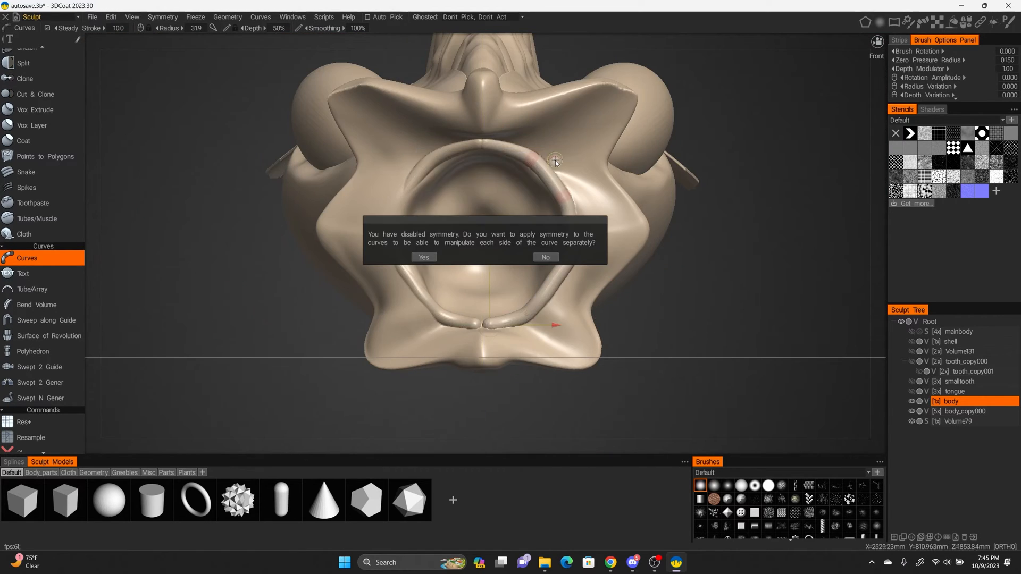
click(423, 257)
click(412, 186)
right_drag(441, 239, 468, 213)
Turn off symmetry and join the two halves of the mouth curve across the gap at the bottom of the opening
key(s)
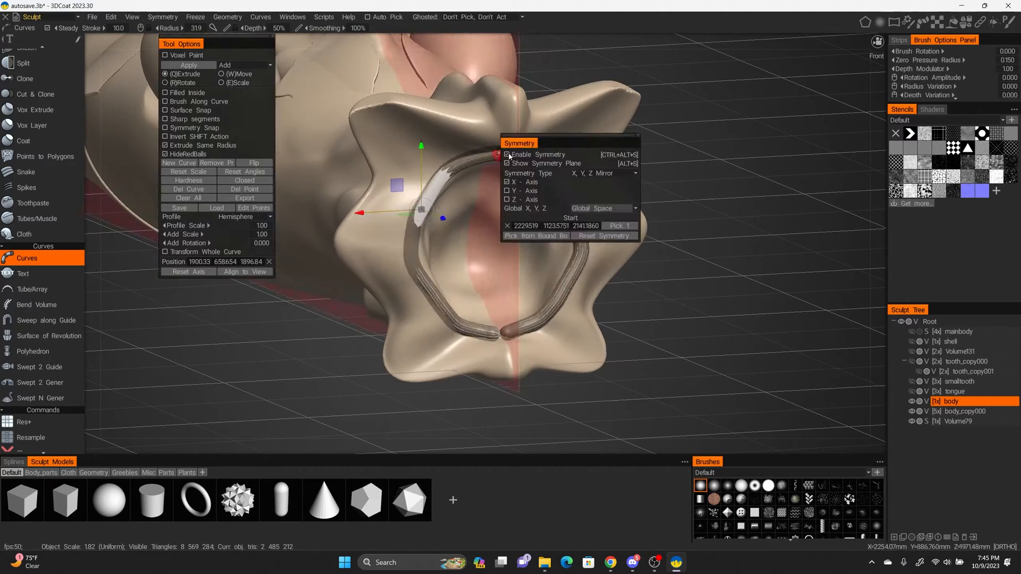
click(509, 155)
click(413, 263)
click(462, 324)
right_drag(478, 330, 563, 341)
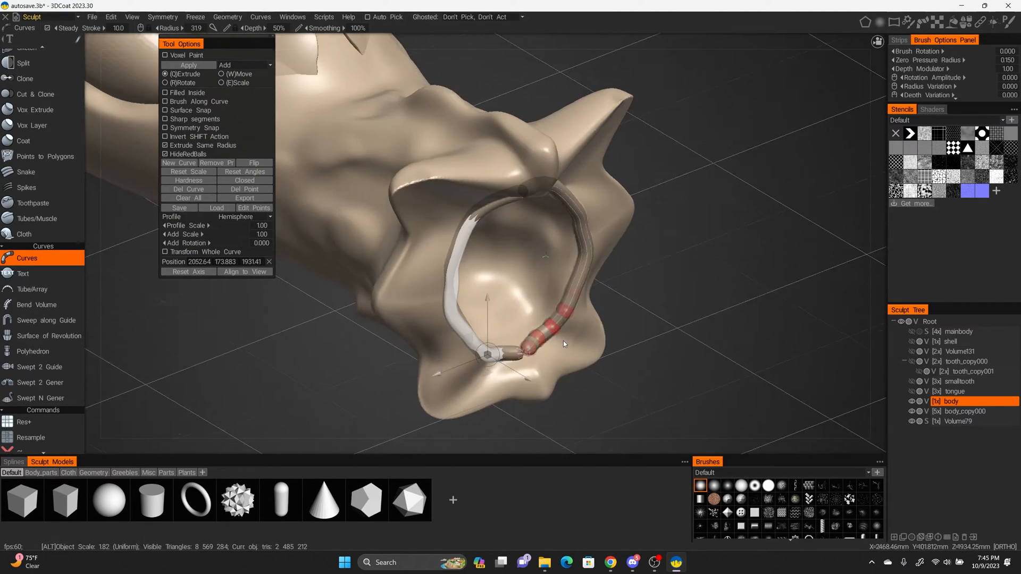
click(528, 351)
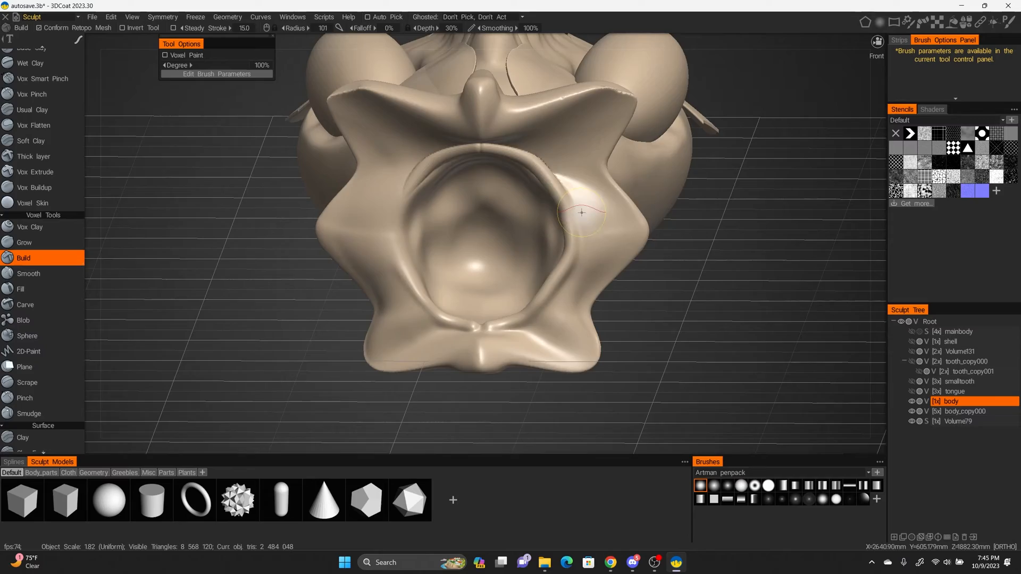
Pull the mouth rim into points at its upper and lower centre with Move
right_drag(581, 212, 446, 161)
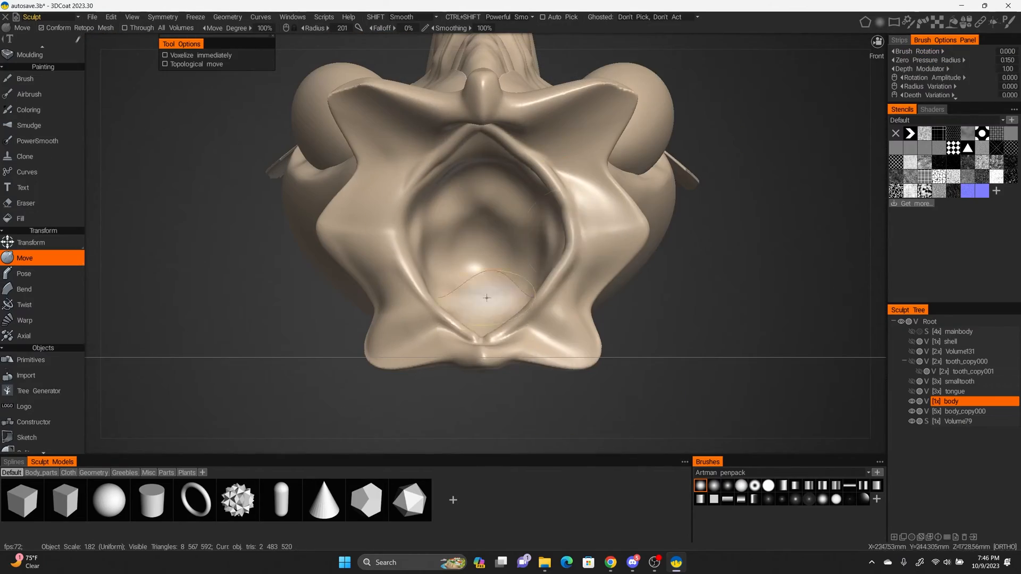
right_drag(479, 358, 542, 232)
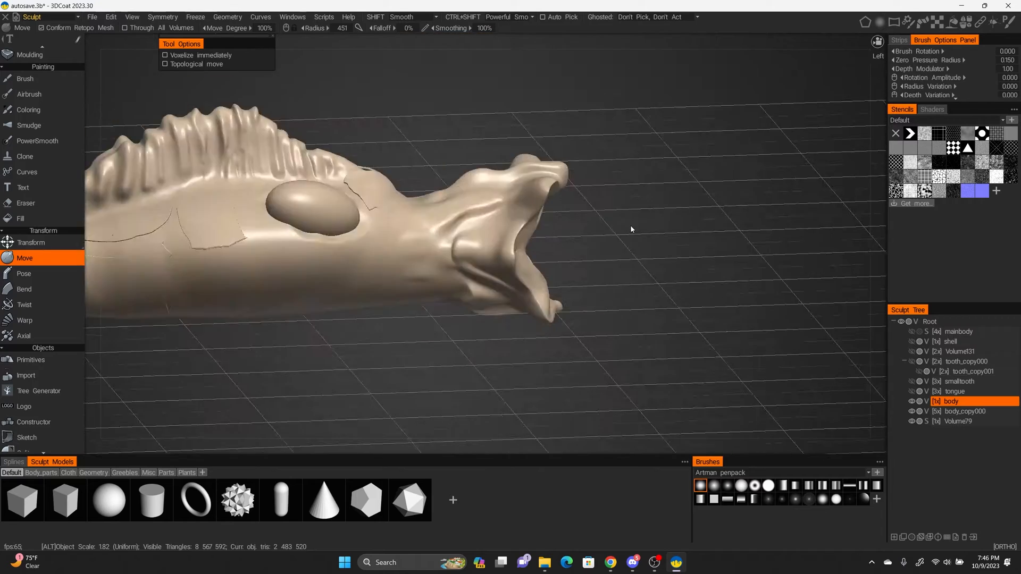
Shape the mouth rim into broad, flared corner and side lobes around the opening with Move
mouse_move(630, 225)
right_down()
mouse_move(548, 201)
mouse_move(565, 207)
right_up()
mouse_move(580, 198)
mouse_down()
mouse_move(547, 312)
mouse_move(497, 358)
mouse_up()
mouse_move(592, 230)
mouse_down()
mouse_move(577, 181)
mouse_move(543, 140)
mouse_up()
mouse_move(400, 161)
mouse_down()
mouse_move(378, 252)
mouse_move(404, 300)
mouse_up()
mouse_move(462, 109)
mouse_down()
mouse_move(398, 167)
mouse_move(444, 120)
mouse_up()
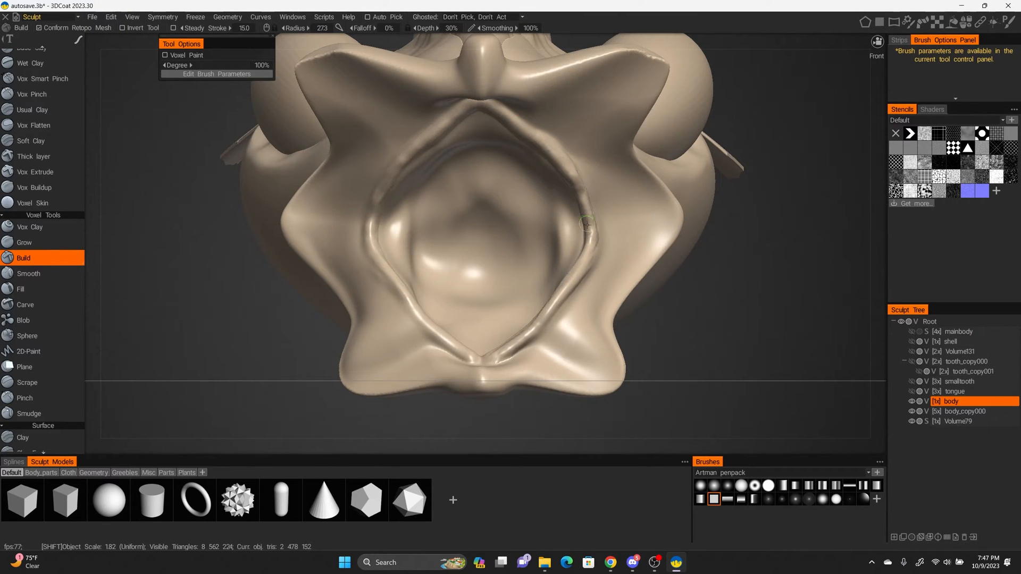
Carve paired tooth sockets into the upper inner mouth ridge with a small, round-tipped Build brush and symmetry on
alt+drag(587, 225, 485, 237)
click(768, 485)
key(s)
click(472, 190)
mouse_move(531, 137)
alt+mouse_down()
mouse_move(590, 144)
mouse_move(574, 131)
alt+mouse_up()
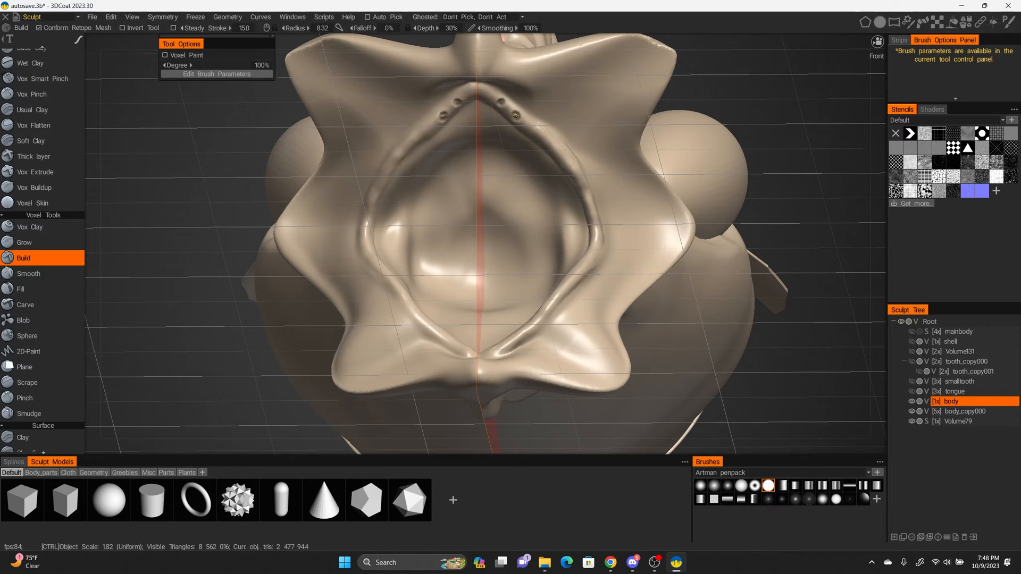
mouse_move(526, 116)
alt+mouse_down()
mouse_move(552, 170)
mouse_move(546, 128)
alt+mouse_up()
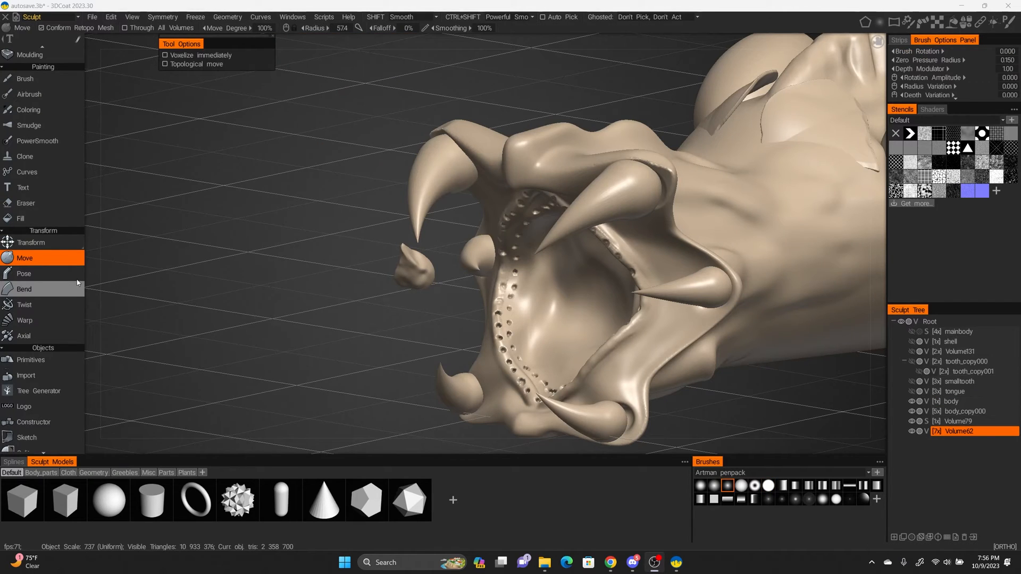
Select the stray small tooth floating in front of the mouth with Pose and move it to the lower inner ridge
click(381, 314)
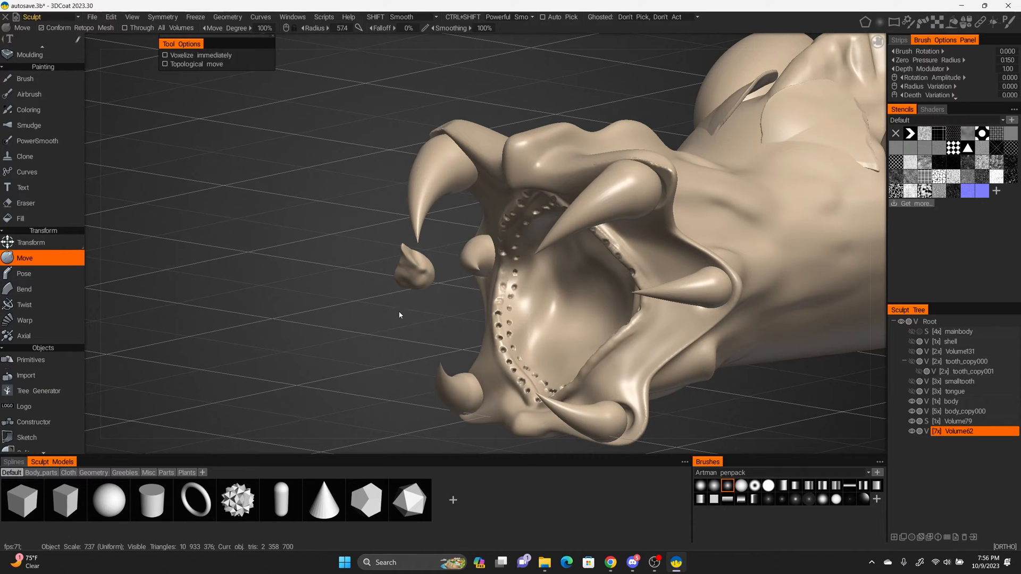
alt+right_drag(399, 315, 436, 324)
mouse_move(435, 324)
alt+mouse_down()
mouse_move(419, 329)
mouse_move(410, 315)
mouse_move(376, 344)
mouse_move(353, 346)
alt+mouse_up()
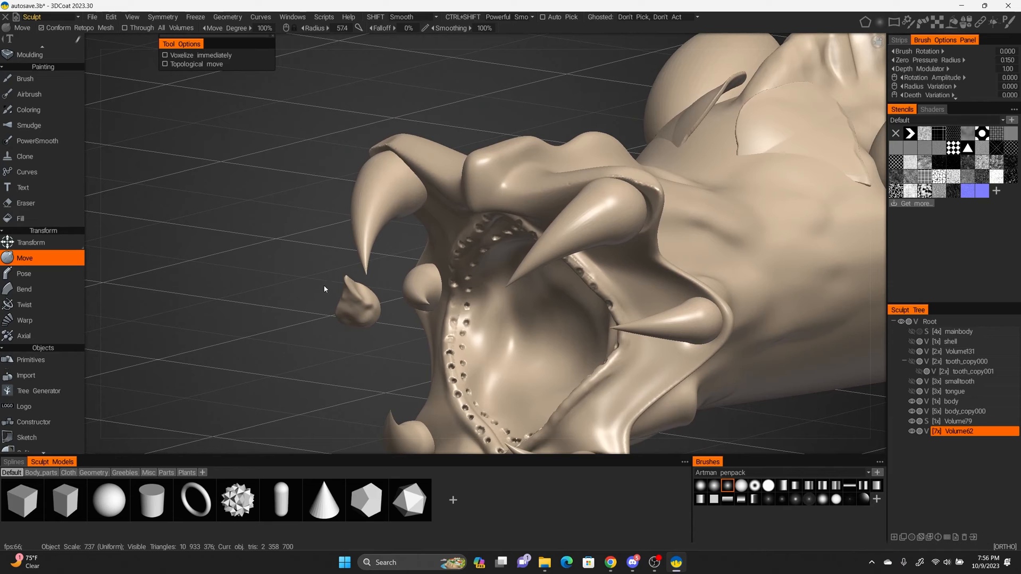
key(p)
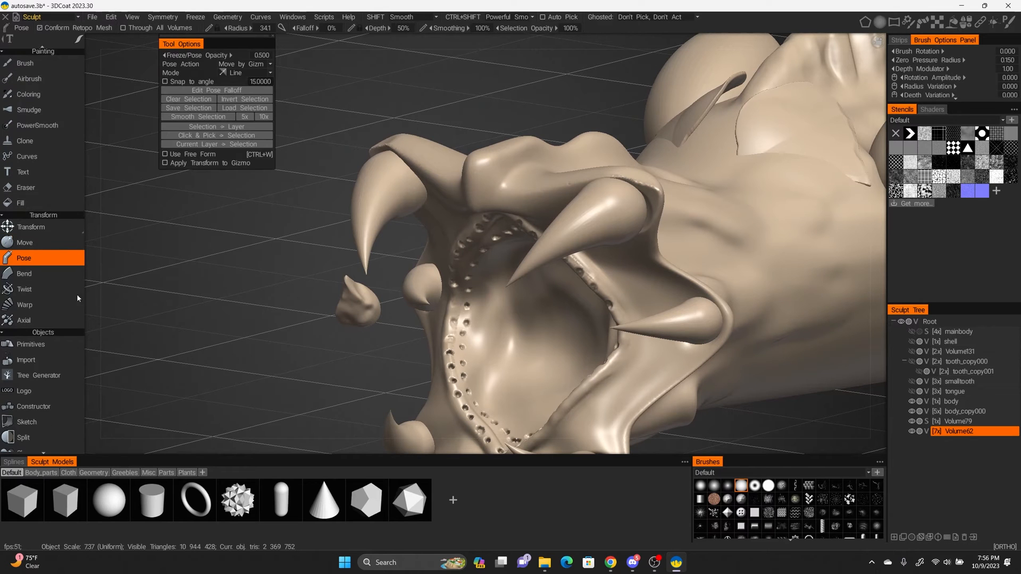
alt+drag(315, 274, 395, 352)
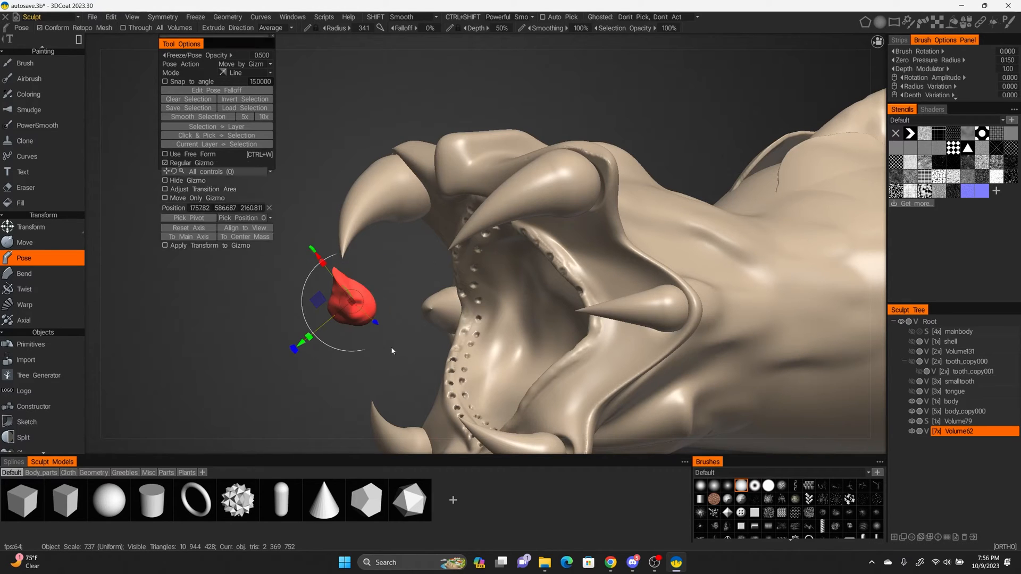
drag(356, 312, 404, 387)
drag(452, 335, 432, 321)
alt+right_drag(432, 321, 491, 348)
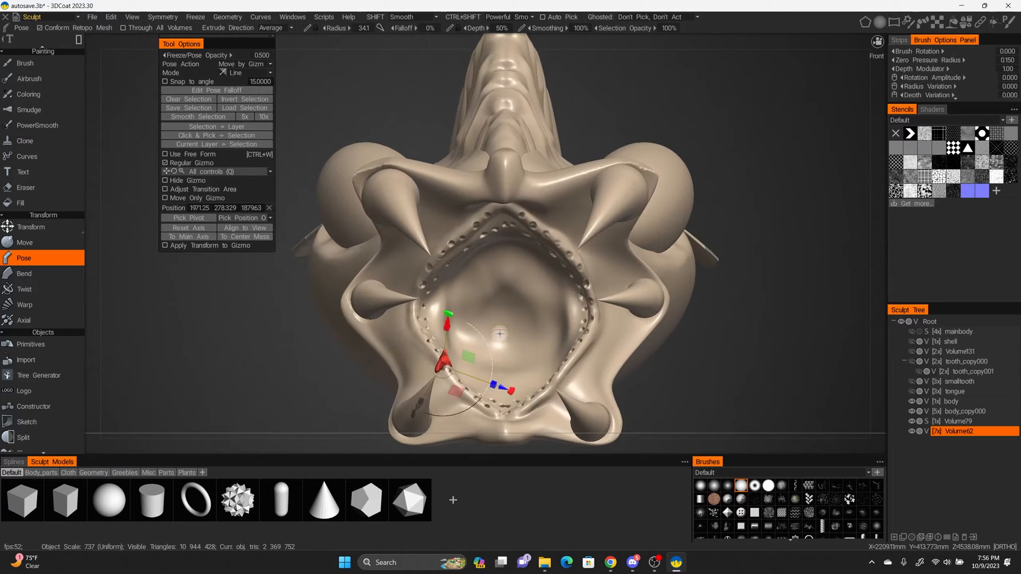
Fine-tune the posed small tooth's fit against the sockets of the lower inner ridge, and clear the pose selection
alt+middle_drag(491, 348, 497, 209)
alt+right_drag(497, 209, 579, 250)
alt+drag(579, 247, 439, 227)
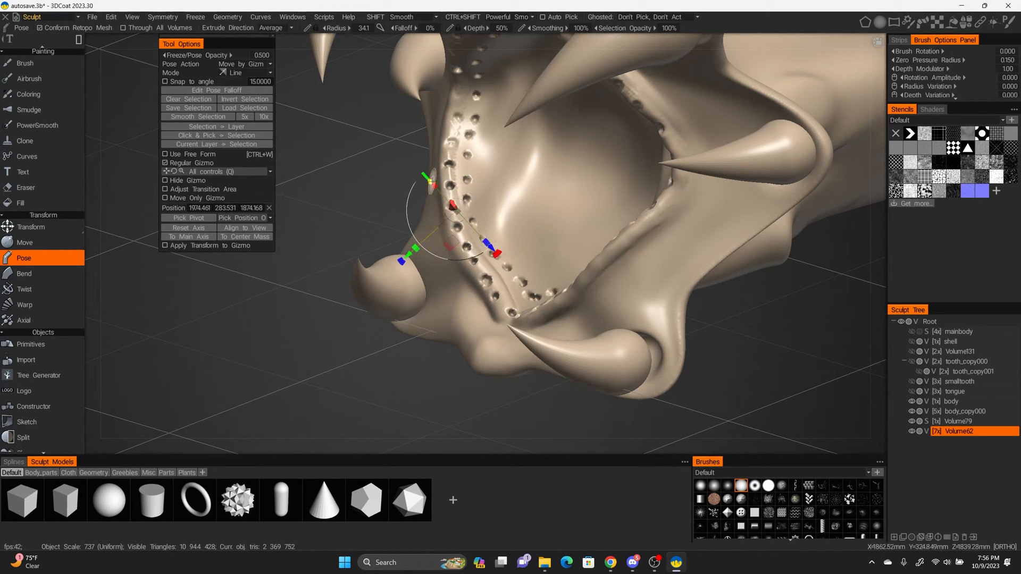
drag(429, 182, 421, 173)
alt+drag(297, 319, 362, 314)
click(188, 99)
Place and apply a copy of the small tooth beside the first one on the lower ridge using Import
scroll(52, 237, down, 5)
click(26, 156)
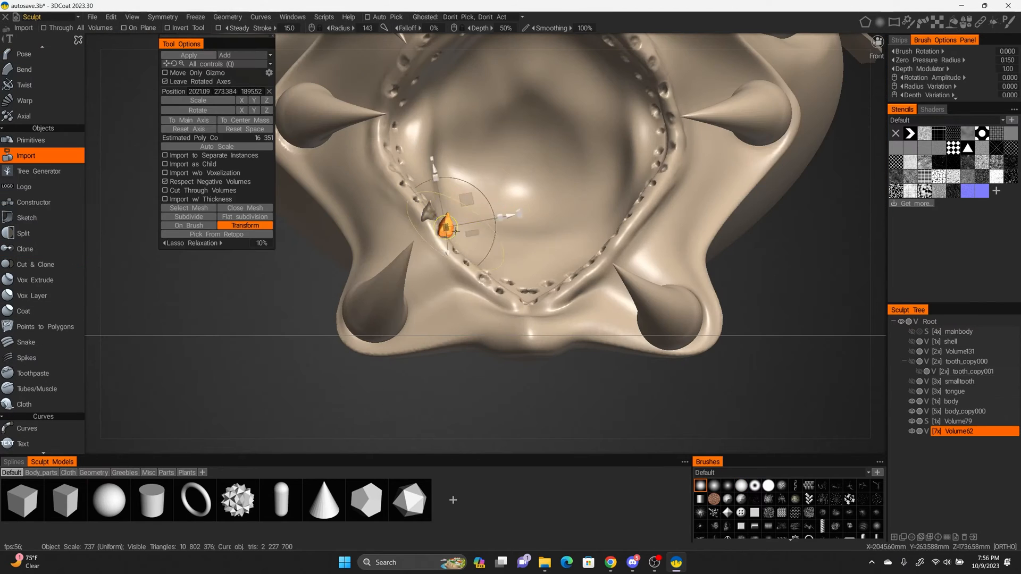
drag(456, 231, 451, 234)
key(Return)
Show the smalltooth layer and position its ring of small teeth inside the mouth opening
click(912, 381)
scroll(748, 292, down, 5)
key(h)
scroll(43, 384, down, 5)
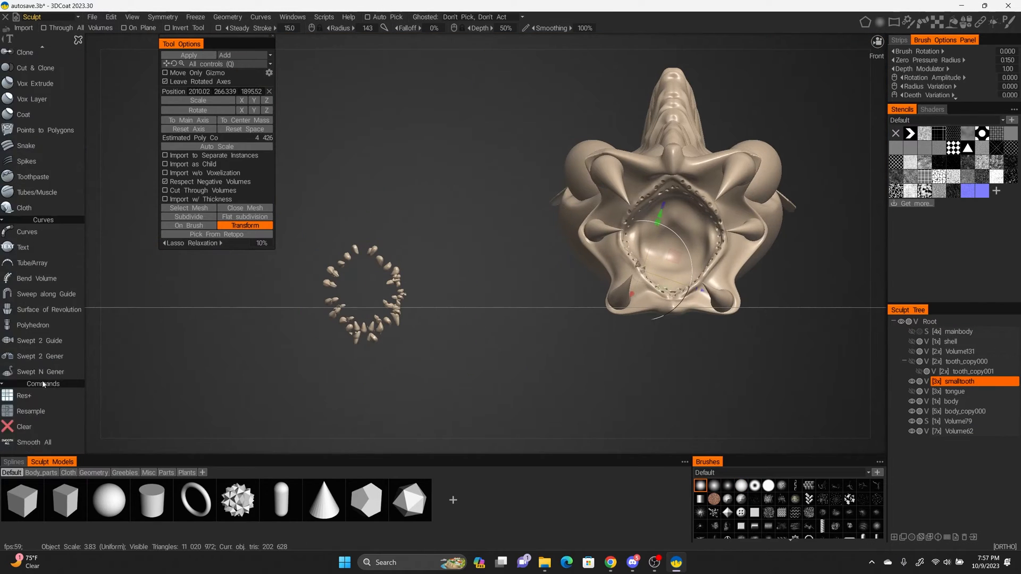
scroll(43, 384, up, 10)
scroll(75, 306, down, 5)
click(45, 358)
drag(365, 298, 677, 249)
mouse_move(745, 288)
alt+mouse_down()
mouse_move(542, 282)
mouse_move(673, 287)
mouse_move(659, 261)
alt+mouse_up()
scroll(659, 261, up, 3)
mouse_move(543, 219)
mouse_down()
mouse_move(542, 208)
mouse_move(475, 240)
mouse_move(537, 234)
mouse_move(553, 215)
mouse_move(457, 250)
mouse_move(473, 274)
mouse_up()
key(Return)
Place and apply a copied group of small teeth along the lower side of the inner mouth ridge using Import
key(KP_2)
scroll(43, 298, up, 10)
click(30, 258)
scroll(44, 298, down, 10)
click(29, 345)
mouse_move(473, 274)
alt+mouse_down()
mouse_move(462, 360)
mouse_move(425, 298)
alt+mouse_up()
scroll(426, 319, up, 3)
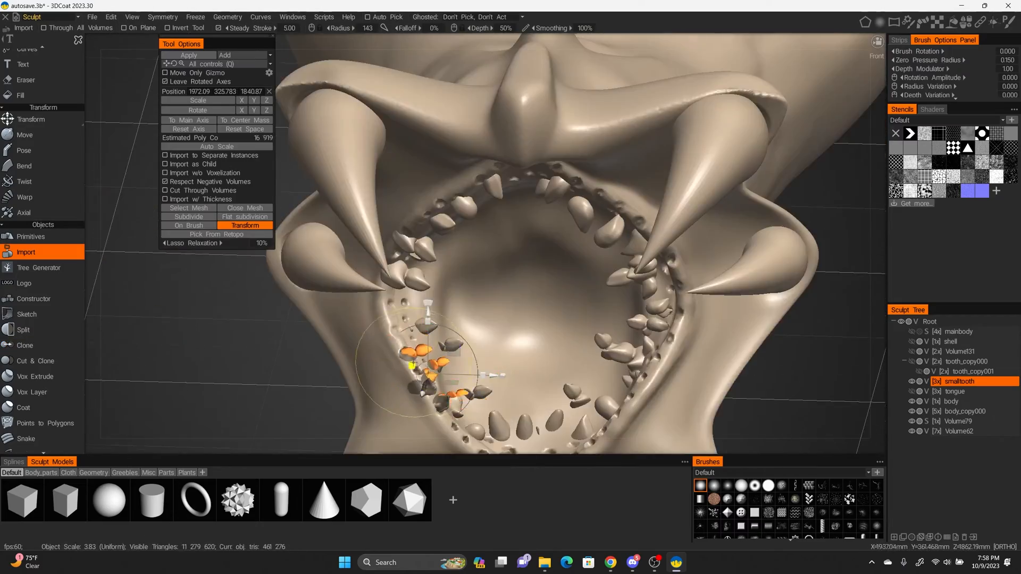
key(Return)
Apply further copies of the small tooth group along the side and upper sockets of the inner ridge
alt+drag(413, 365, 502, 260)
key(Return)
drag(393, 292, 610, 148)
alt+drag(520, 141, 382, 159)
key(Return)
Select the small teeth near the top of the mouth with Pose and adjust their fit using the regular gizmo
scroll(43, 298, up, 10)
click(29, 258)
mouse_move(531, 266)
alt+mouse_down()
mouse_move(448, 295)
mouse_move(461, 283)
alt+mouse_up()
mouse_move(461, 283)
alt+mouse_down()
mouse_move(536, 245)
mouse_move(526, 259)
mouse_move(564, 223)
alt+mouse_up()
click(24, 257)
drag(531, 176, 559, 202)
click(165, 162)
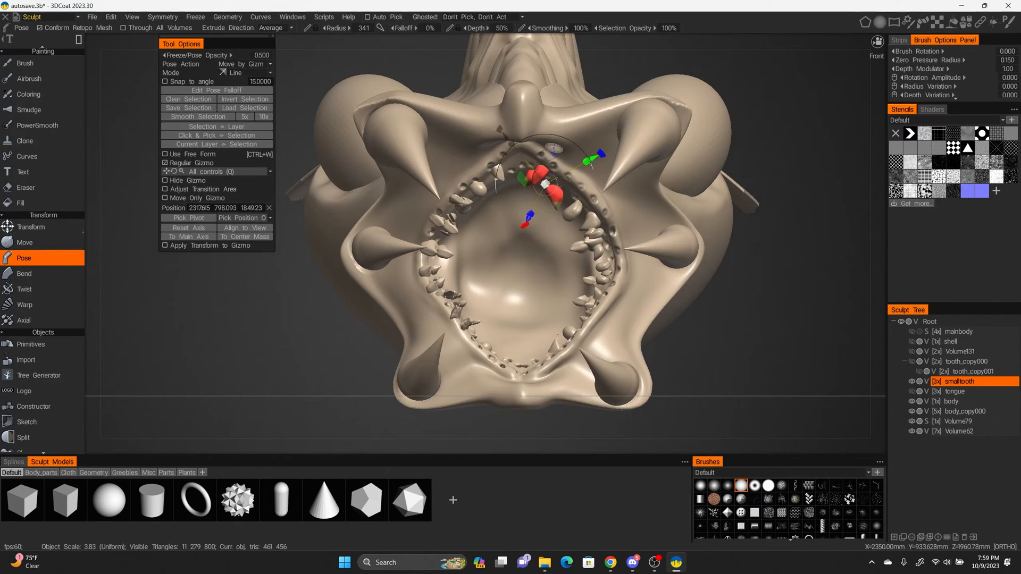
drag(553, 148, 552, 140)
Apply more small tooth copies with Import, working from the upper ridge down to the lower mouth sockets
scroll(40, 305, down, 5)
click(27, 290)
key(Return)
drag(464, 186, 537, 319)
key(Return)
drag(484, 345, 488, 348)
mouse_move(585, 266)
alt+mouse_down()
mouse_move(478, 297)
mouse_move(575, 266)
alt+mouse_up()
scroll(523, 298, down, 2)
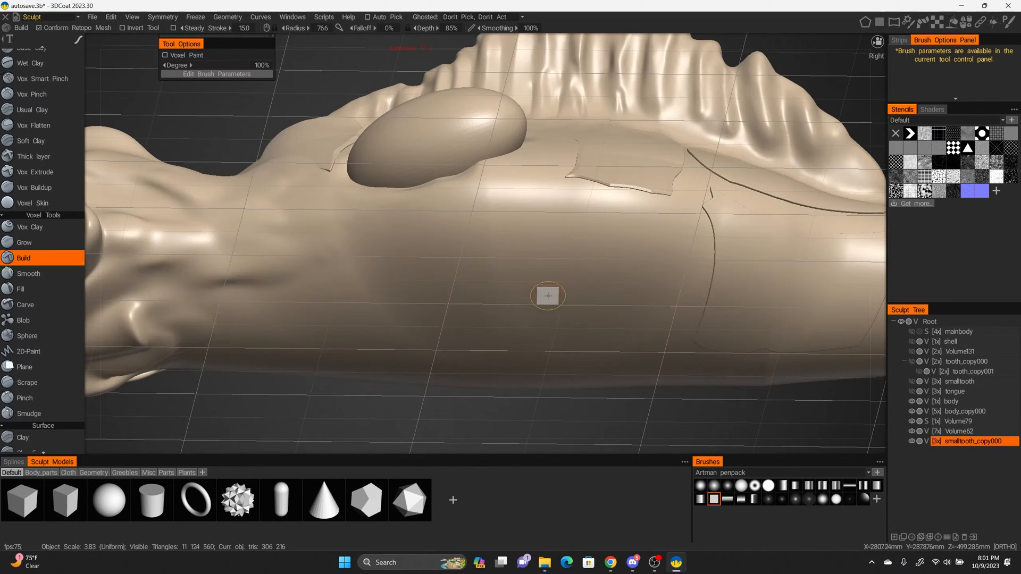
Lay adjoining test strips on the body layer's flank with a square-tipped Build brush at 85% depth, and smooth them
click(951, 403)
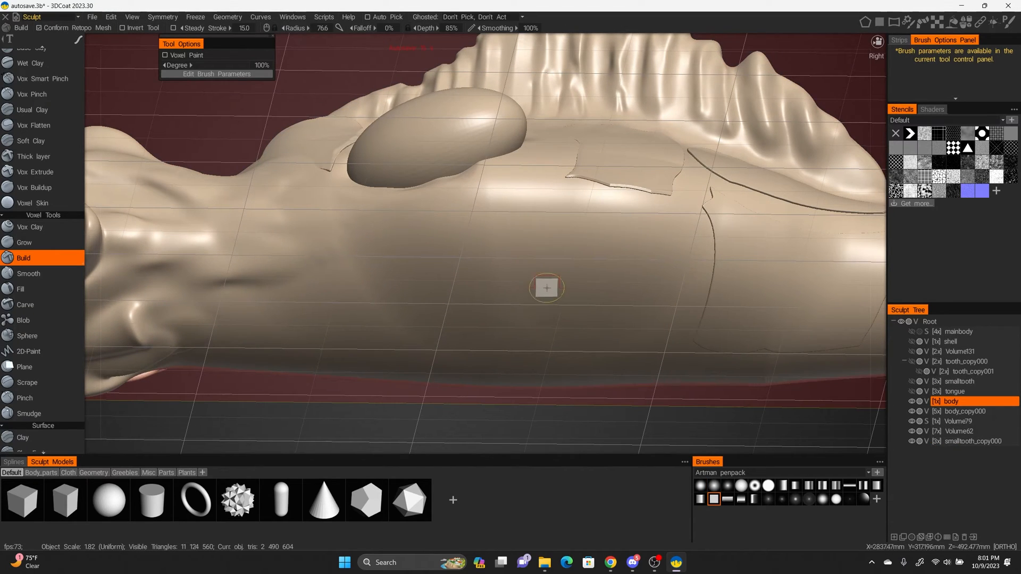
mouse_move(519, 258)
mouse_down()
mouse_move(511, 319)
mouse_move(518, 261)
mouse_move(534, 250)
mouse_up()
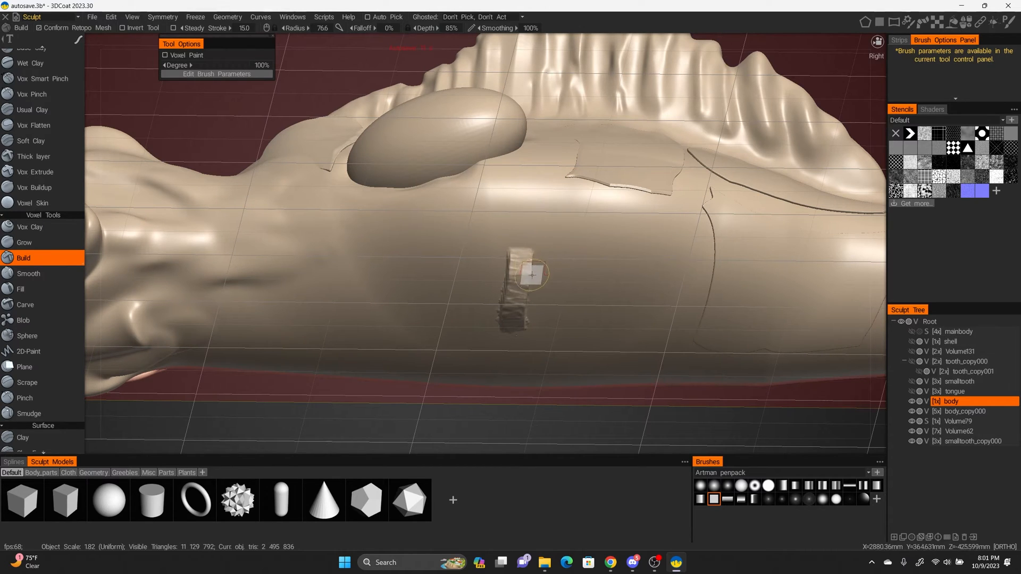
drag(545, 257, 534, 301)
mouse_move(537, 302)
right_down()
mouse_move(638, 289)
mouse_move(563, 292)
right_up()
right_click(561, 266)
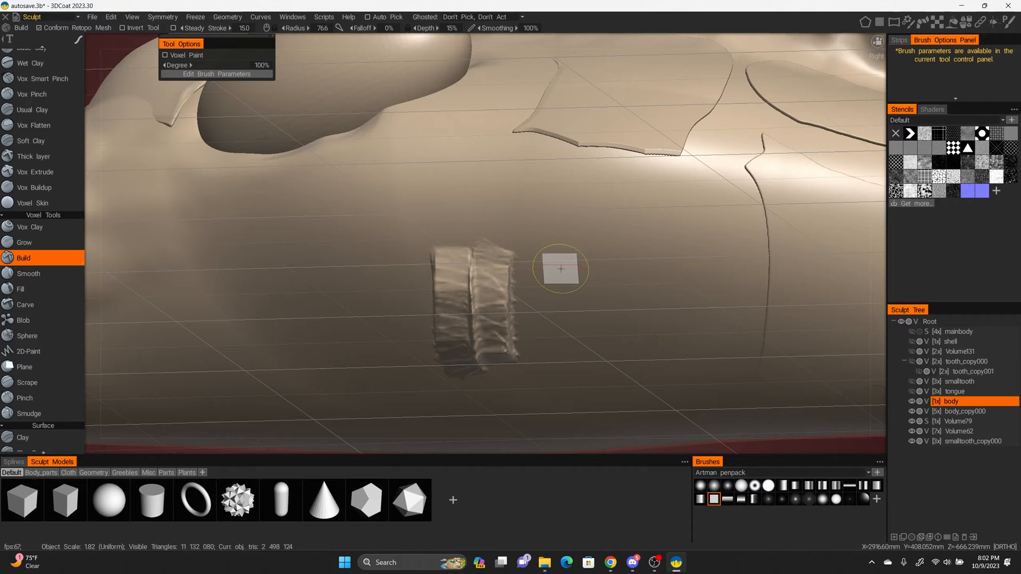
mouse_move(558, 266)
shift+mouse_down()
mouse_move(489, 271)
mouse_move(449, 356)
mouse_move(484, 318)
mouse_move(512, 323)
shift+mouse_up()
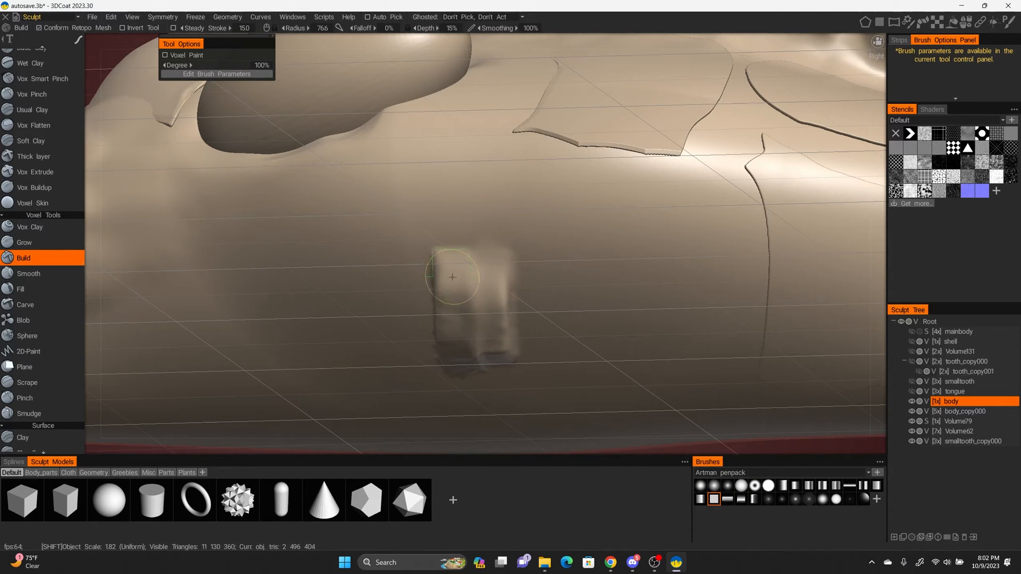
Add two narrower parallel strips behind the smoothed ones using a smaller square-tipped Build brush at 15% depth
alt+drag(483, 278, 545, 236)
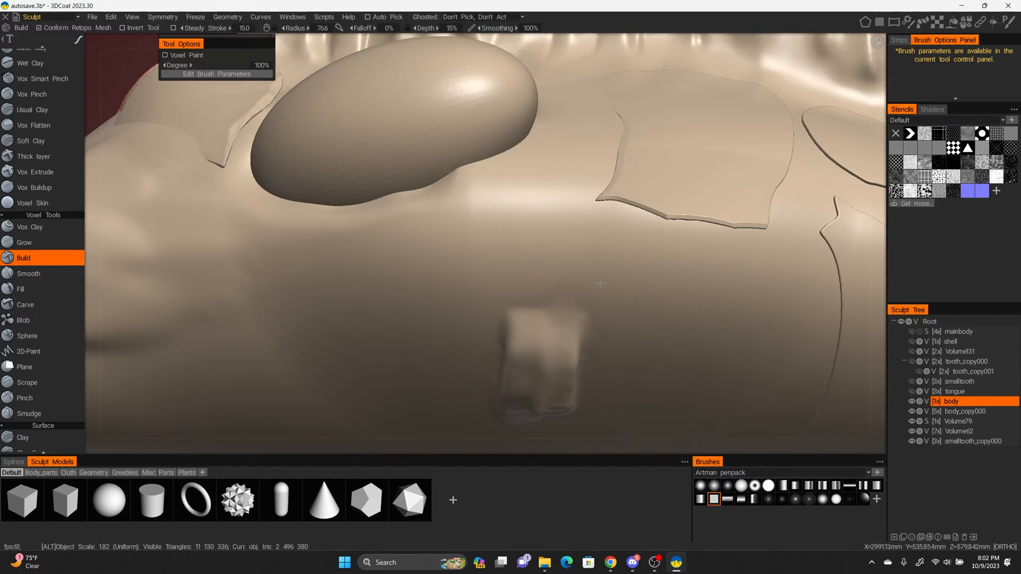
alt+drag(600, 285, 564, 249)
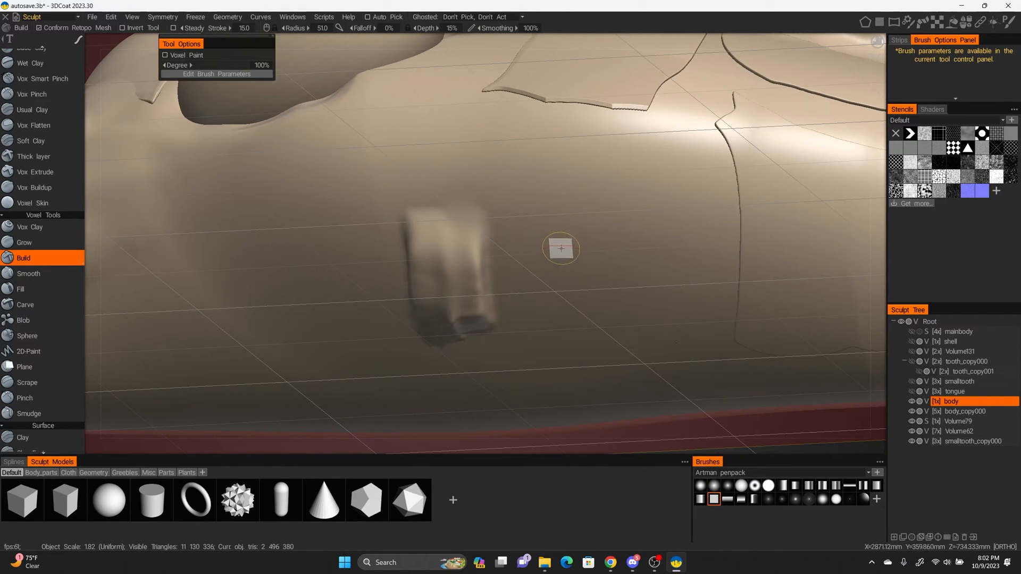
drag(550, 222, 557, 315)
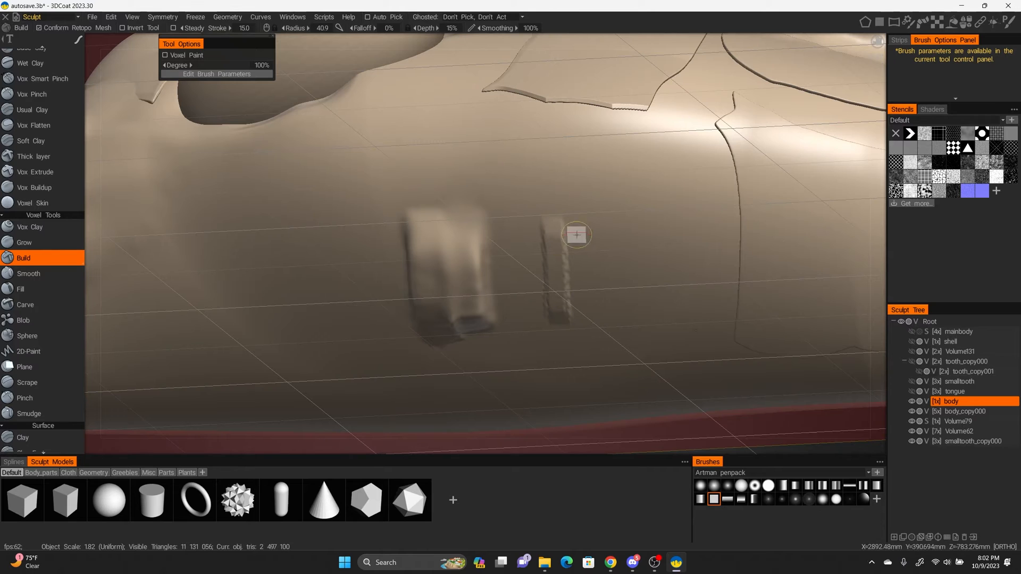
drag(578, 223, 590, 318)
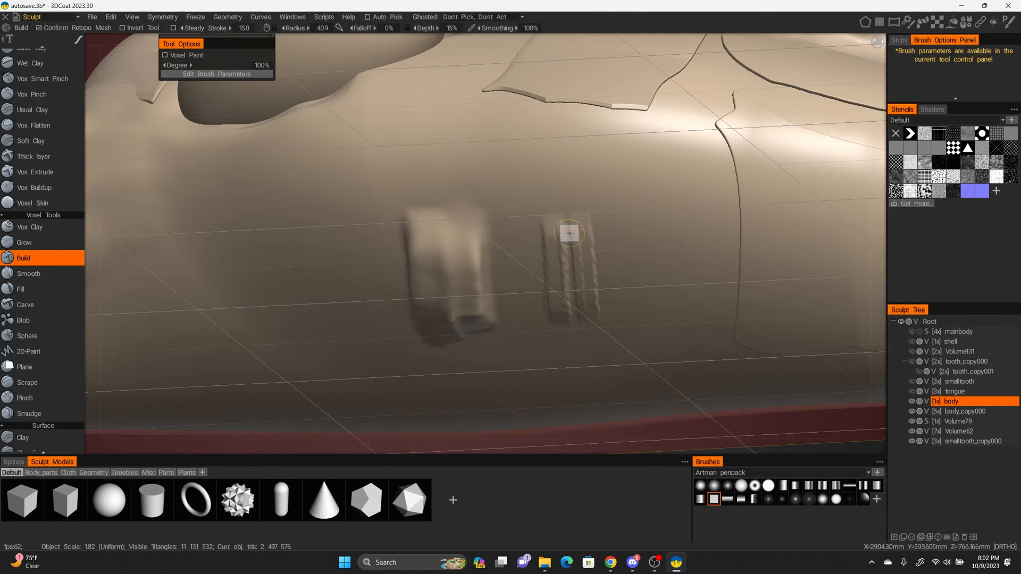
Try layering extra Build strokes over and between the narrow strips, and undo them
drag(566, 236, 576, 256)
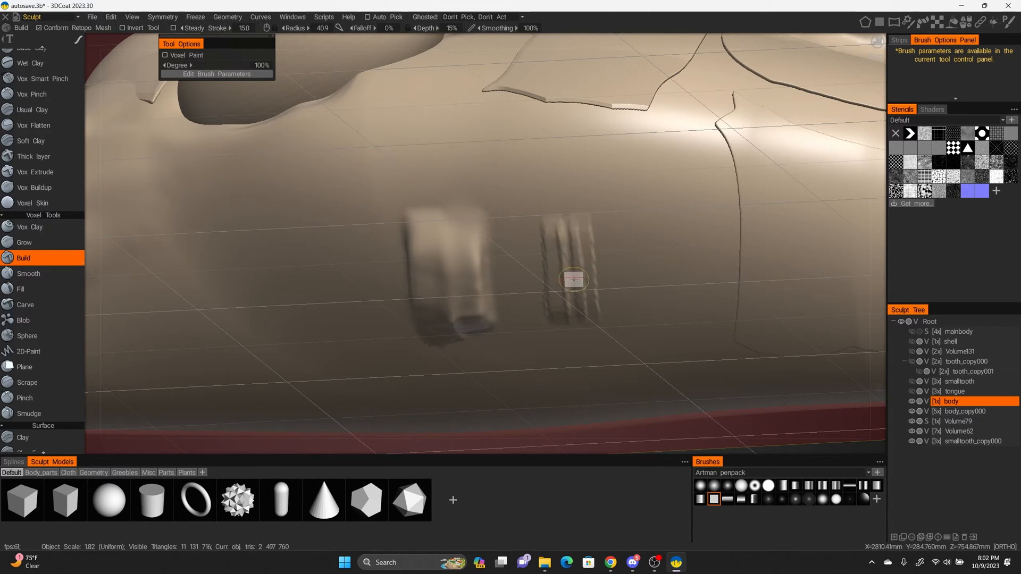
right_drag(581, 244, 627, 296)
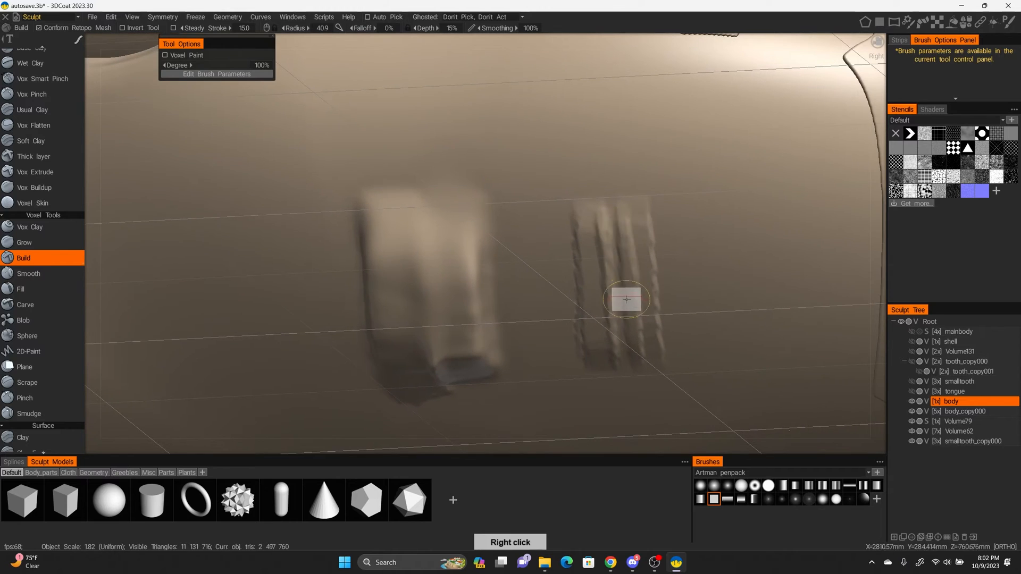
drag(611, 222, 629, 320)
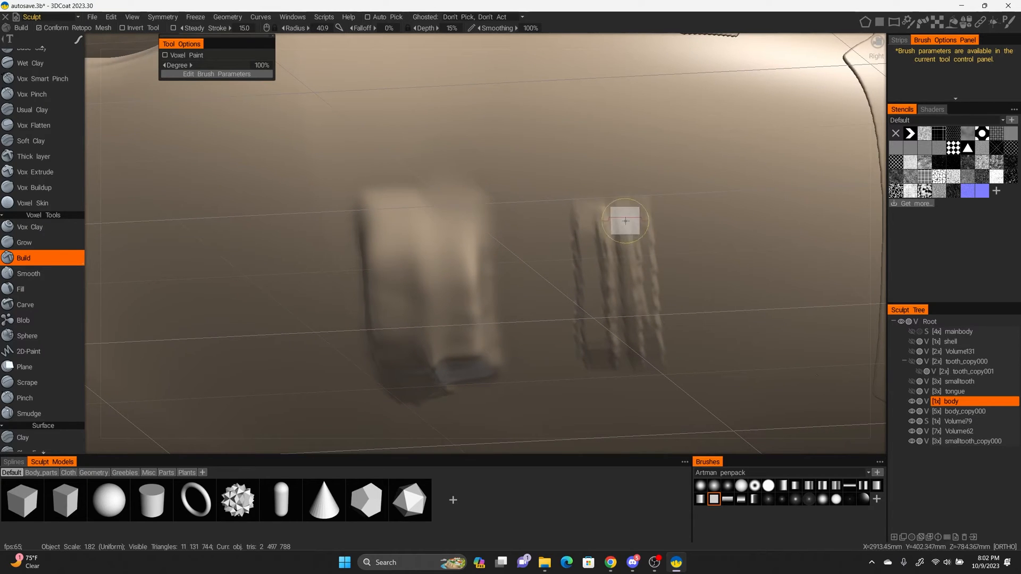
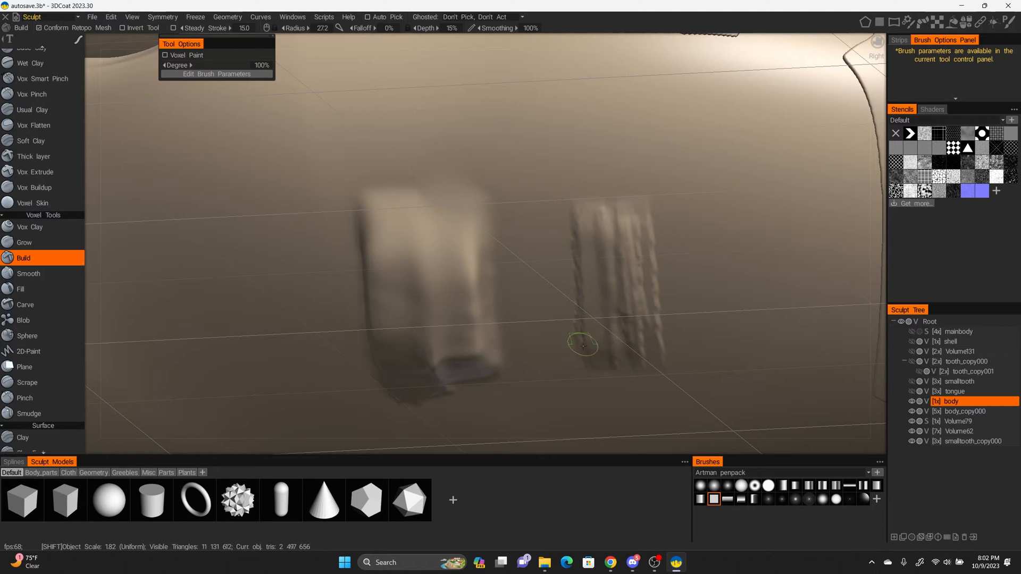
right_drag(655, 301, 656, 267)
key(ctrl+z)
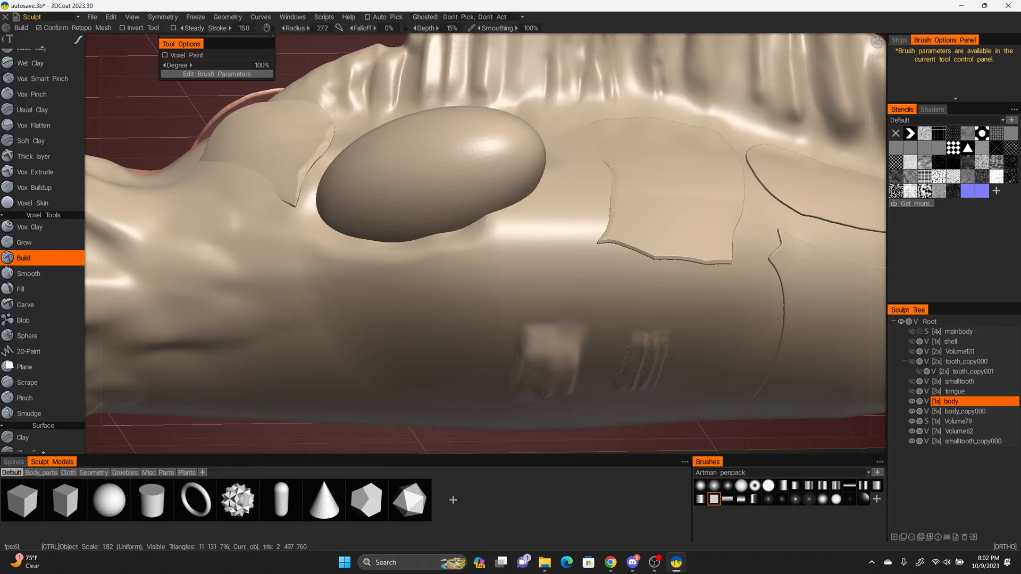
key(ctrl+z)
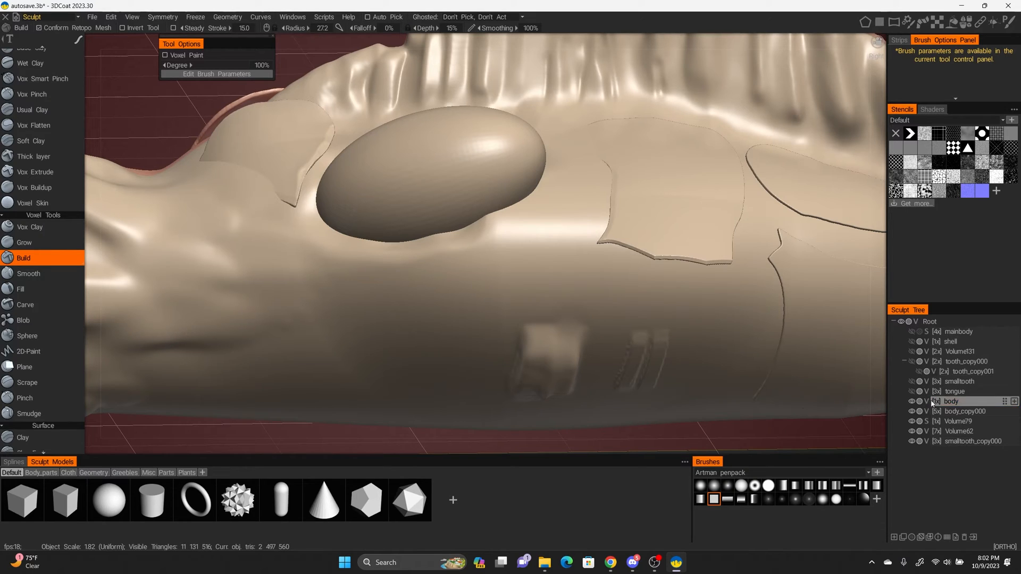
Switch the body layer from voxel to surface mode
click(932, 403)
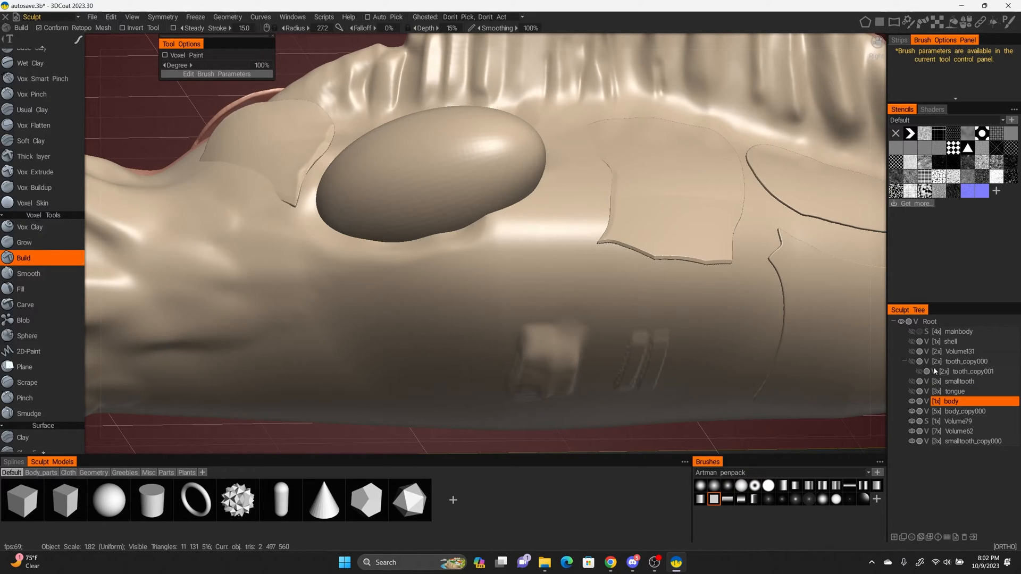
click(927, 401)
alt+drag(691, 340, 608, 246)
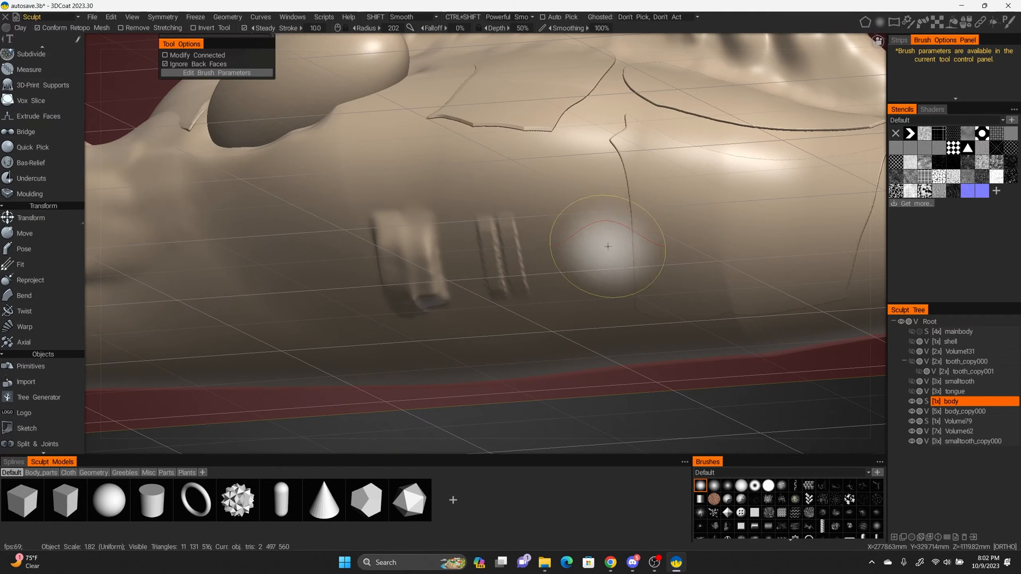
Add two thin raised test strips beside the Build strips with a round-tipped Buildup brush at 20% depth
mouse_move(575, 229)
right_down()
mouse_move(543, 230)
mouse_move(576, 239)
right_up()
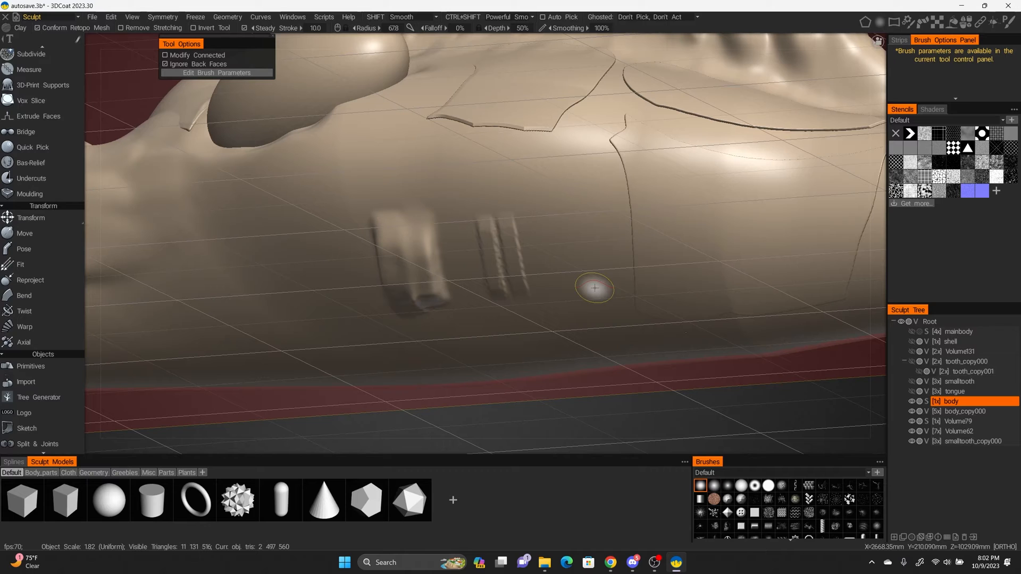
scroll(48, 229, up, 3)
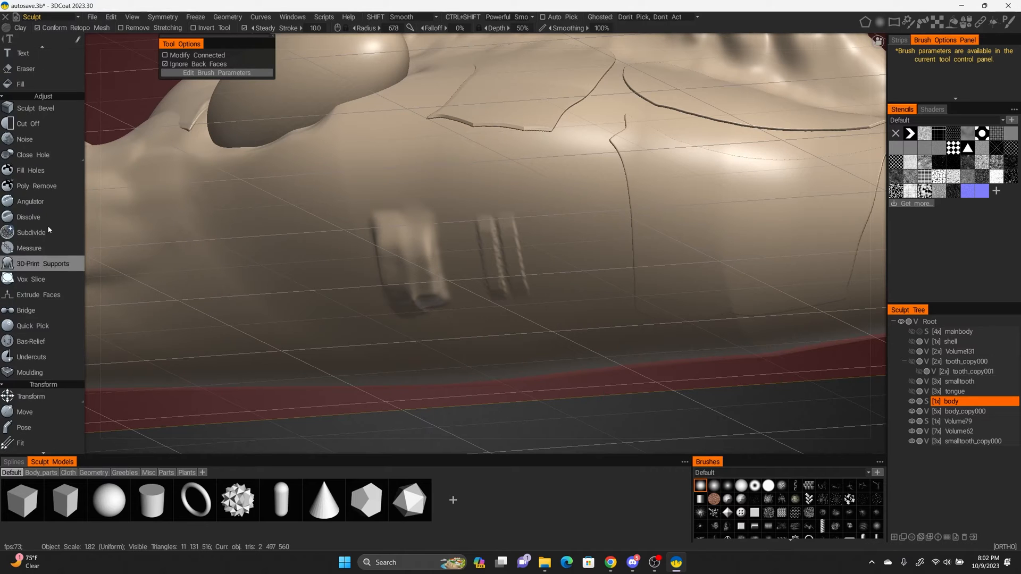
scroll(59, 263, up, 3)
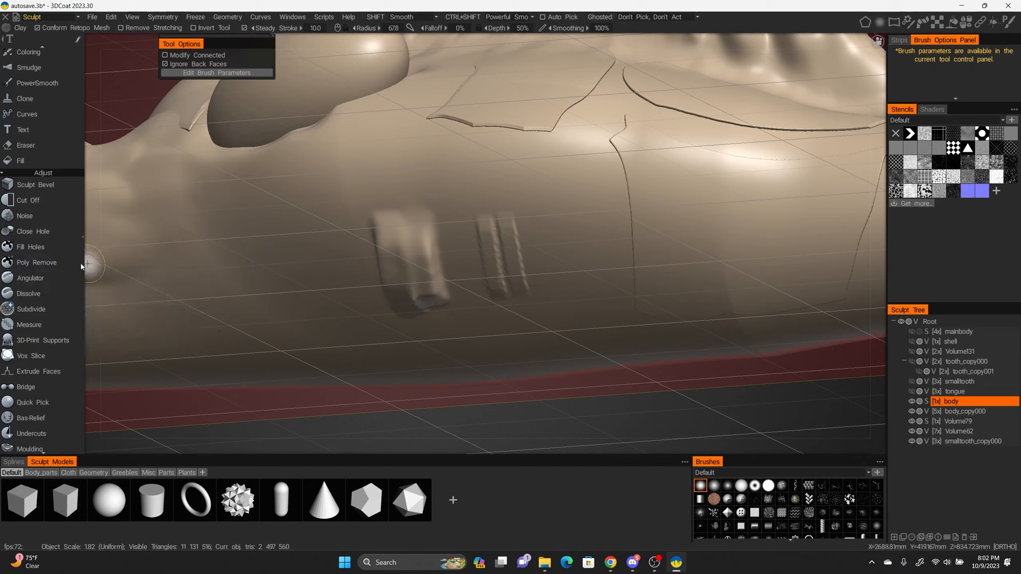
scroll(54, 257, up, 5)
mouse_move(56, 249)
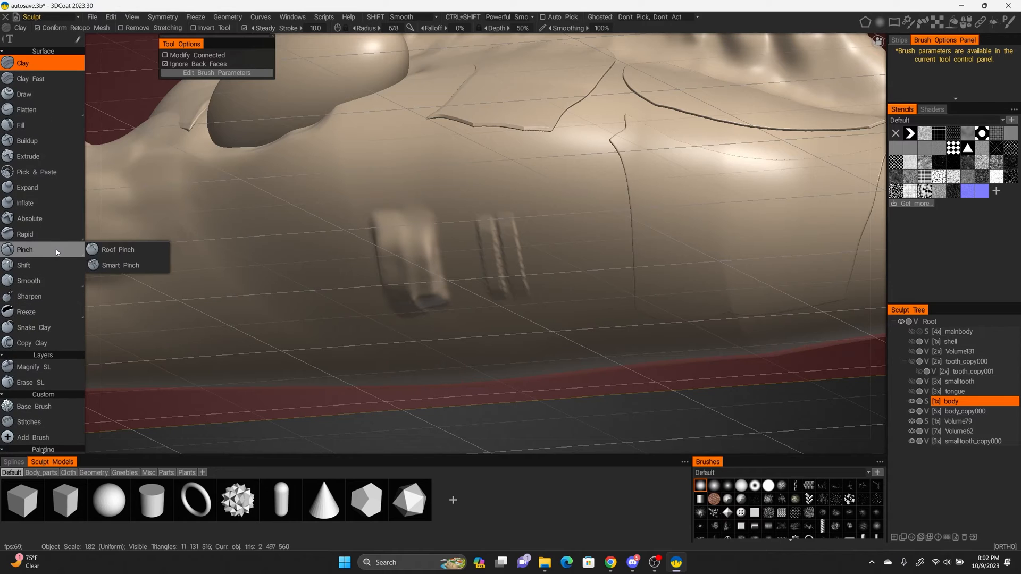
click(29, 140)
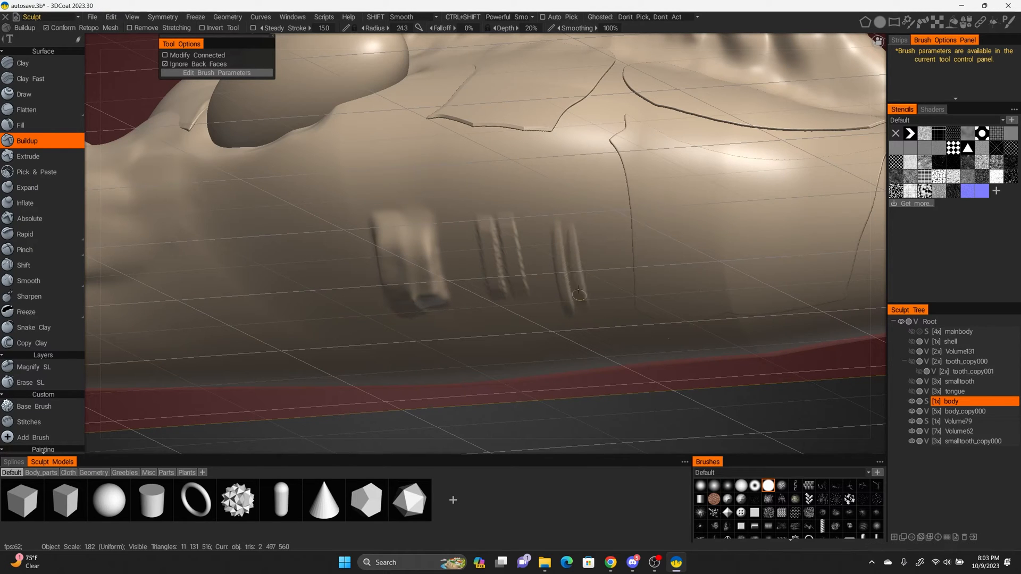
Finish the second thin Buildup test strip on the body's side and smooth both strips together
drag(579, 295, 583, 301)
alt+drag(592, 262, 633, 233)
alt+right_drag(660, 289, 657, 237)
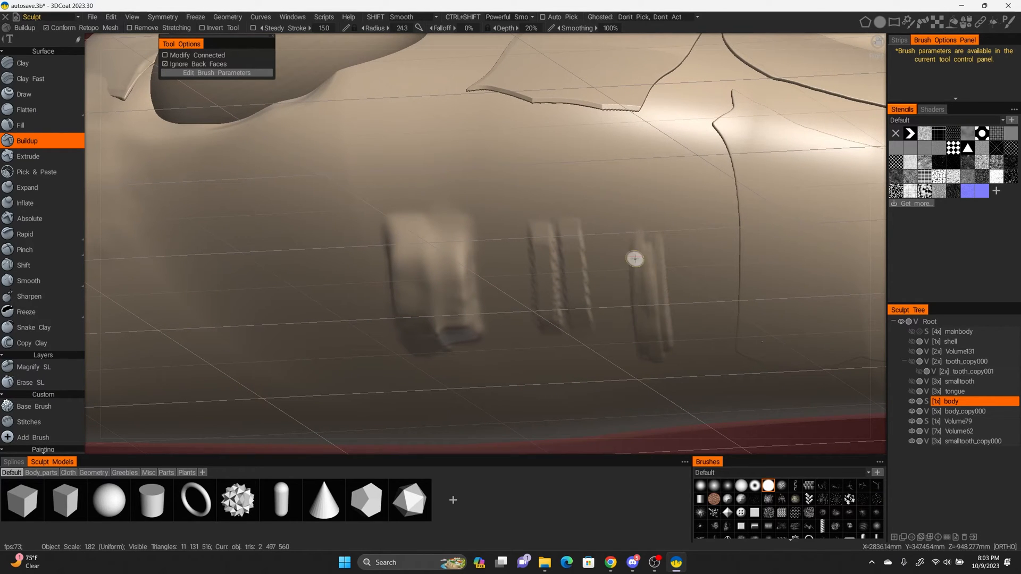
key(shift)
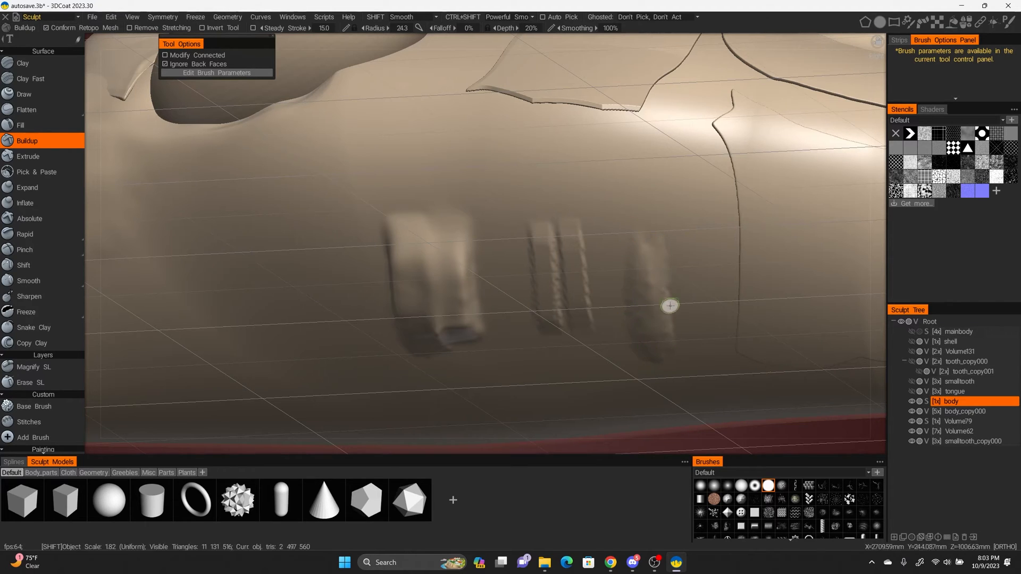
Build up a raised rim around the eye socket with the round-tipped Buildup brush at 20% depth
mouse_move(669, 305)
alt+right_down()
mouse_move(643, 296)
mouse_move(659, 285)
mouse_move(604, 269)
alt+right_up()
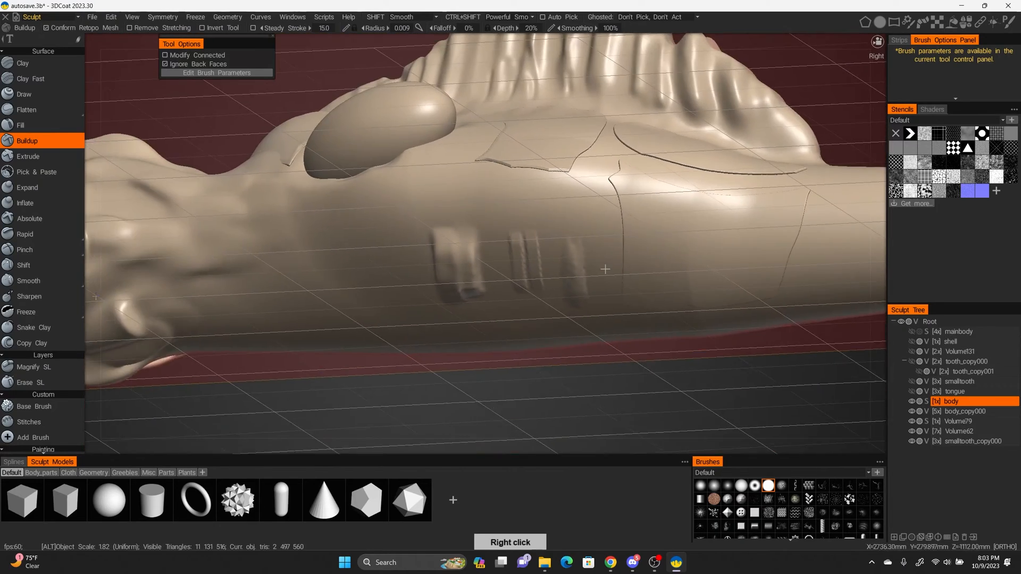
alt+drag(605, 269, 644, 291)
alt+right_drag(643, 291, 619, 284)
mouse_move(619, 284)
alt+mouse_down()
mouse_move(615, 293)
mouse_move(599, 266)
alt+mouse_up()
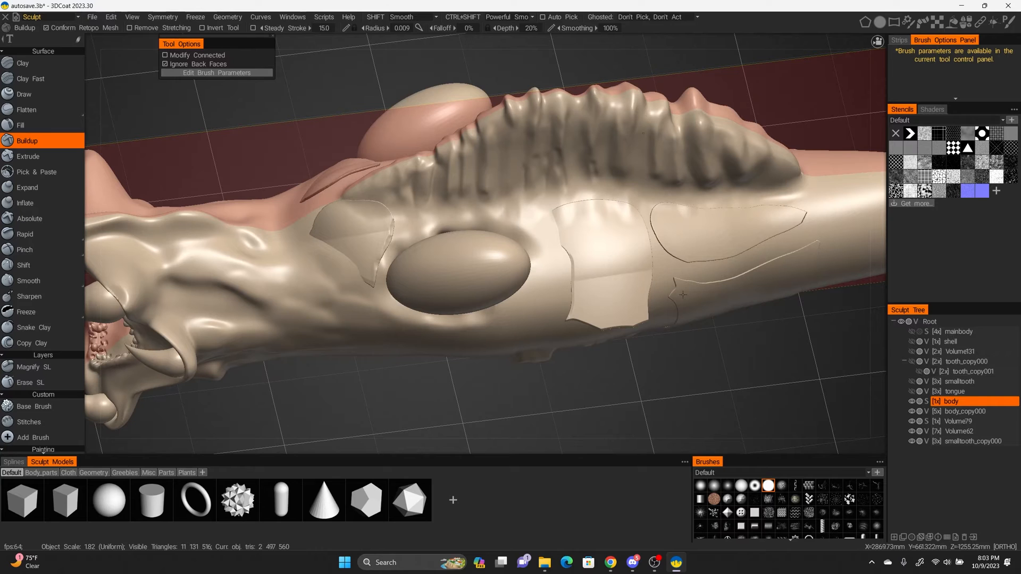
alt+drag(683, 294, 606, 239)
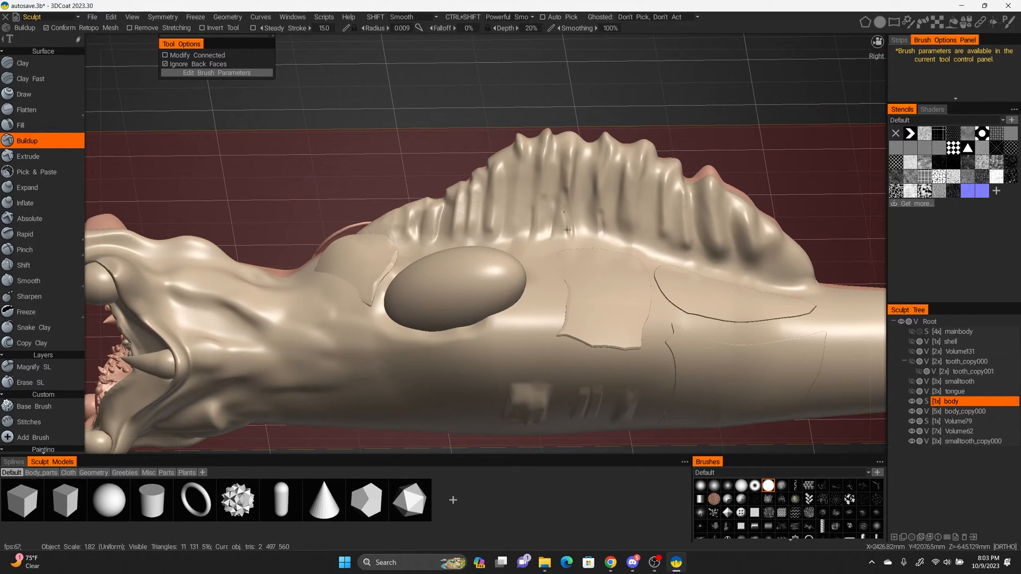
right_drag(567, 231, 584, 234)
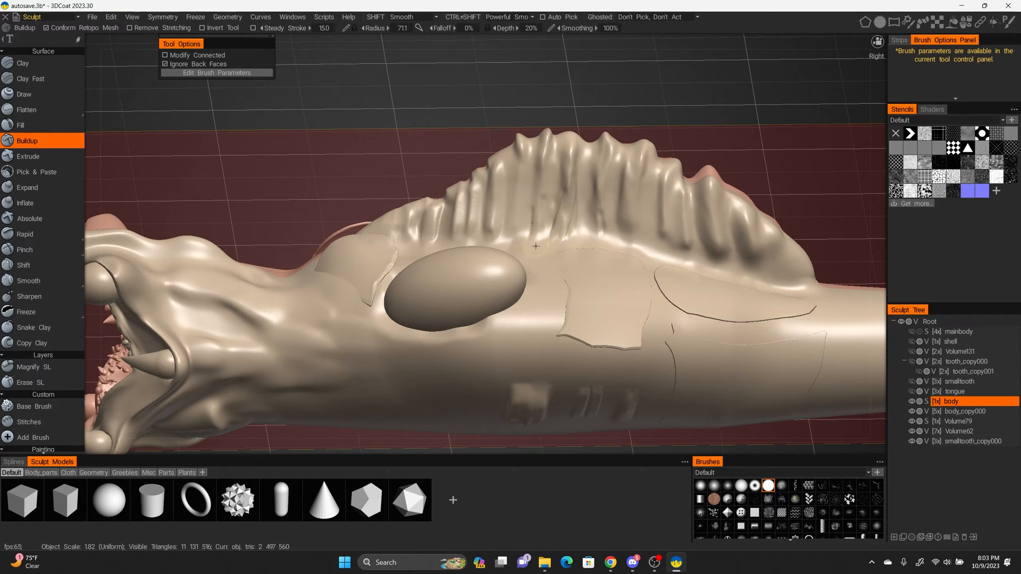
alt+drag(536, 246, 505, 153)
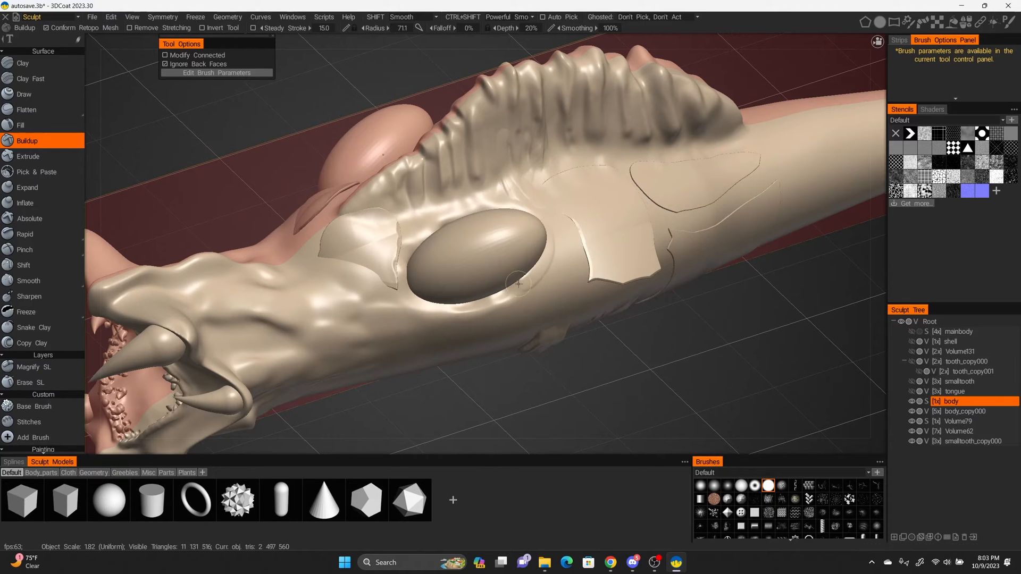
mouse_move(504, 291)
alt+mouse_down()
mouse_move(595, 283)
mouse_move(407, 253)
mouse_move(405, 273)
mouse_move(547, 290)
mouse_move(408, 271)
alt+mouse_up()
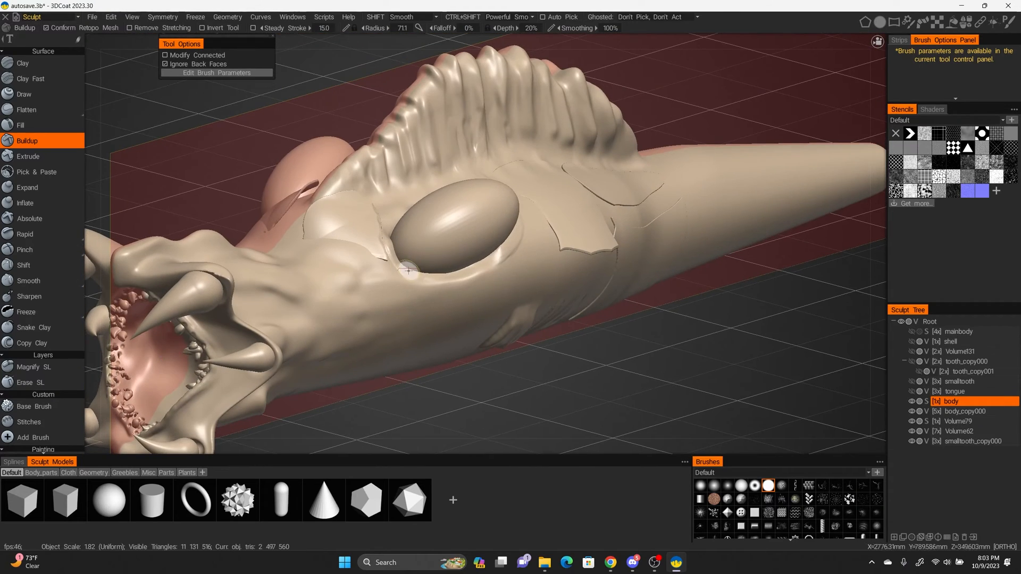
mouse_move(487, 268)
alt+mouse_down()
mouse_move(534, 134)
mouse_move(524, 211)
alt+mouse_up()
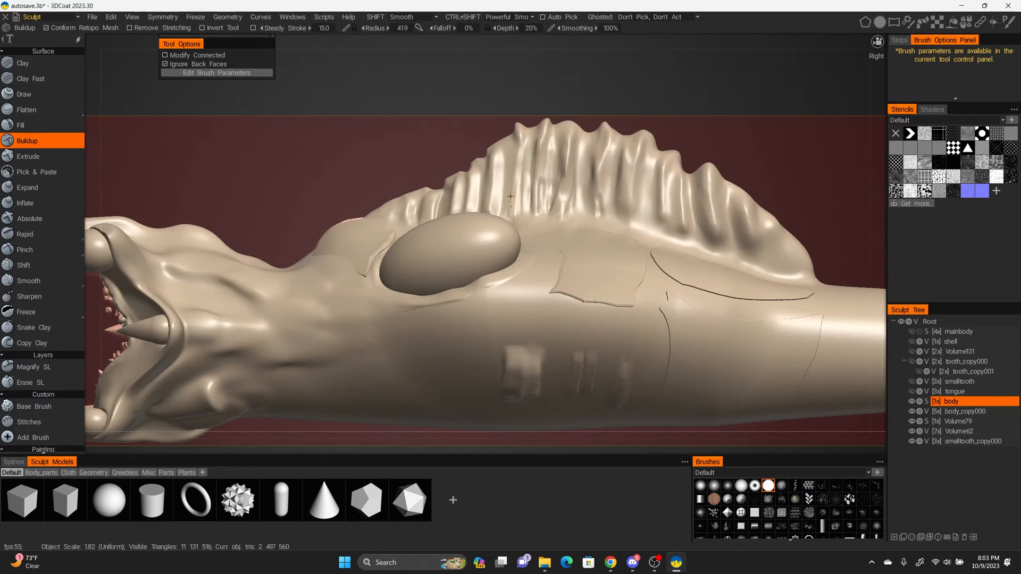
Try an inverted Buildup stroke along the body beside the eye, and undo it
mouse_move(468, 239)
alt+mouse_down()
mouse_move(592, 266)
mouse_move(702, 270)
alt+mouse_up()
mouse_move(463, 276)
ctrl+mouse_down()
mouse_move(438, 277)
mouse_move(613, 183)
mouse_move(640, 256)
ctrl+mouse_up()
key(ctrl+z)
Subdivide the entire body layer with the Subdivide tool
alt+drag(580, 373, 326, 344)
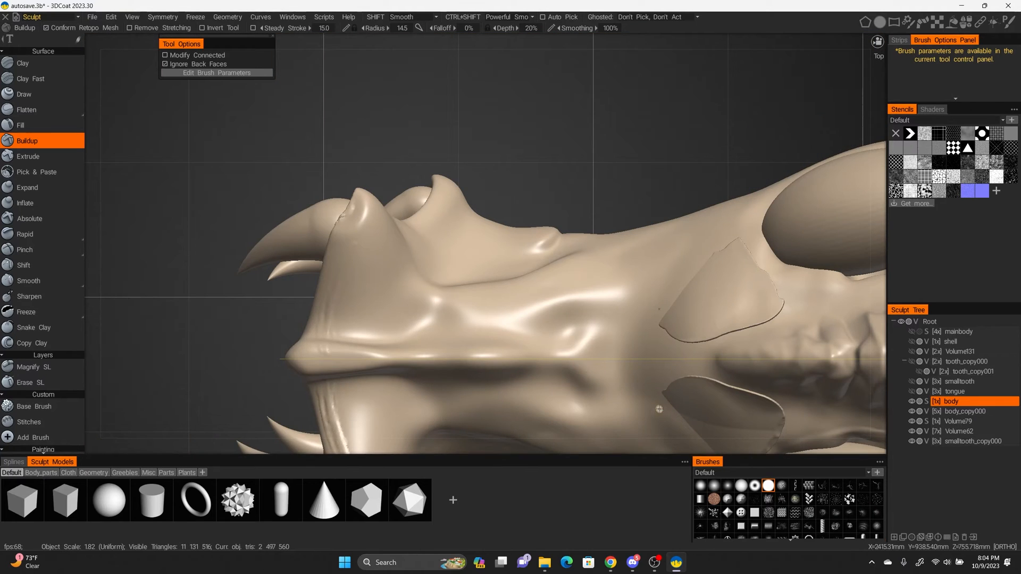
scroll(659, 409, down, 3)
scroll(42, 234, down, 5)
click(32, 239)
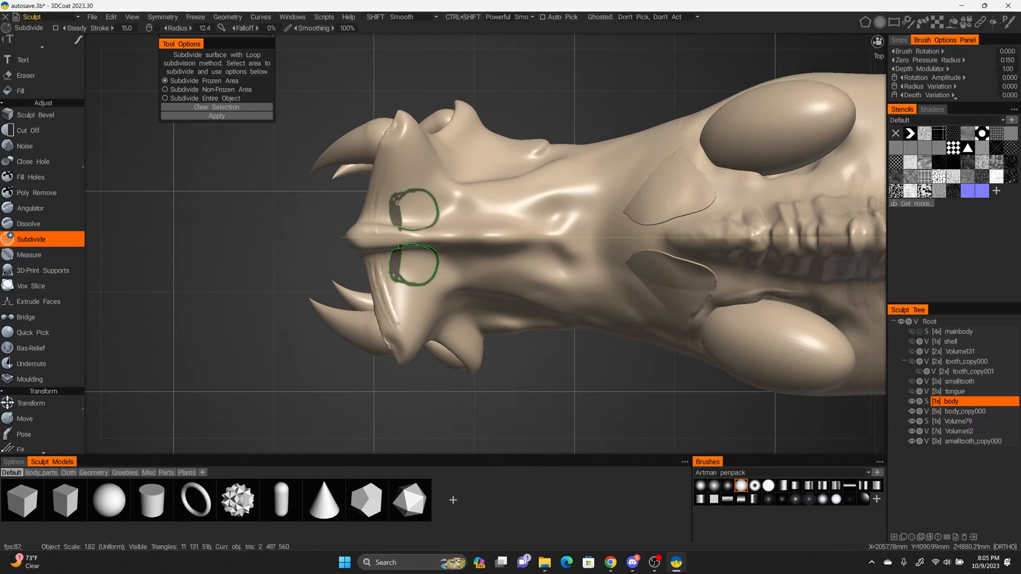
scroll(42, 239, up, 1)
click(164, 98)
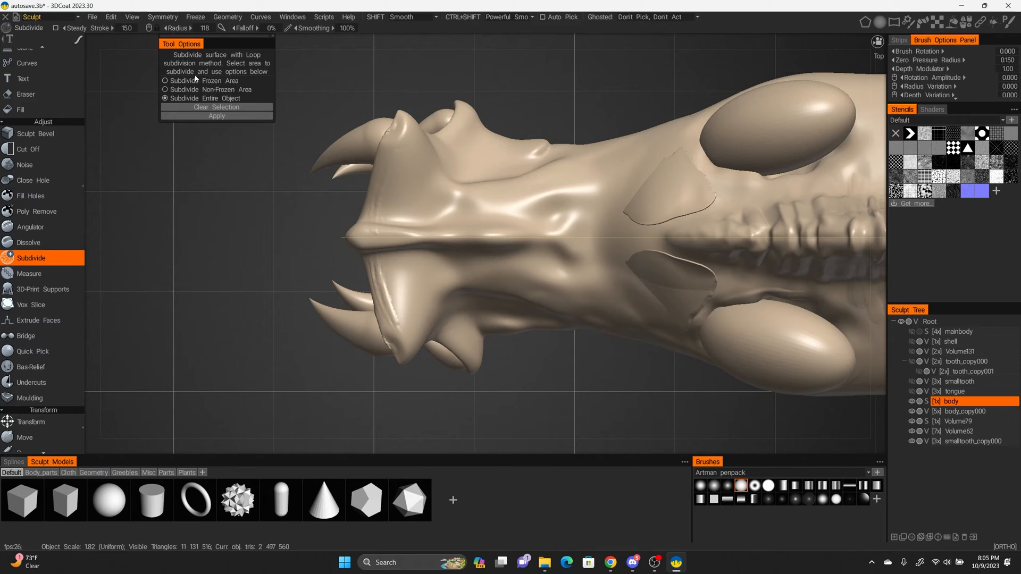
click(236, 117)
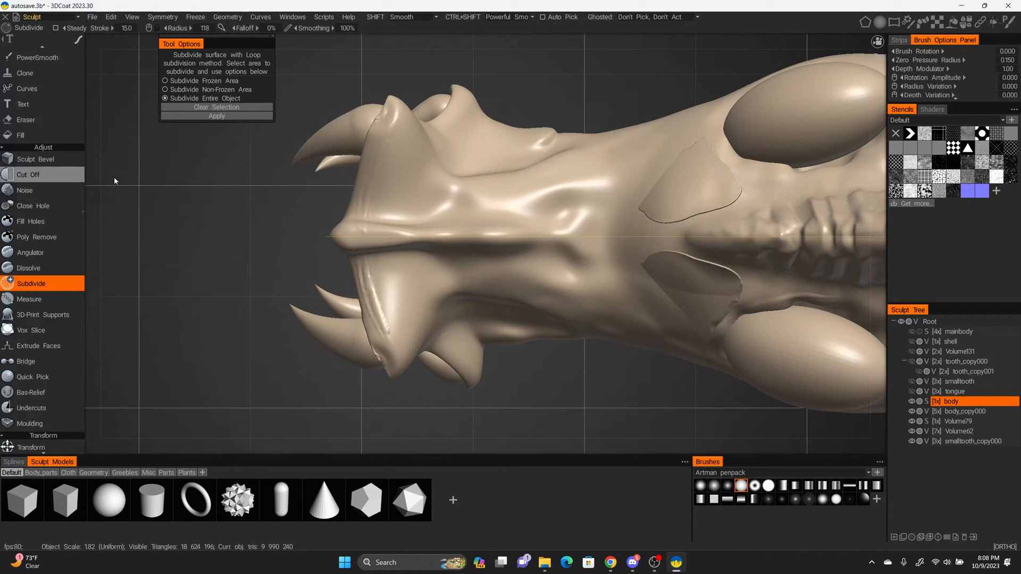
Texture the snout behind the teeth with a textured-tip Buildup brush at 20% depth and radius 156
scroll(42, 212, up, 5)
click(27, 141)
middle_drag(578, 244, 477, 228)
drag(497, 256, 507, 229)
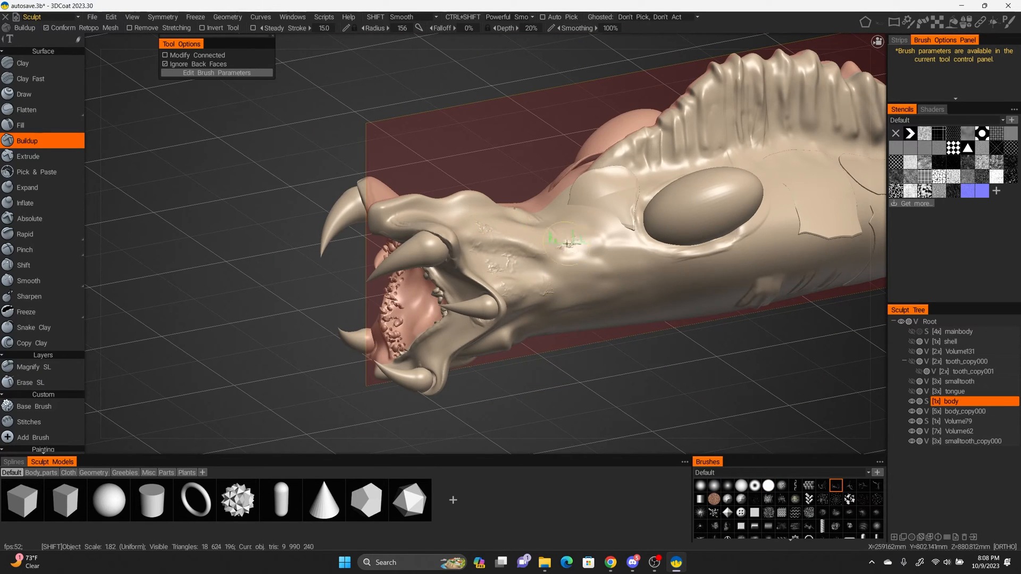
shift+middle_drag(567, 244, 478, 228)
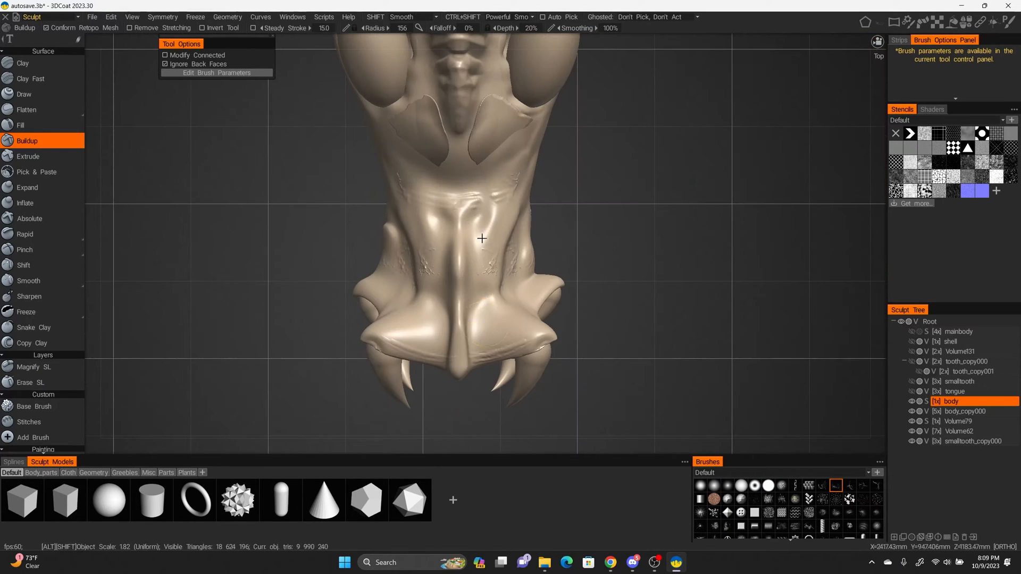
Apply a sparse speckled stencil over the head from above with rectangular Buildup strokes, using the round tip at 2% depth
click(1010, 177)
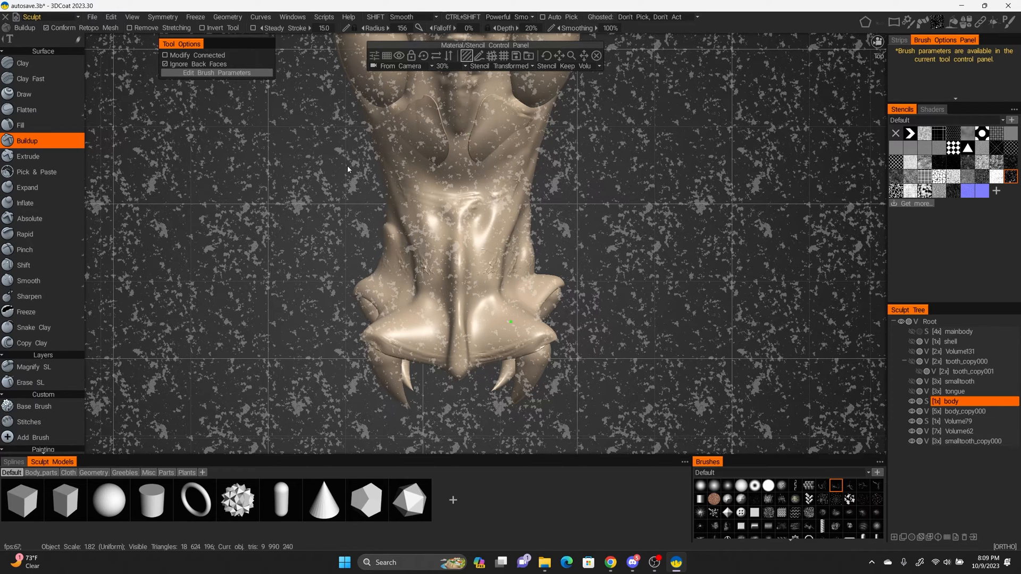
key(e)
mouse_move(330, 166)
mouse_down()
mouse_move(610, 366)
mouse_move(626, 410)
mouse_up()
drag(632, 427, 630, 426)
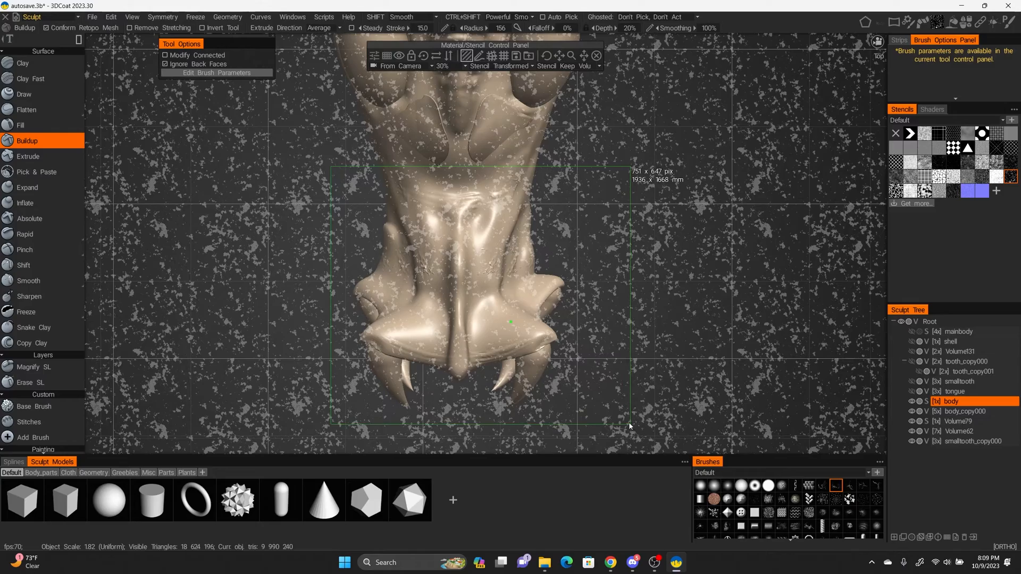
mouse_move(614, 263)
alt+mouse_down()
mouse_move(684, 156)
mouse_move(732, 134)
mouse_move(614, 167)
mouse_move(605, 183)
mouse_move(604, 171)
mouse_move(498, 196)
alt+mouse_up()
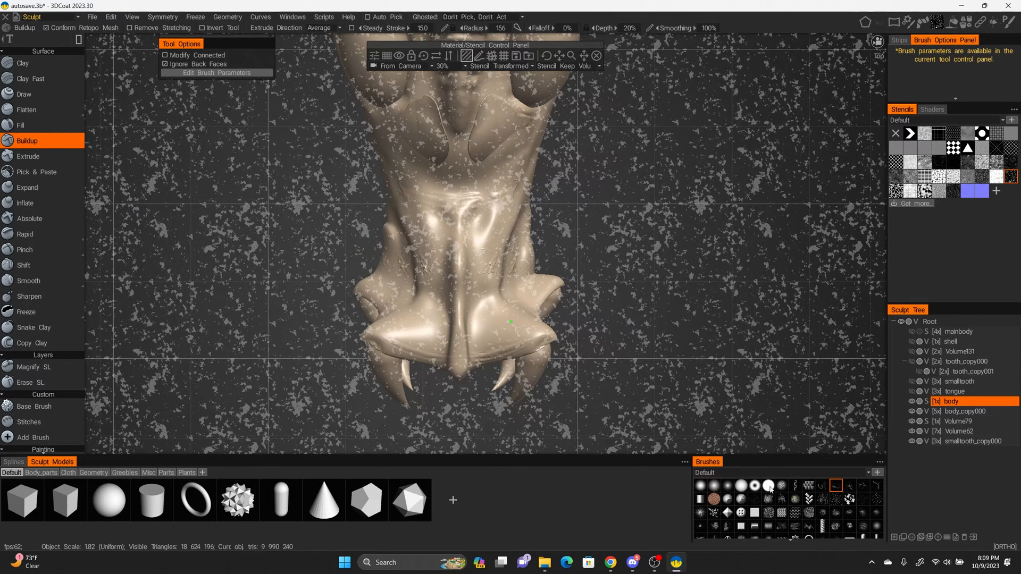
click(768, 486)
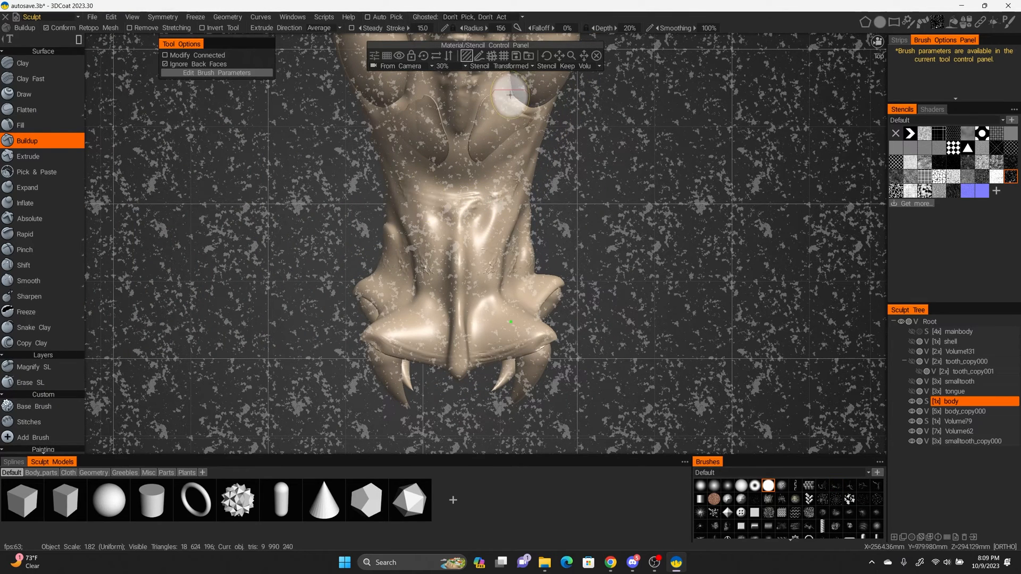
drag(510, 95, 511, 160)
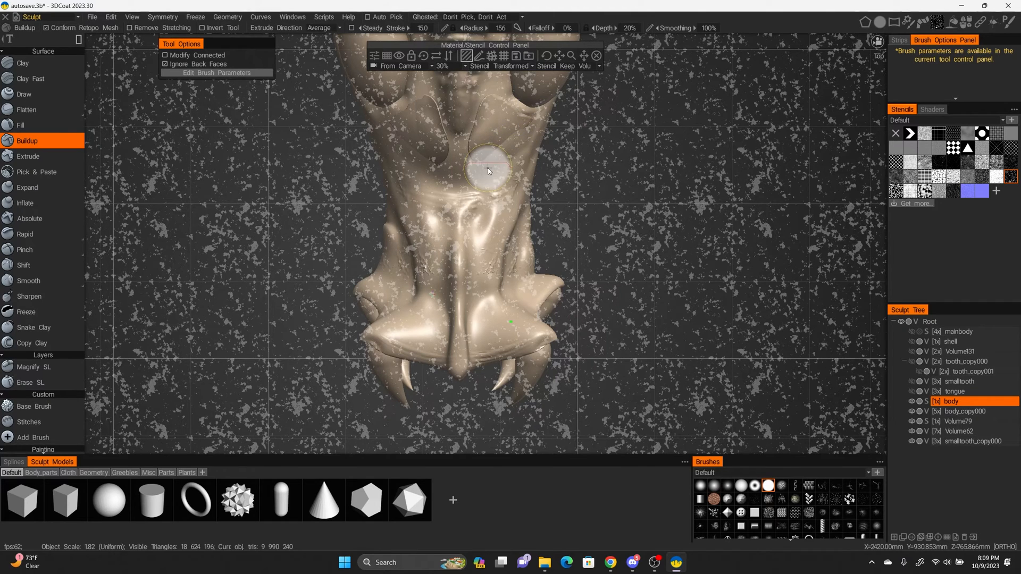
mouse_move(307, 176)
mouse_down()
mouse_move(579, 269)
mouse_move(590, 366)
mouse_move(685, 183)
mouse_move(632, 180)
mouse_move(512, 214)
mouse_up()
Apply the speckled stencil across the creature's whole left and right sides with rectangular Buildup strokes at 2% depth, and turn the stencil off
scroll(512, 214, down, 6)
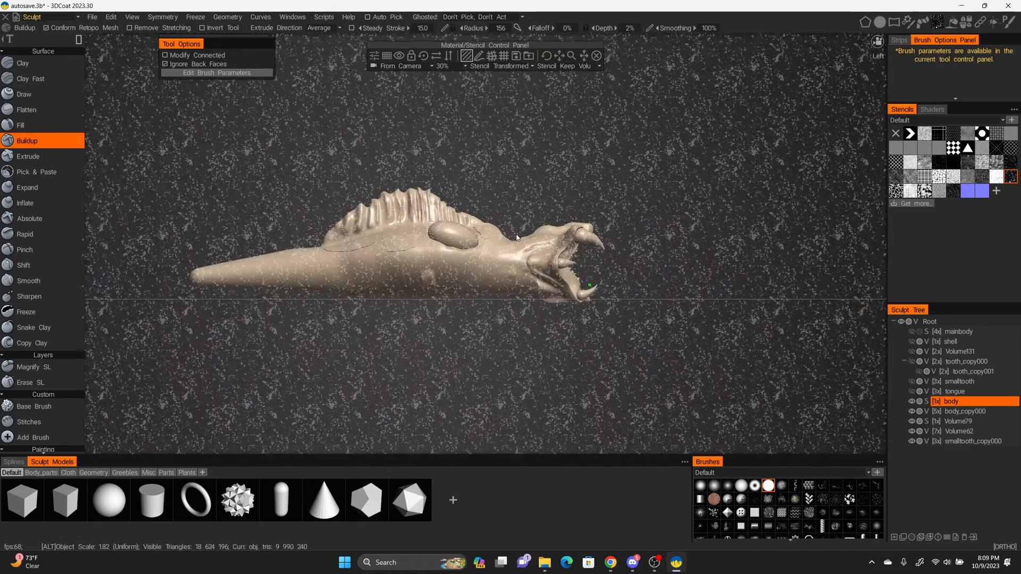
alt+middle_drag(504, 191, 575, 189)
drag(146, 133, 751, 352)
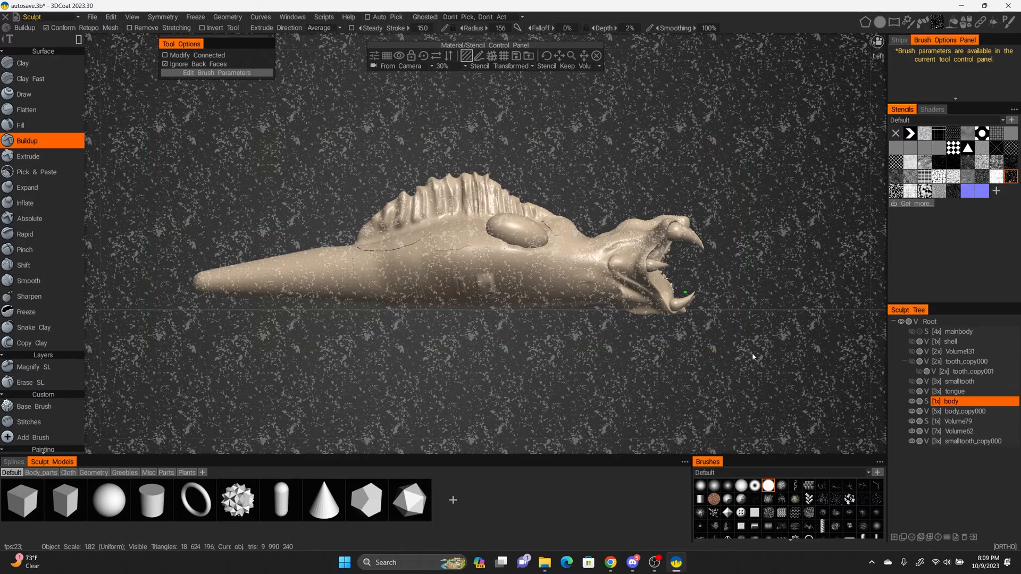
alt+drag(343, 207, 276, 219)
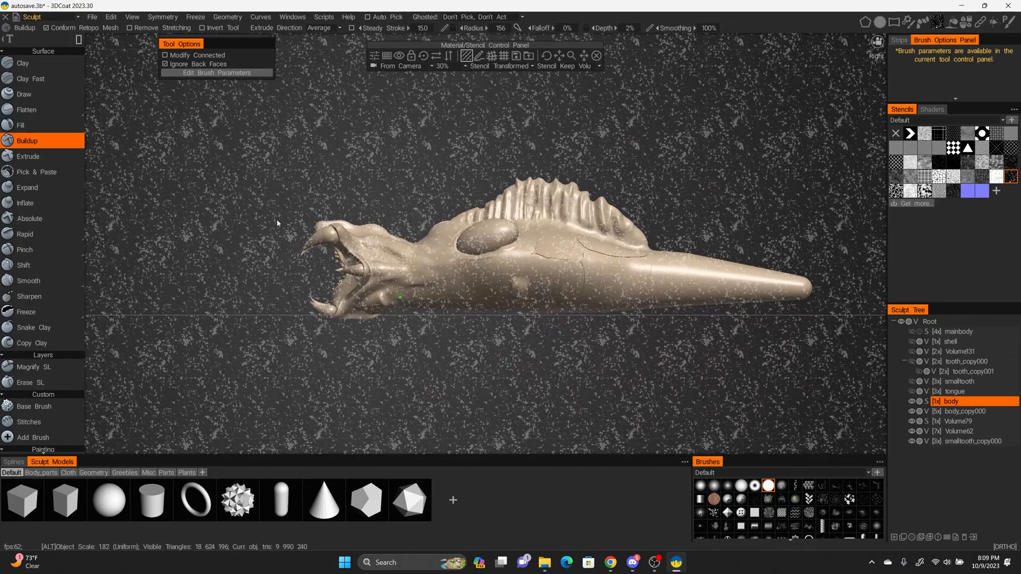
drag(276, 177, 817, 338)
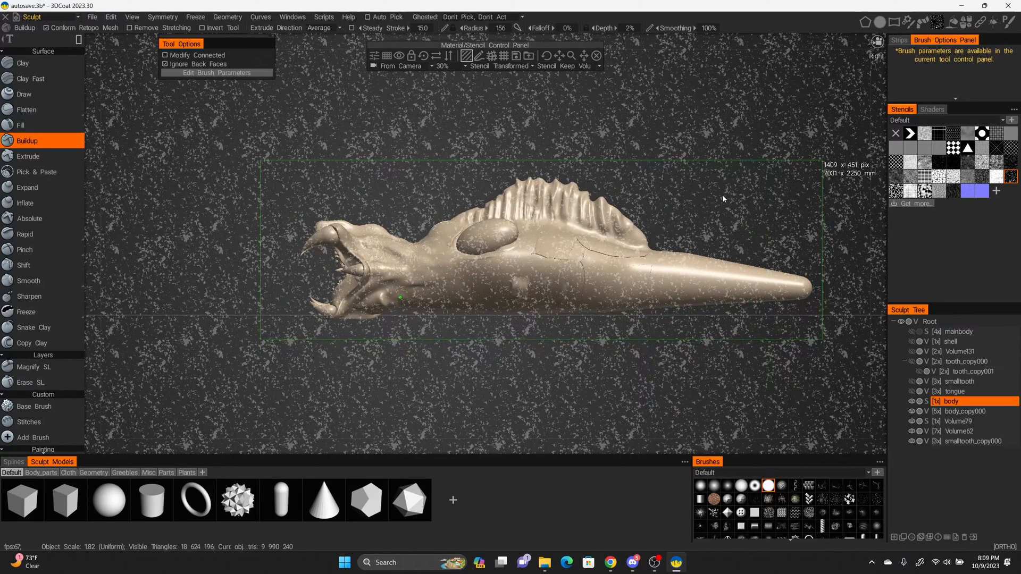
click(596, 55)
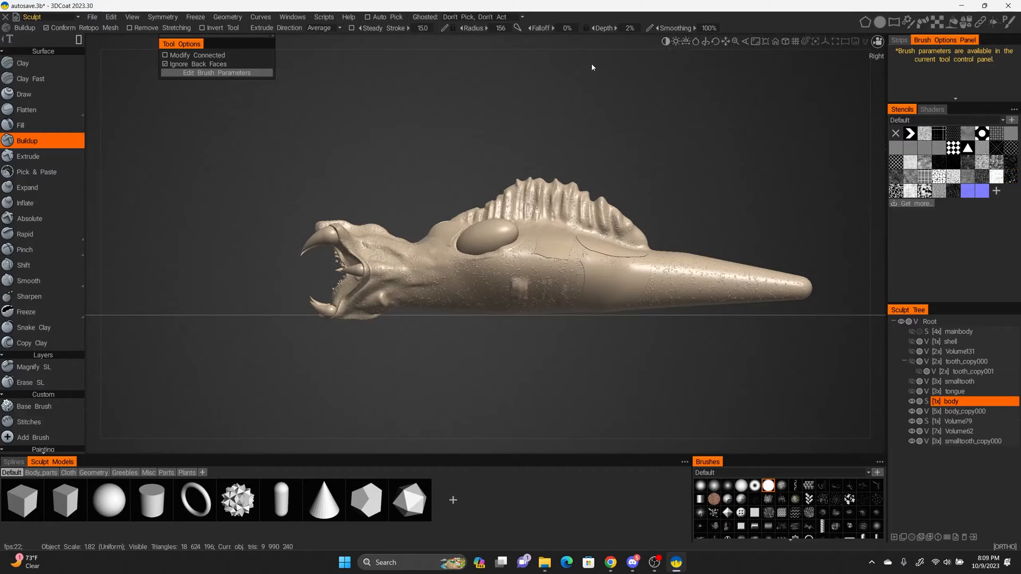
Soften the speckled texture in front of and below the eye with freehand smoothing strokes
alt+drag(532, 202, 388, 270)
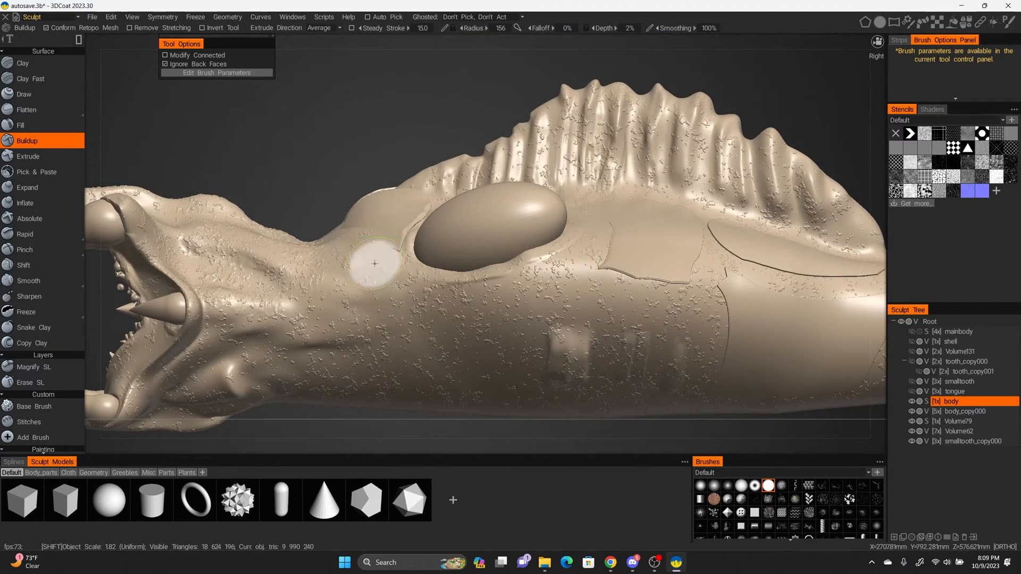
key(shift)
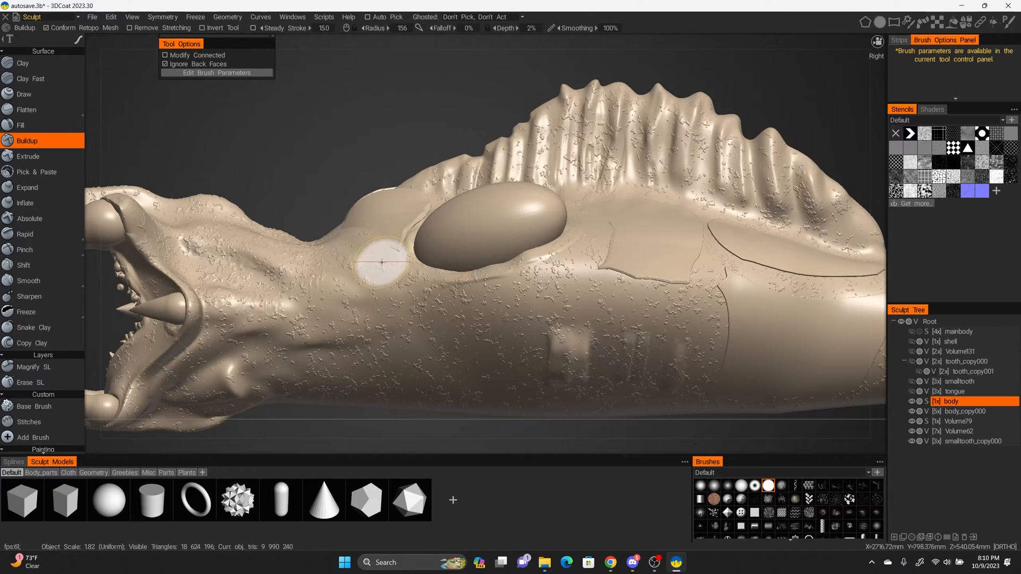
shift+drag(376, 268, 378, 307)
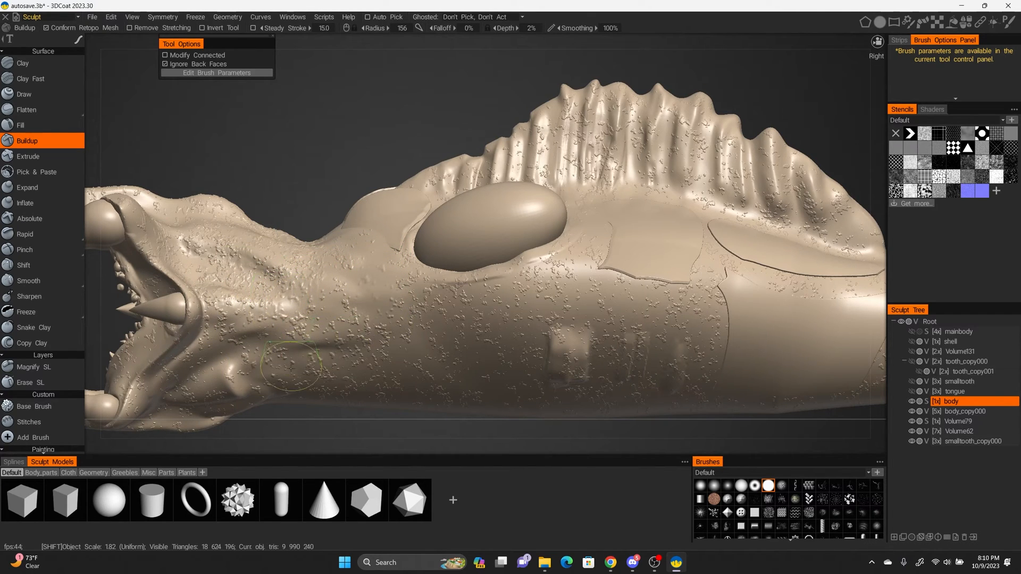
shift+drag(396, 294, 404, 293)
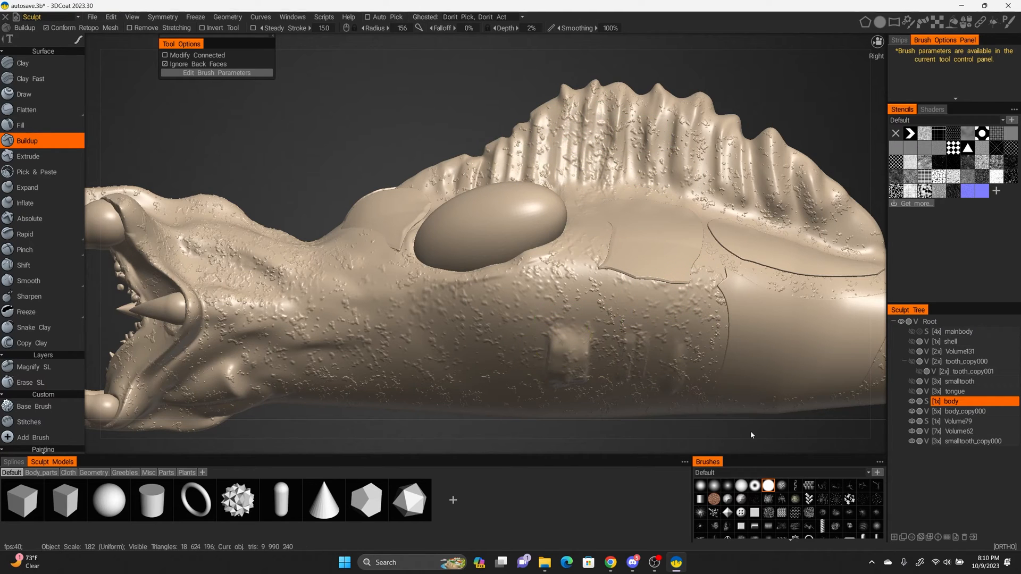
Show the hidden mainbody, shell and Volume131 layers and view the mouth from the front
alt+right_drag(527, 309, 424, 267)
alt+drag(424, 267, 668, 289)
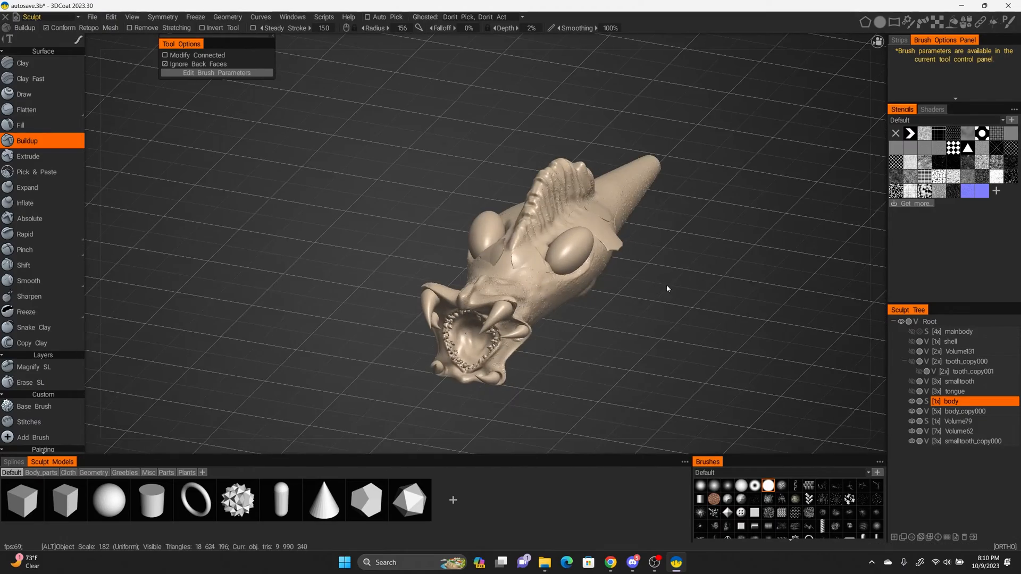
drag(912, 332, 911, 351)
alt+right_drag(537, 298, 586, 321)
alt+drag(586, 321, 604, 308)
alt+right_drag(604, 305, 636, 328)
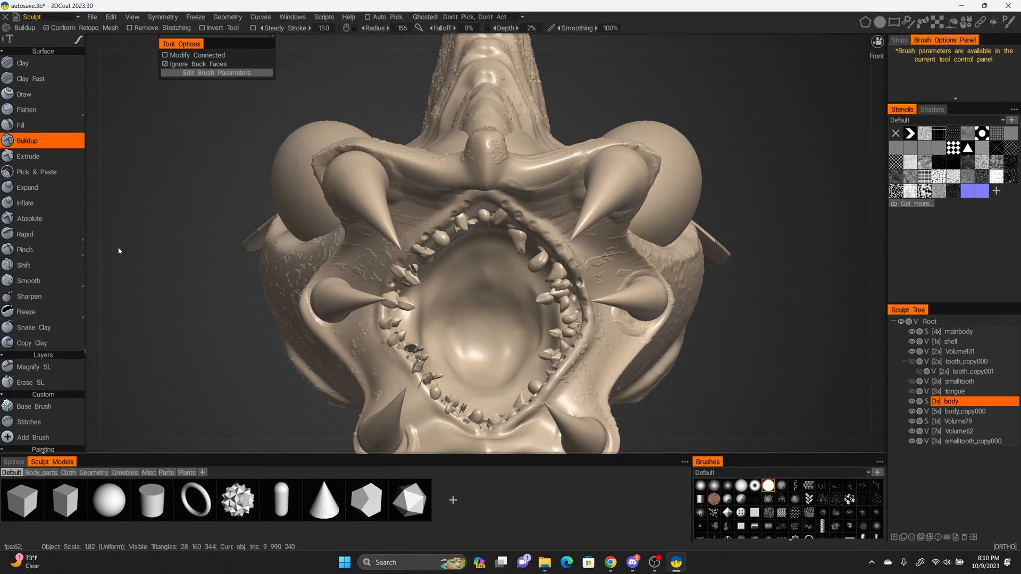
scroll(59, 282, down, 10)
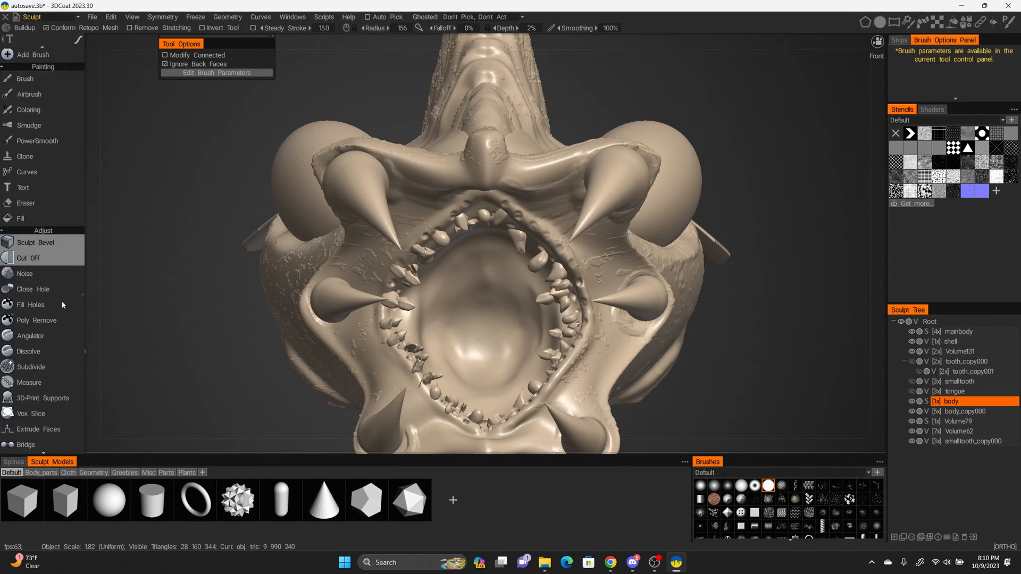
scroll(60, 305, down, 15)
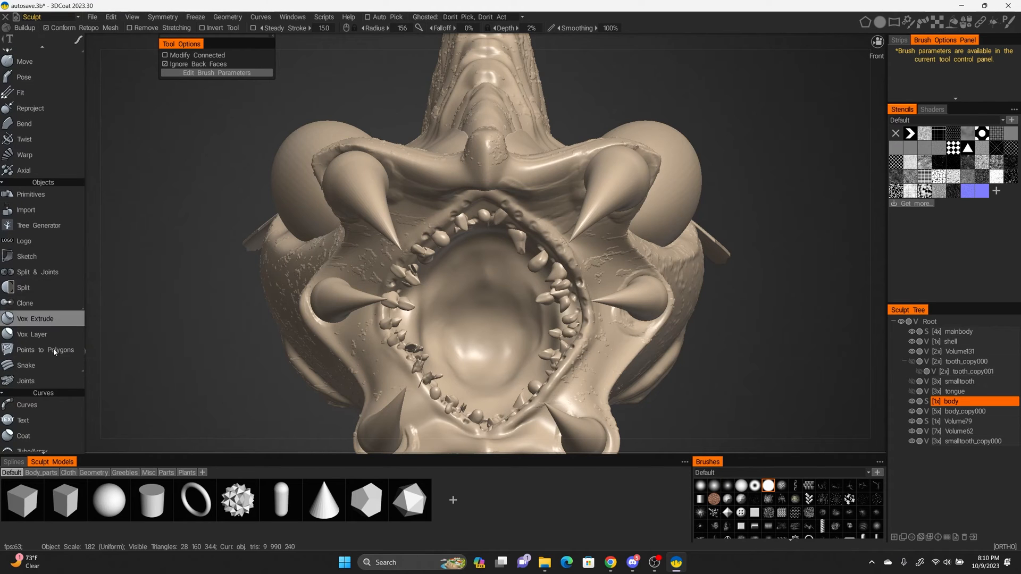
scroll(54, 352, down, 3)
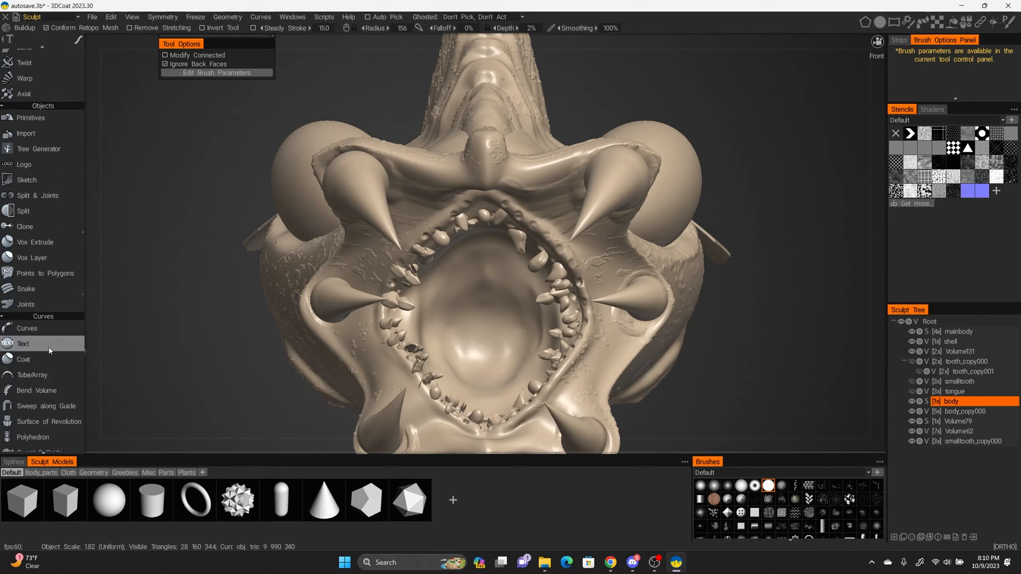
scroll(60, 246, up, 2)
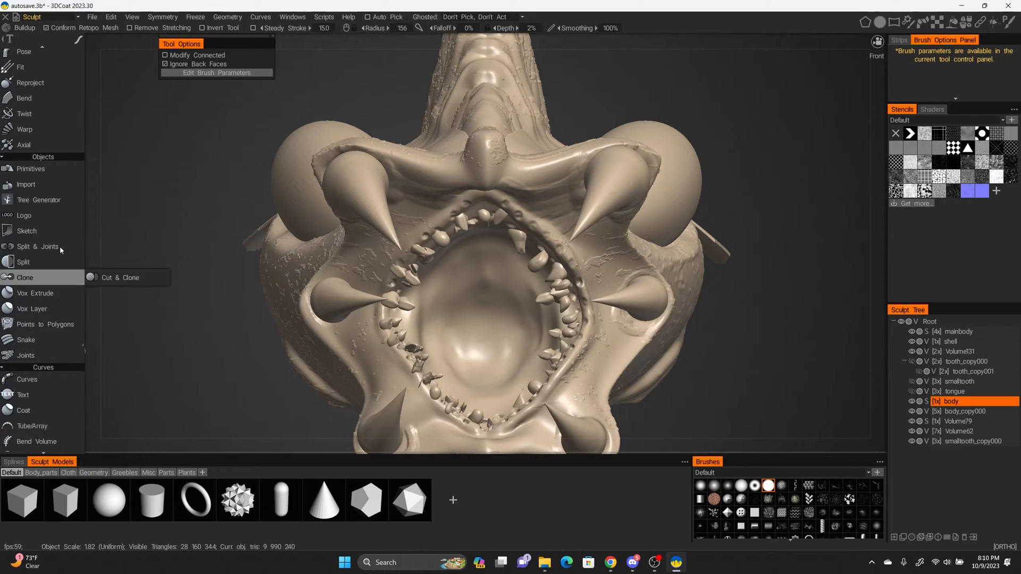
Try one thick Tubes/Muscle stroke down the inner wall of the mouth on the body layer
scroll(60, 248, up, 1)
mouse_move(43, 370)
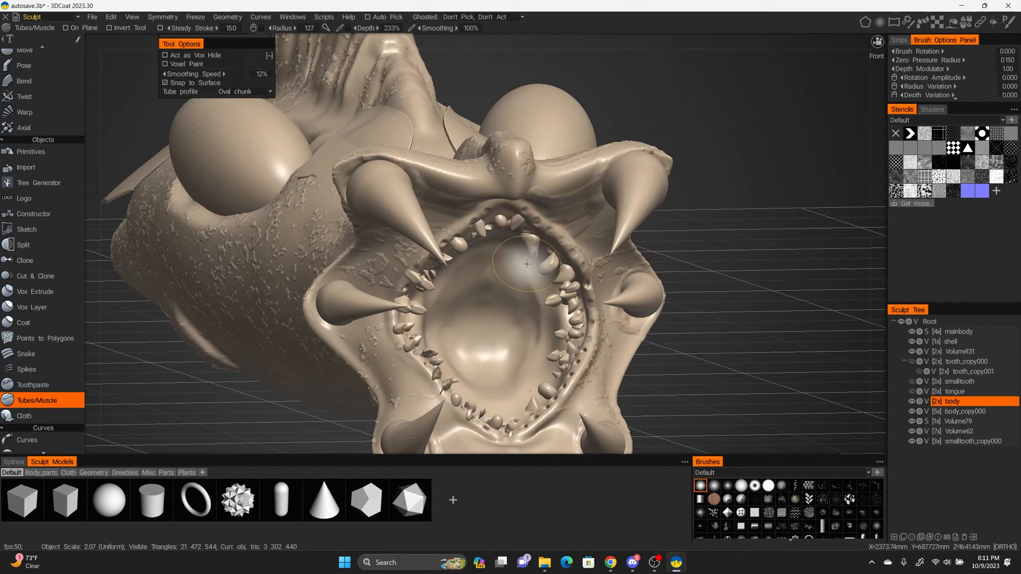
click(536, 273)
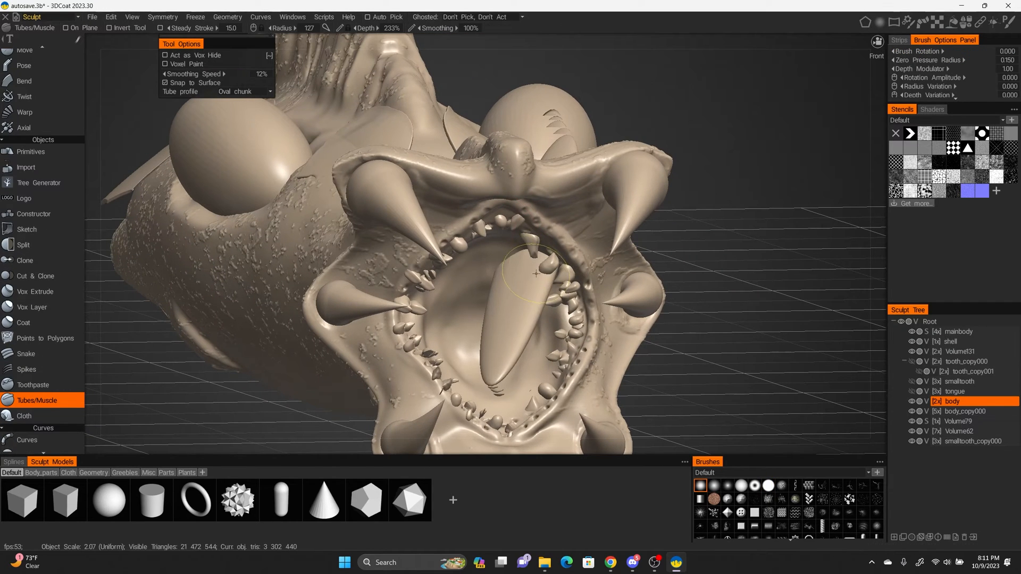
click(574, 283)
key(ctrl+z)
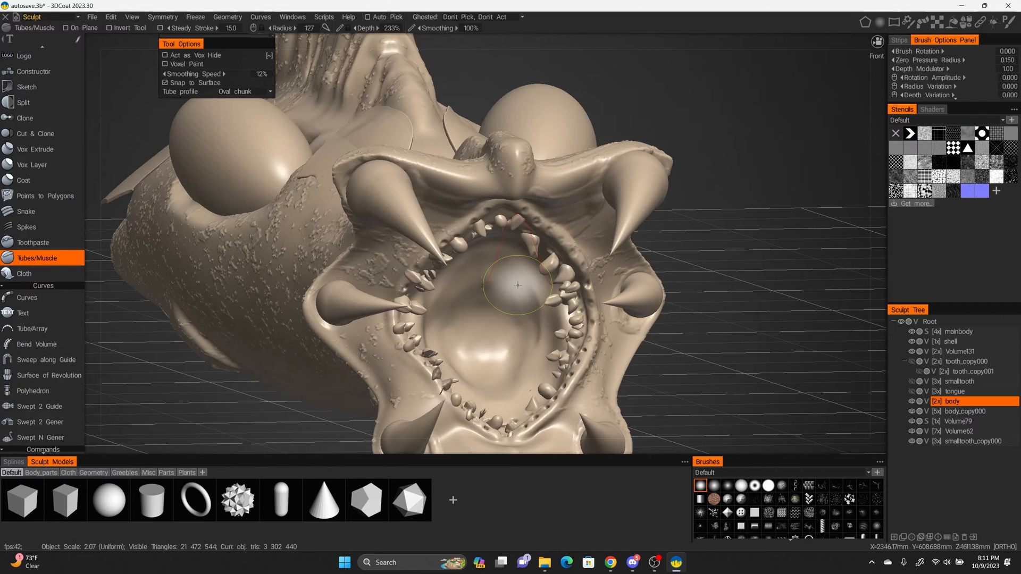
Enable X-axis mirror symmetry with its symmetry plane shown
key(s)
click(454, 252)
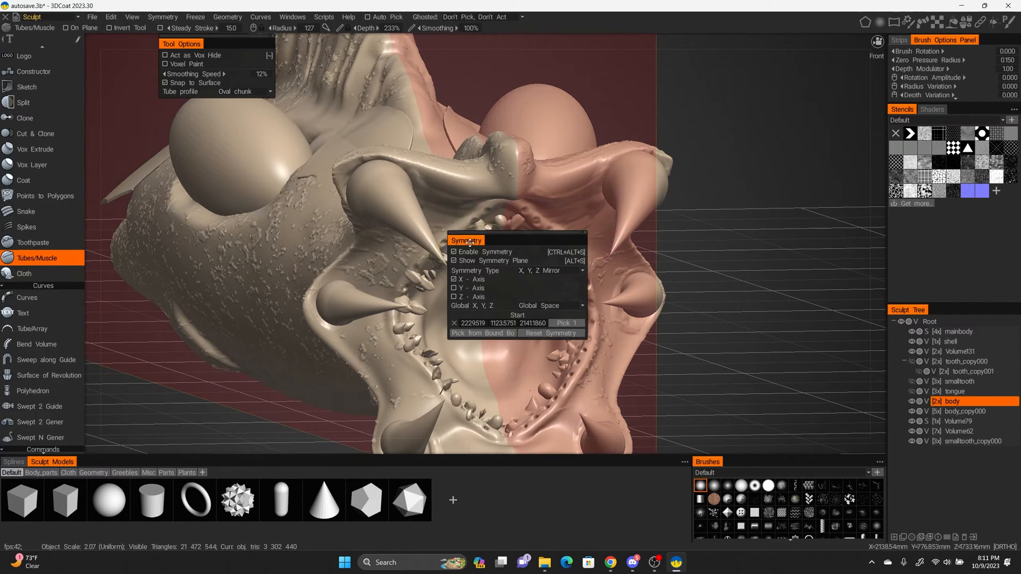
drag(514, 230, 723, 169)
key(s)
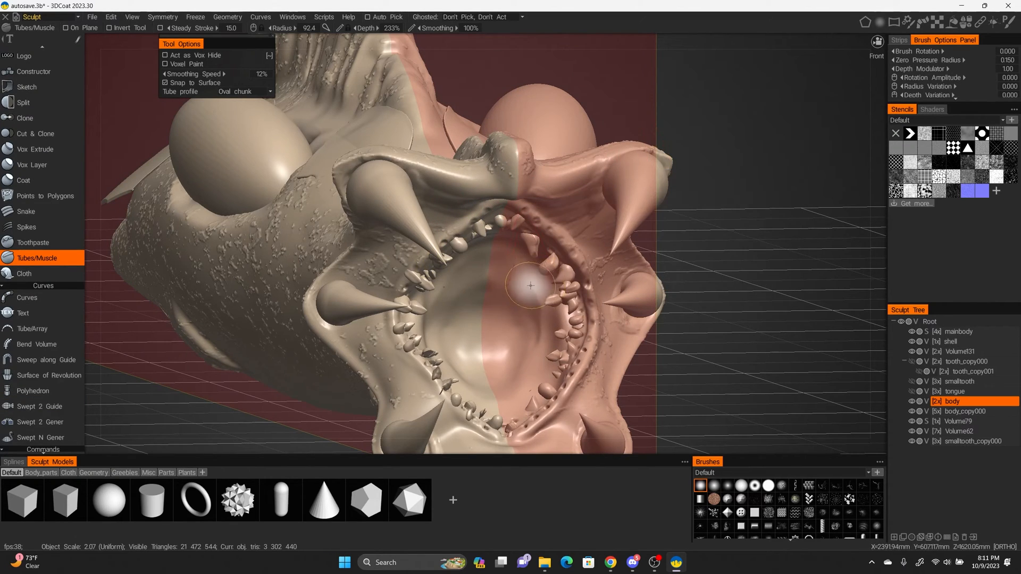
Draw thin vertical muscle strands side by side down the mouth's inner wall with mirrored Tubes/Muscle strokes at radius 28.2
drag(511, 235, 528, 289)
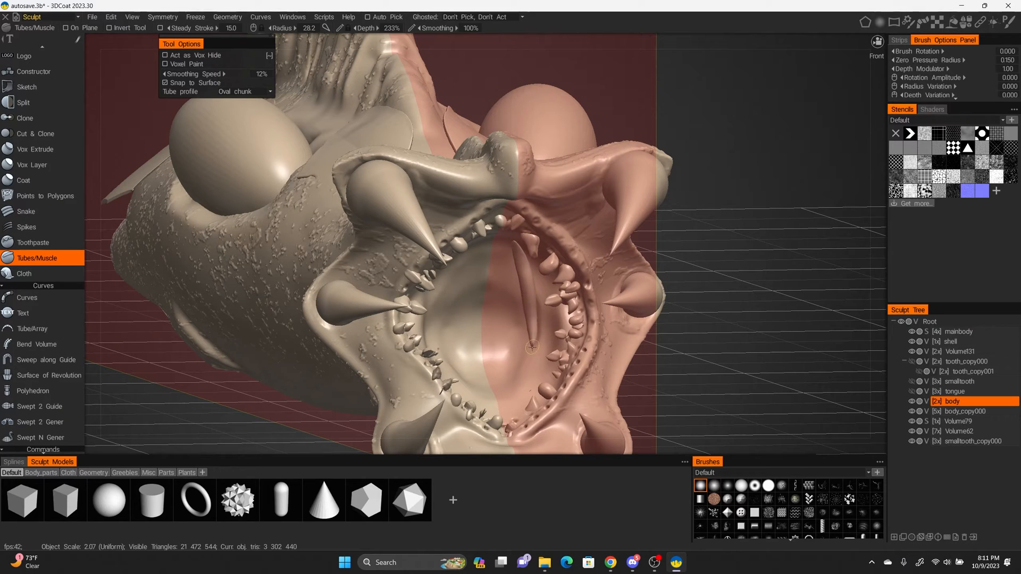
drag(532, 347, 526, 377)
mouse_move(534, 255)
mouse_down()
mouse_move(545, 294)
mouse_move(540, 380)
mouse_up()
drag(494, 254, 509, 392)
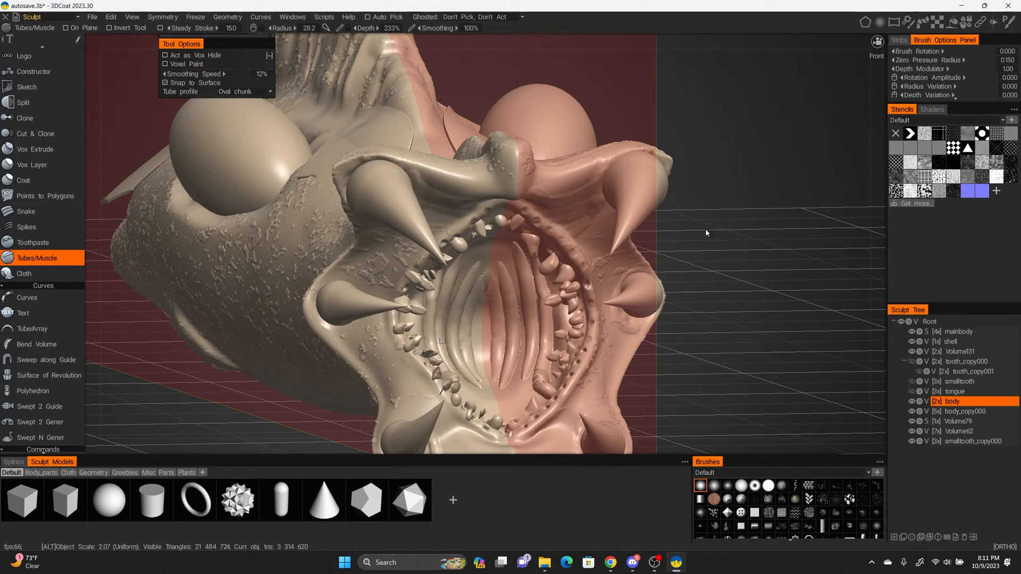
alt+drag(705, 228, 477, 234)
drag(406, 243, 397, 382)
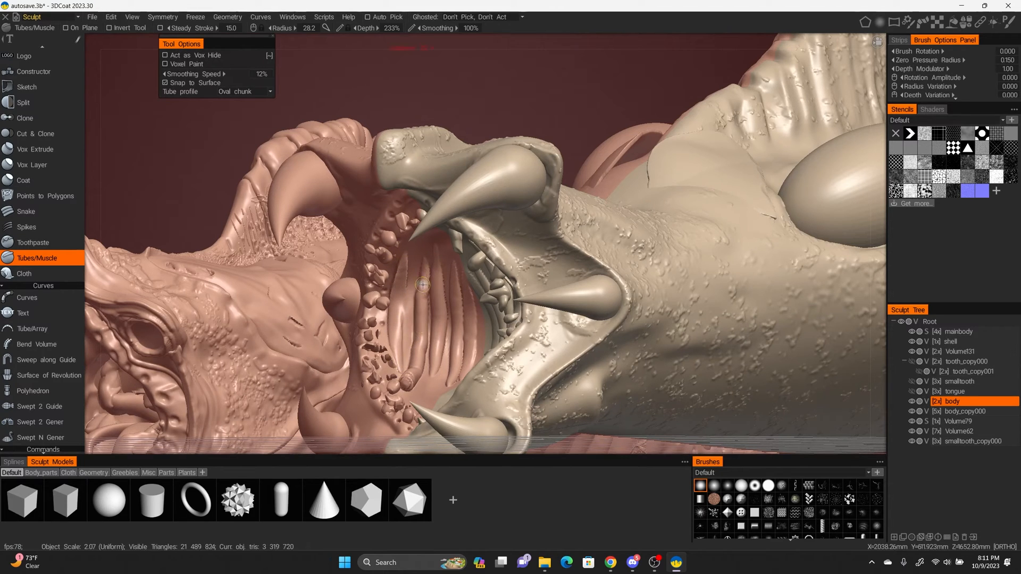
Add thick bulbous muscle lobes at the base of the throat strands with large mirrored Tubes/Muscle strokes
alt+drag(423, 285, 143, 254)
scroll(43, 202, up, 2)
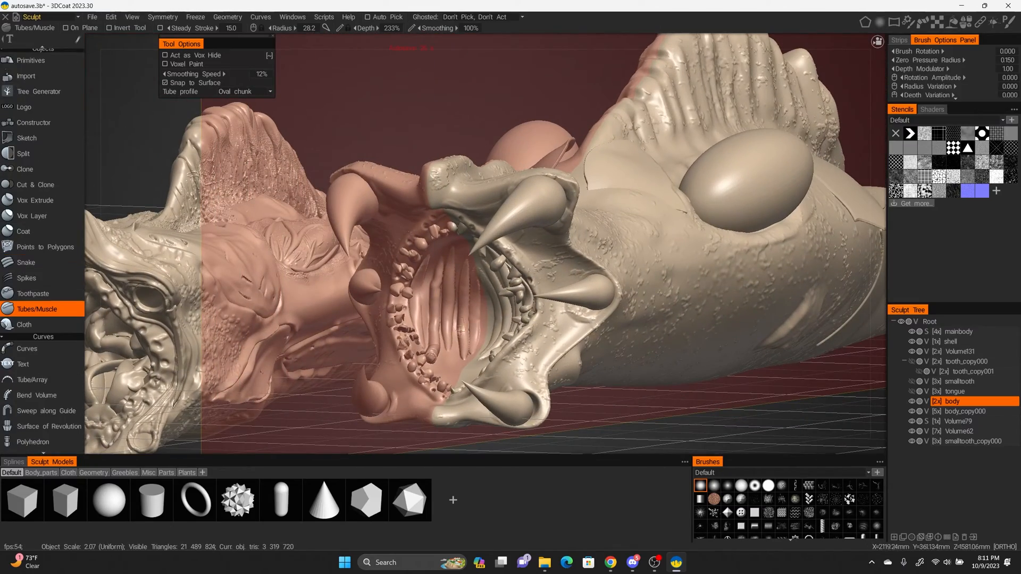
alt+drag(461, 332, 492, 363)
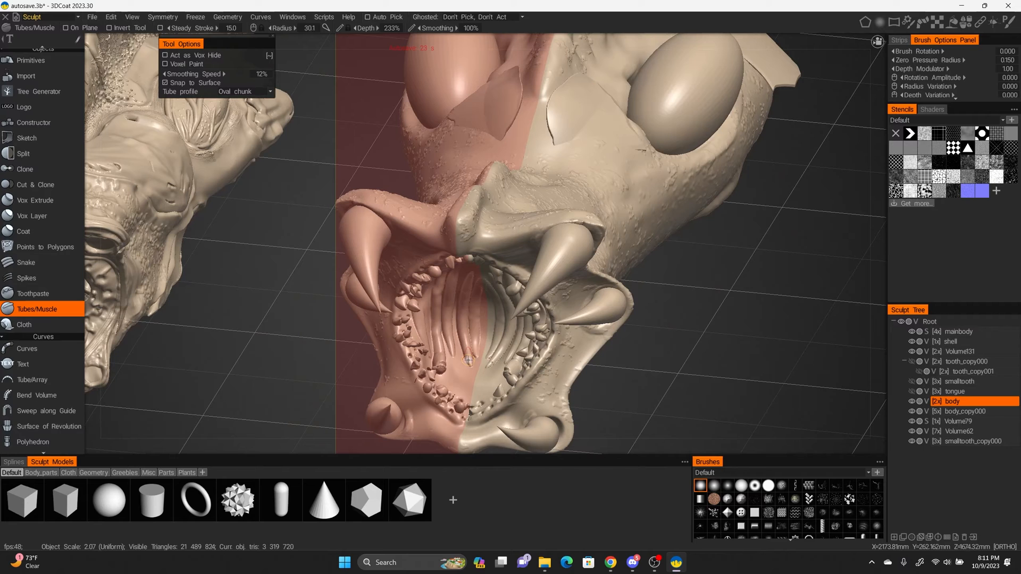
drag(474, 391, 488, 361)
drag(469, 399, 528, 312)
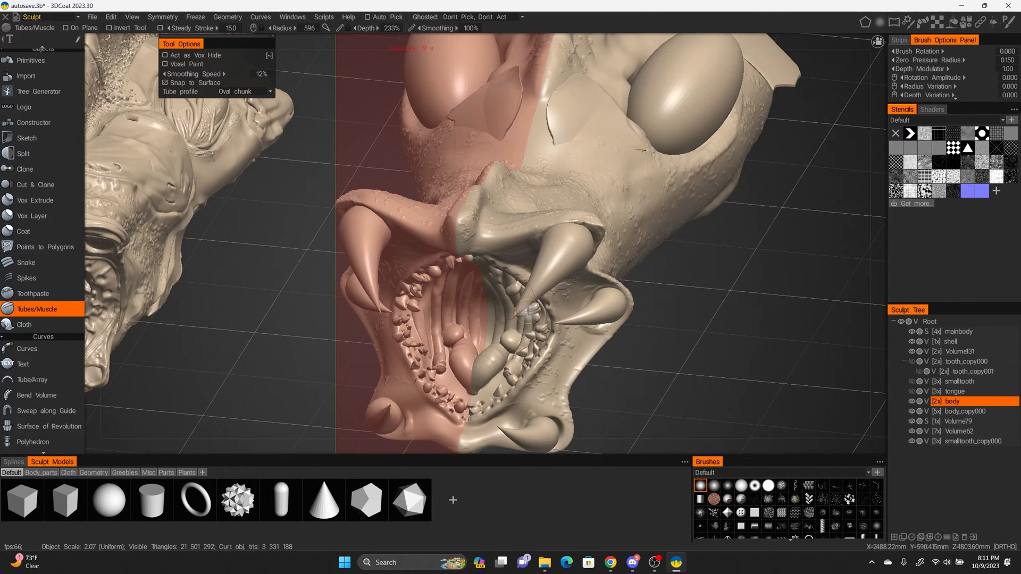
mouse_move(450, 281)
mouse_down()
mouse_move(434, 319)
mouse_move(452, 379)
mouse_move(479, 351)
mouse_move(443, 352)
mouse_up()
shift+drag(456, 389, 449, 375)
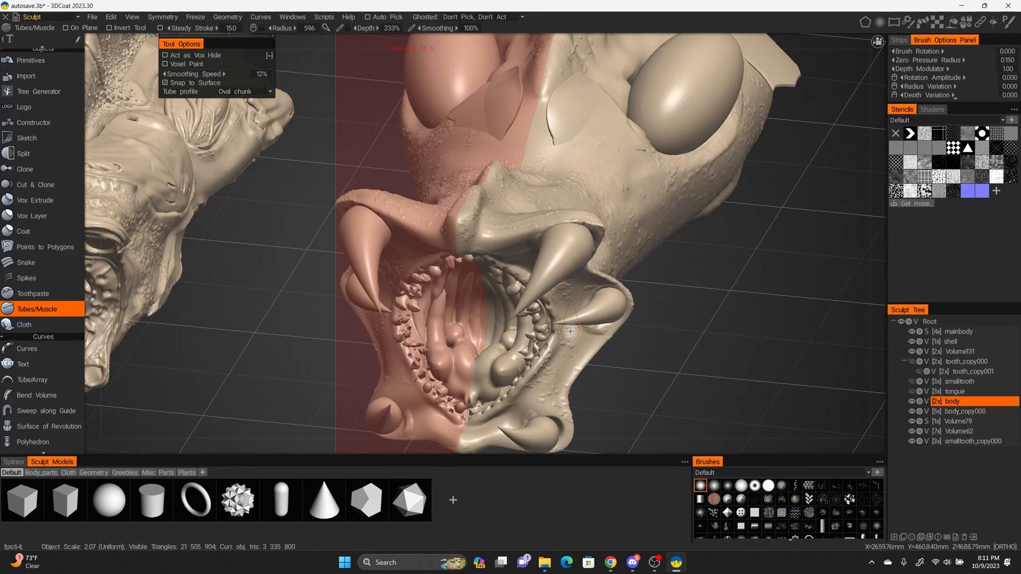
Add broad mirrored Tubes/Muscle lobes along the roof of the throat, seen from below
alt+drag(478, 299, 573, 238)
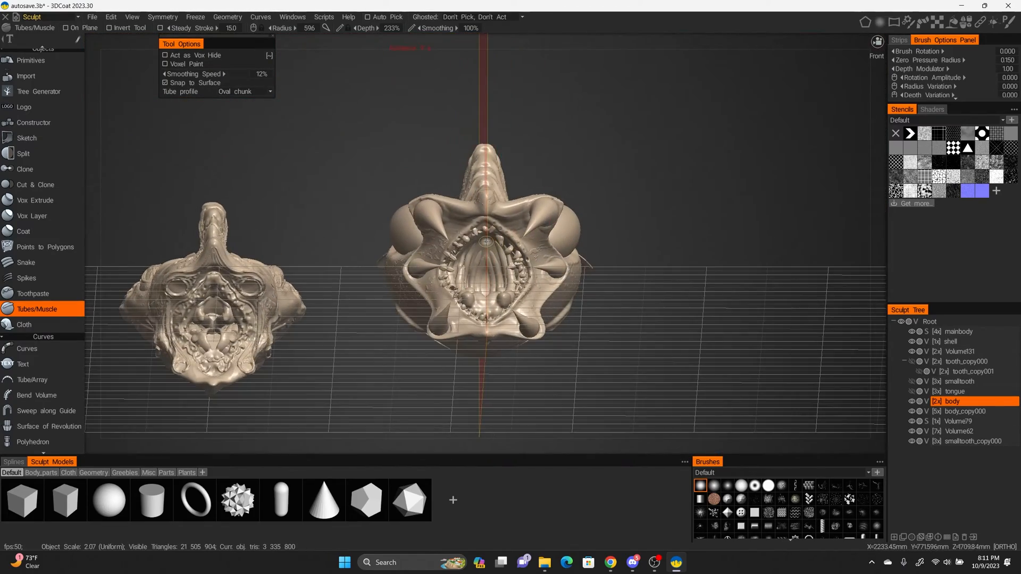
alt+drag(486, 247, 555, 287)
key(ctrl+z)
alt+right_drag(555, 287, 611, 327)
alt+drag(610, 327, 462, 266)
drag(453, 219, 422, 275)
Switch to the Fill brush for blending the throat muscles
scroll(46, 138, up, 8)
scroll(46, 206, up, 5)
click(38, 129)
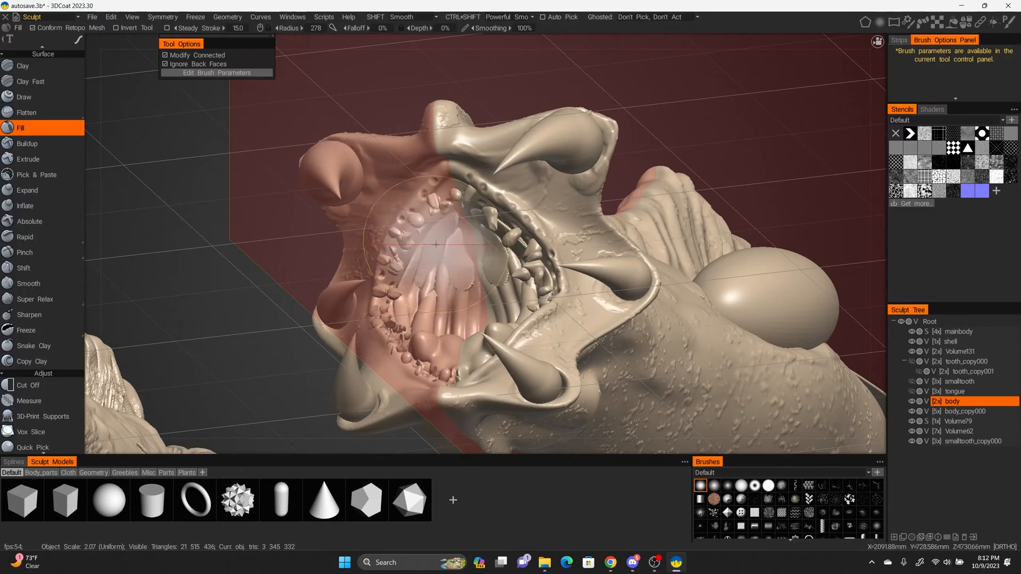
Examine the creature's toothed mouth, head and eyes from the front and from the side
alt+drag(595, 277, 617, 323)
alt+right_drag(617, 323, 624, 331)
alt+drag(624, 331, 676, 308)
alt+right_drag(675, 309, 684, 342)
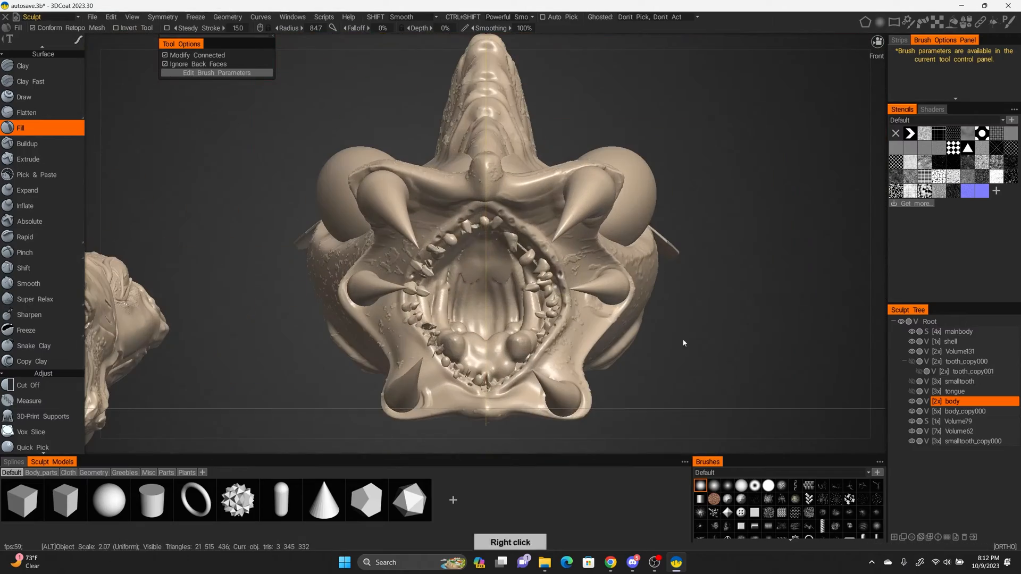
scroll(37, 258, down, 10)
click(25, 258)
drag(488, 228, 596, 250)
alt+right_drag(596, 250, 627, 277)
right_drag(691, 340, 670, 298)
drag(669, 298, 766, 277)
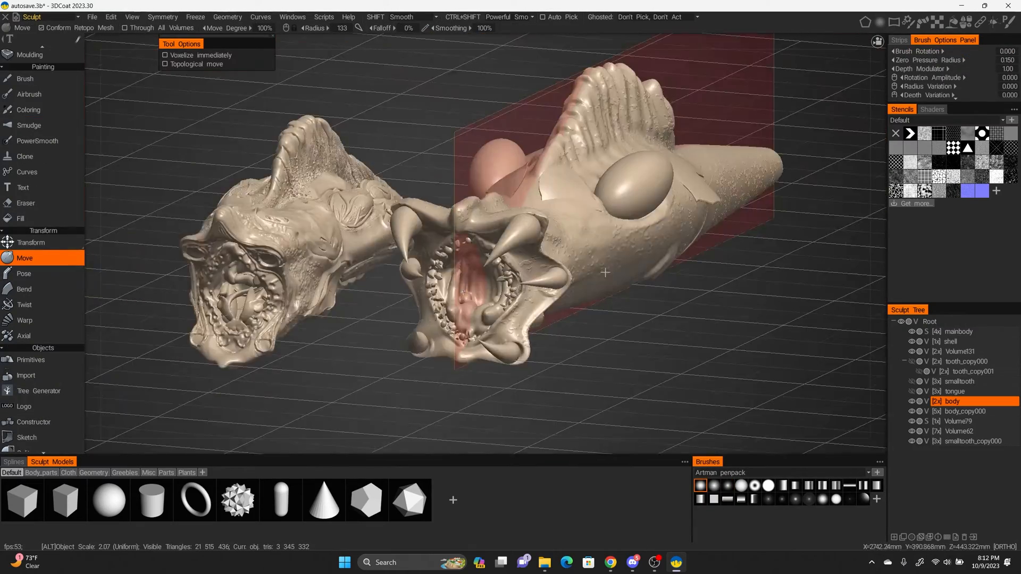
right_drag(760, 229, 786, 257)
drag(786, 258, 766, 298)
right_drag(766, 298, 792, 340)
Toggle the visibility of Volume79 to identify the eyes, and make it the active volume
click(959, 431)
click(911, 421)
click(911, 421)
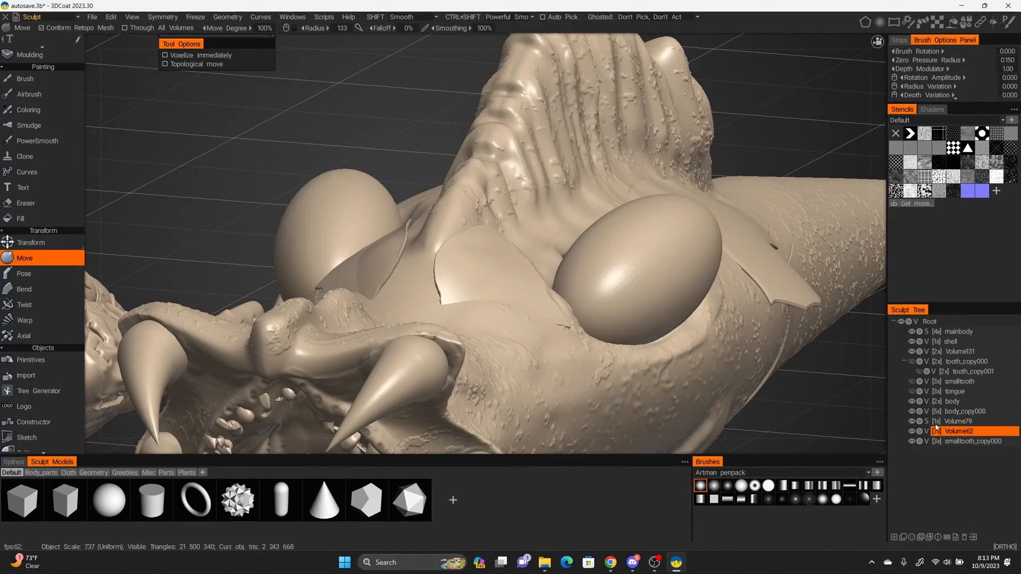
click(957, 421)
alt+drag(654, 274, 611, 262)
alt+right_drag(610, 262, 579, 289)
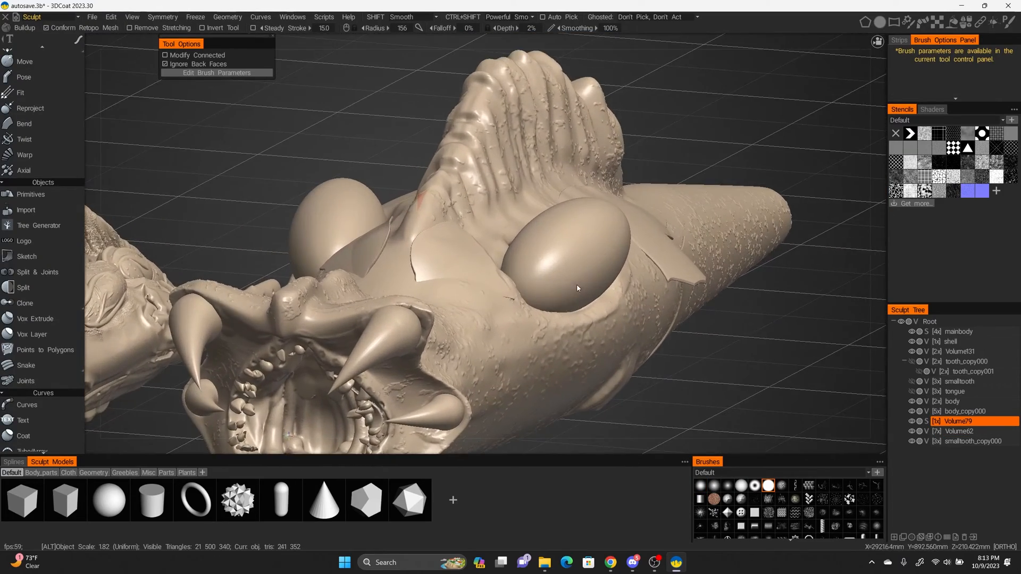
Convert the eye volume Volume79 to voxels with a required poly count of 500 000 and holes closed automatically
alt+drag(531, 242, 593, 308)
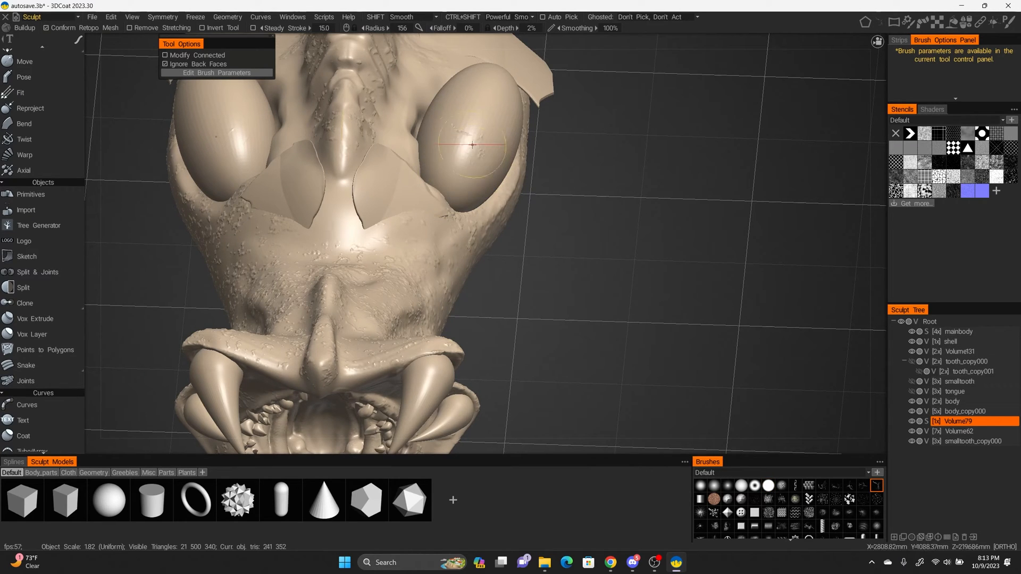
click(927, 423)
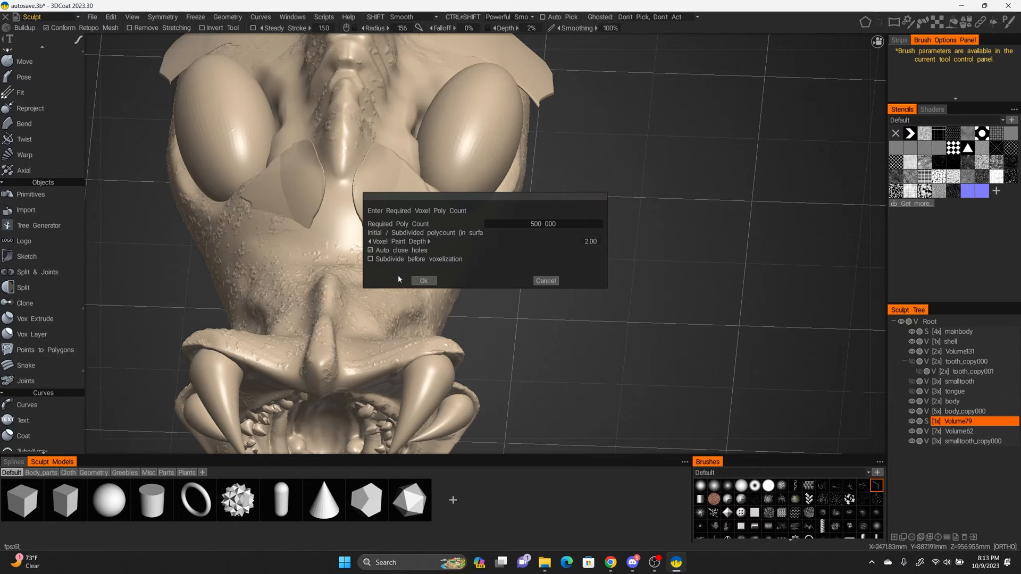
click(423, 281)
key(shift)
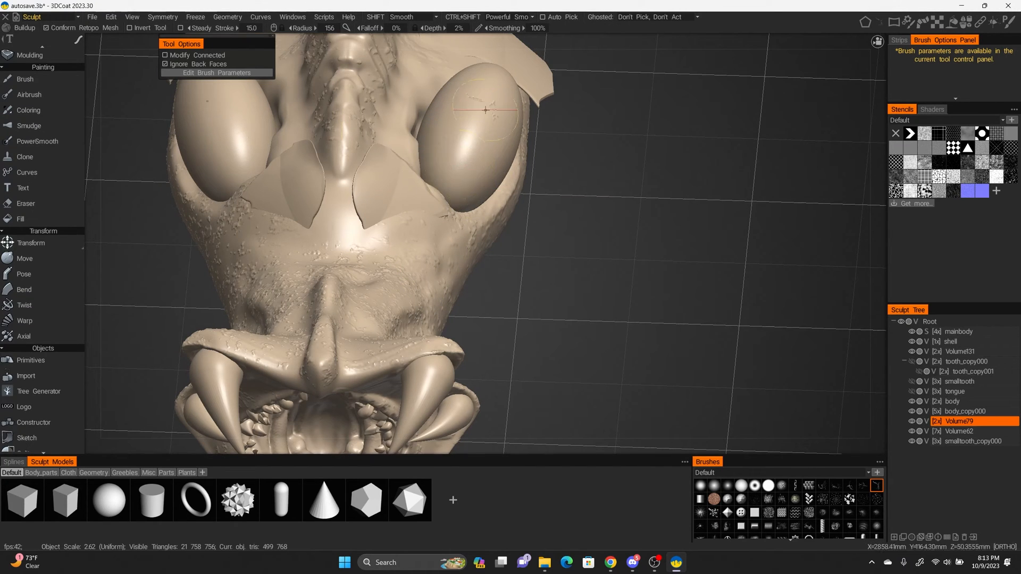
Try sculpting deep cracks on the eyes with the Buildup tool at 42% depth
right_click(482, 158)
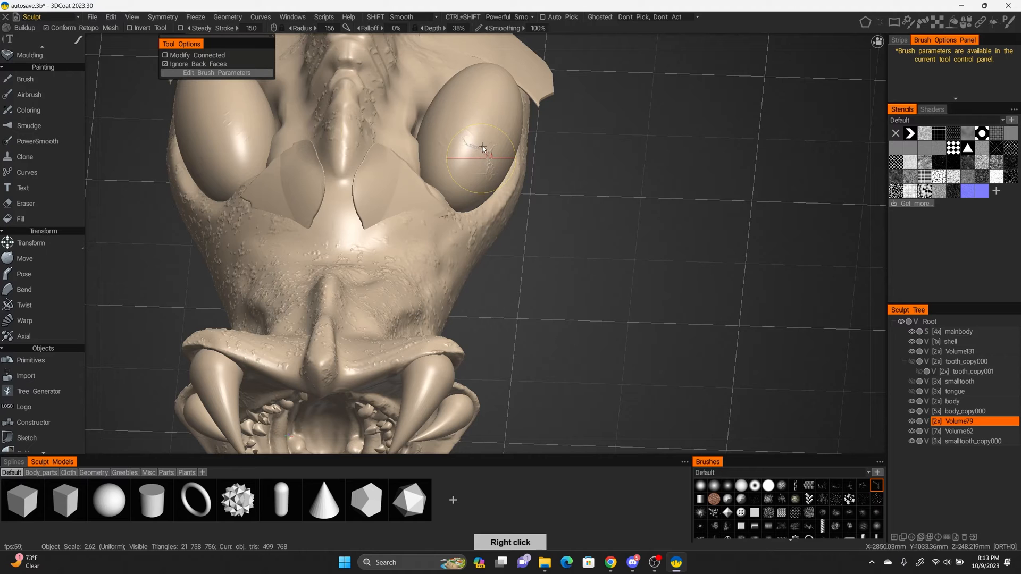
right_drag(482, 149, 492, 127)
drag(479, 100, 461, 176)
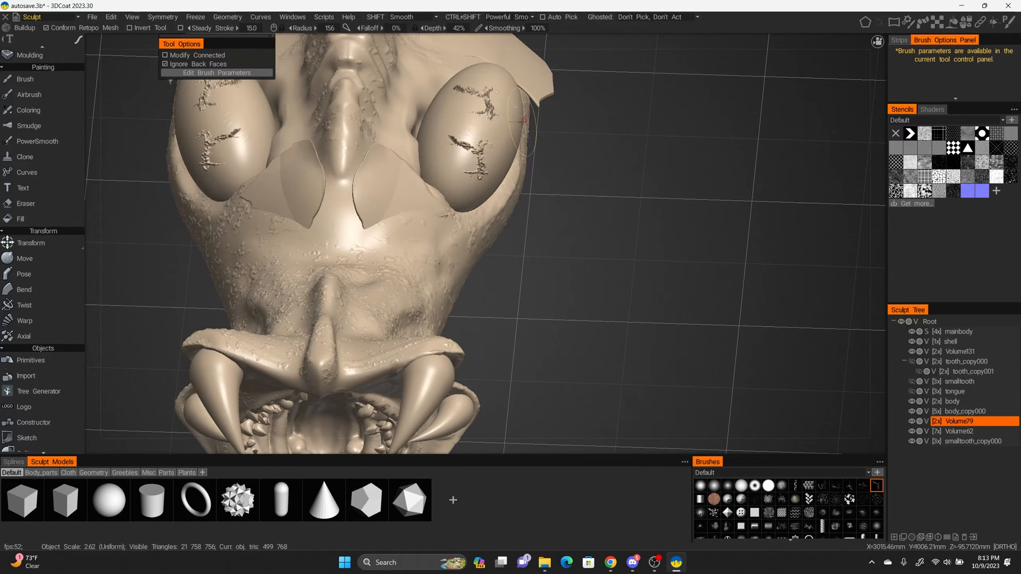
Reduce the Buildup depth to 16% and sculpt fine cracks across the surface of the eyes
drag(524, 119, 627, 254)
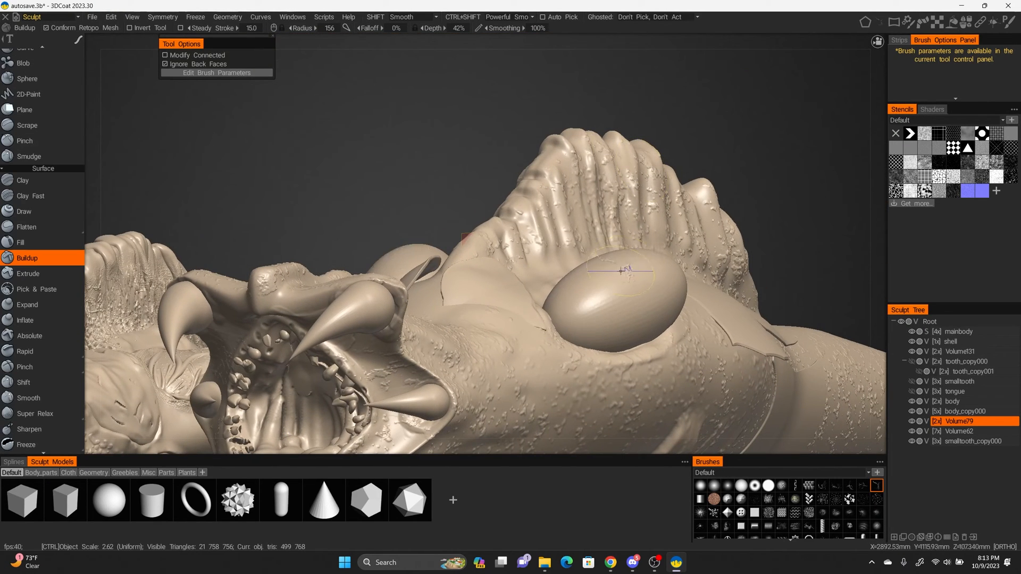
right_drag(621, 270, 619, 267)
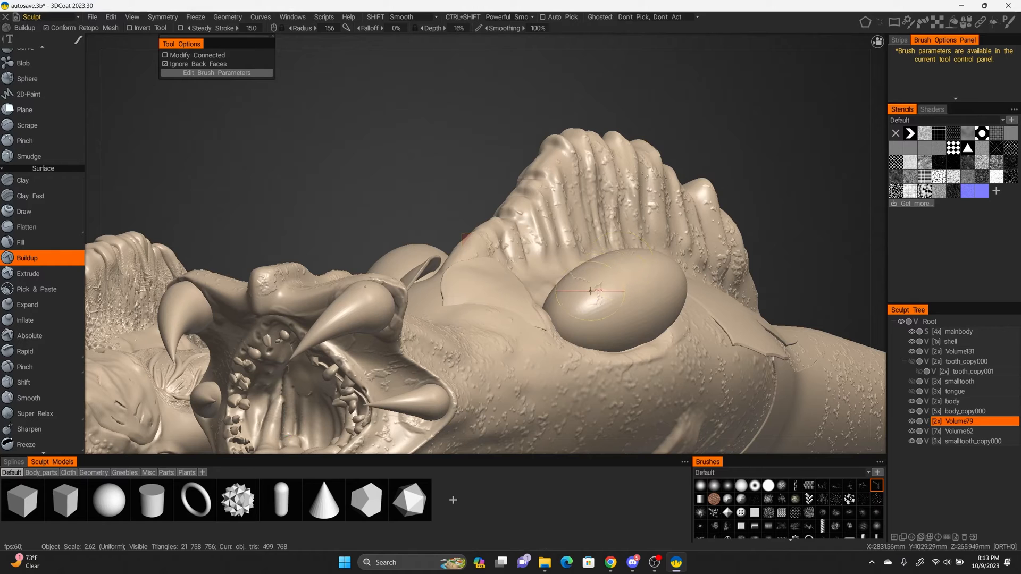
drag(598, 290, 579, 317)
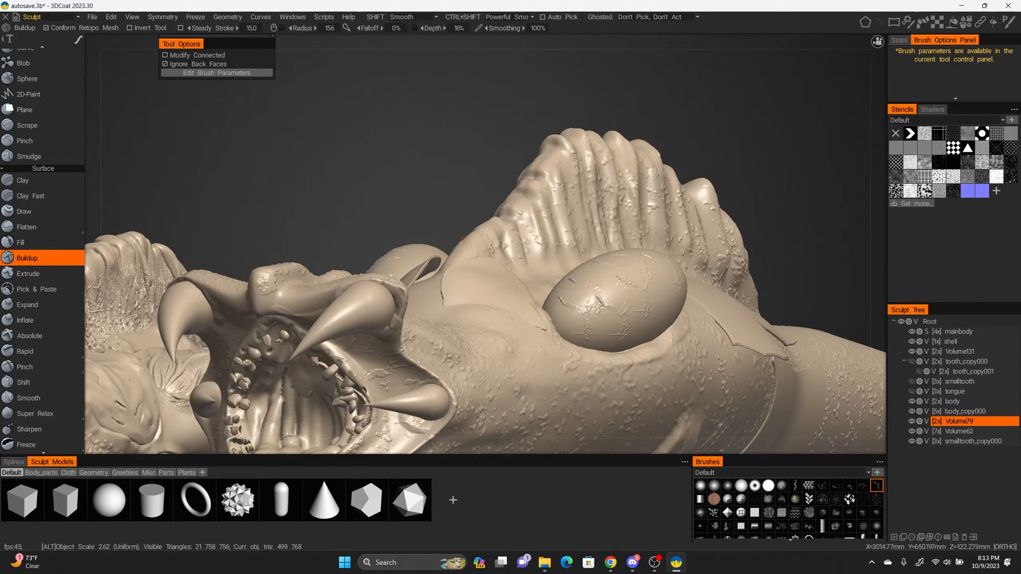
Freeze the lower front area of both eyes symmetrically to mask it from sculpting
alt+drag(635, 294, 490, 253)
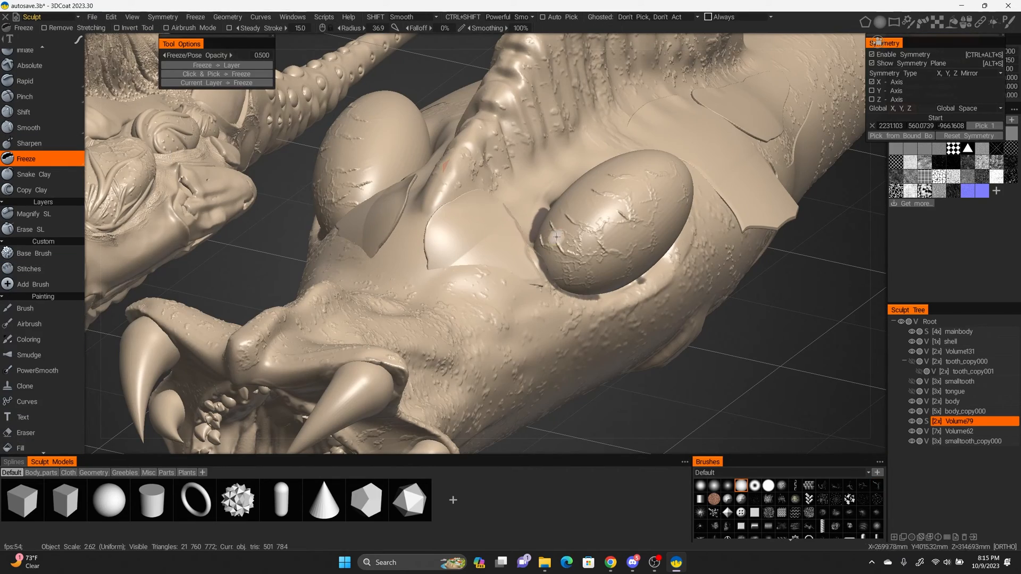
drag(557, 237, 551, 266)
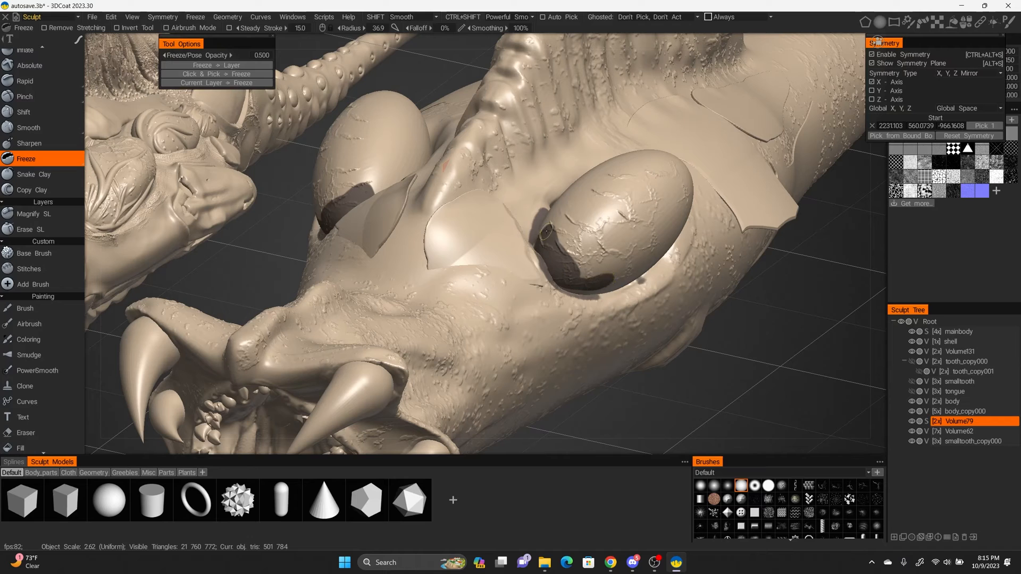
drag(533, 227, 539, 239)
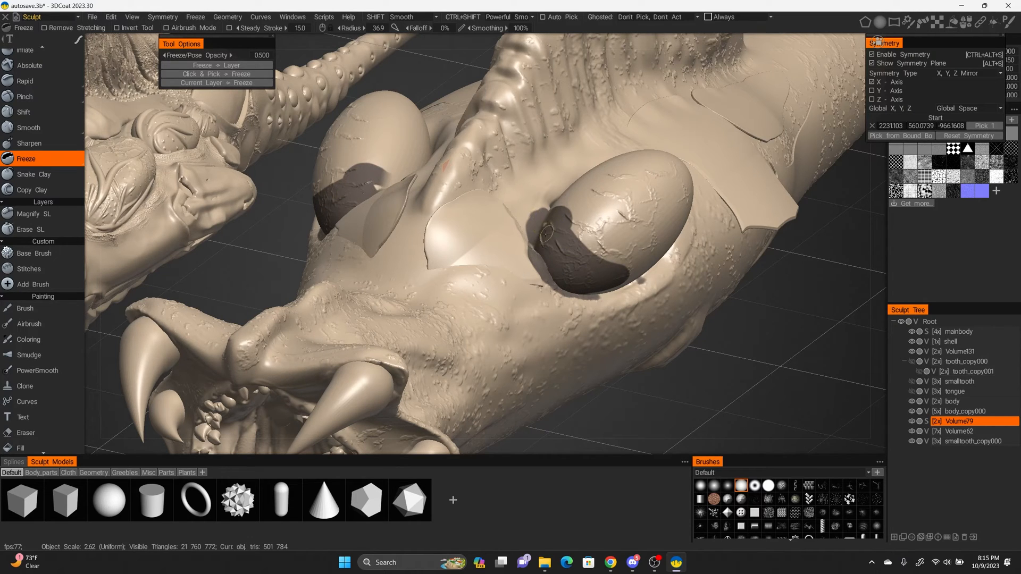
Stipple small bumps around the frozen area of the eyes with the Draw tool at 22% depth, and clear the freeze
scroll(47, 107, up, 5)
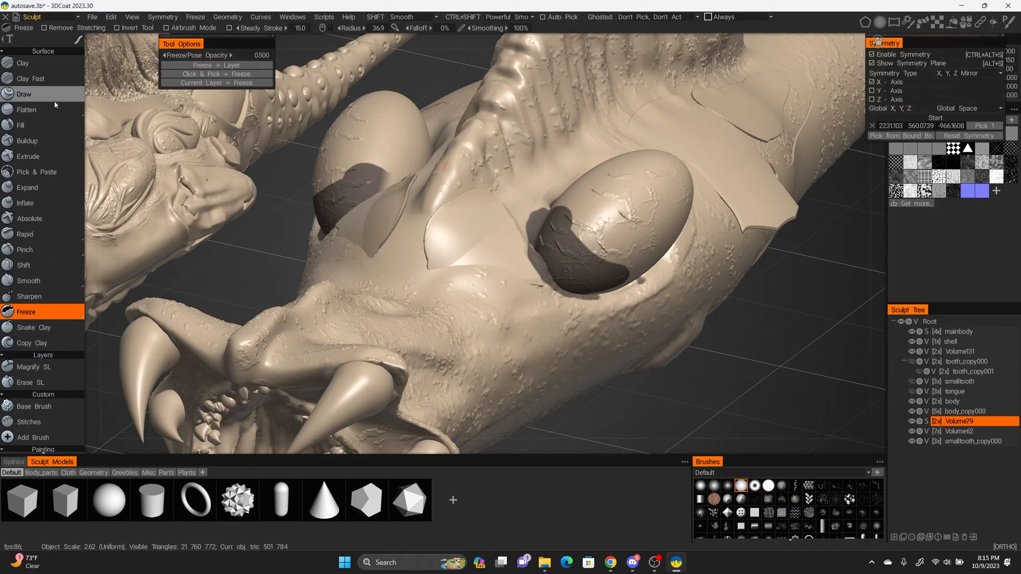
mouse_move(50, 113)
click(24, 94)
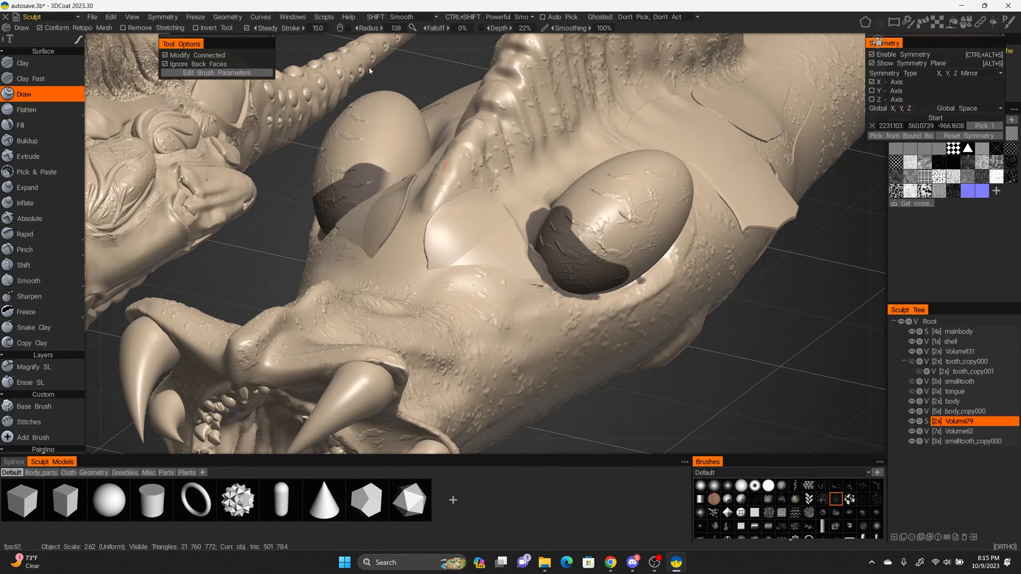
mouse_move(596, 245)
mouse_down()
mouse_move(586, 210)
mouse_move(624, 269)
mouse_up()
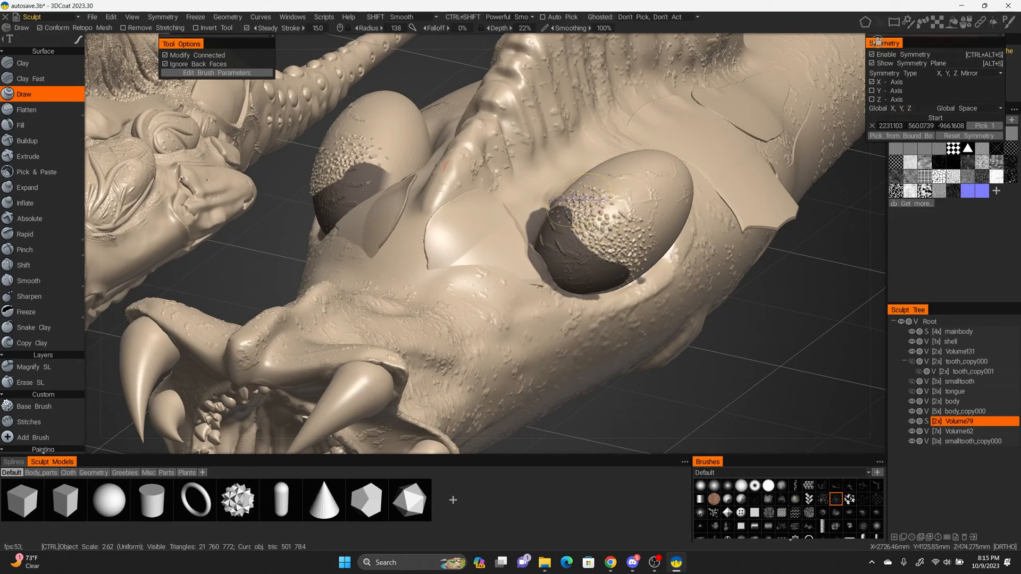
mouse_move(587, 216)
alt+mouse_down()
mouse_move(589, 273)
mouse_move(642, 255)
mouse_move(652, 277)
alt+mouse_up()
alt+right_drag(651, 275, 587, 274)
alt+middle_drag(587, 275, 594, 233)
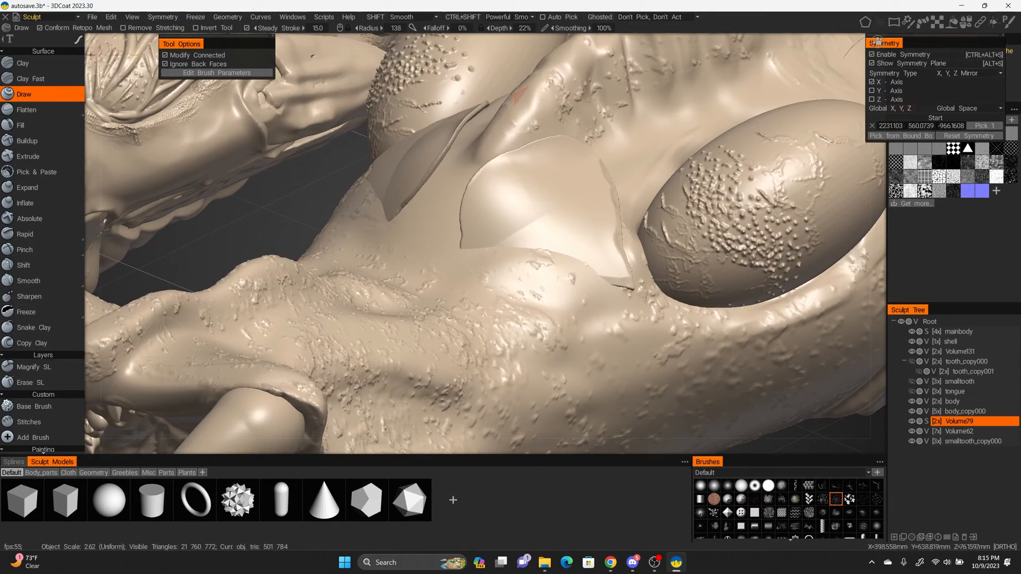
Sculpt a raised rim along the edges of the body's smooth plate beside the eye, using Draw with a solid round brush
mouse_move(110, 49)
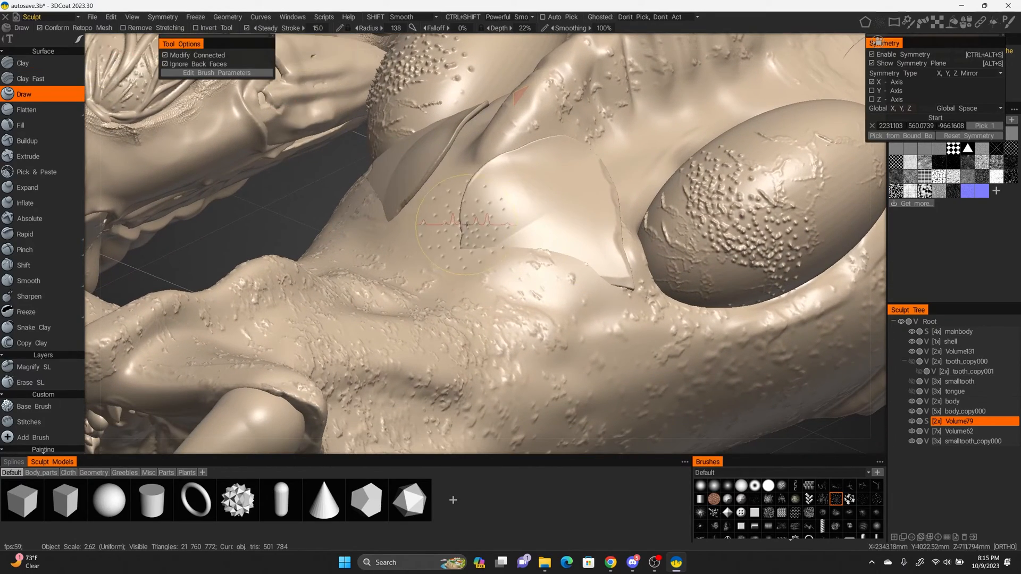
click(768, 486)
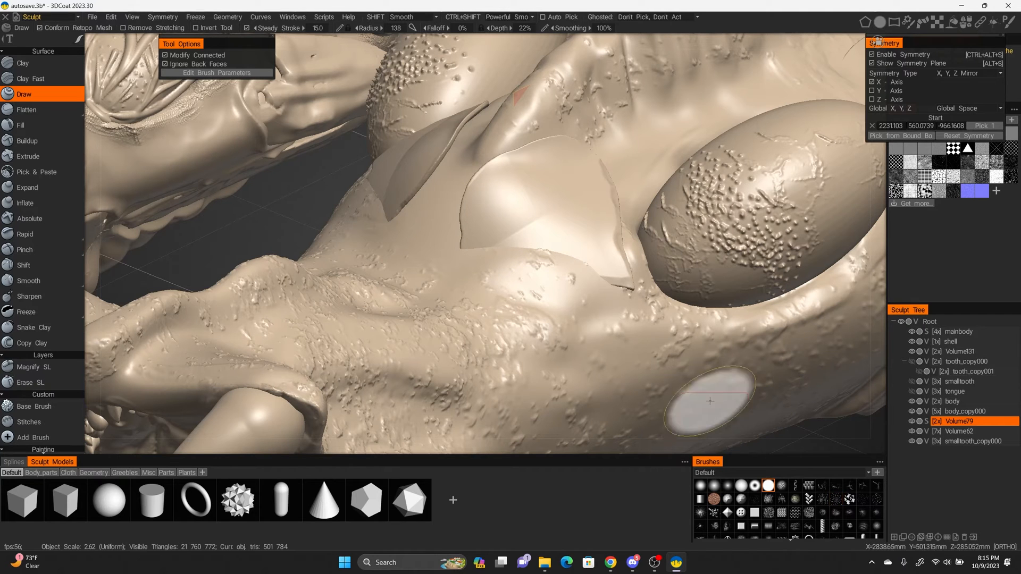
click(952, 401)
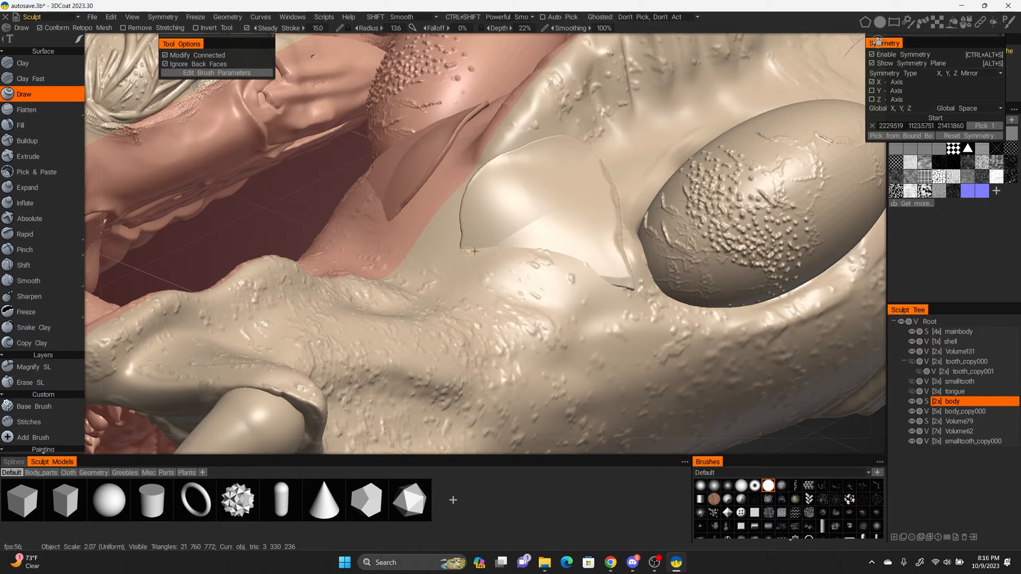
drag(530, 249, 553, 253)
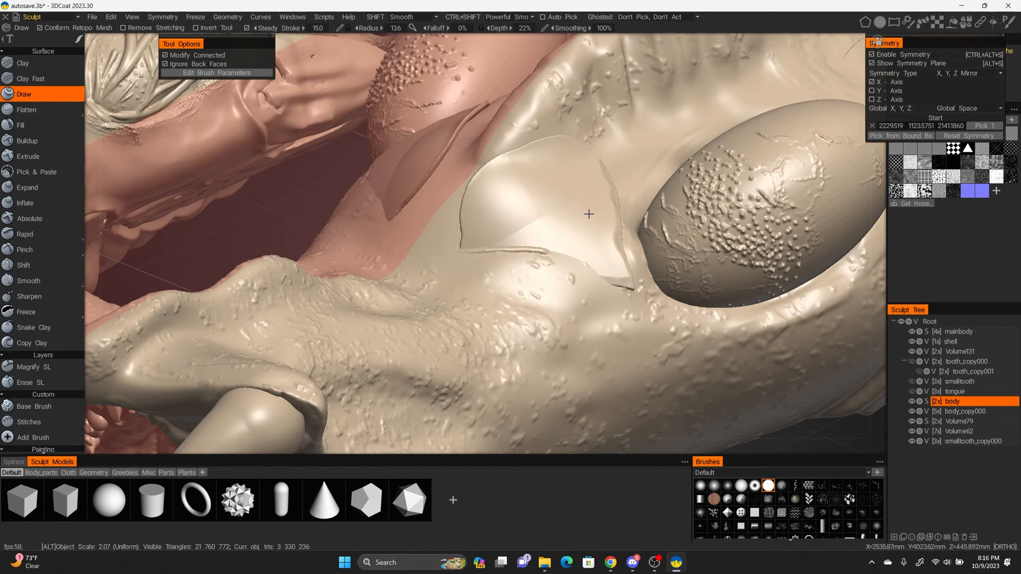
mouse_move(588, 214)
alt+mouse_down()
mouse_move(537, 212)
mouse_move(526, 199)
mouse_move(535, 289)
alt+mouse_up()
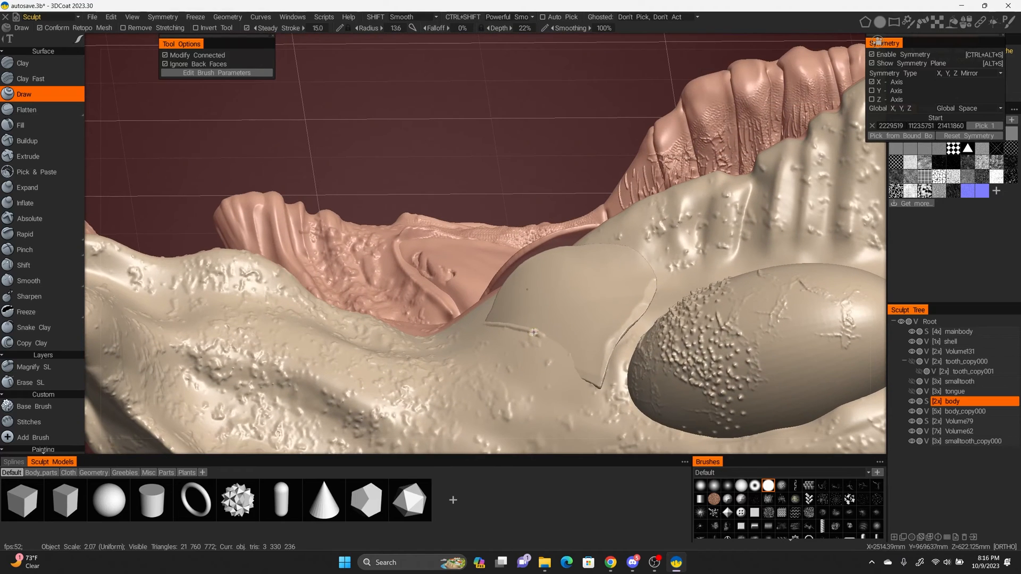
drag(534, 333, 598, 389)
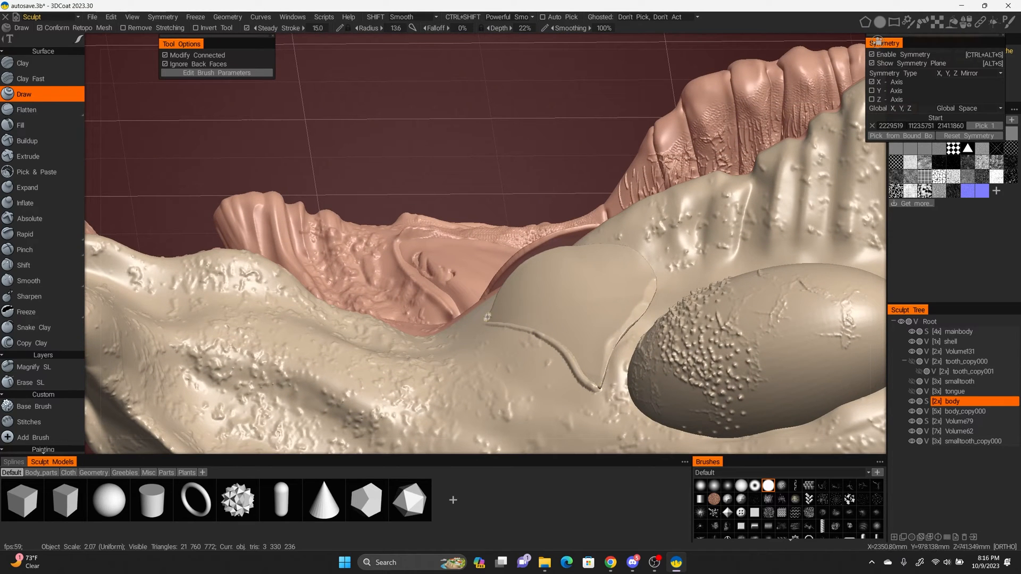
drag(483, 322, 508, 324)
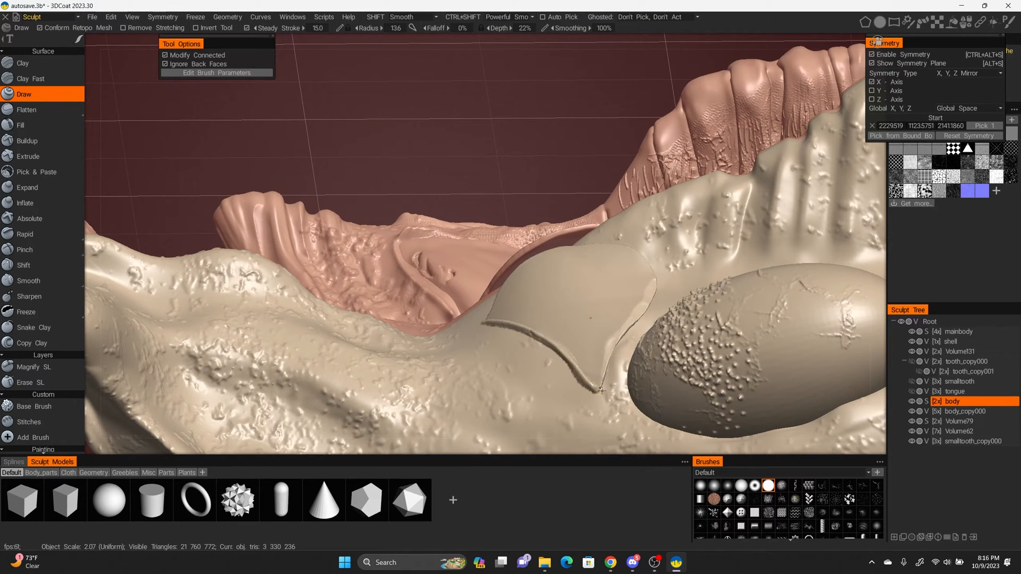
drag(601, 391, 608, 376)
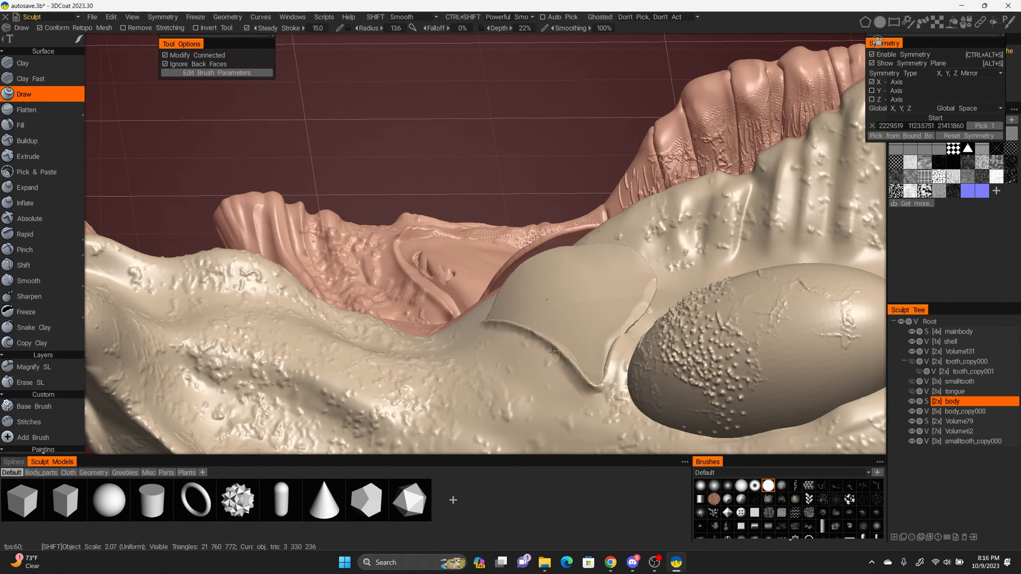
alt+drag(592, 283, 454, 199)
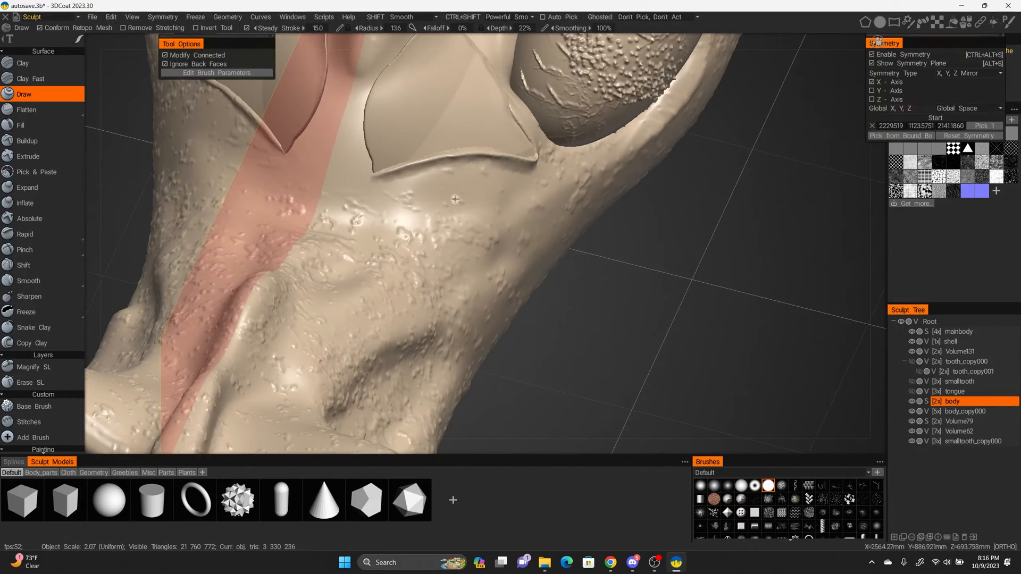
Add branching vein-like strands over the front of the eyes in Volume79 using the Snake tool with the Worm profile
click(959, 421)
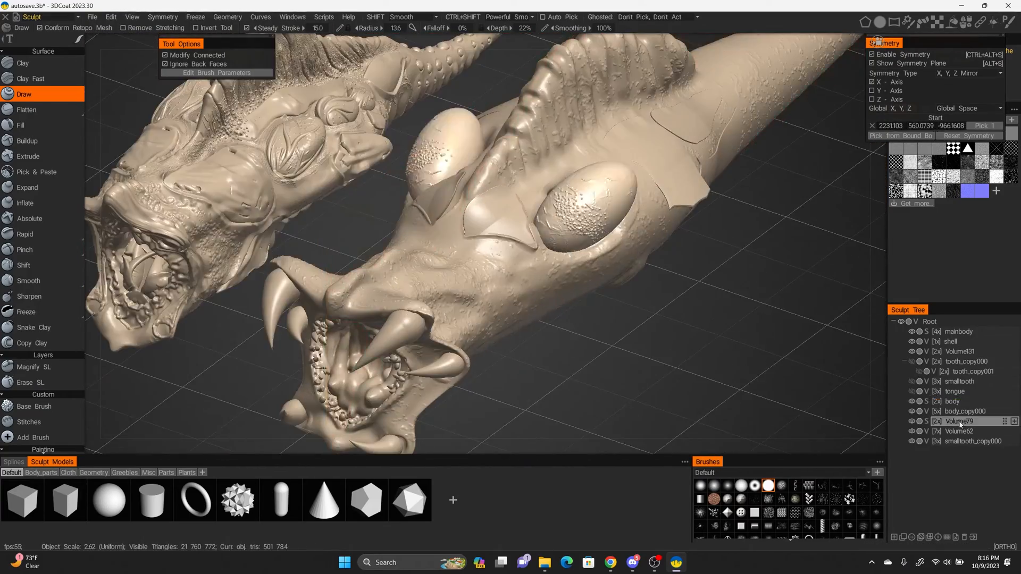
scroll(42, 266, down, 10)
click(26, 340)
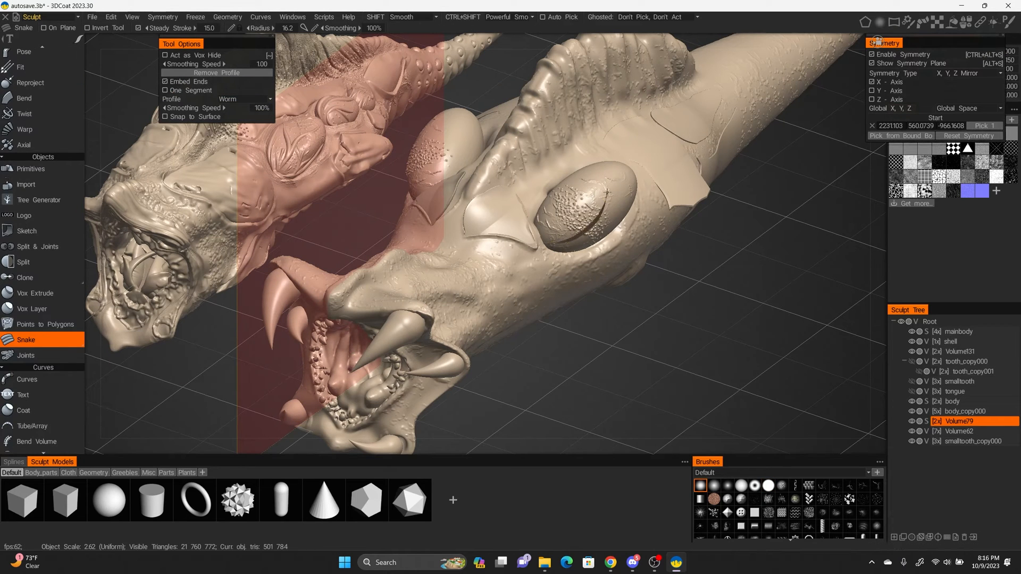
drag(607, 193, 577, 251)
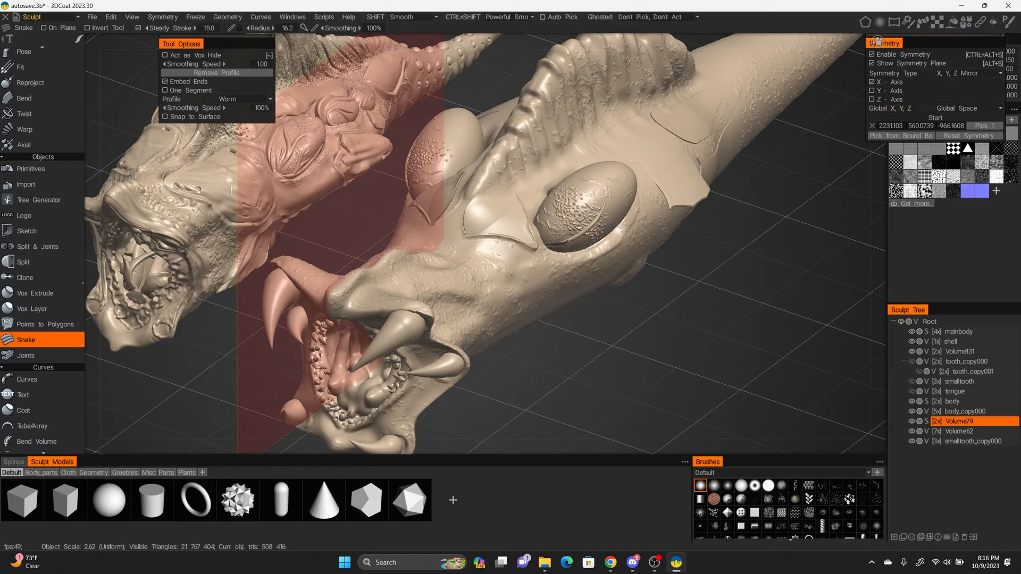
drag(593, 174, 559, 240)
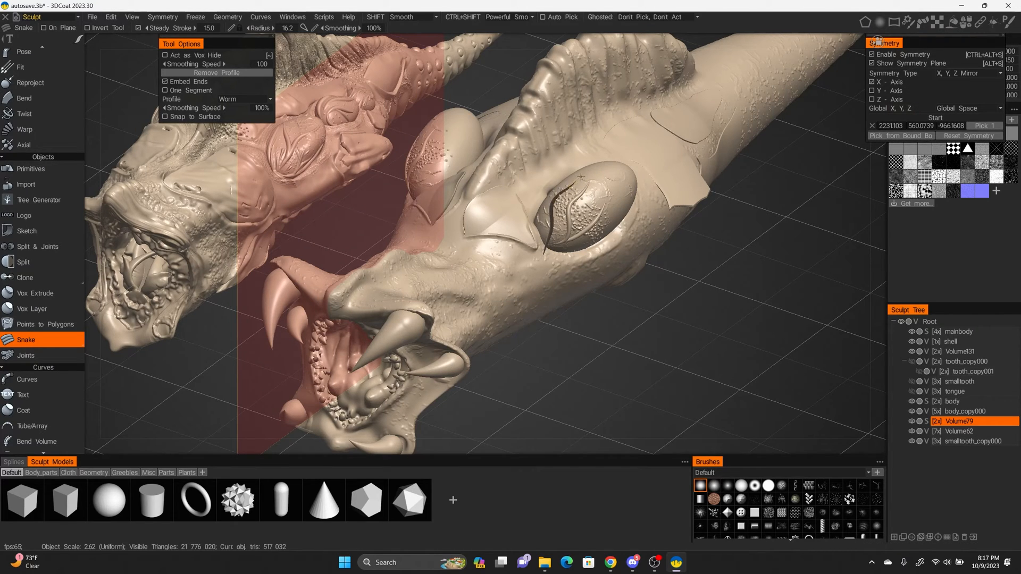
drag(580, 177, 547, 249)
drag(573, 190, 574, 218)
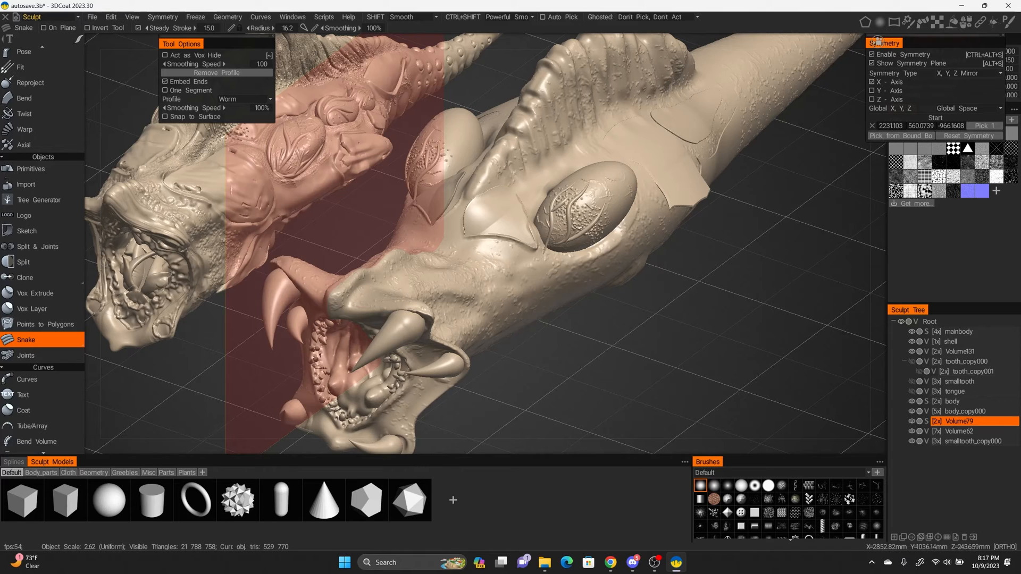
Add a short tapered strand on the front eye in Volume79 with the Snake tool set to the Spike Back profile
click(247, 100)
click(246, 112)
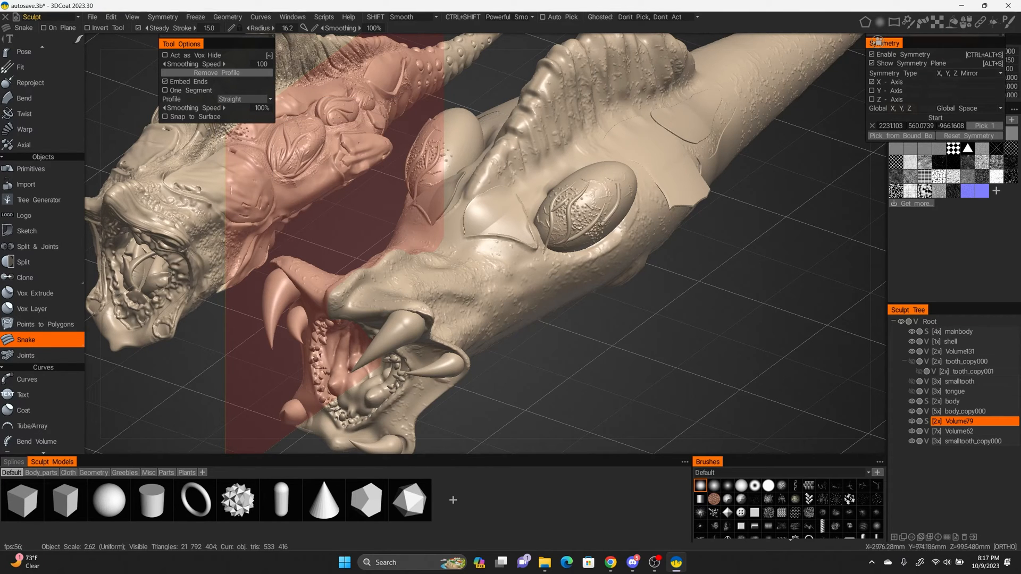
scroll(43, 266, down, 3)
click(240, 99)
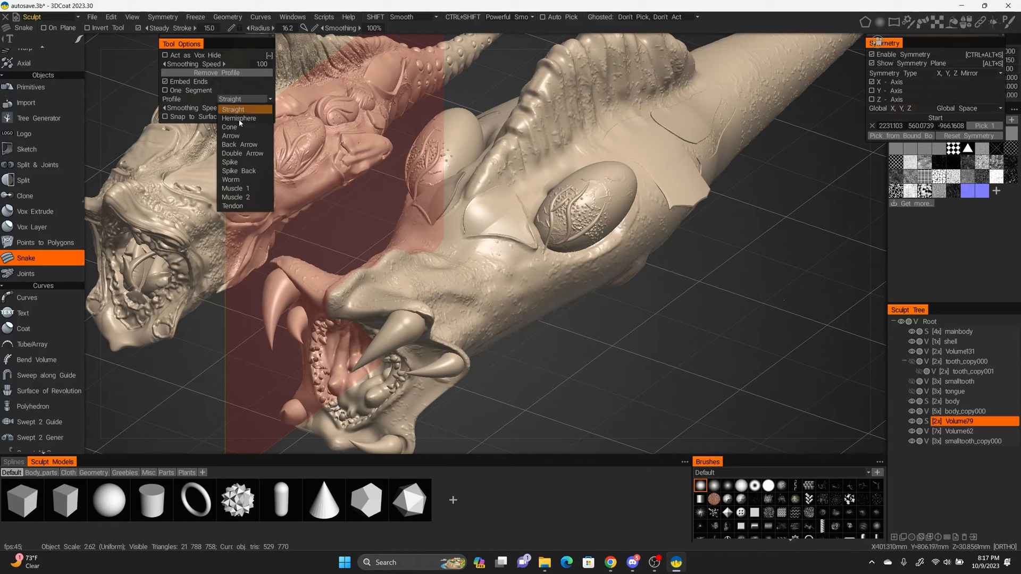
click(247, 171)
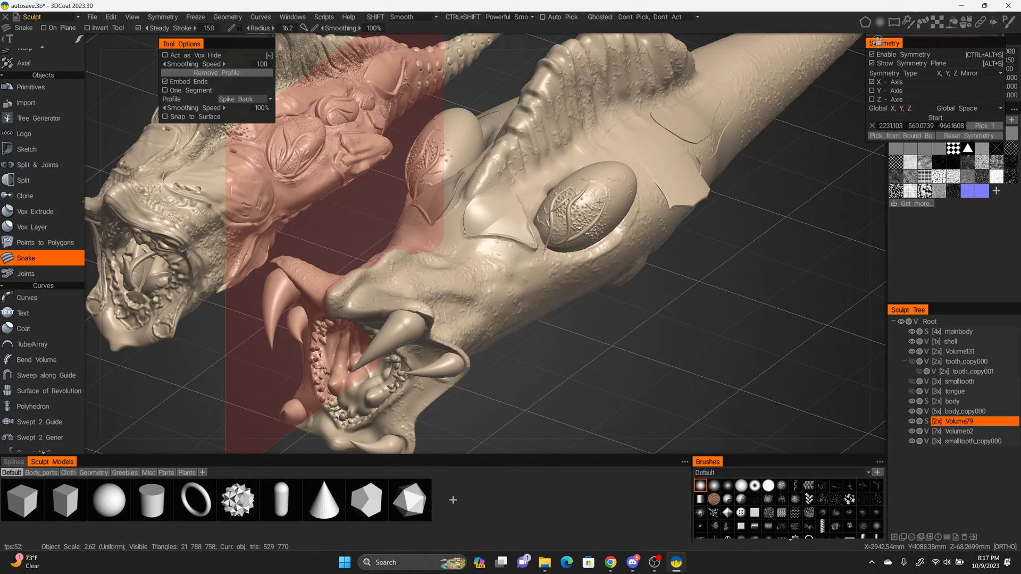
mouse_move(594, 193)
mouse_down()
mouse_move(576, 229)
mouse_move(610, 210)
mouse_up()
Run long thin strands from above the eye down toward the snout using the Snake tool's Spike profile
click(255, 99)
click(244, 162)
mouse_move(598, 153)
mouse_down()
mouse_move(533, 221)
mouse_move(420, 284)
mouse_up()
drag(375, 321, 406, 285)
scroll(484, 244, down, 3)
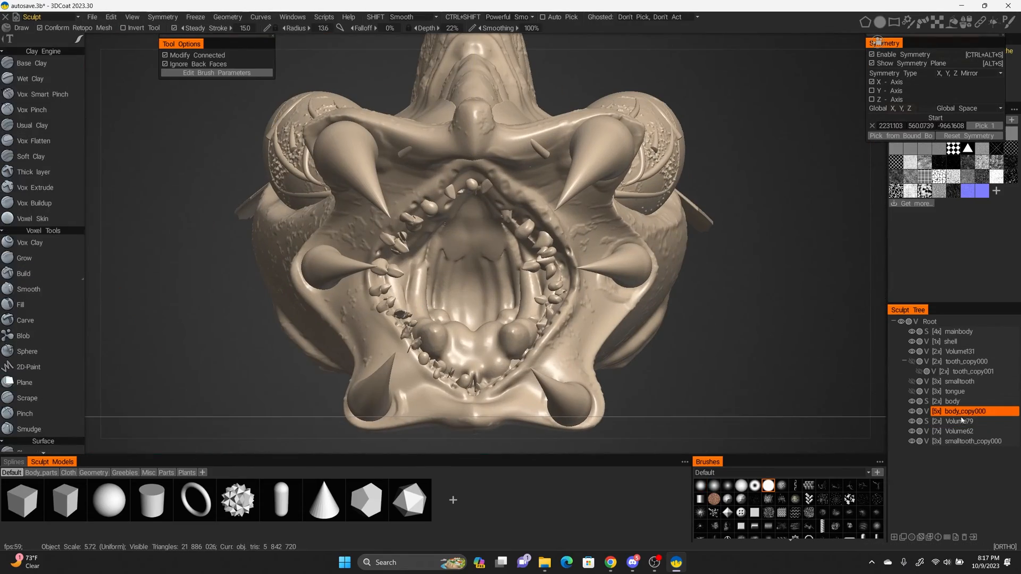
Sculpt raised fleshy folds around the open mouth of the body with Draw at 22% depth and the solid round brush
scroll(53, 183, up, 4)
alt+drag(567, 319, 567, 373)
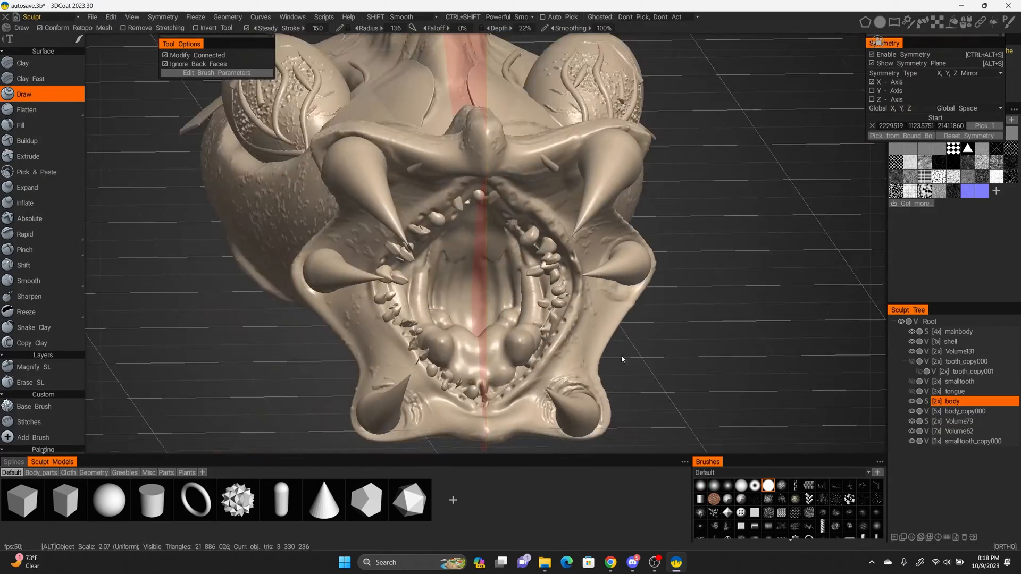
alt+drag(622, 358, 611, 393)
mouse_move(489, 223)
alt+mouse_down()
mouse_move(608, 274)
mouse_move(574, 378)
mouse_move(602, 318)
alt+mouse_up()
mouse_move(685, 314)
alt+mouse_down()
mouse_move(602, 301)
mouse_move(669, 319)
alt+mouse_up()
drag(585, 319, 558, 390)
alt+drag(564, 239, 601, 266)
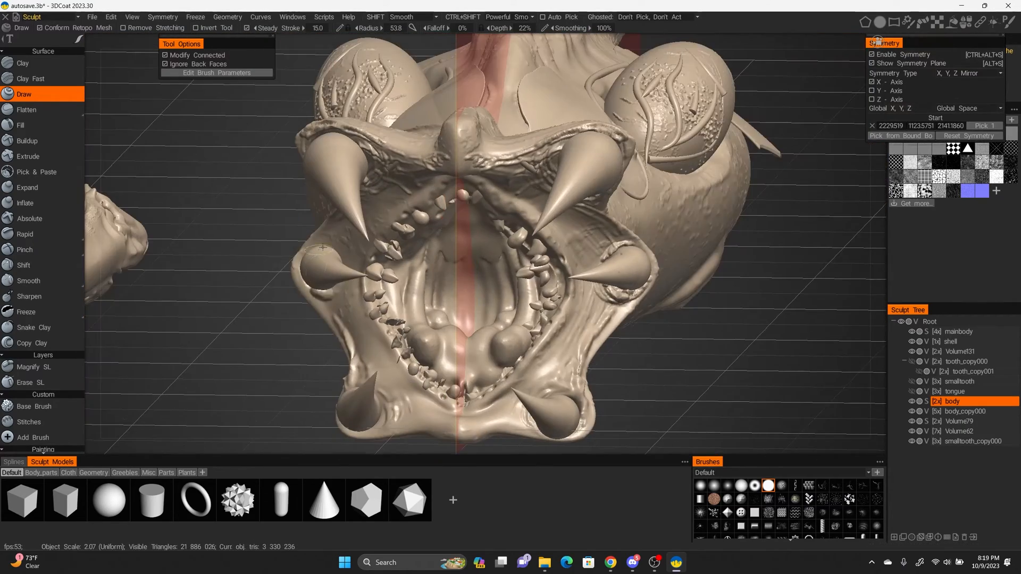
Extend the folds down the side of the mouth and carve inverted grooves between them
drag(423, 186, 376, 222)
drag(364, 282, 379, 396)
mouse_move(580, 313)
alt+mouse_down()
mouse_move(590, 324)
mouse_move(707, 303)
mouse_move(589, 293)
mouse_move(642, 312)
mouse_move(638, 362)
alt+mouse_up()
ctrl+drag(438, 213, 425, 309)
alt+drag(611, 308, 680, 309)
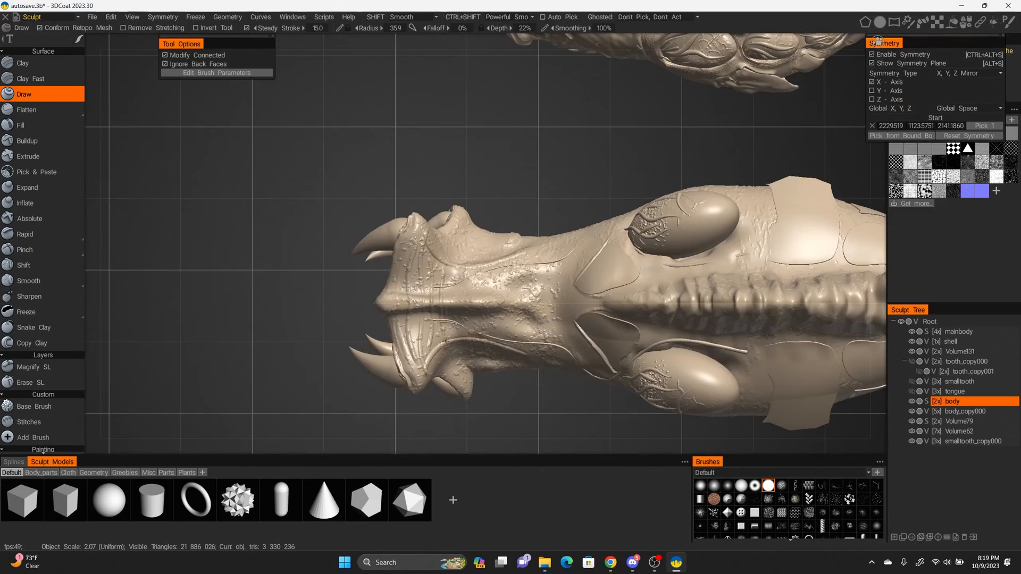
Carve a series of parallel wrinkles crosswise over the top of the snout with inverted Draw strokes
ctrl+drag(466, 268, 467, 311)
ctrl+drag(417, 289, 406, 250)
alt+drag(526, 298, 527, 228)
ctrl+drag(463, 255, 452, 309)
alt+drag(532, 255, 532, 325)
ctrl+drag(442, 229, 443, 266)
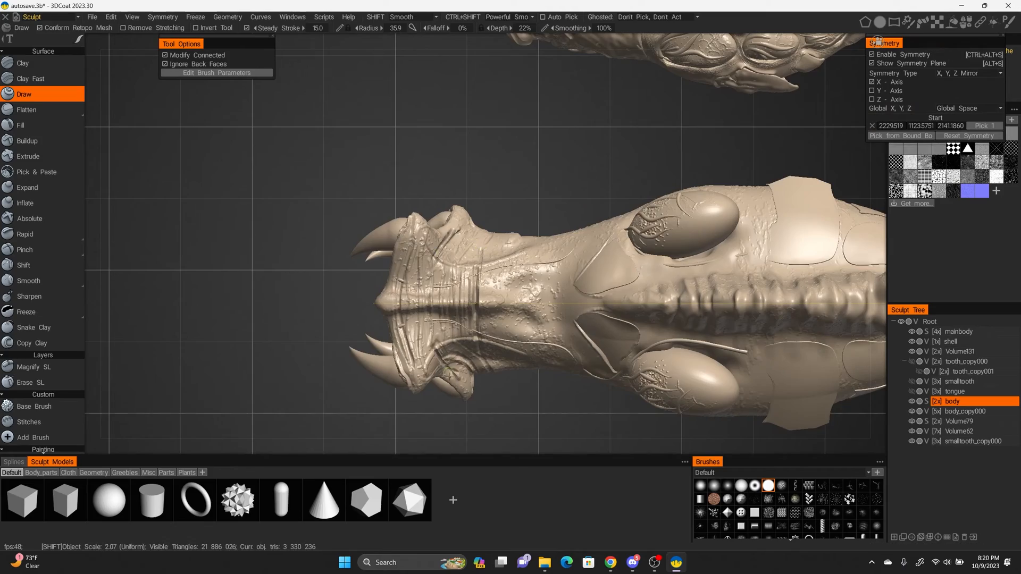
alt+drag(526, 292, 526, 314)
ctrl+drag(517, 202, 513, 239)
ctrl+drag(435, 223, 434, 249)
Carve a row of parallel vertical grooves along the crest with inverted Draw strokes
alt+right_drag(537, 319, 532, 362)
alt+drag(532, 361, 755, 298)
alt+right_drag(754, 298, 787, 175)
alt+middle_drag(787, 175, 553, 205)
mouse_move(562, 172)
ctrl+mouse_down()
mouse_move(557, 226)
mouse_move(545, 240)
ctrl+mouse_up()
ctrl+drag(536, 188, 528, 235)
ctrl+drag(518, 184, 494, 274)
ctrl+drag(495, 187, 490, 231)
ctrl+drag(456, 176, 448, 234)
ctrl+drag(427, 198, 422, 244)
mouse_move(521, 256)
alt+mouse_down()
mouse_move(611, 232)
mouse_move(510, 213)
mouse_move(500, 244)
alt+mouse_up()
Add rough surface texture over the crest using Draw with a textured brush alpha
scroll(792, 508, down, 2)
click(795, 500)
click(78, 39)
drag(451, 205, 439, 227)
drag(404, 222, 392, 245)
mouse_move(538, 215)
mouse_down()
mouse_move(550, 226)
mouse_move(591, 228)
mouse_up()
mouse_move(420, 234)
alt+mouse_down()
mouse_move(527, 248)
mouse_move(420, 213)
alt+mouse_up()
Try brushing the rough texture onto the smooth side plate in body_copy000
key(h)
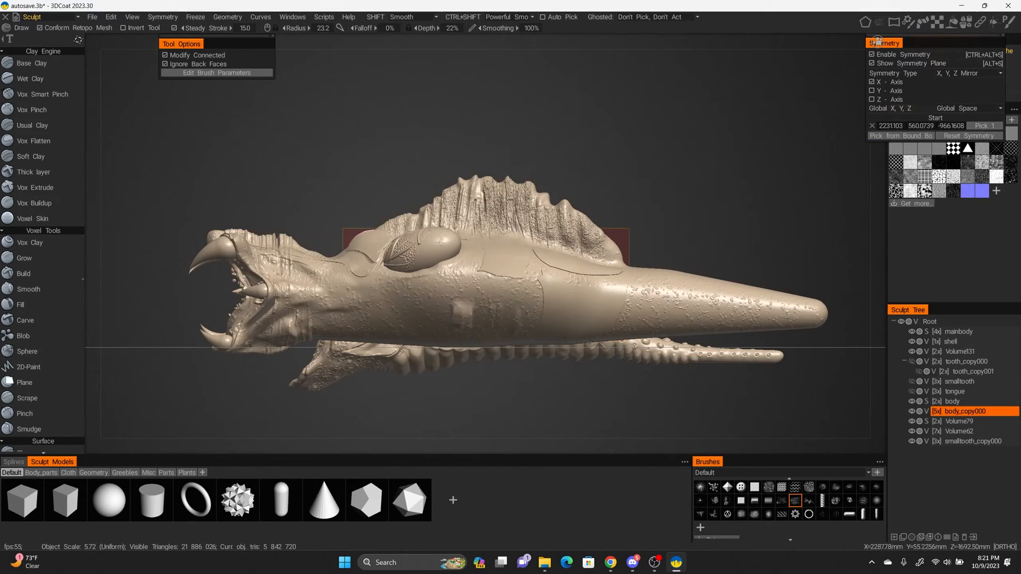
click(954, 402)
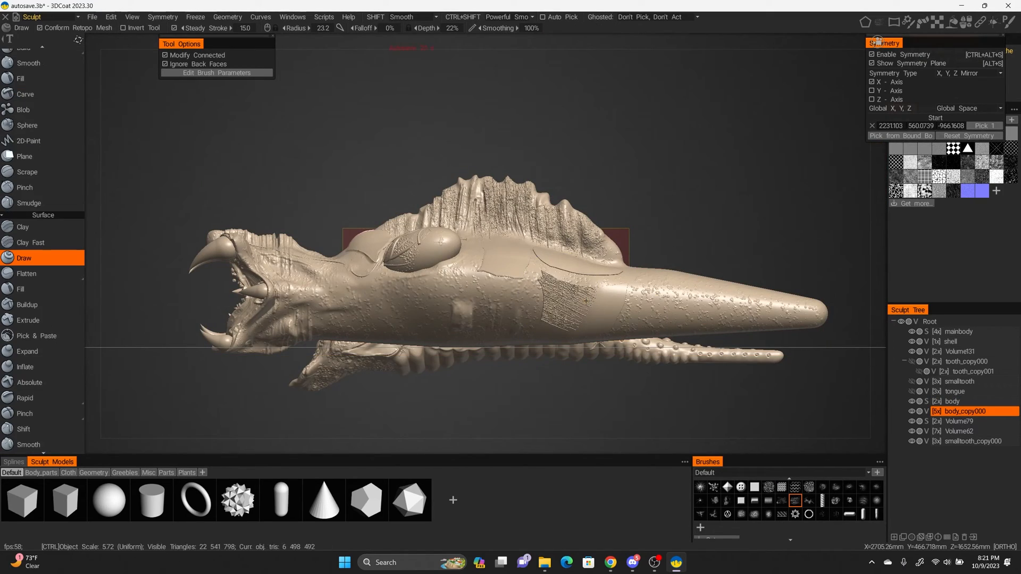
click(965, 412)
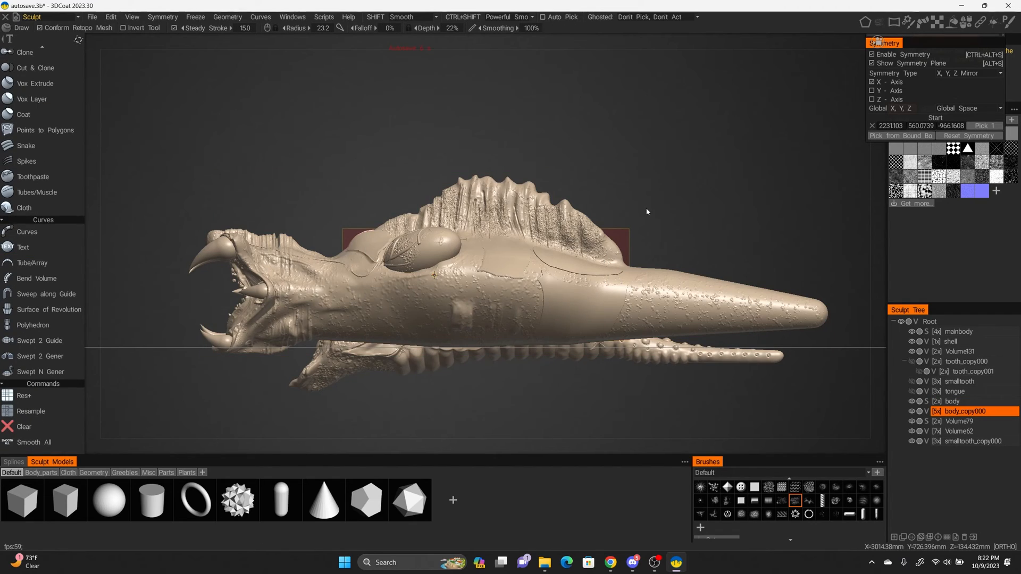
Sculpt rows of raised bumps along the body's tail and sharpen them with the Pinch tool at 50% depth
alt+drag(647, 212, 627, 330)
scroll(627, 330, up, 3)
scroll(50, 92, down, 12)
click(33, 257)
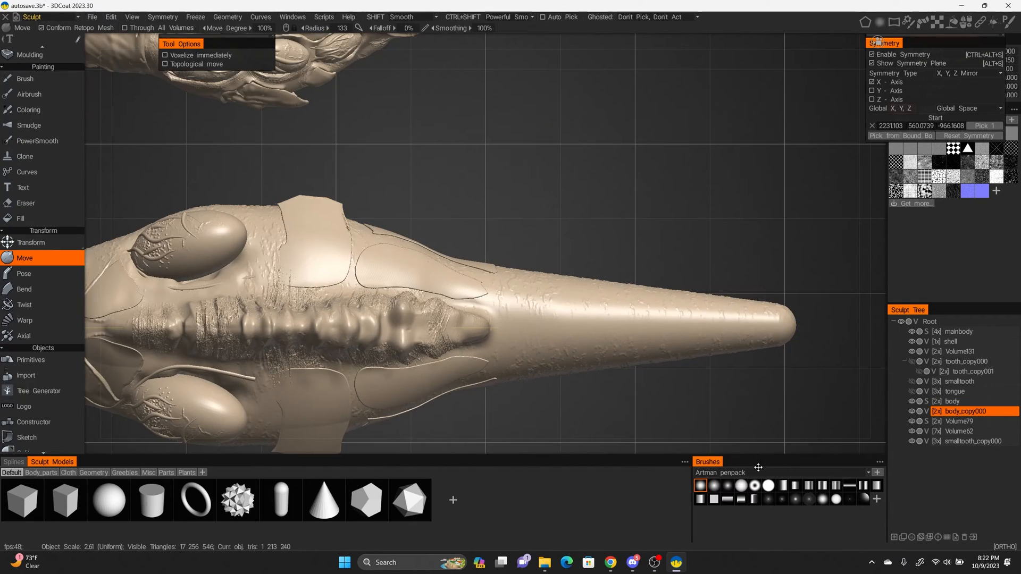
click(727, 485)
mouse_move(554, 308)
alt+mouse_down()
mouse_move(558, 260)
mouse_move(562, 289)
mouse_move(600, 183)
mouse_move(587, 186)
mouse_move(569, 264)
mouse_move(640, 194)
mouse_move(630, 208)
alt+mouse_up()
click(951, 402)
scroll(33, 258, down, 12)
click(27, 258)
scroll(58, 255, up, 12)
click(63, 141)
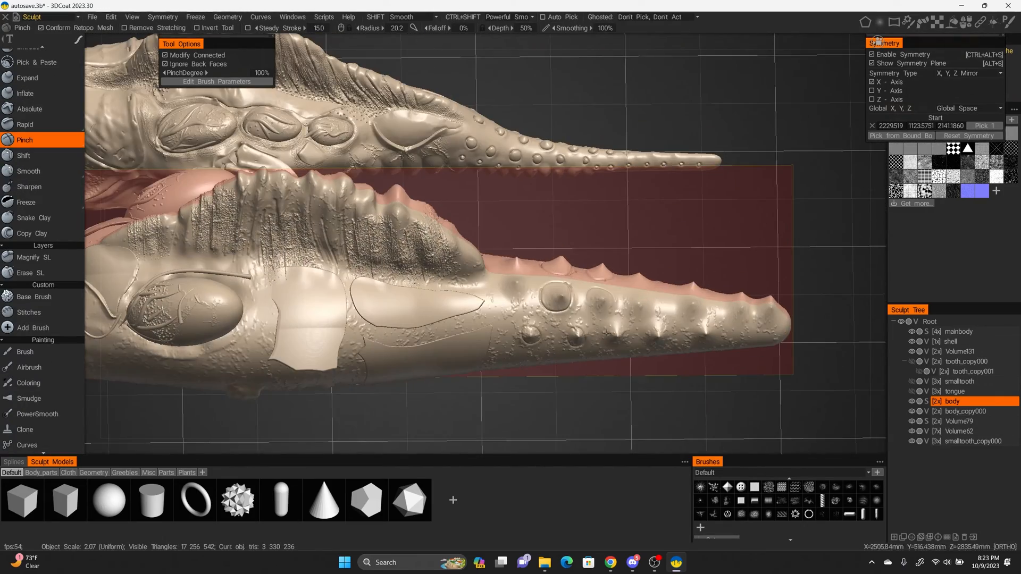
Build raised streaks on the body_copy000 plate beside the eye with symmetry on, using the Build tool at 15% depth
scroll(608, 334, down, 8)
alt+drag(607, 333, 707, 405)
scroll(532, 298, up, 10)
key(h)
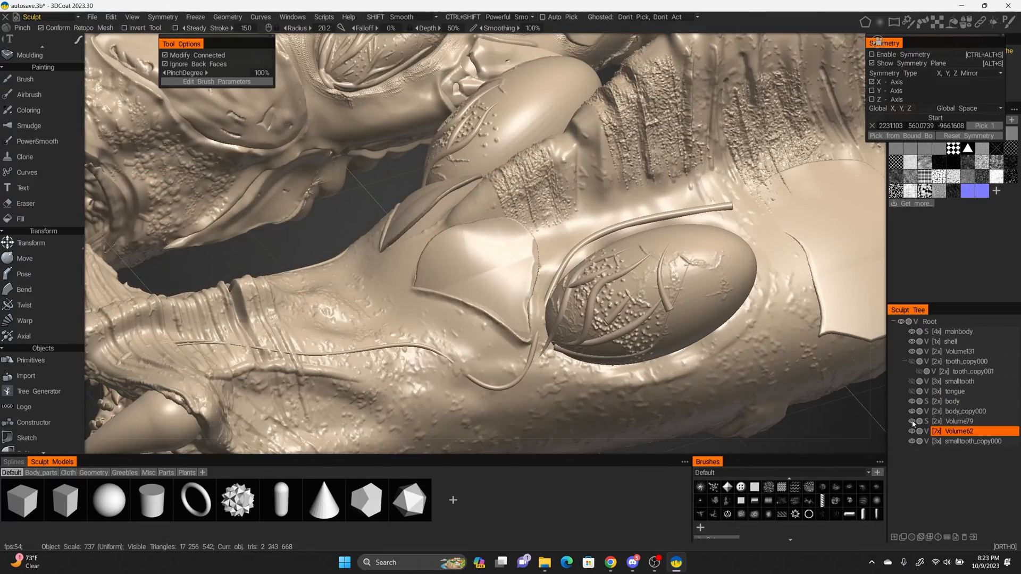
click(965, 411)
click(872, 55)
scroll(485, 244, up, 2)
scroll(43, 256, up, 12)
click(24, 258)
drag(412, 280, 502, 297)
drag(515, 238, 539, 264)
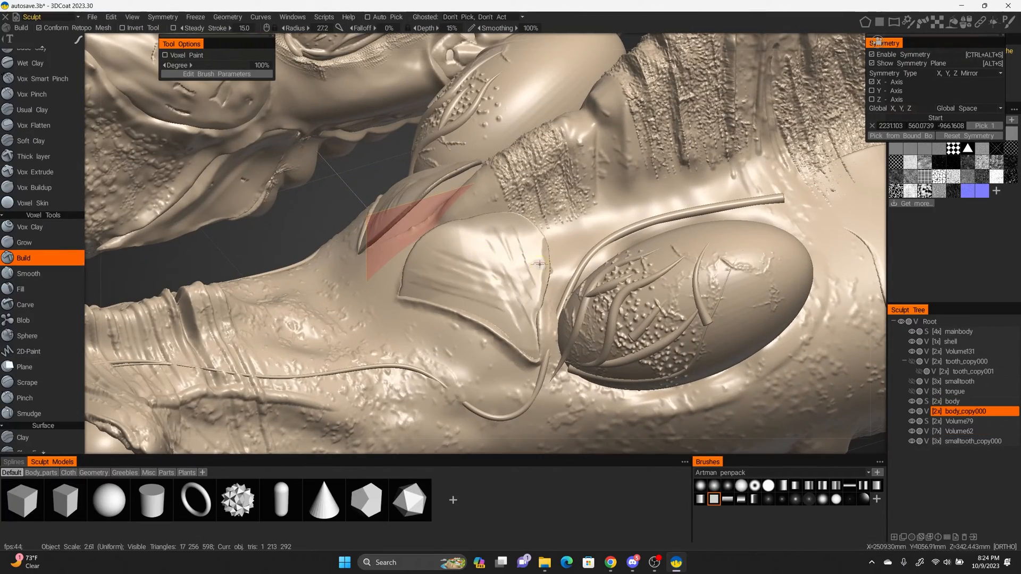
Refine the surface of the body_copy000 plate beside the eye with the voxel tools, ending with Fill
scroll(41, 154, up, 1)
scroll(43, 213, down, 5)
click(43, 227)
drag(478, 244, 515, 272)
scroll(42, 245, up, 4)
click(32, 258)
mouse_move(494, 250)
alt+mouse_down()
mouse_move(558, 282)
mouse_move(577, 252)
alt+mouse_up()
click(53, 288)
Inspect both sculpted creature heads from the side and the front
alt+right_drag(563, 287, 638, 250)
alt+drag(638, 250, 701, 259)
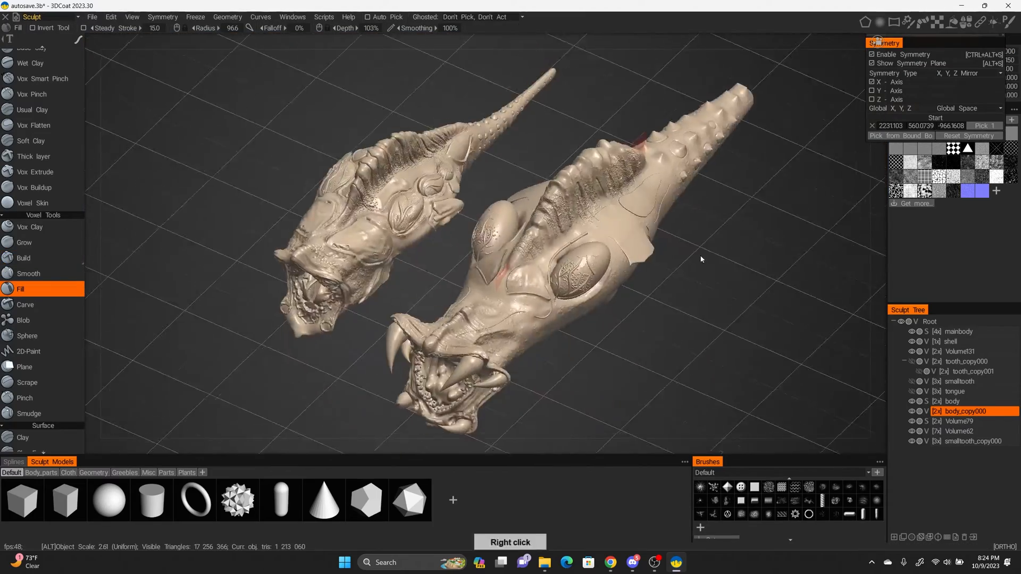
right_drag(701, 260, 765, 237)
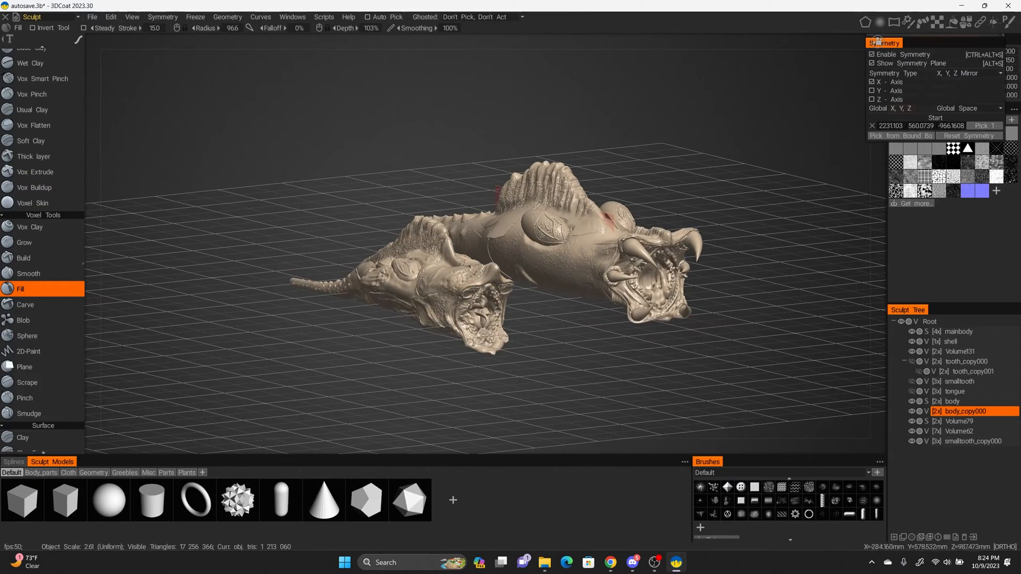
alt+drag(603, 293, 550, 325)
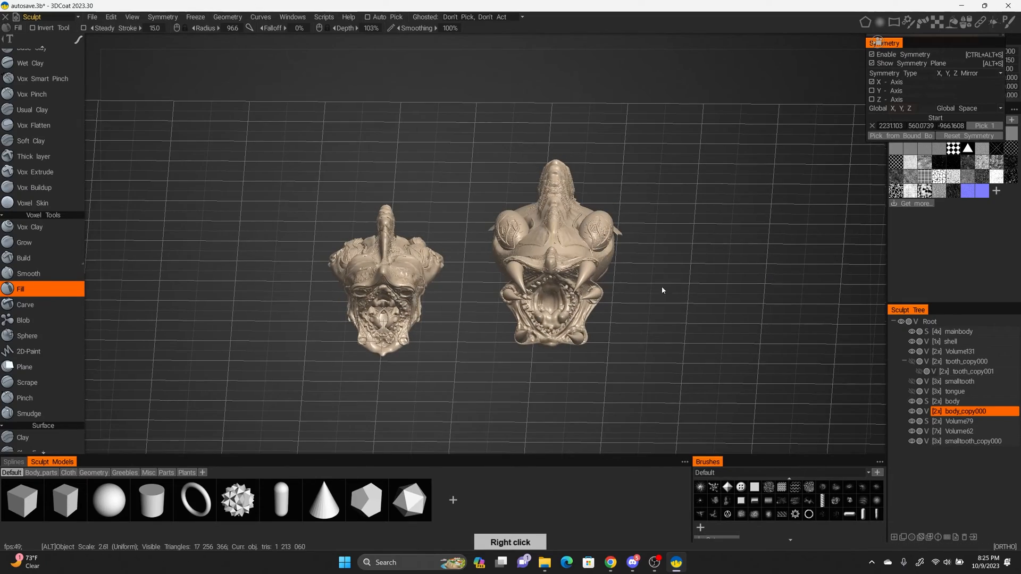
alt+right_drag(663, 290, 662, 291)
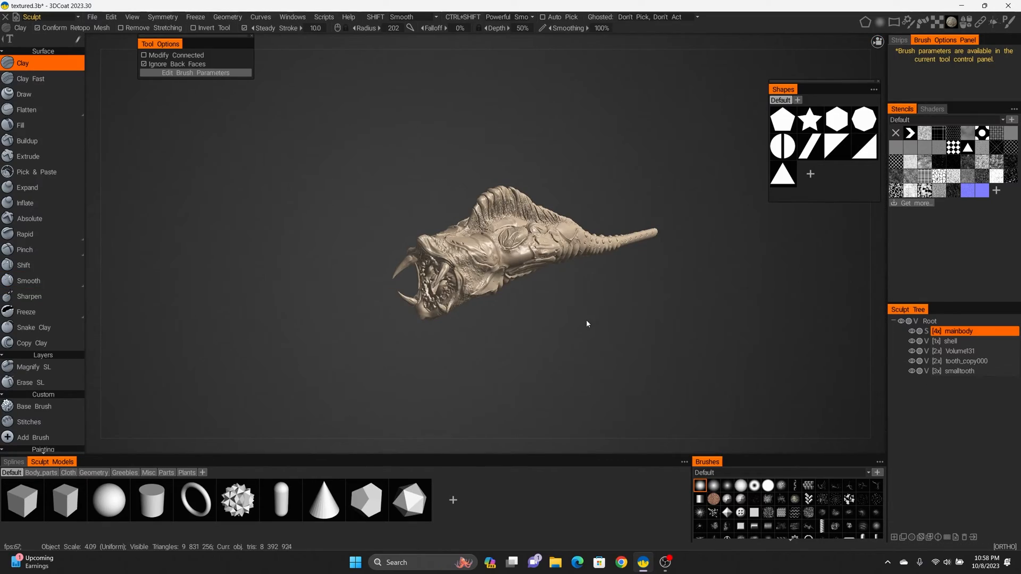
Retopologize all volumes from mainbody to smalltooth via decimation, using a 99.5% reduction to 46,837 polygons
scroll(587, 323, up, 3)
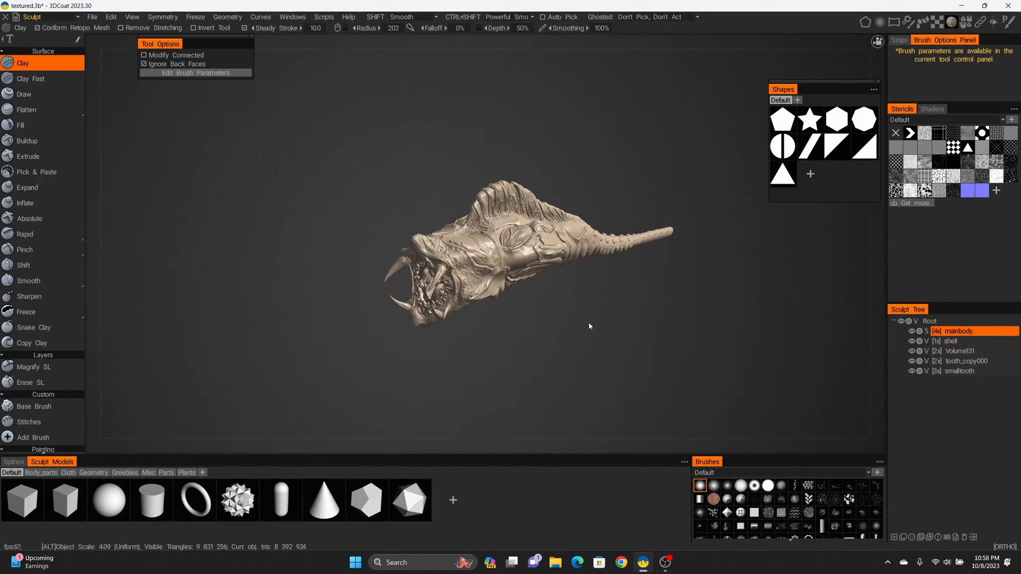
click(962, 351)
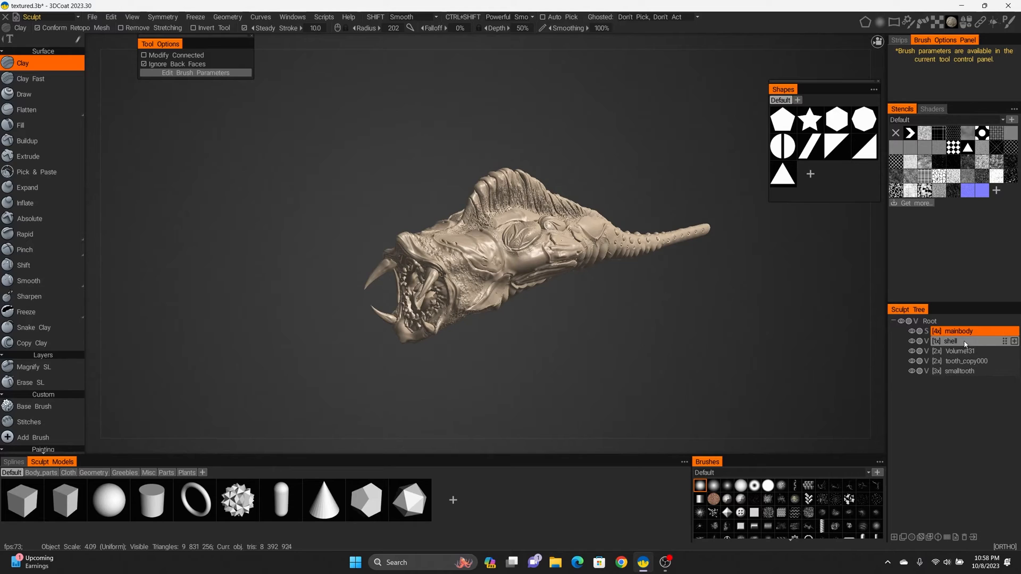
click(962, 371)
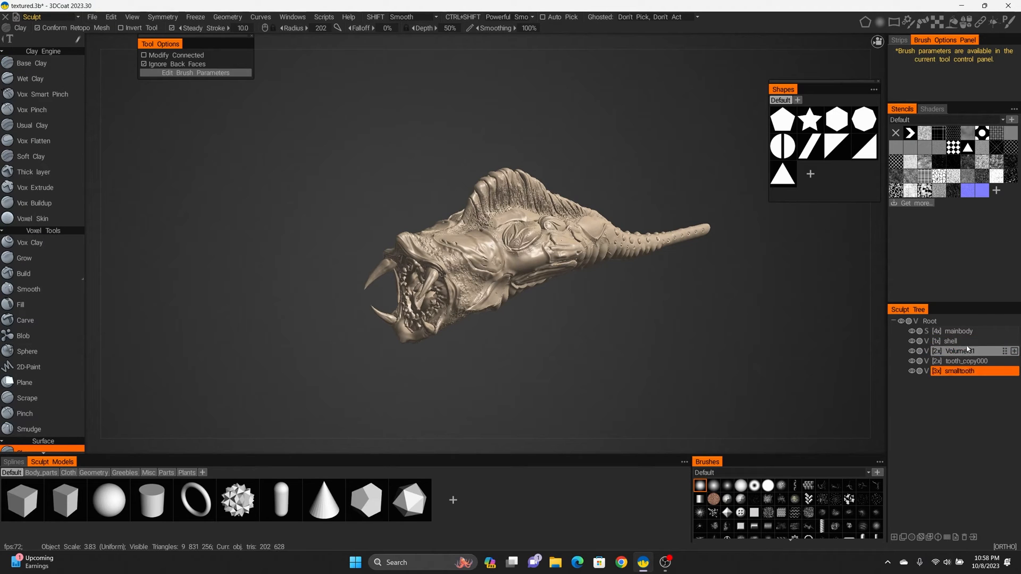
click(957, 331)
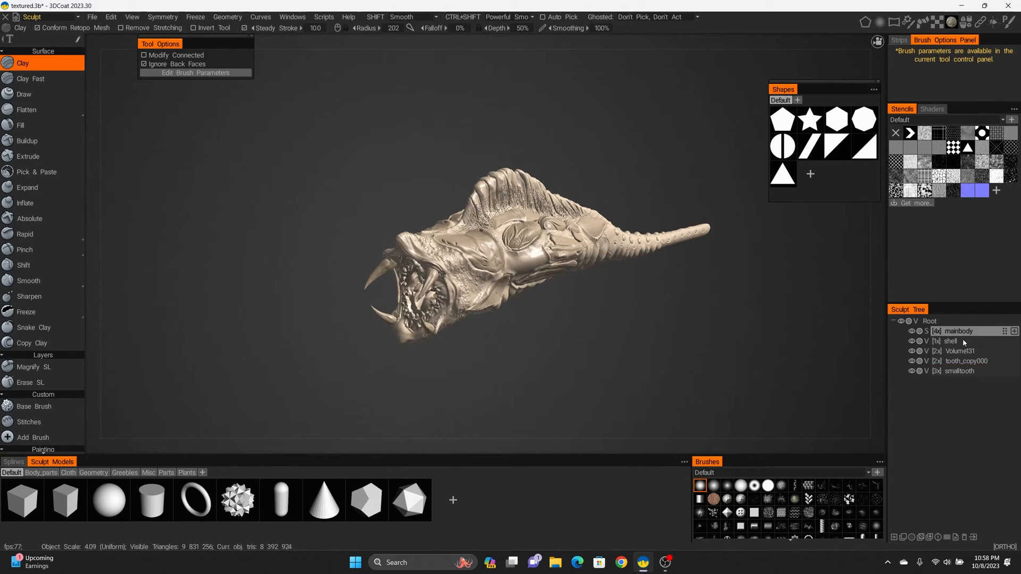
right_click(973, 370)
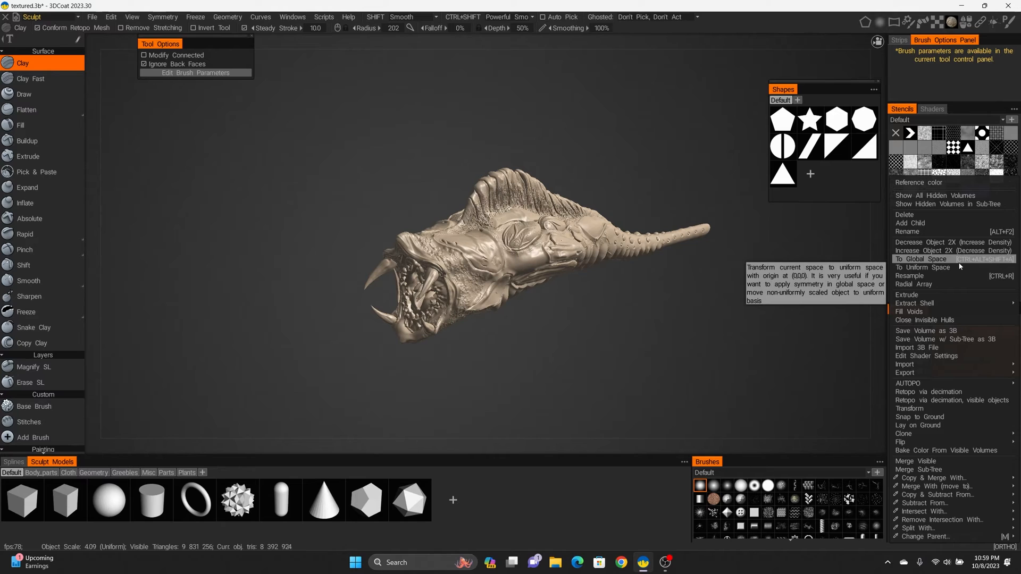
right_click(936, 274)
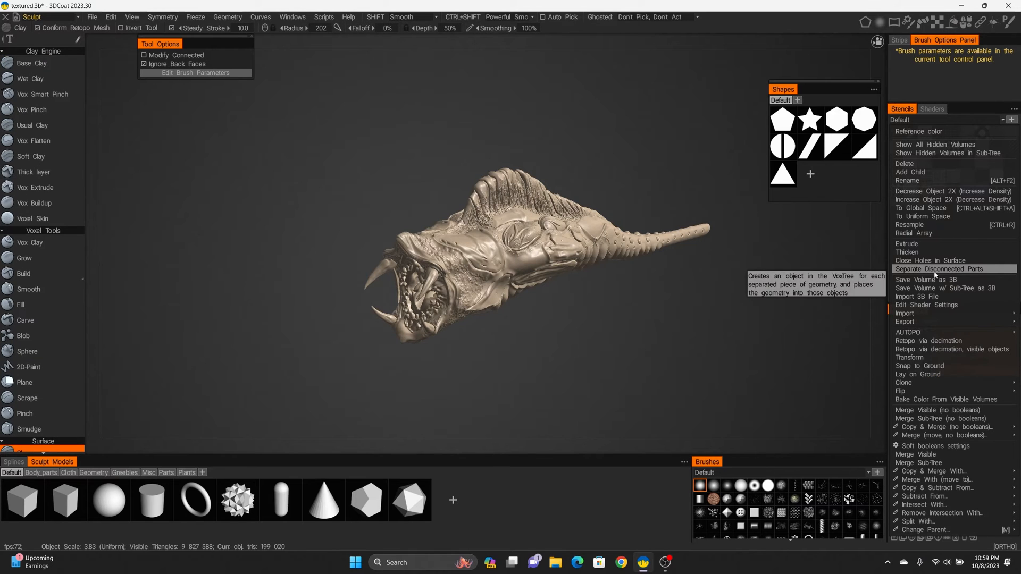
click(935, 273)
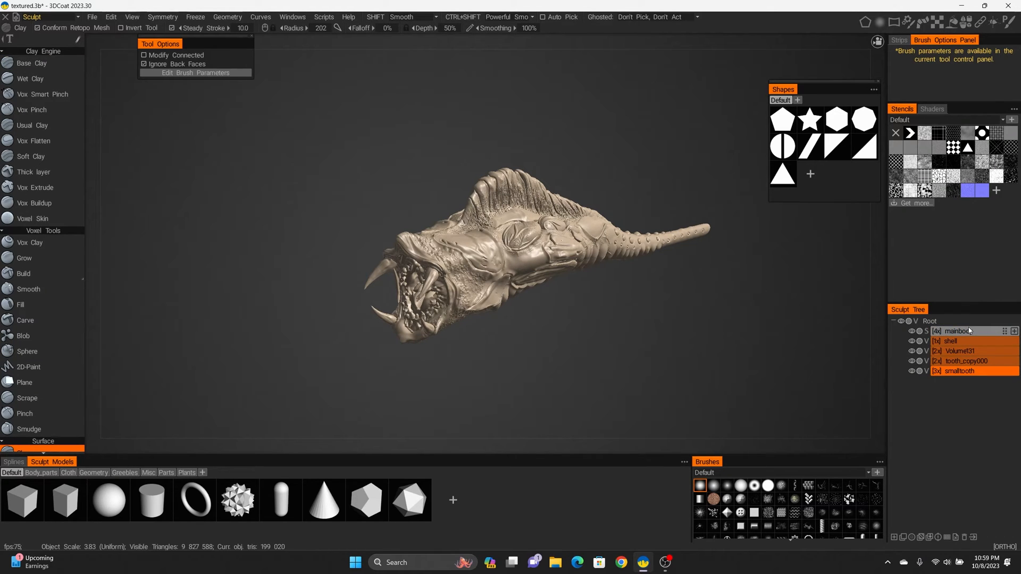
right_click(968, 328)
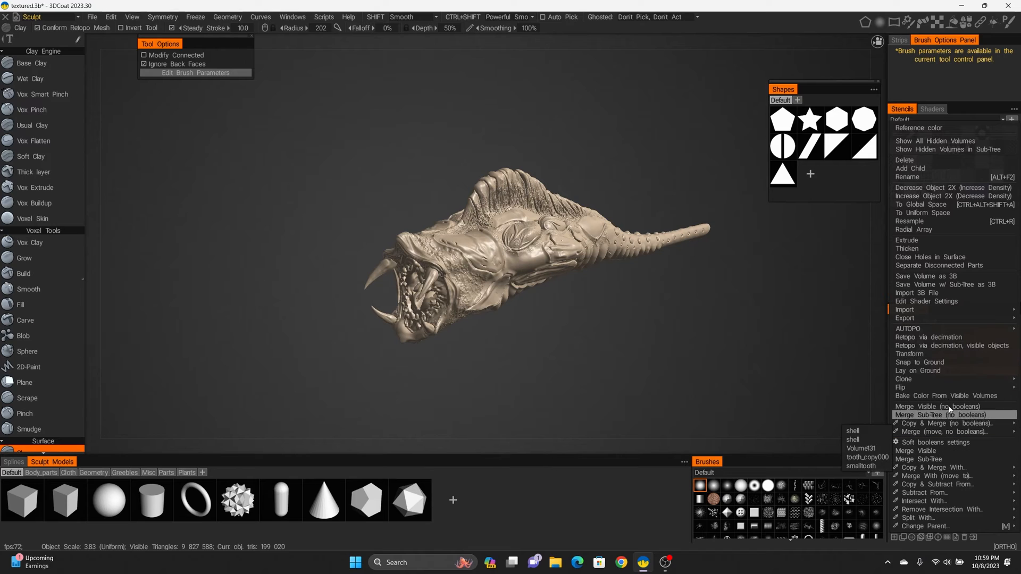
click(955, 338)
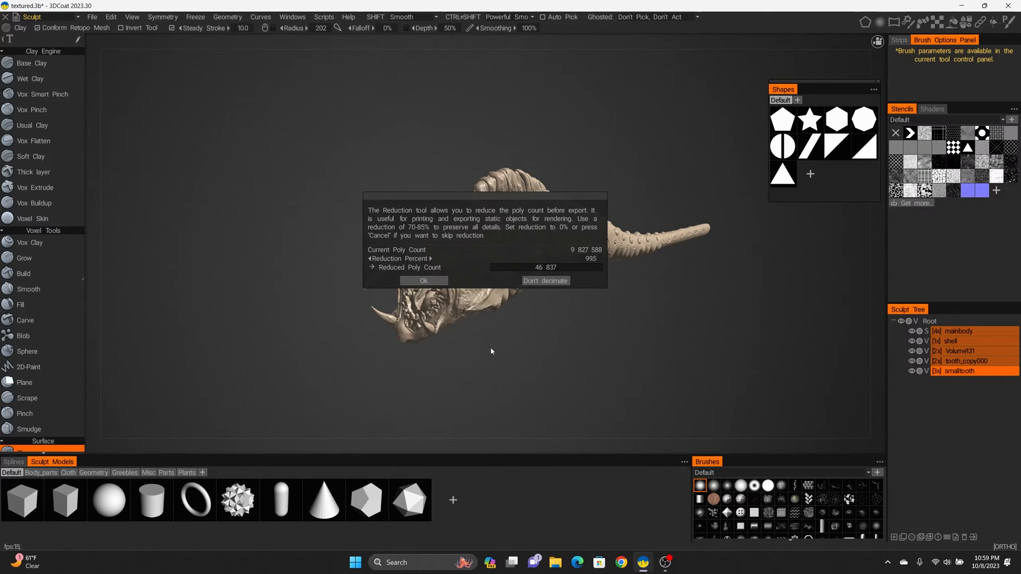
click(434, 281)
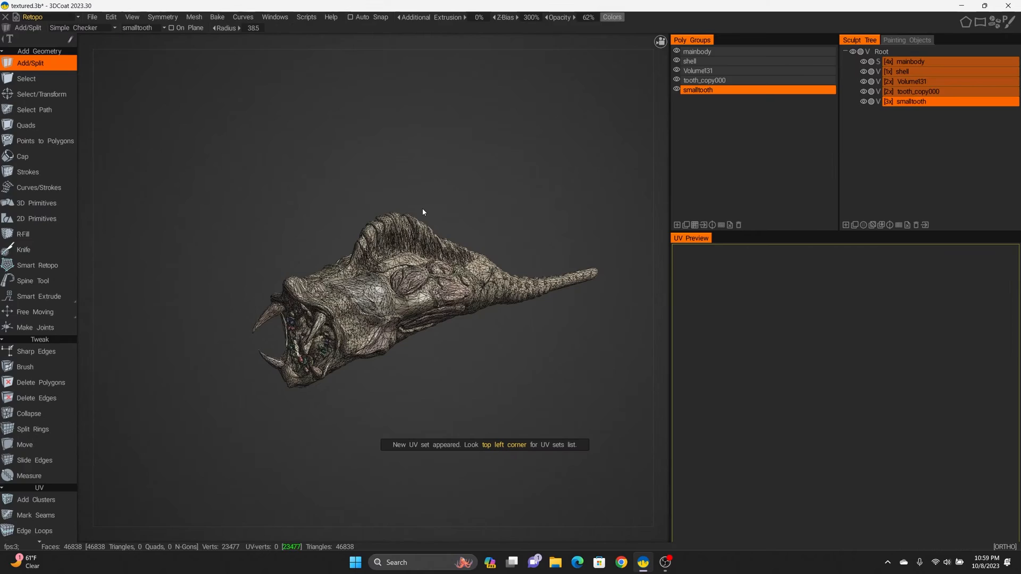
Calculate curvature with Sphere light sources into a new layer, using the Local Curvature RGB map type
click(111, 17)
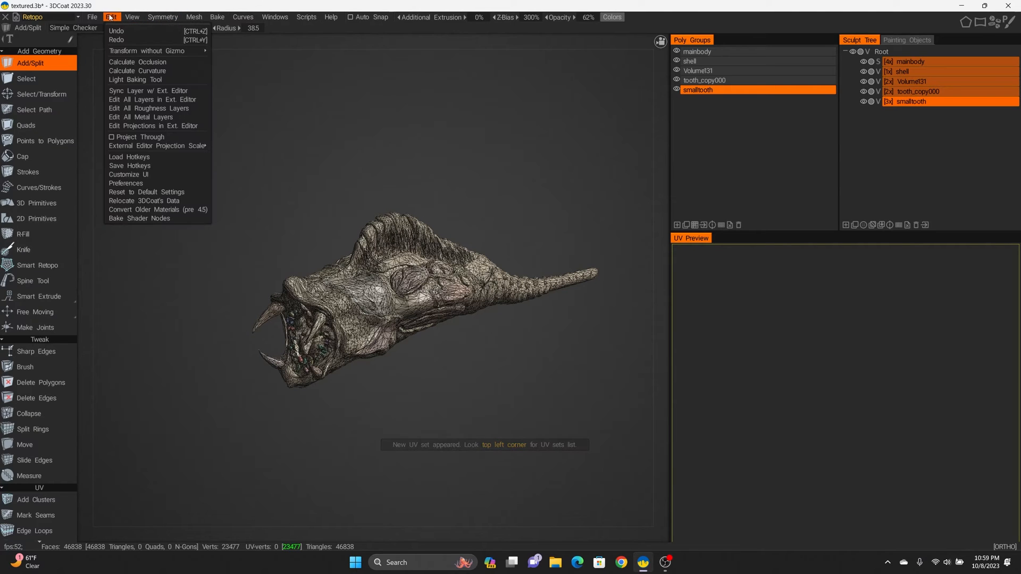
click(174, 71)
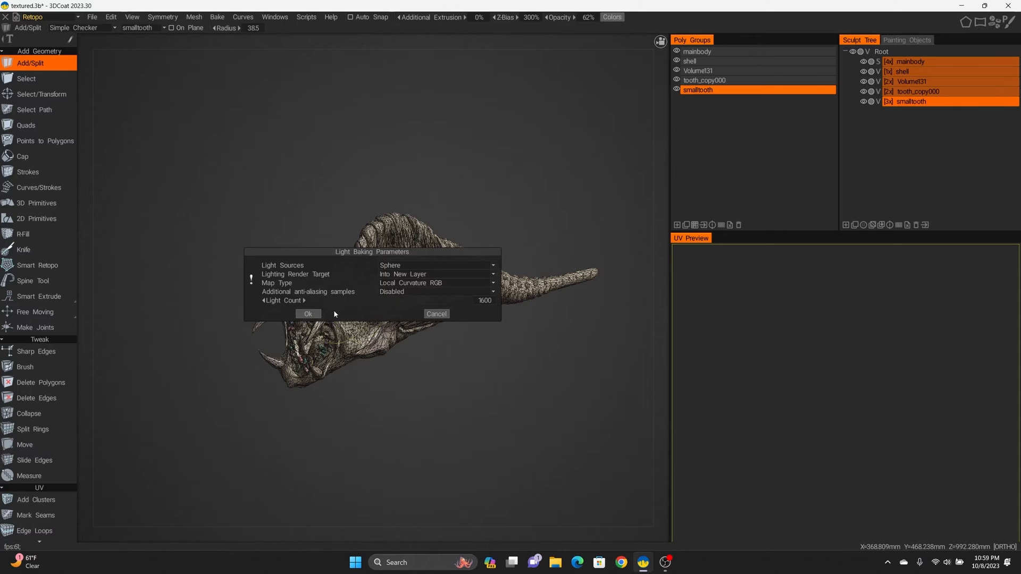
click(434, 266)
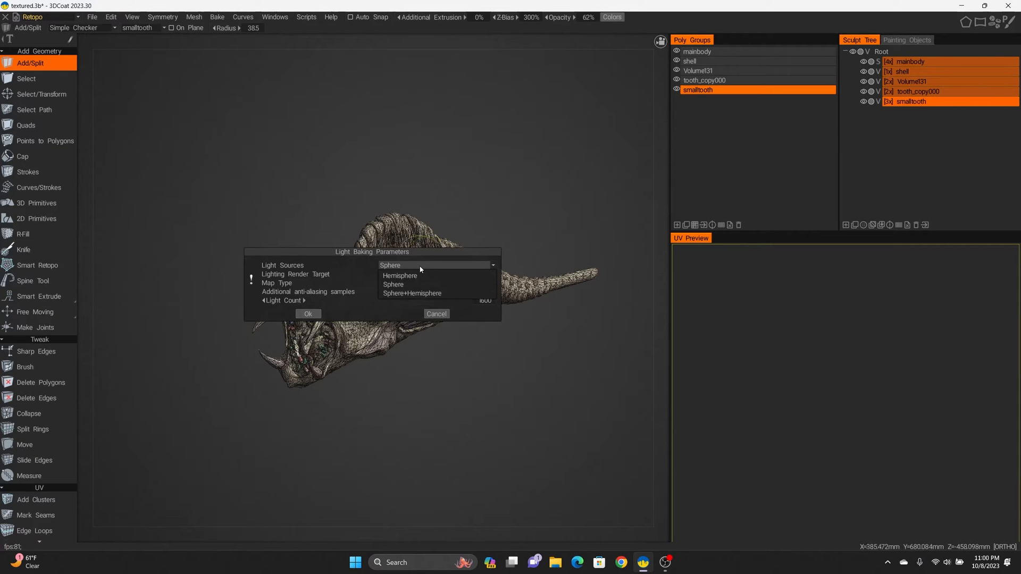
click(392, 285)
click(308, 314)
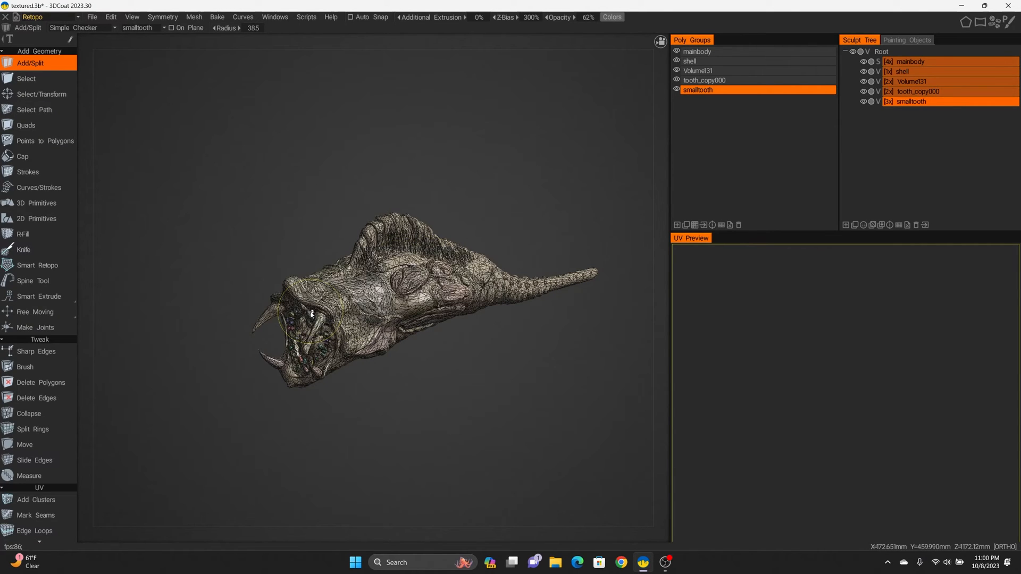
Calculate occlusion with Sphere light sources into a new layer, using a light count of 1600
click(111, 17)
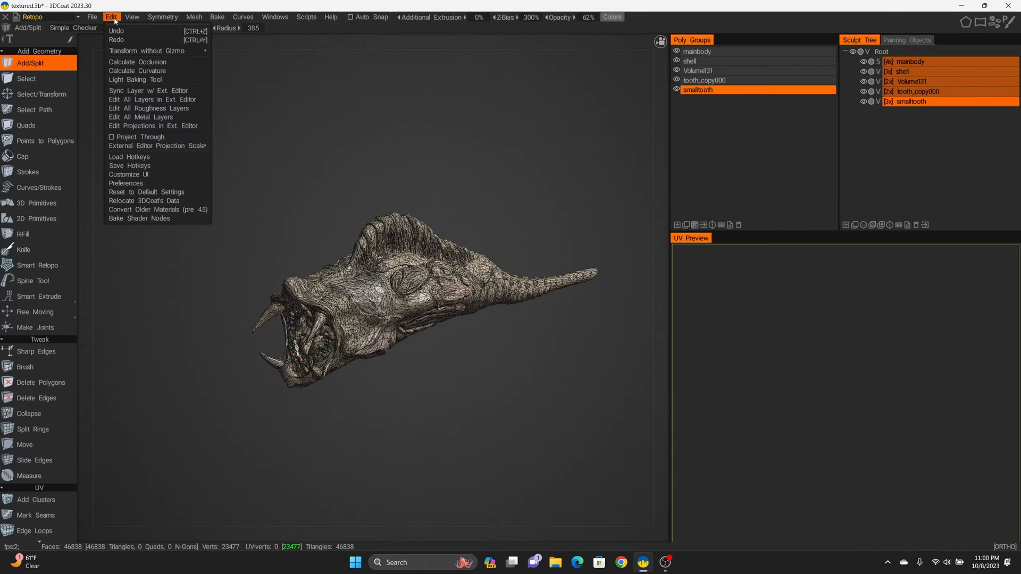
click(173, 63)
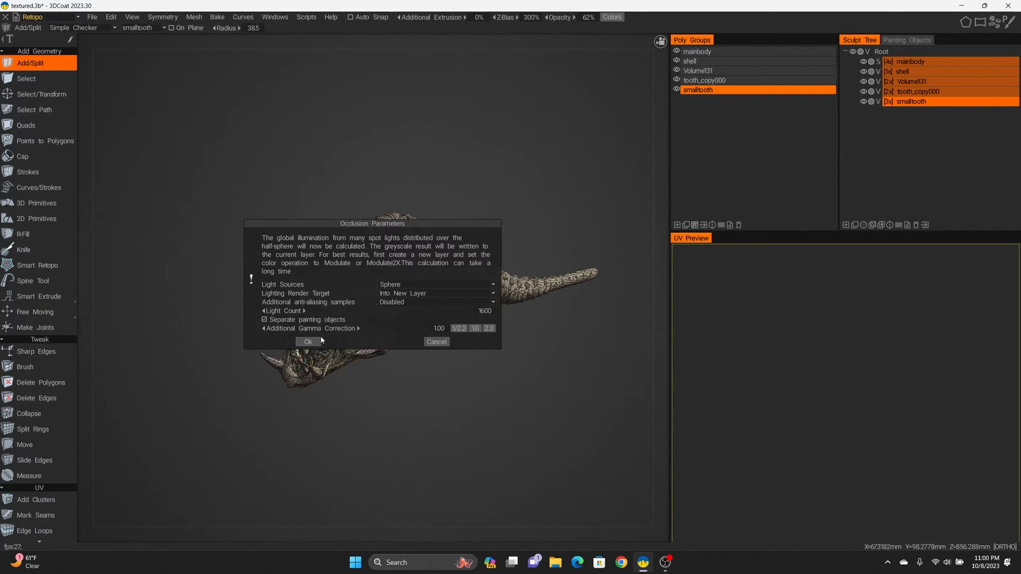
click(308, 342)
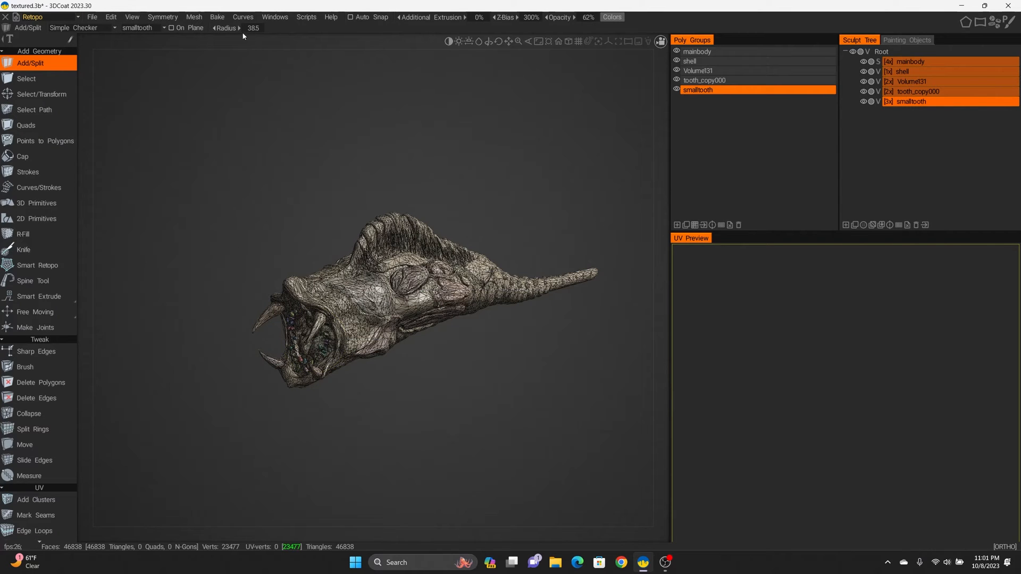
Bake the retopo mesh with a per-pixel normal map, using 4096 × 4096 textures for all UV sets and the Blender preset
click(217, 17)
mouse_move(190, 21)
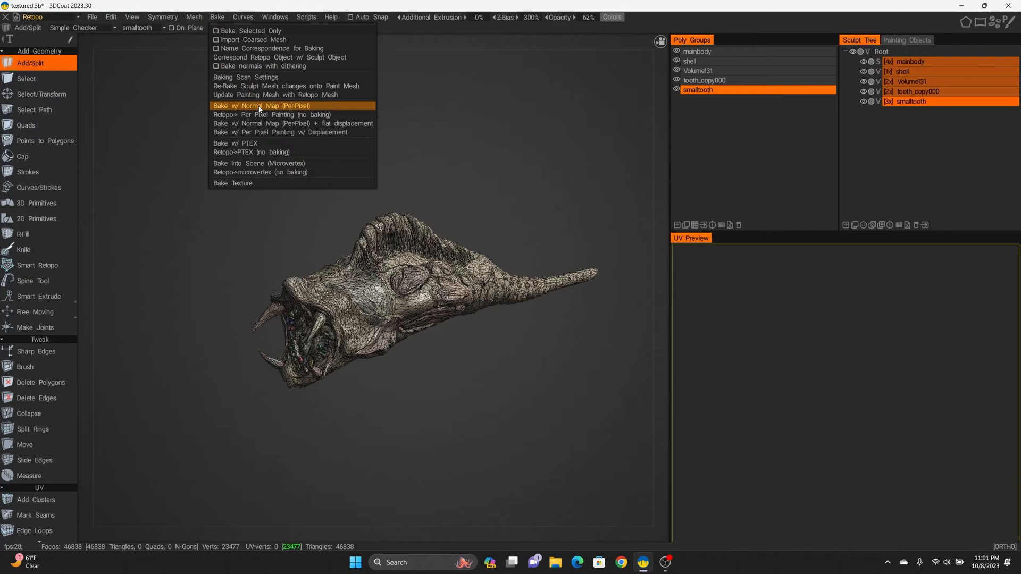
click(260, 106)
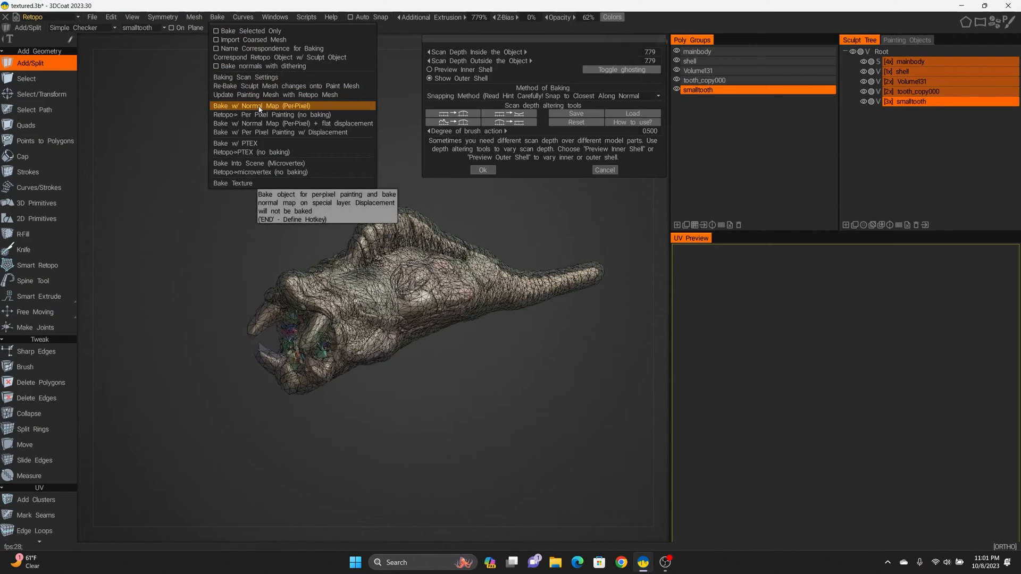
click(482, 170)
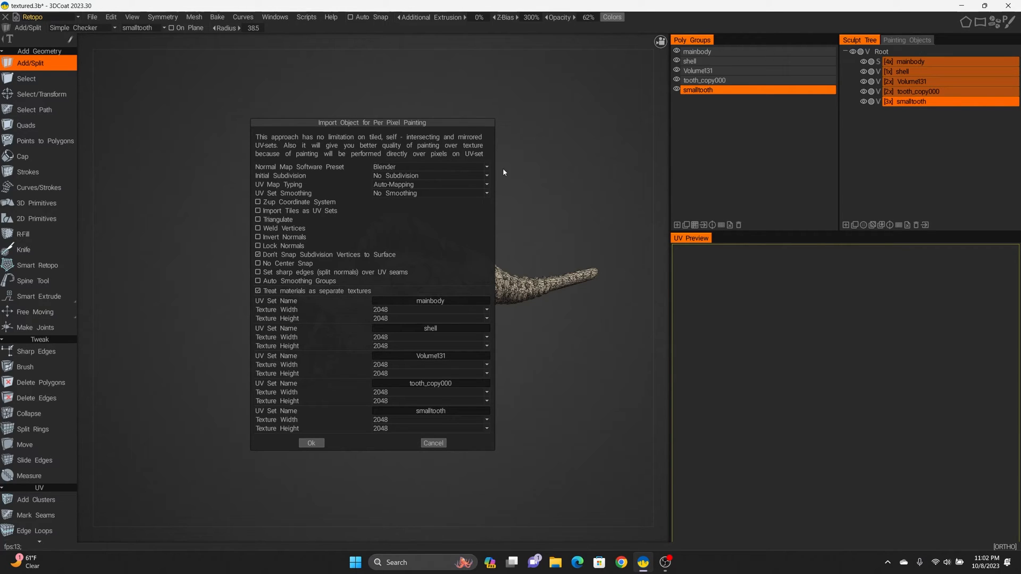
click(436, 309)
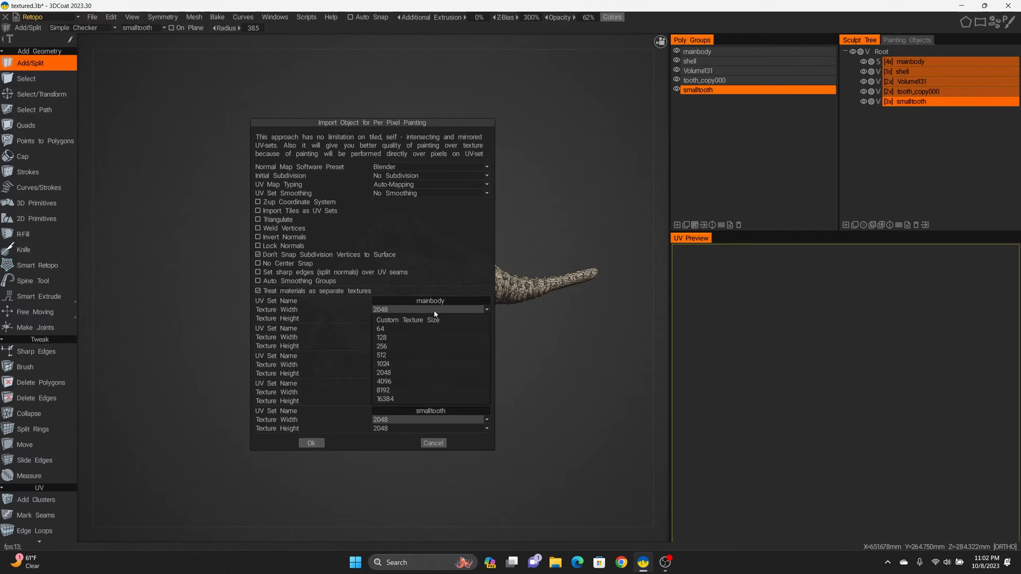
click(384, 381)
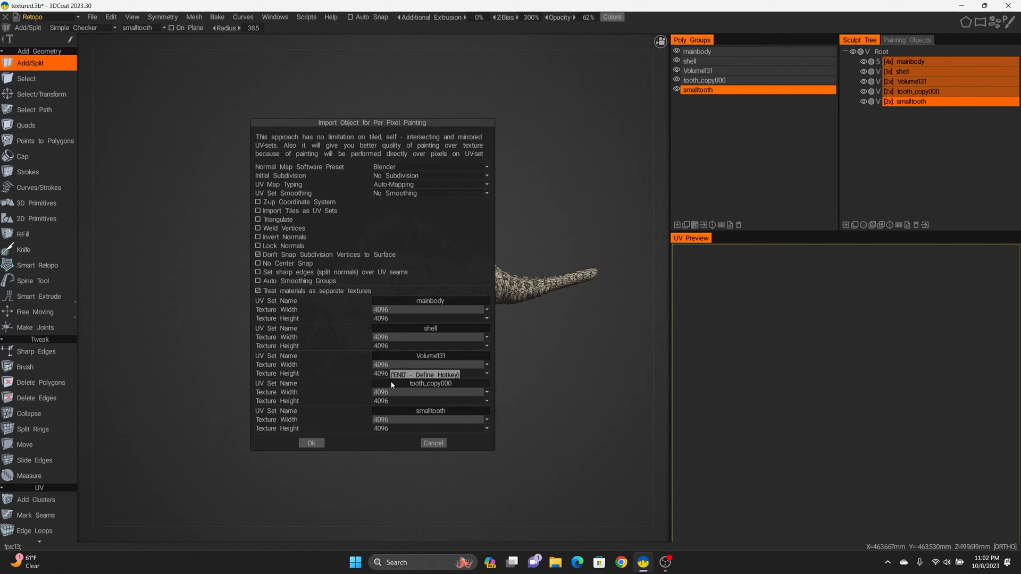
click(310, 444)
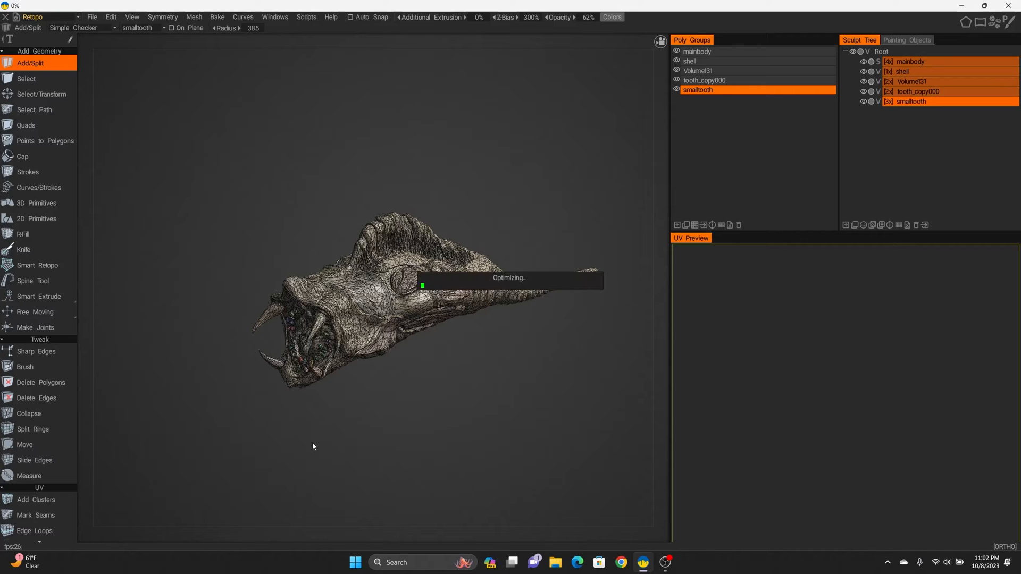
Switch to the Painting room and delete the mainbody, shell, Volume131, tooth_copy000 and smalltooth layers
click(69, 16)
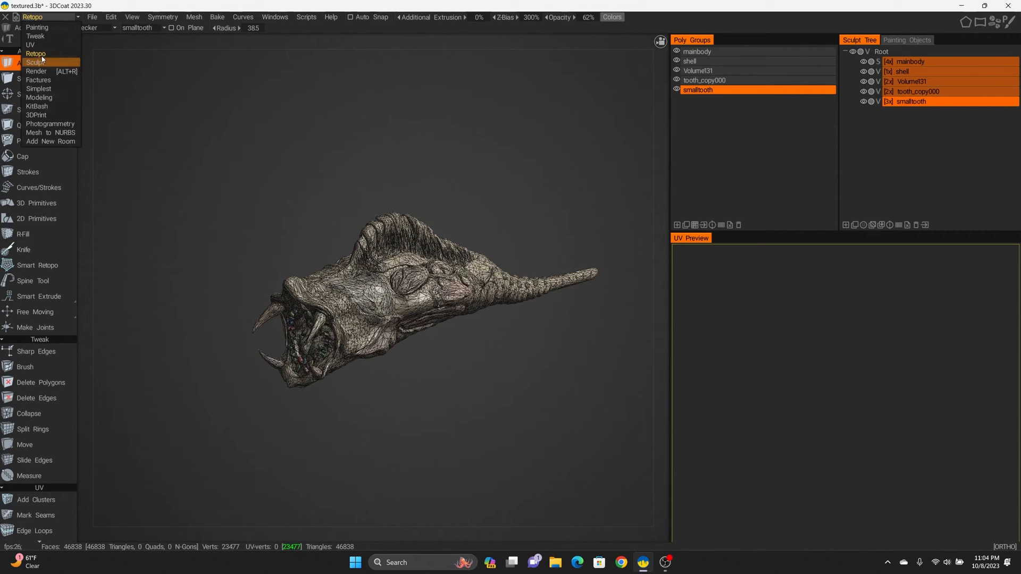
click(37, 27)
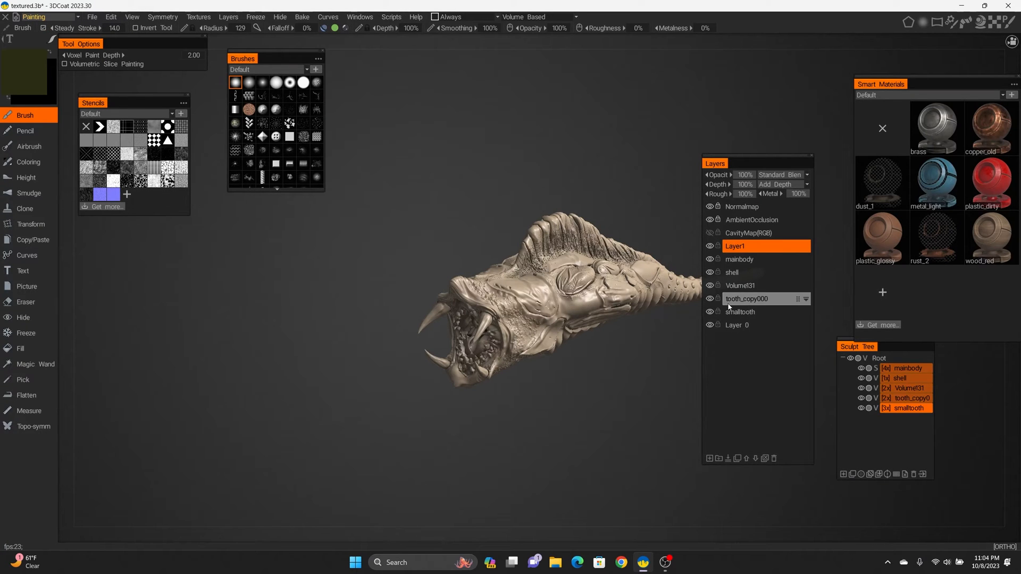
click(767, 260)
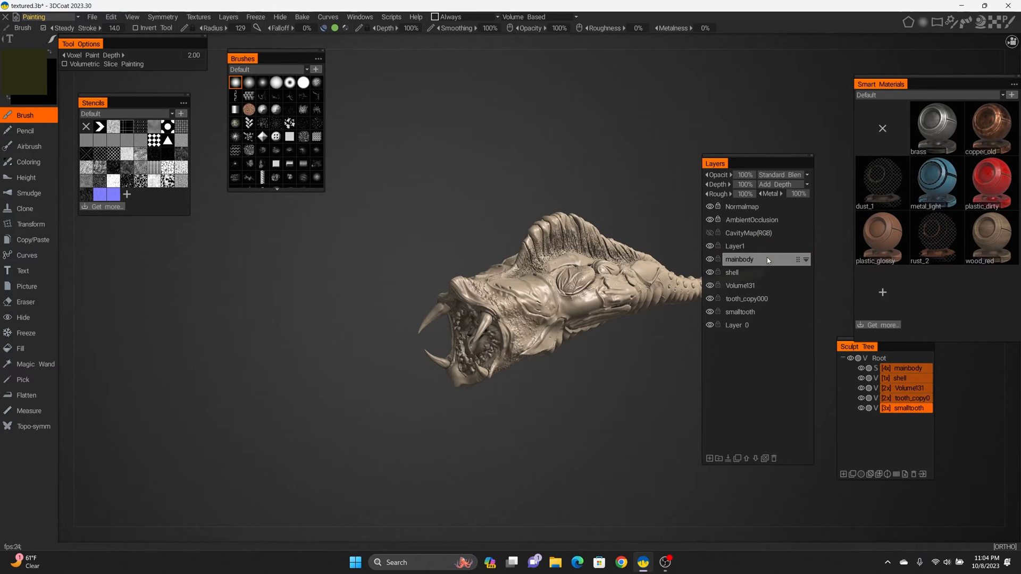
click(774, 459)
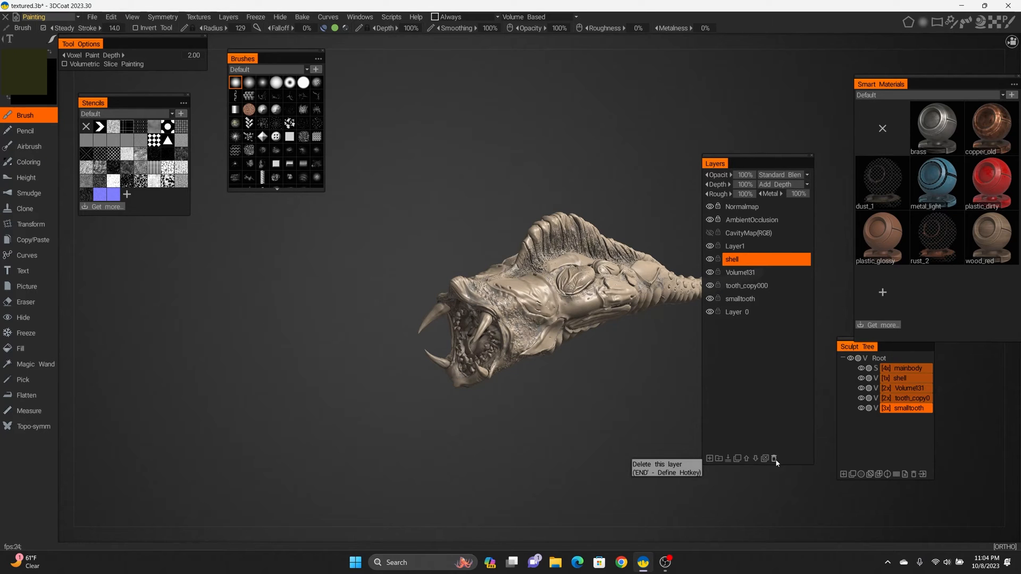
click(774, 459)
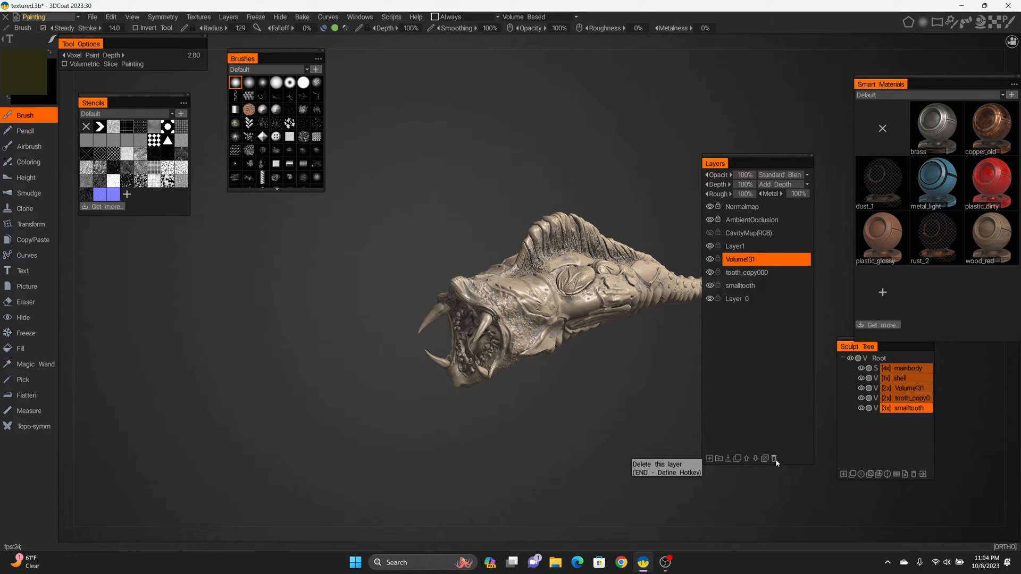
click(774, 459)
click(774, 459)
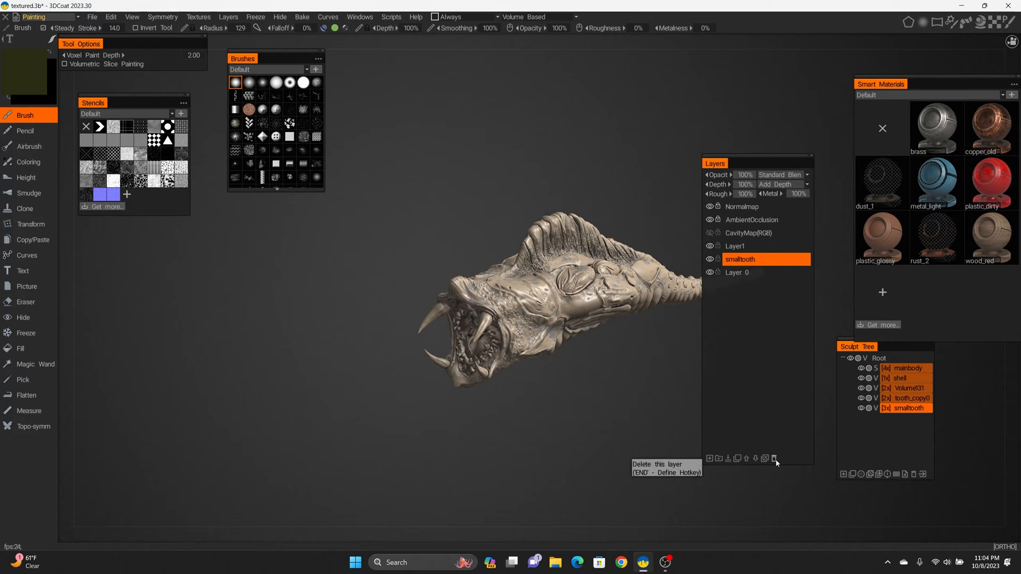
click(775, 458)
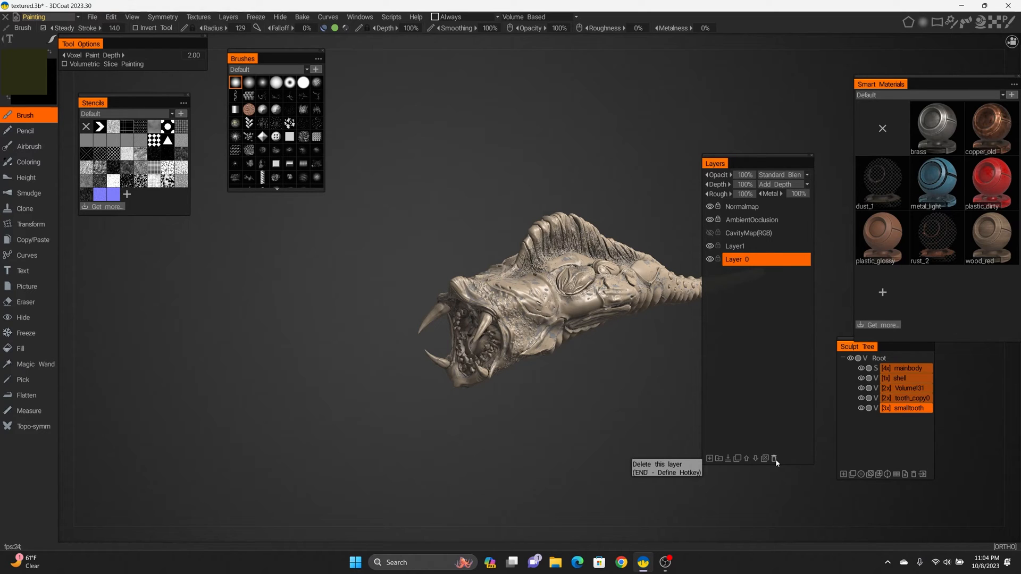
Hide the Root sculpt volumes and compare the baked mesh with the Normalmap layer off and on
click(851, 359)
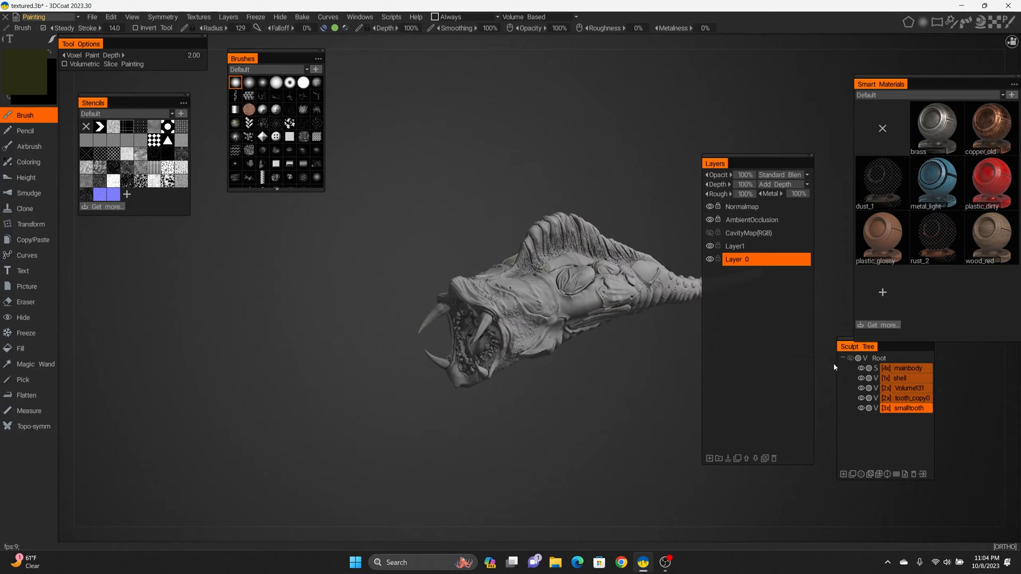
mouse_move(551, 367)
mouse_down()
mouse_move(593, 380)
mouse_move(582, 376)
mouse_move(596, 361)
mouse_move(573, 348)
mouse_move(525, 351)
mouse_move(535, 351)
mouse_up()
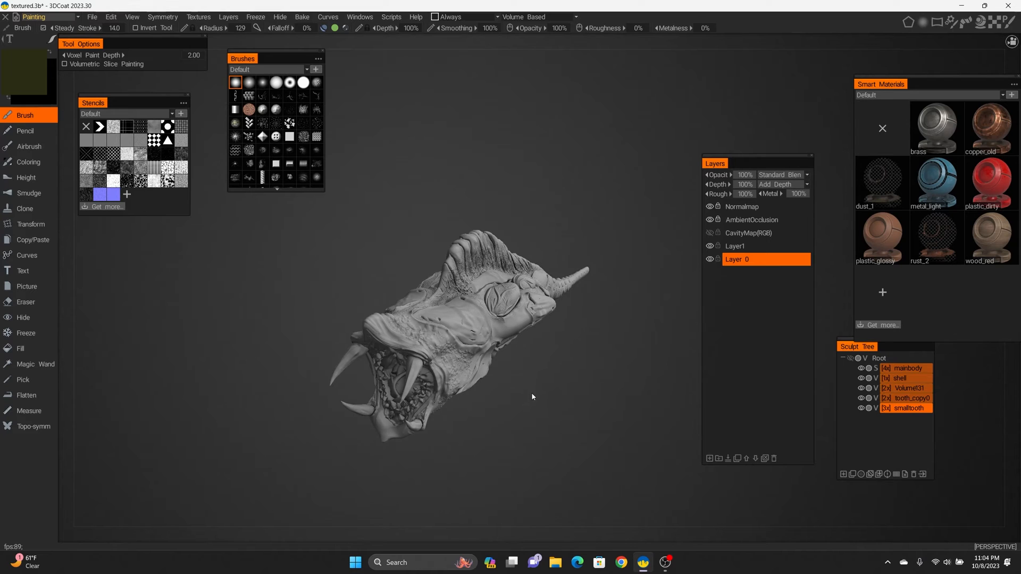
mouse_move(531, 396)
mouse_down()
mouse_move(563, 382)
mouse_move(515, 381)
mouse_move(658, 384)
mouse_move(504, 387)
mouse_move(513, 385)
mouse_move(476, 398)
mouse_move(608, 318)
mouse_up()
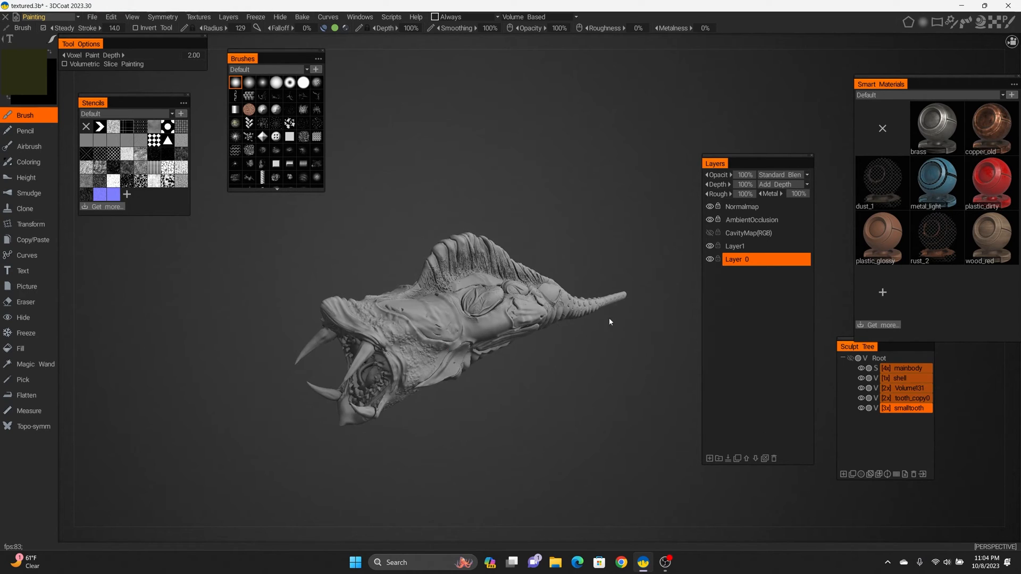
click(709, 207)
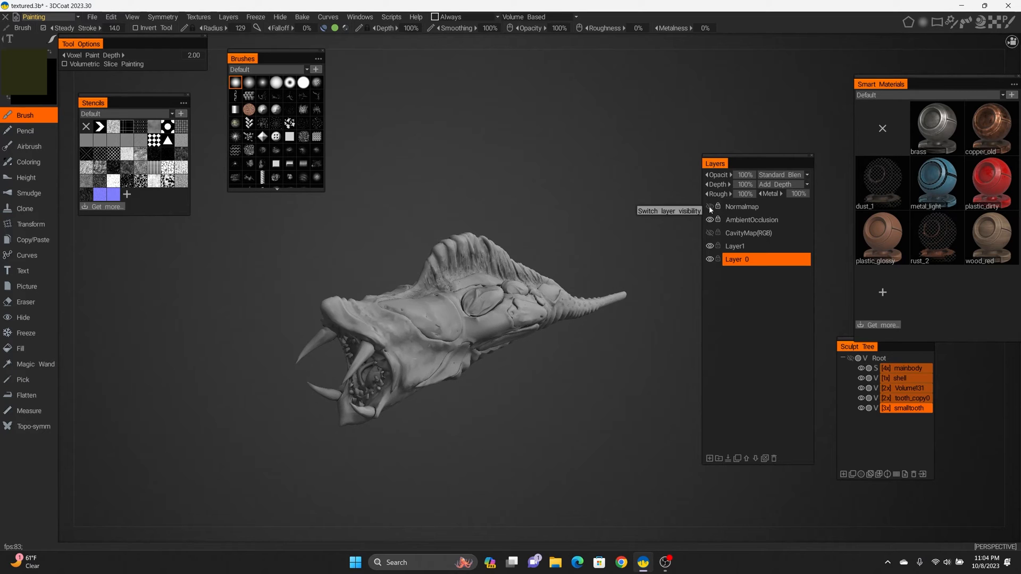
mouse_move(515, 388)
mouse_down()
mouse_move(624, 388)
mouse_move(654, 367)
mouse_move(589, 270)
mouse_move(534, 297)
mouse_move(503, 398)
mouse_up()
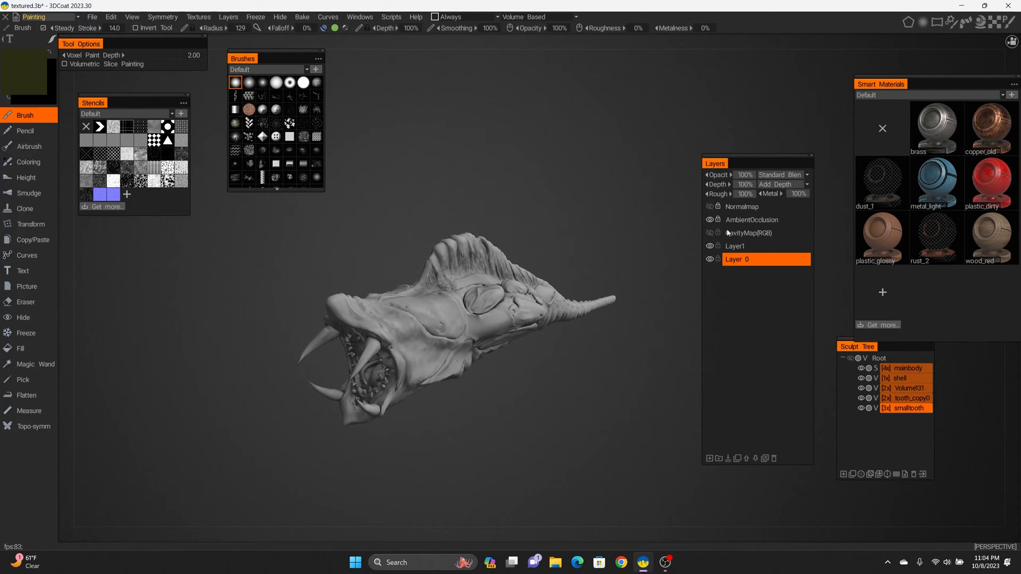
click(709, 206)
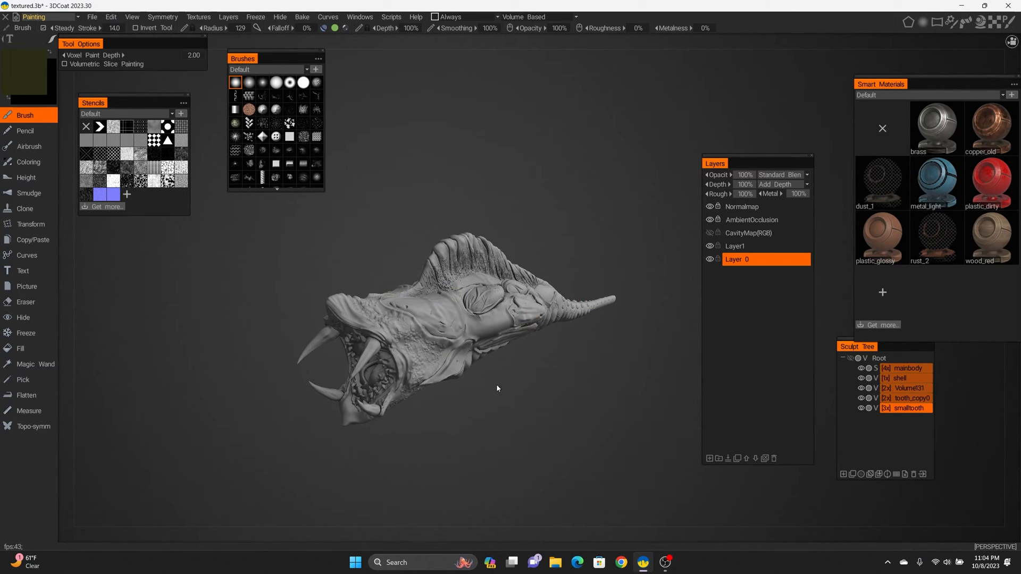
mouse_move(496, 384)
mouse_down()
mouse_move(599, 415)
mouse_move(648, 403)
mouse_move(471, 416)
mouse_move(483, 398)
mouse_move(518, 390)
mouse_move(502, 403)
mouse_move(502, 387)
mouse_up()
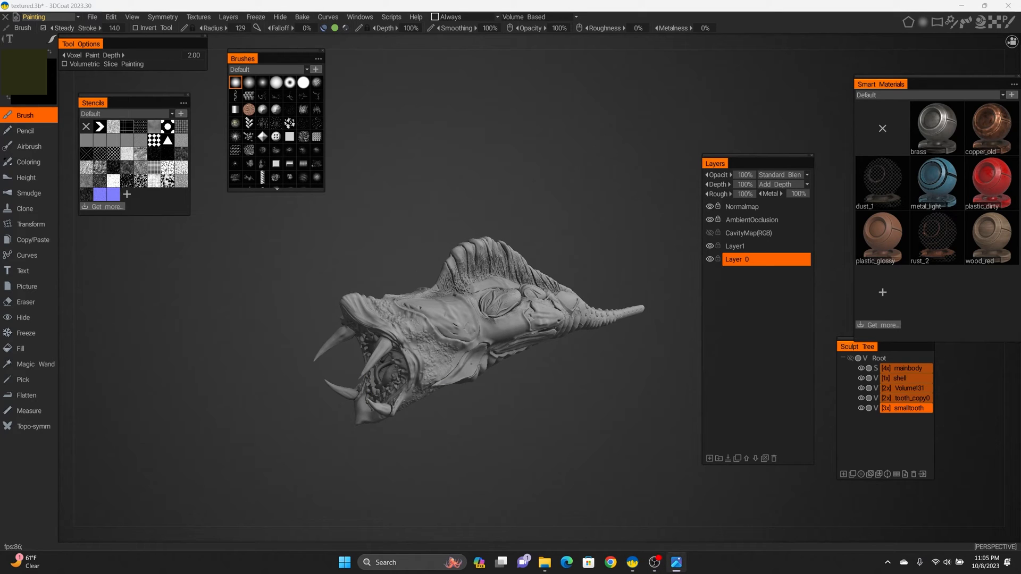
Expand the Smart Material Preview and place it over the creature's body to preview MTL00492_Stone on Layer1
mouse_move(539, 225)
mouse_down()
mouse_move(541, 236)
mouse_move(557, 138)
mouse_move(509, 107)
mouse_move(422, 134)
mouse_move(464, 222)
mouse_up()
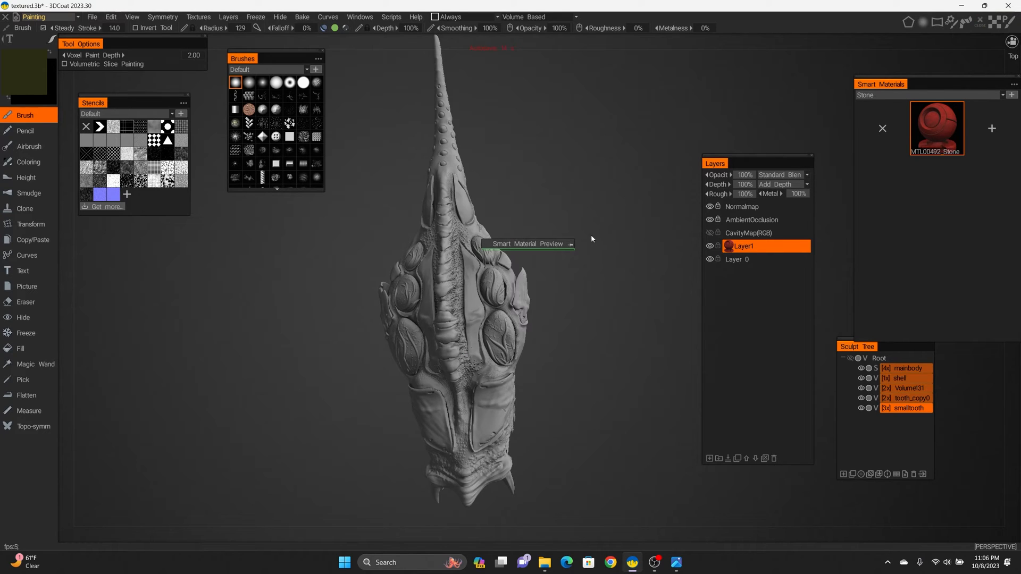
click(569, 246)
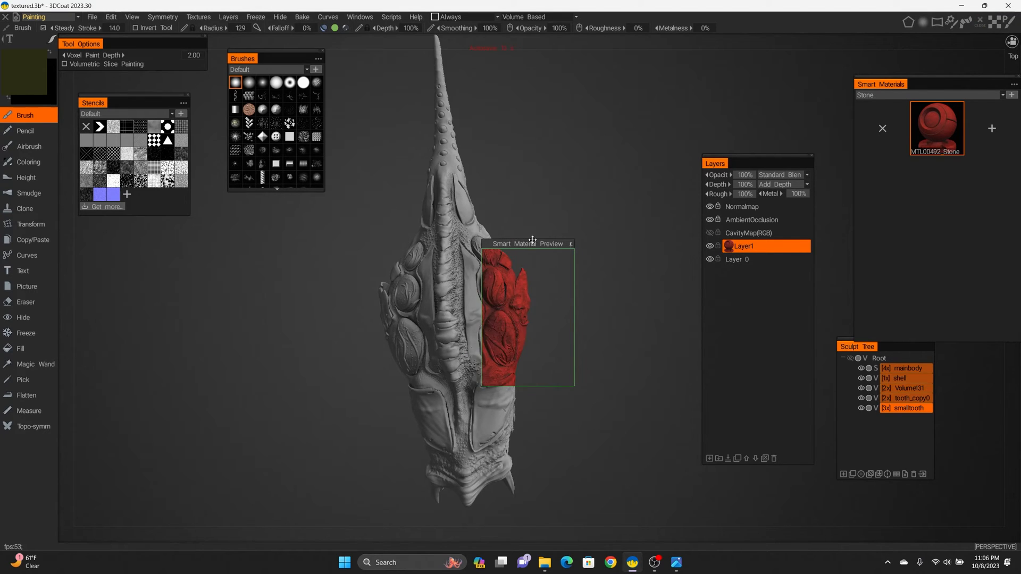
drag(528, 244, 513, 221)
drag(613, 436, 512, 359)
mouse_move(464, 399)
mouse_down()
mouse_move(462, 413)
mouse_move(526, 395)
mouse_move(502, 397)
mouse_up()
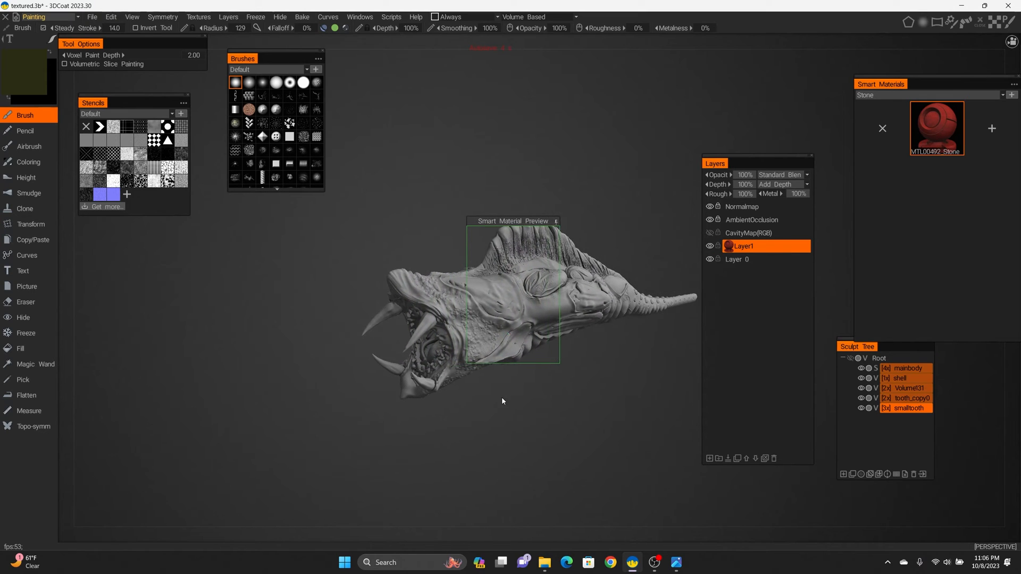
Edit the MTL00492_Stone smart material attached to Layer1, setting the color of its base stone texture layer to light pink #FDC2CF
right_click(937, 122)
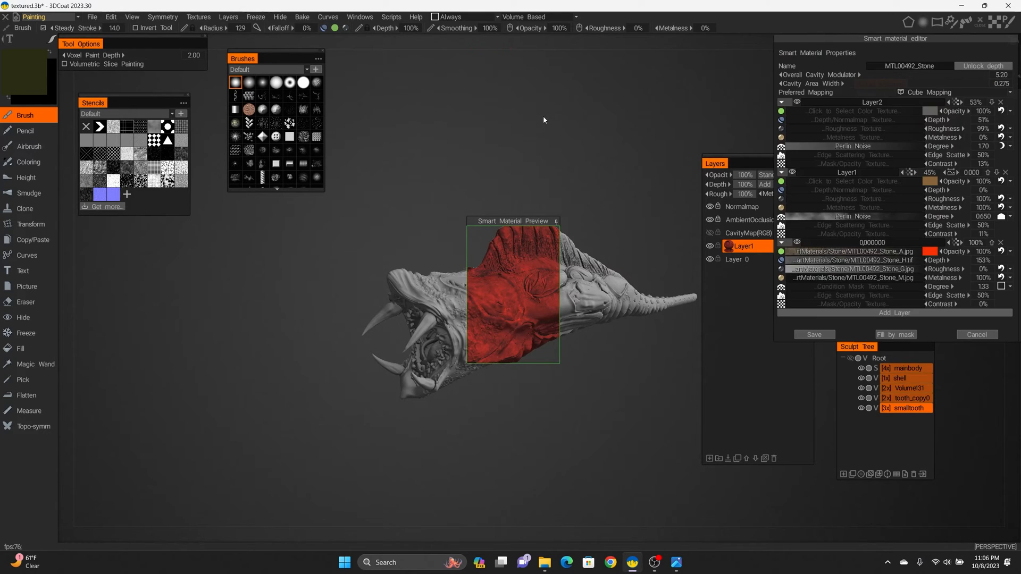
click(981, 335)
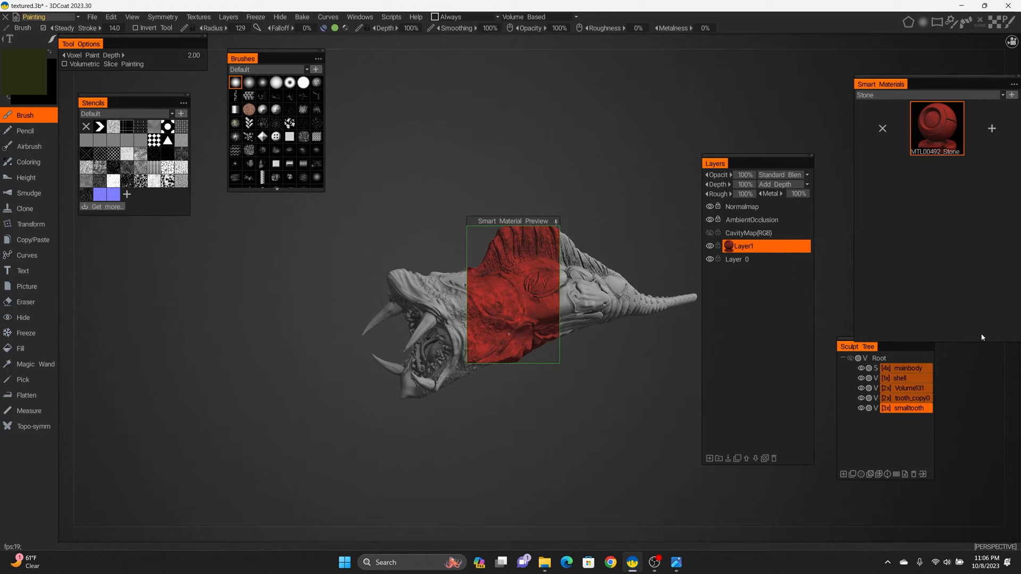
right_click(760, 245)
click(757, 240)
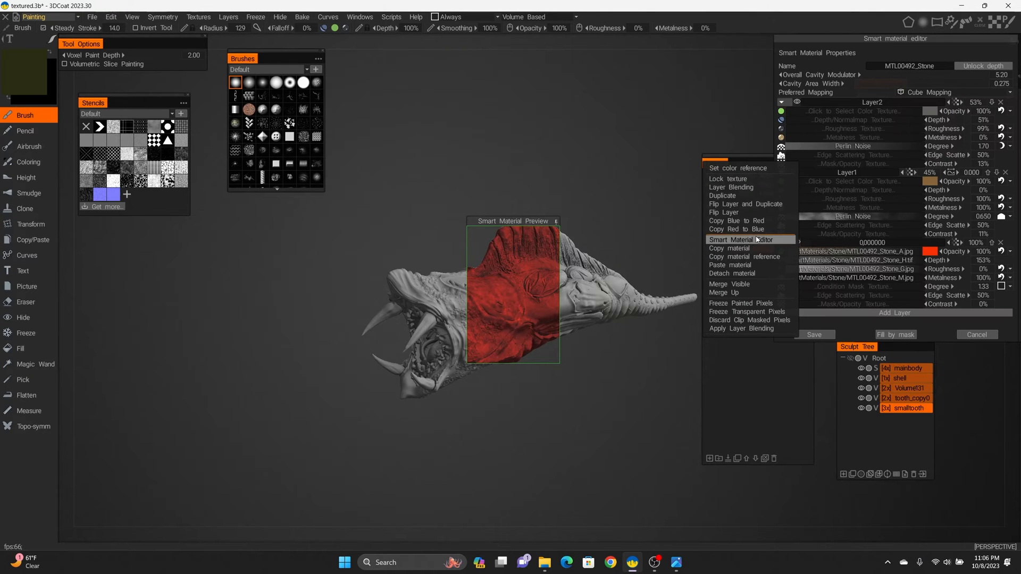
drag(874, 39, 745, 83)
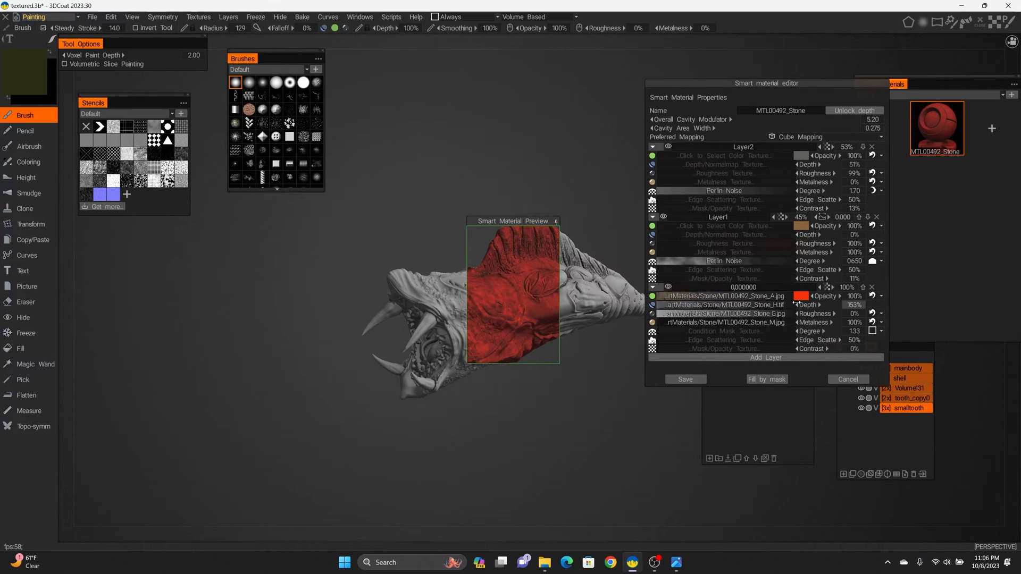
click(801, 296)
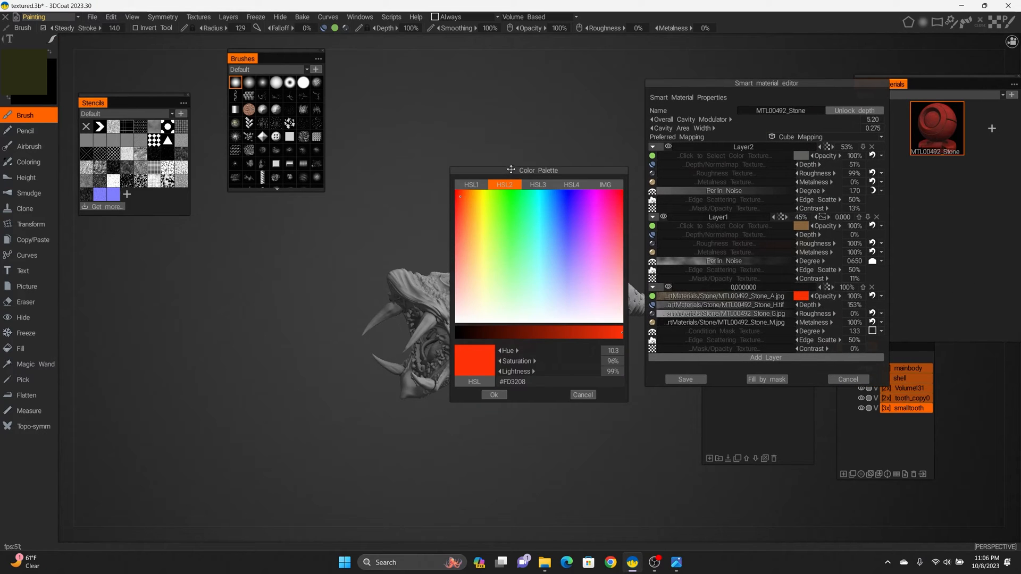
drag(510, 169, 647, 167)
drag(605, 256, 753, 291)
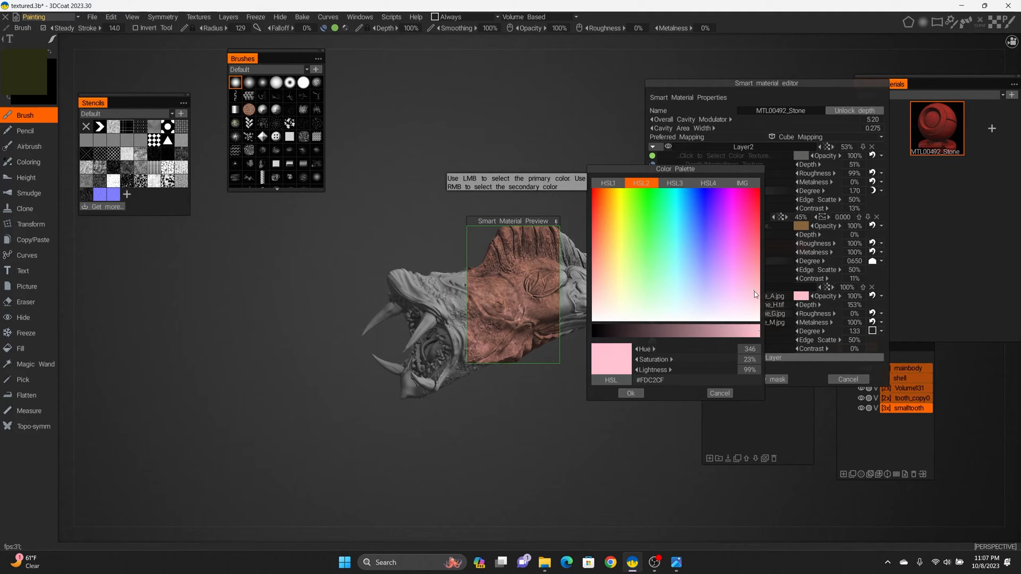
click(631, 393)
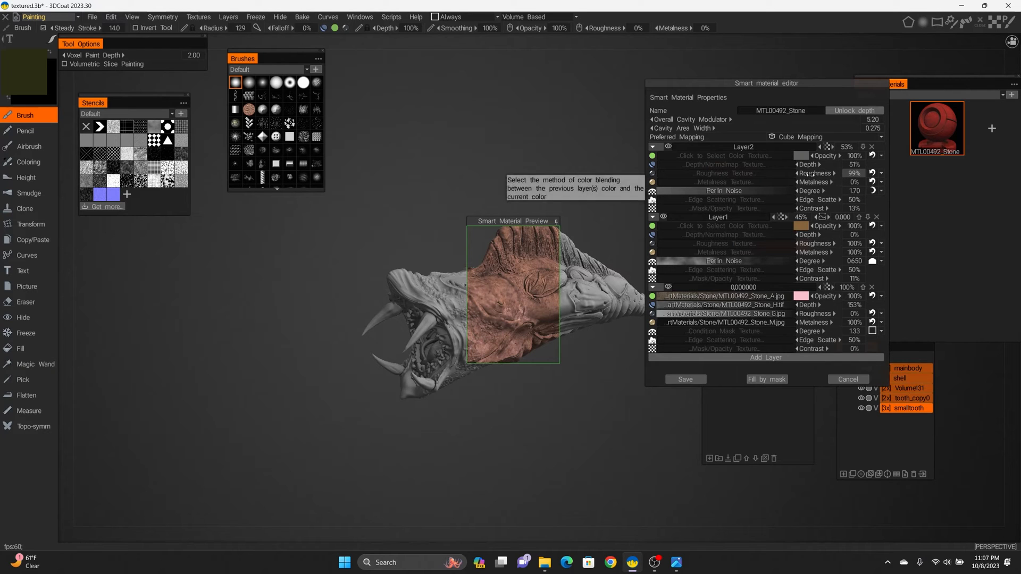
Adjust the curve of Layer2's Perlin Noise in the smart material and set that layer's depth to 69%
click(723, 191)
click(482, 283)
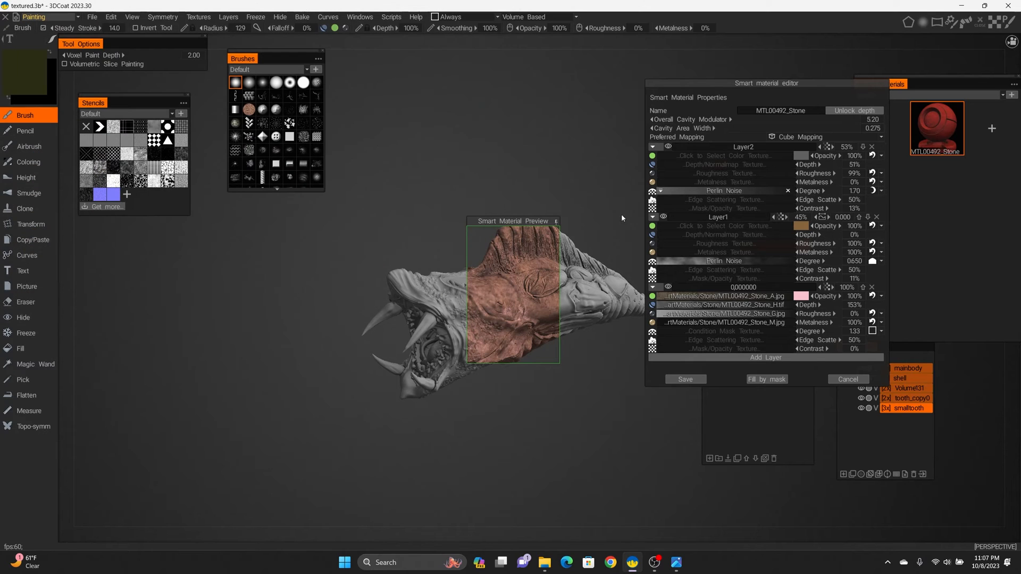
click(651, 192)
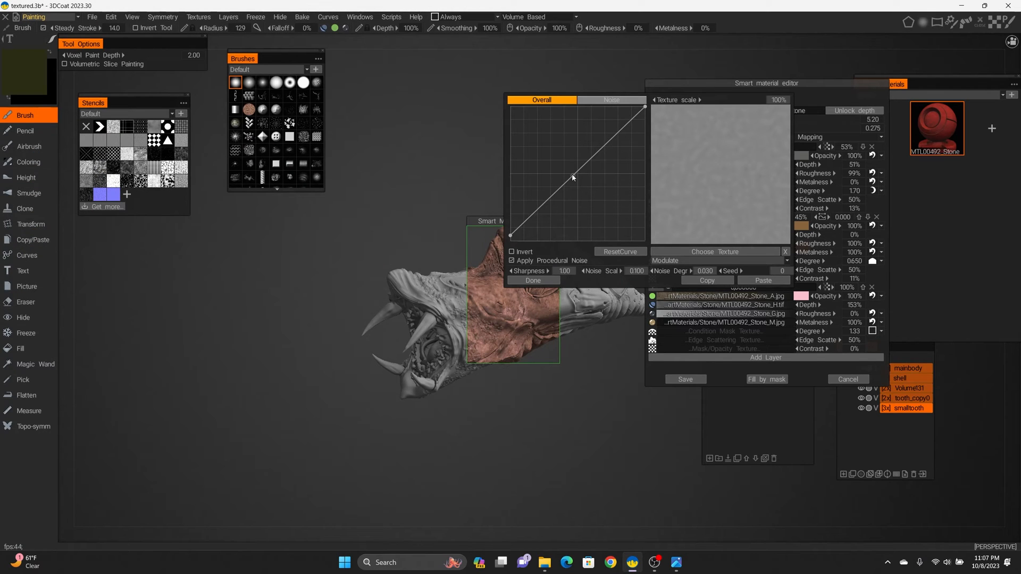
drag(572, 173, 546, 143)
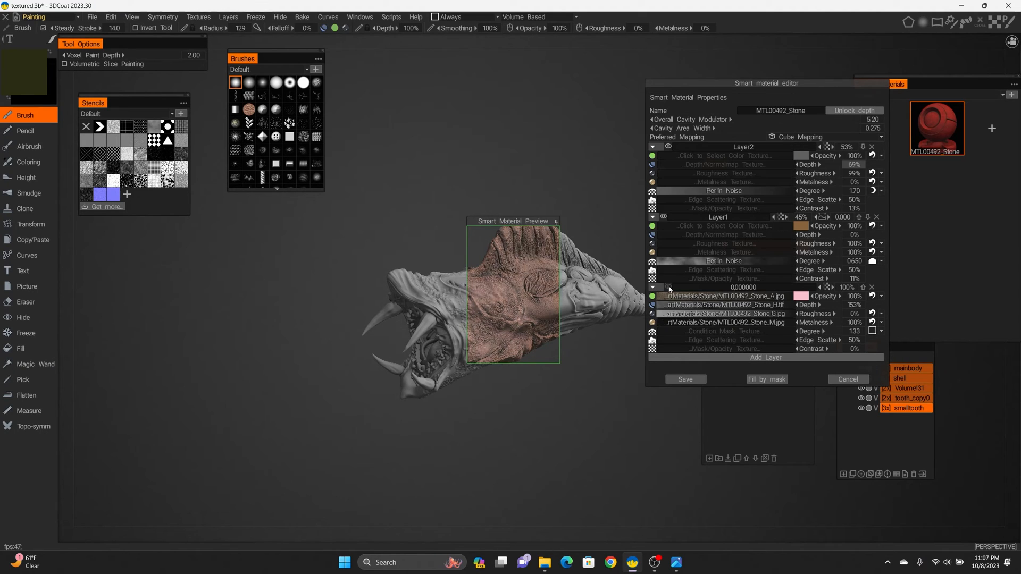
click(668, 288)
click(668, 288)
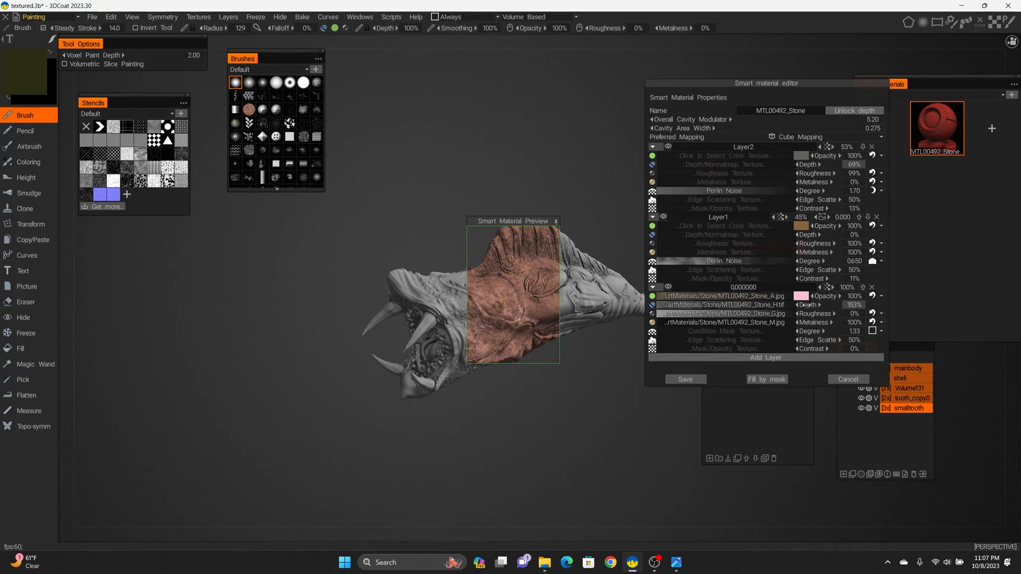
Set the base stone layer's roughness to 1%, bend its color texture curve slightly downward at 32% texture scale, and save the material
mouse_move(810, 313)
mouse_down()
mouse_move(898, 315)
mouse_move(794, 323)
mouse_up()
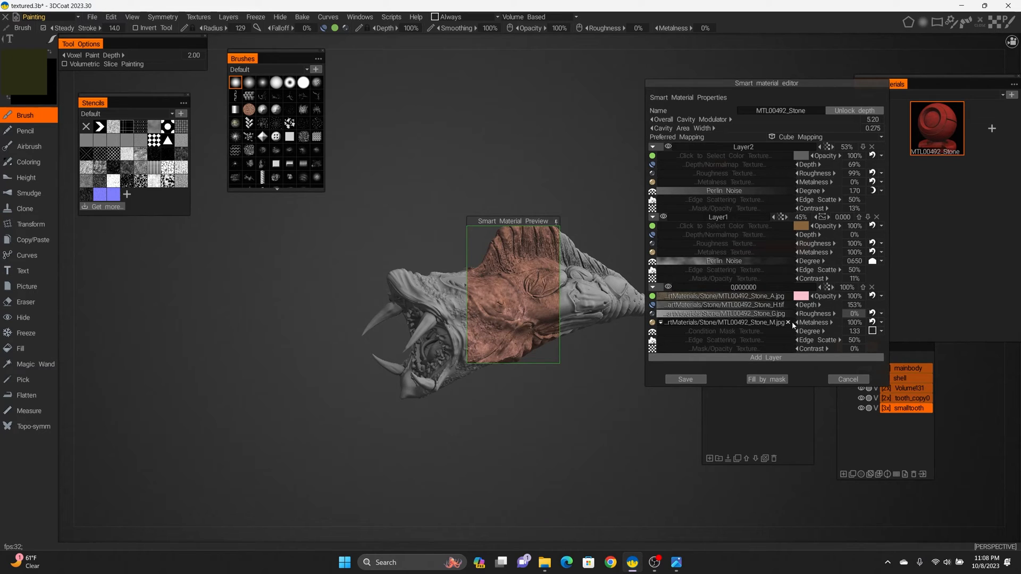
click(714, 299)
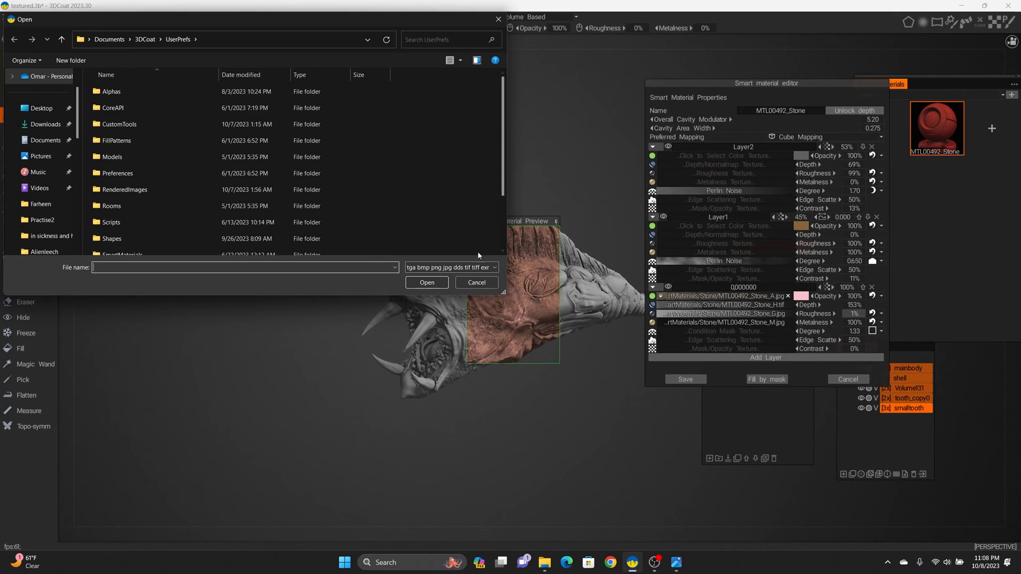
click(470, 283)
click(653, 296)
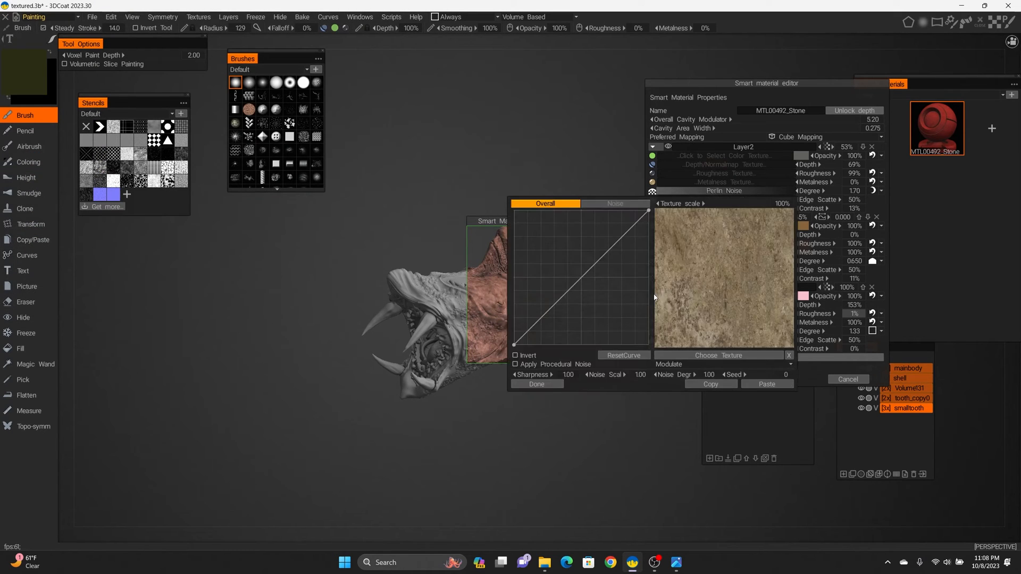
drag(585, 273, 587, 286)
drag(782, 203, 712, 207)
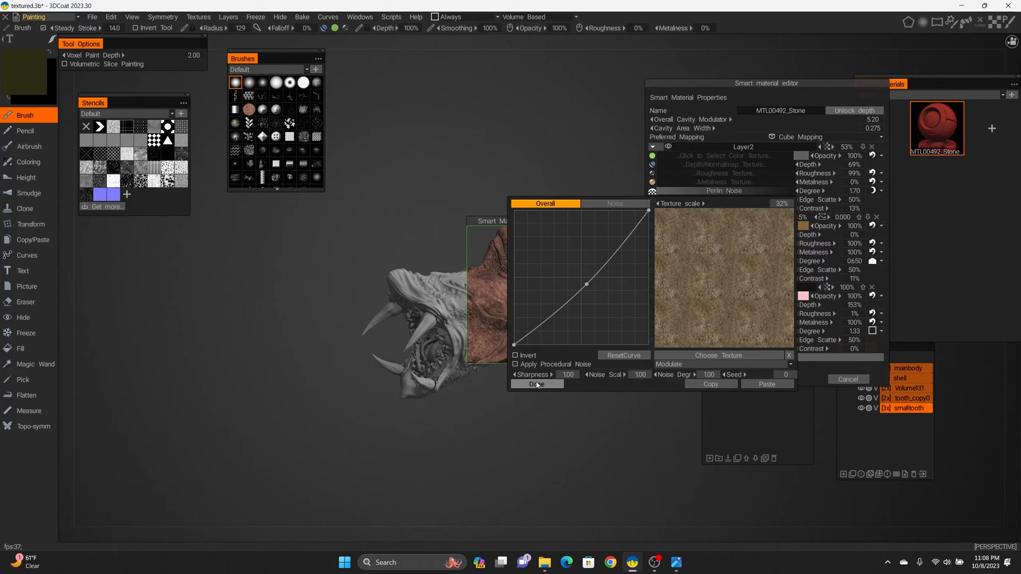
click(537, 384)
mouse_move(534, 405)
mouse_down()
mouse_move(561, 395)
mouse_move(662, 399)
mouse_up()
mouse_move(554, 397)
mouse_down()
mouse_move(549, 380)
mouse_move(570, 370)
mouse_move(520, 329)
mouse_up()
drag(618, 307, 654, 340)
click(685, 379)
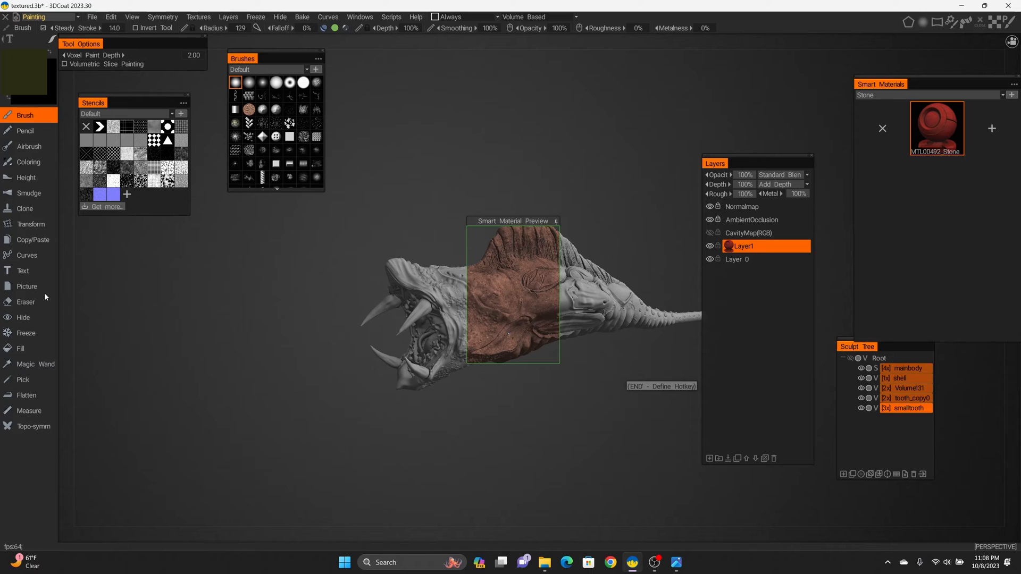
Move the Smart Material Preview off the creature and fill its main body with MTL00492_Stone on Layer1
drag(535, 224, 527, 173)
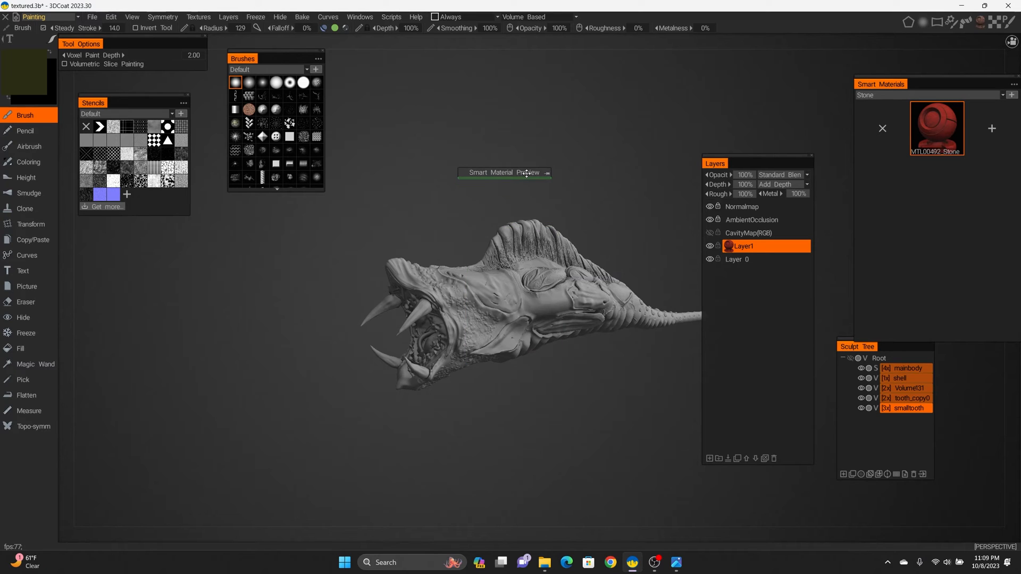
click(38, 353)
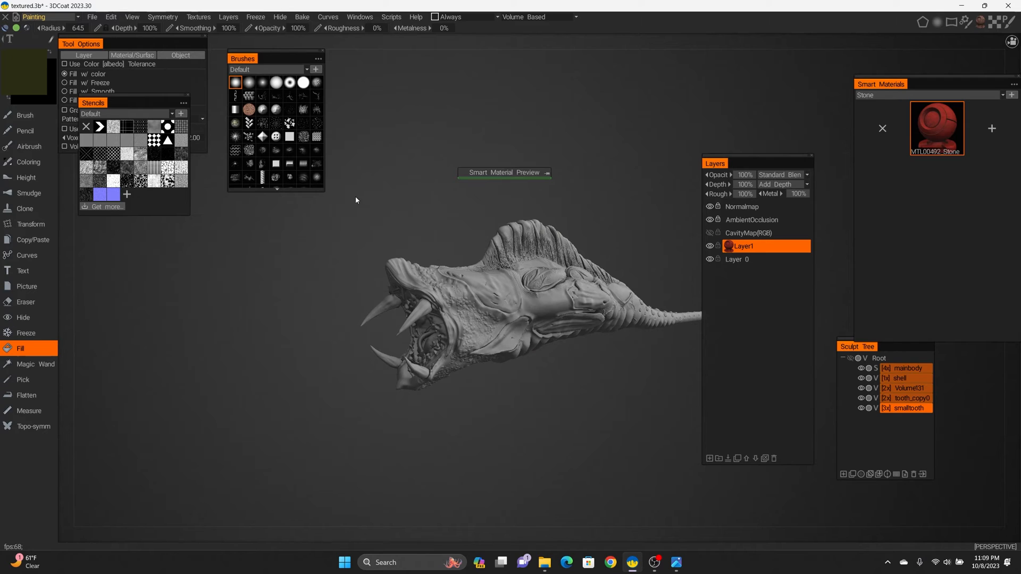
click(474, 330)
drag(476, 402, 454, 387)
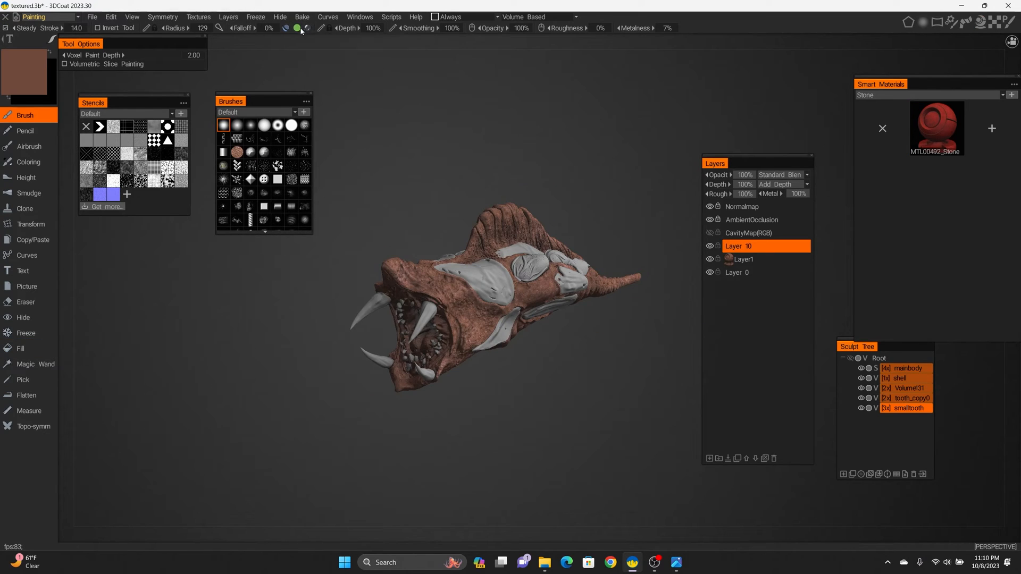
Paint glossy specks over the creature's snout and jaw on Layer 10 with a speckled brush, keeping depth and color off
mouse_move(288, 33)
alt+drag(447, 240, 385, 315)
alt+scroll(351, 319, up, 5)
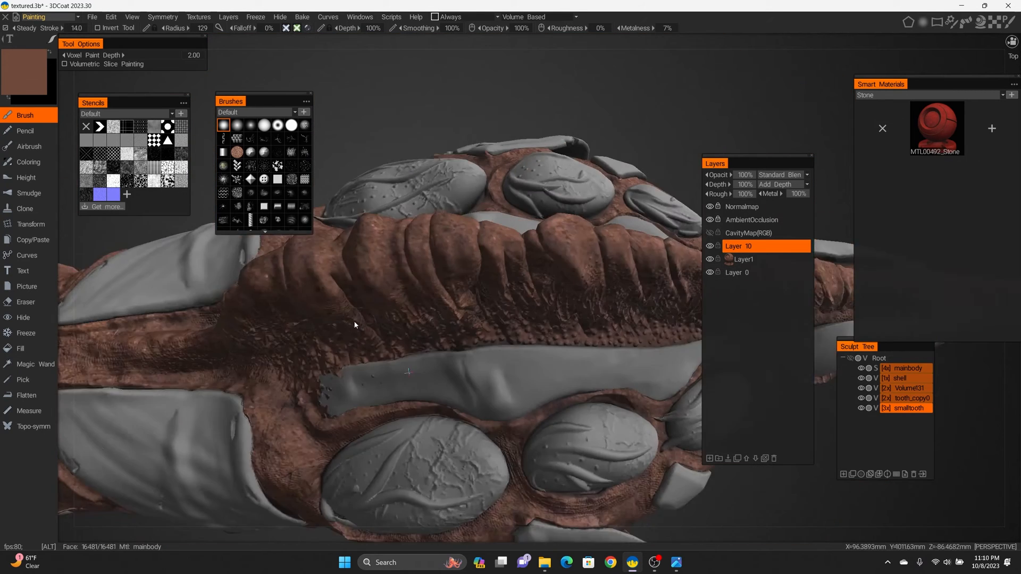
alt+scroll(348, 319, down, 5)
alt+middle_drag(344, 316, 439, 296)
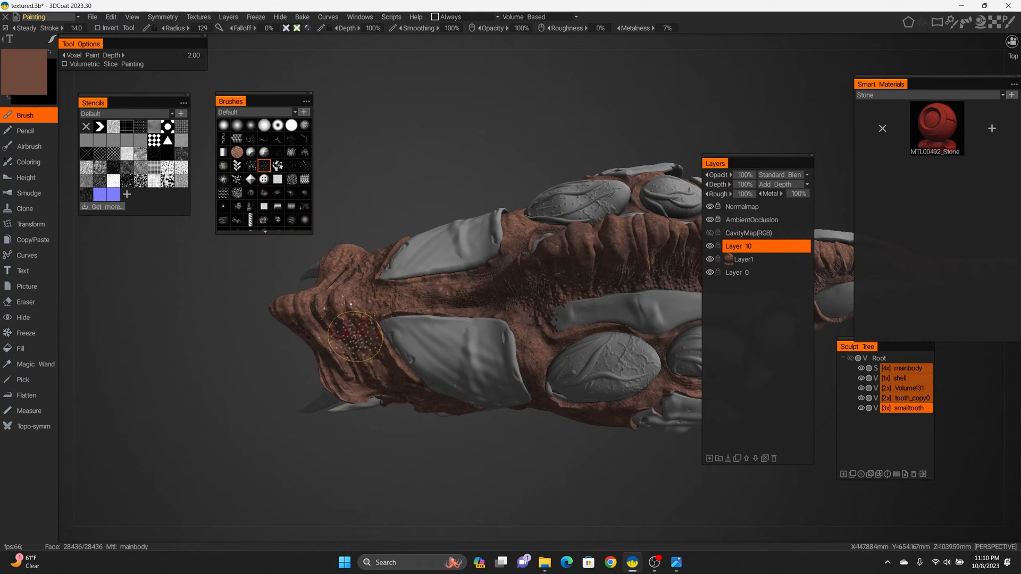
alt+drag(378, 372, 402, 315)
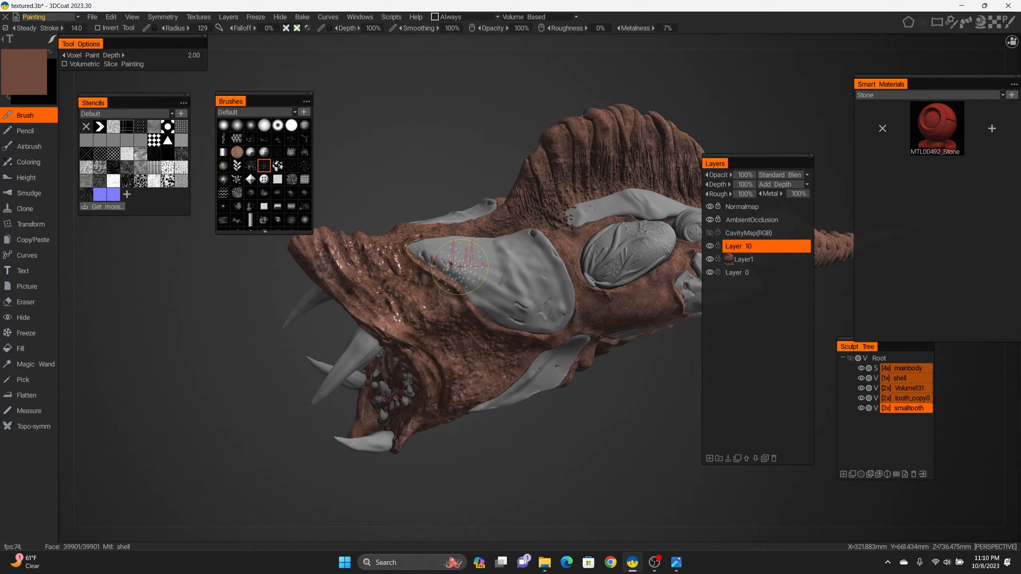
mouse_move(459, 266)
alt+mouse_down()
mouse_move(592, 292)
mouse_move(522, 257)
alt+mouse_up()
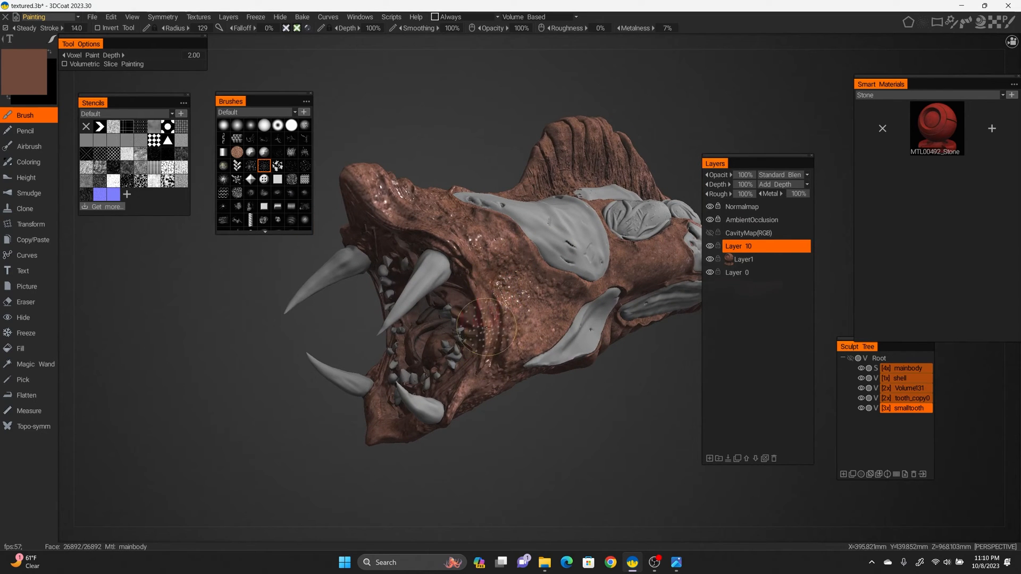
mouse_move(494, 326)
alt+mouse_down()
mouse_move(520, 331)
mouse_move(460, 210)
alt+mouse_up()
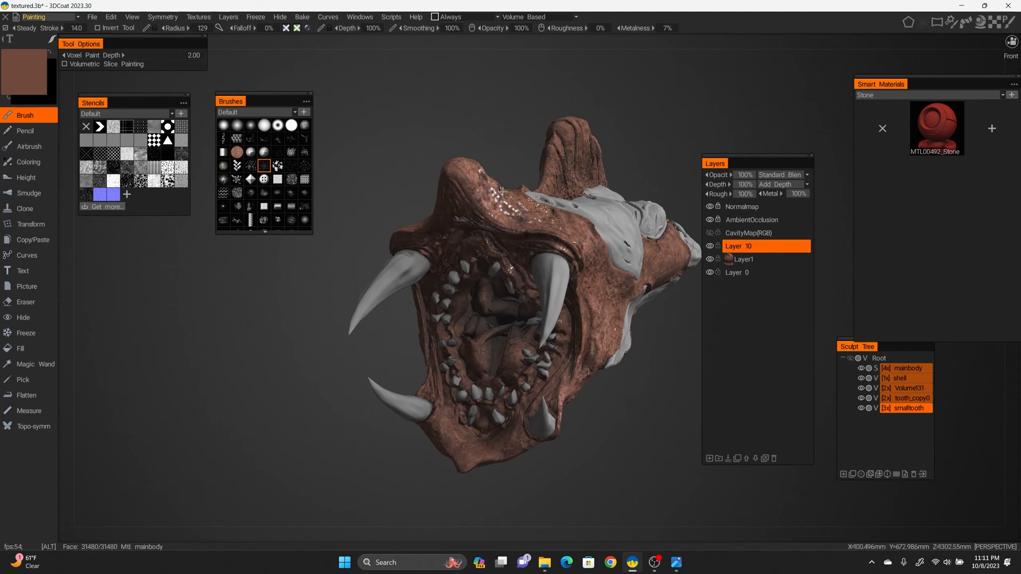
mouse_move(428, 236)
alt+mouse_down()
mouse_move(554, 174)
mouse_move(537, 160)
alt+mouse_up()
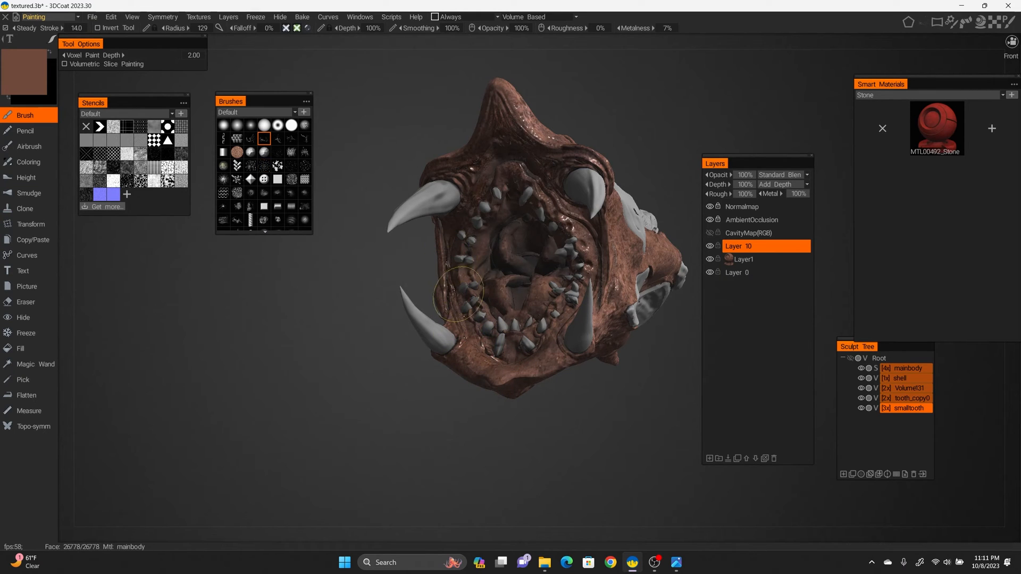
Paint more gloss around the mouth, back and tail on Layer 10 with different brushes, enlarging the radius to 351
mouse_move(504, 274)
right_down()
mouse_move(539, 357)
mouse_move(588, 255)
mouse_move(452, 228)
mouse_move(489, 213)
mouse_move(502, 283)
right_up()
alt+drag(502, 283, 744, 213)
alt+drag(585, 228, 560, 327)
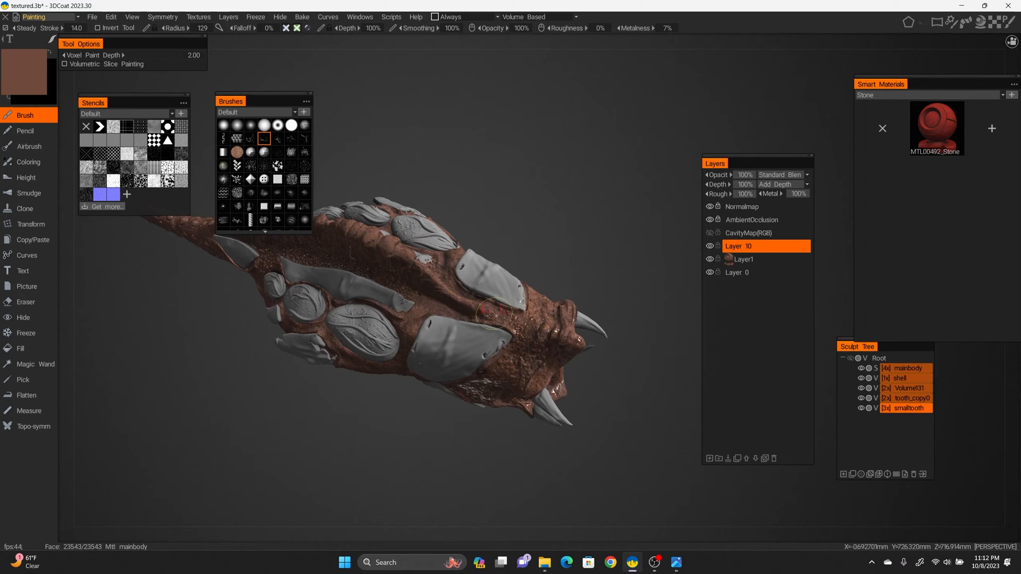
right_drag(494, 313, 308, 213)
alt+drag(333, 287, 398, 404)
right_drag(399, 404, 430, 409)
mouse_move(457, 475)
alt+mouse_down()
mouse_move(489, 467)
mouse_move(319, 276)
alt+mouse_up()
alt+drag(203, 271, 511, 360)
scroll(511, 360, down, 4)
scroll(510, 360, up, 4)
scroll(434, 203, down, 3)
alt+drag(434, 202, 770, 362)
alt+drag(410, 290, 609, 384)
alt+drag(500, 340, 510, 301)
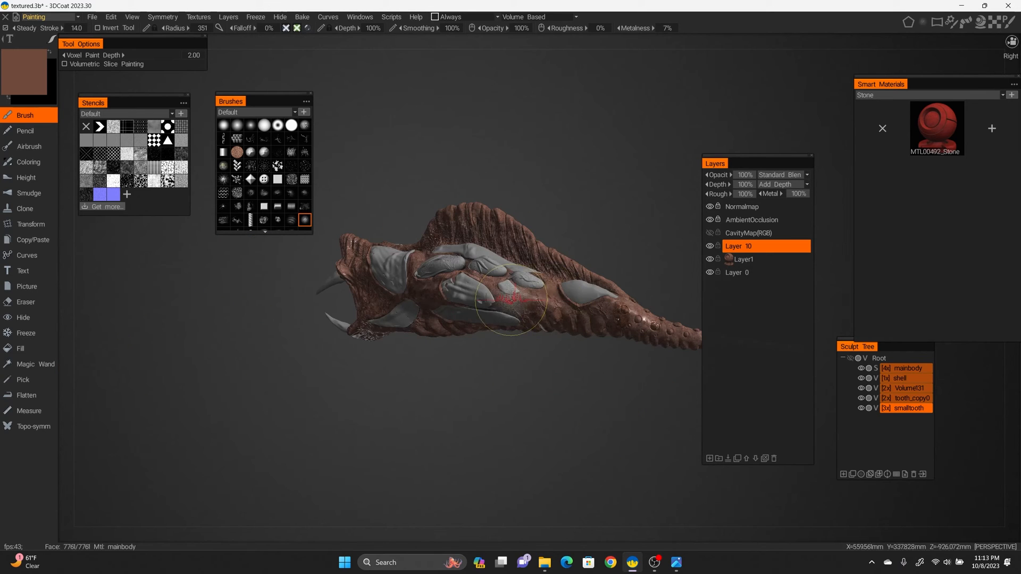
Turn on brush depth with gloss and paint scattered specks along the body's flank and head using a dotted brush
click(286, 28)
click(307, 28)
click(304, 166)
click(308, 28)
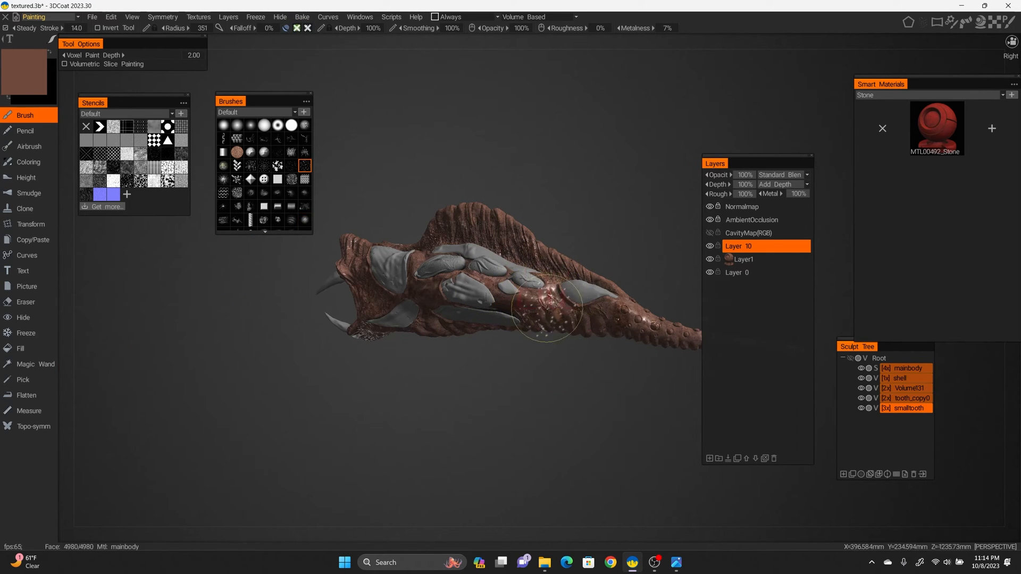
scroll(547, 314, up, 4)
drag(554, 325, 569, 306)
scroll(569, 305, down, 4)
alt+drag(393, 305, 456, 290)
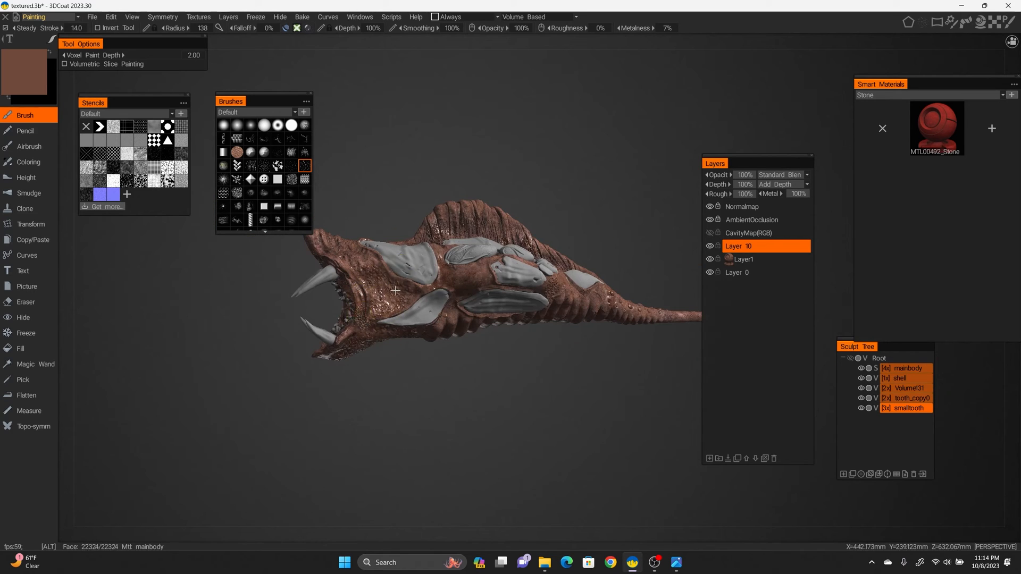
alt+drag(384, 299, 425, 351)
alt+right_drag(425, 351, 542, 376)
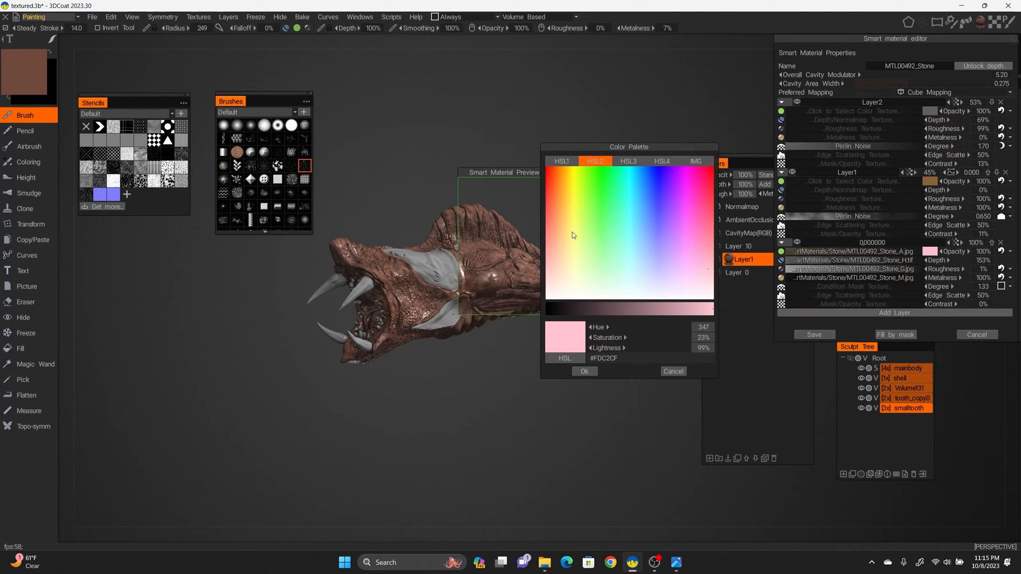
Recolor the base stone texture layer of Layer1's MTL00492_Stone material to pale peach #FDE0C4 and save the material
click(571, 236)
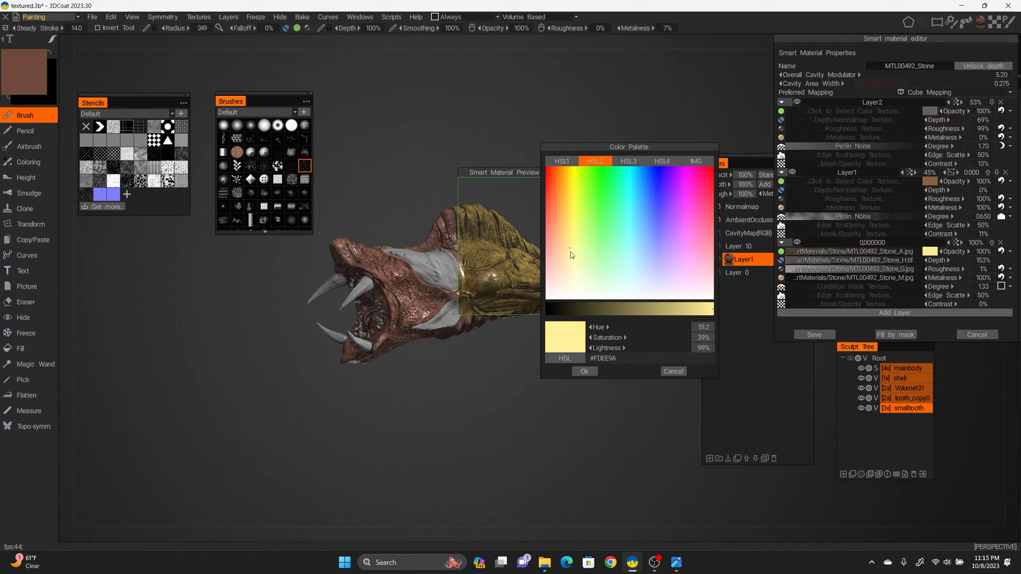
click(560, 250)
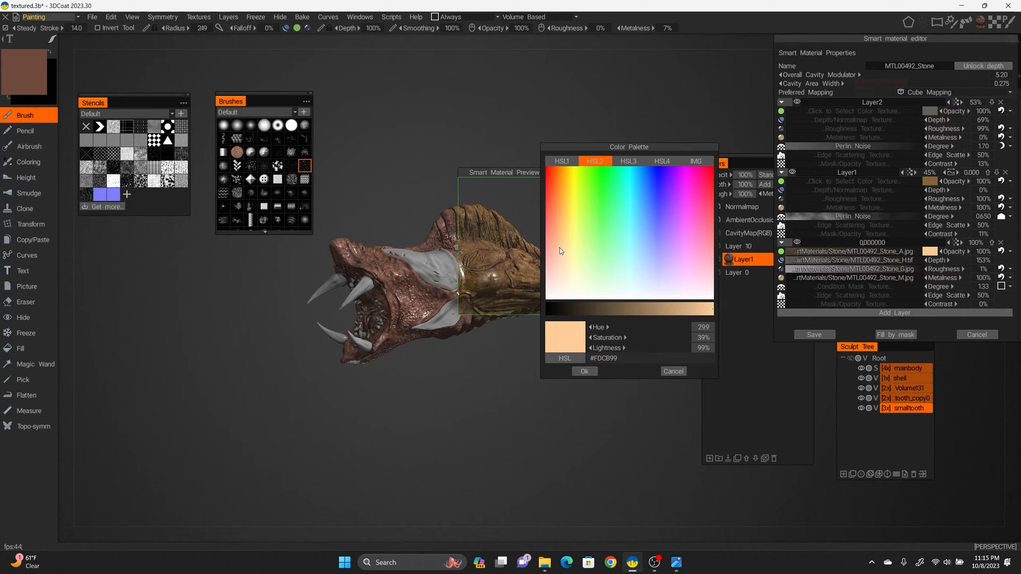
click(558, 254)
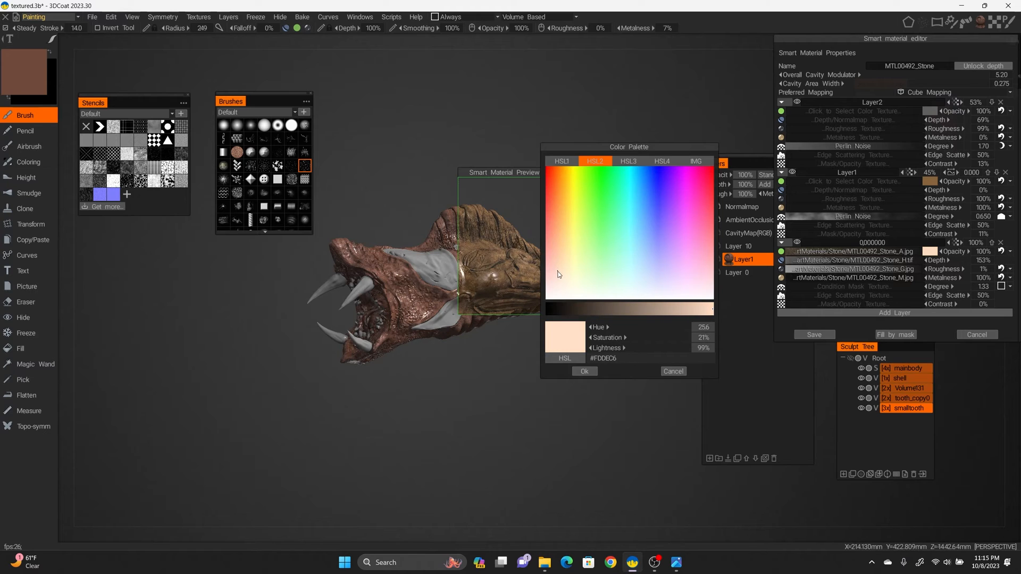
click(565, 269)
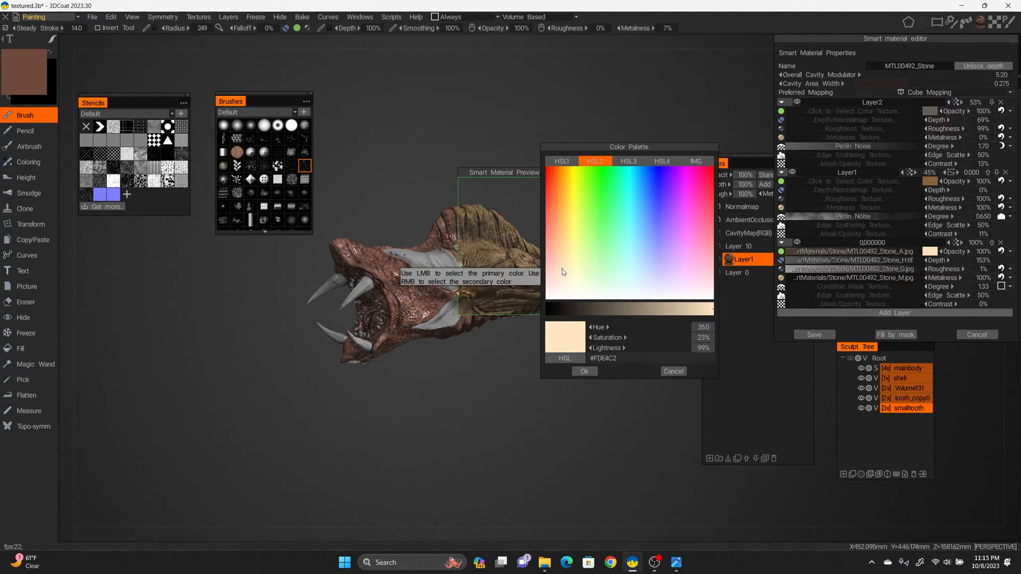
click(560, 274)
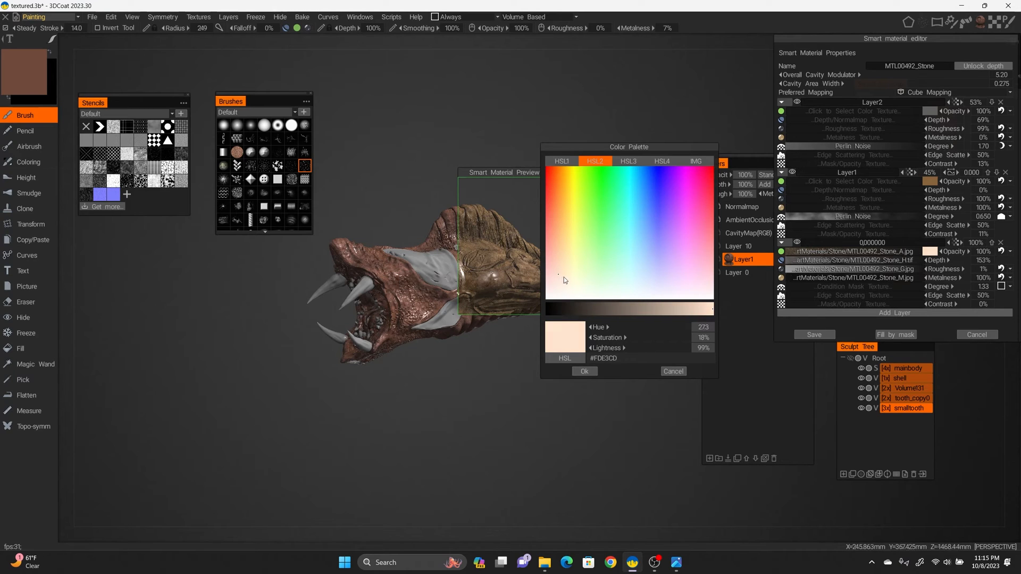
click(564, 277)
click(564, 279)
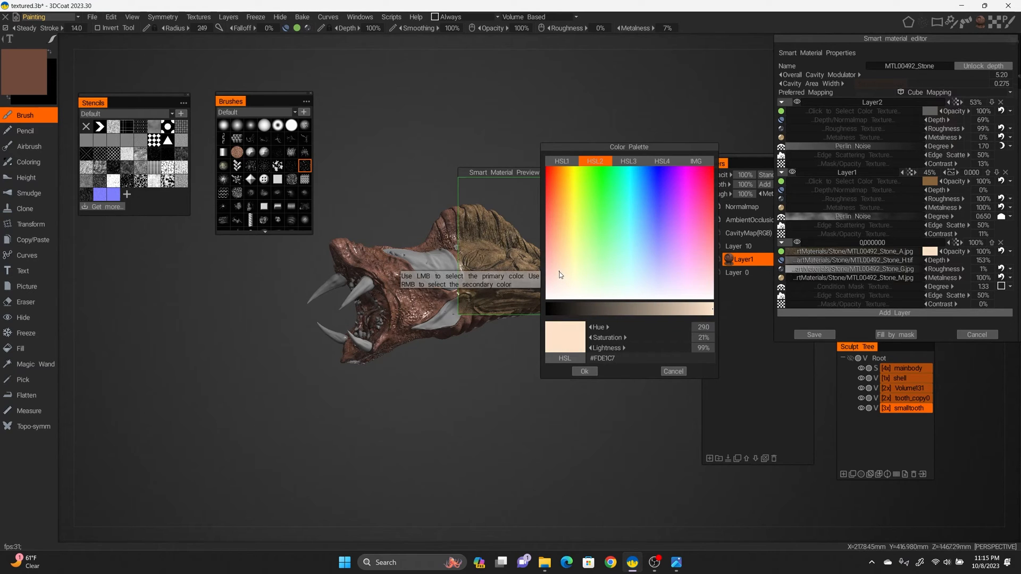
click(559, 274)
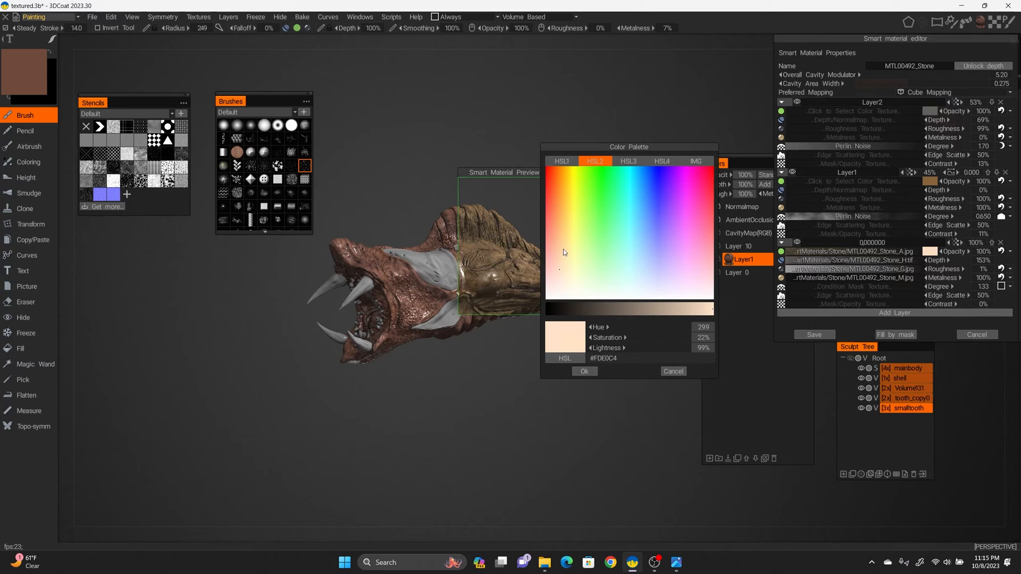
click(584, 371)
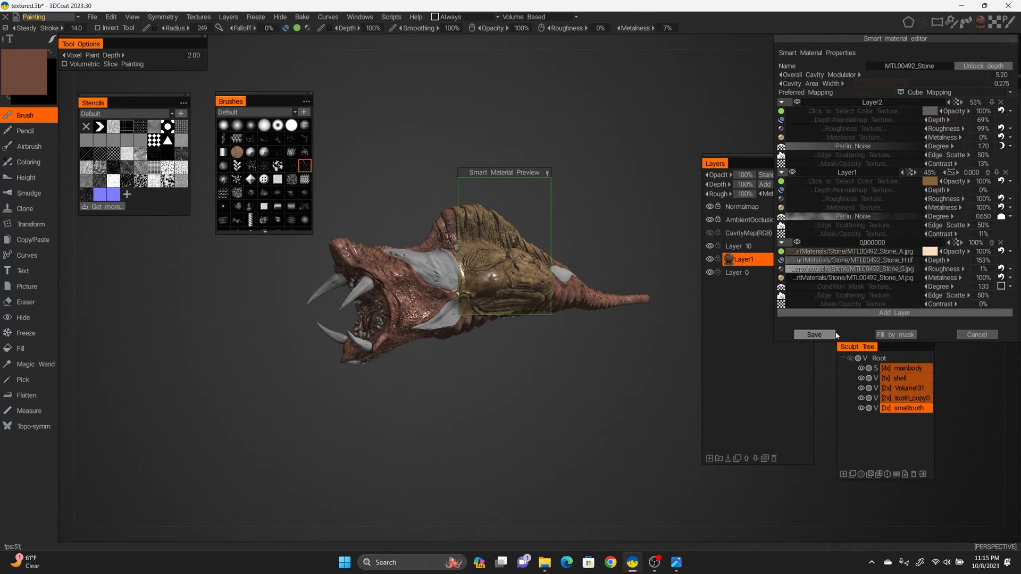
click(814, 334)
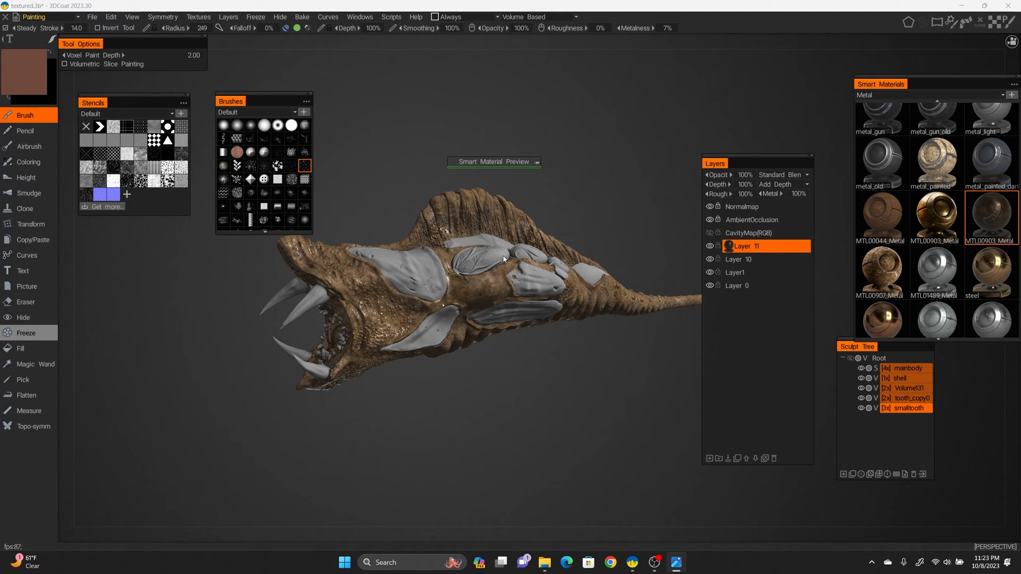
Expand the Smart Material Preview over the creature for MTL00903_Metal on Layer 11 and turn off the brush's gloss channel
click(536, 162)
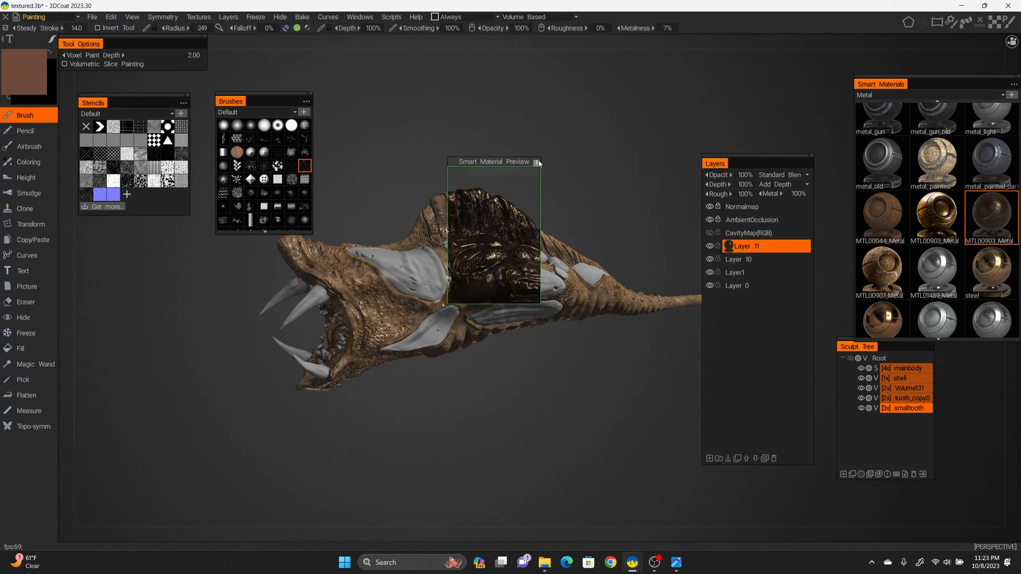
drag(517, 161, 504, 164)
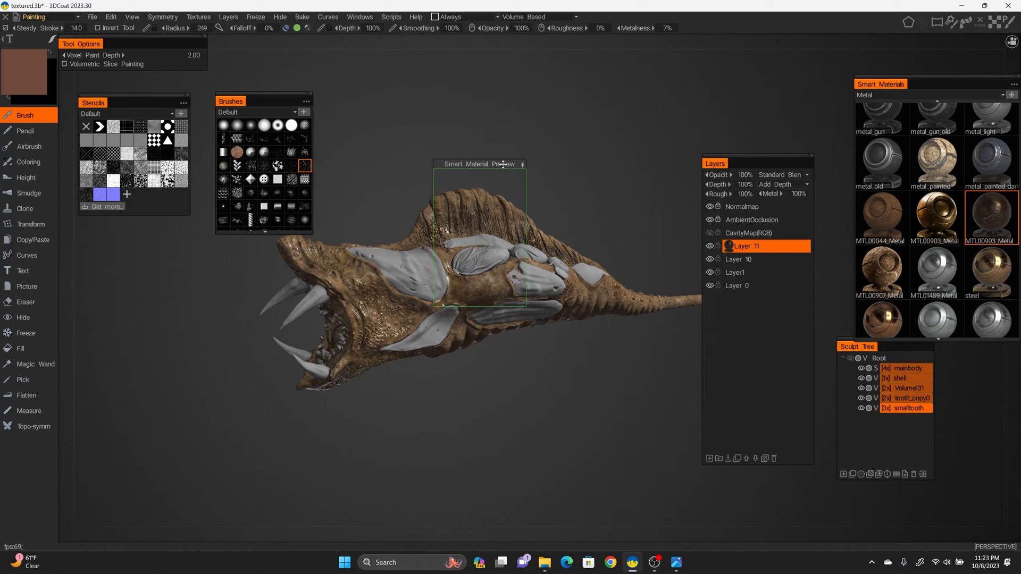
click(307, 29)
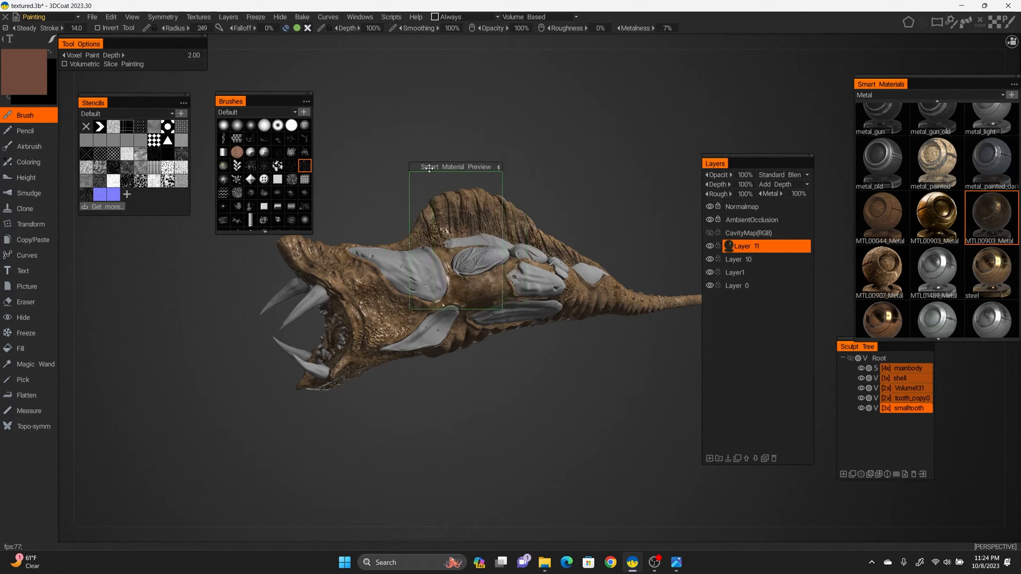
Examine the MTL00903_Metal preview over both flanks and the mouth with the brush's color channel off, and turn color back on
drag(476, 160, 392, 182)
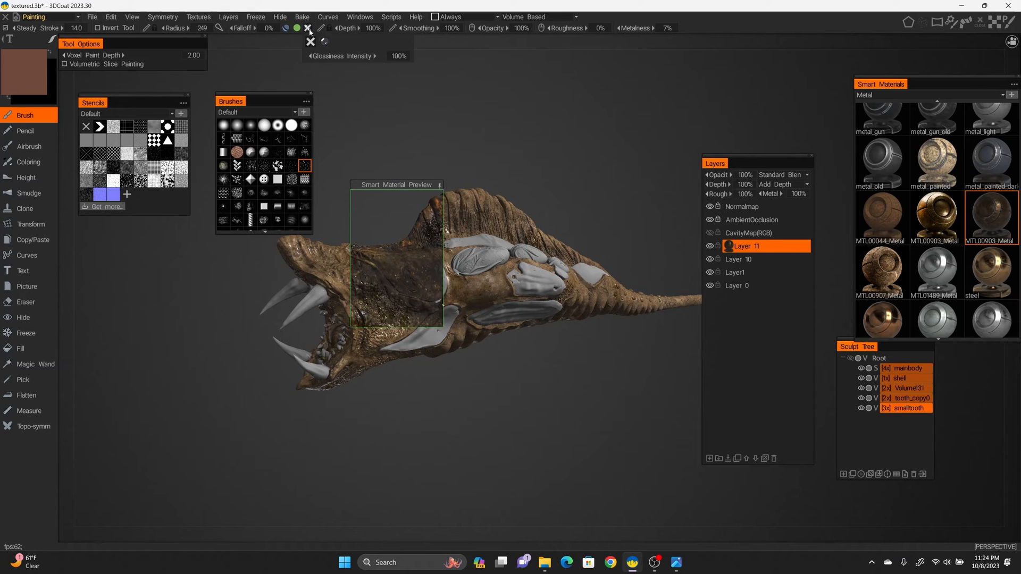
click(300, 41)
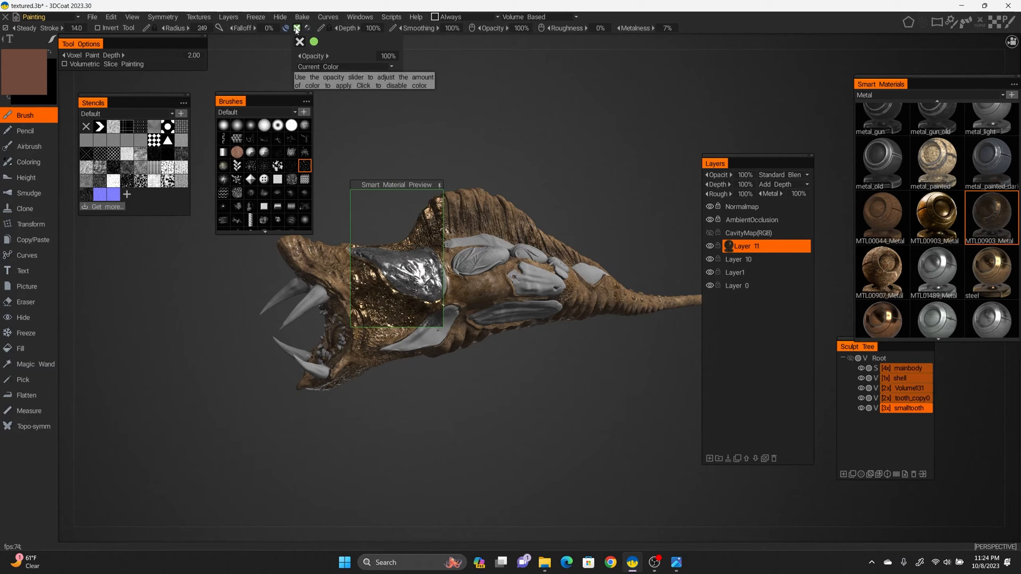
drag(395, 181, 520, 188)
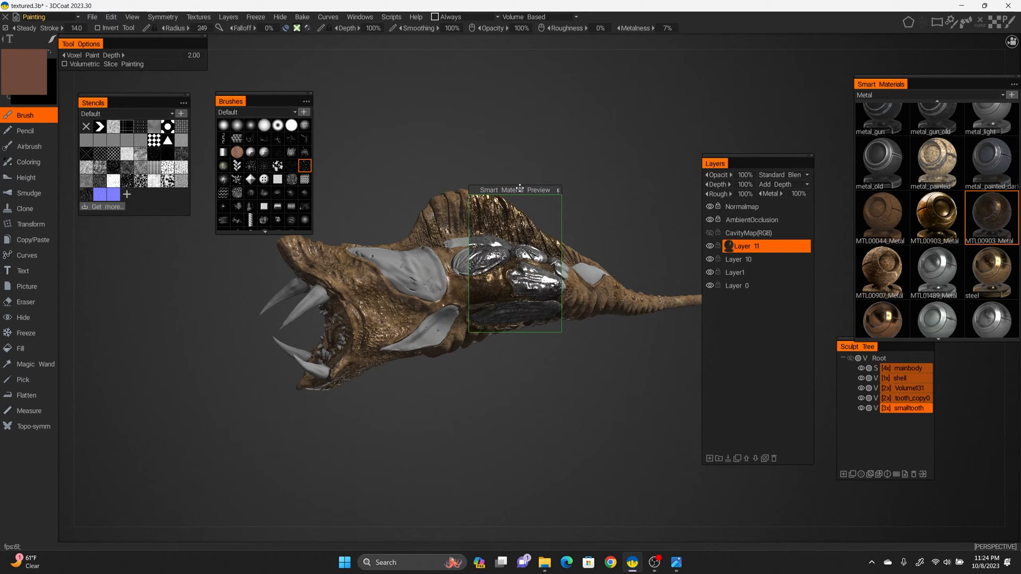
drag(516, 187, 481, 184)
drag(423, 114, 485, 127)
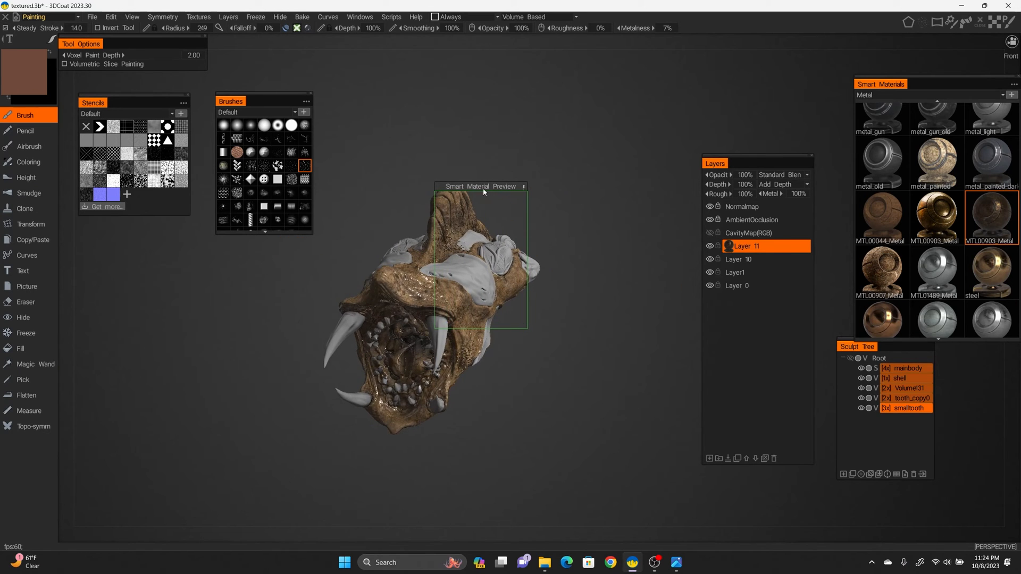
drag(481, 173, 505, 149)
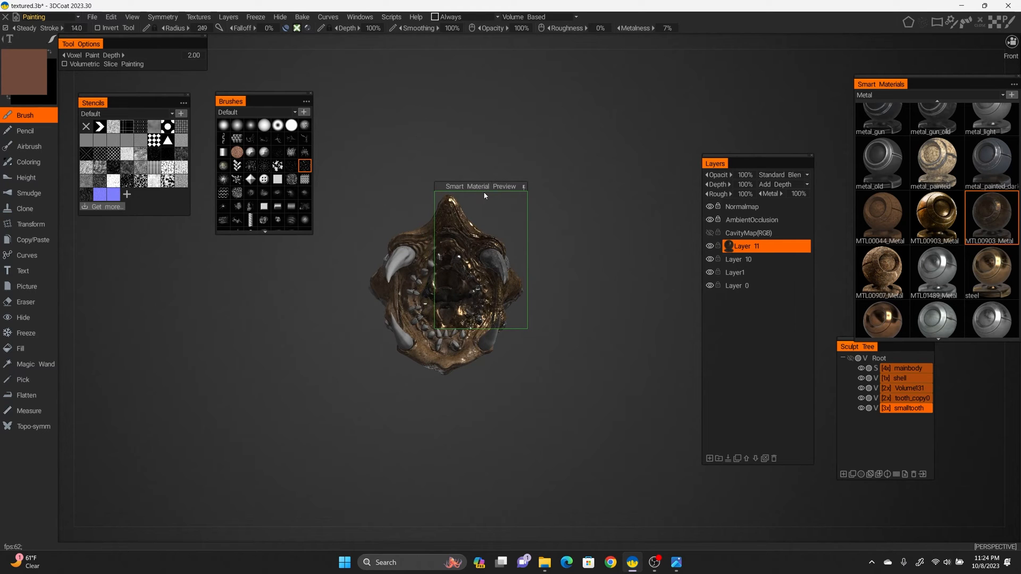
drag(484, 193, 553, 162)
drag(467, 132, 454, 150)
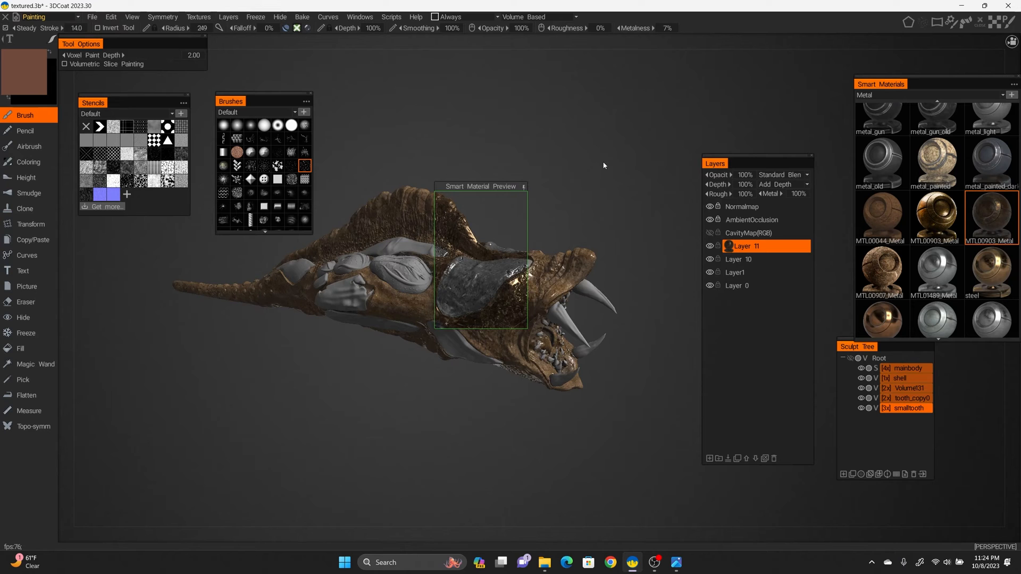
drag(602, 162, 438, 161)
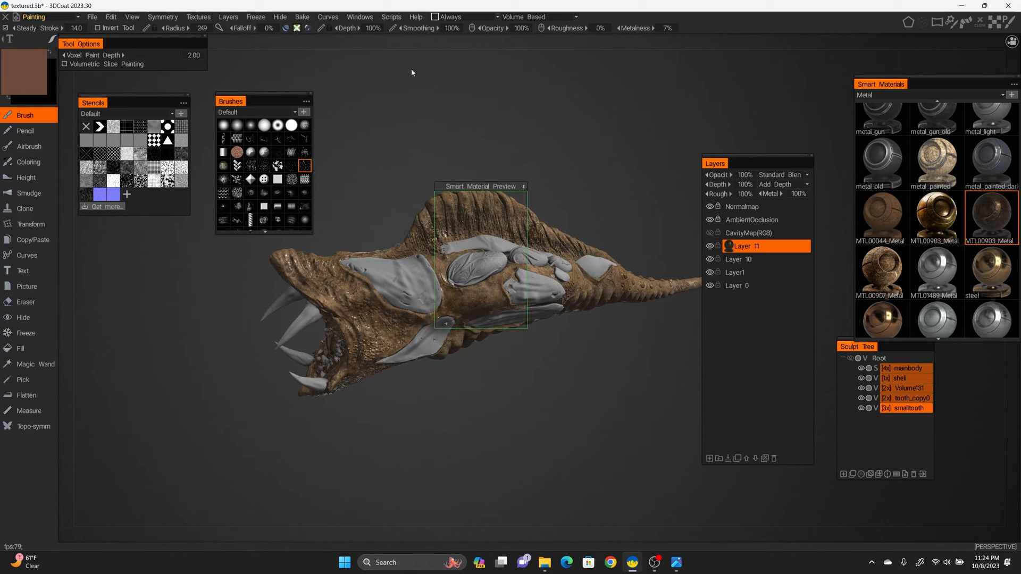
click(314, 41)
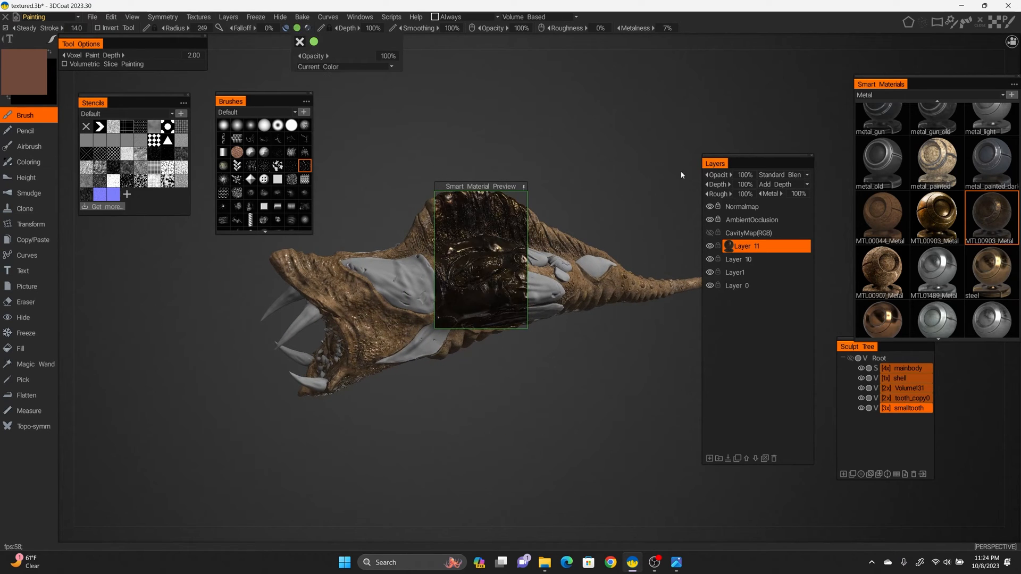
Open Layer 11's MTL00903_Metal material for editing and recolor its base texture layer to a deeper orange
right_click(753, 249)
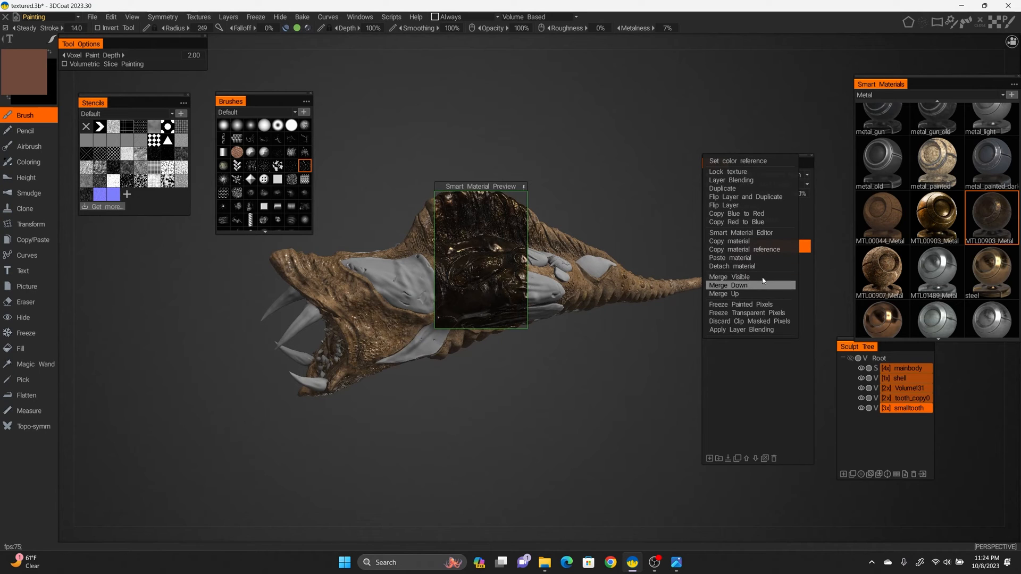
click(760, 234)
click(929, 251)
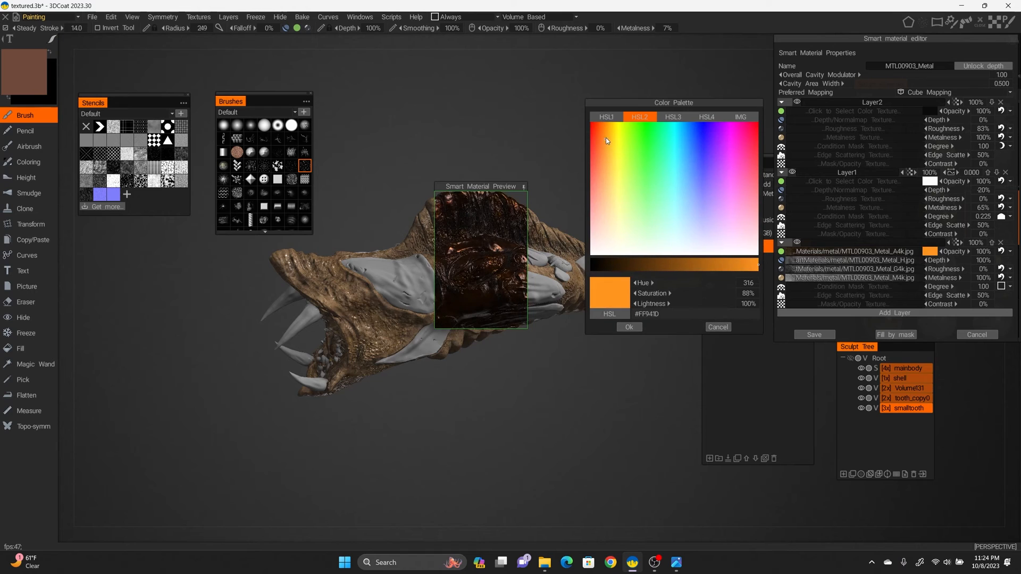
click(604, 139)
click(629, 327)
Raise the middle of the tone curve for the color texture in the metal material's base layer
click(852, 251)
click(477, 282)
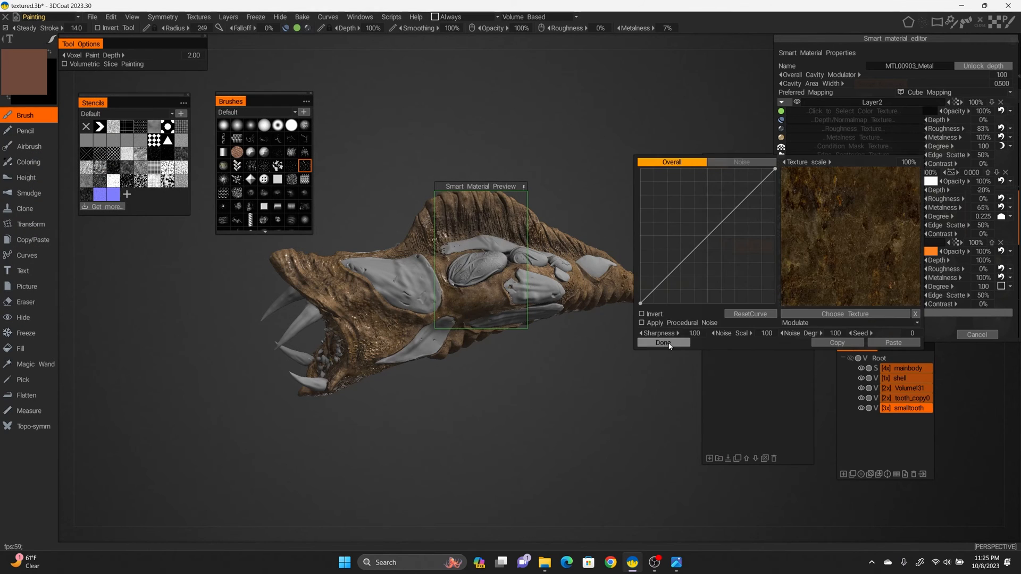
mouse_move(700, 244)
mouse_down()
mouse_move(688, 214)
mouse_move(721, 248)
mouse_move(710, 232)
mouse_up()
click(664, 343)
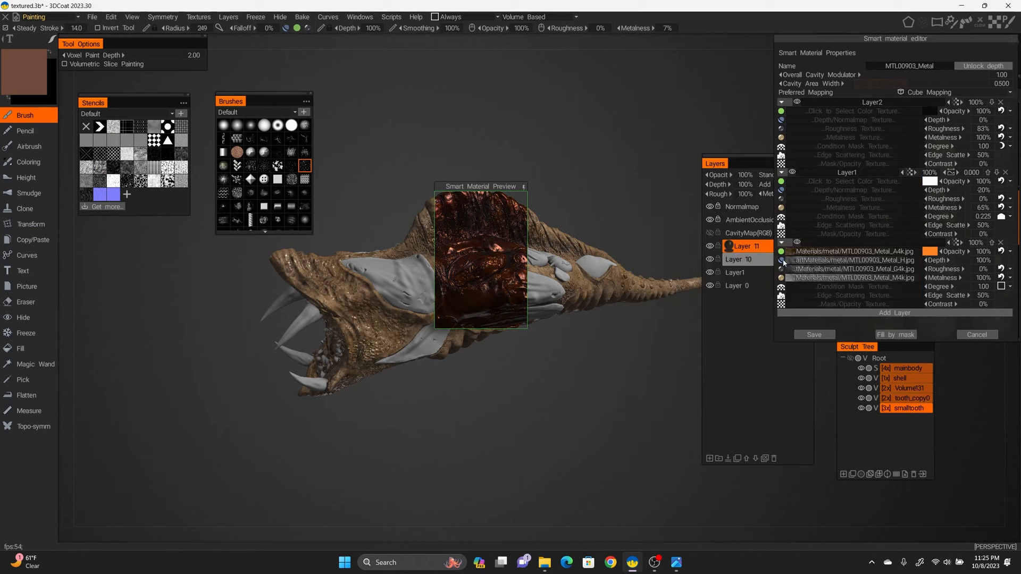
click(793, 261)
click(663, 351)
Adjust the texture scale of the base layer's color texture and raise the curve of its metalness texture
click(794, 252)
drag(792, 166, 814, 166)
click(663, 343)
click(803, 277)
mouse_move(709, 260)
mouse_down()
mouse_move(707, 236)
mouse_move(708, 252)
mouse_up()
click(663, 368)
Keep Cube Mapping, set the Overall Cavity Modulator to 2.62, save the metal material and collapse the Smart Material Preview
click(935, 92)
click(930, 101)
click(936, 92)
click(930, 110)
drag(872, 75, 913, 79)
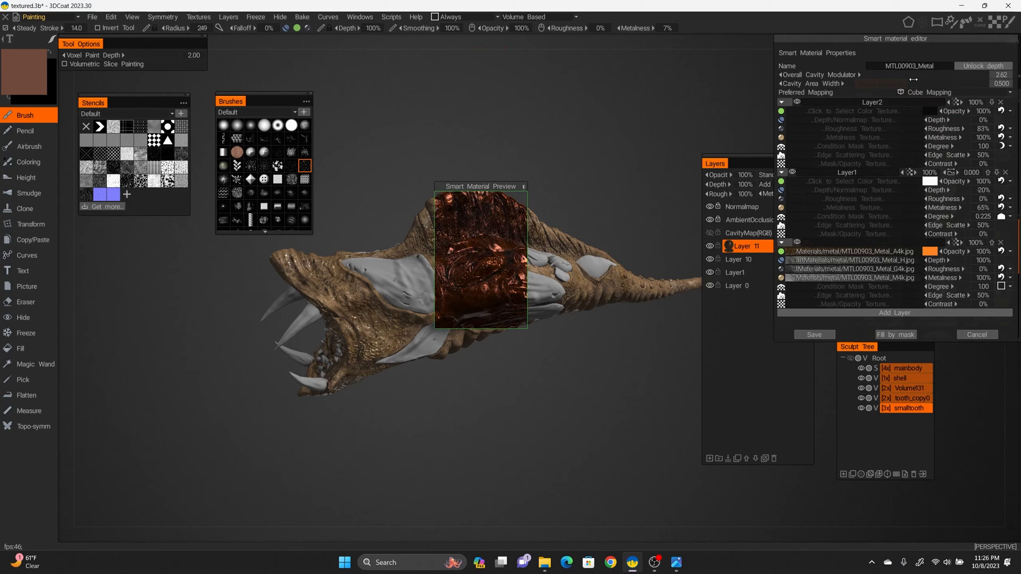
click(814, 334)
click(523, 187)
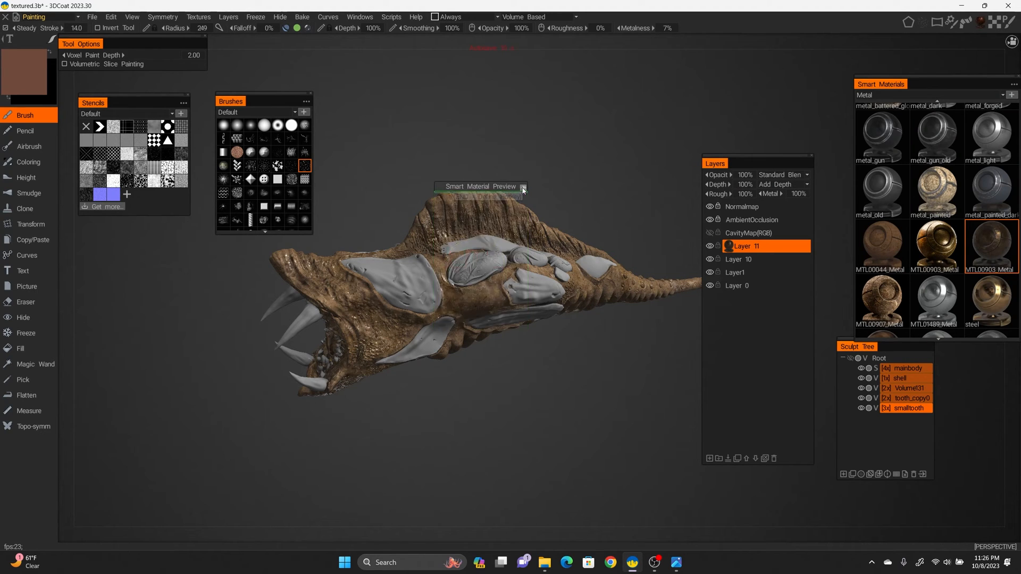
Fill the oval pods along both flanks with the MTL00903_Metal material on Layer 11 using the Fill tool
click(20, 348)
click(479, 269)
drag(601, 394, 441, 462)
click(379, 332)
click(383, 381)
click(486, 375)
click(488, 332)
click(490, 285)
Fill the pointed rear pods near the base of the tail with the same metal material
drag(563, 404, 426, 388)
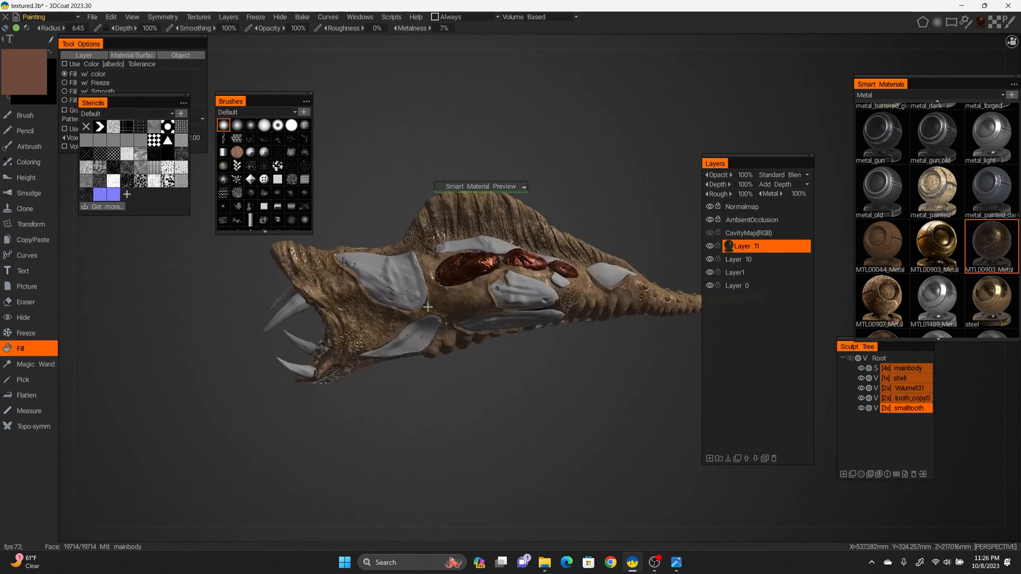
click(596, 287)
mouse_move(531, 404)
mouse_down()
mouse_move(452, 436)
mouse_move(437, 373)
mouse_move(380, 379)
mouse_up()
click(369, 365)
Return to the Brush tool, enable Y-axis mirror symmetry and move the Symmetry window aside
click(25, 115)
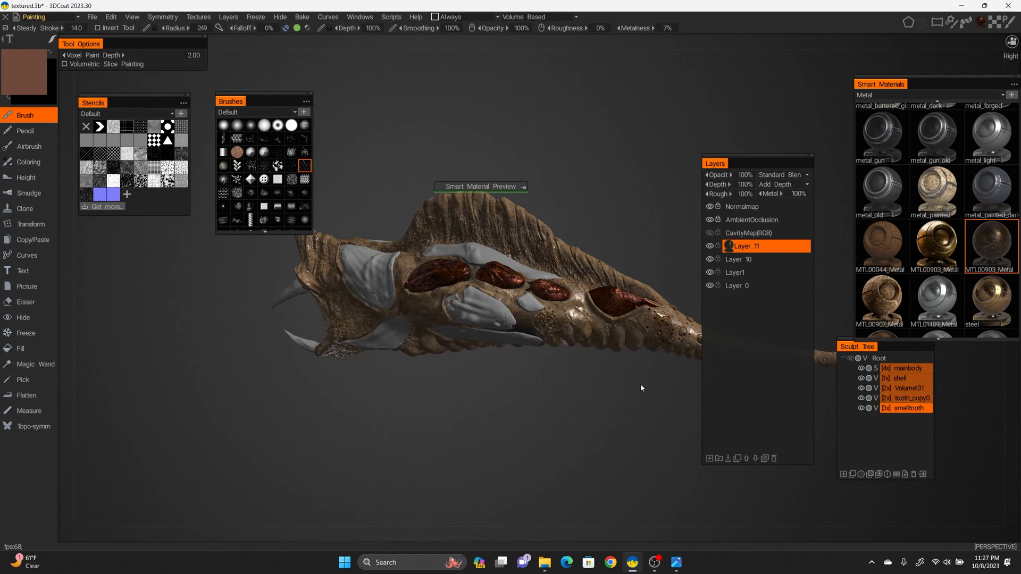
alt+drag(611, 319, 436, 425)
alt+middle_drag(446, 452, 507, 237)
key(s)
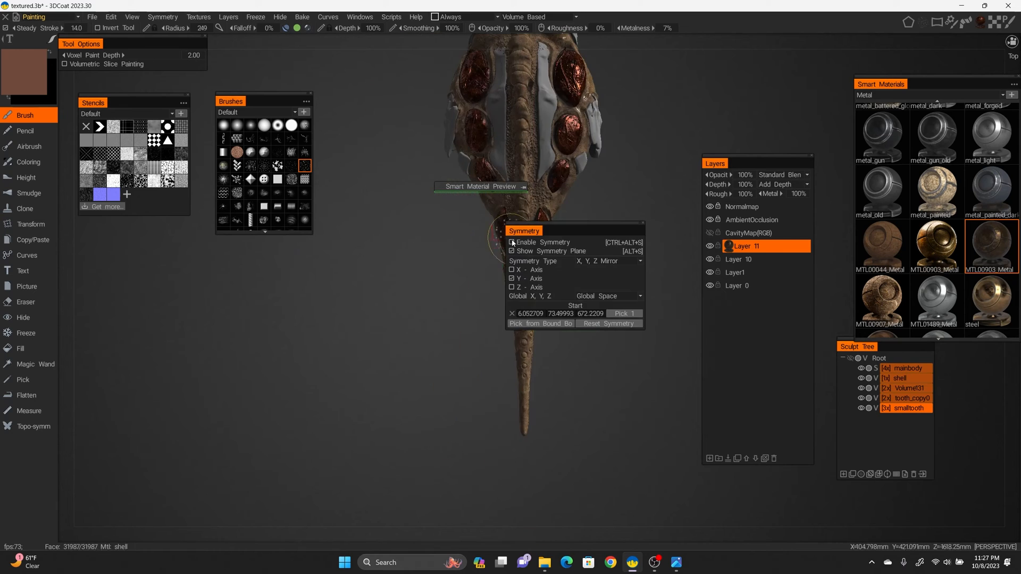
click(512, 244)
drag(524, 233, 283, 287)
Turn off the brush's depth channel and paint the metal material over the round bumps along the tail
alt+drag(452, 287, 580, 246)
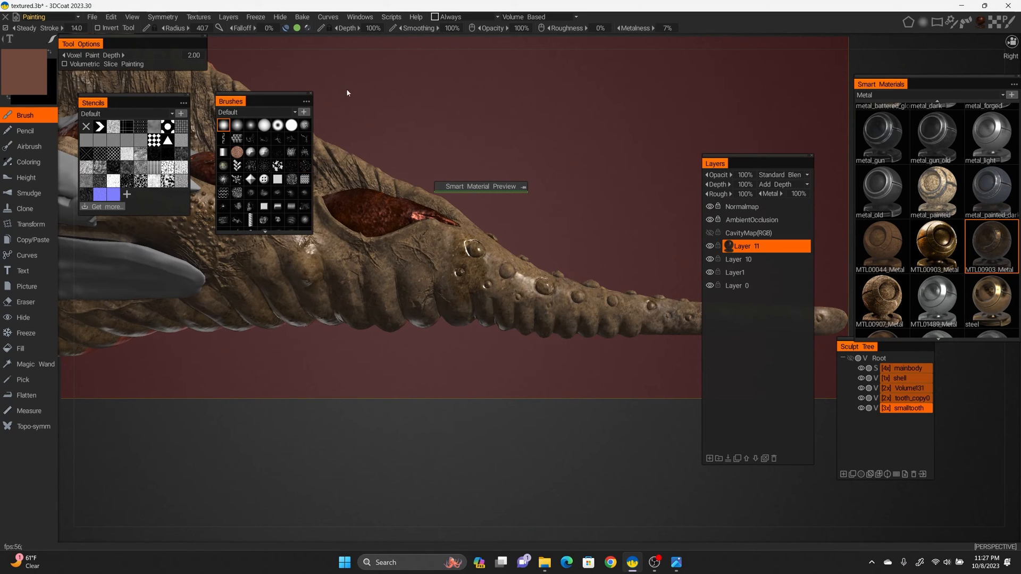
click(286, 28)
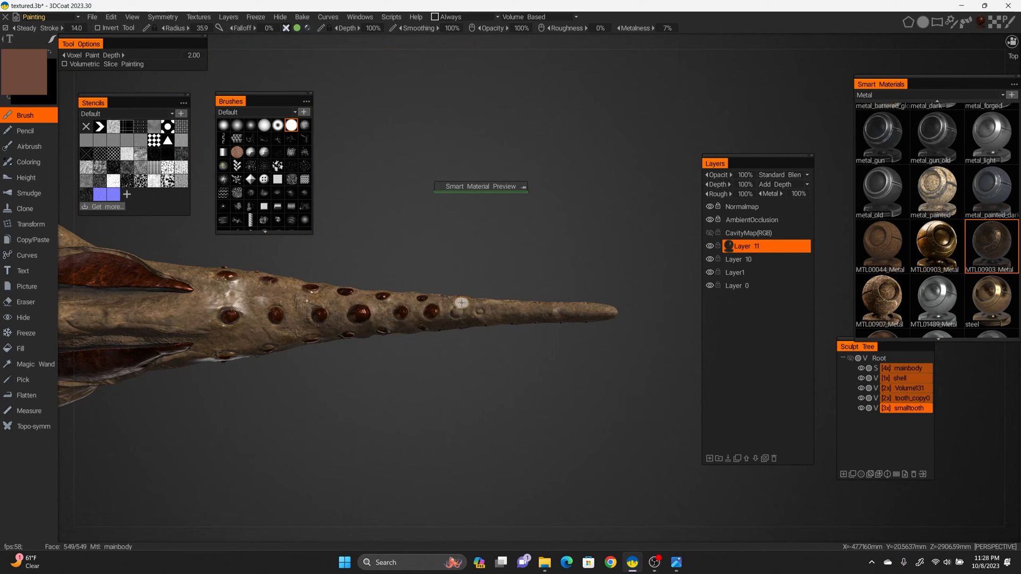
right_drag(462, 302, 505, 459)
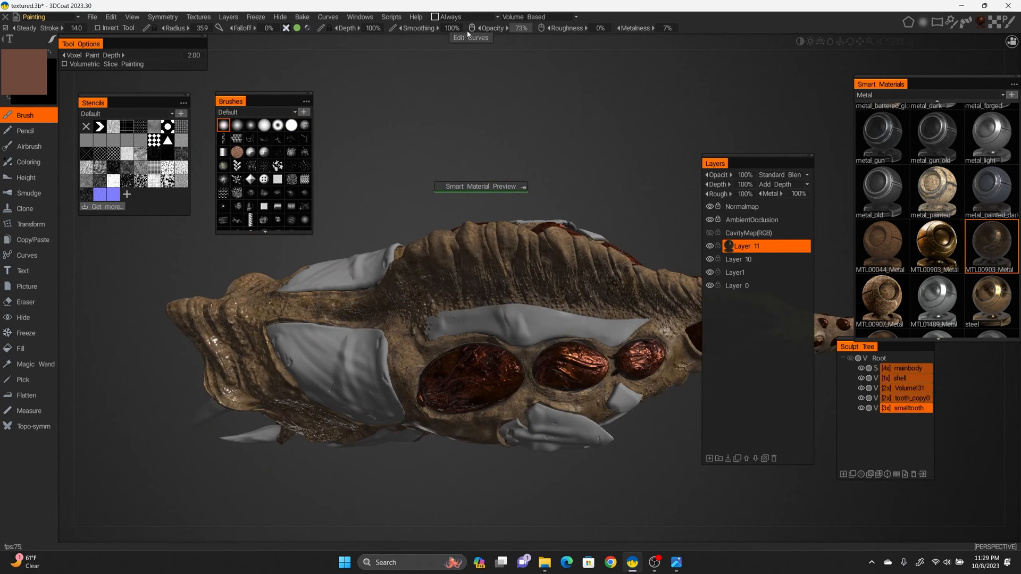
Set the brush opacity to 22% with a larger soft brush and lightly tint the skin around the red flank pods
mouse_move(422, 363)
right_down()
mouse_move(443, 337)
mouse_move(428, 324)
right_up()
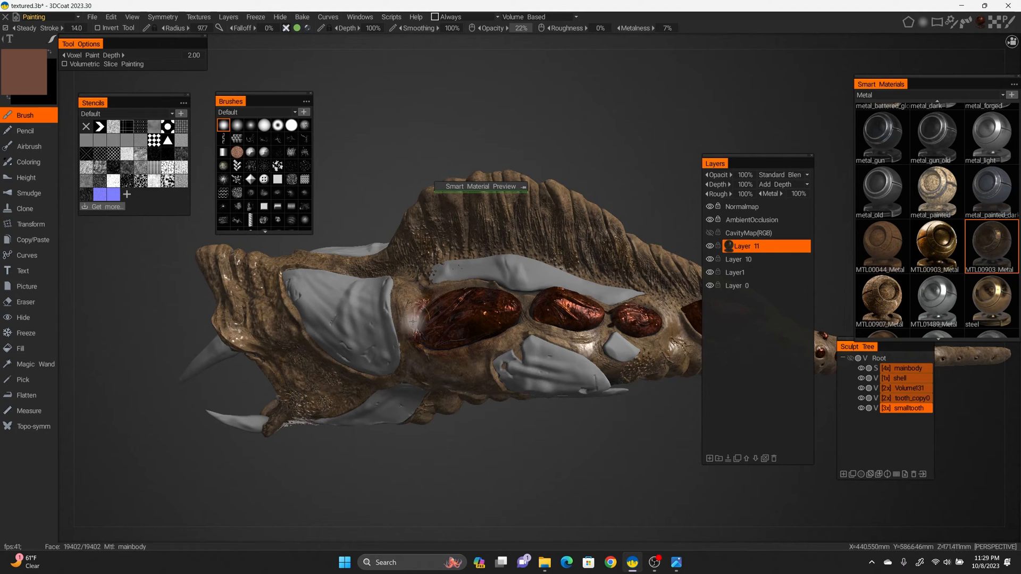
mouse_move(490, 287)
right_down()
mouse_move(615, 254)
mouse_move(530, 291)
right_up()
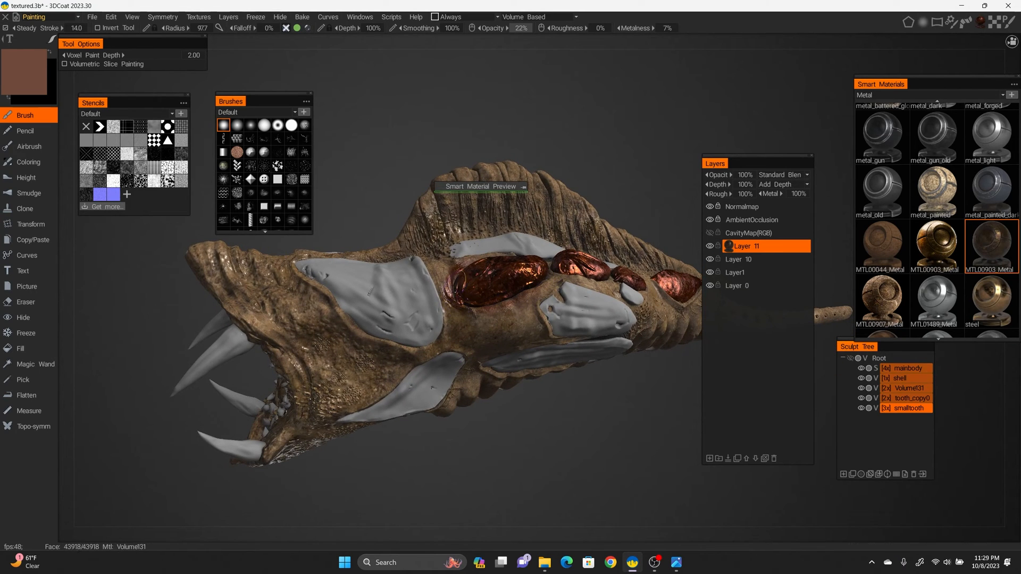
mouse_move(467, 291)
alt+mouse_down()
mouse_move(556, 293)
mouse_move(513, 288)
alt+mouse_up()
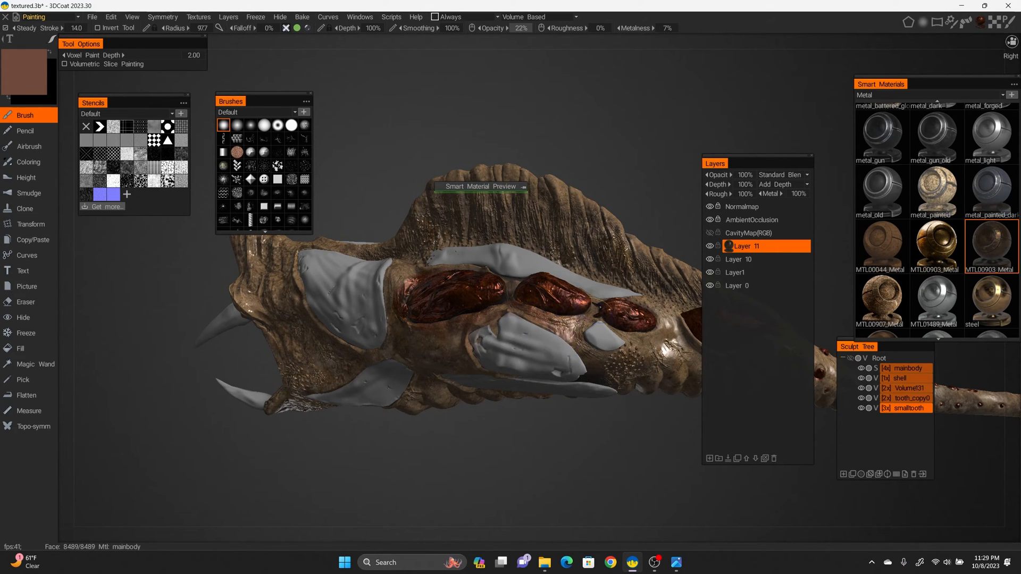
alt+drag(598, 304, 556, 311)
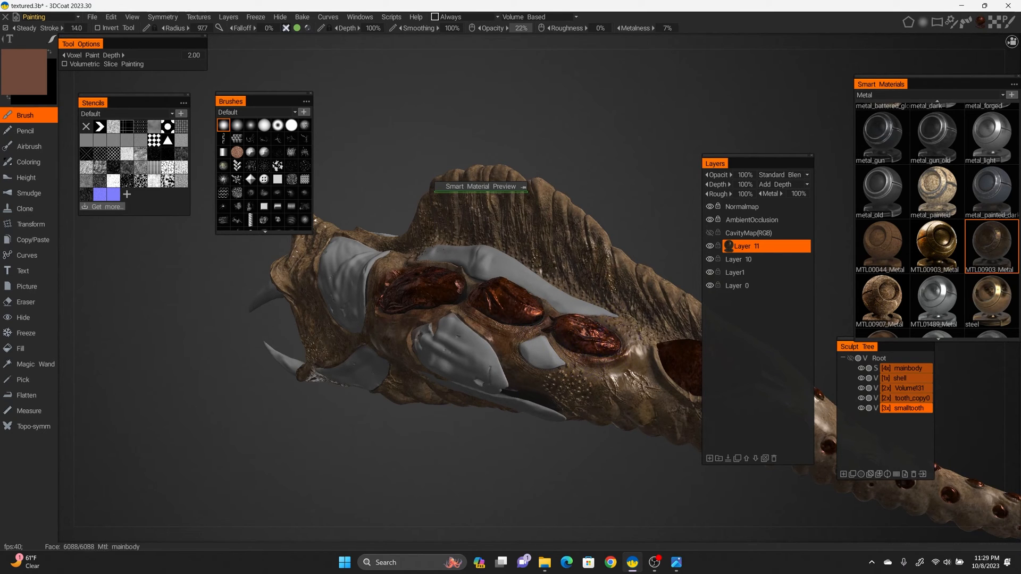
alt+right_drag(598, 315, 557, 452)
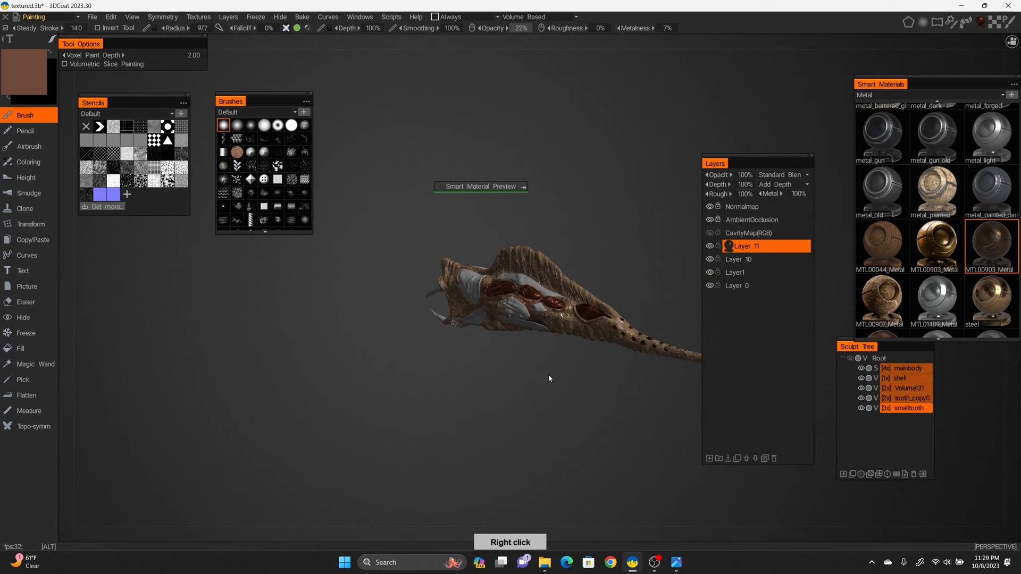
Blend the soft metal tint around the rear pods, the base of the tail and the opposite flank
alt+drag(548, 374, 610, 317)
alt+right_drag(610, 317, 632, 344)
alt+middle_drag(632, 344, 255, 348)
alt+drag(372, 311, 430, 252)
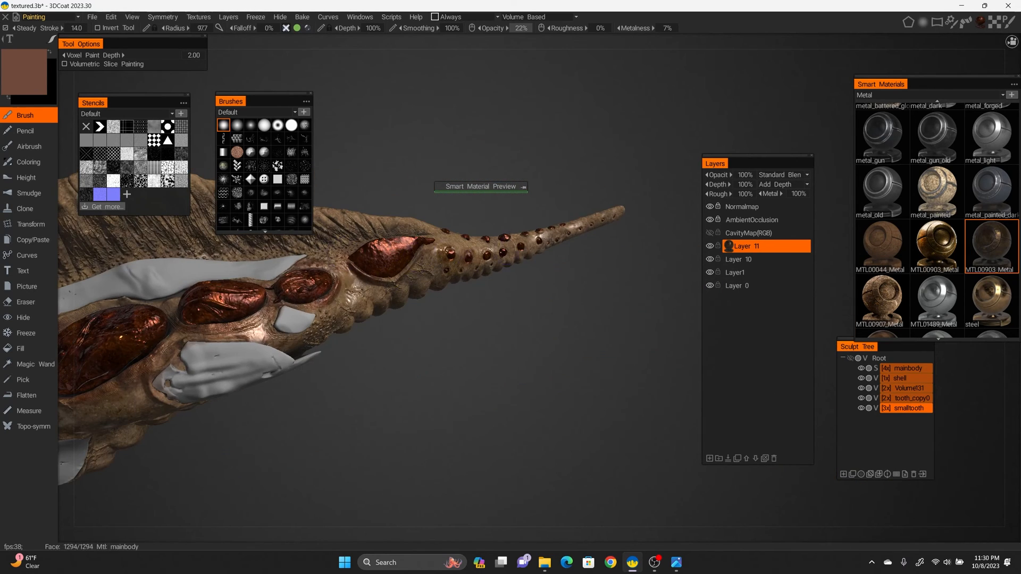
alt+drag(510, 246, 481, 297)
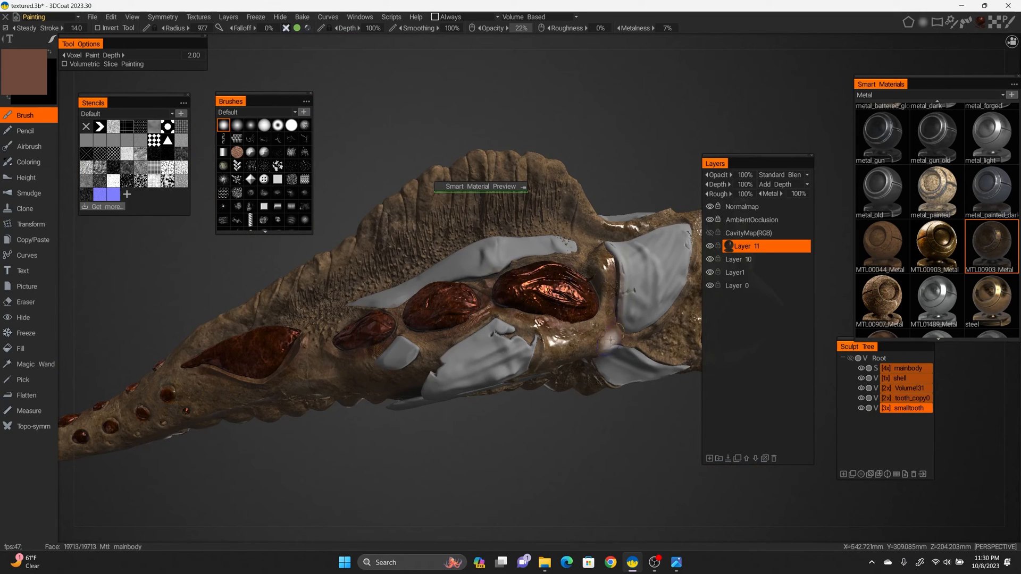
alt+drag(516, 370, 500, 307)
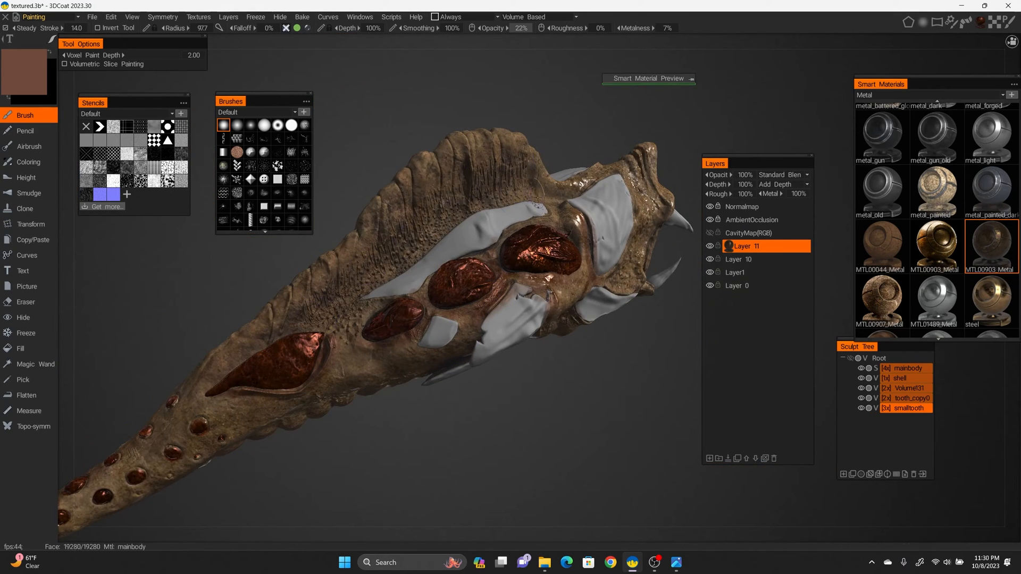
Add a new layer above Layer 11 for the ridged underside and turn on the brush's depth channel
alt+drag(510, 165, 446, 207)
alt+right_drag(445, 206, 405, 241)
alt+drag(429, 260, 463, 233)
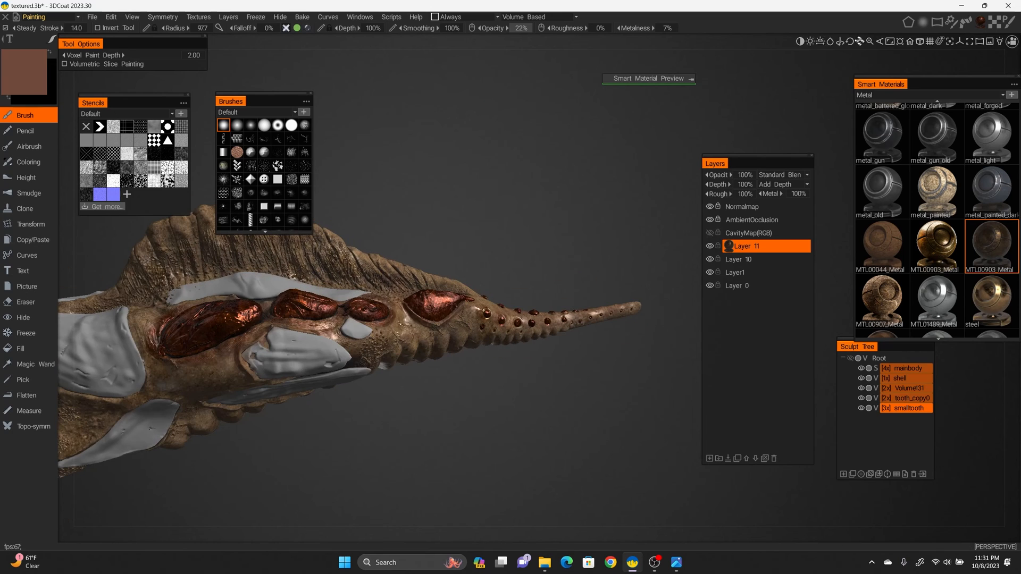
alt+middle_drag(397, 254, 592, 269)
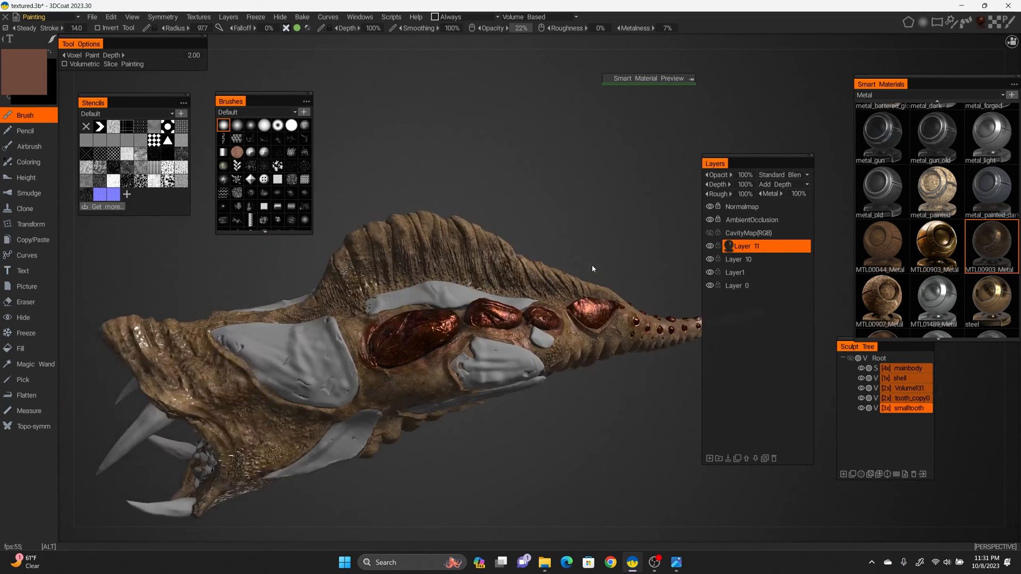
alt+right_drag(592, 269, 440, 184)
alt+drag(478, 319, 507, 186)
click(709, 458)
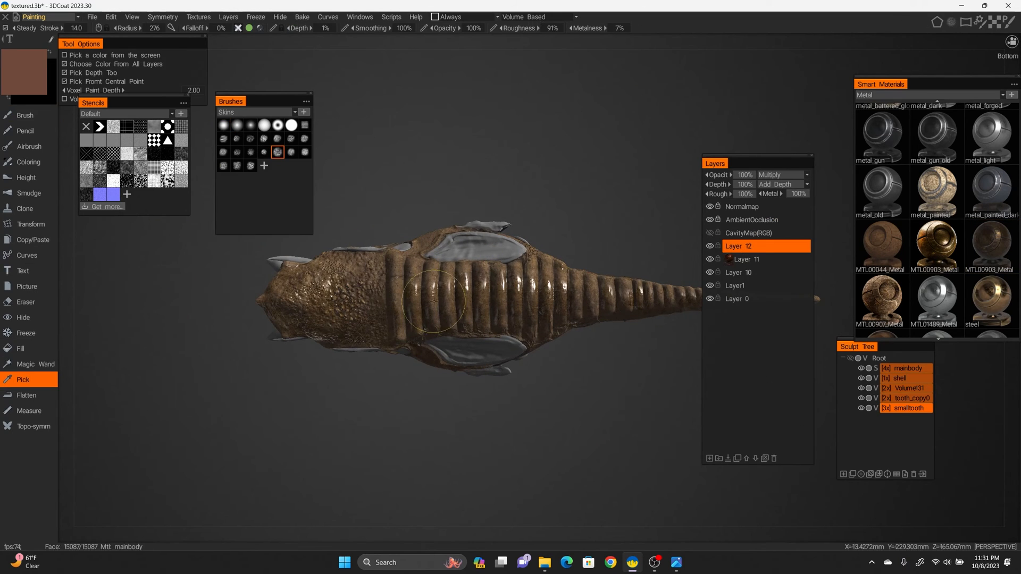
click(286, 27)
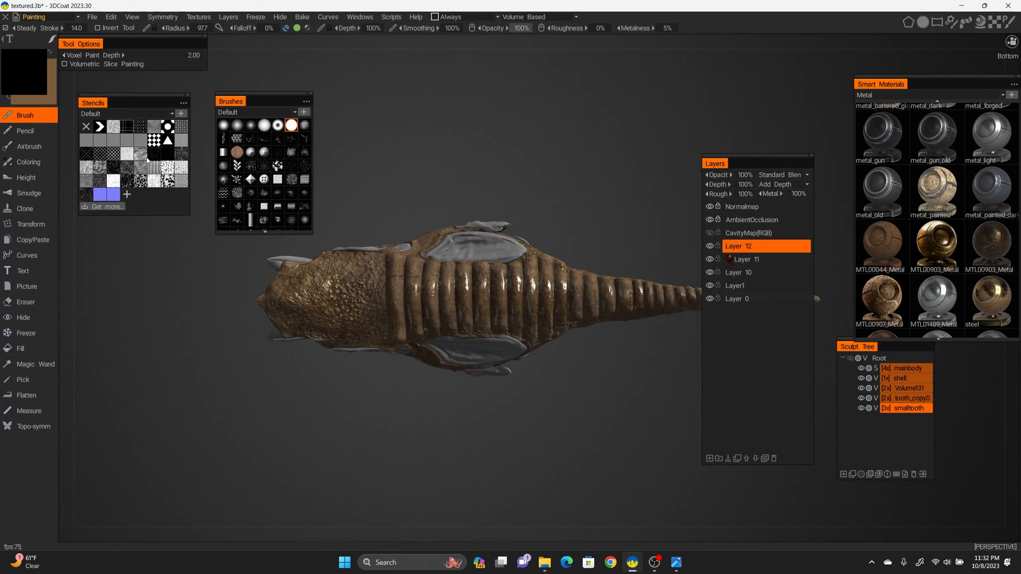
Try a black brush stroke along the front ridge of the underside on Layer 12 and undo it
alt+drag(413, 316, 461, 367)
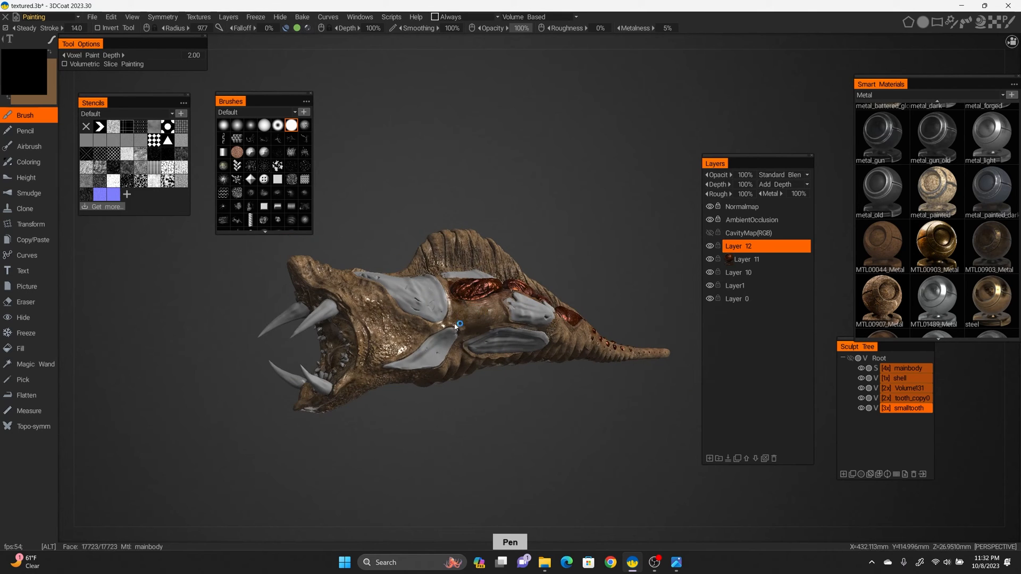
mouse_move(455, 326)
alt+shift+mouse_down()
mouse_move(423, 243)
mouse_move(396, 327)
alt+shift+mouse_up()
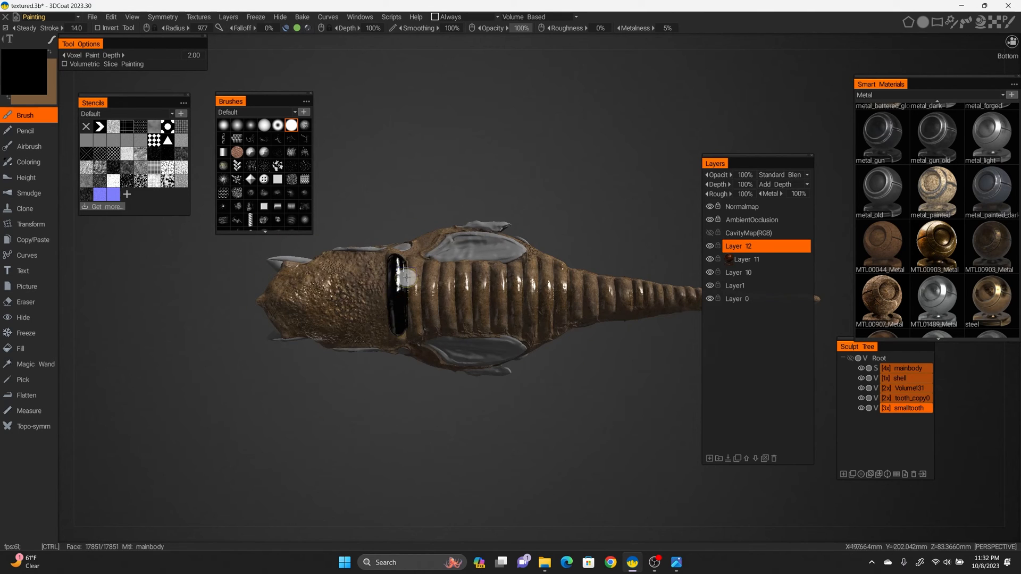
key(ctrl+z)
Set Layer 12 to Multiply blending and turn off the brush's depth channel, testing and undoing a black stroke on the front ridge
click(806, 179)
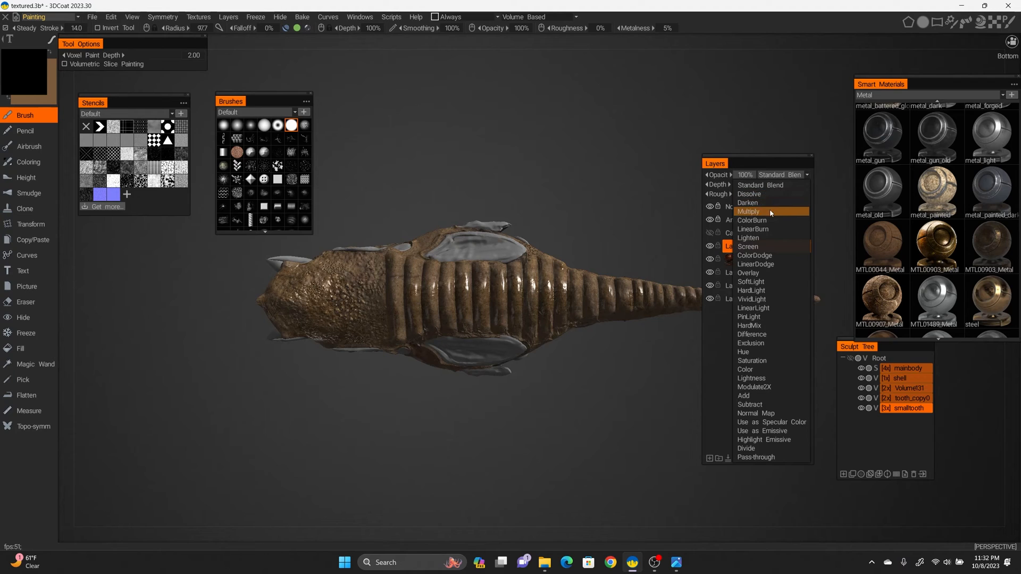
click(765, 206)
click(286, 28)
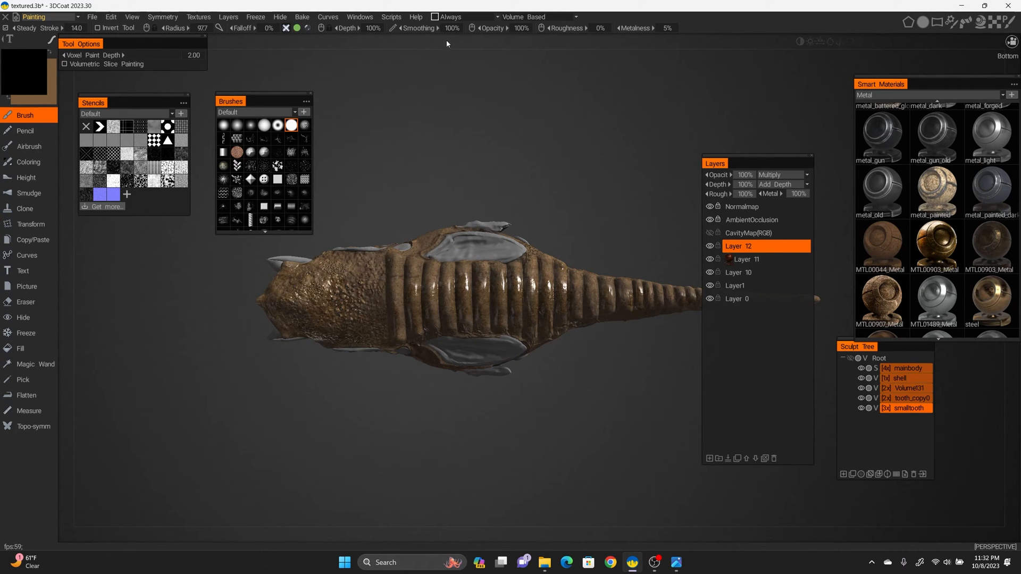
drag(399, 264, 406, 278)
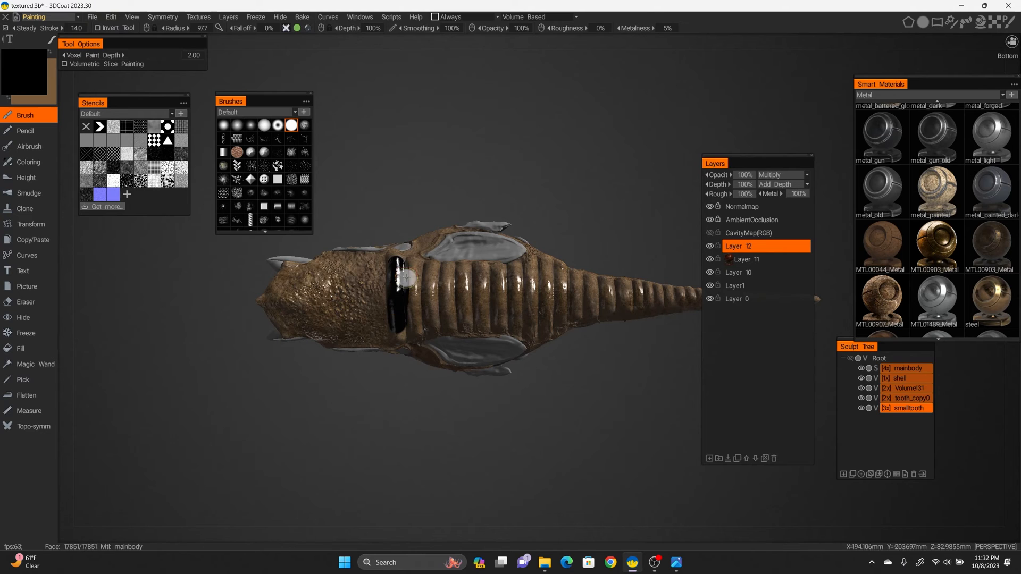
key(ctrl+z)
Pick the brown skin colour from the front underside ridge as the paint colour, testing and undoing one stroke there
click(38, 378)
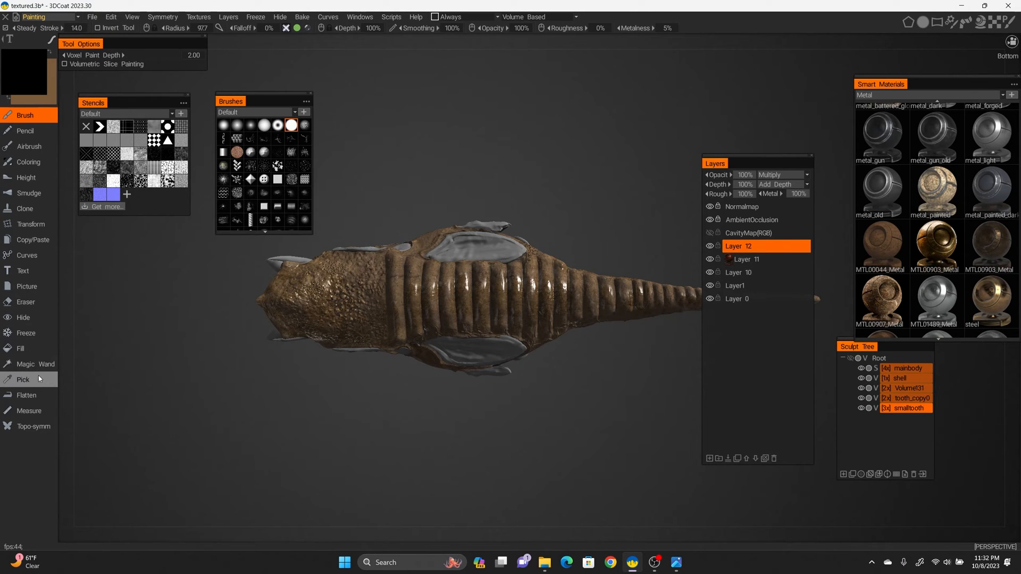
click(400, 290)
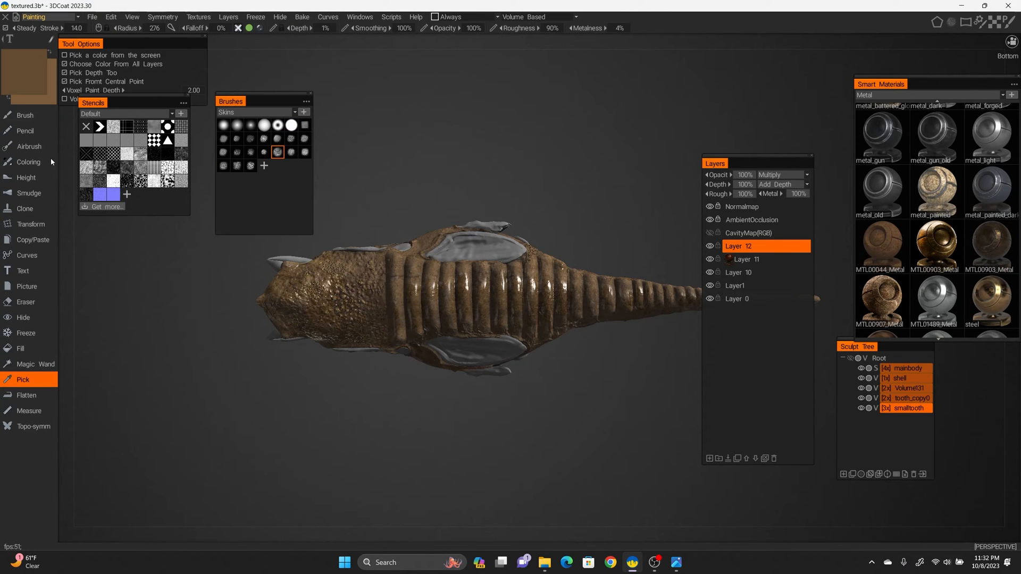
click(45, 118)
drag(401, 273, 398, 330)
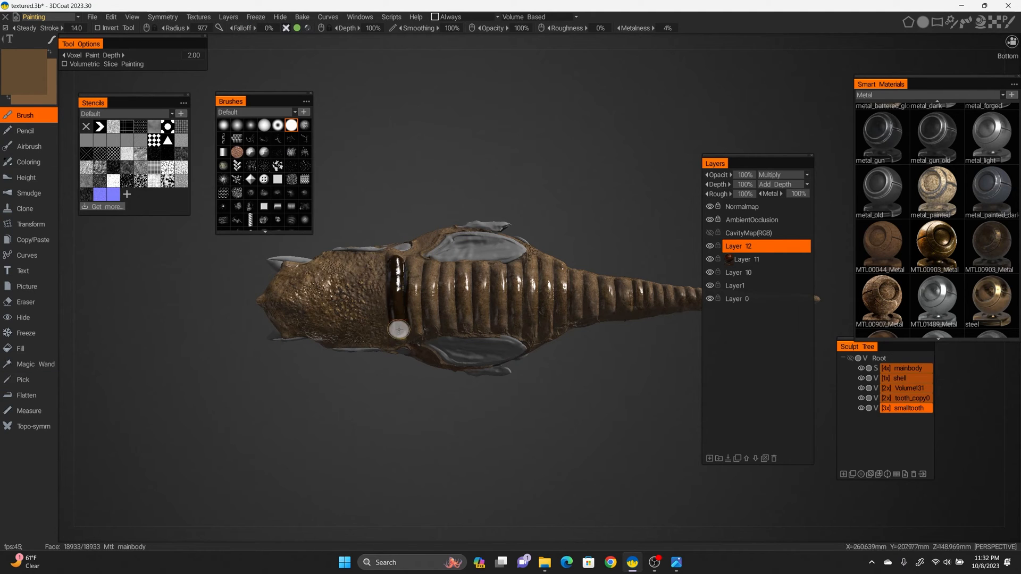
mouse_move(537, 250)
alt+mouse_down()
mouse_move(576, 299)
mouse_move(522, 237)
alt+mouse_up()
key(ctrl+z)
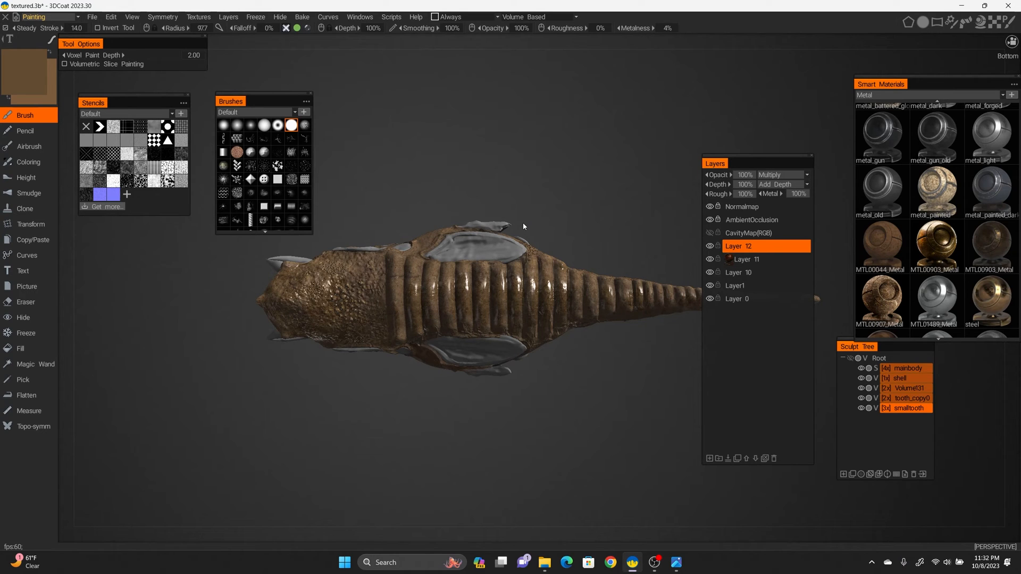
Darken the underside ridges toward the tail with brown at 44% brush opacity, lowering the opacity to 13% for the tail end
drag(493, 29, 451, 37)
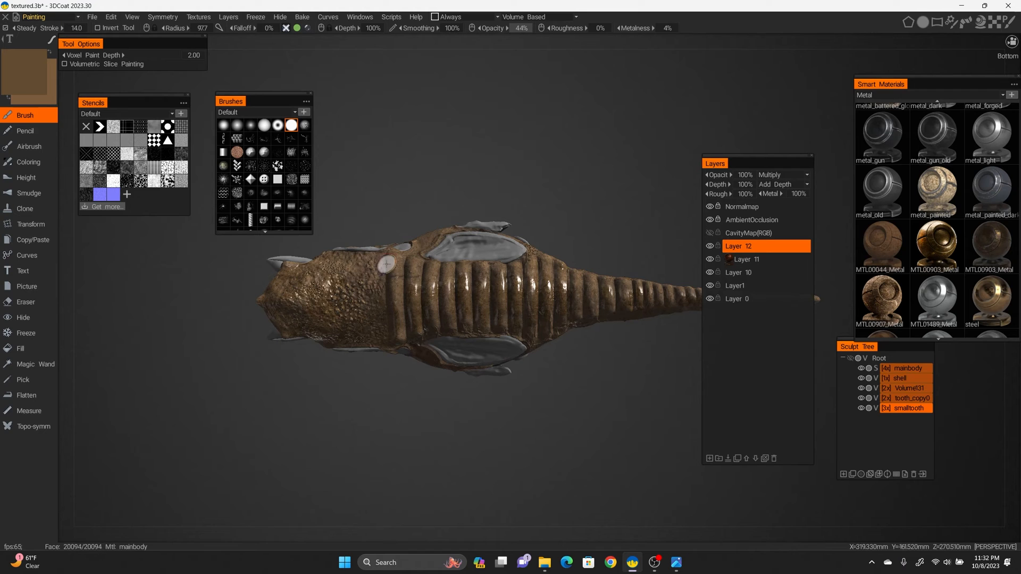
mouse_move(401, 295)
mouse_down()
mouse_move(402, 328)
mouse_move(395, 305)
mouse_move(427, 246)
mouse_move(417, 316)
mouse_move(428, 330)
mouse_move(448, 285)
mouse_move(464, 327)
mouse_move(513, 287)
mouse_move(541, 319)
mouse_move(582, 280)
mouse_move(620, 301)
mouse_up()
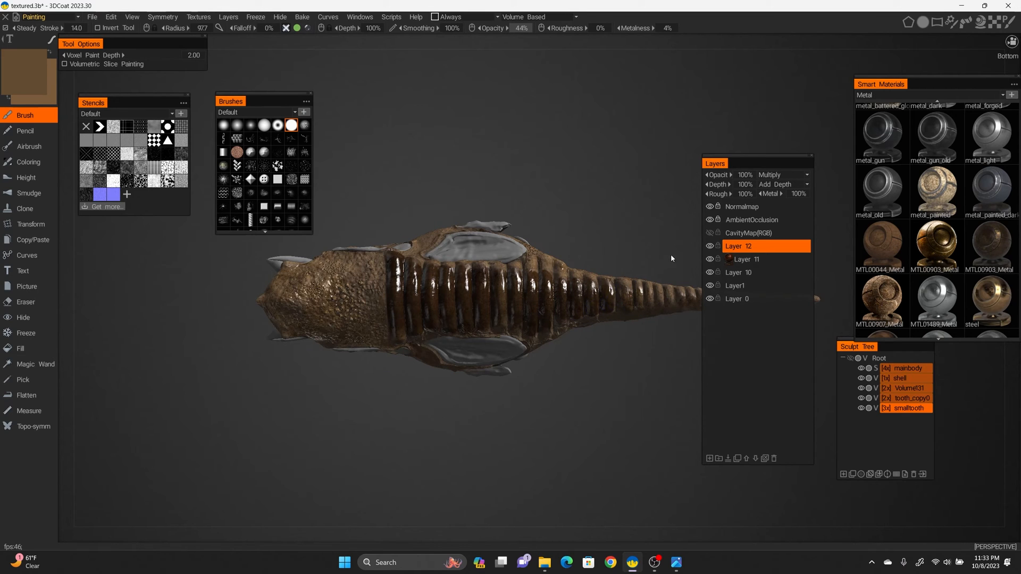
drag(864, 42, 784, 55)
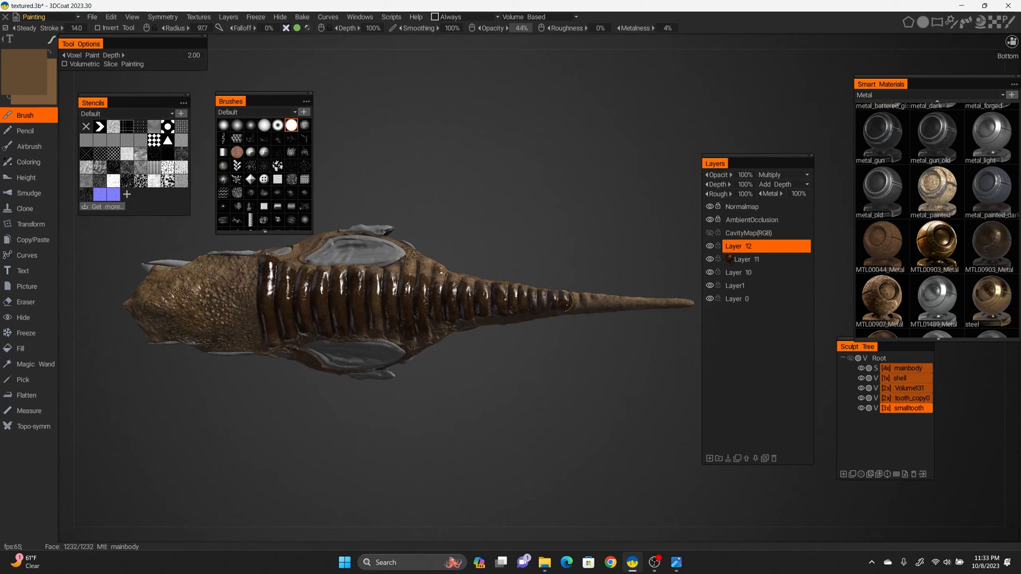
alt+drag(465, 303, 468, 227)
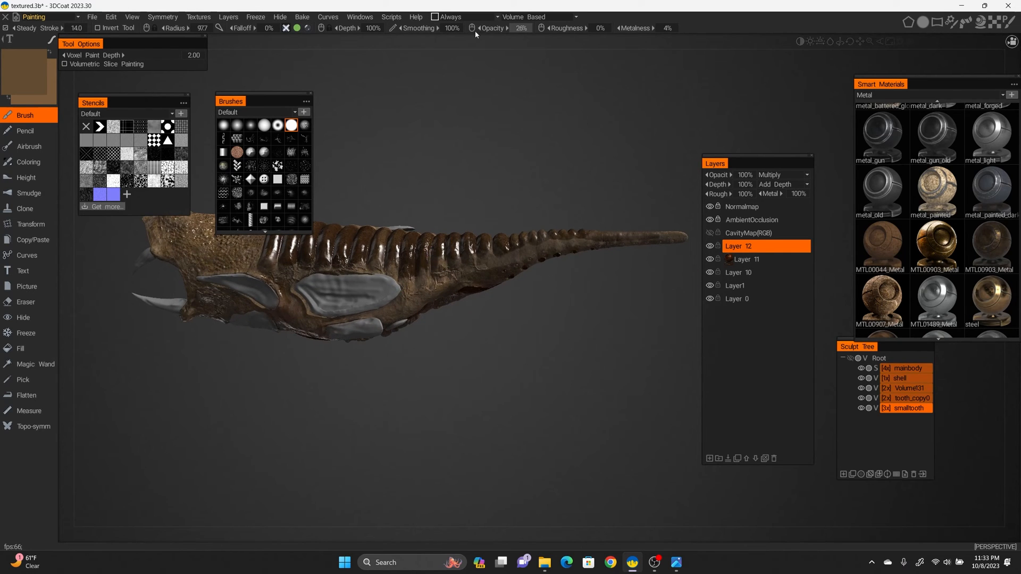
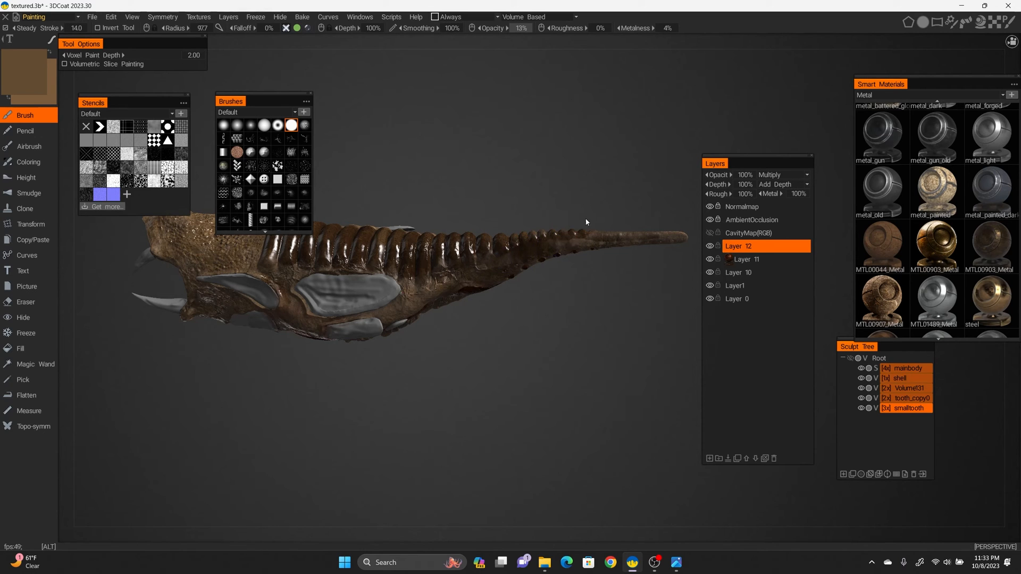
alt+drag(586, 222, 408, 294)
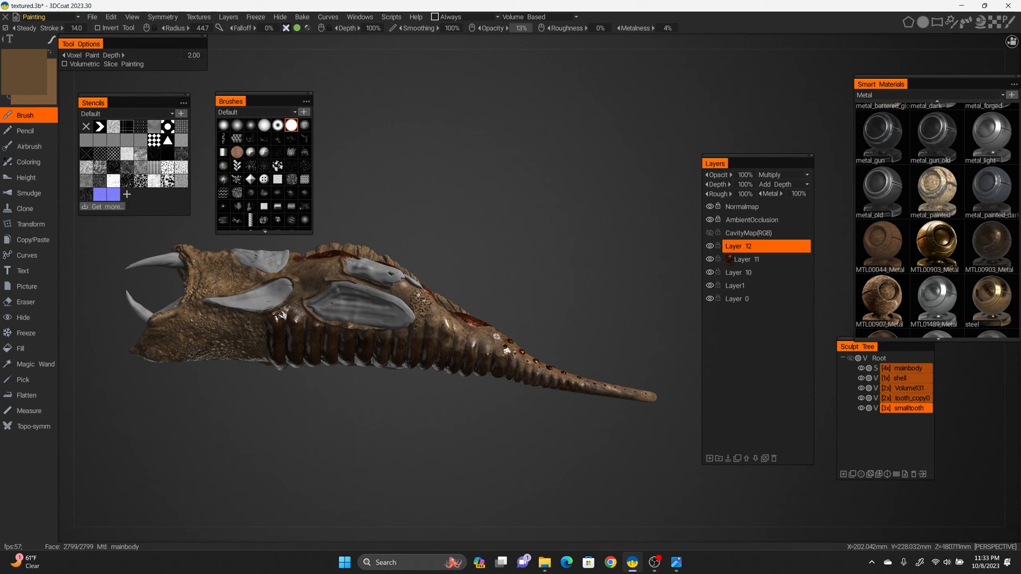
Darken the dorsal fin with the soft round brush at 32% opacity, raising the brush roughness
alt+drag(496, 336, 537, 223)
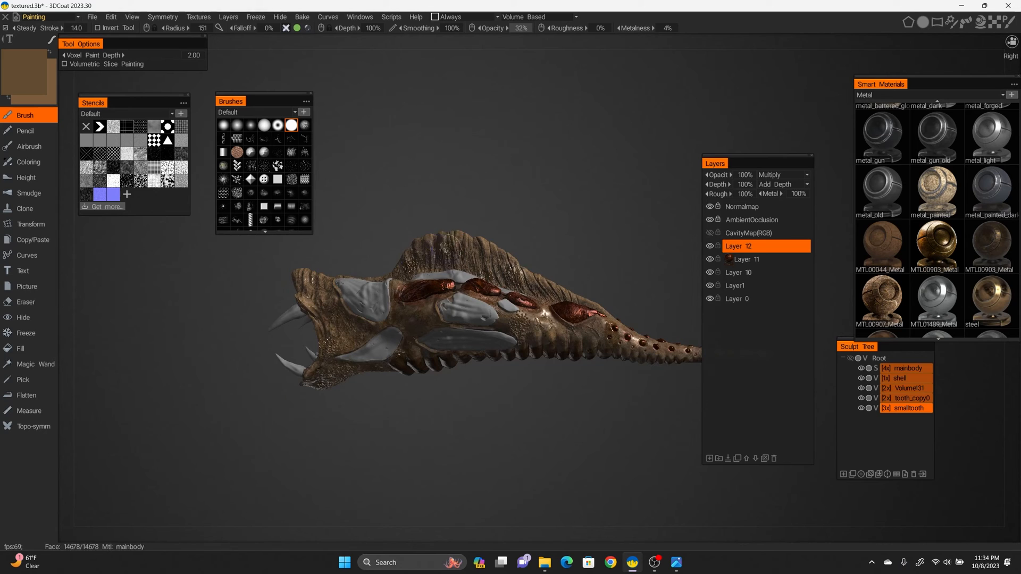
click(224, 125)
drag(567, 28, 619, 28)
alt+drag(452, 372, 468, 404)
mouse_move(420, 279)
mouse_down()
mouse_move(465, 260)
mouse_move(503, 271)
mouse_up()
mouse_move(452, 405)
alt+mouse_down()
mouse_move(532, 420)
mouse_move(617, 372)
alt+mouse_up()
drag(531, 253, 483, 290)
mouse_move(479, 213)
alt+mouse_down()
mouse_move(683, 195)
mouse_move(627, 224)
alt+mouse_up()
Set the brush roughness to 1% and continue shading the dorsal fin along its crest, front edge and base
drag(567, 28, 541, 36)
drag(458, 250, 476, 231)
mouse_move(585, 212)
alt+mouse_down()
mouse_move(638, 223)
mouse_move(707, 263)
alt+mouse_up()
right_drag(383, 330, 351, 330)
drag(346, 307, 432, 373)
mouse_move(458, 414)
alt+mouse_down()
mouse_move(479, 372)
mouse_move(451, 457)
mouse_move(473, 383)
alt+mouse_up()
drag(456, 324, 482, 342)
alt+drag(473, 404, 484, 377)
drag(468, 341, 497, 341)
alt+drag(404, 415, 510, 452)
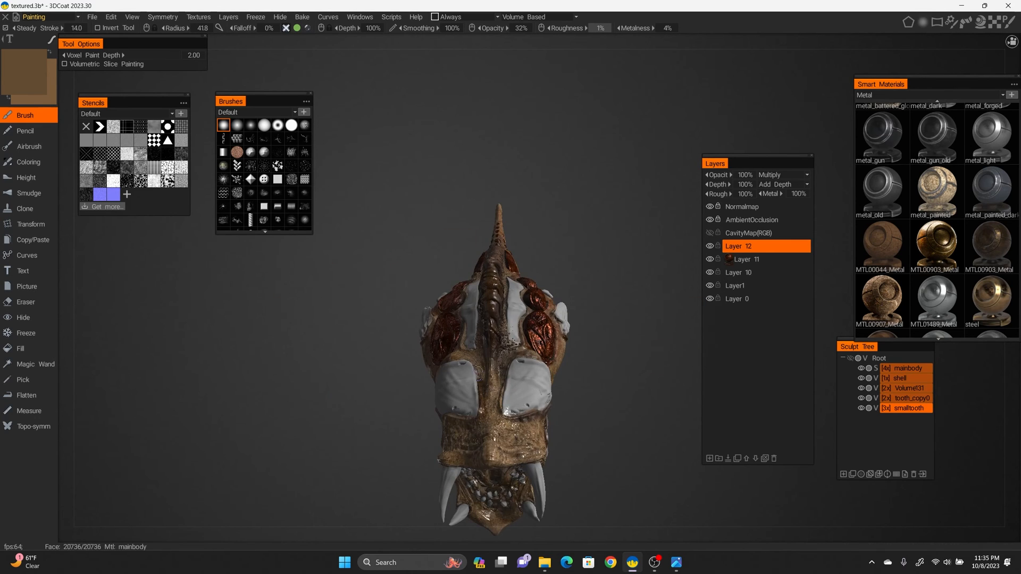
Set the brush roughness to 27% and extend the brown shading over the opposite side of the body
drag(567, 28, 581, 28)
mouse_move(478, 436)
alt+mouse_down()
mouse_move(515, 383)
mouse_move(628, 362)
alt+mouse_up()
drag(592, 332, 648, 356)
drag(571, 322, 539, 326)
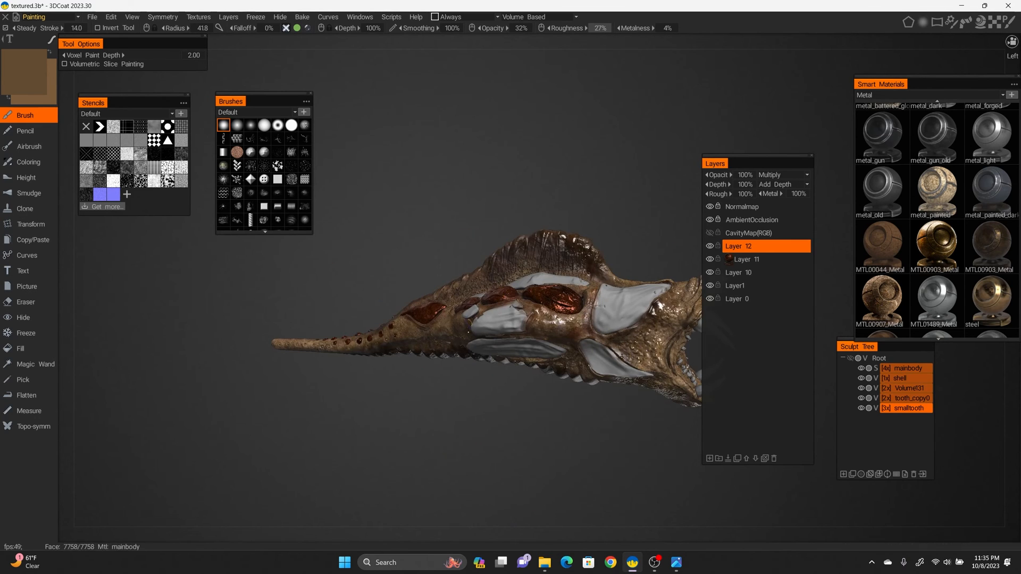
mouse_move(627, 224)
mouse_down()
mouse_move(537, 221)
mouse_move(585, 223)
mouse_up()
right_drag(585, 223, 597, 252)
drag(597, 252, 527, 241)
right_drag(528, 241, 563, 246)
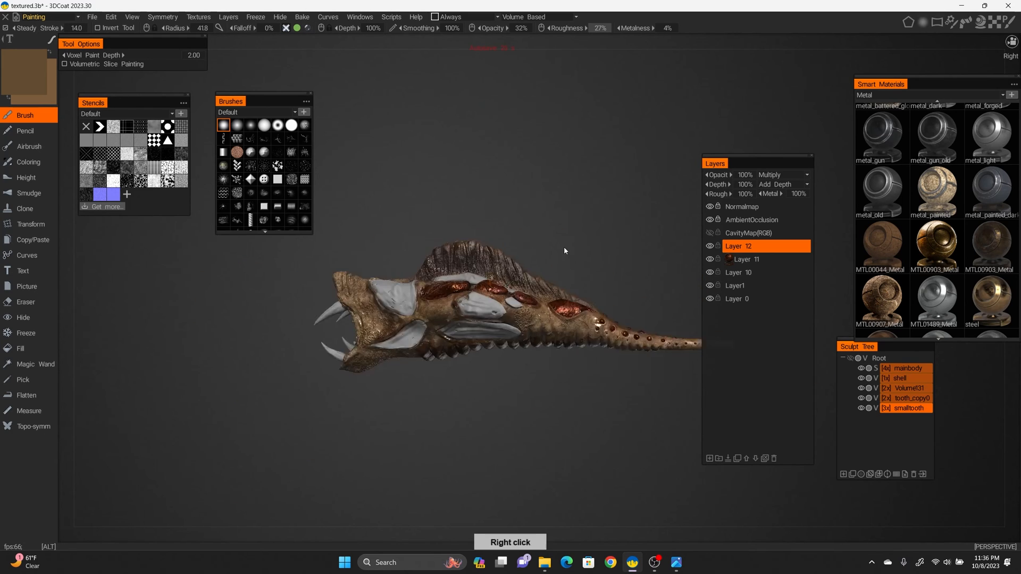
drag(564, 247, 601, 281)
Add a new layer above Layer 12 and choose the MTL00492_Stone smart material from the Stone collection
click(710, 459)
scroll(938, 198, down, 4)
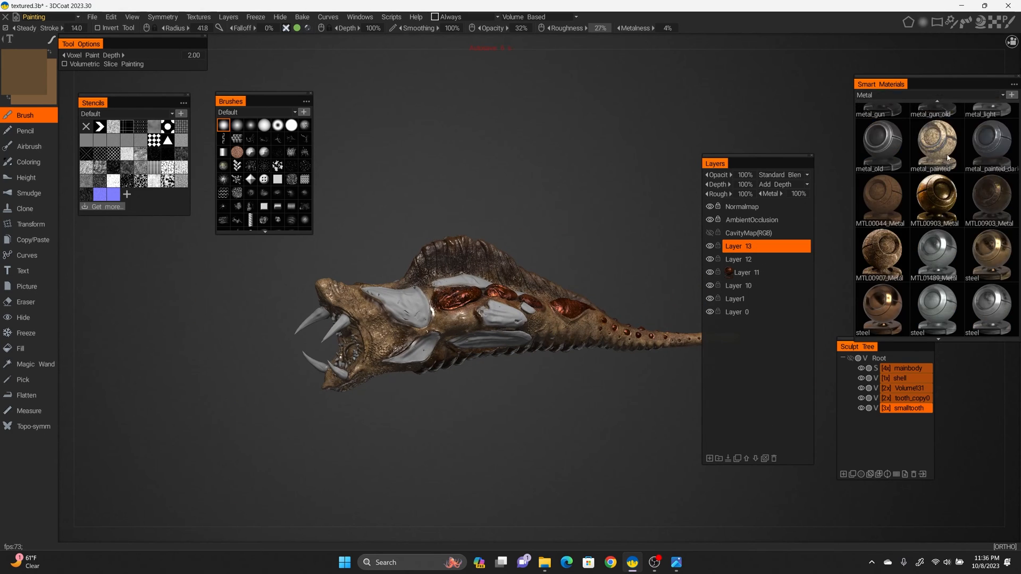
mouse_move(962, 95)
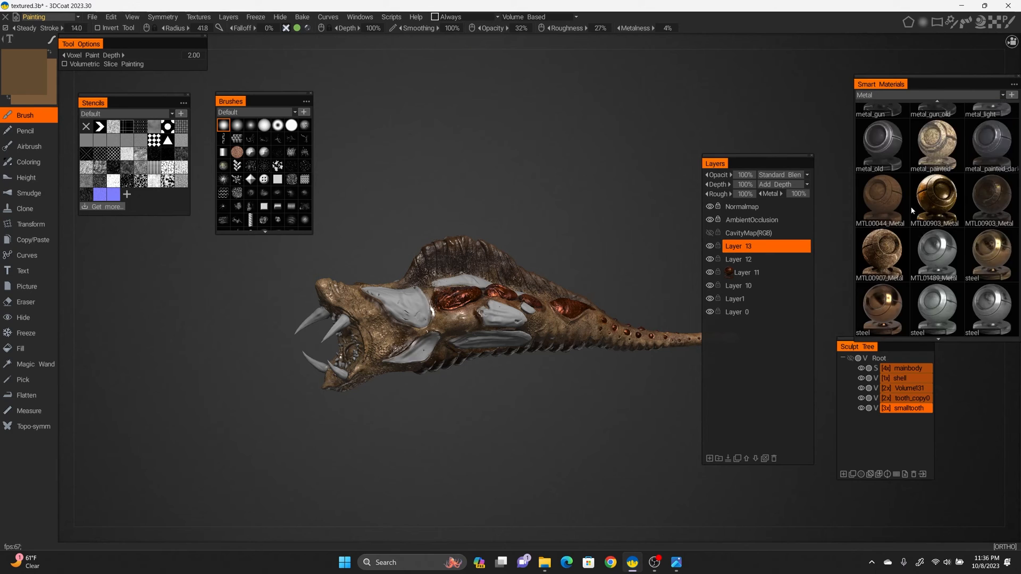
scroll(957, 223, down, 3)
click(962, 125)
Open MTL00492_Stone for editing and set its base layer's colour texture scale to 27%
right_click(949, 132)
click(950, 130)
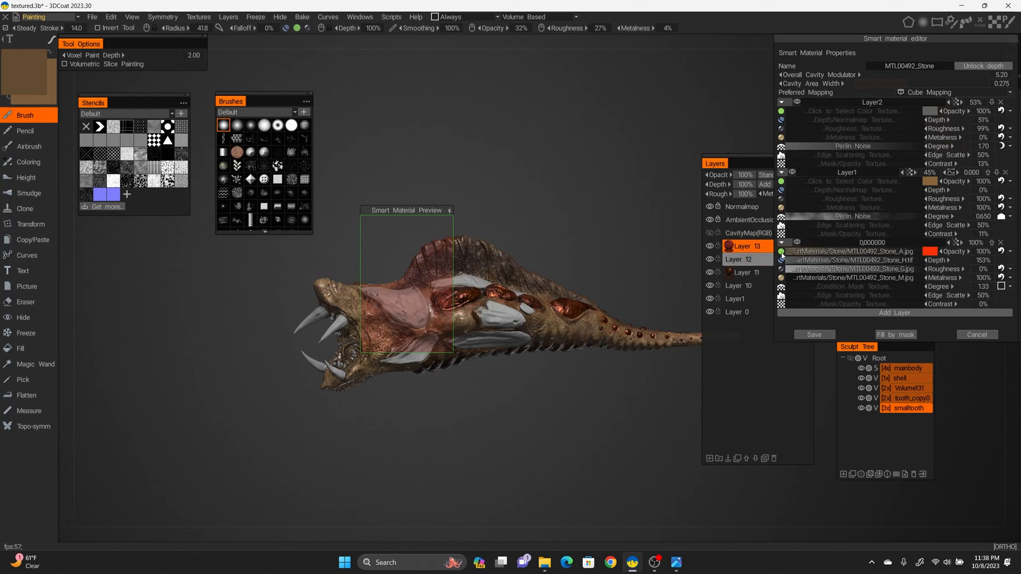
click(780, 252)
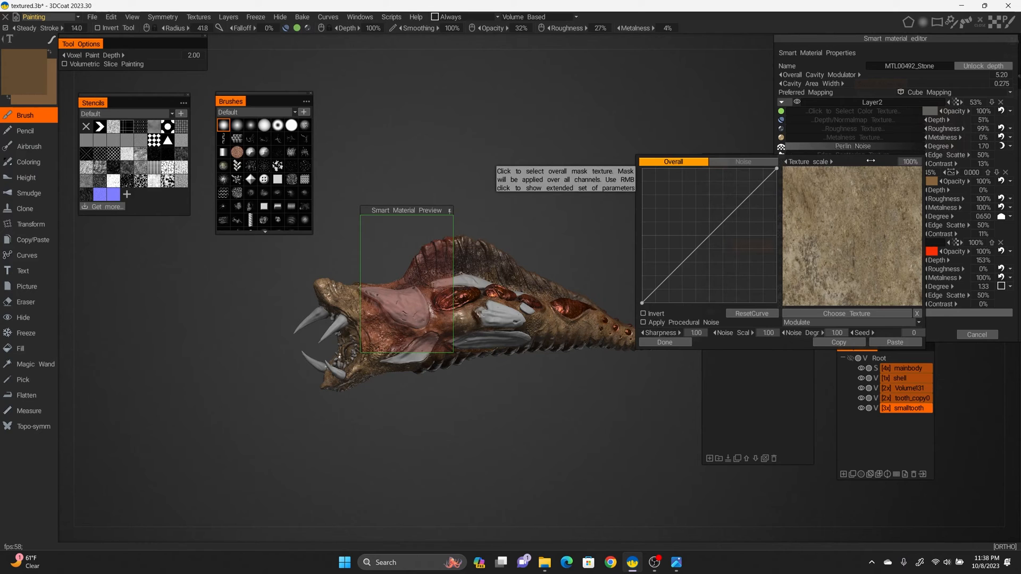
drag(873, 162, 853, 160)
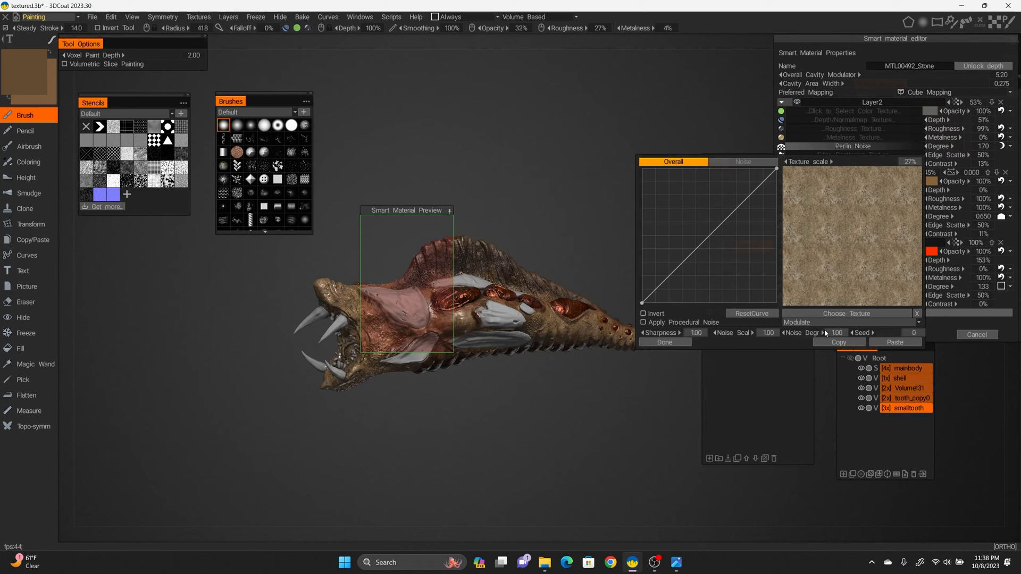
click(679, 343)
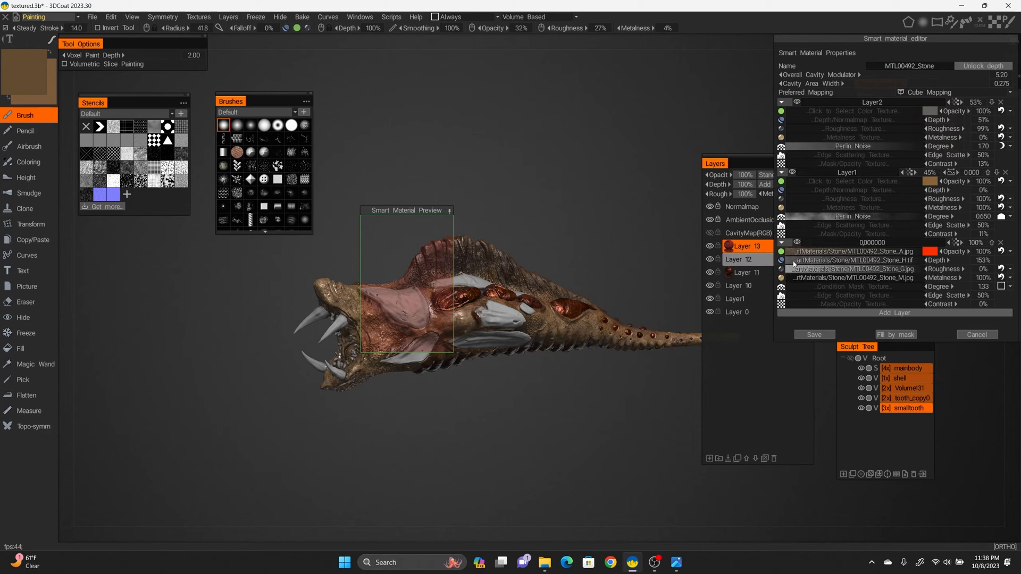
Set the texture scale of the stone base layer's depth map to 10%
click(810, 263)
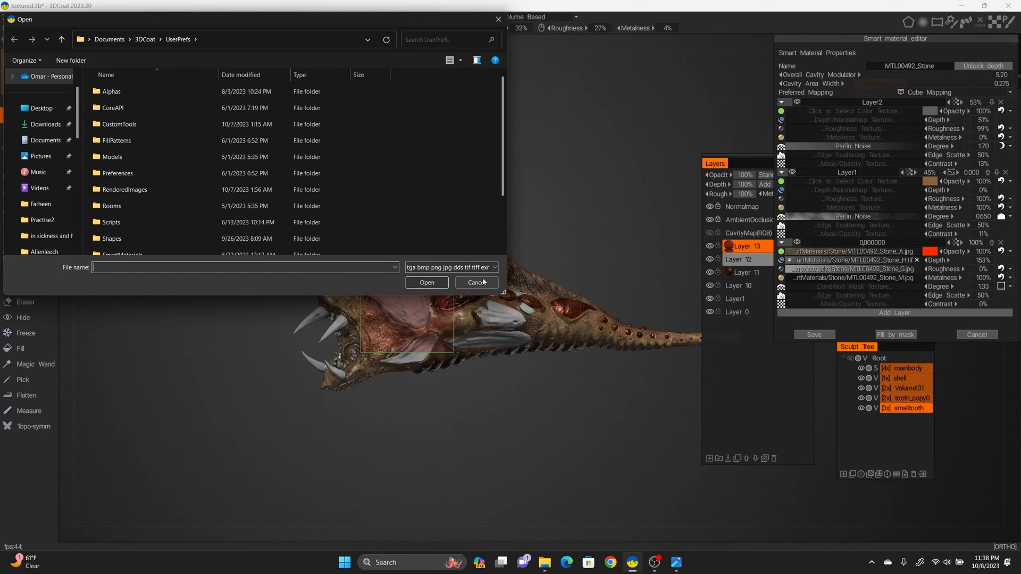
click(781, 260)
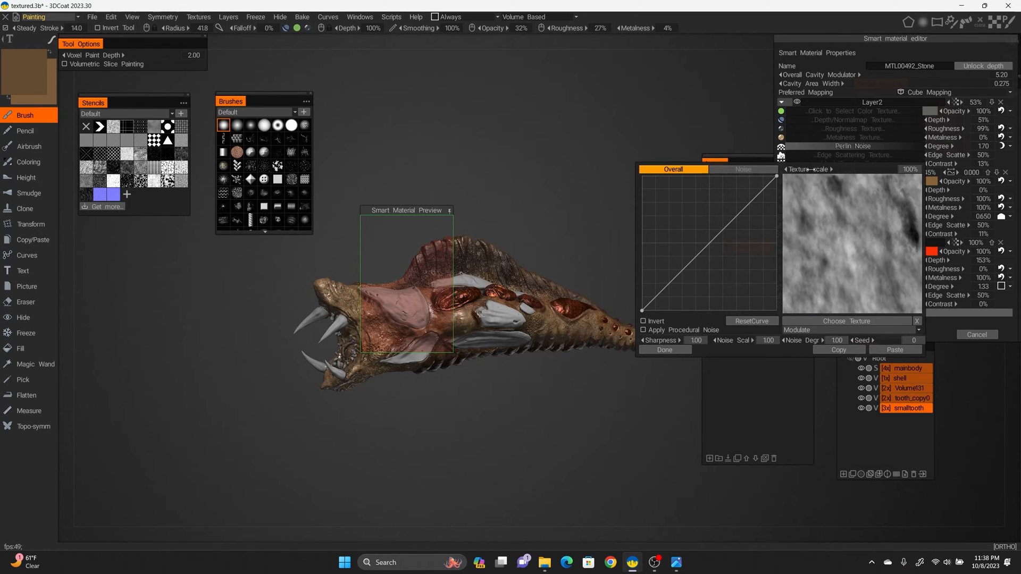
drag(811, 169, 786, 169)
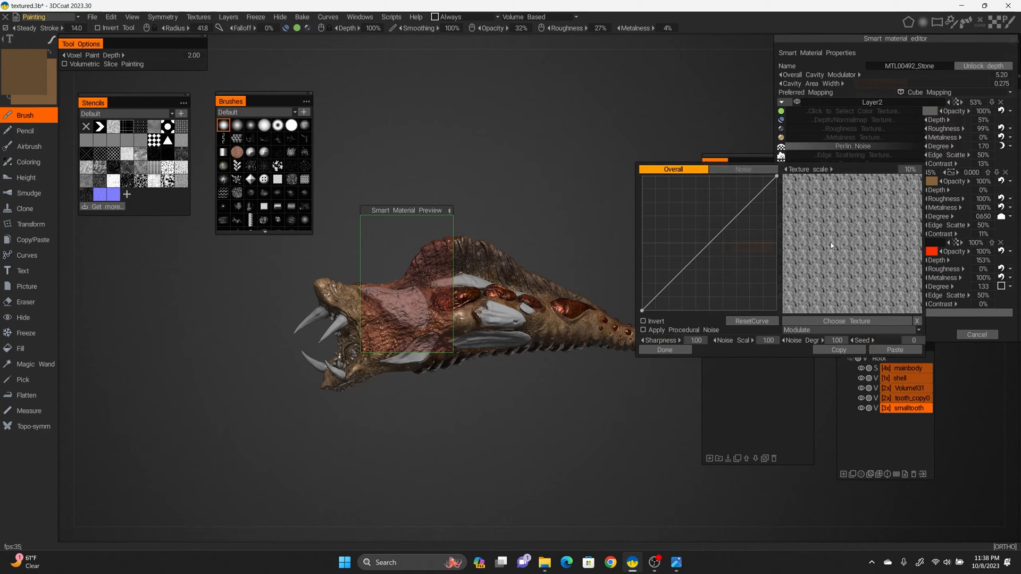
click(664, 349)
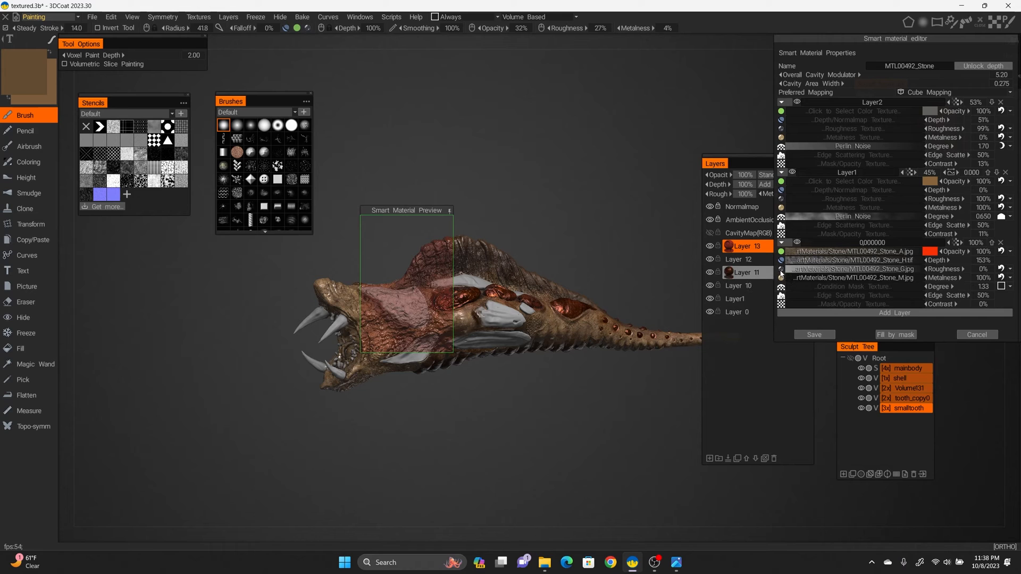
Adjust the texture settings of the stone base layer's roughness and metalness maps
click(781, 270)
click(665, 360)
click(781, 277)
drag(710, 260, 703, 251)
click(929, 251)
drag(538, 170, 725, 102)
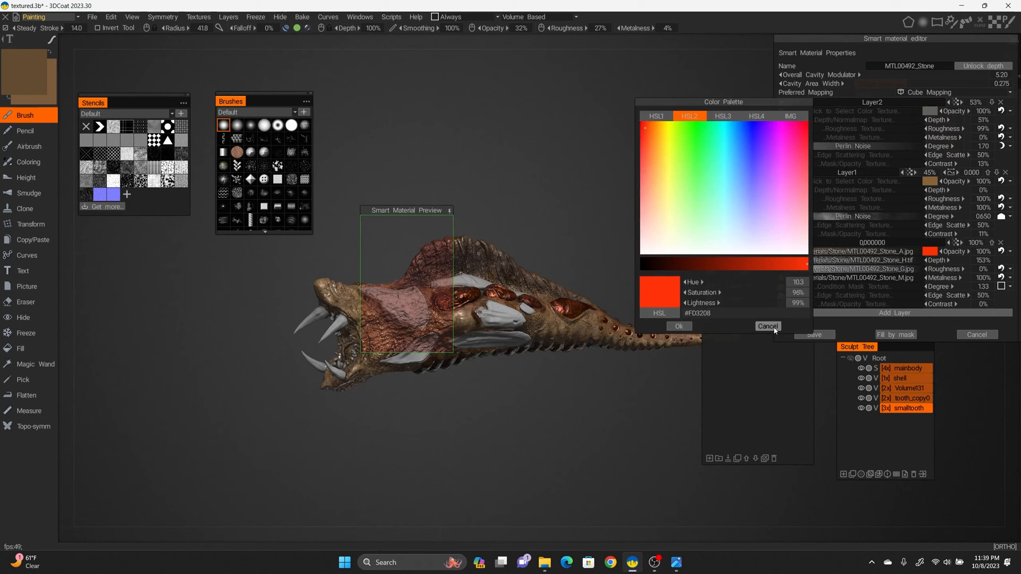
click(768, 325)
Raise the brush opacity to 100%, then recolour the stone material's base layer light pink and save the material
drag(495, 28, 553, 30)
click(930, 251)
drag(465, 265, 453, 290)
click(494, 395)
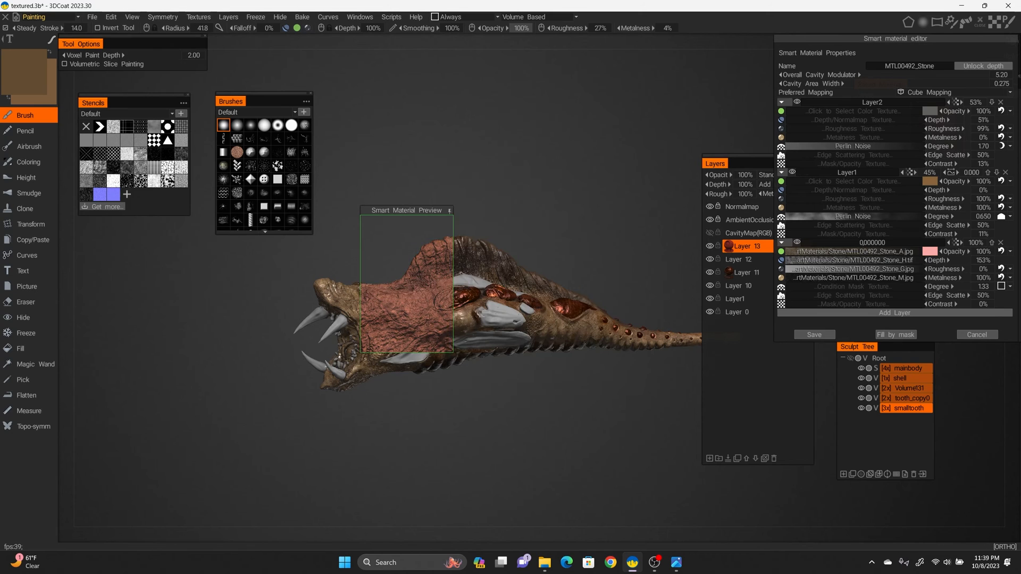
click(450, 211)
click(814, 335)
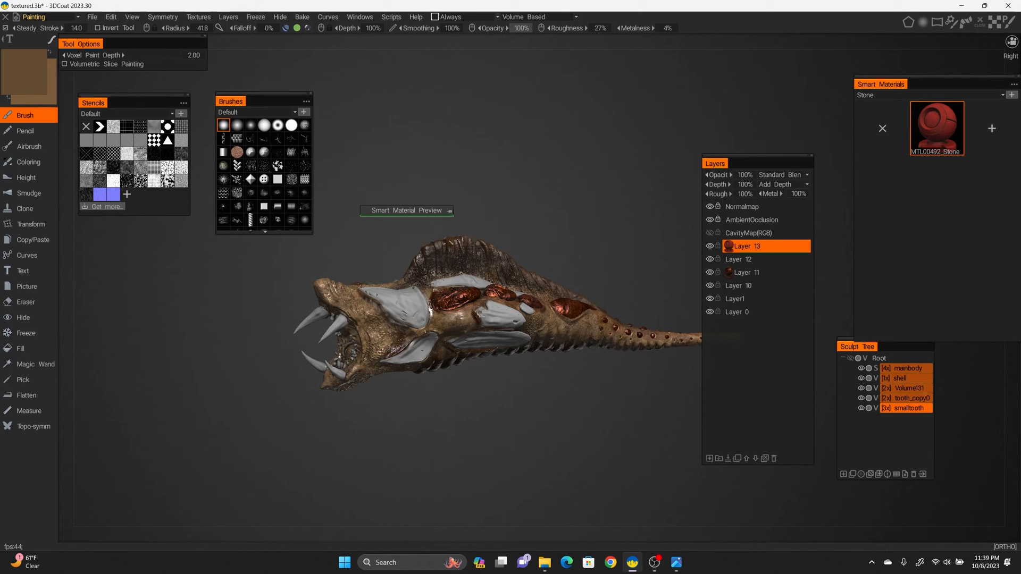
Fill the grey shell plates on the creature's right flank with the stone material using the Fill tool
click(21, 348)
click(402, 309)
click(414, 349)
click(488, 340)
click(502, 315)
Fill the remaining grey shell plates on the creature's opposite side and along the body with the stone material
scroll(511, 365, down, 5)
drag(511, 366, 664, 375)
scroll(571, 346, up, 5)
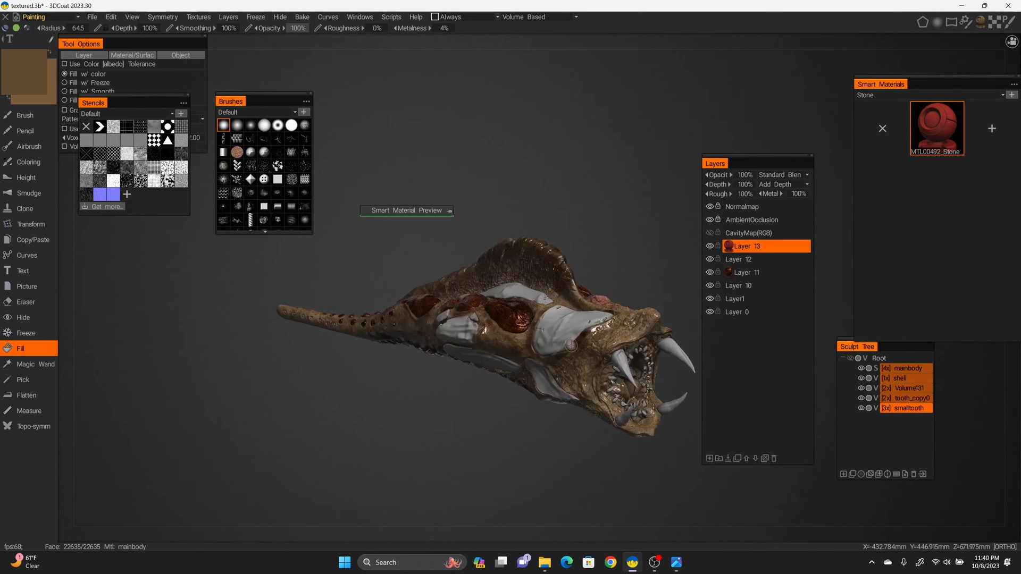
click(571, 346)
scroll(553, 367, up, 5)
click(558, 457)
click(489, 296)
scroll(489, 319, down, 5)
click(478, 387)
drag(479, 457, 660, 452)
Reopen Layer 13's linked stone material and change its base colour to a dark purplish brown
click(449, 211)
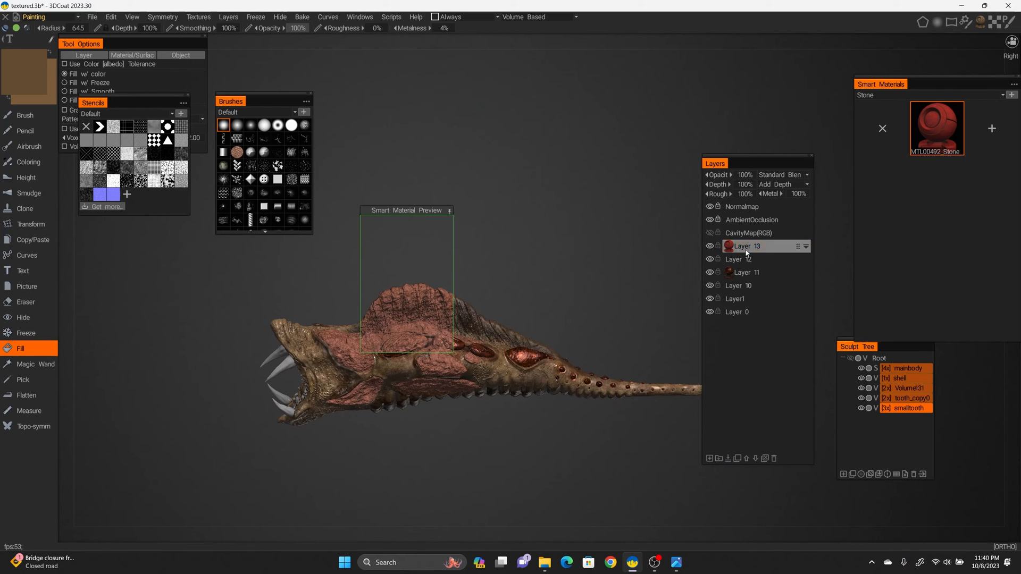
click(729, 246)
click(929, 252)
drag(518, 372, 478, 380)
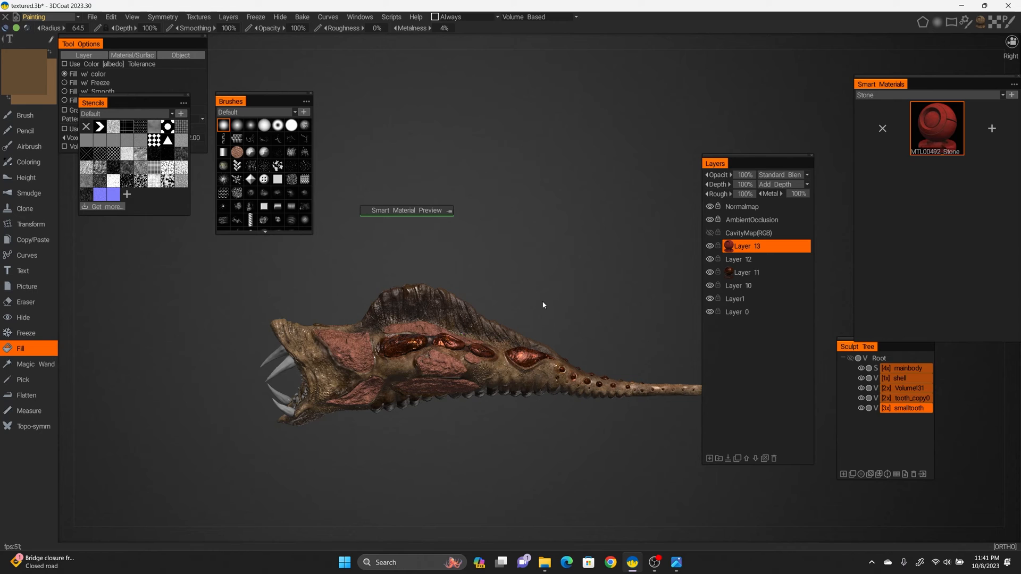
Inspect the recoloured shell plates around the head and toggle Layer1's visibility to check what it contributes
alt+drag(543, 305, 407, 272)
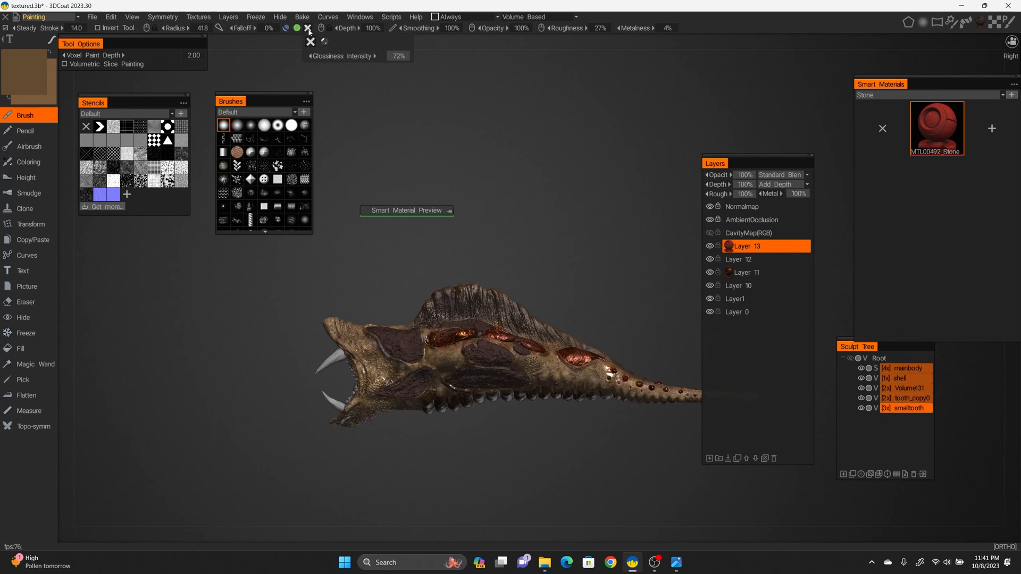
scroll(478, 341, up, 5)
mouse_move(478, 340)
alt+mouse_down()
mouse_move(521, 330)
mouse_move(606, 345)
alt+mouse_up()
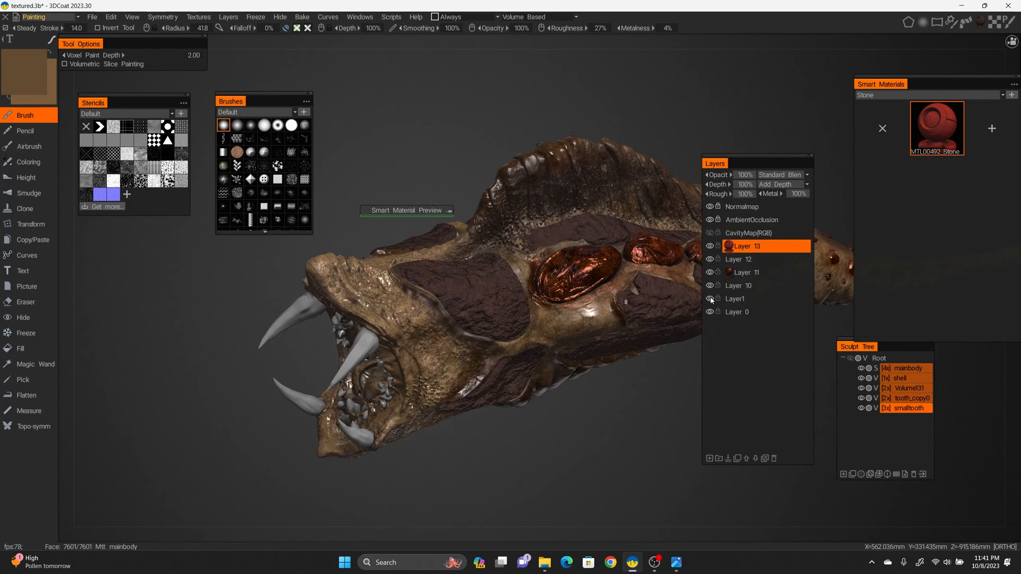
click(710, 300)
click(710, 299)
click(736, 299)
Move Layer 10 above Layer 13 in the layer stack
alt+drag(612, 398, 577, 375)
click(747, 246)
mouse_move(299, 30)
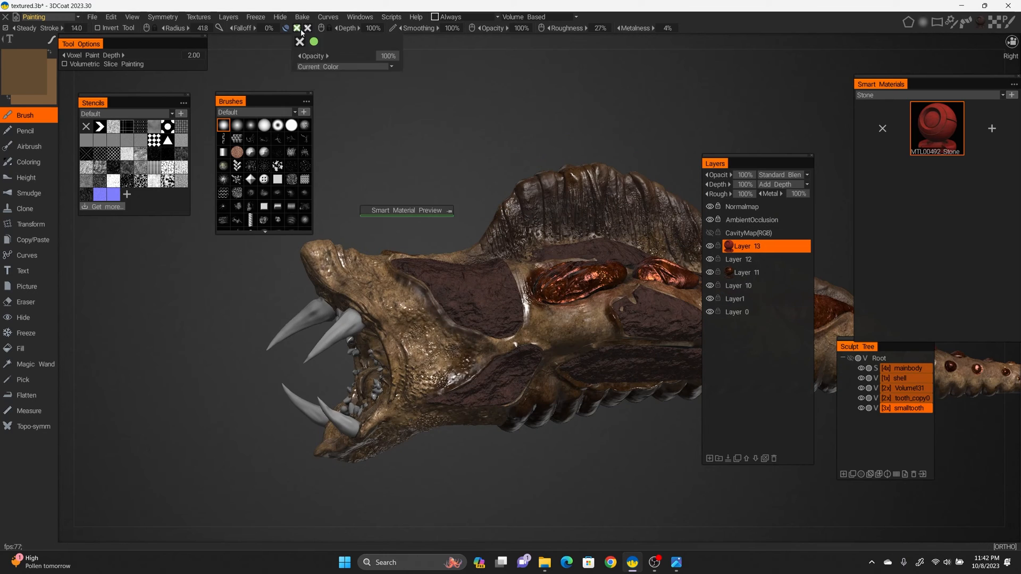
scroll(532, 260, down, 2)
drag(788, 286, 781, 247)
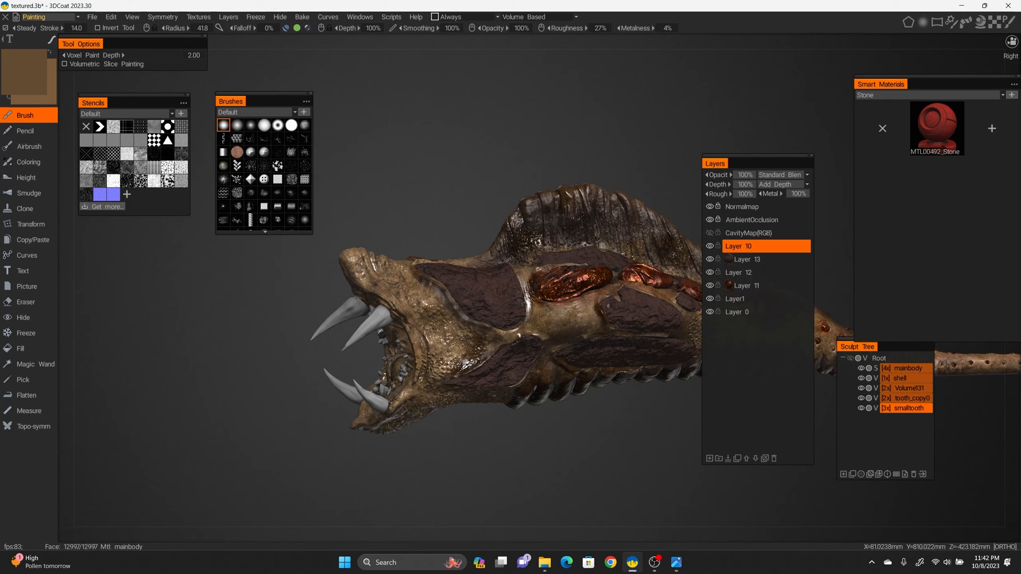
Paint gloss patches on Layer 10 with a speckled brush at 62% opacity, with depth and colour painting off, then save the project
alt+drag(602, 246, 566, 261)
click(286, 28)
click(297, 28)
alt+drag(577, 425, 595, 414)
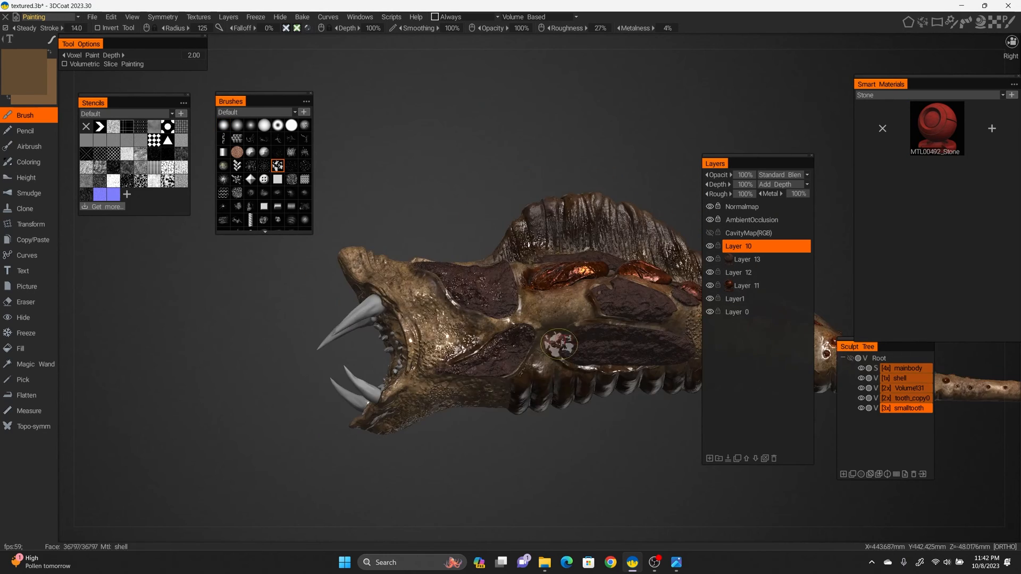
drag(493, 29, 474, 28)
alt+drag(479, 452, 633, 436)
drag(324, 314, 314, 383)
alt+drag(664, 388, 564, 358)
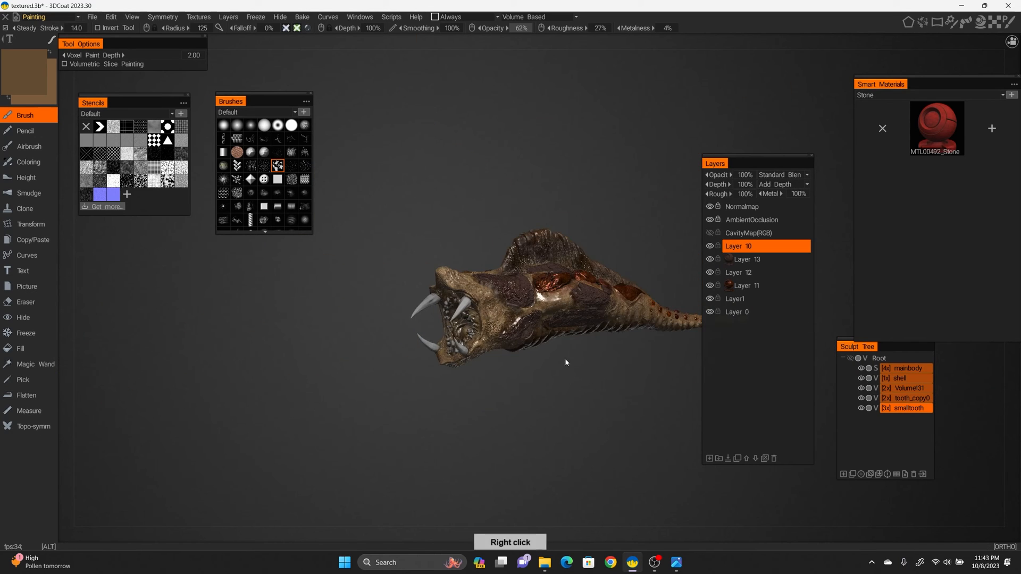
key(ctrl+s)
Add a new layer beneath Layer 10 and set the paint colour to a muted red
alt+right_drag(564, 358, 679, 413)
alt+drag(680, 412, 516, 414)
alt+right_drag(515, 415, 743, 362)
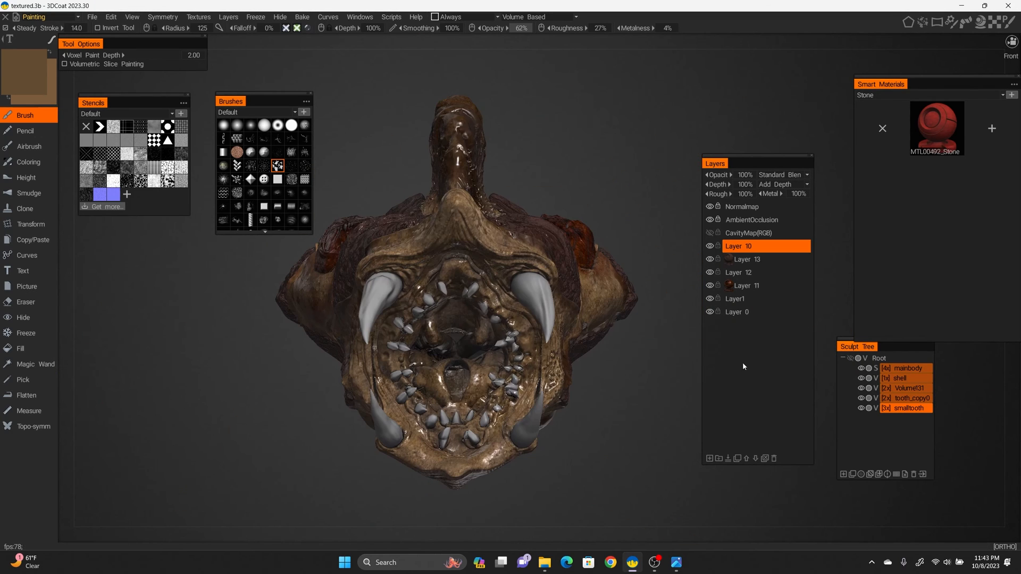
click(709, 458)
click(29, 75)
click(494, 395)
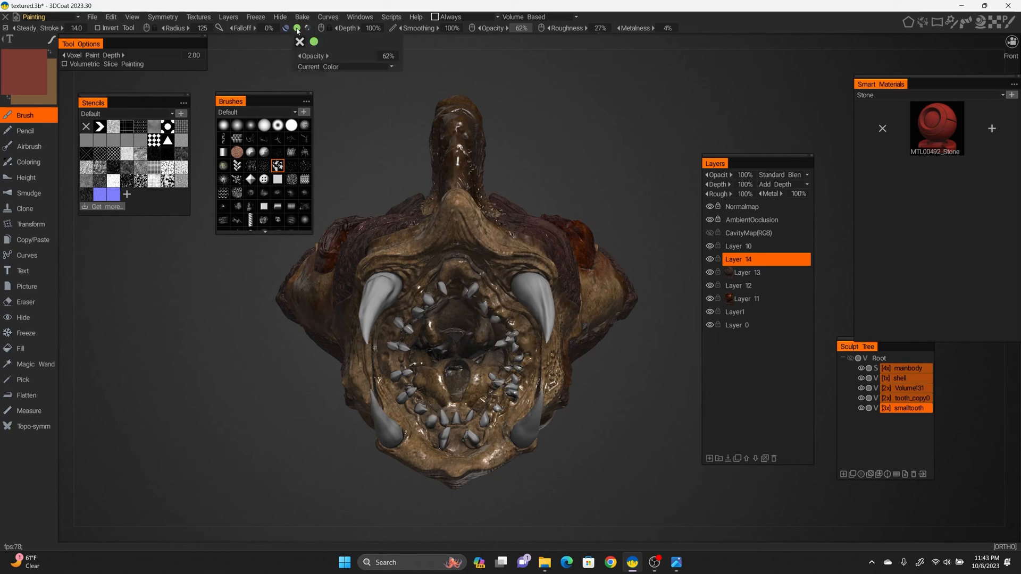
Paint the creature's throat muted red with the hard round brush, using 52% opacity
drag(446, 362, 457, 319)
mouse_move(457, 319)
alt+mouse_down()
mouse_move(420, 366)
mouse_move(451, 340)
alt+mouse_up()
click(291, 125)
right_drag(503, 321, 447, 362)
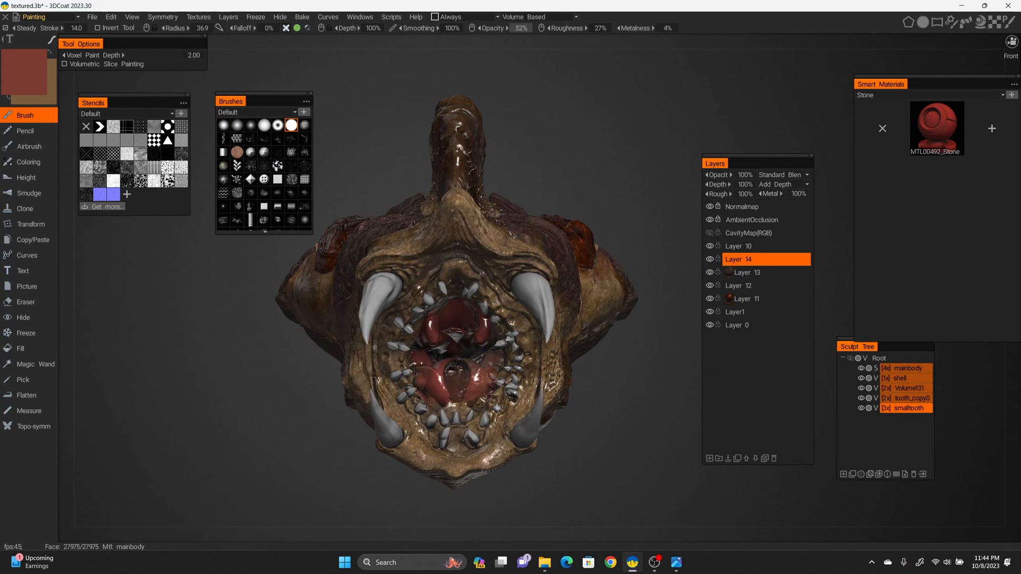
Extend the muted red paint over the gums and between the small teeth around the mouth at 52% opacity
mouse_move(498, 327)
alt+mouse_down()
mouse_move(461, 383)
mouse_move(383, 351)
alt+mouse_up()
mouse_move(425, 434)
mouse_down()
mouse_move(452, 438)
mouse_move(462, 416)
mouse_up()
alt+drag(462, 415, 537, 394)
drag(519, 349, 512, 328)
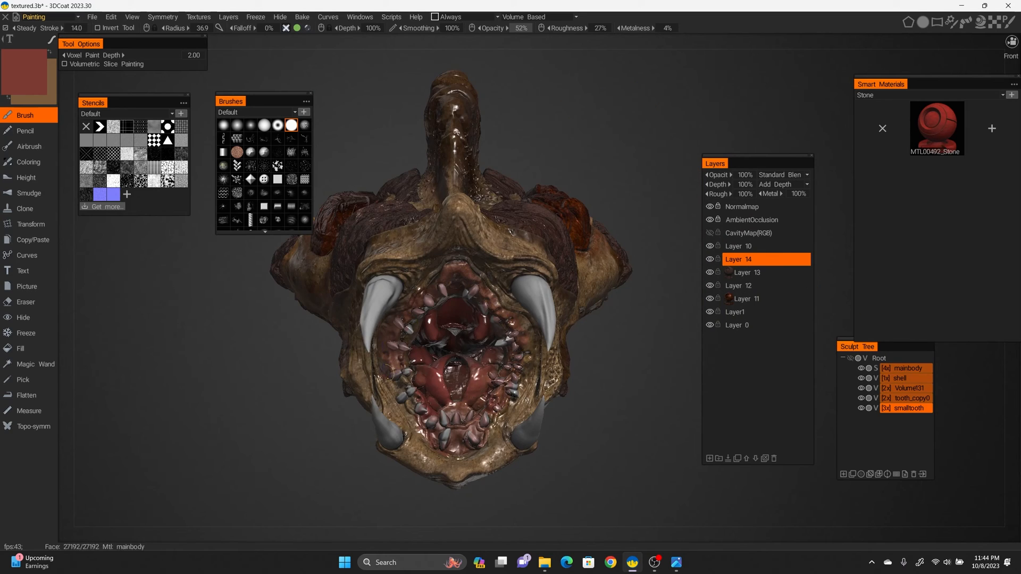
Blend the muted red outward from the gums over the lips and snout at 17% brush opacity
alt+drag(391, 382, 528, 307)
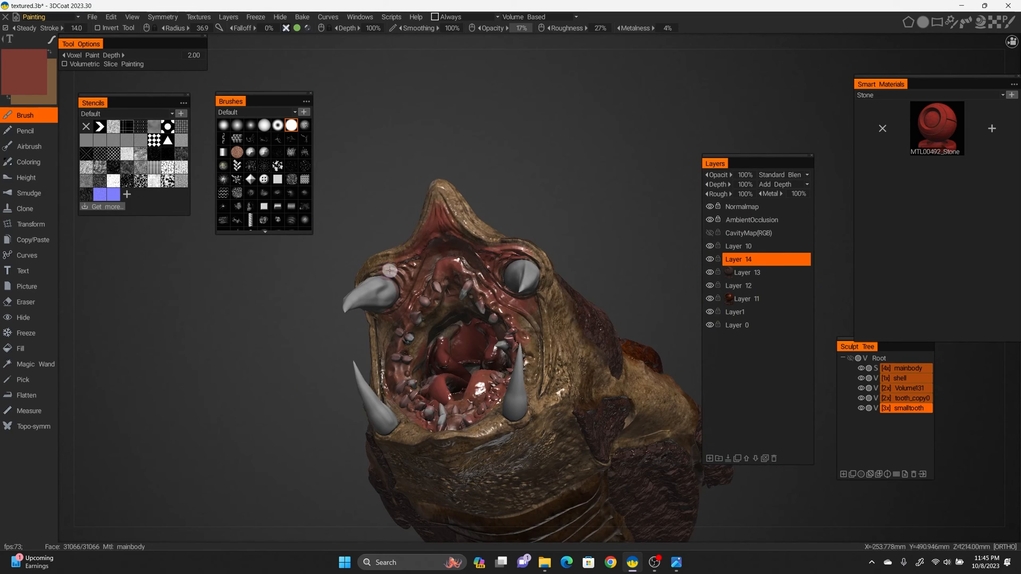
alt+drag(480, 232, 467, 256)
alt+drag(391, 354, 537, 393)
alt+drag(638, 345, 601, 343)
alt+right_drag(511, 333, 537, 325)
Sample colours from the creature with the Pick tool, adjust the paint colour to a deep red, and return to the Brush tool
click(22, 379)
click(651, 229)
click(24, 71)
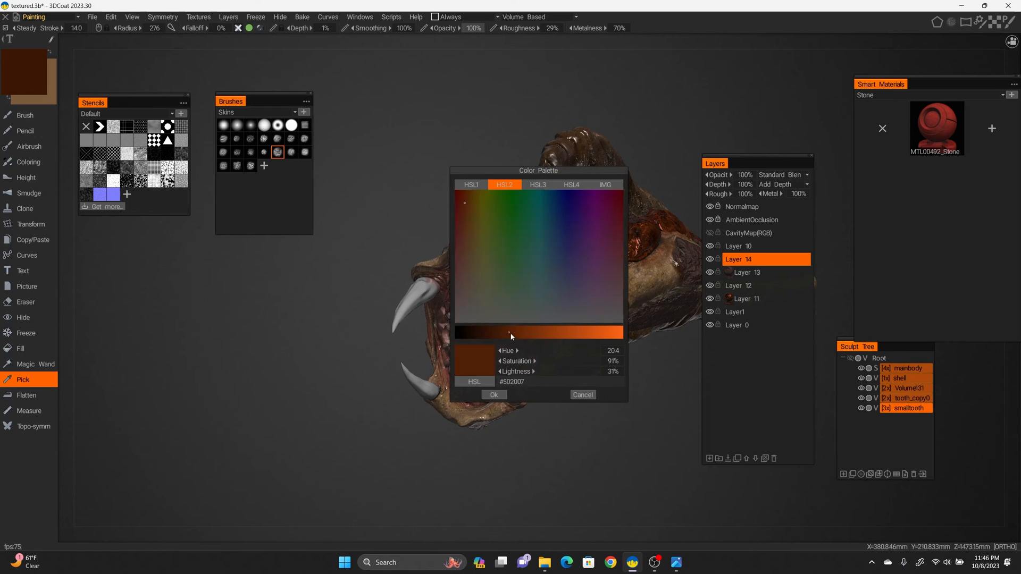
click(494, 395)
click(546, 360)
click(24, 72)
click(458, 235)
click(493, 395)
click(25, 116)
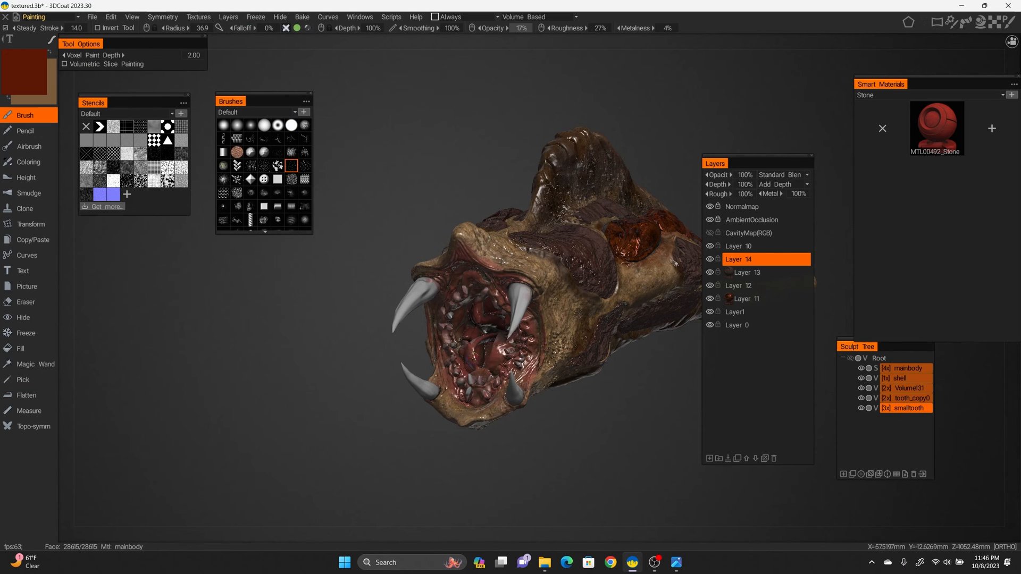
Paint the bulges inside the throat deep red with a round brush at 100% opacity, then save the project
scroll(582, 270, up, 3)
click(264, 125)
alt+drag(439, 392, 507, 391)
drag(470, 367, 468, 397)
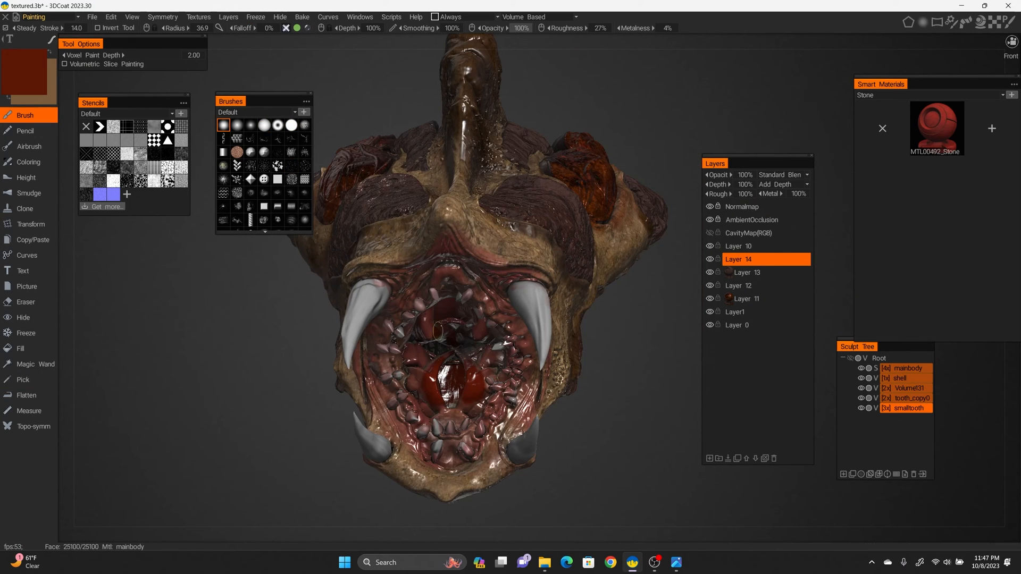
drag(432, 314, 431, 336)
drag(481, 356, 486, 372)
drag(444, 412, 460, 413)
right_drag(612, 298, 468, 388)
key(ctrl+s)
Paint faint deep red patches on the sides of the head behind the mouth at 15% opacity
click(53, 17)
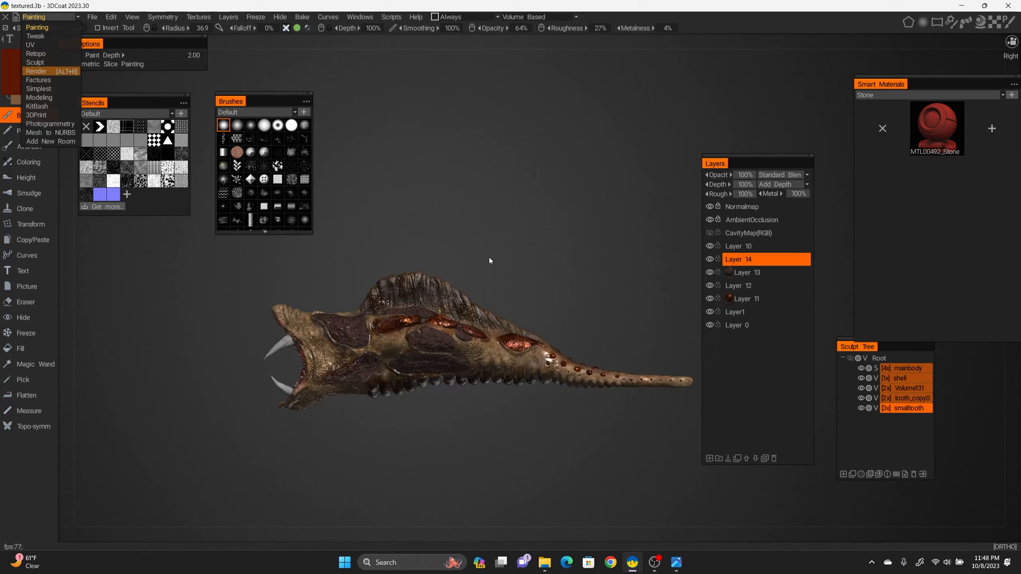
right_drag(489, 260, 266, 240)
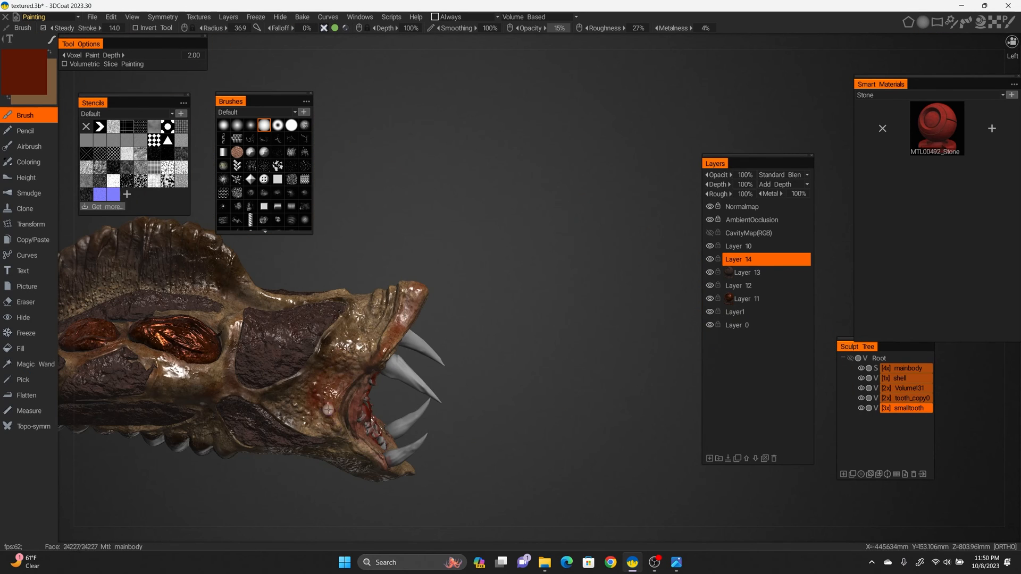
right_drag(328, 409, 369, 411)
right_drag(493, 410, 302, 414)
scroll(372, 304, down, 5)
alt+drag(373, 303, 547, 337)
scroll(547, 337, up, 5)
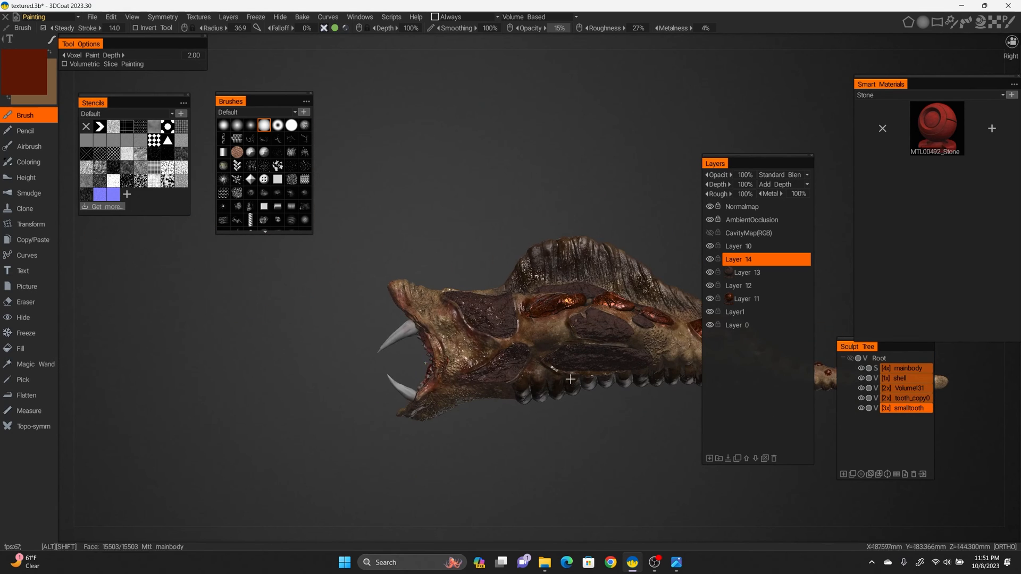
Add a new layer above Layer 10 and bring up the Metal smart materials
click(742, 207)
click(718, 206)
click(585, 312)
click(753, 247)
alt+drag(537, 282, 583, 364)
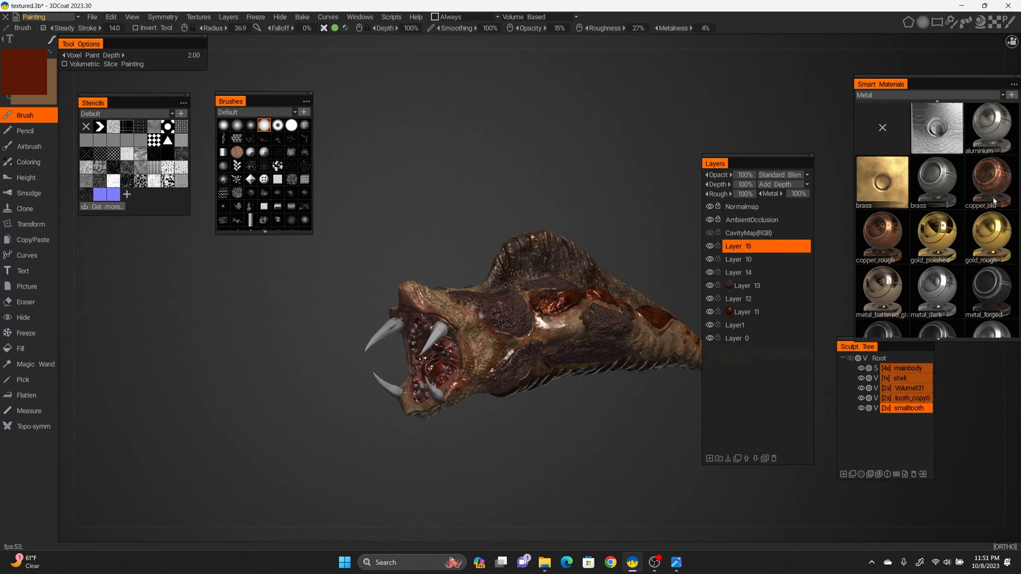
Compare several Metal smart materials in the preview on the creature's tusks and select the grey steel material
click(985, 133)
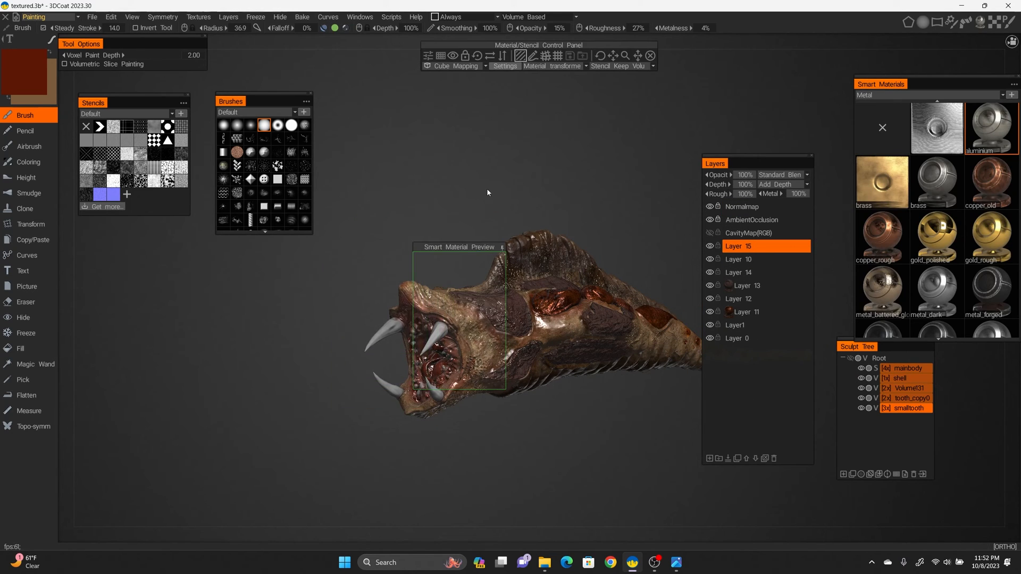
scroll(964, 180, down, 5)
click(937, 258)
scroll(937, 213, up, 5)
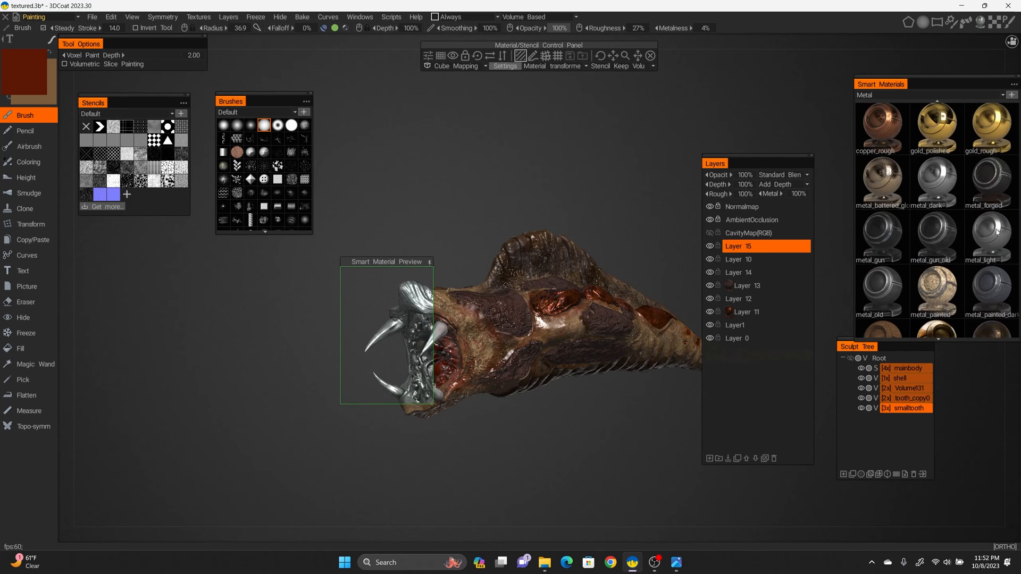
click(991, 237)
scroll(946, 239, up, 3)
scroll(904, 176, up, 1)
click(883, 160)
click(883, 268)
scroll(937, 190, down, 4)
scroll(936, 189, down, 4)
click(937, 258)
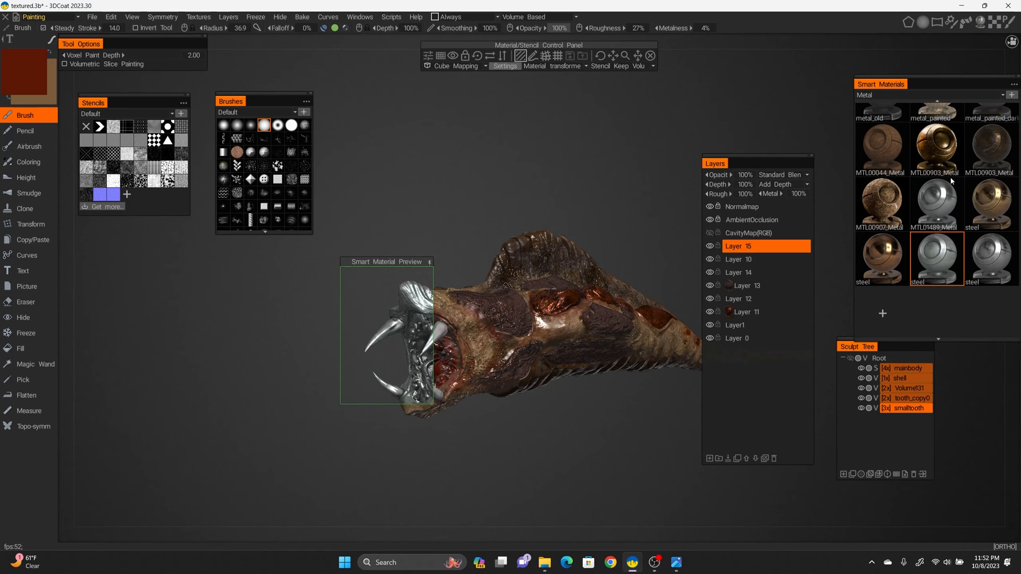
Link the steel material to Layer 15 and recolour its steel layer beige in the Smart Material Editor
click(429, 263)
right_click(882, 211)
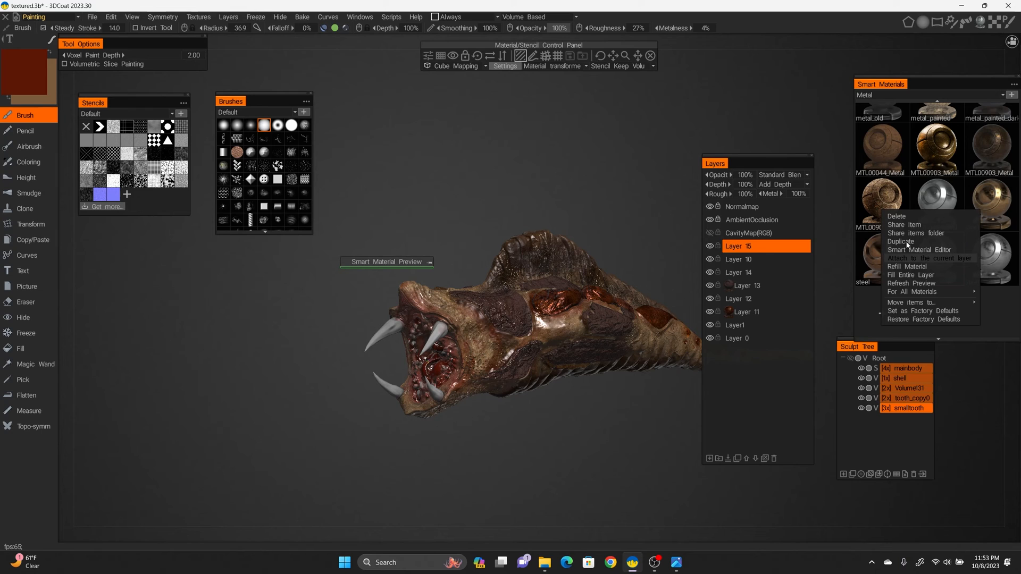
click(908, 249)
click(430, 263)
click(929, 181)
drag(538, 170, 599, 160)
drag(536, 218, 537, 288)
click(651, 323)
click(650, 322)
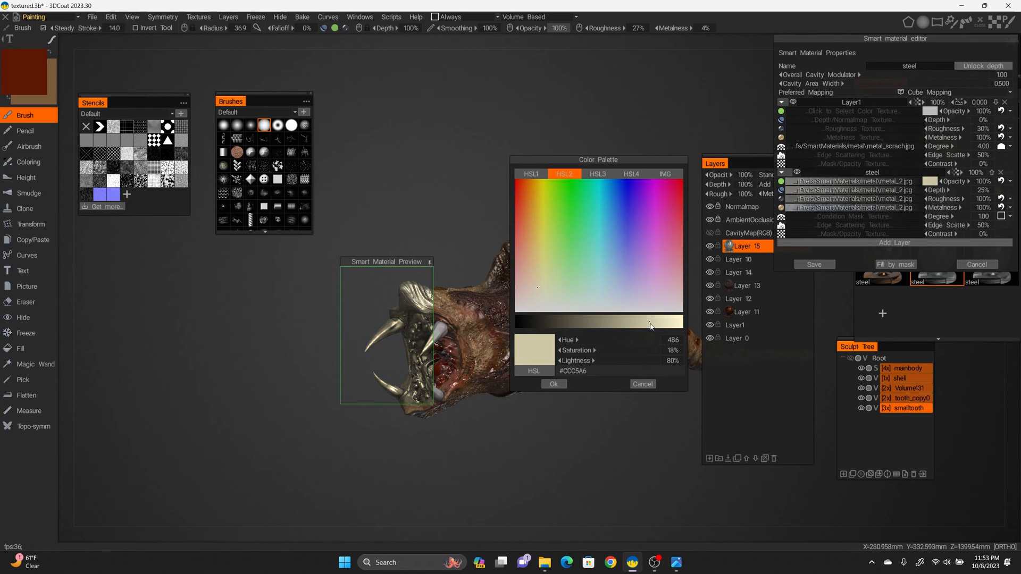
click(553, 384)
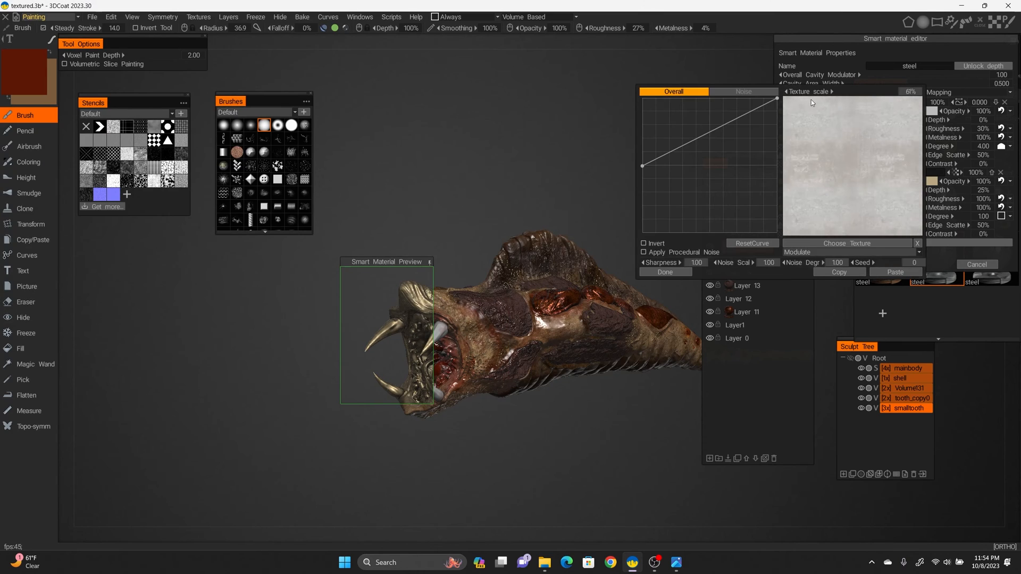
Check the curve and texture scale settings of the steel layer's metal textures
click(893, 156)
click(472, 284)
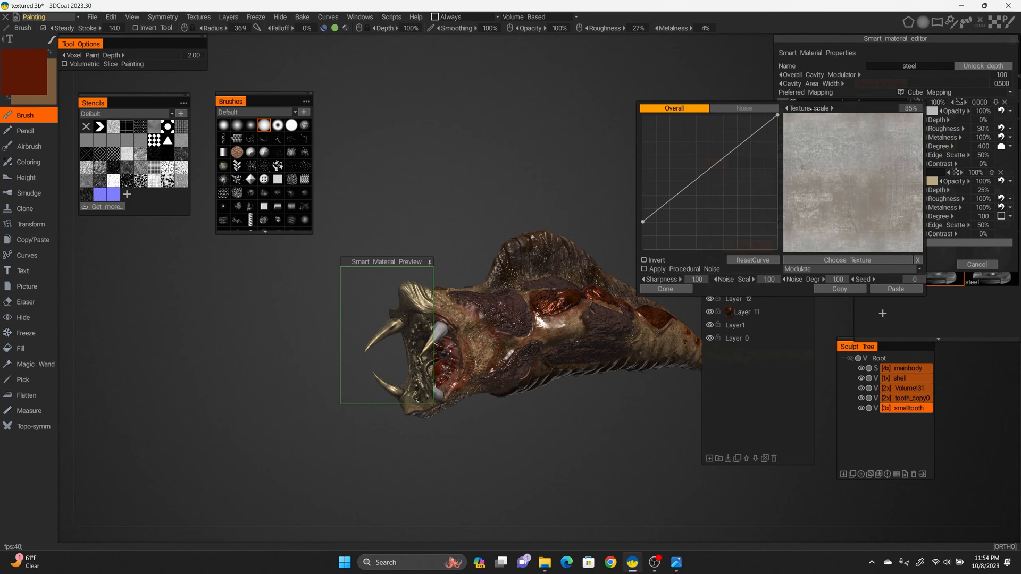
click(855, 146)
click(472, 284)
Fill the four large tusks with the beige steel material using the Fill tool, then close the material editor
click(430, 263)
click(21, 349)
click(383, 382)
drag(340, 383, 494, 364)
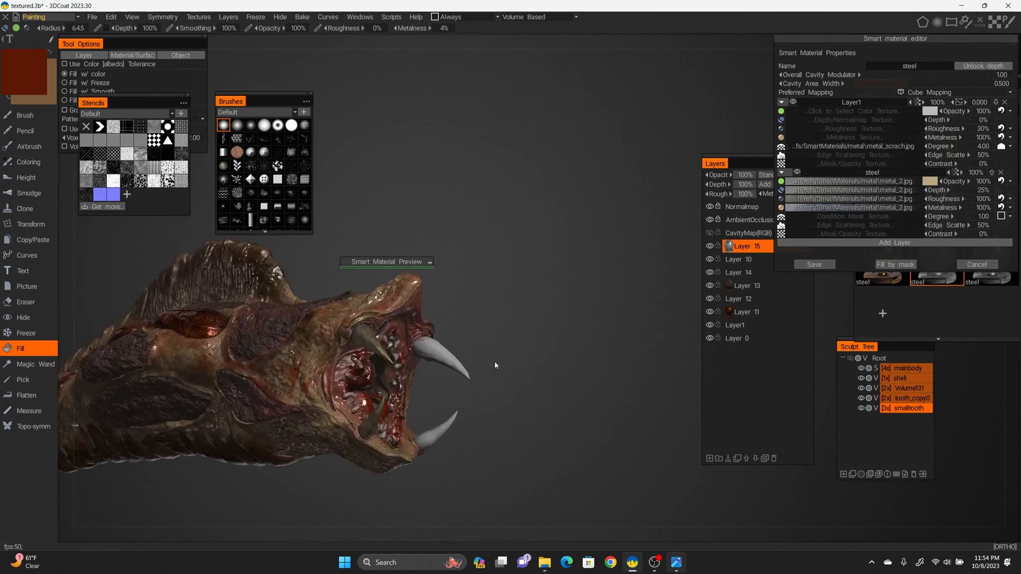
click(444, 358)
click(438, 431)
drag(601, 366, 537, 367)
right_drag(537, 367, 545, 346)
click(977, 264)
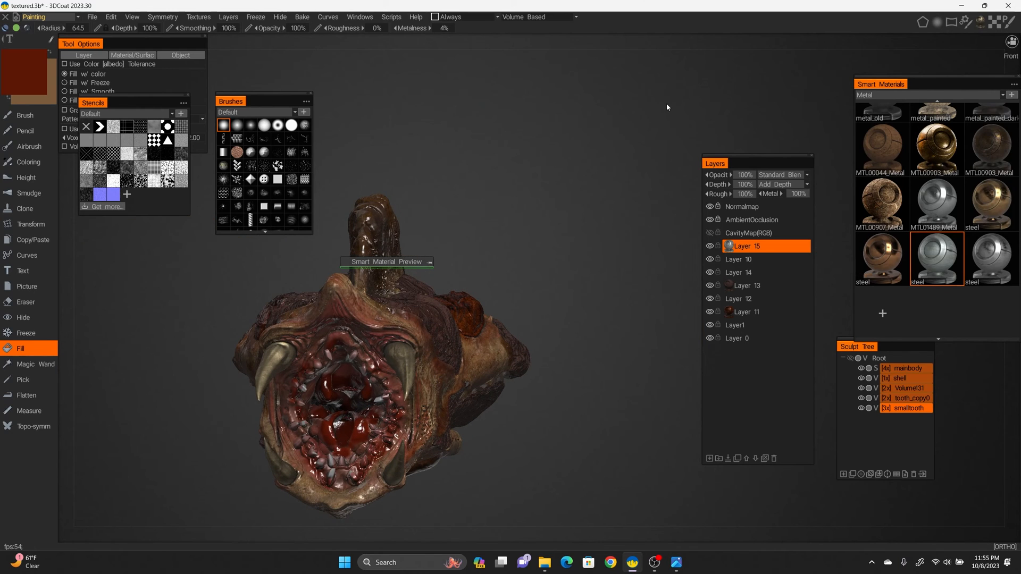
Paint crack detail over the upper tusks on Layer 16 with a brush from the Cracks set
right_drag(666, 103, 556, 230)
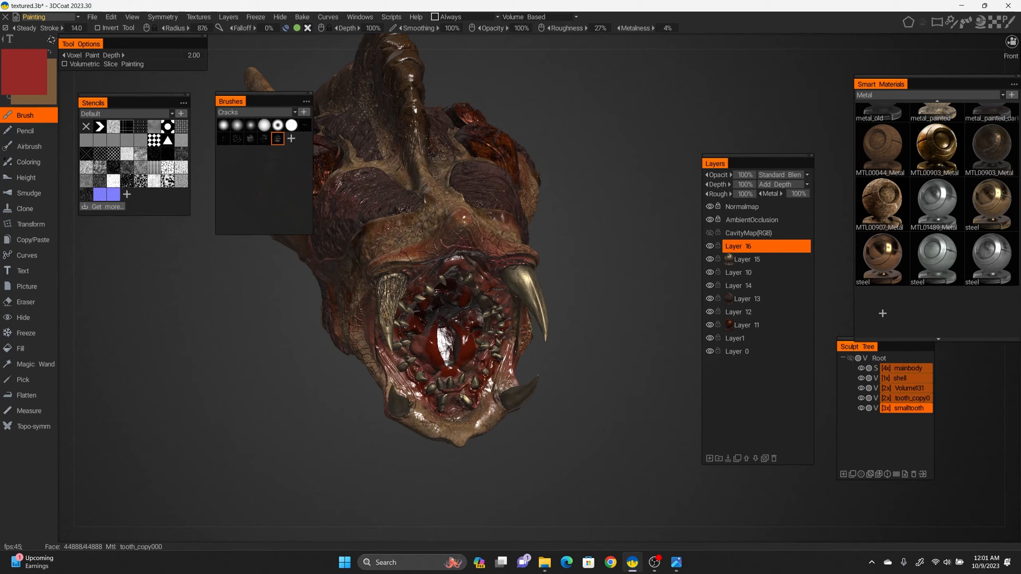
click(251, 139)
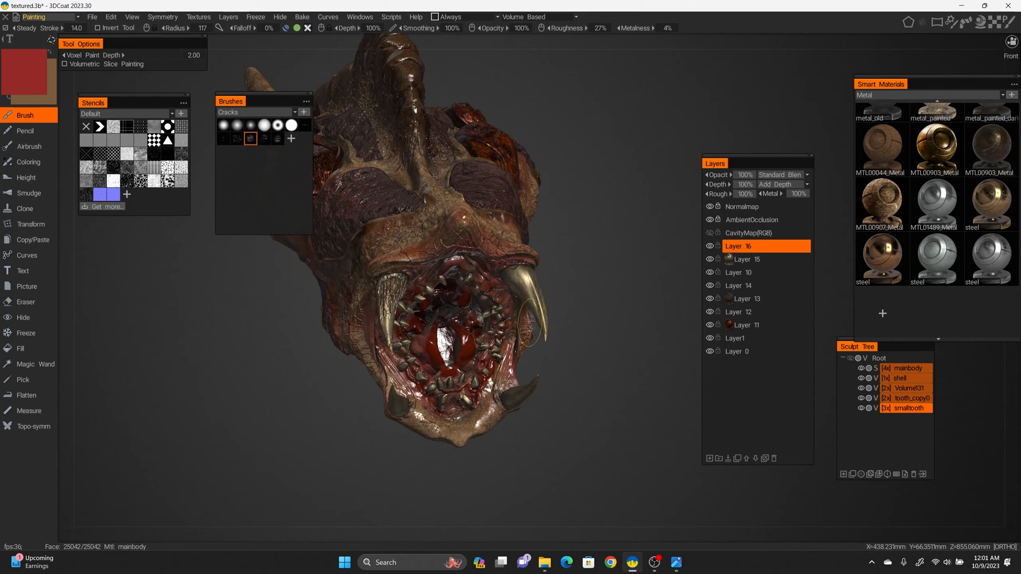
drag(538, 300, 545, 338)
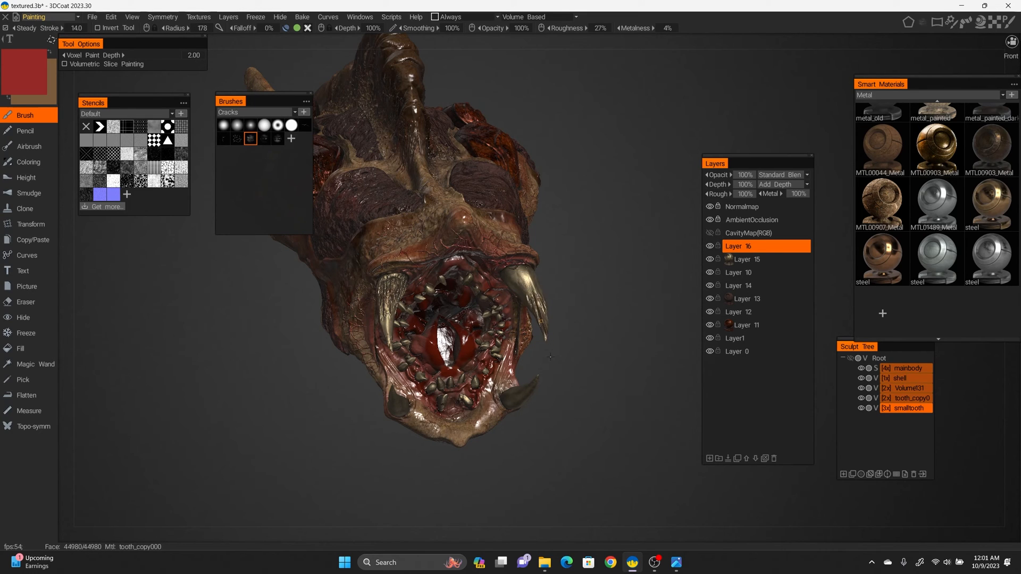
mouse_move(509, 273)
mouse_down()
mouse_move(529, 297)
mouse_move(451, 277)
mouse_up()
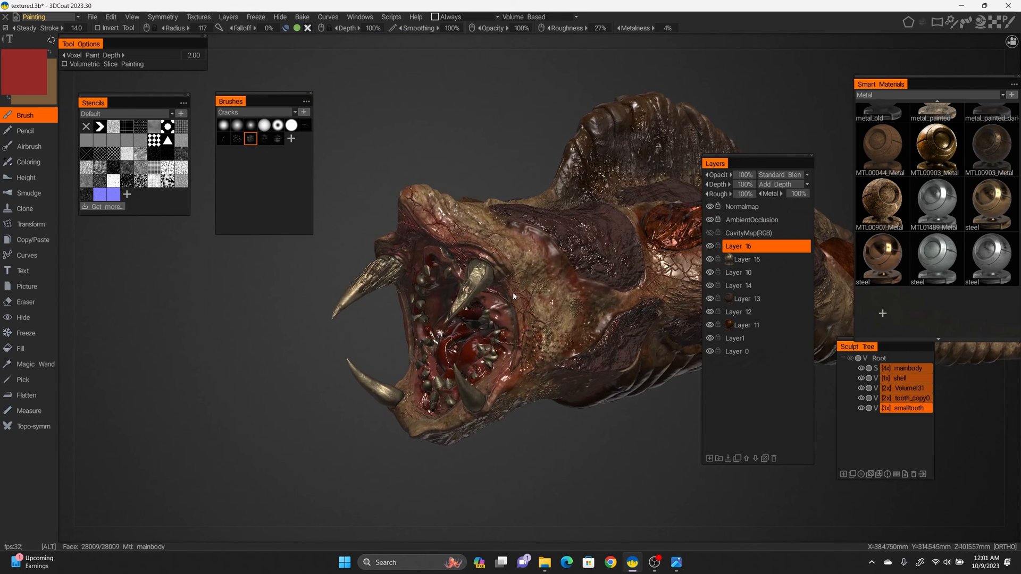
Paint crack detail along the lower tusks with a smaller Cracks brush and review the creature from several sides
alt+middle_drag(451, 276, 533, 201)
drag(430, 287, 471, 321)
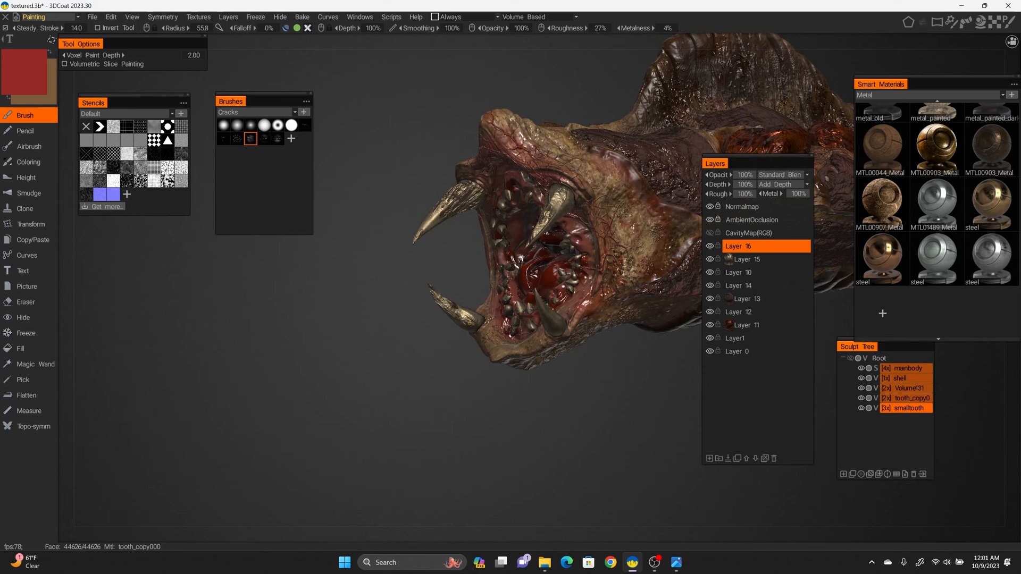
mouse_move(555, 317)
alt+mouse_down()
mouse_move(620, 341)
mouse_move(647, 340)
alt+mouse_up()
right_drag(519, 321, 516, 315)
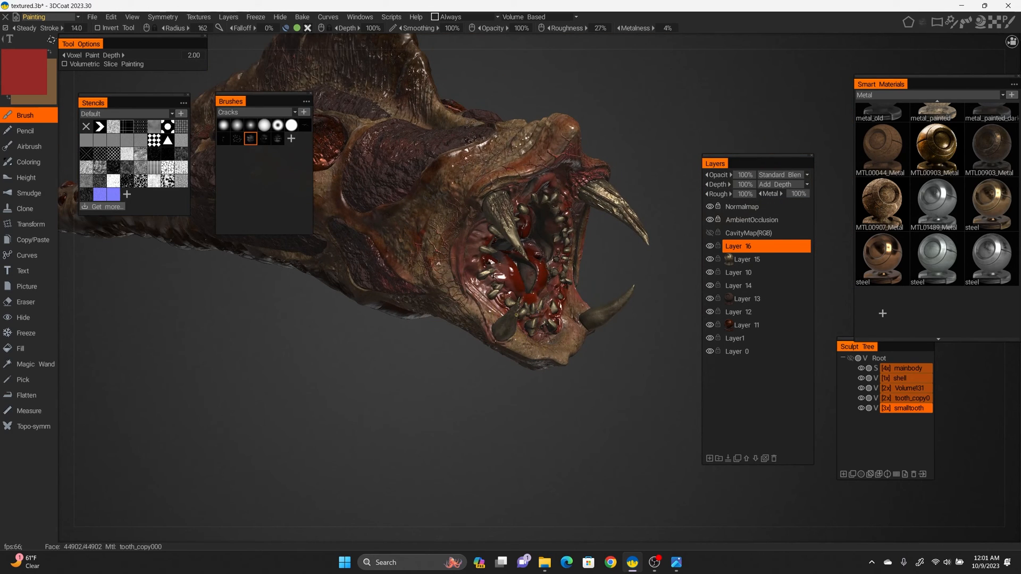
right_drag(623, 317, 628, 294)
alt+right_drag(621, 347, 436, 288)
alt+drag(500, 298, 532, 340)
alt+right_drag(531, 340, 595, 374)
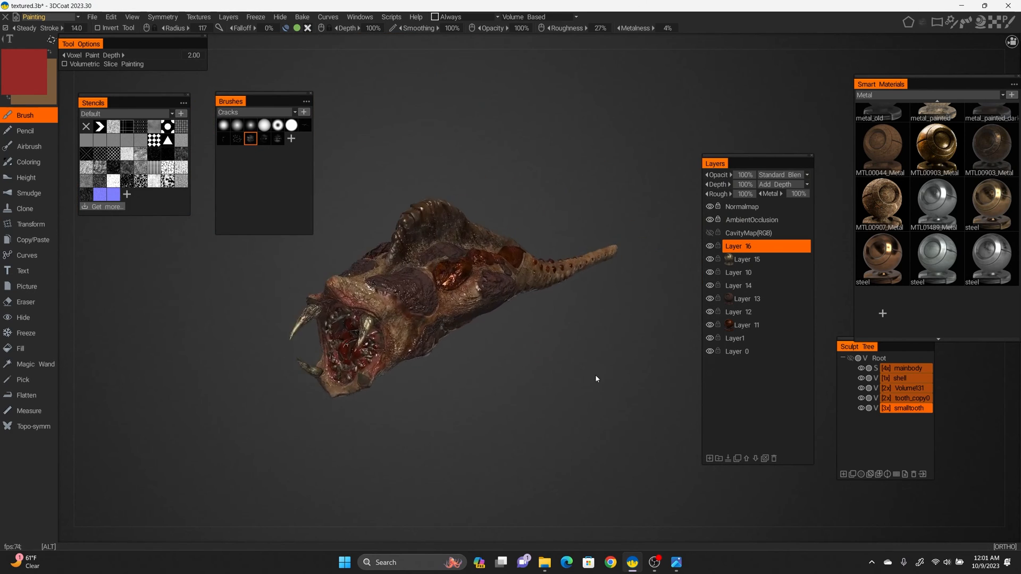
alt+drag(595, 374, 503, 345)
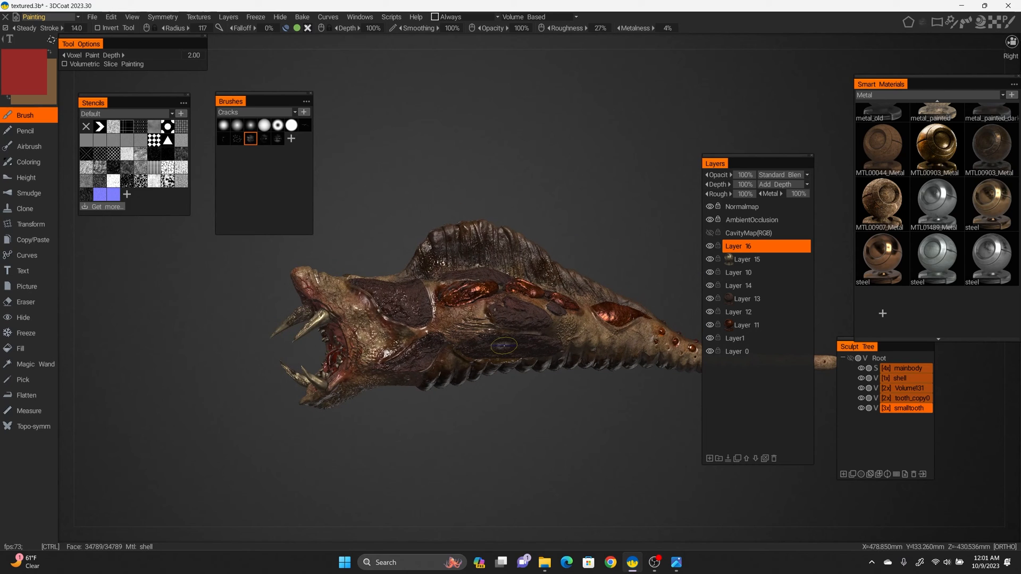
Save the textured project and inspect the creature from several angles in the Render room
key(ctrl+s)
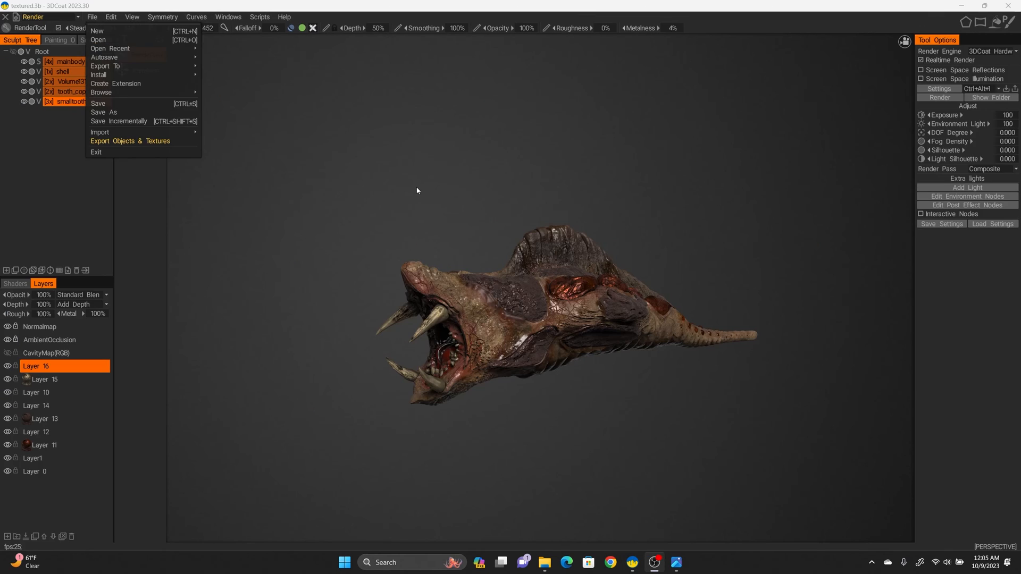
drag(442, 186, 467, 184)
drag(557, 202, 486, 180)
drag(389, 180, 572, 214)
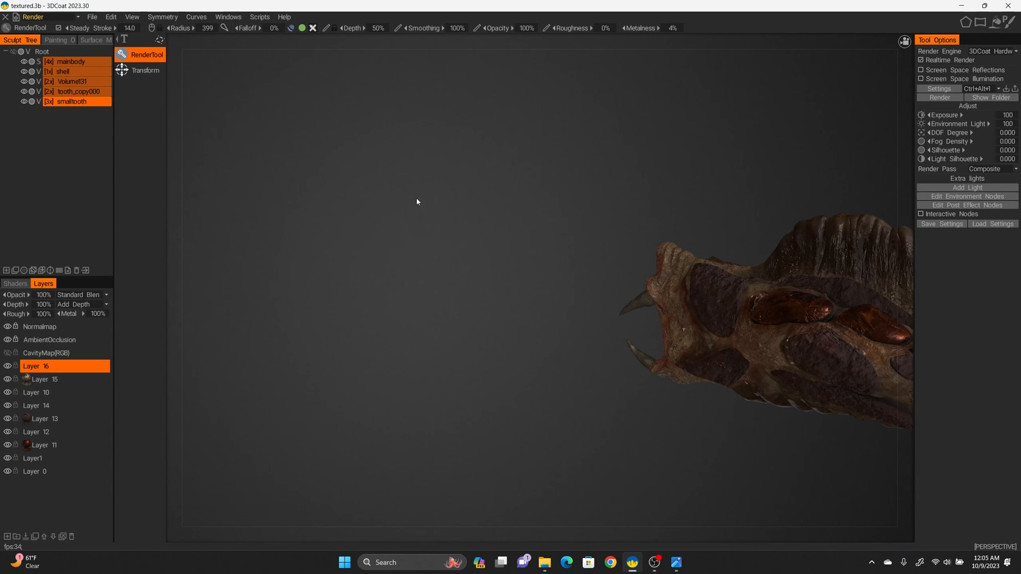
drag(417, 202, 492, 212)
drag(553, 215, 471, 199)
Set up an objects and textures export with output mesh D:\projects\Alienleech\leech.fbx and texture path D:\projects\Alienleech\textures
click(76, 18)
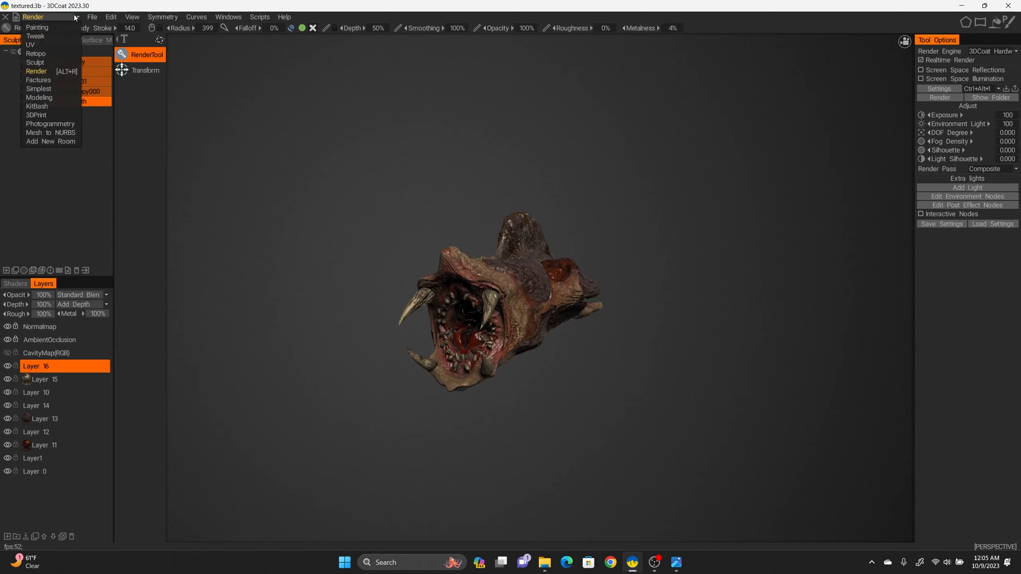
click(96, 20)
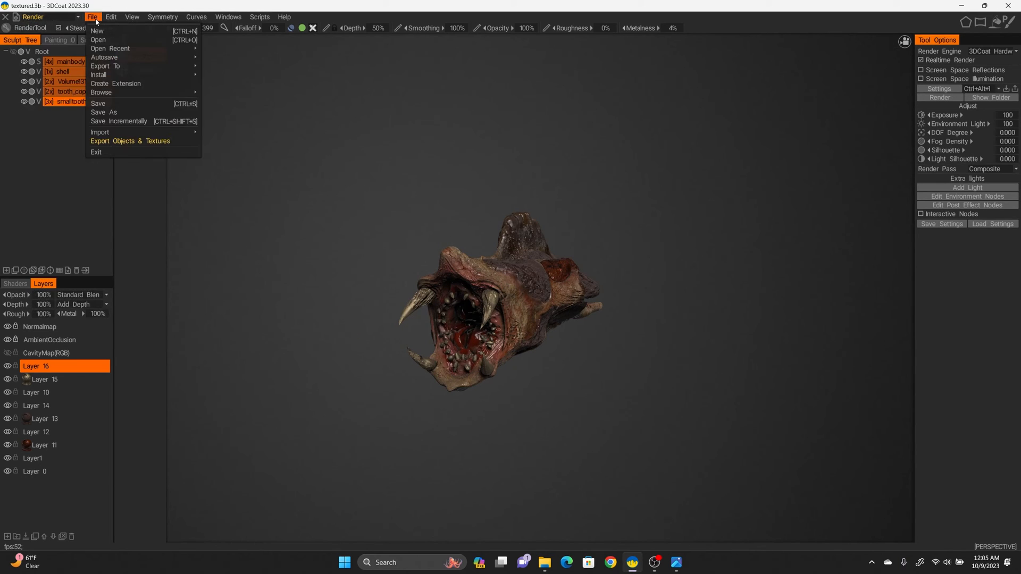
click(132, 143)
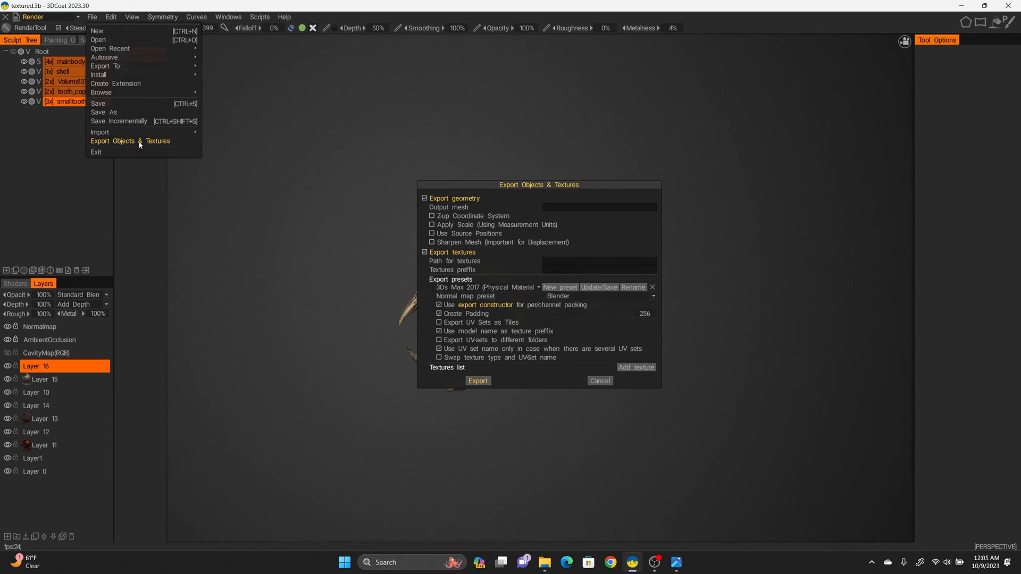
click(557, 207)
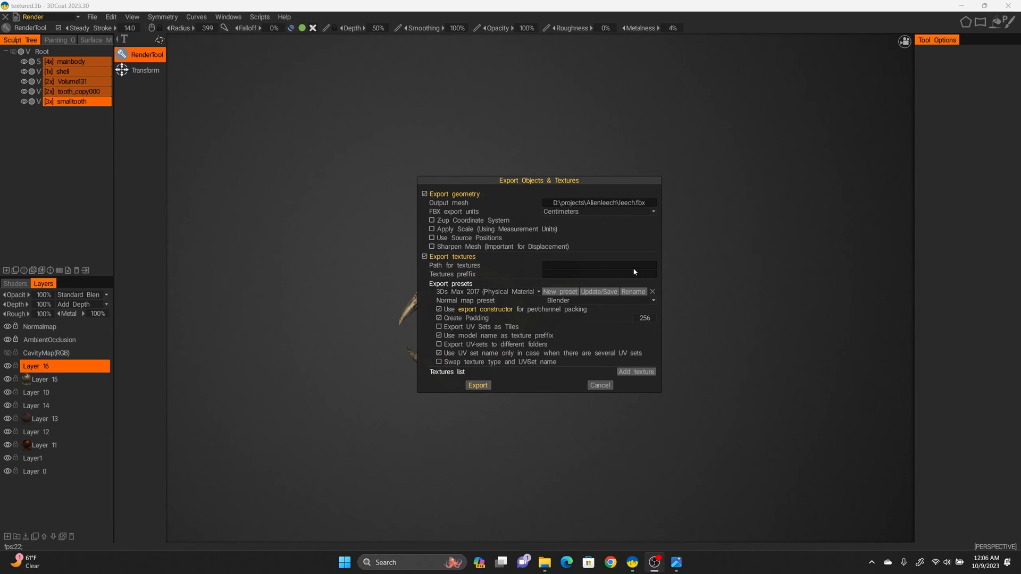
click(604, 269)
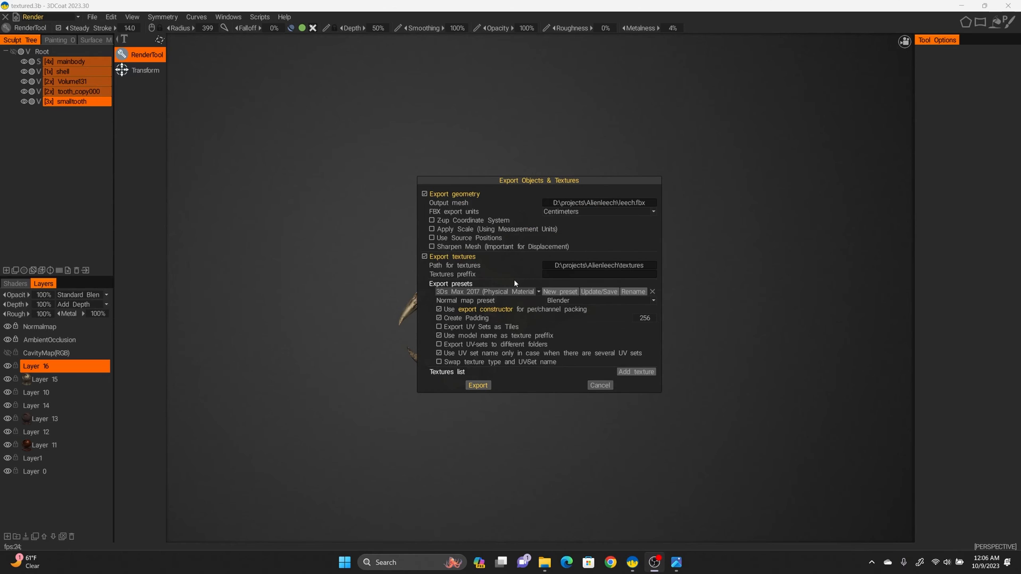
Choose the Blender Cycles export preset and remove the displacement and emissive maps from the textures list
click(477, 293)
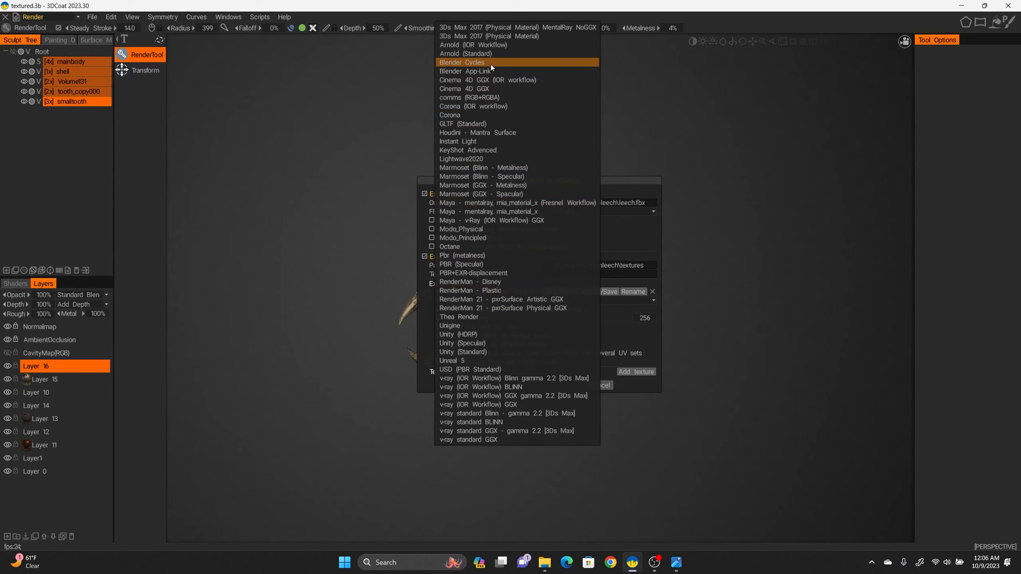
click(490, 63)
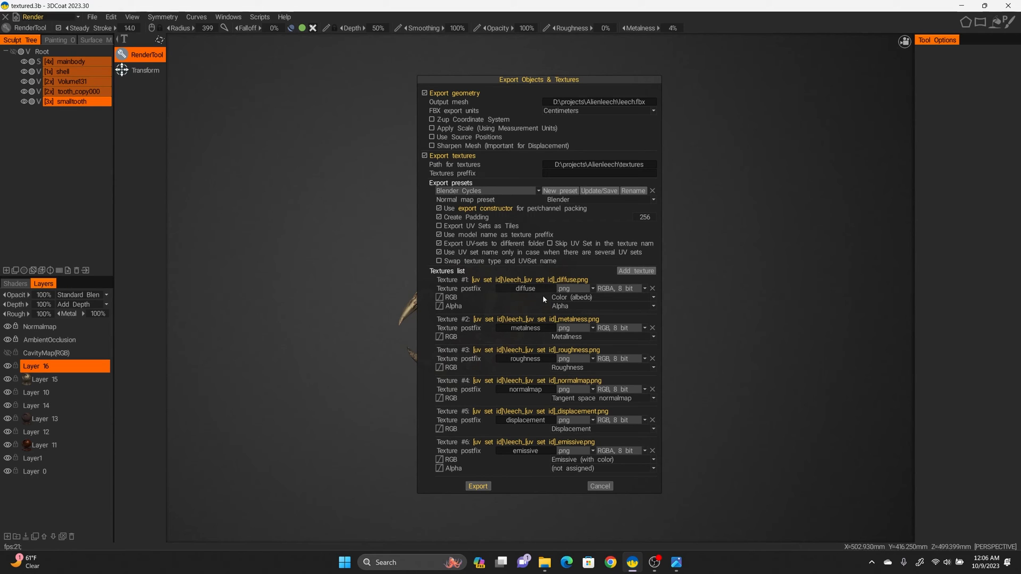
click(652, 421)
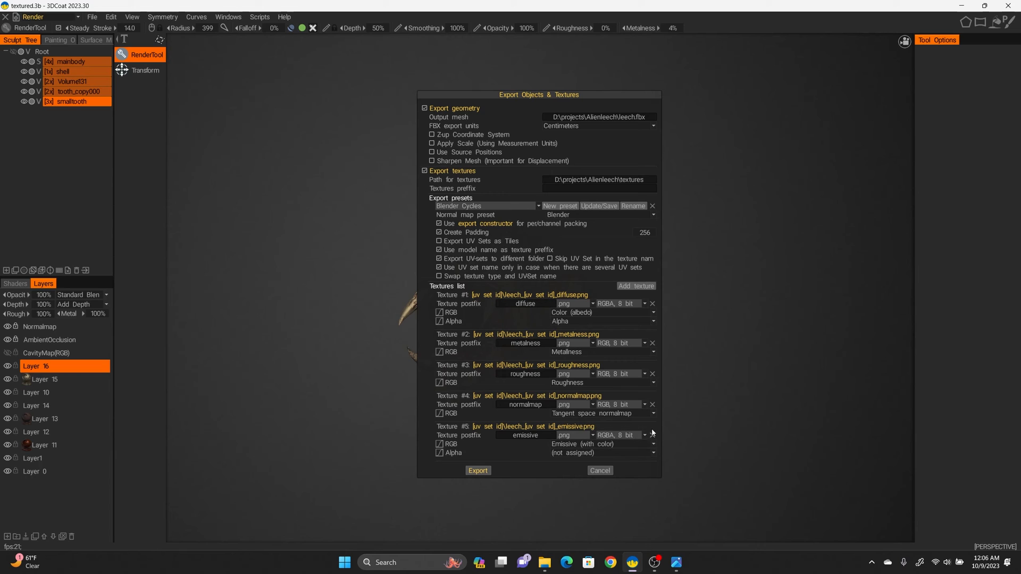
click(652, 435)
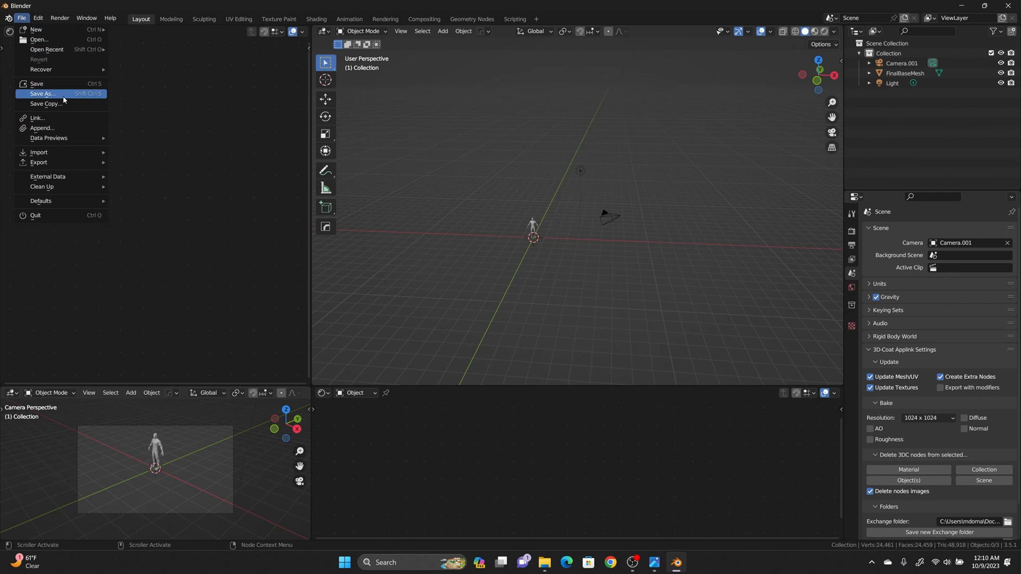
Switch to Blender and import the exported leech.fbx from the D: drive
mouse_move(82, 158)
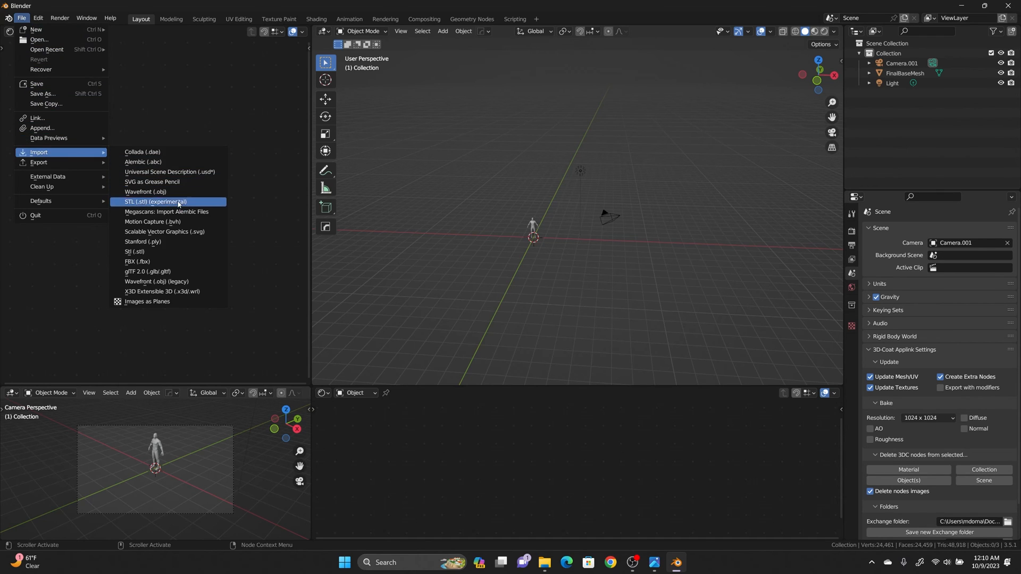
click(163, 265)
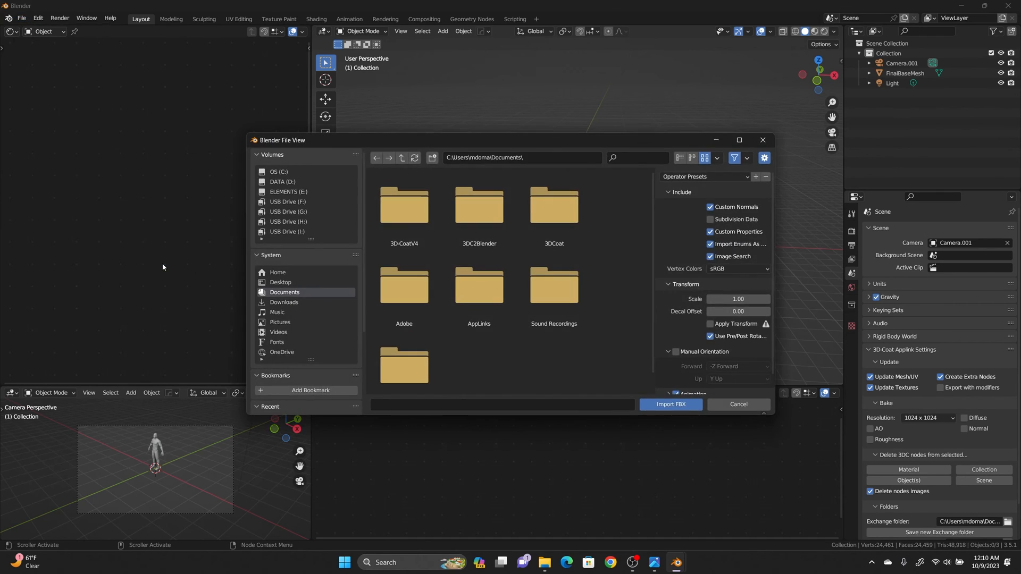
click(289, 183)
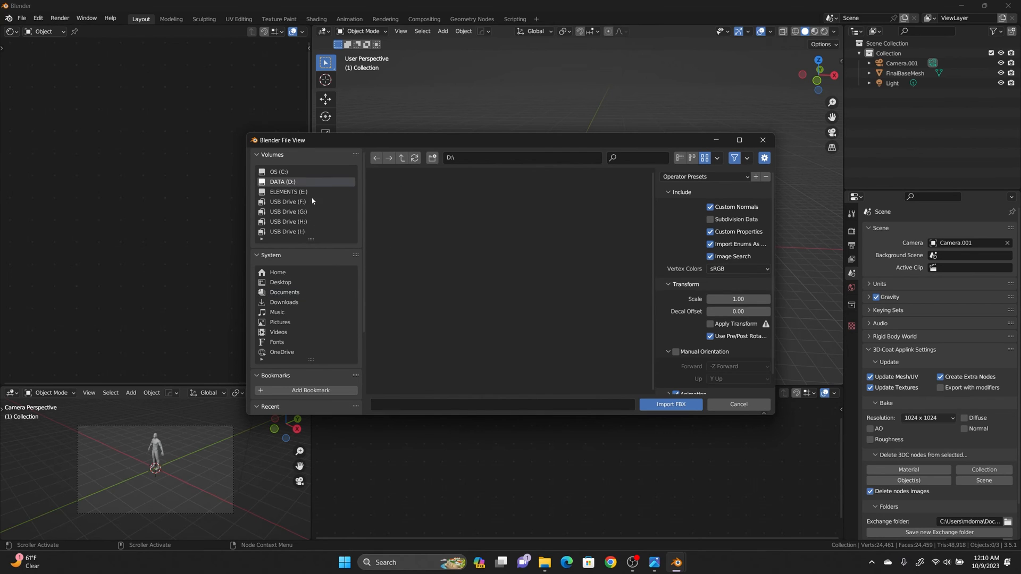
scroll(505, 293, down, 2)
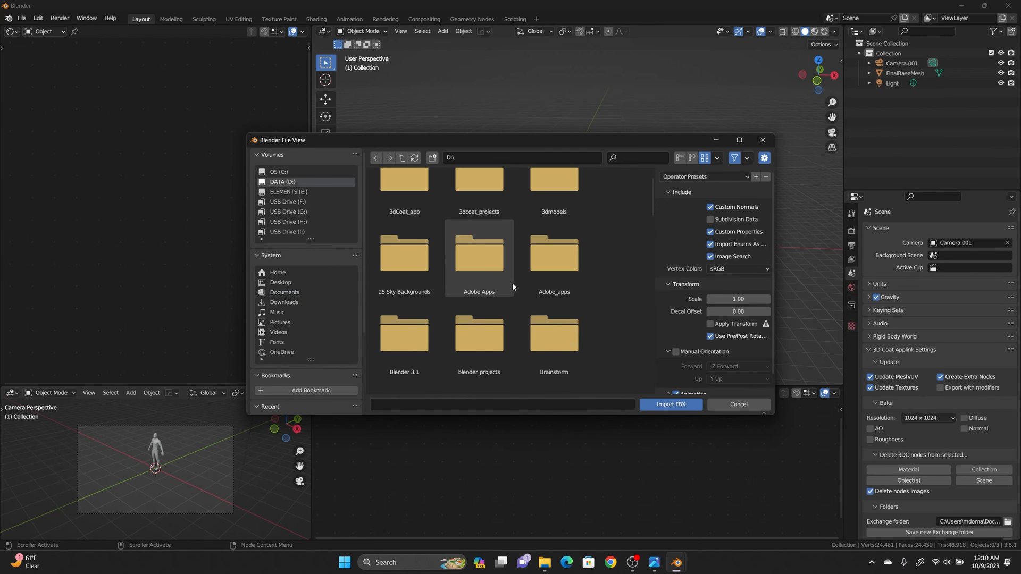
scroll(508, 287, down, 5)
scroll(506, 268, down, 5)
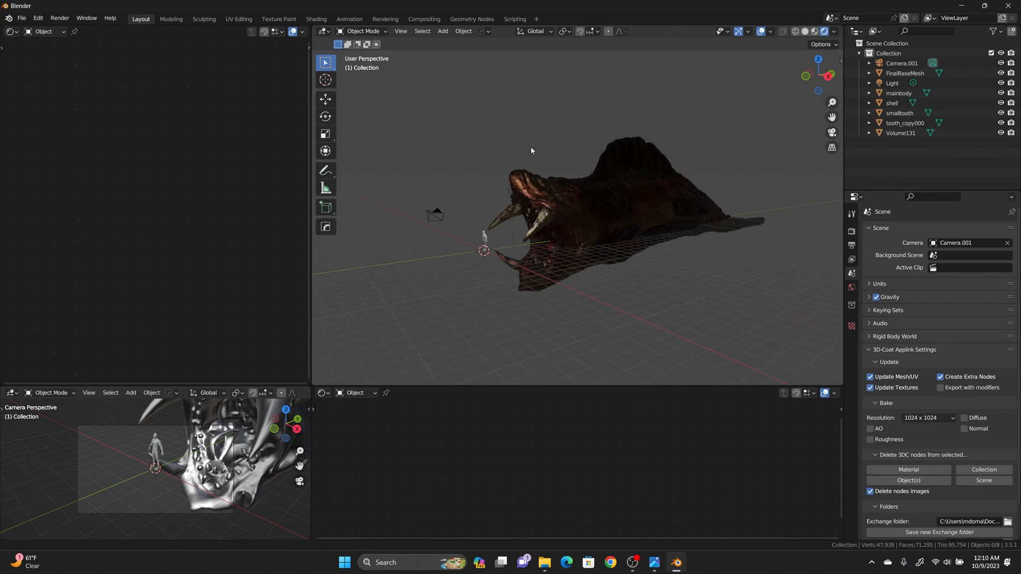
Select all five creature meshes, show the viewport in solid shading and scale them down close to the human figure's size
middle_drag(564, 162, 537, 167)
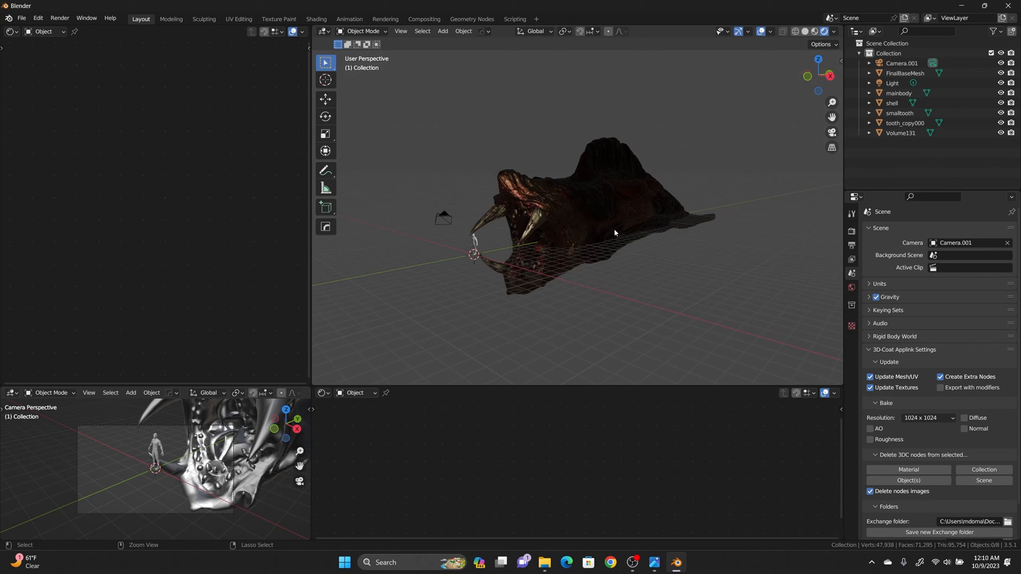
click(585, 197)
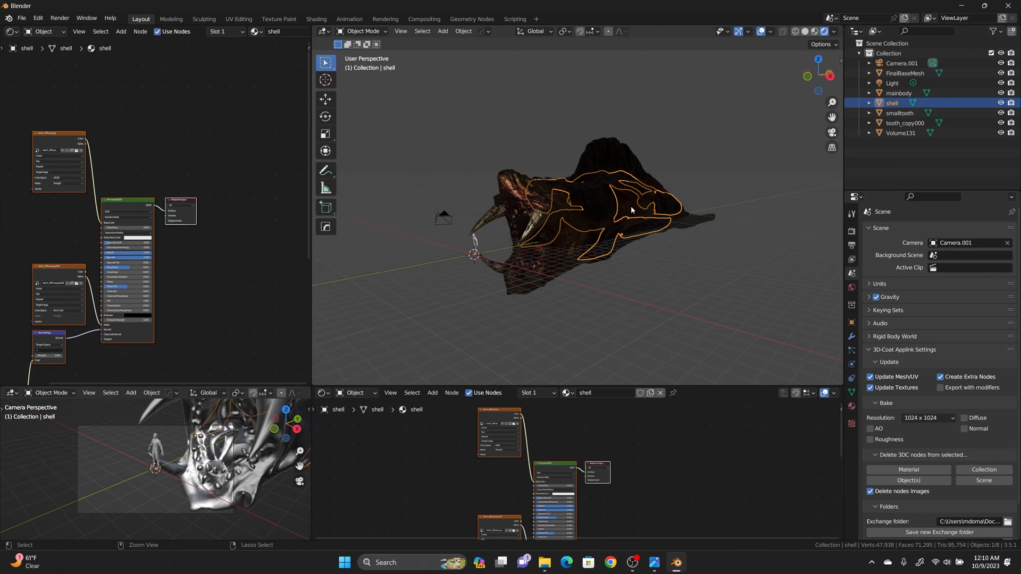
key(ctrl+z)
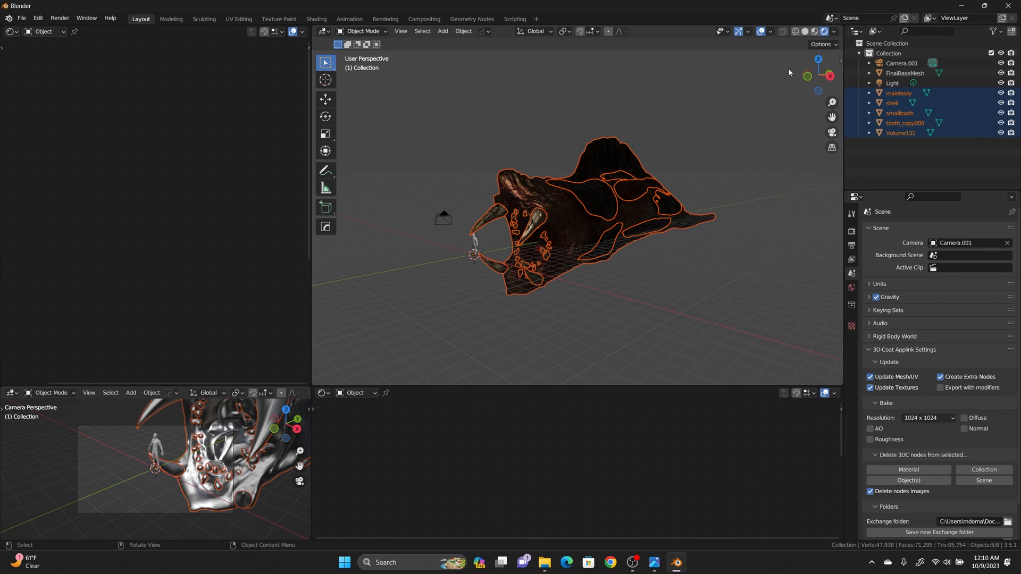
click(805, 31)
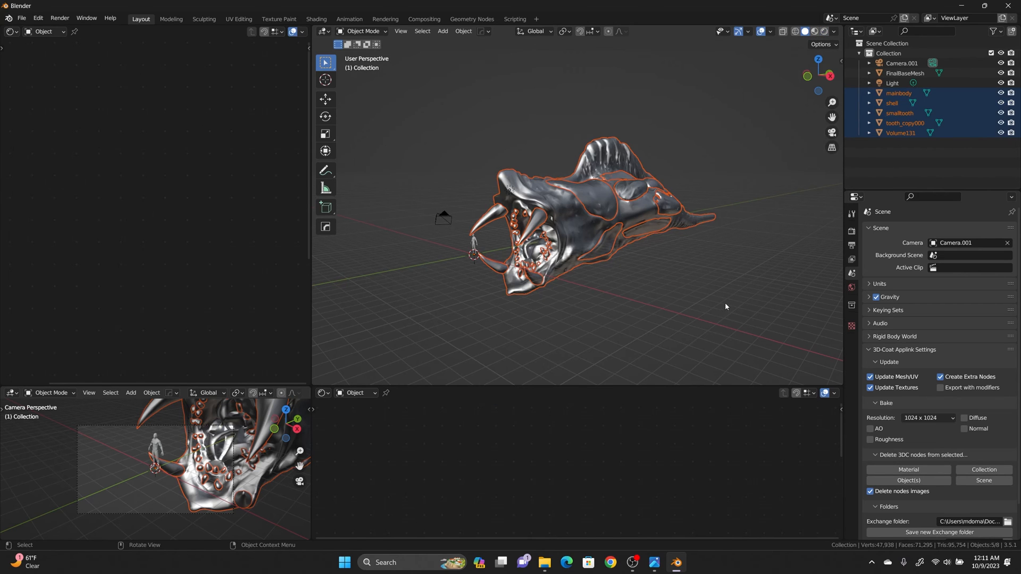
key(s)
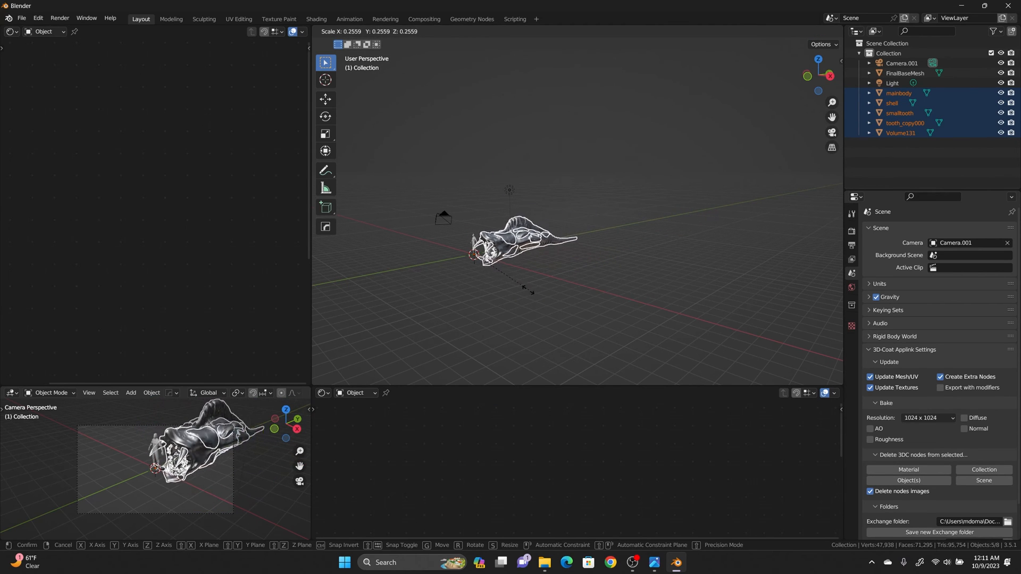
click(495, 287)
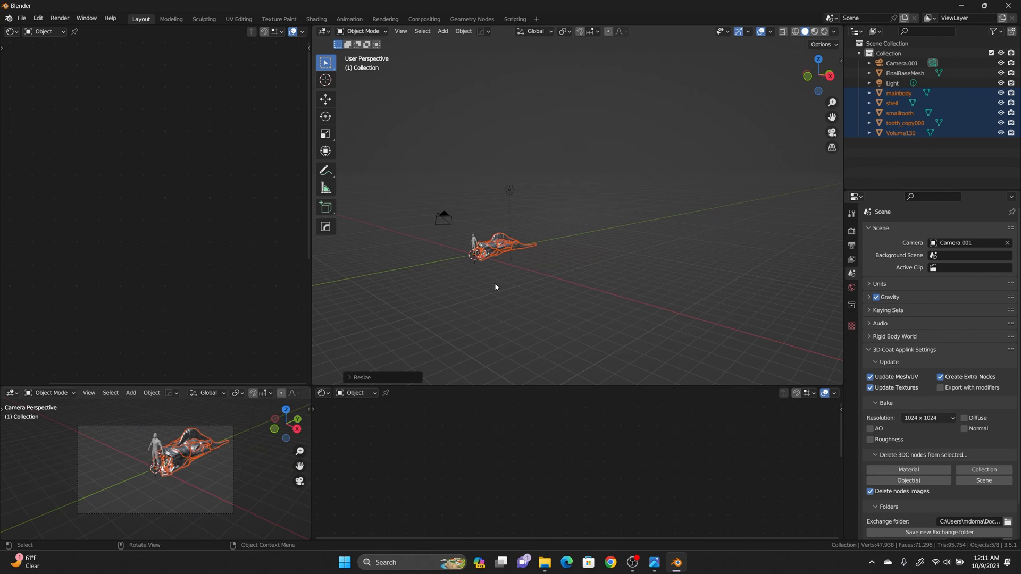
Raise the creature meshes about 0.63 m in the side view so they rest on the ground behind the human figure
scroll(494, 283, up, 3)
middle_drag(491, 240, 531, 317)
shift+middle_drag(523, 274, 631, 227)
scroll(622, 246, up, 4)
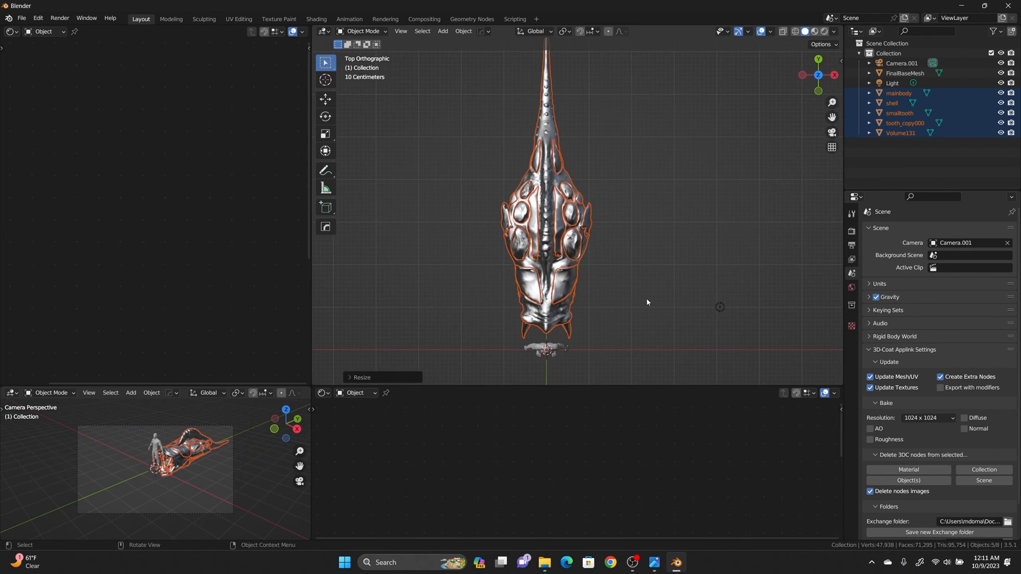
alt+middle_drag(647, 301, 591, 189)
key(g)
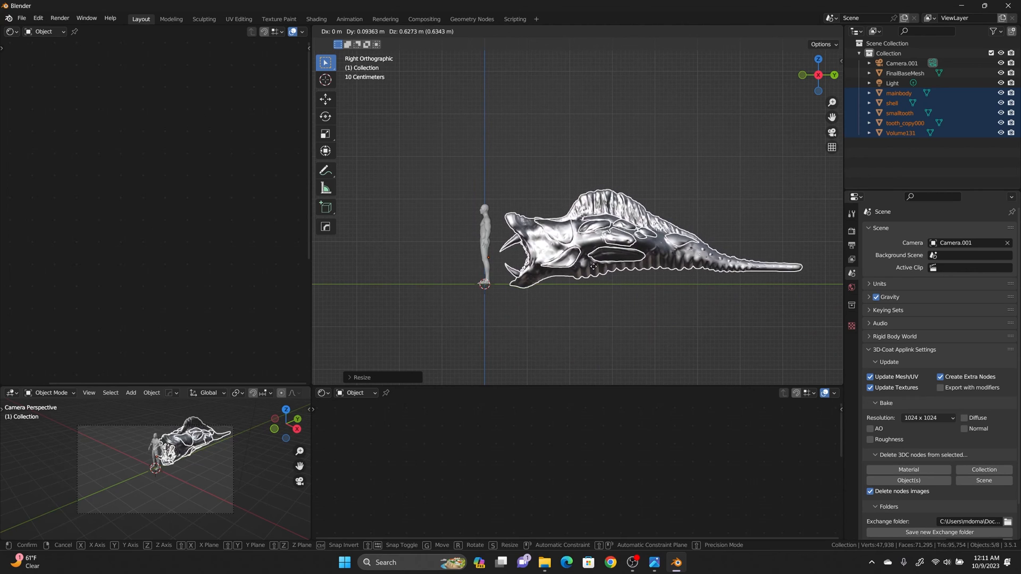
click(594, 263)
mouse_move(500, 197)
middle_down()
mouse_move(604, 205)
mouse_move(609, 188)
mouse_move(487, 204)
middle_up()
Remove the imported materials from the shell, main body, pod and large tusk meshes
click(578, 226)
click(851, 406)
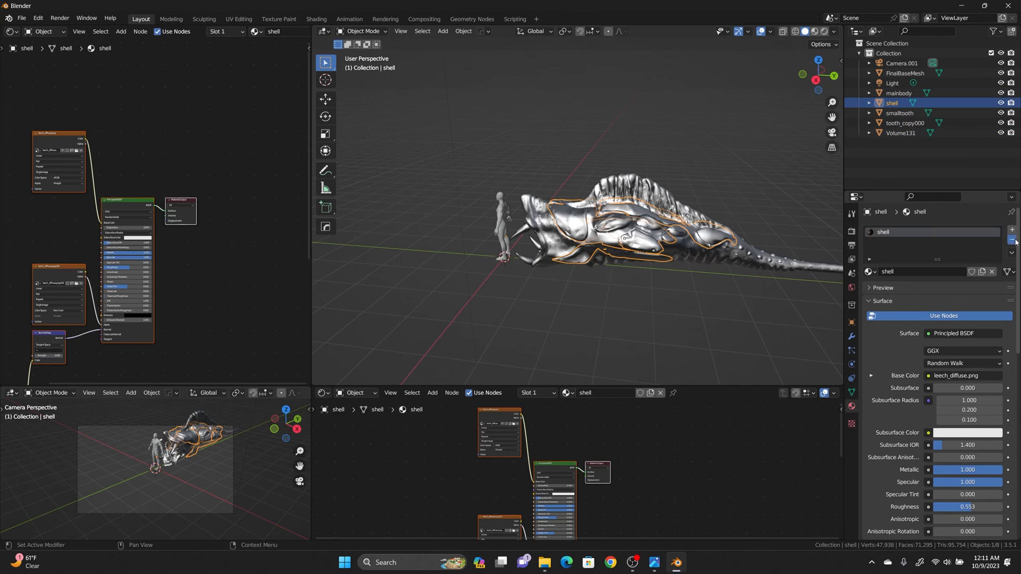
click(1012, 241)
click(636, 194)
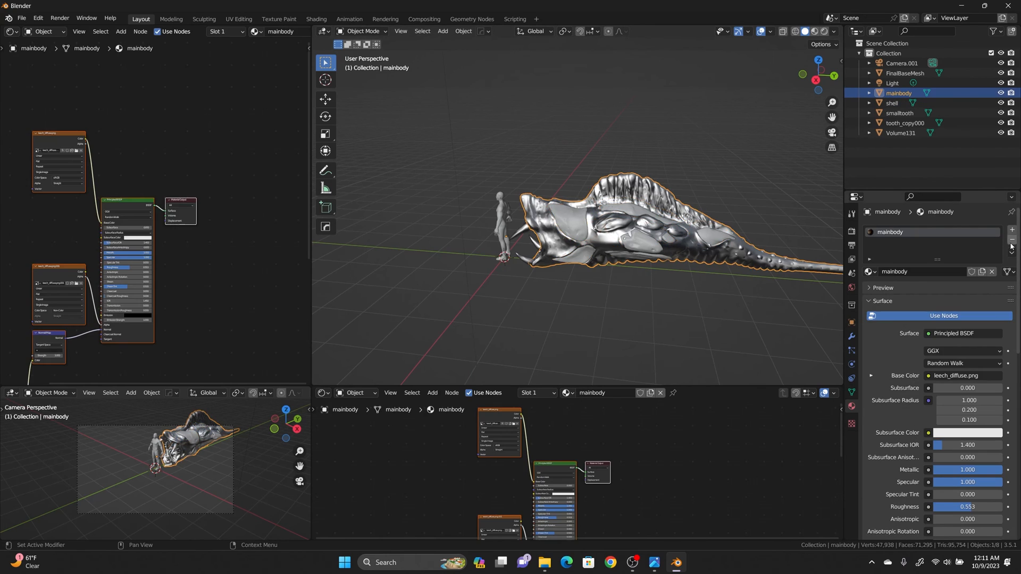
click(1011, 240)
click(648, 225)
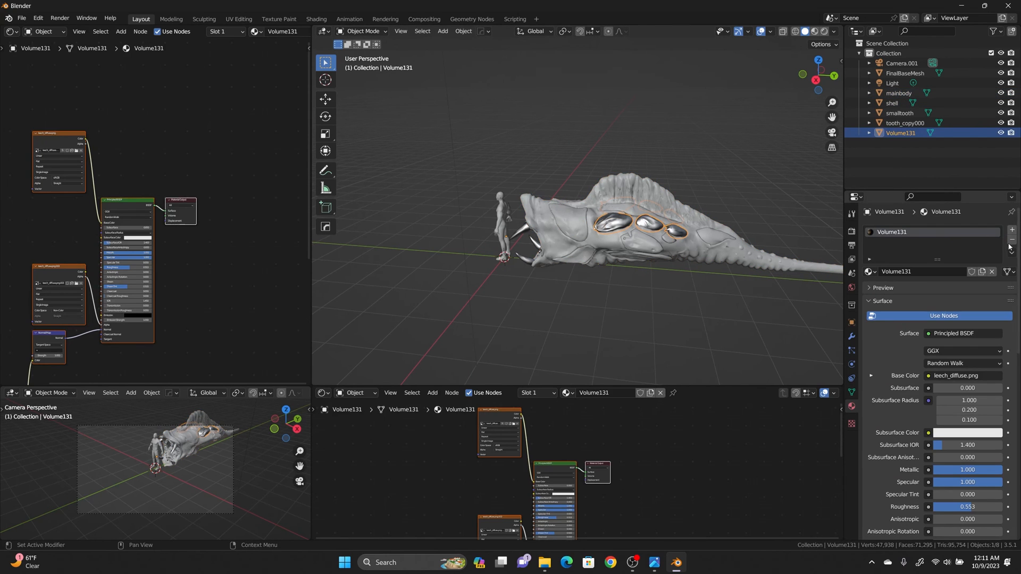
click(1011, 241)
click(523, 235)
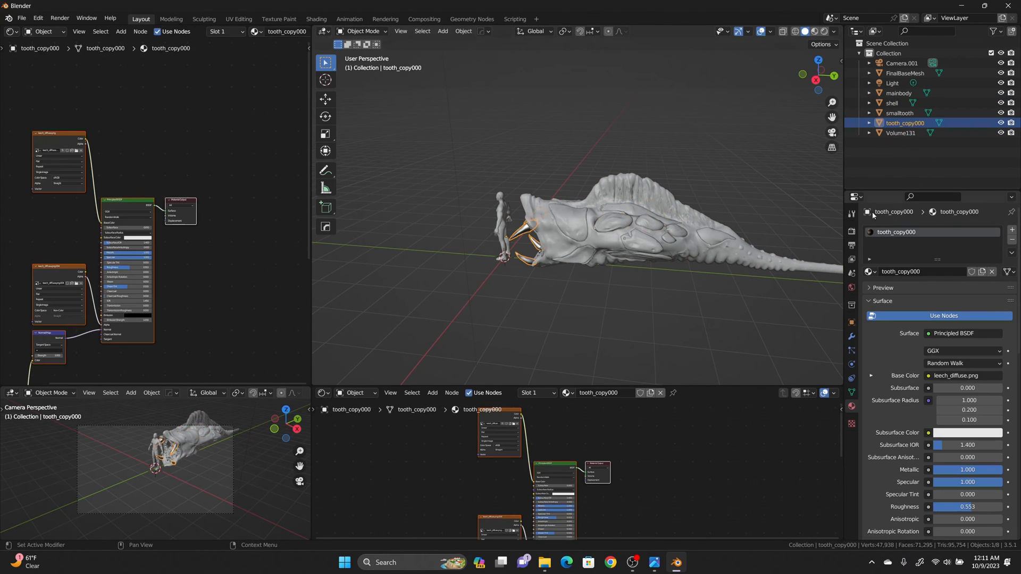
click(1011, 241)
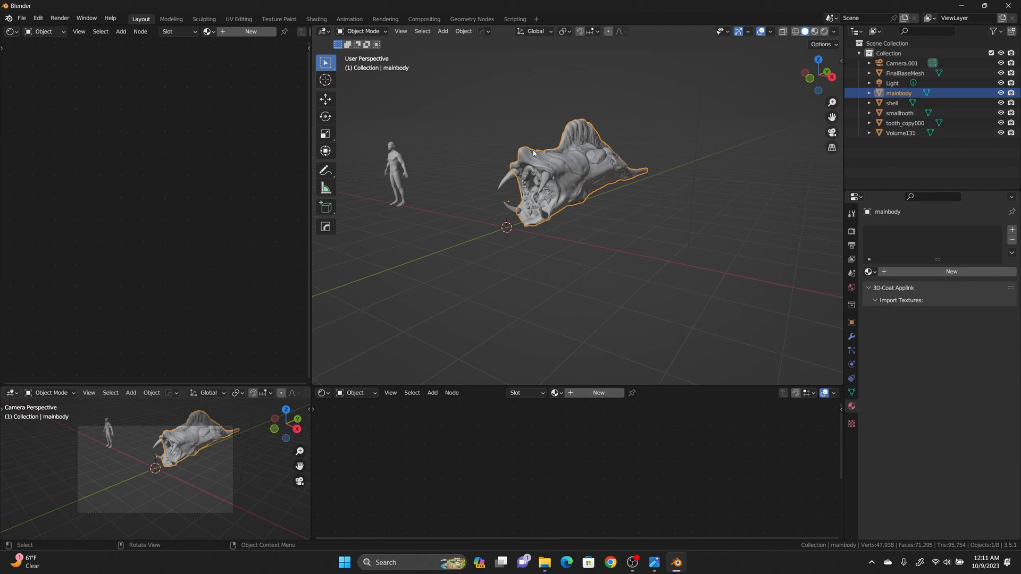
Join the creature's five meshes into the mainbody object and give it a new material
drag(498, 107, 653, 237)
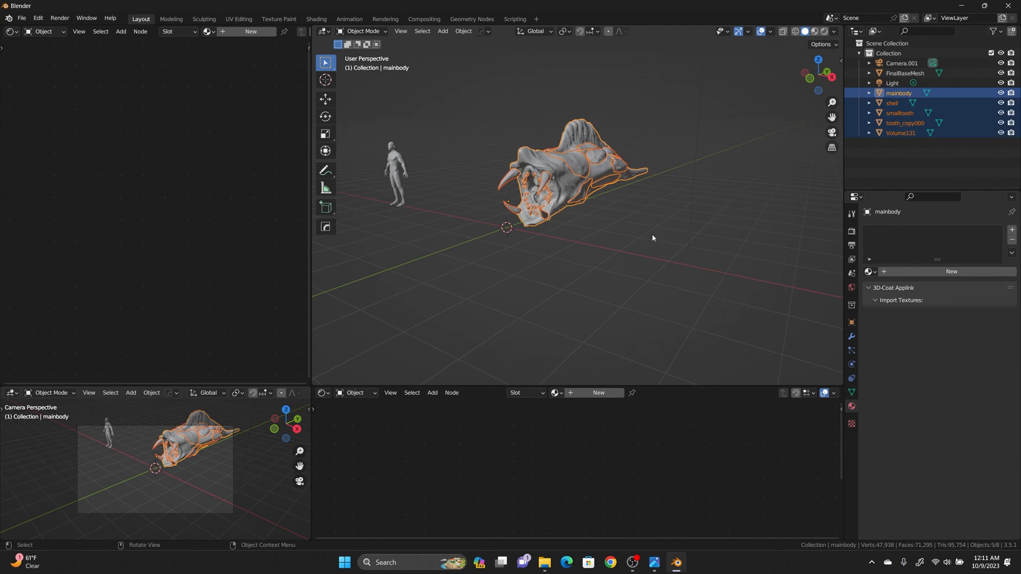
key(ctrl+j)
scroll(629, 273, up, 2)
click(236, 32)
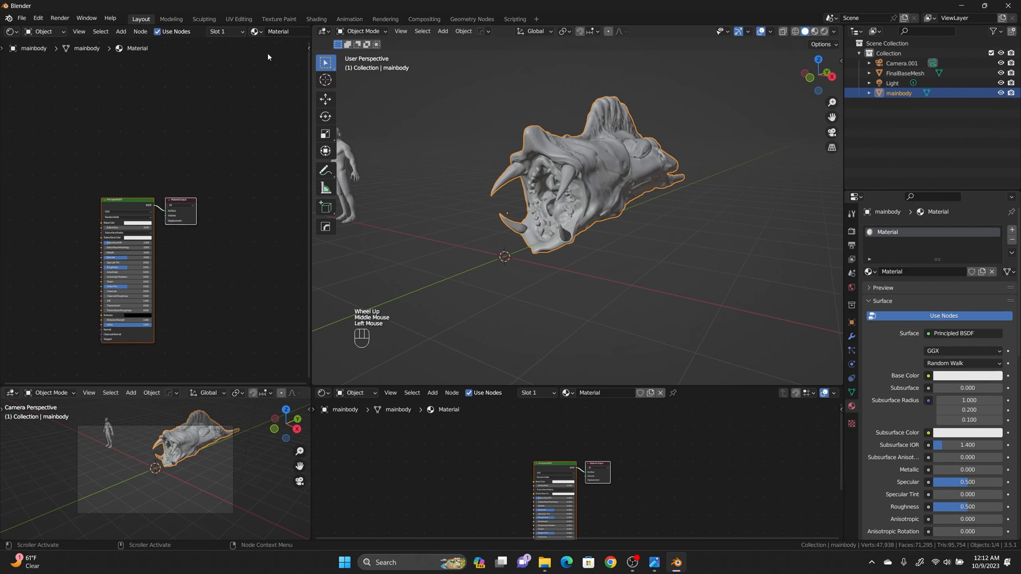
middle_drag(197, 258, 236, 226)
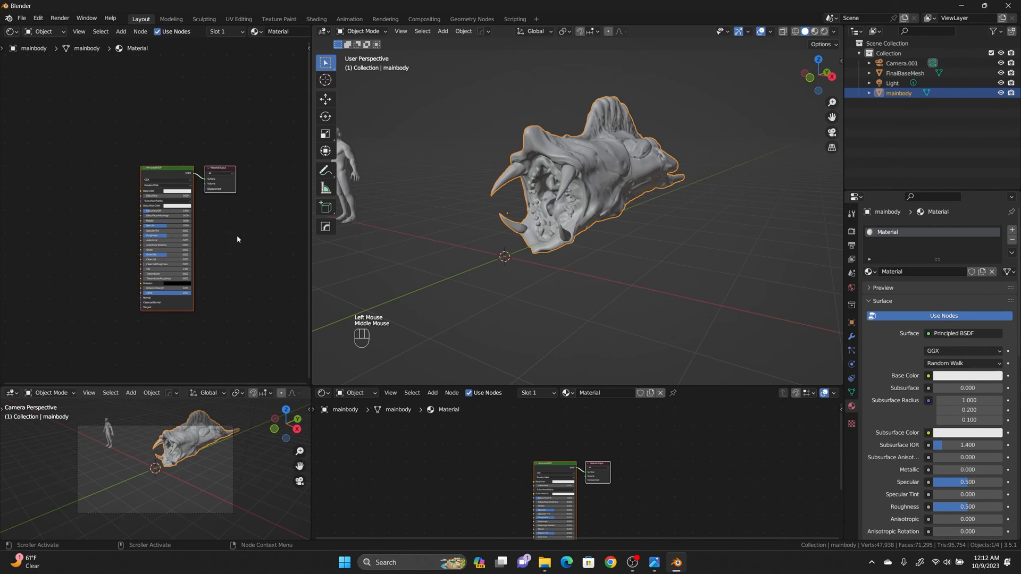
scroll(248, 223, up, 1)
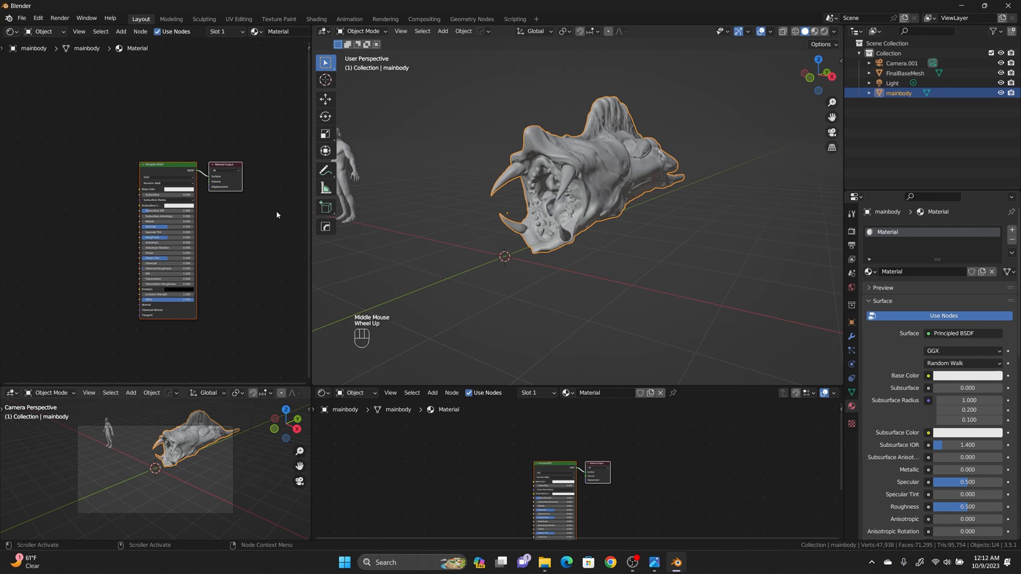
scroll(249, 223, up, 1)
middle_drag(249, 223, 241, 225)
Add the leech_diffuse.png and leech_metalness.png textures to the material and link metalness to the Principled BSDF's Metallic input
click(544, 562)
drag(441, 158, 137, 168)
click(544, 562)
drag(496, 158, 14, 181)
drag(70, 188, 134, 235)
Add the leech_normalmap.png and leech_roughness.png textures and link the roughness map to the Principled BSDF's Roughness input
click(545, 562)
drag(552, 160, 83, 338)
click(544, 562)
drag(606, 158, 7, 275)
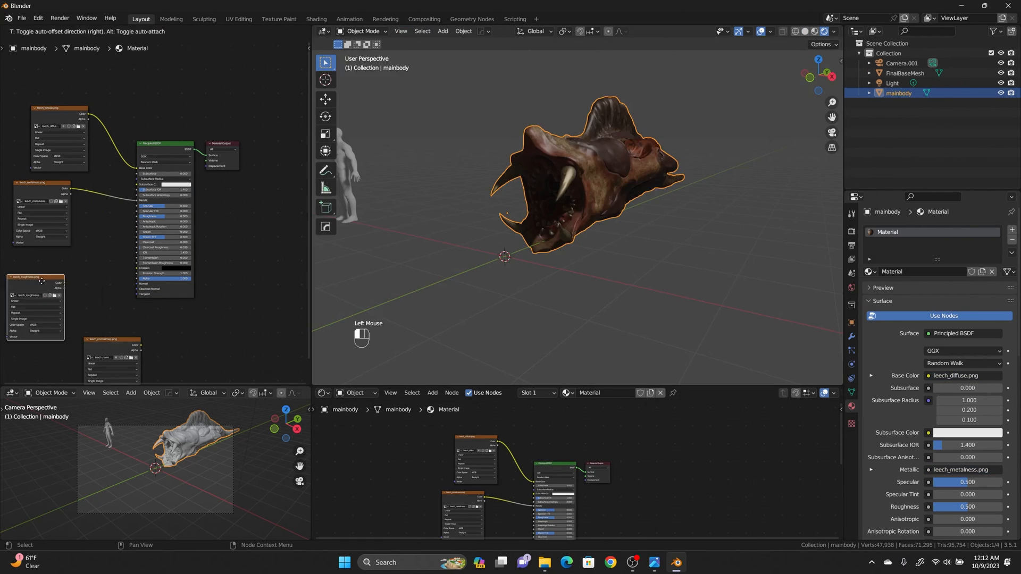
middle_drag(101, 266, 191, 224)
drag(155, 233, 226, 173)
drag(125, 226, 67, 226)
Add a Normal Map node and link the normal texture through it to the Principled BSDF's Normal input
key(shift+a)
click(266, 326)
drag(205, 285, 168, 274)
drag(153, 305, 166, 303)
drag(202, 279, 227, 241)
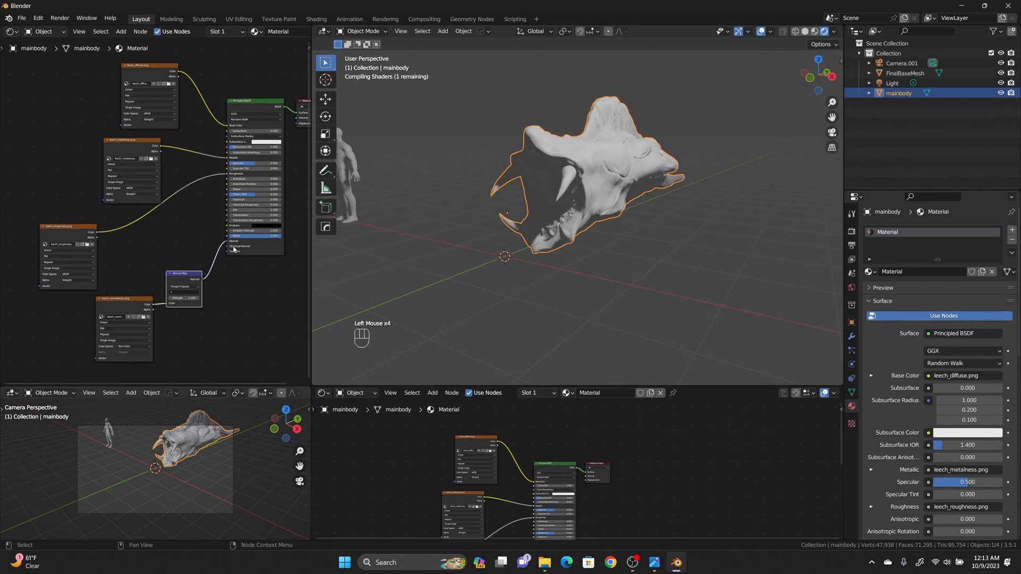
Point the Easy HDRI add-on to the HDRI image folder inside D:\blender_projects\
middle_drag(681, 245, 707, 261)
key(n)
click(837, 371)
click(820, 73)
click(289, 184)
double_click(554, 287)
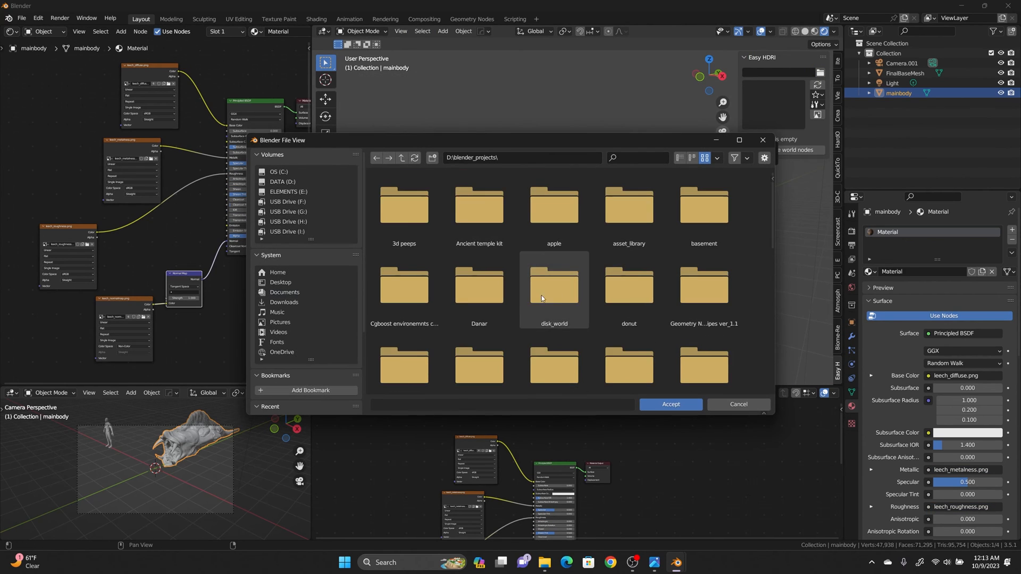
double_click(555, 287)
click(671, 404)
Load belfast_farmhouse_4k.exr as the world environment and set its background display to Solid
click(786, 174)
click(787, 155)
scroll(691, 244, down, 3)
scroll(691, 244, up, 4)
click(787, 290)
click(783, 305)
middle_drag(638, 266, 578, 287)
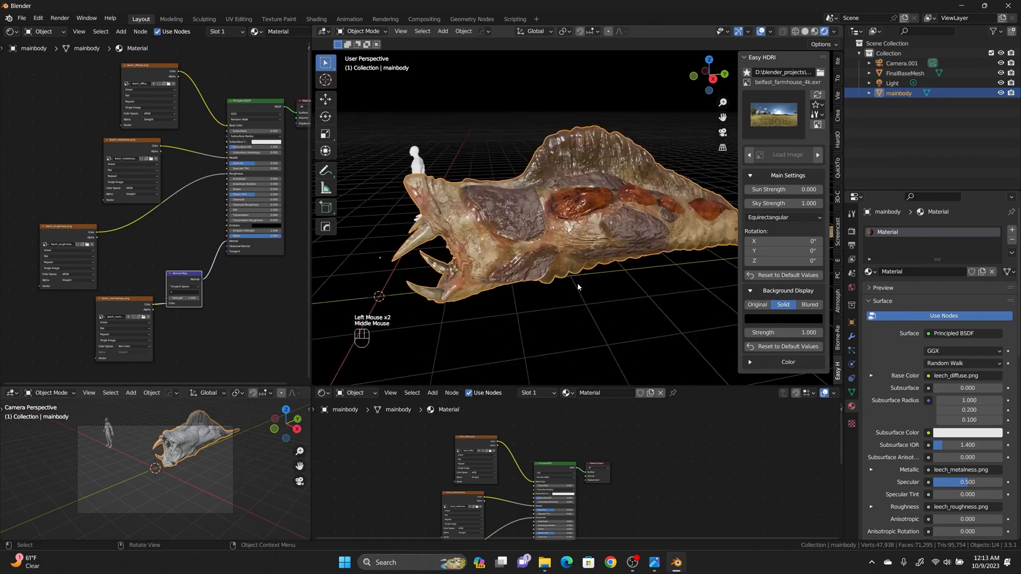
Delete the scene's light and switch the environment image to drachenfels_cellar_4k.exr
scroll(578, 266, down, 5)
click(560, 175)
key(Delete)
click(774, 115)
click(476, 227)
click(779, 120)
middle_drag(646, 165, 619, 160)
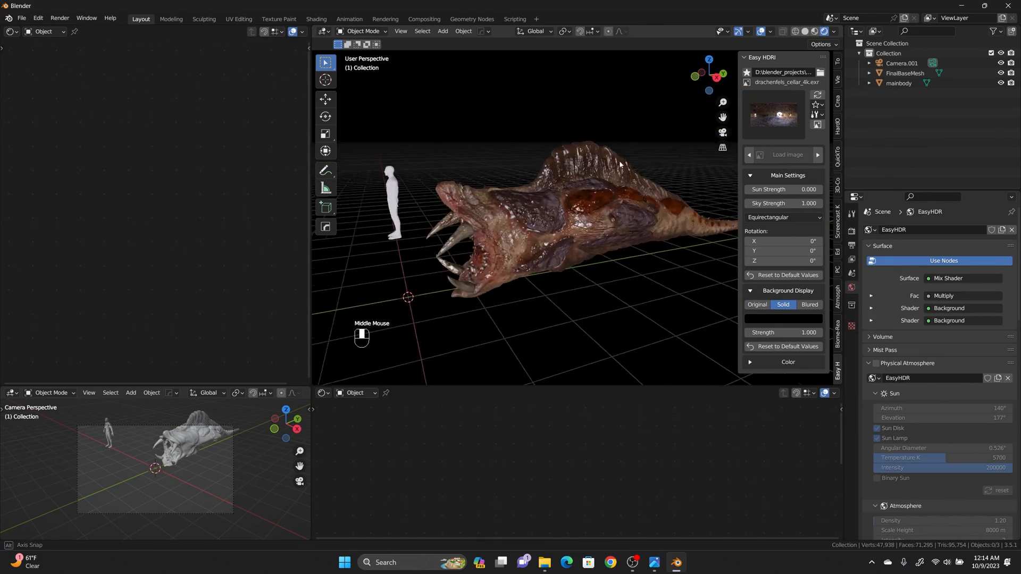
Set the scene's render engine to Cycles
click(851, 231)
click(876, 298)
click(877, 312)
click(876, 355)
click(968, 229)
click(956, 262)
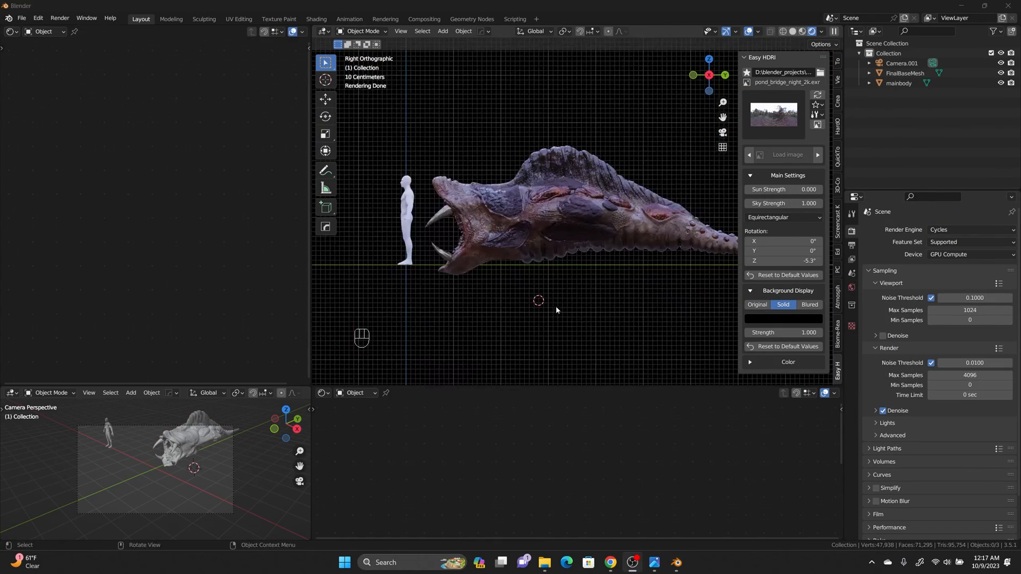
Move the human reference figure farther away from the front of the creature's mouth in the side view
middle_drag(556, 305, 554, 320)
key(KP_3)
scroll(554, 320, down, 2)
click(458, 216)
key(g)
click(396, 218)
middle_drag(558, 260, 638, 265)
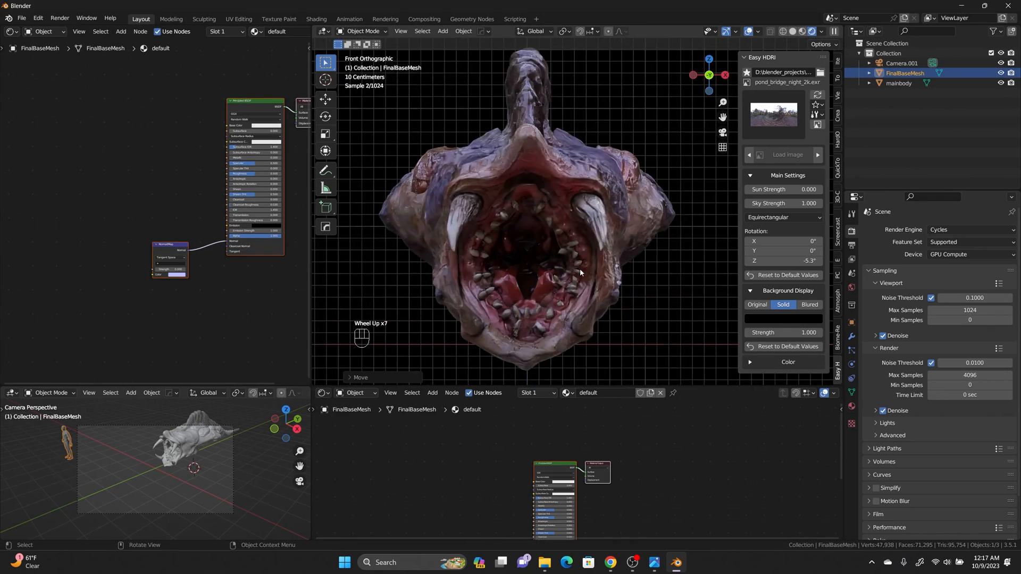
Set the main viewport to solid shading and the small viewport to a rendered side view framing the creature
click(579, 218)
scroll(580, 218, down, 7)
alt+middle_drag(563, 228, 608, 228)
key(z)
click(678, 228)
key(z)
click(176, 415)
key(shift+c)
alt+middle_drag(160, 473, 213, 473)
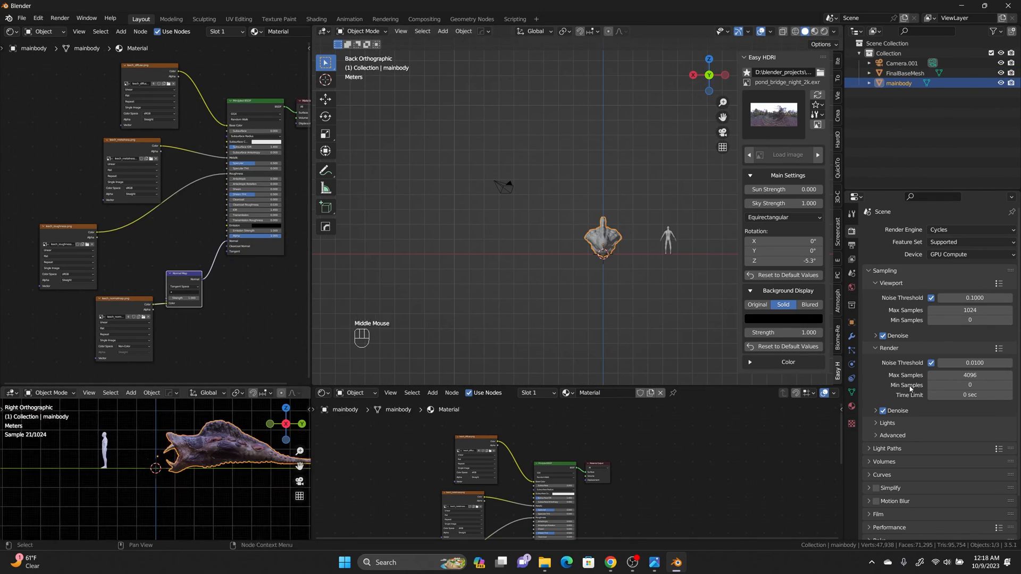
Look through the camera in the small viewport and open the camera's data settings
key(KP_0)
click(127, 513)
click(851, 364)
key(Return)
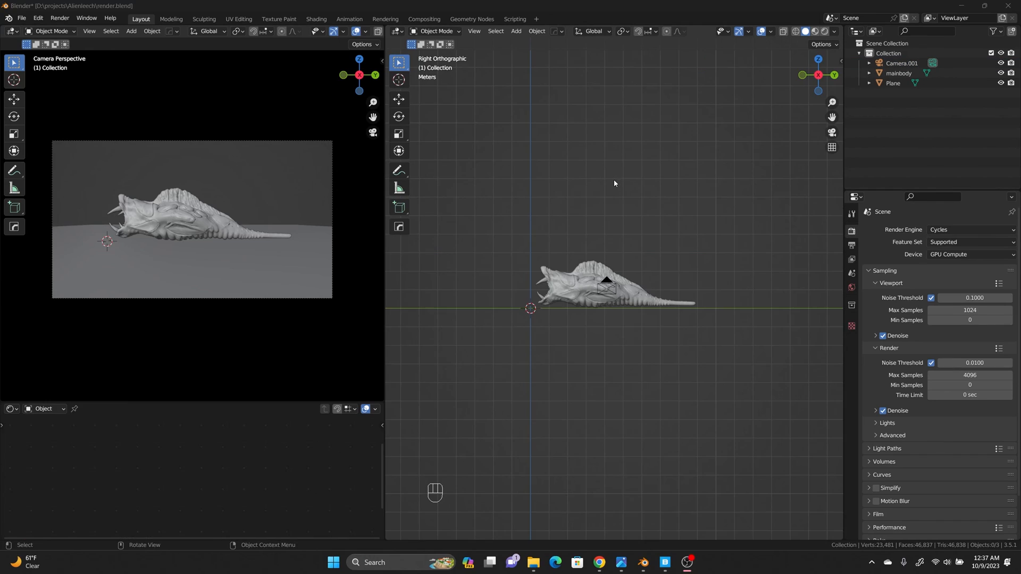
Add an empty at the origin and move it along the Y axis to about 3.55 m, beneath the creature's body
middle_drag(614, 180, 602, 190)
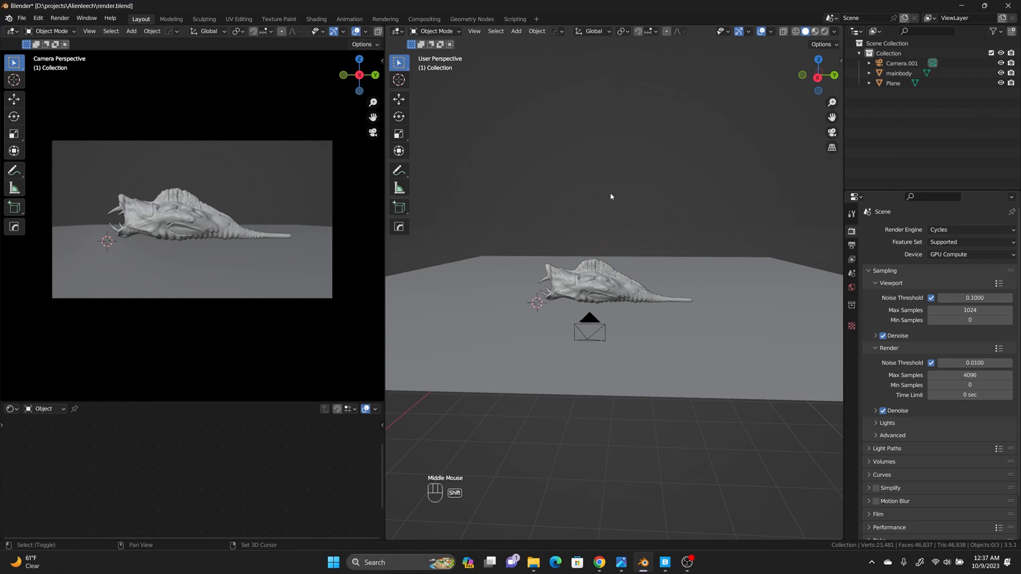
key(shift+a)
mouse_move(610, 195)
click(674, 196)
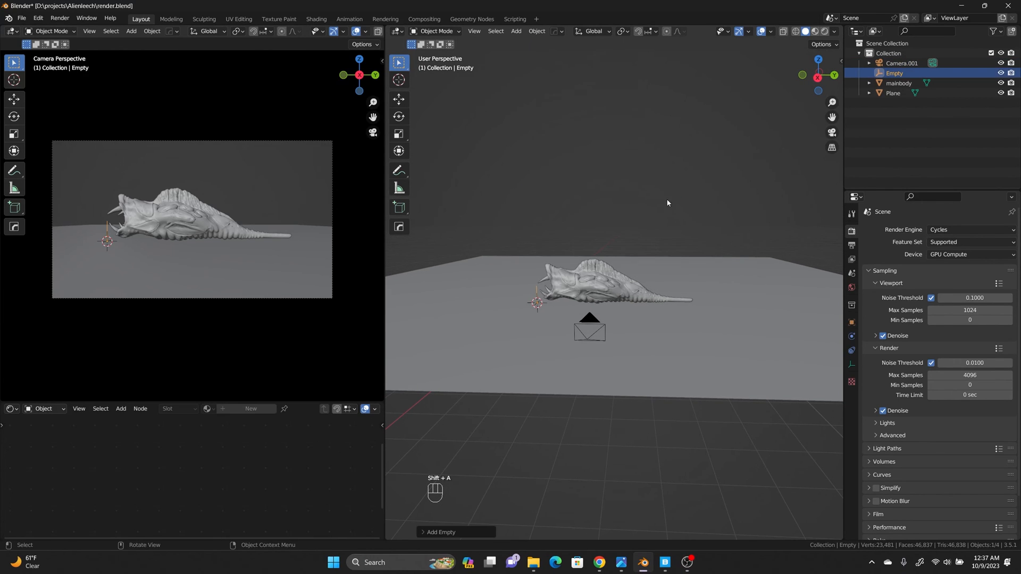
alt+middle_drag(608, 263, 527, 387)
key(g)
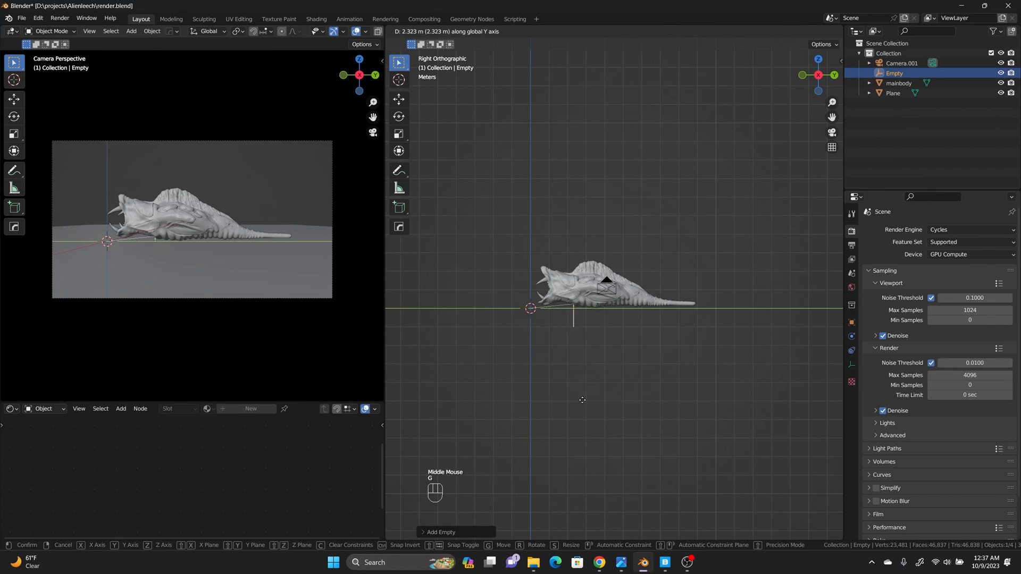
click(601, 402)
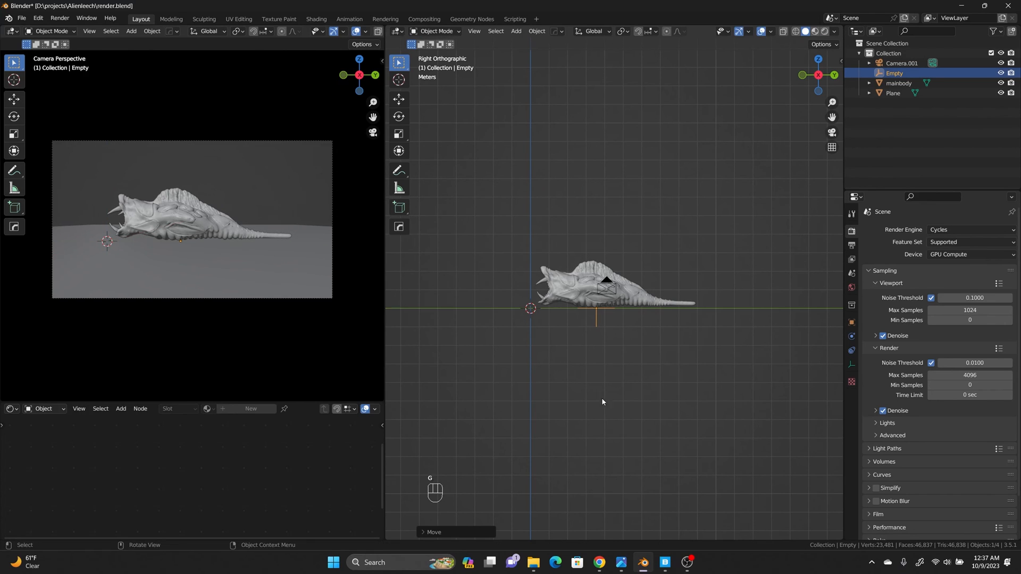
Enlarge the empty uniformly to a scale of about 2.58
key(s)
click(686, 416)
mouse_move(667, 345)
middle_down()
mouse_move(588, 376)
mouse_move(563, 352)
mouse_move(609, 366)
mouse_move(665, 351)
middle_up()
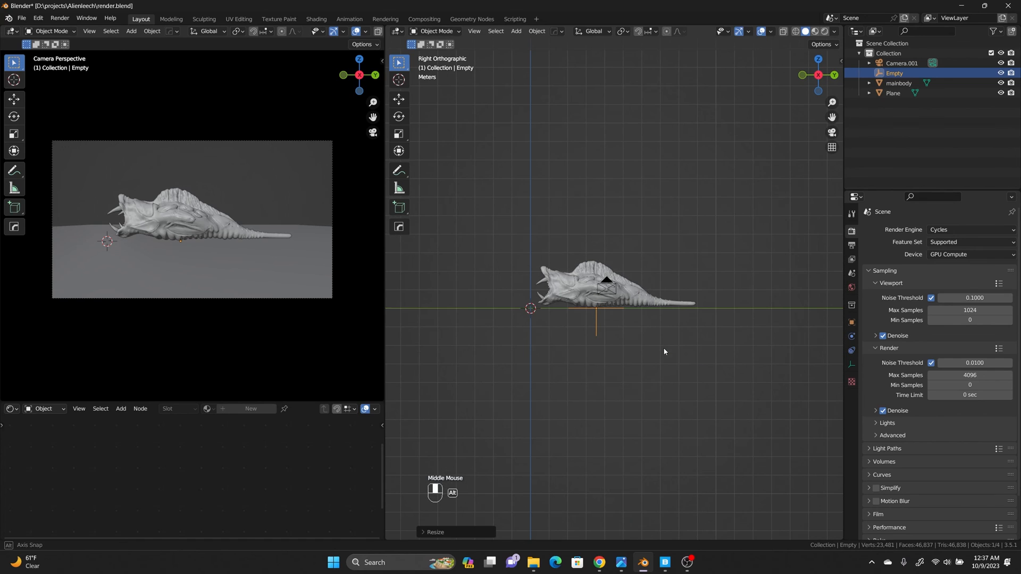
key(s)
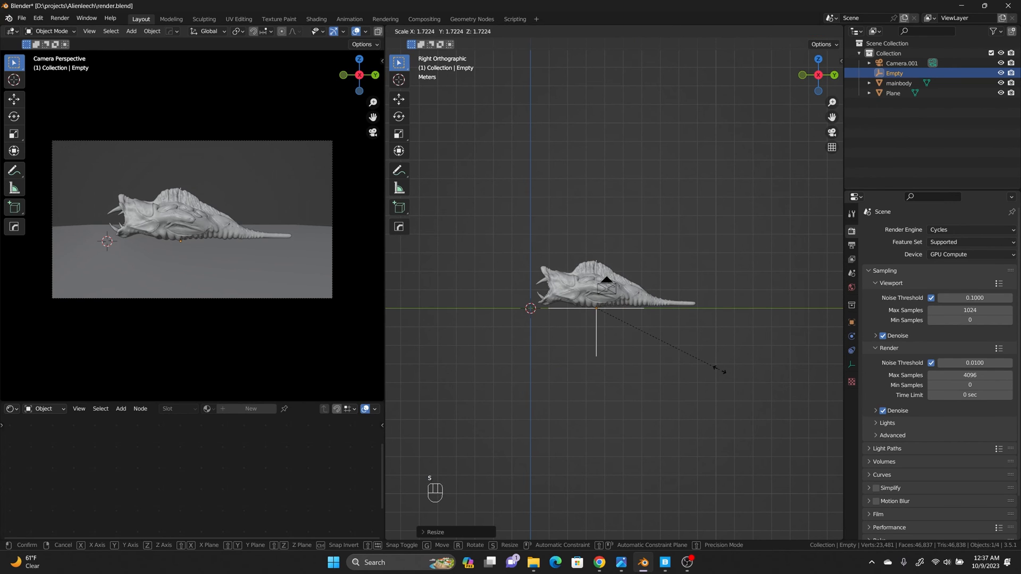
click(720, 369)
click(674, 376)
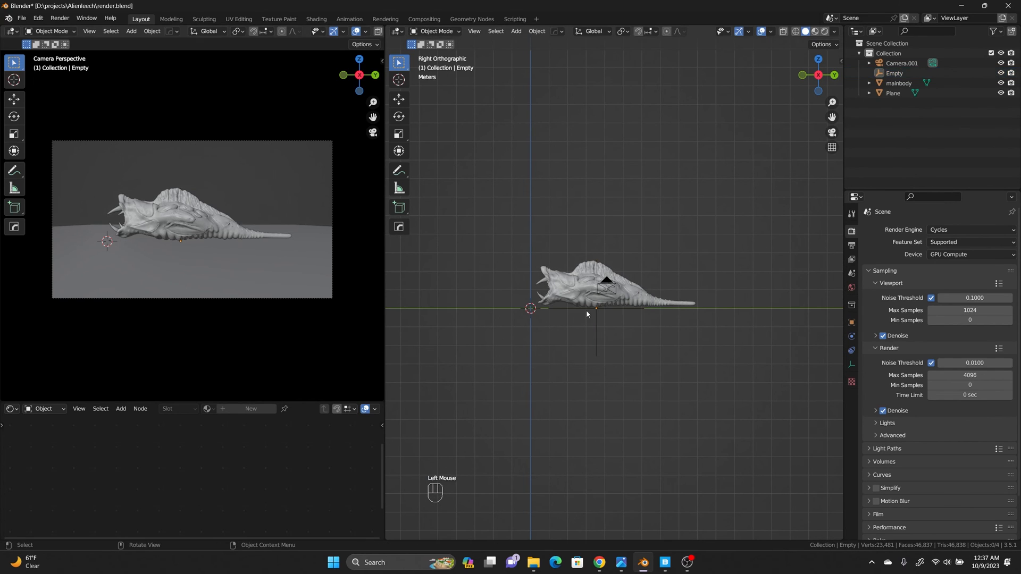
middle_drag(588, 313, 605, 331)
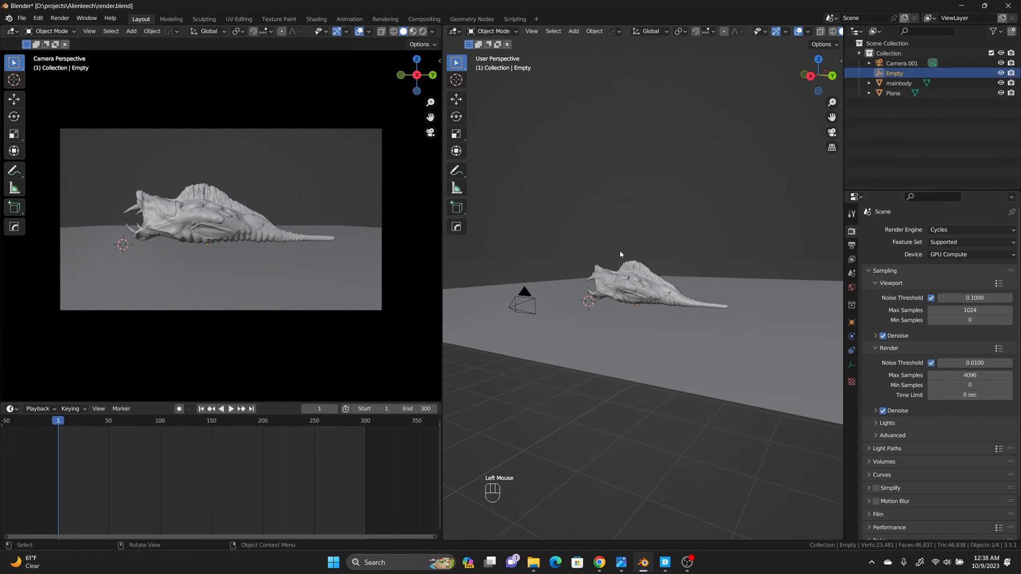
Keyframe the empty's rotation at frame 1 and again at frame 150 with a Z rotation of 180°
key(i)
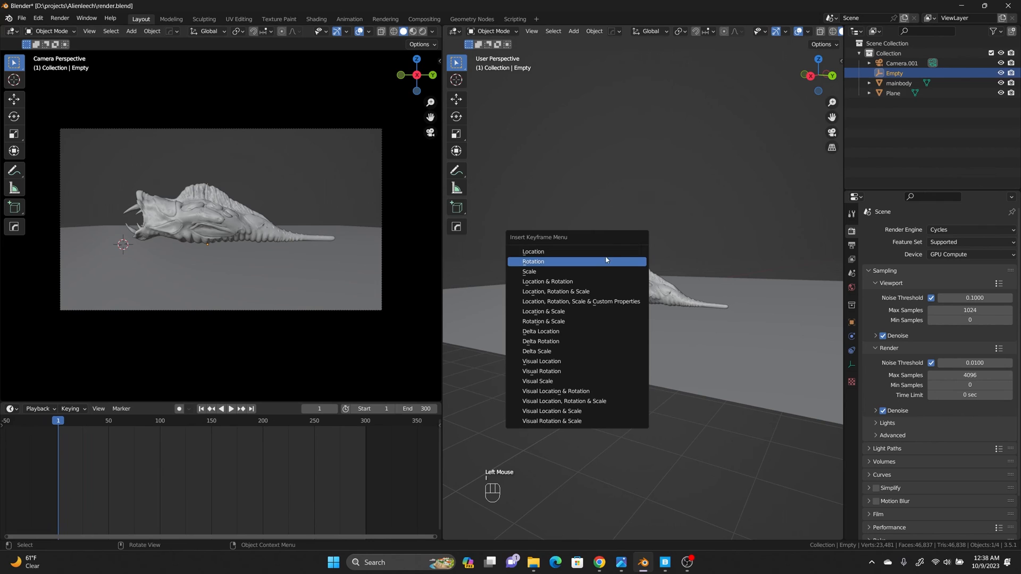
click(602, 264)
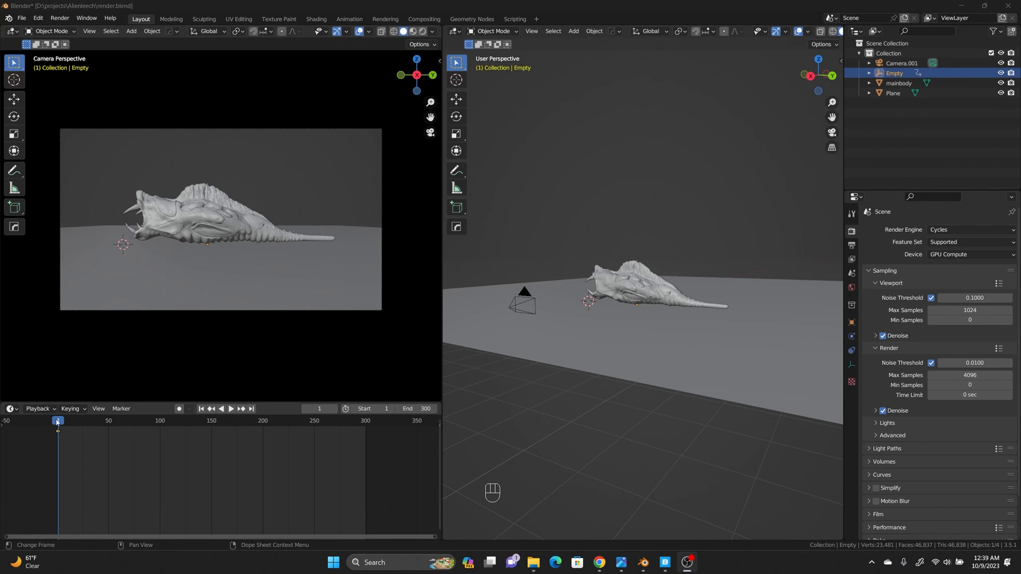
drag(59, 421, 210, 449)
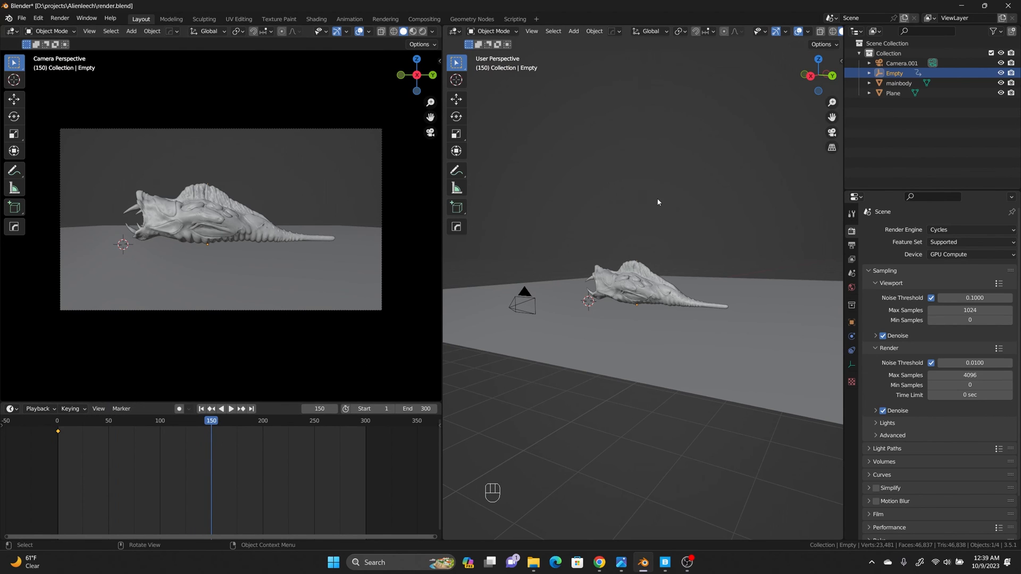
middle_drag(647, 168, 696, 287)
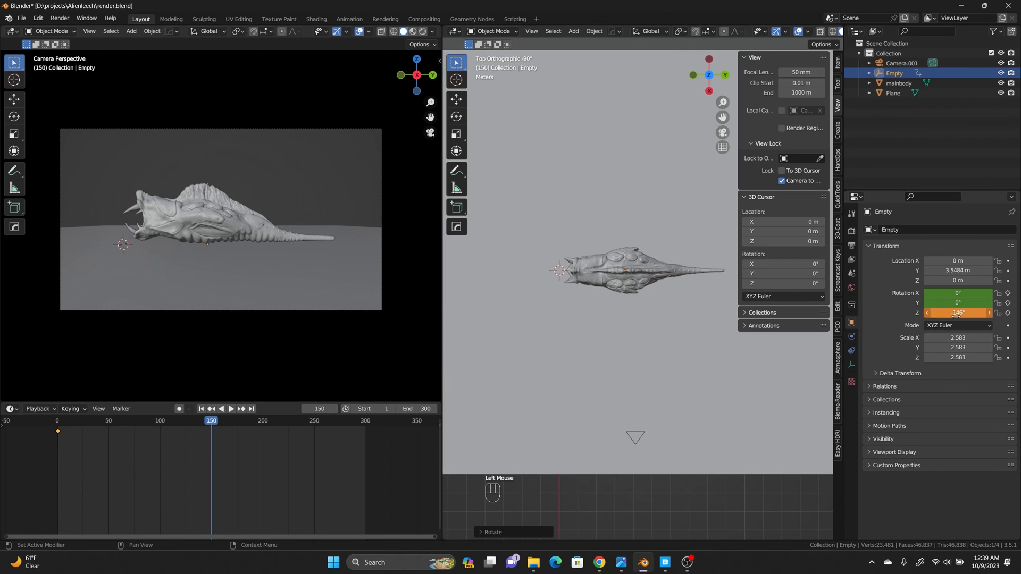
double_click(956, 313)
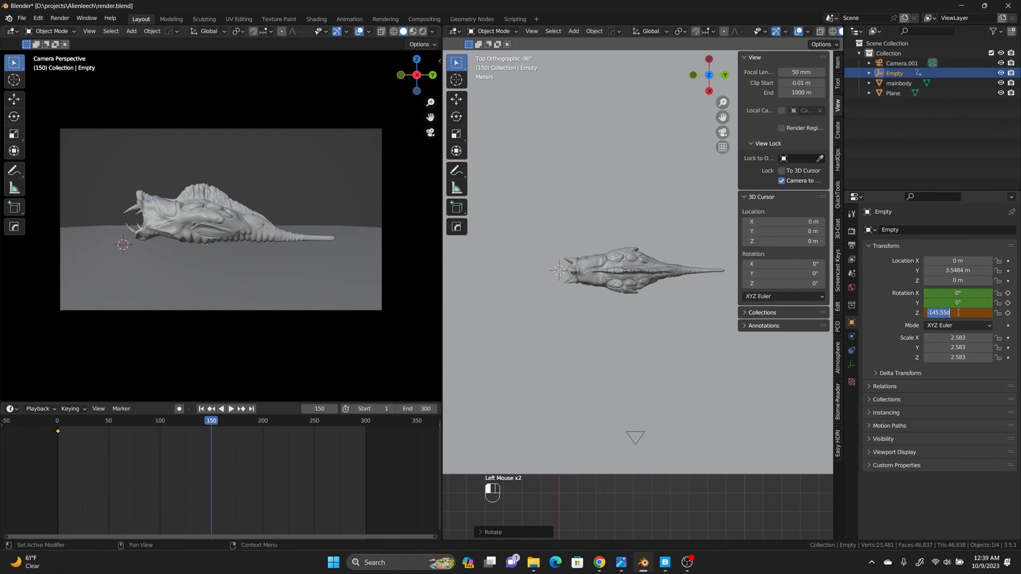
key(i)
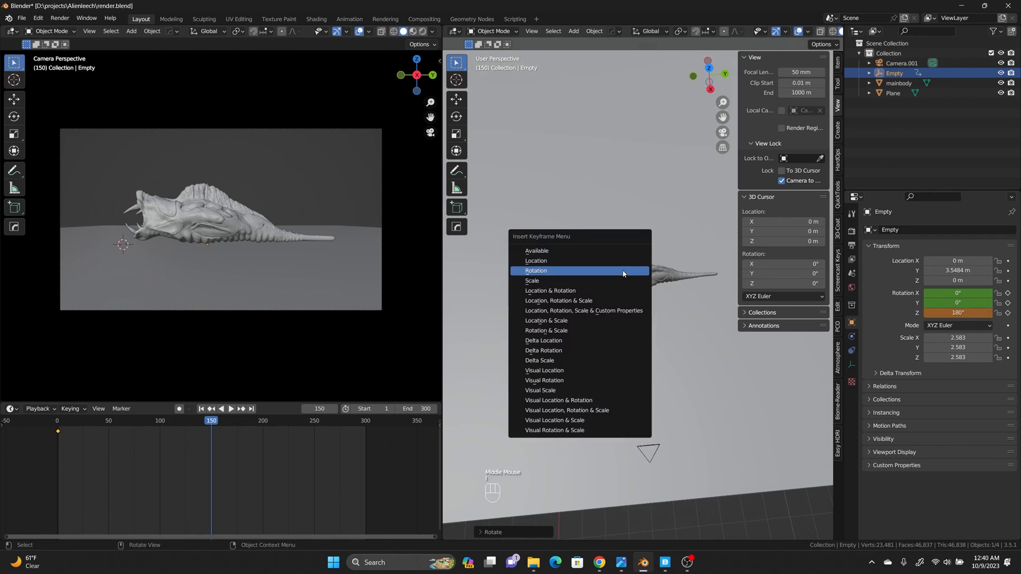
click(623, 271)
Set the empty's Z rotation to 360° at frame 301 and insert a rotation keyframe
drag(211, 420, 367, 431)
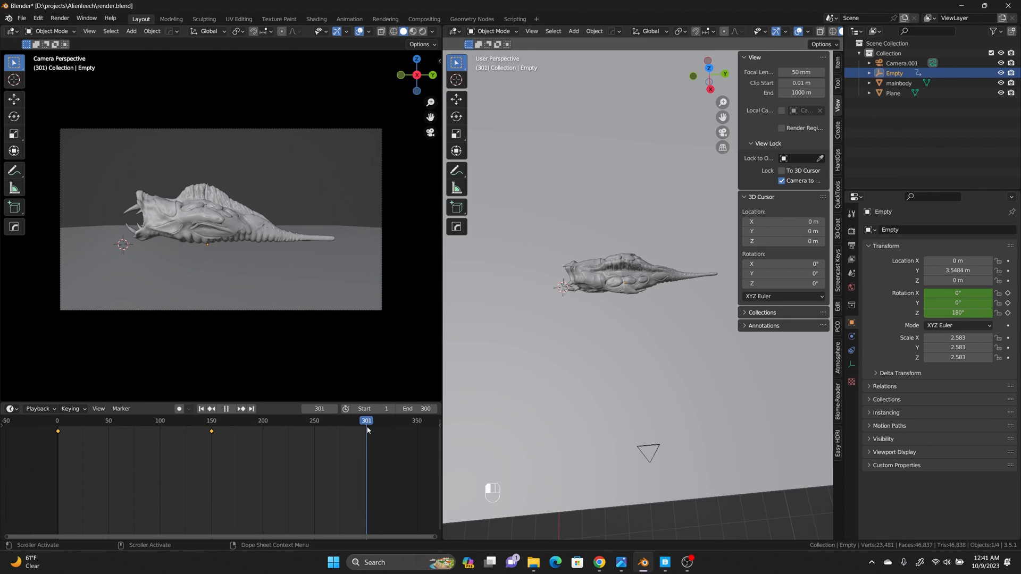
click(958, 313)
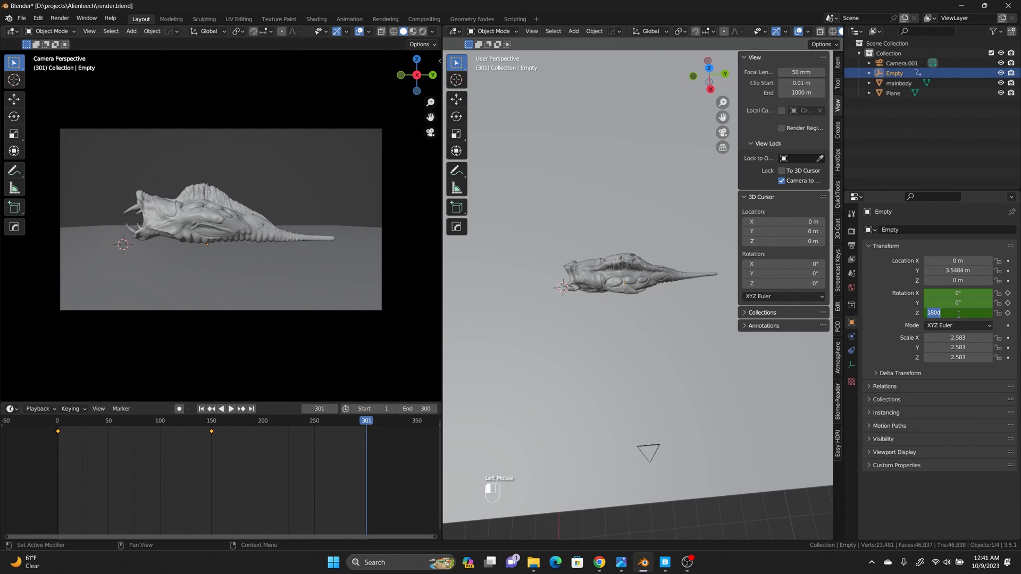
text(360)
key(Return)
key(i)
click(627, 275)
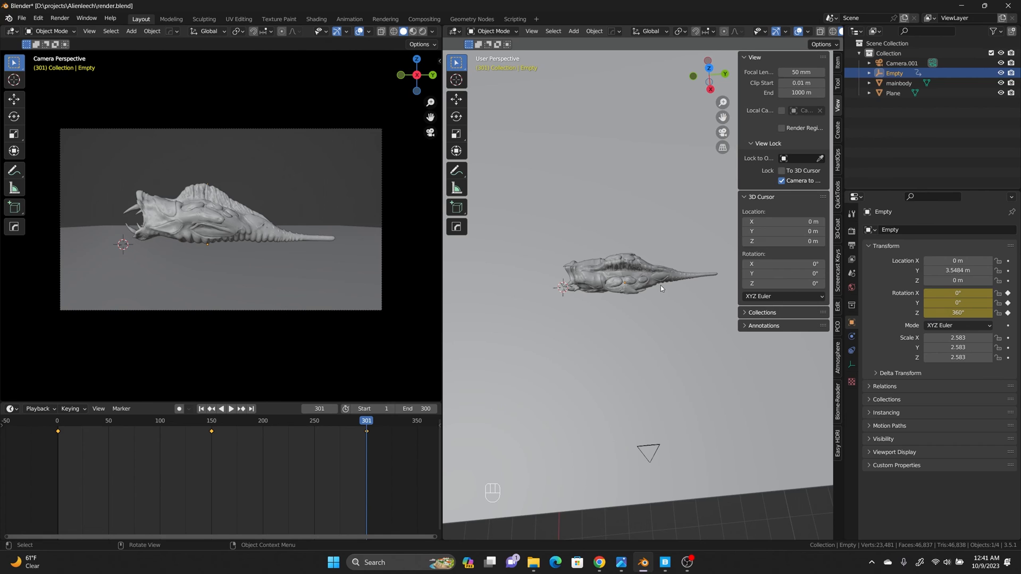
Isolate the empty in the viewport and play its rotation animation from the start
key(KP_Decimal)
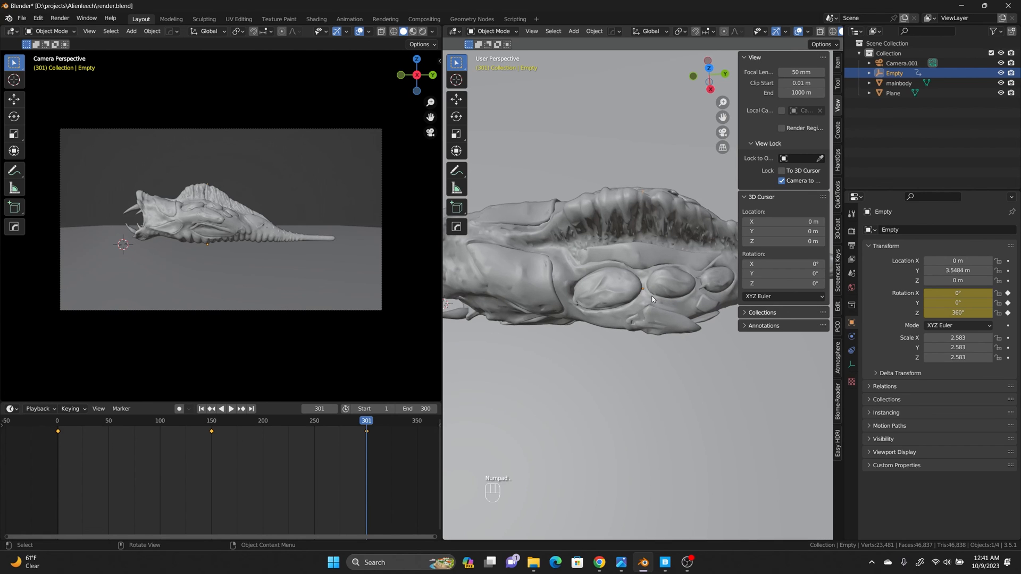
key(KP_Divide)
drag(340, 425, 9, 416)
key(space)
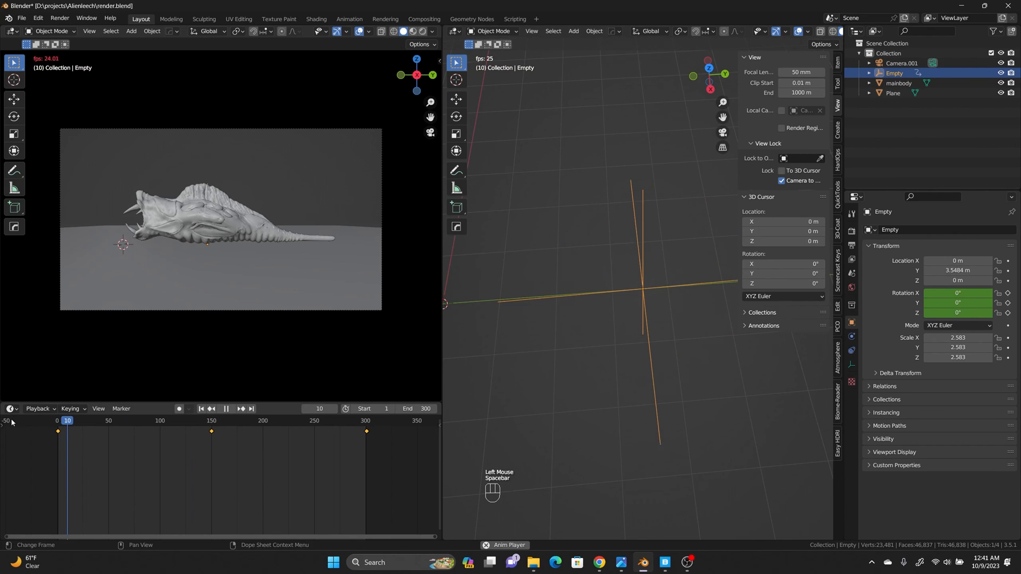
Show the empty's rotation curves in the Graph Editor and delete the middle keyframes at frame 150
click(11, 408)
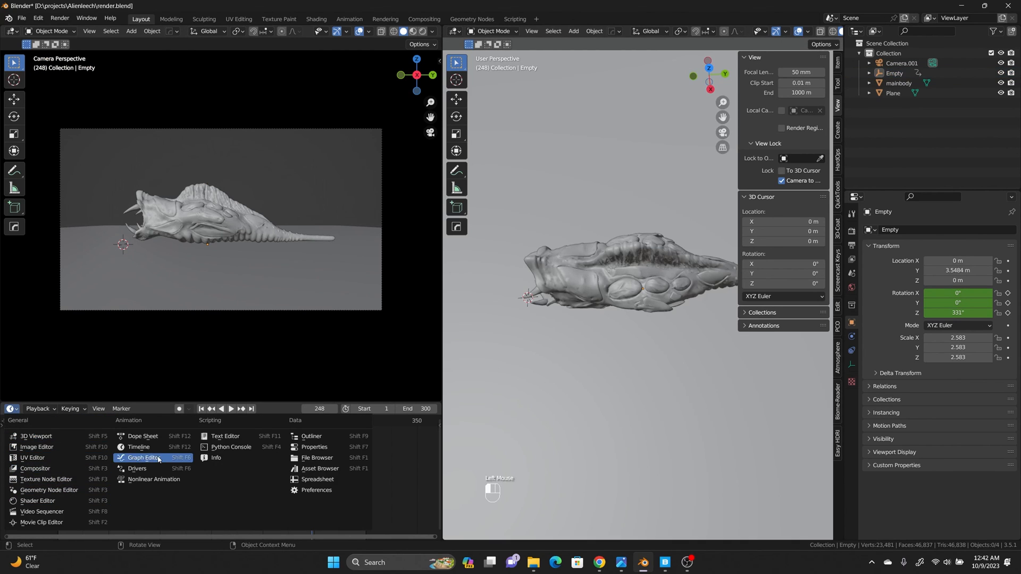
click(158, 459)
scroll(233, 468, down, 6)
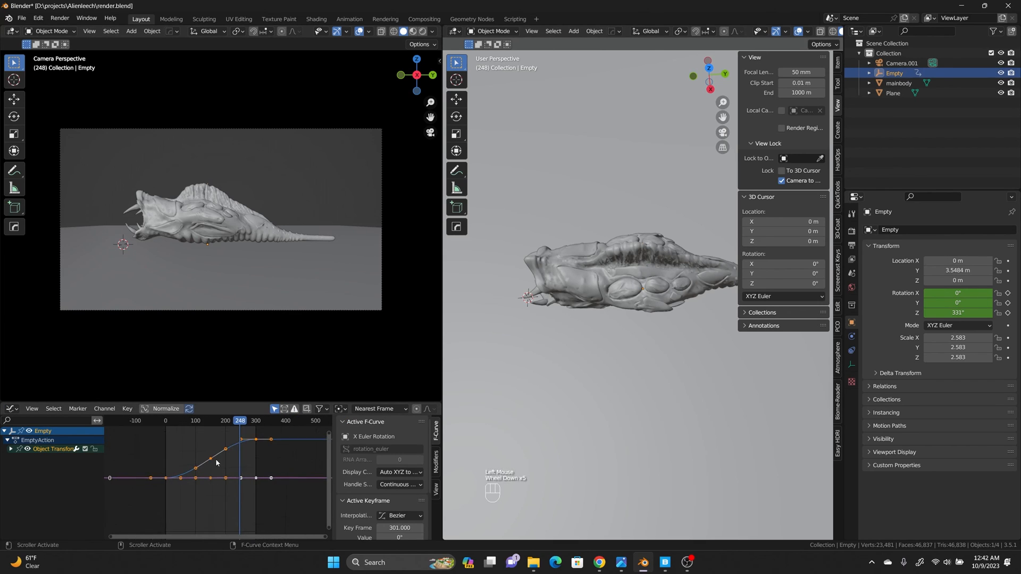
scroll(232, 468, up, 3)
click(233, 468)
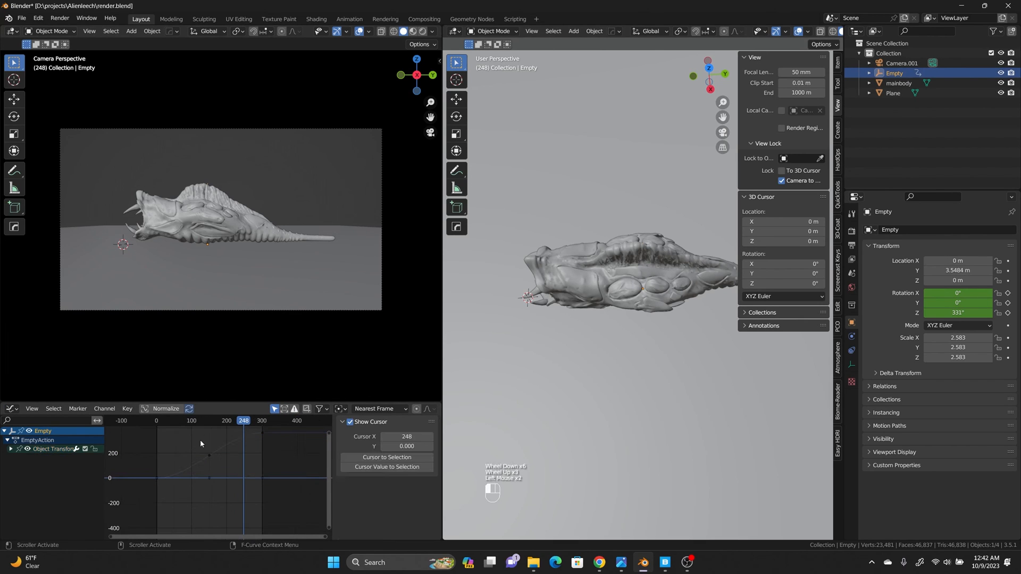
drag(200, 441, 224, 465)
key(Delete)
Set the handle type of the empty's remaining rotation keyframes to Vector
scroll(265, 495, down, 6)
click(266, 494)
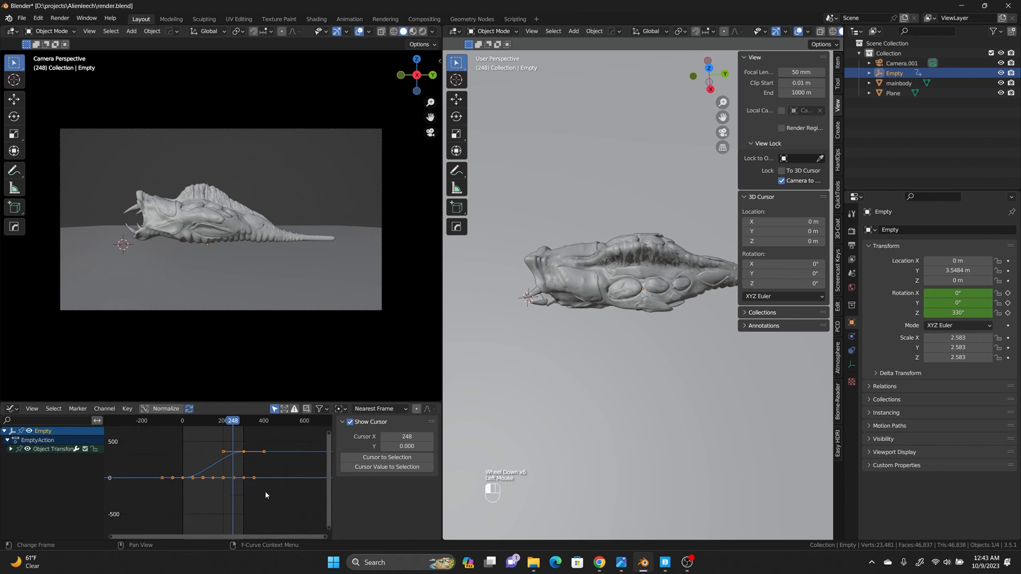
key(v)
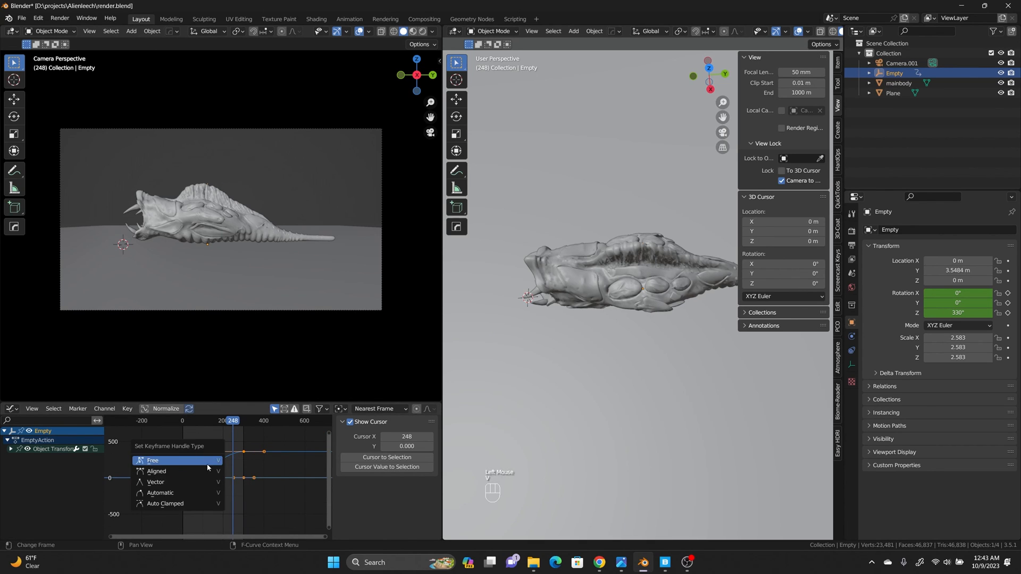
click(207, 482)
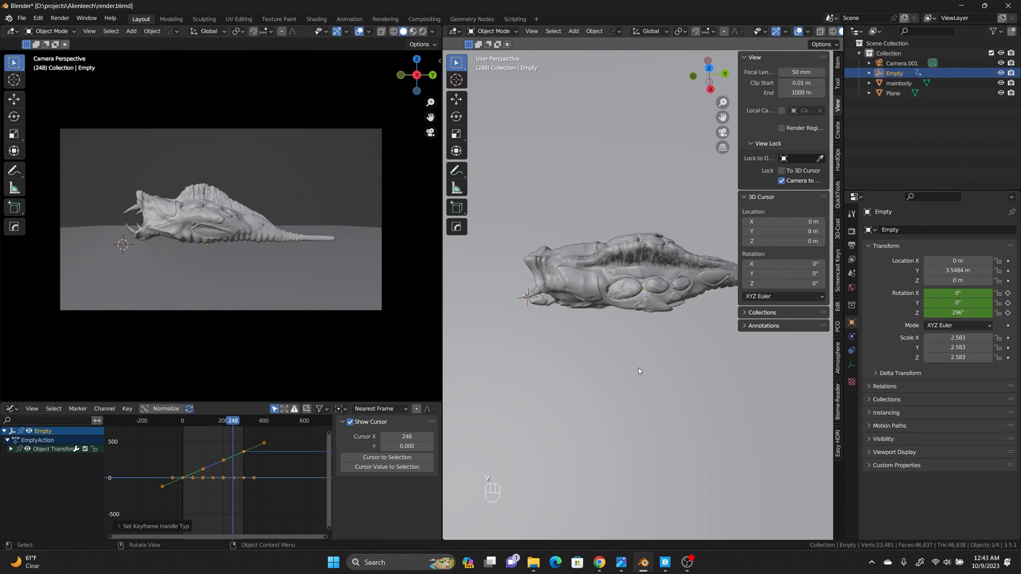
Play back the isolated empty's rotation to check that it turns at a constant speed
middle_drag(638, 368, 634, 291)
key(KP_Divide)
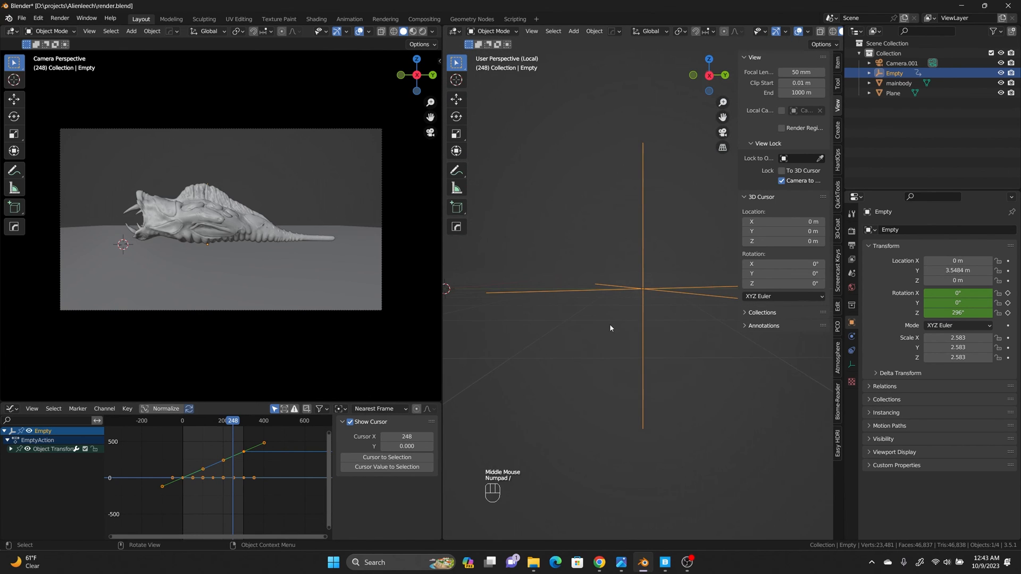
key(space)
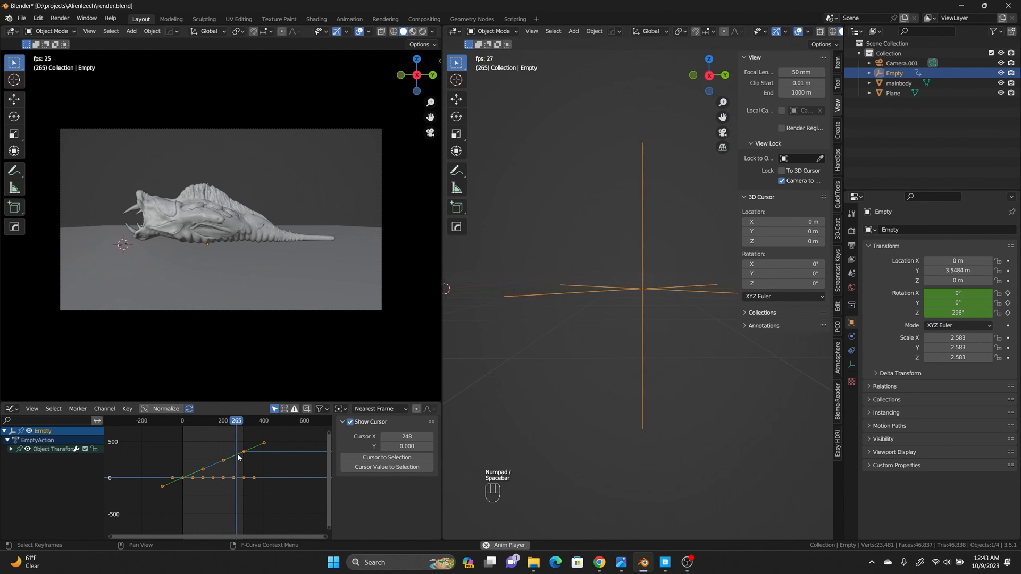
Parent the camera to the empty using Object (Keep Transform) and play back the animation
click(487, 278)
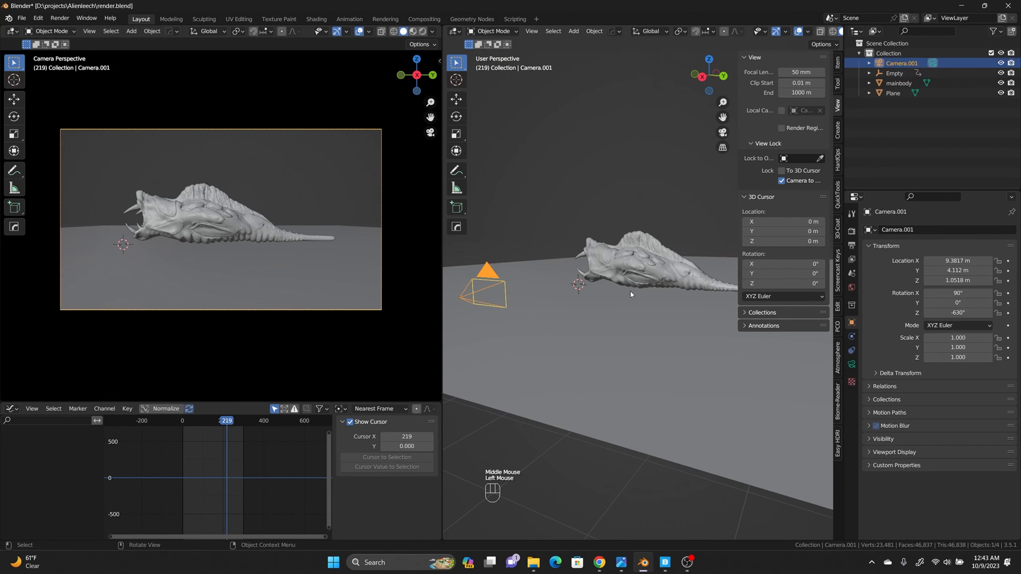
scroll(659, 317, up, 1)
middle_drag(660, 318, 678, 304)
shift+click(643, 350)
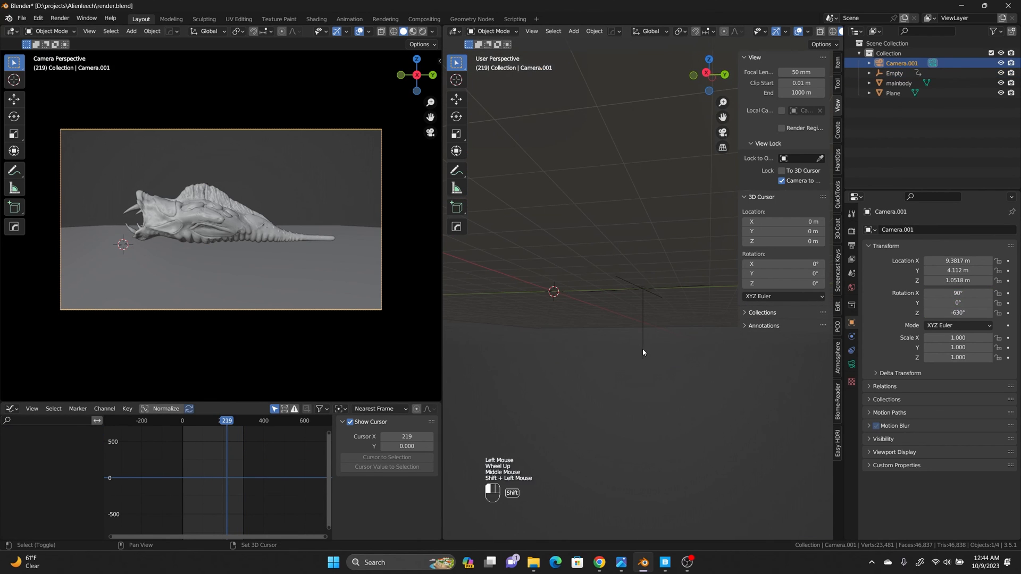
middle_drag(642, 272, 629, 283)
scroll(629, 283, down, 2)
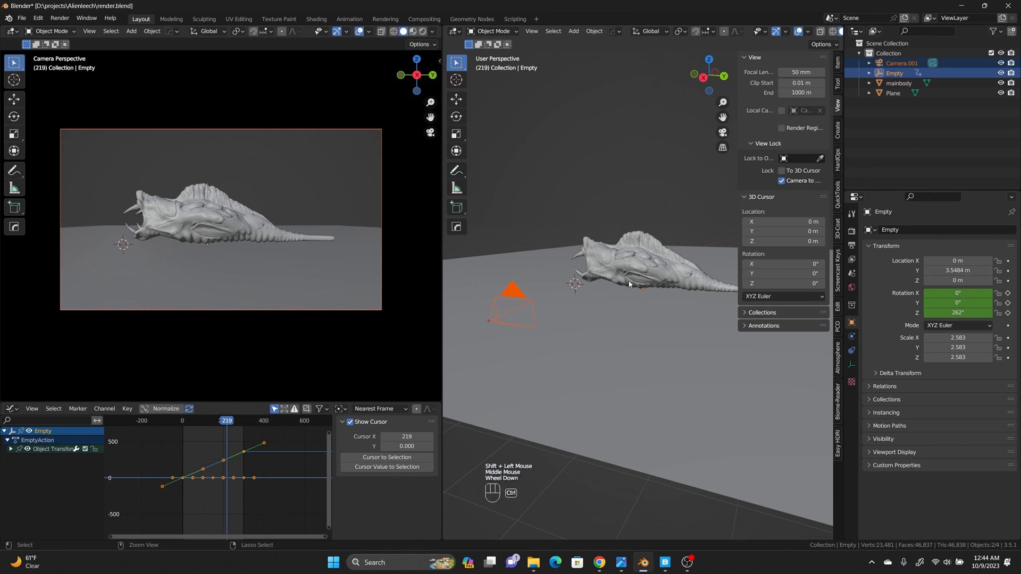
key(ctrl+p)
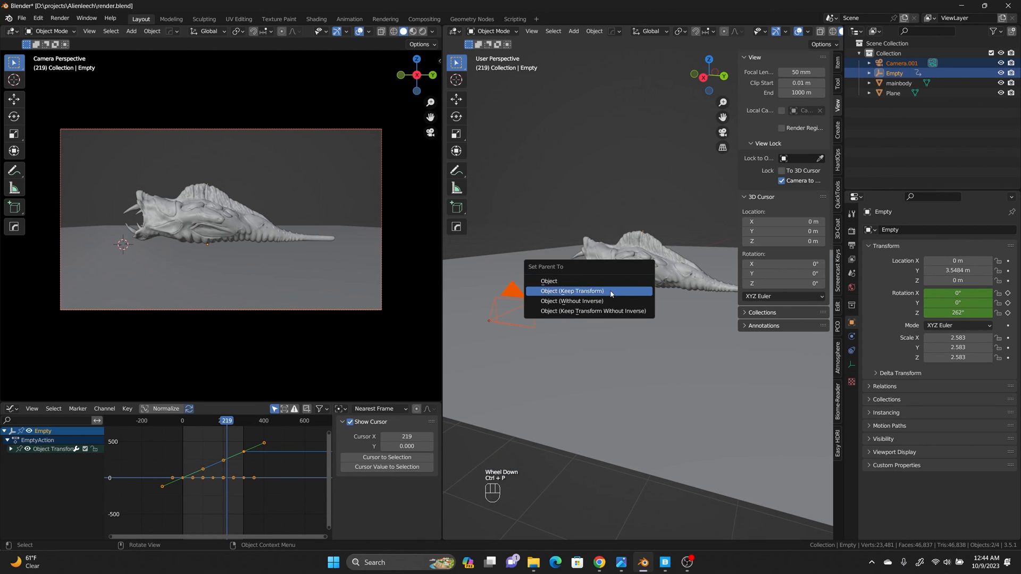
click(611, 294)
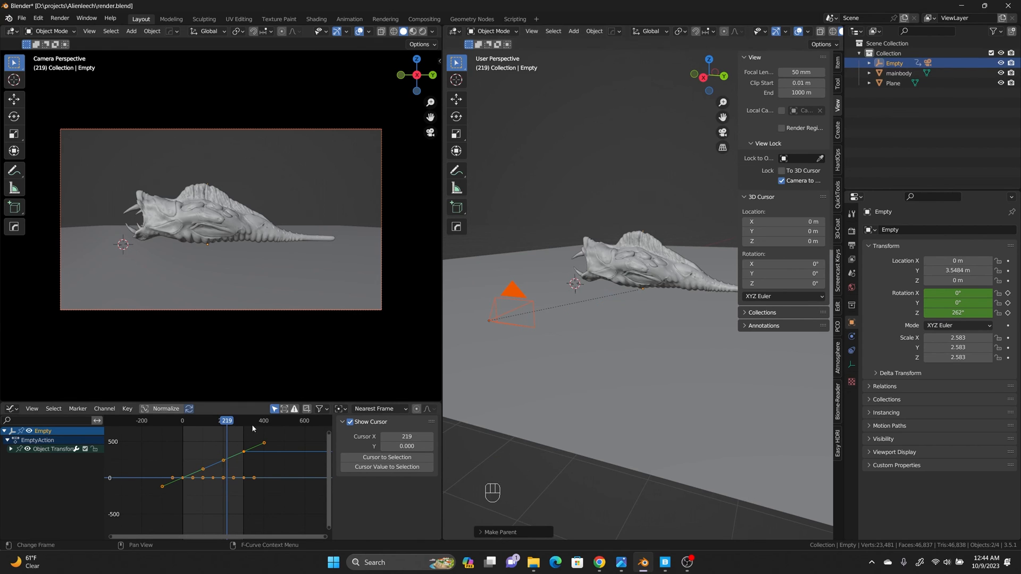
key(space)
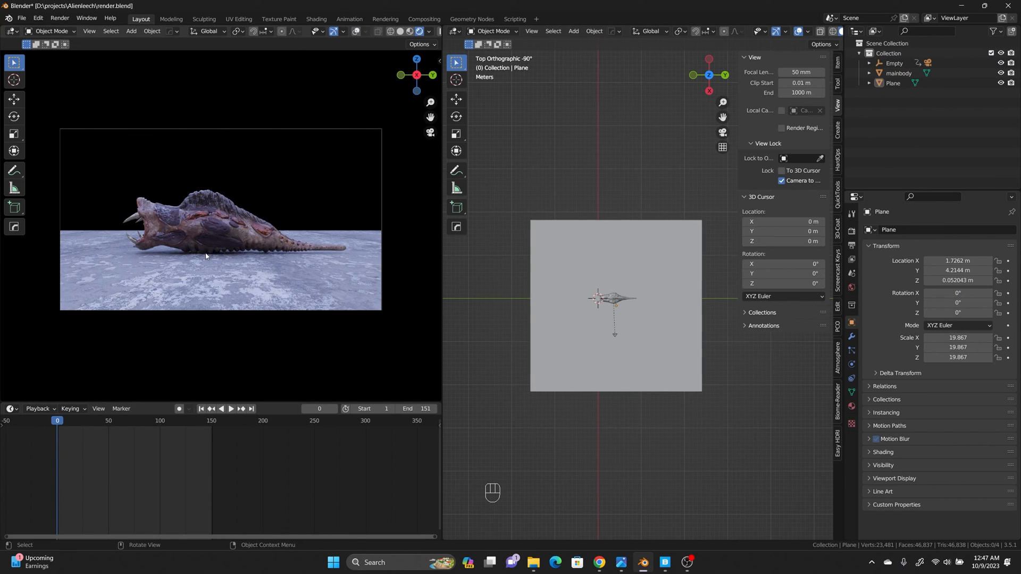
Move the view-locked camera farther back from the creature to leave more space around it in the frame
scroll(206, 256, down, 2)
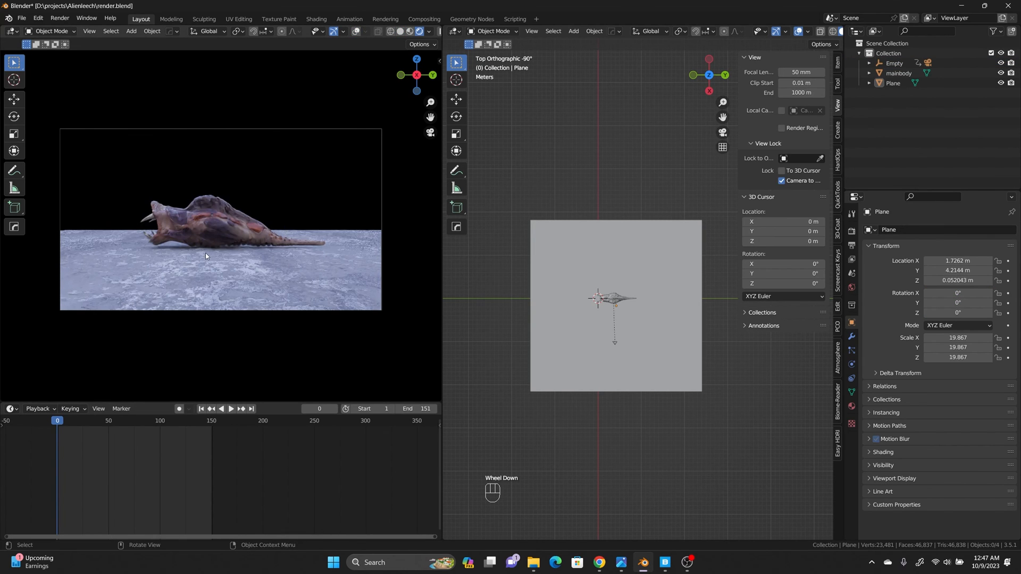
ctrl+middle_drag(228, 274, 226, 274)
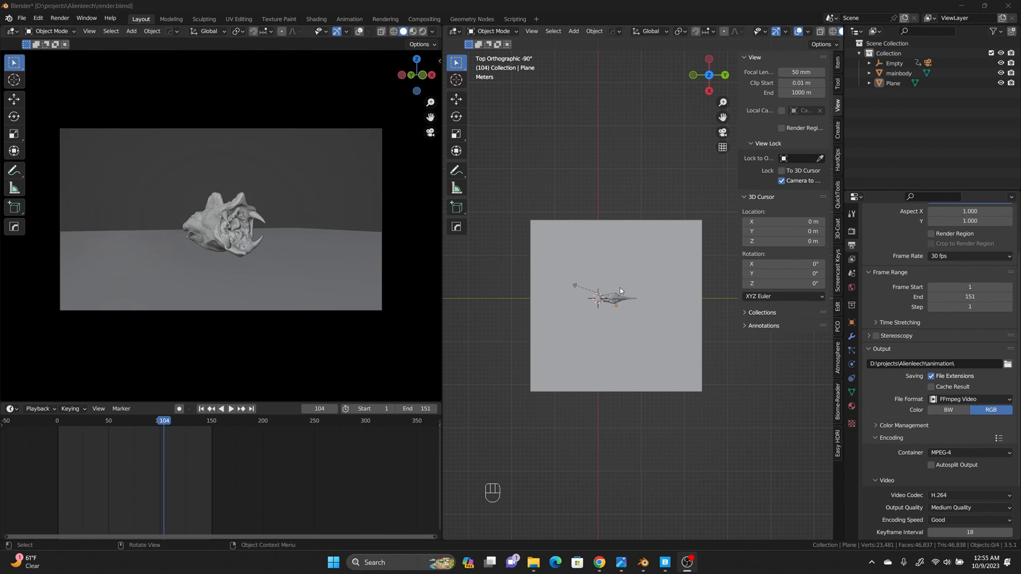
Examine the output resolution, frame rate and frame range, and browse the folder set for the rendered animation
scroll(905, 332, up, 2)
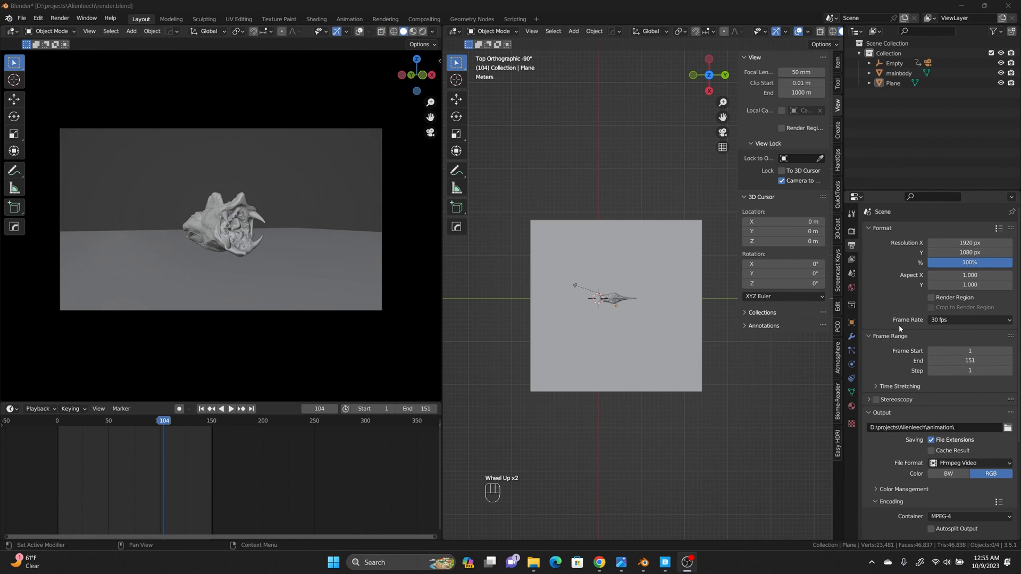
scroll(898, 323, down, 1)
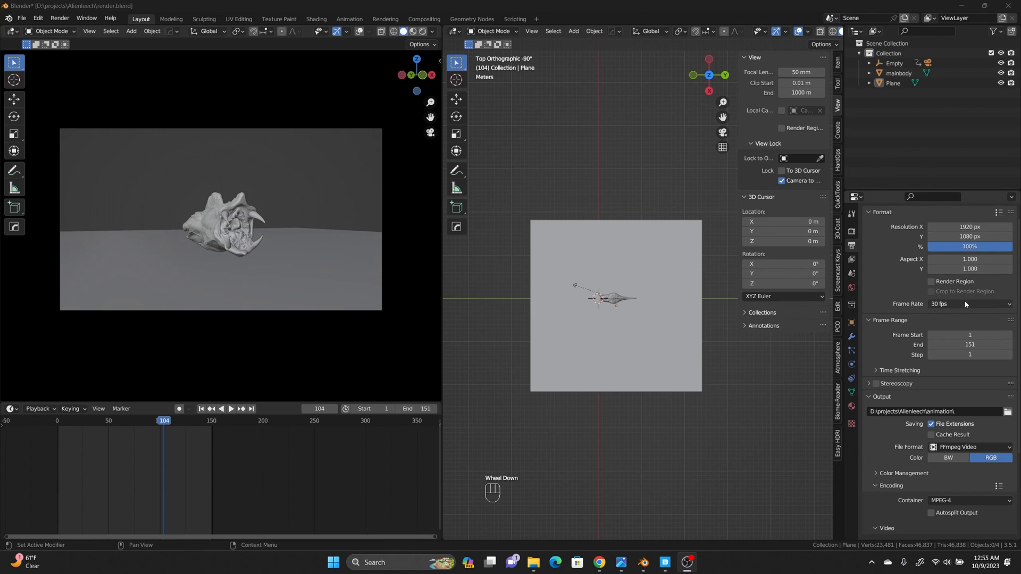
scroll(950, 305, down, 1)
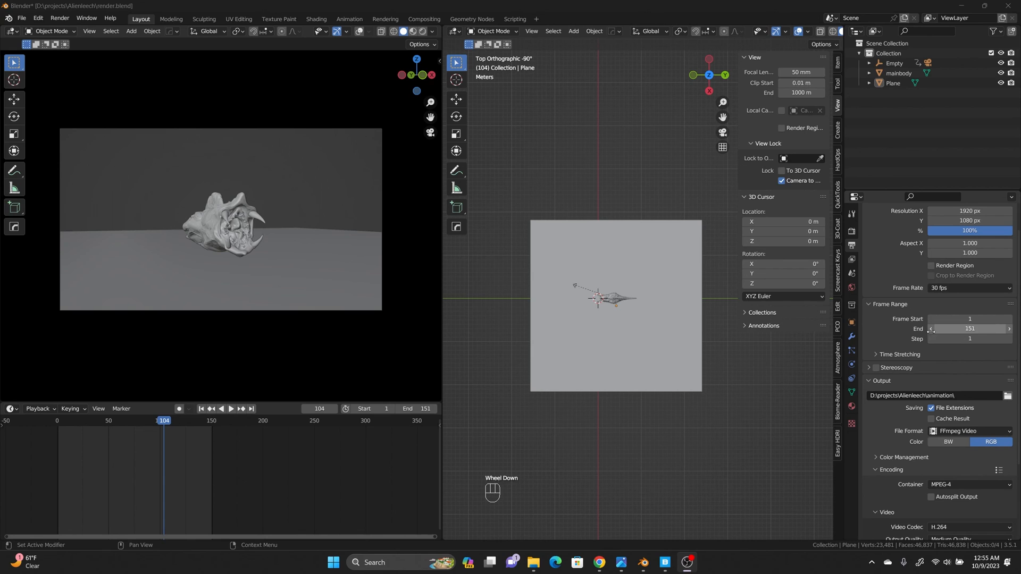
scroll(902, 333, down, 3)
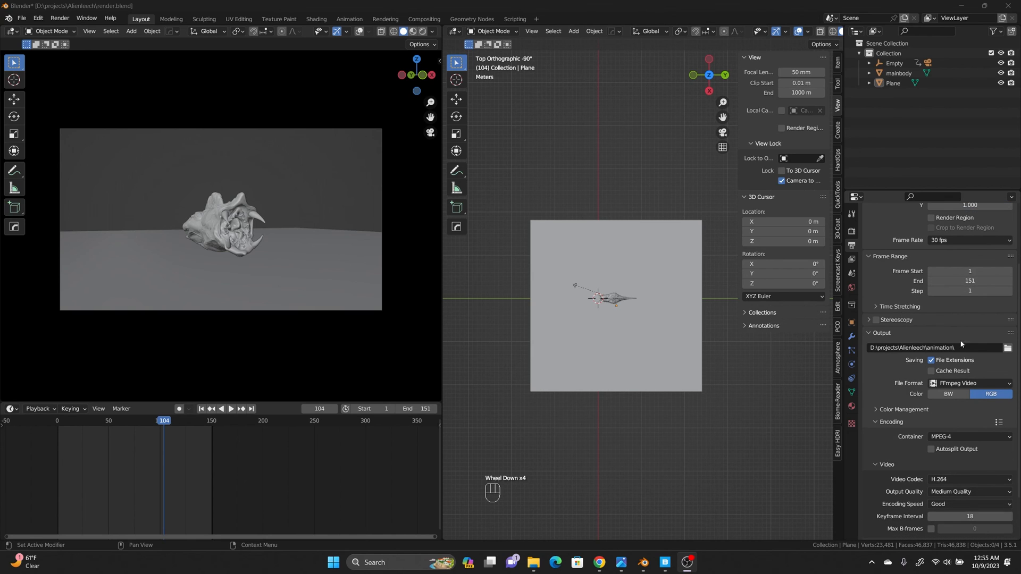
click(1007, 348)
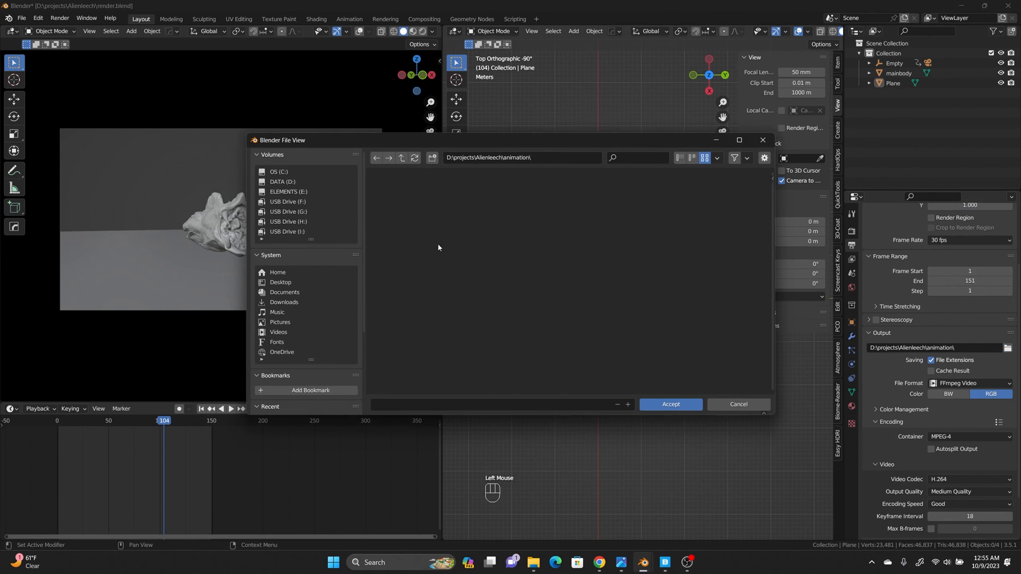
click(738, 404)
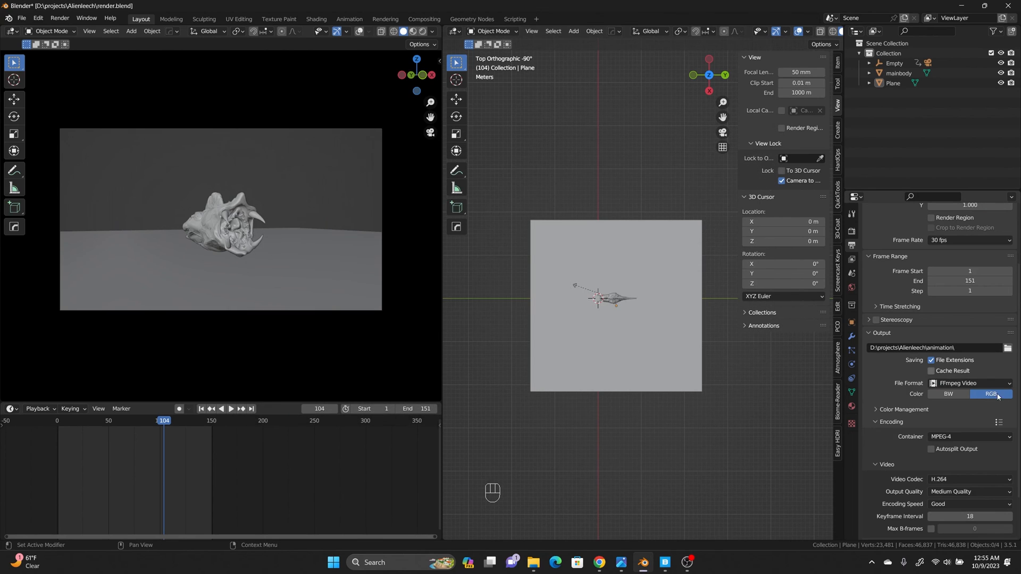
Keep FFmpeg Video as the output file format and choose MPEG-4 as the encoding container
click(981, 385)
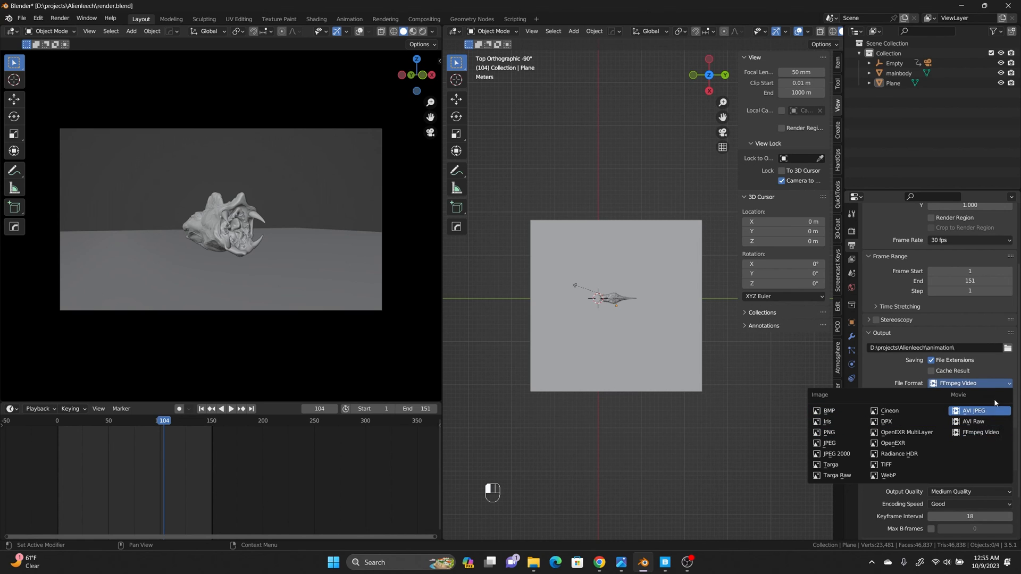
click(1002, 385)
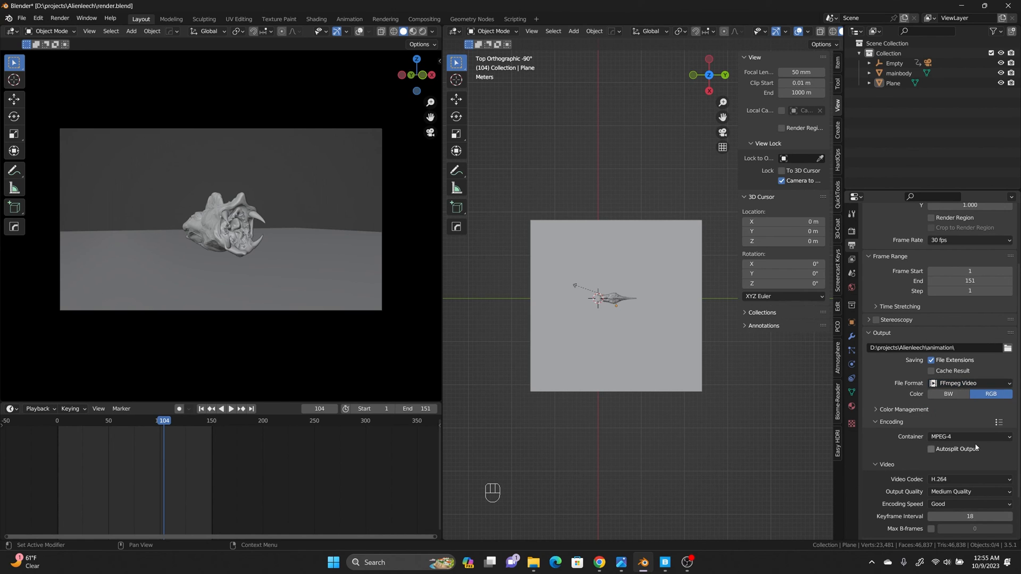
scroll(975, 442, down, 1)
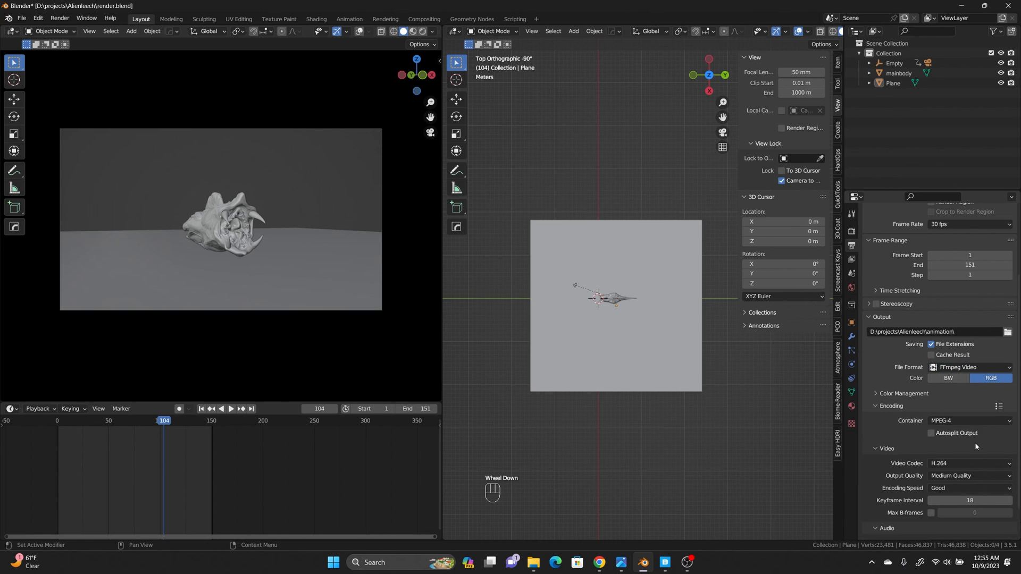
click(987, 417)
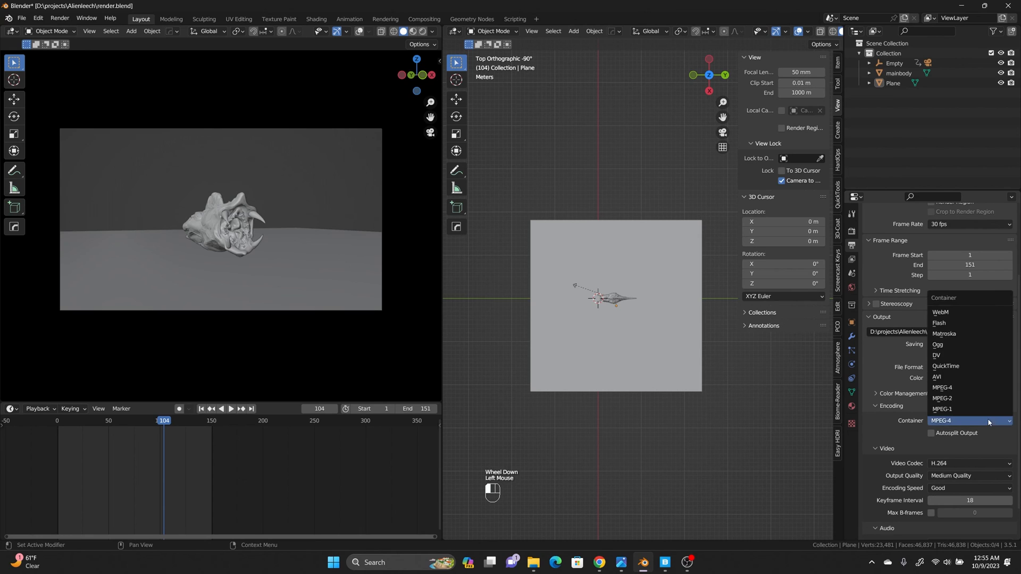
click(981, 391)
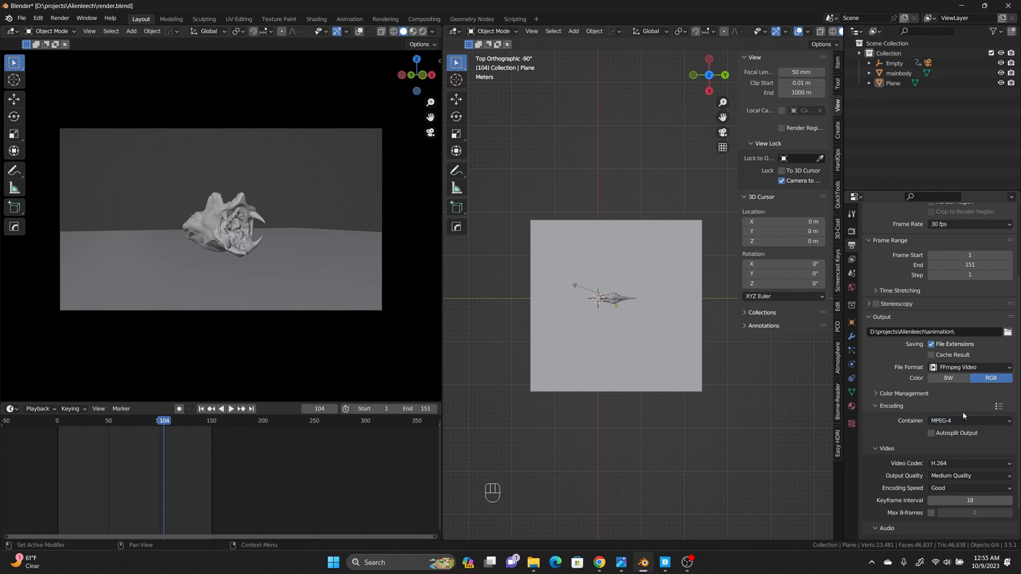
Check the remaining video and audio encoding settings and start rendering the turntable animation
scroll(896, 439, down, 4)
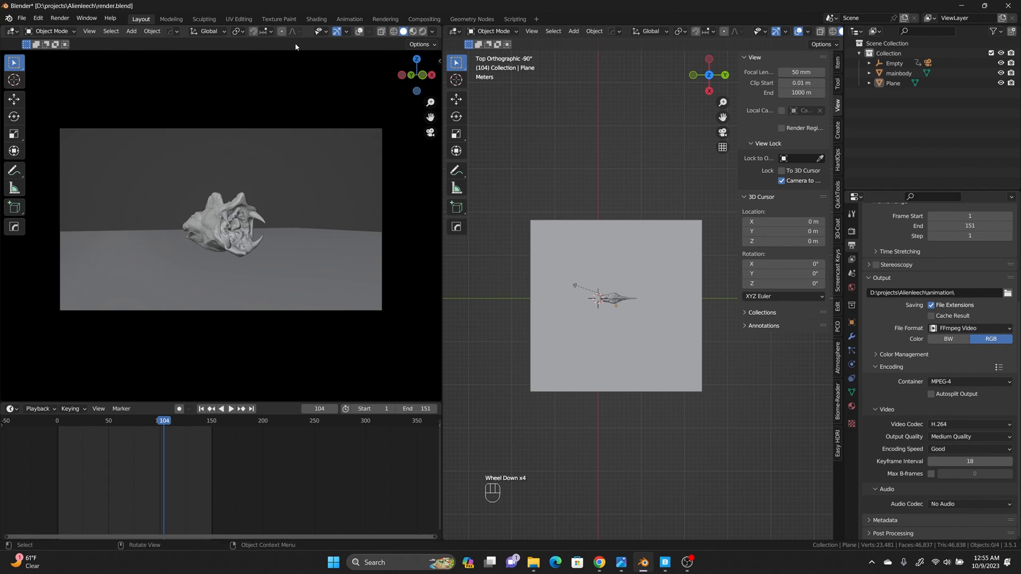
click(70, 19)
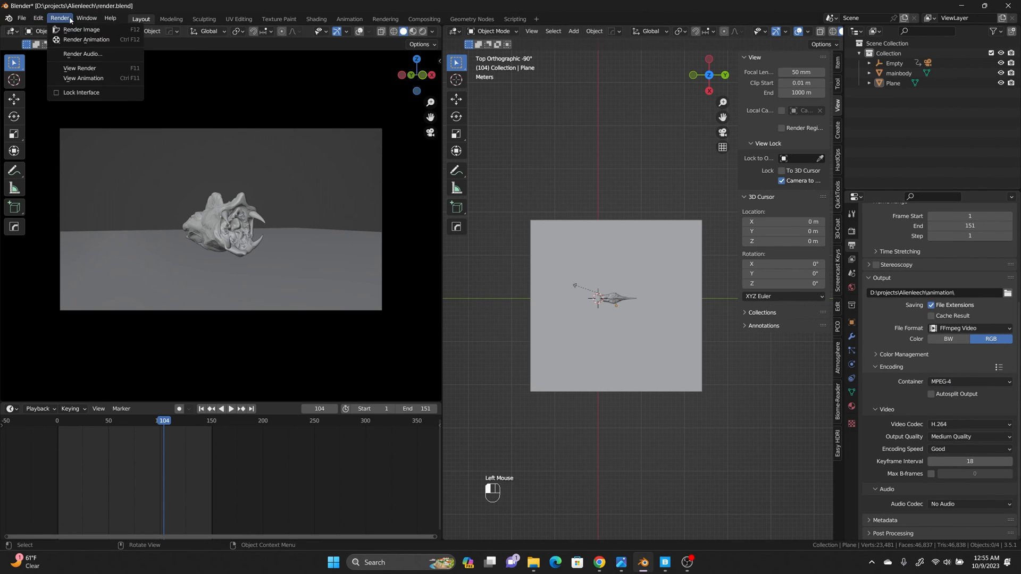
click(81, 40)
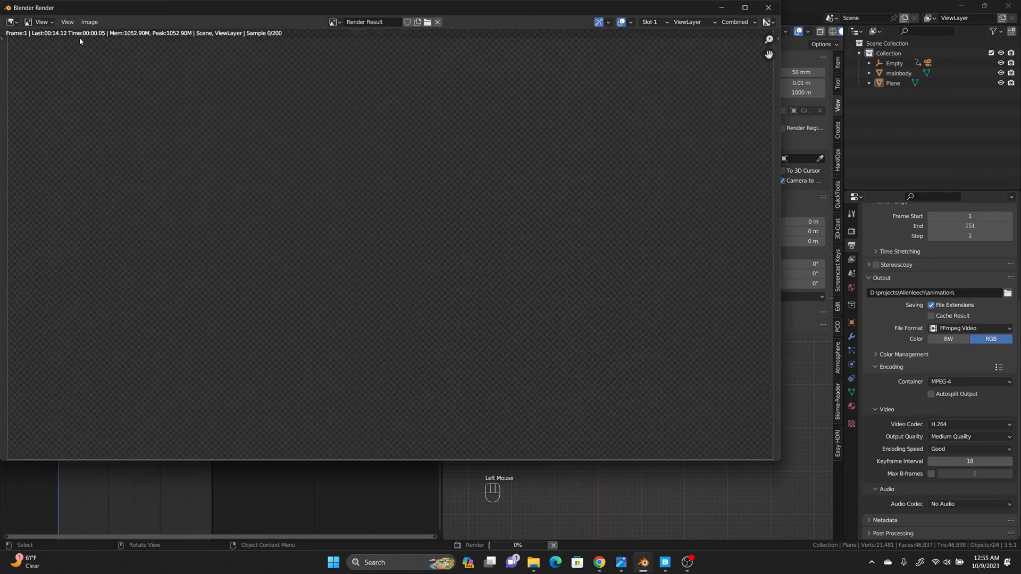